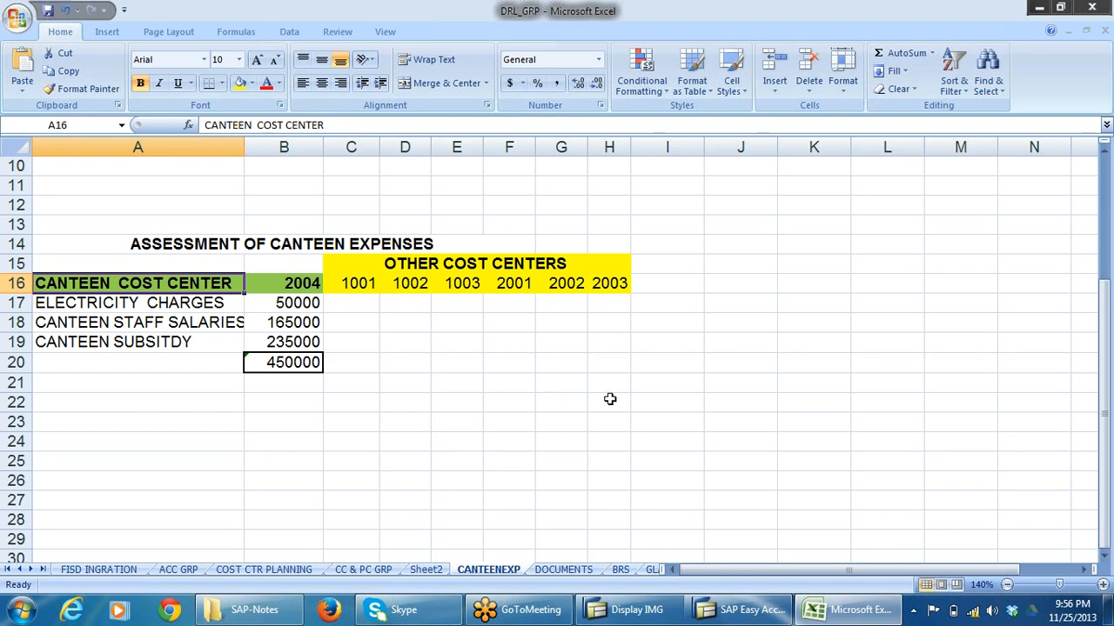
Review the electricity and water charges in the worksheet's DISTRIBUTION section.
{"action": "scroll", "coordinate": [609, 398], "scroll_direction": "up", "scroll_amount": 3}
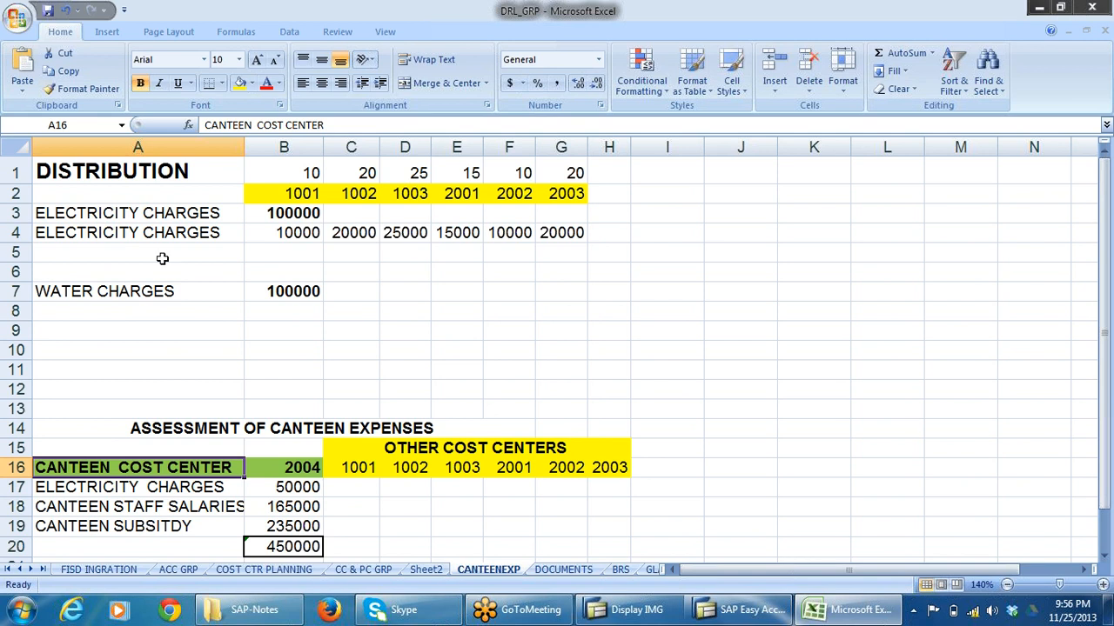
{"action": "left_click", "coordinate": [110, 239]}
{"action": "left_click", "coordinate": [123, 291]}
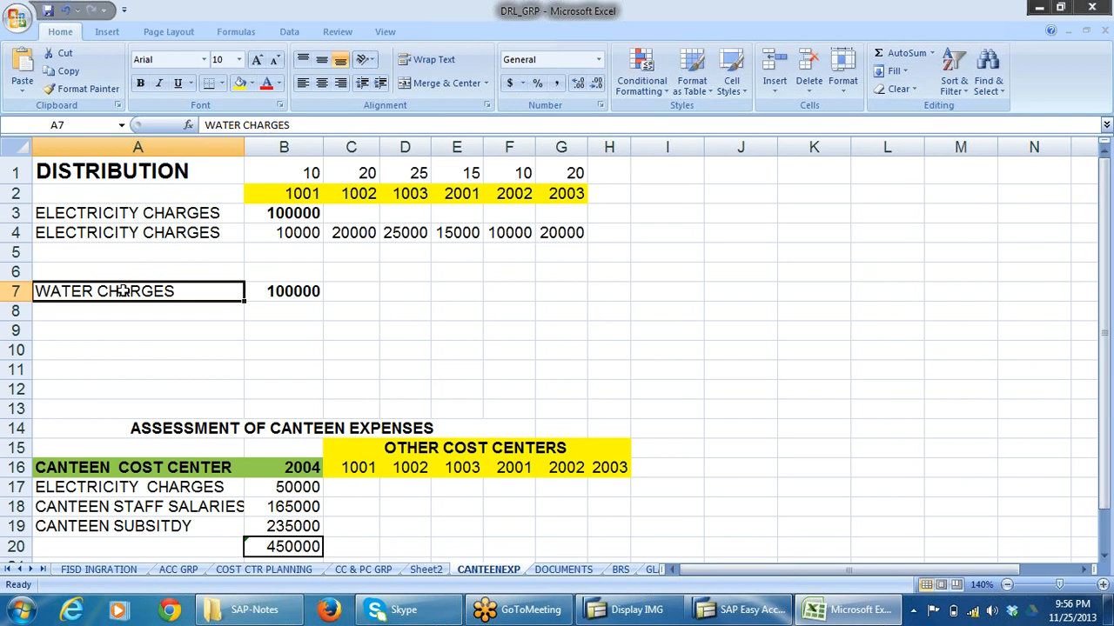
Switch to SAP and open KSB1 - Cost Centers: Actual Line Items with cost elements 400305 to 400308.
{"action": "left_click", "coordinate": [771, 616]}
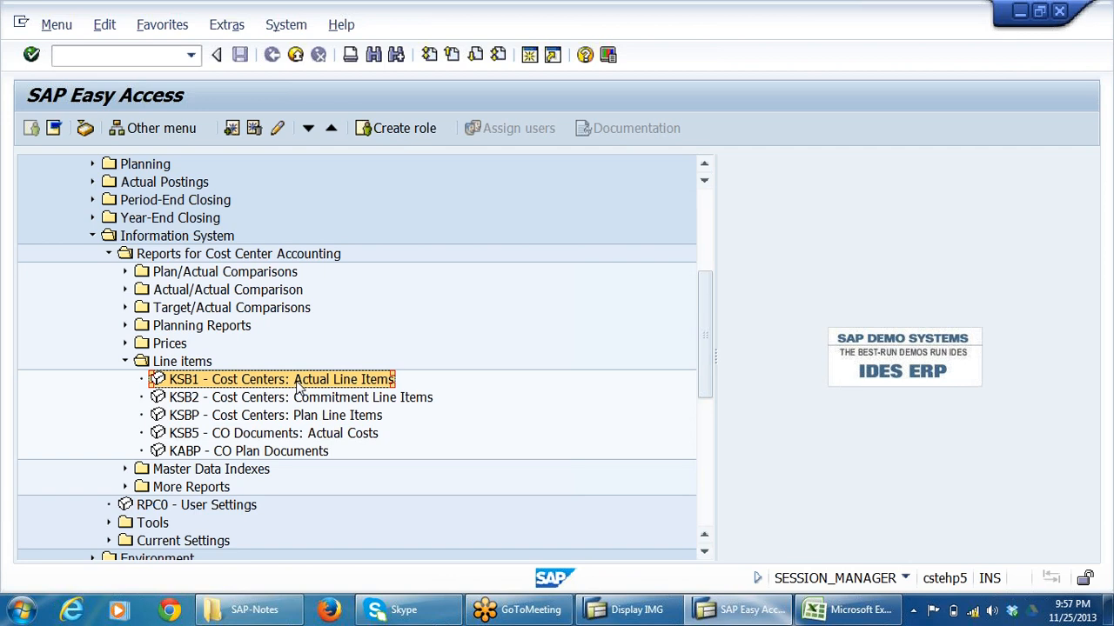
{"action": "double_click", "coordinate": [338, 382]}
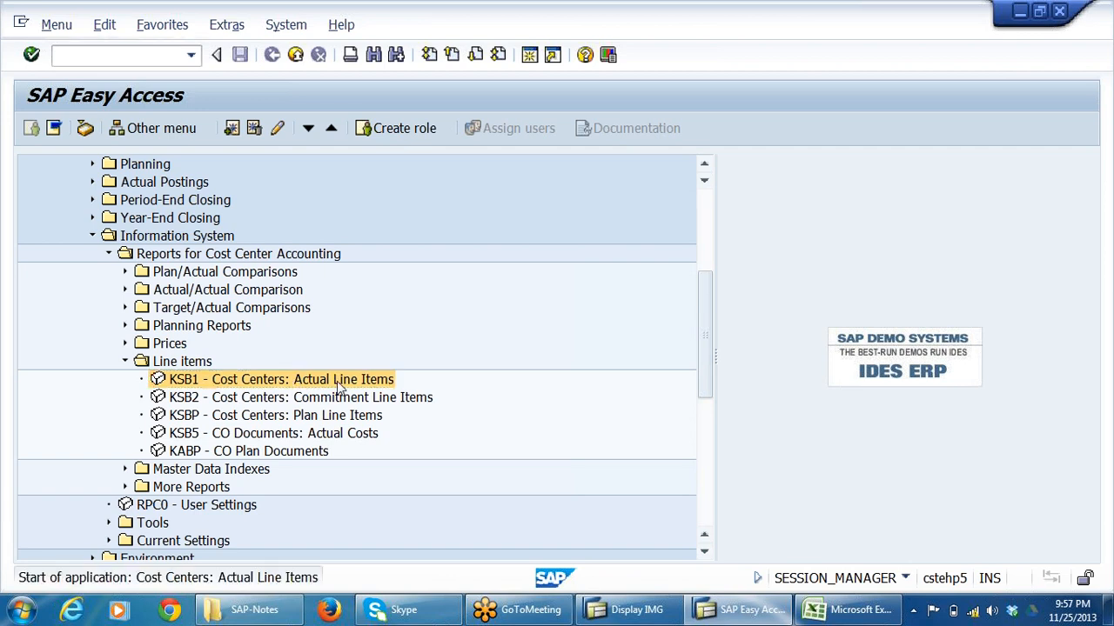
{"action": "left_click", "coordinate": [350, 245]}
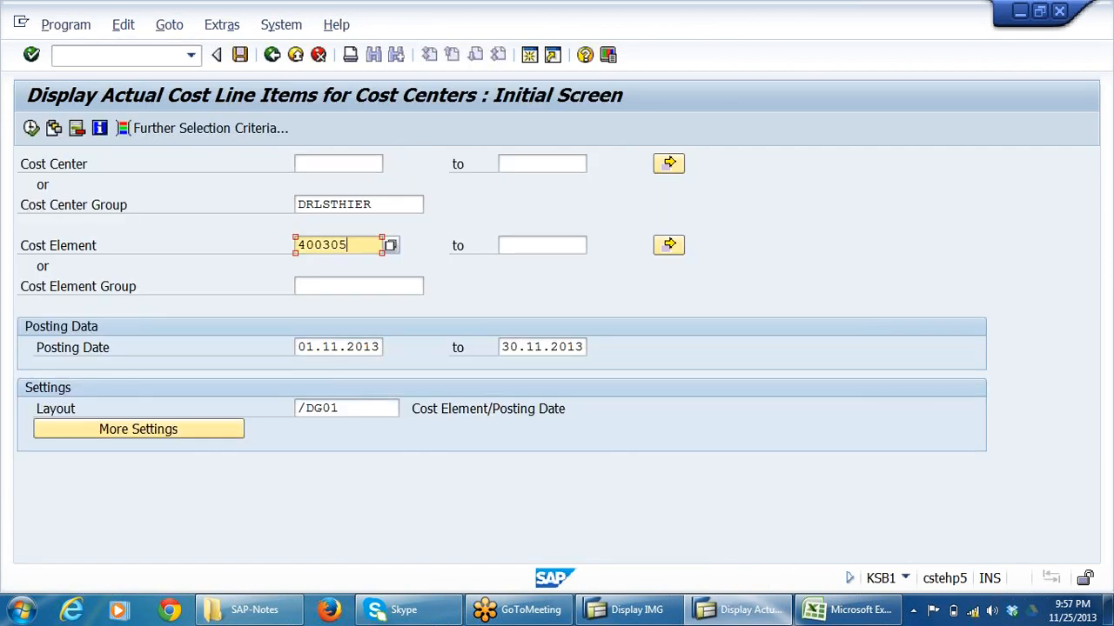
{"action": "key", "text": "Tab"}
{"action": "type", "text": "400308"}
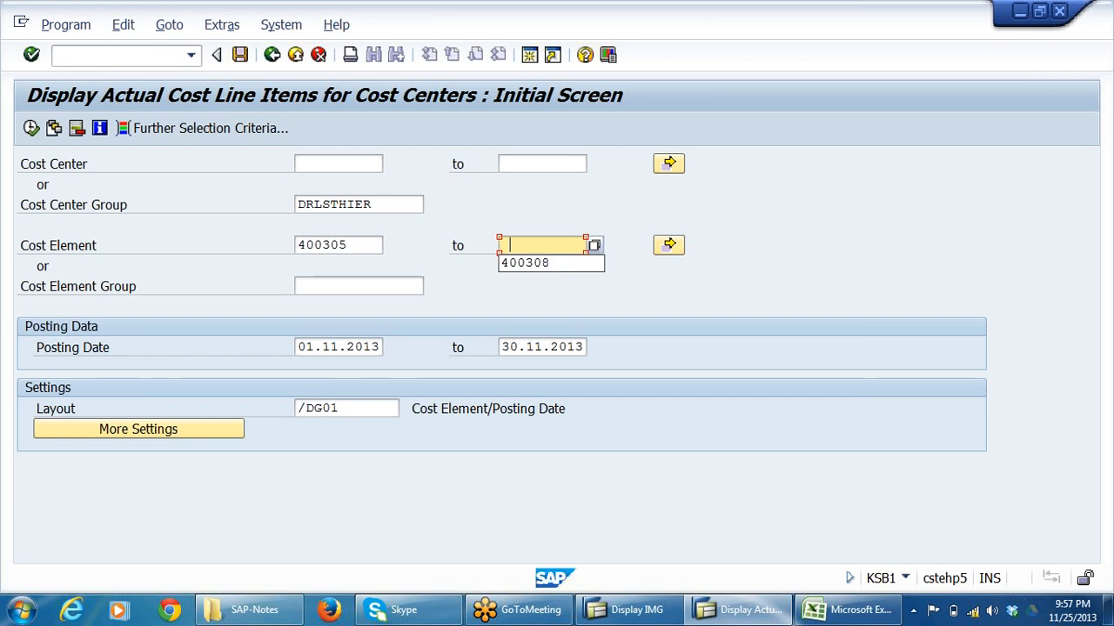
Choose layout 1SAP (Primary cost posting) and run the actual cost line items report.
{"action": "left_click", "coordinate": [372, 409]}
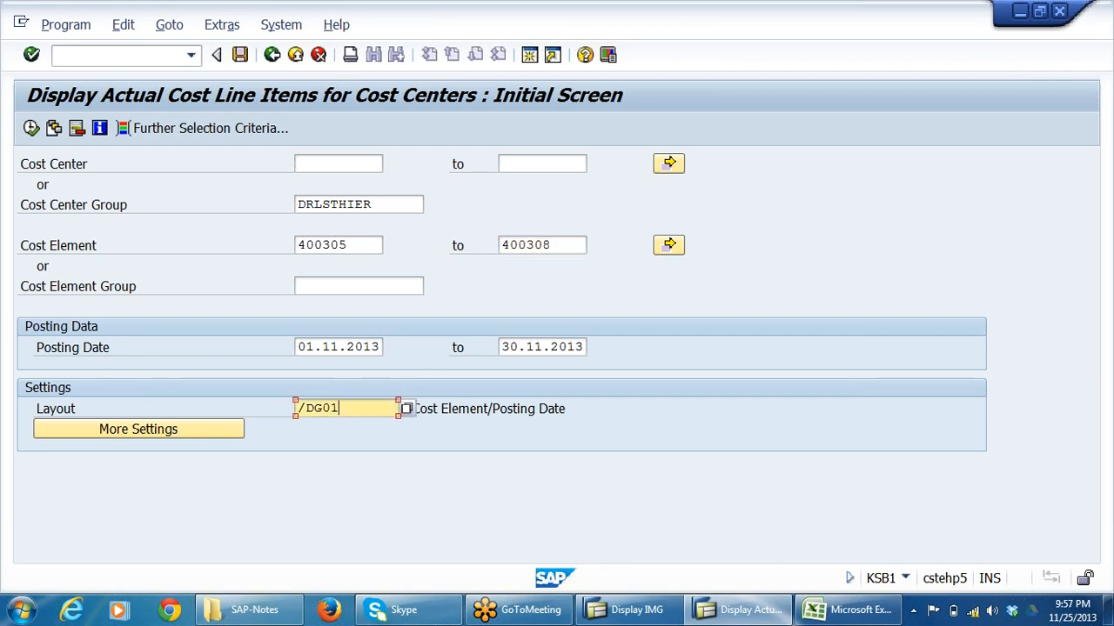
{"action": "left_click", "coordinate": [406, 410]}
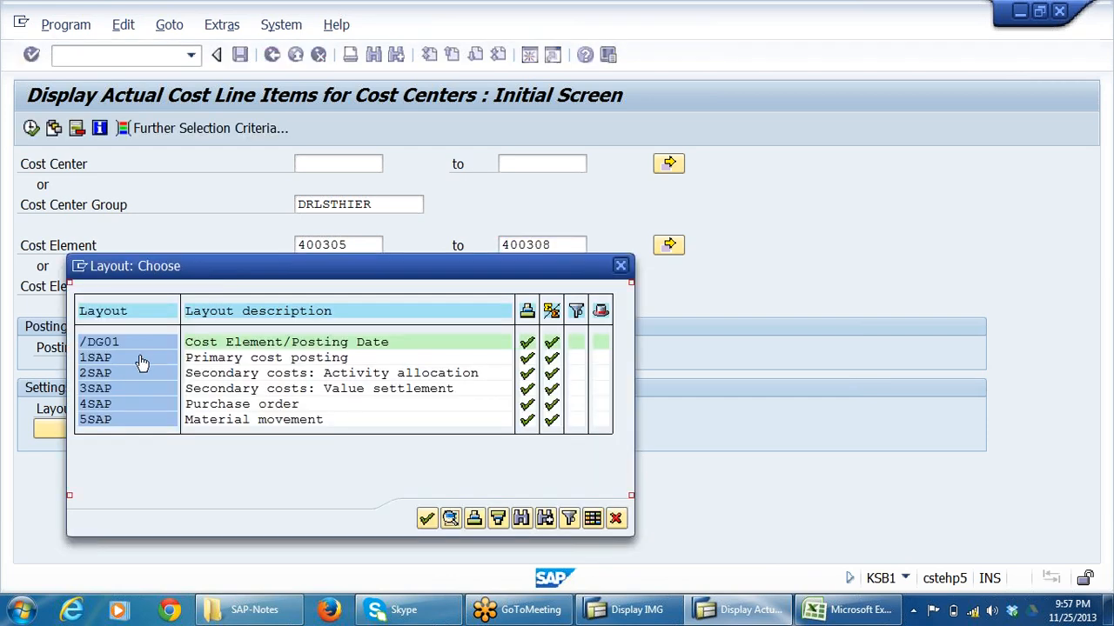
{"action": "double_click", "coordinate": [110, 363]}
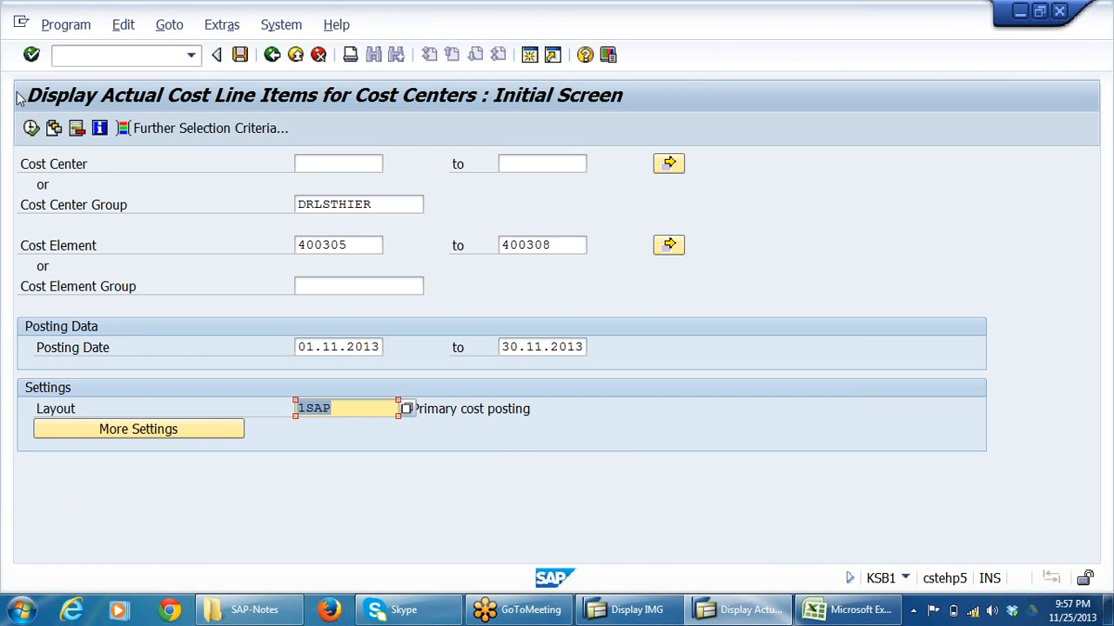
{"action": "left_click", "coordinate": [32, 127]}
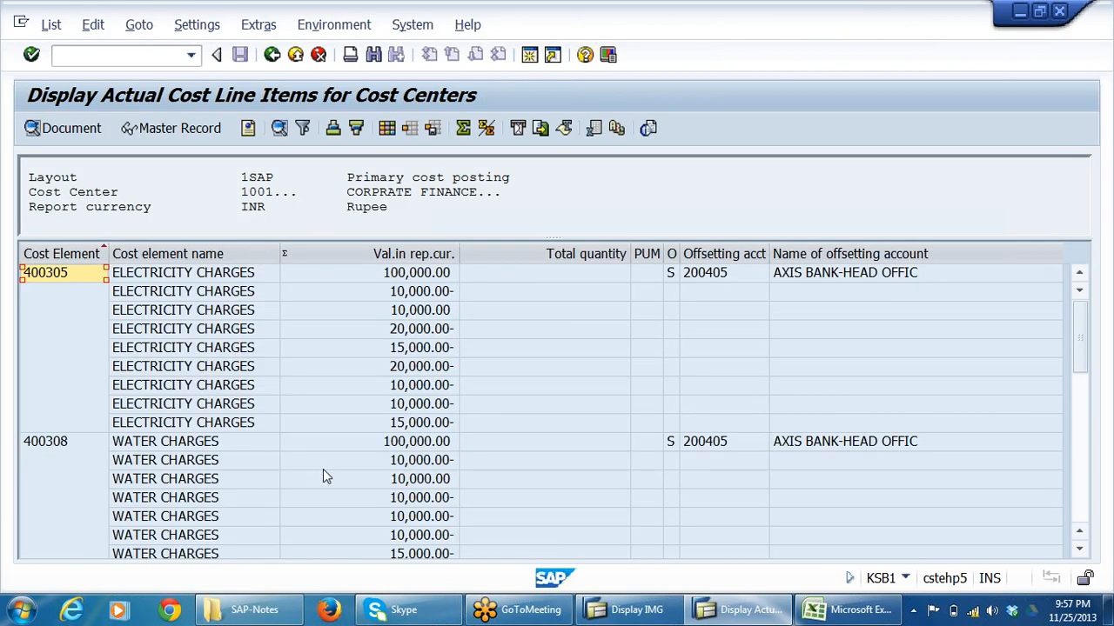
Look over the original electricity charge posting and the cost center 1001 subtotal in the line item list.
{"action": "left_click", "coordinate": [231, 280]}
{"action": "left_click", "coordinate": [432, 276]}
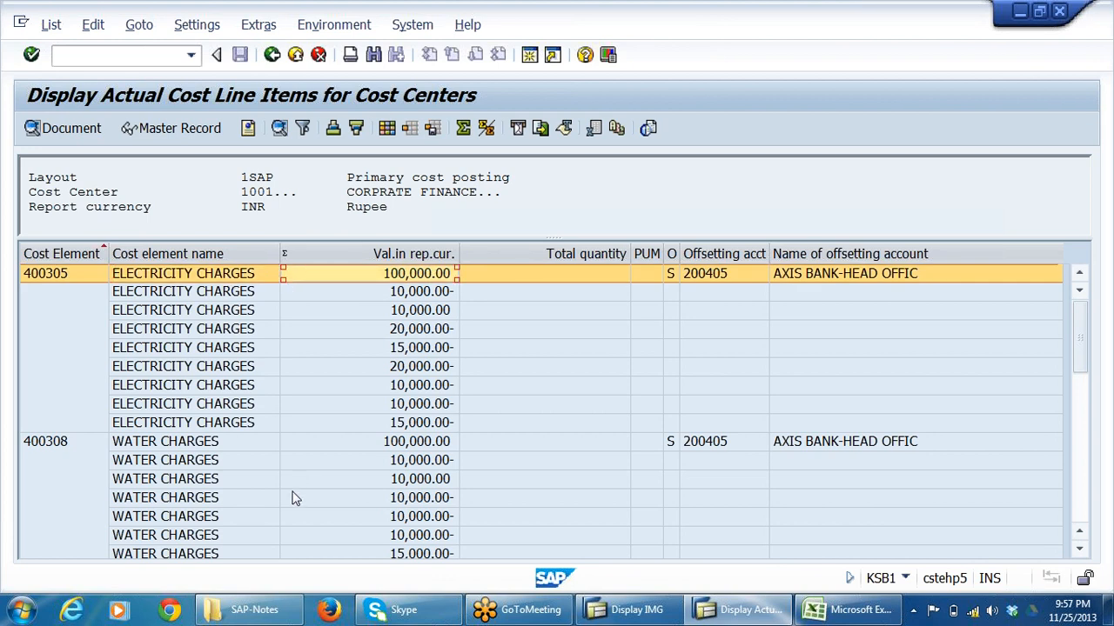
{"action": "scroll", "coordinate": [294, 497], "scroll_direction": "down", "scroll_amount": 4}
{"action": "left_click", "coordinate": [116, 424]}
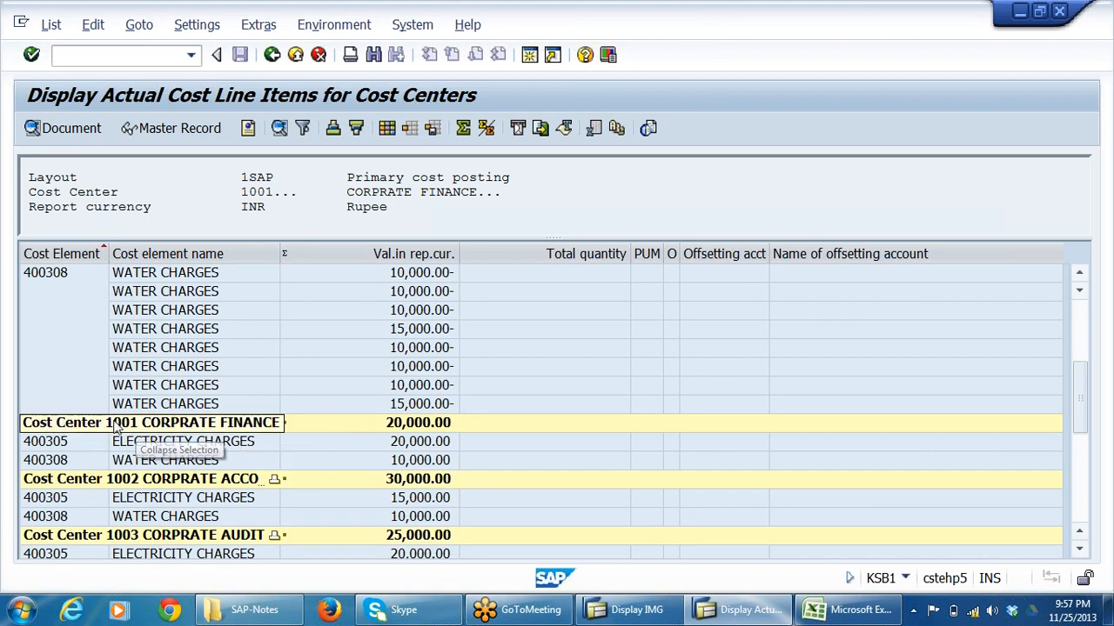
{"action": "scroll", "coordinate": [266, 423], "scroll_direction": "up", "scroll_amount": 5}
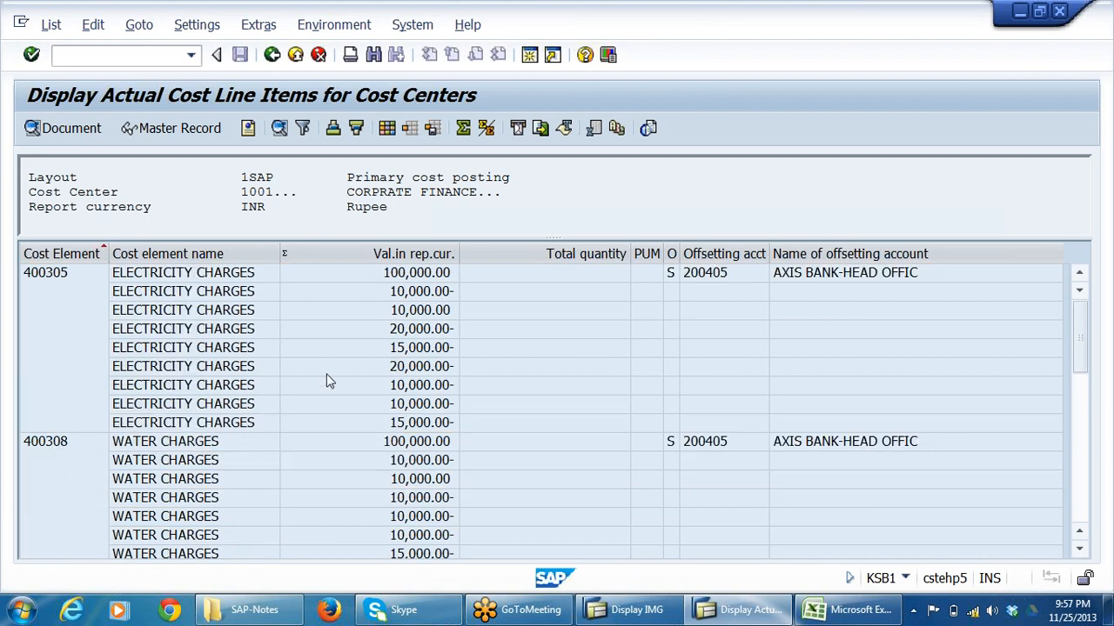
Examine the distributed amounts of the electricity charges line by line under cost center 1001.
{"action": "left_click", "coordinate": [406, 275]}
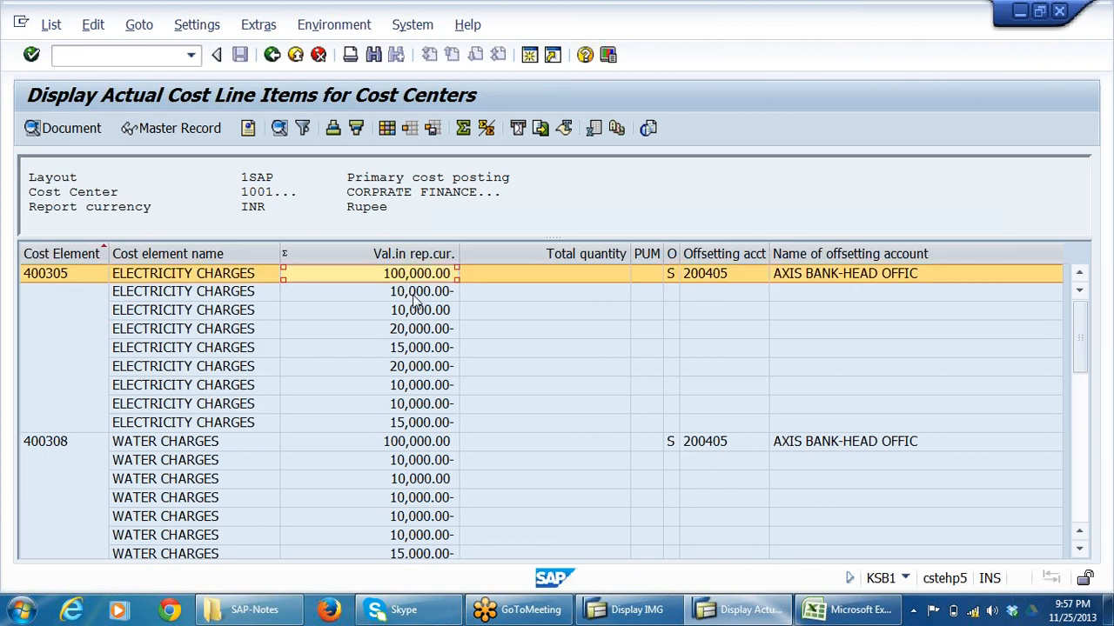
{"action": "left_click", "coordinate": [416, 294]}
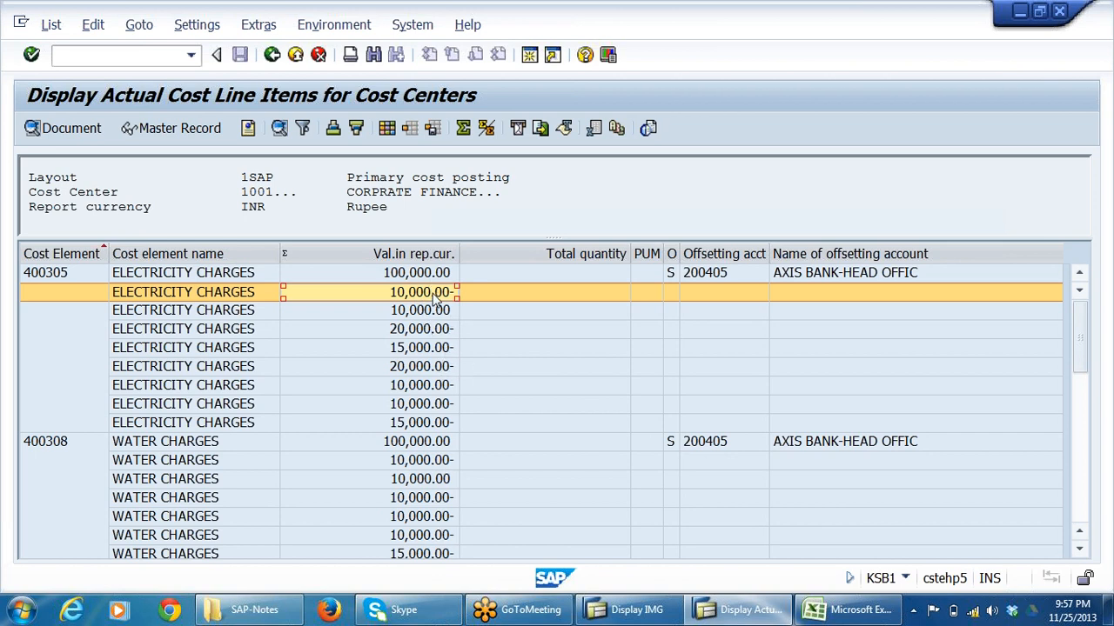
{"action": "left_click", "coordinate": [435, 315]}
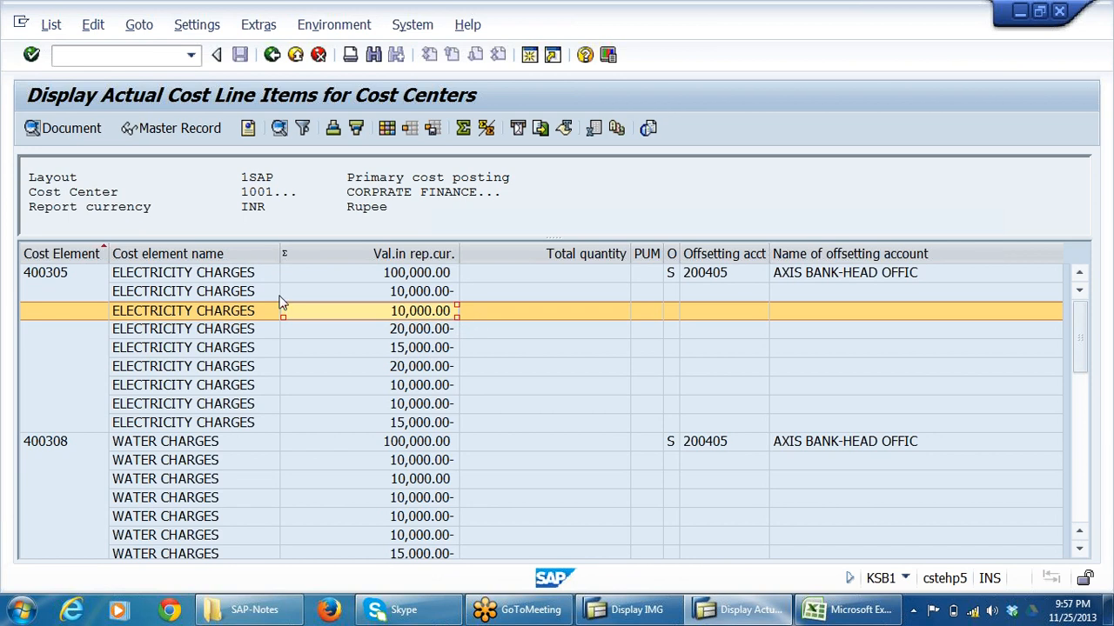
{"action": "left_click", "coordinate": [244, 294]}
{"action": "left_click", "coordinate": [245, 319]}
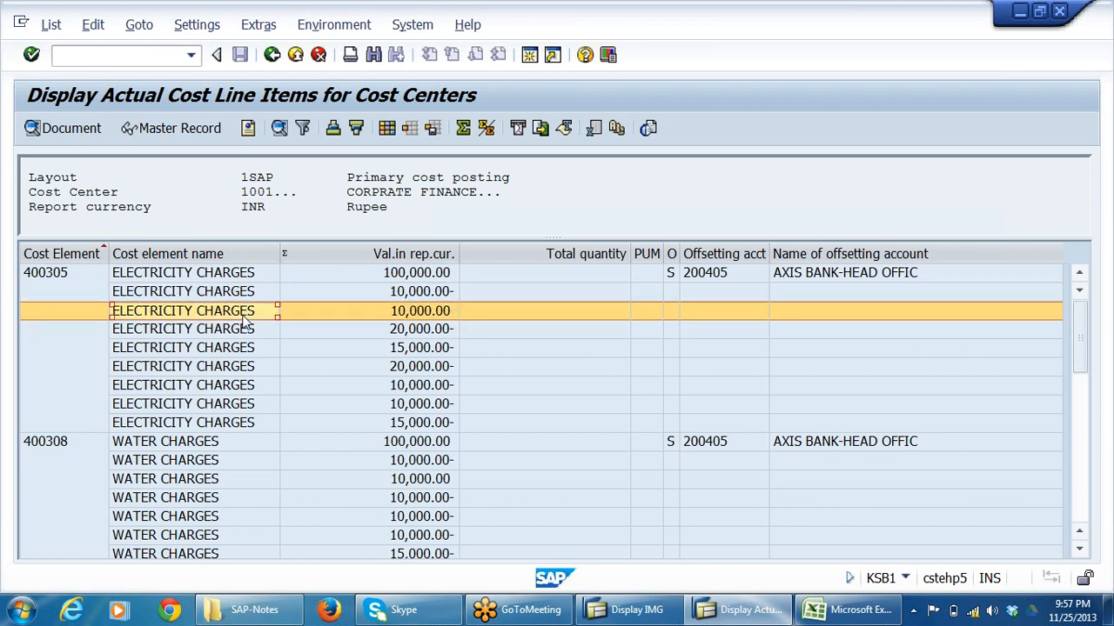
{"action": "left_click", "coordinate": [427, 331]}
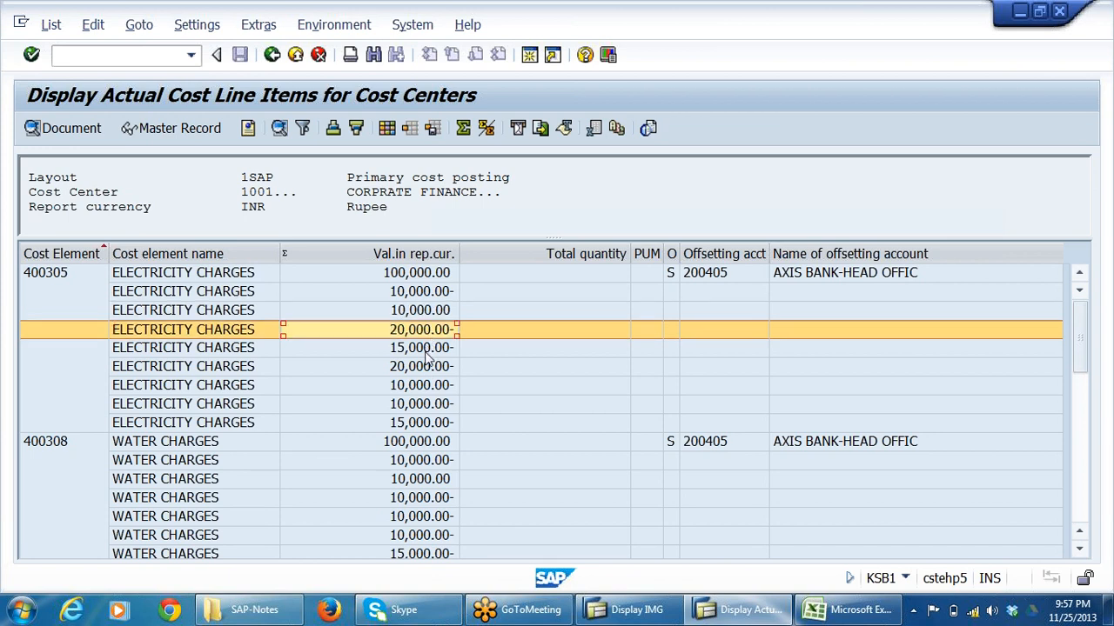
{"action": "left_click", "coordinate": [429, 349]}
{"action": "left_click", "coordinate": [427, 367]}
{"action": "left_click", "coordinate": [423, 386]}
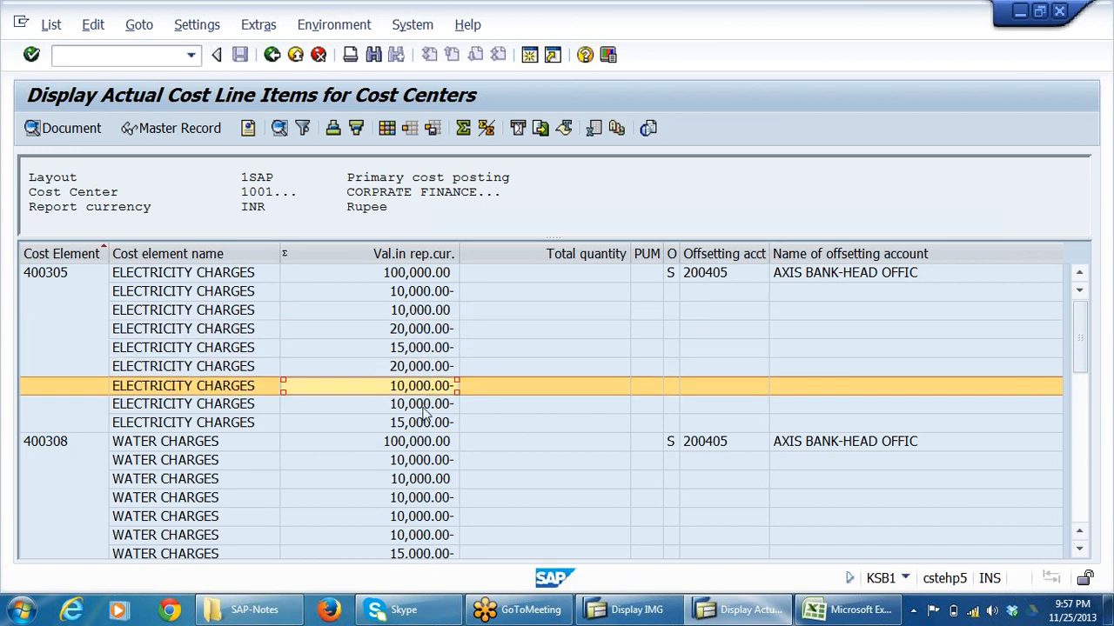
Examine the water charges posting (400308) and its distribution lines under cost center 1001.
{"action": "scroll", "coordinate": [303, 368], "scroll_direction": "down", "scroll_amount": 2}
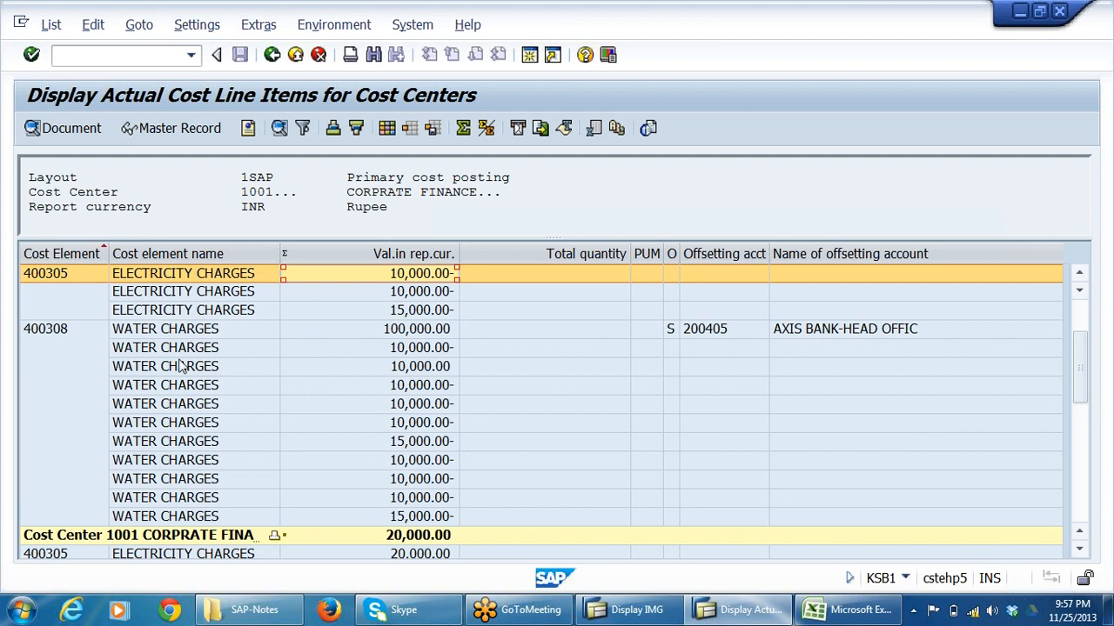
{"action": "left_click", "coordinate": [174, 331]}
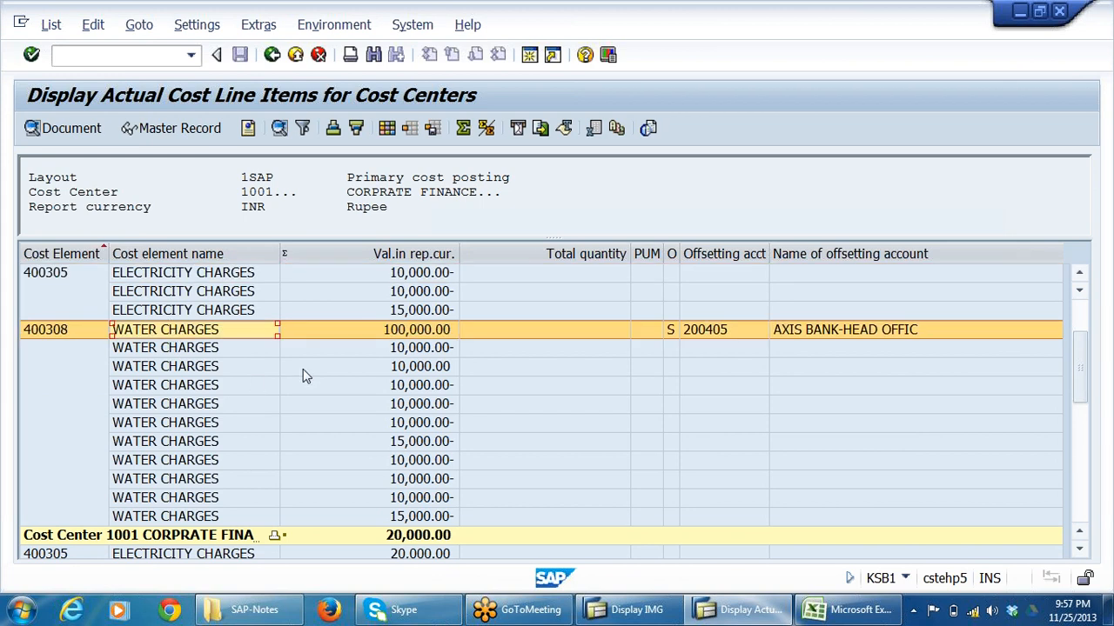
{"action": "left_click", "coordinate": [427, 334]}
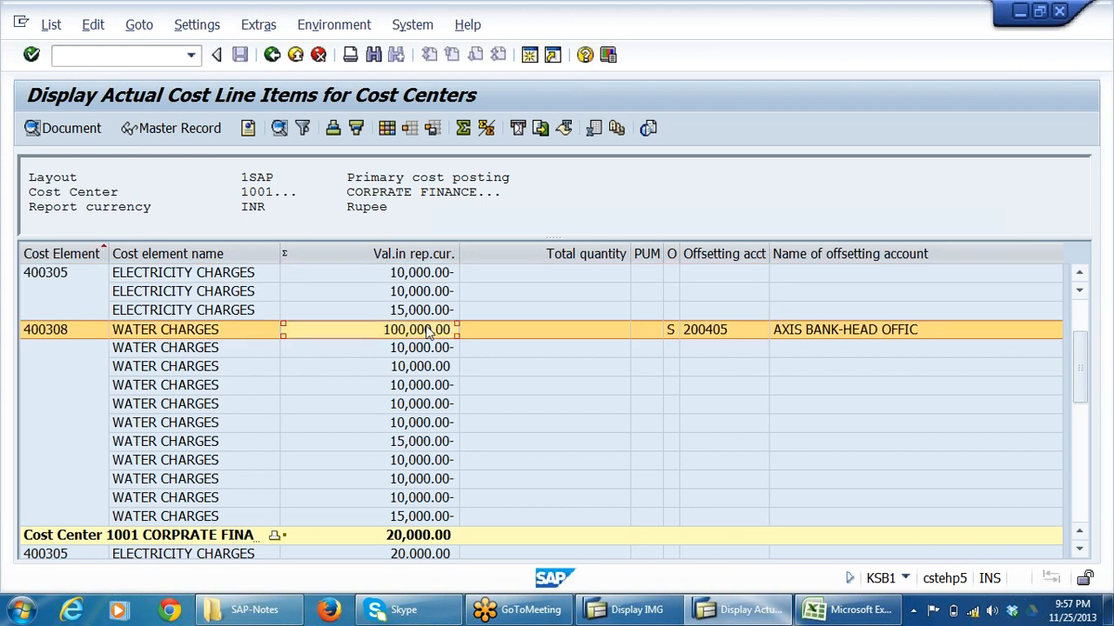
{"action": "left_click", "coordinate": [438, 372]}
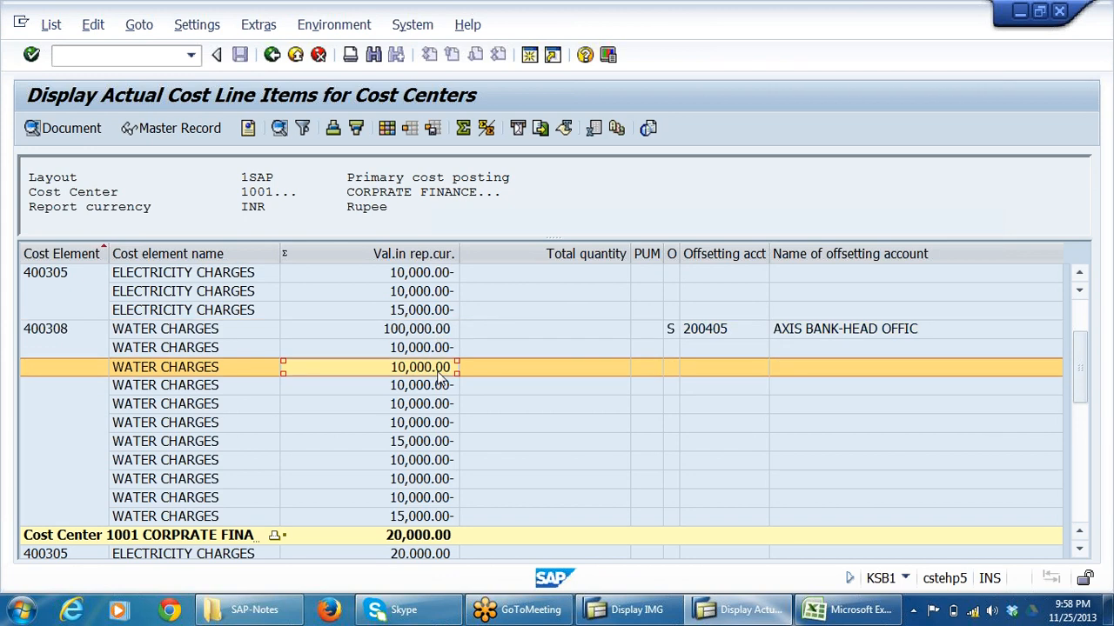
{"action": "scroll", "coordinate": [465, 496], "scroll_direction": "down", "scroll_amount": 1}
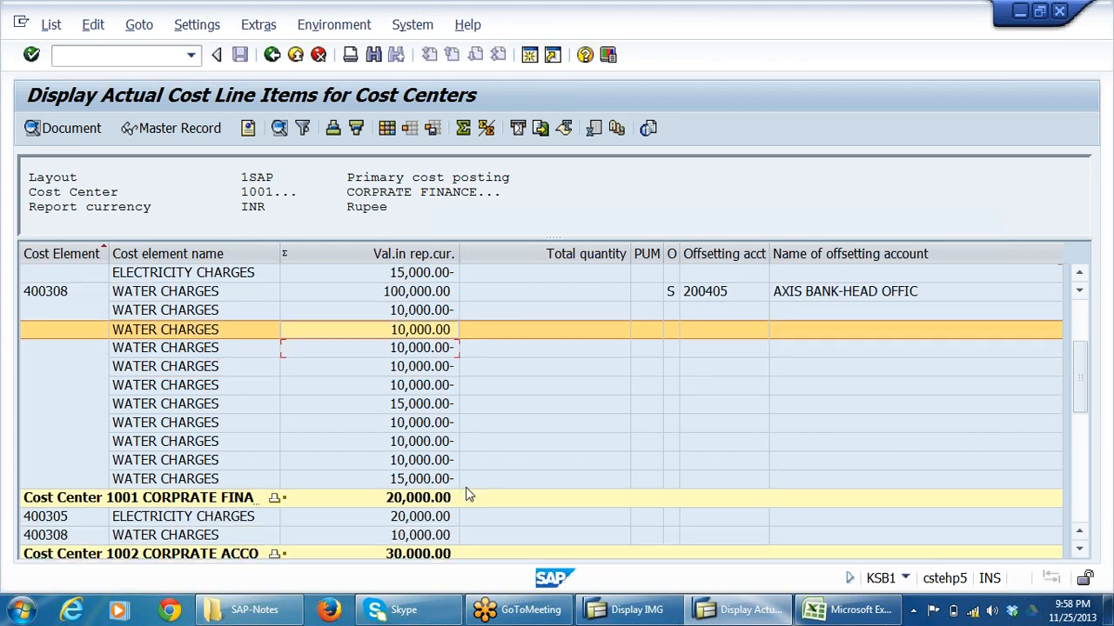
Check the electricity and water charges received by cost center 1002 against the 1001 lines, and return to the report's selection screen.
{"action": "scroll", "coordinate": [467, 494], "scroll_direction": "down", "scroll_amount": 3}
{"action": "left_click", "coordinate": [410, 392]}
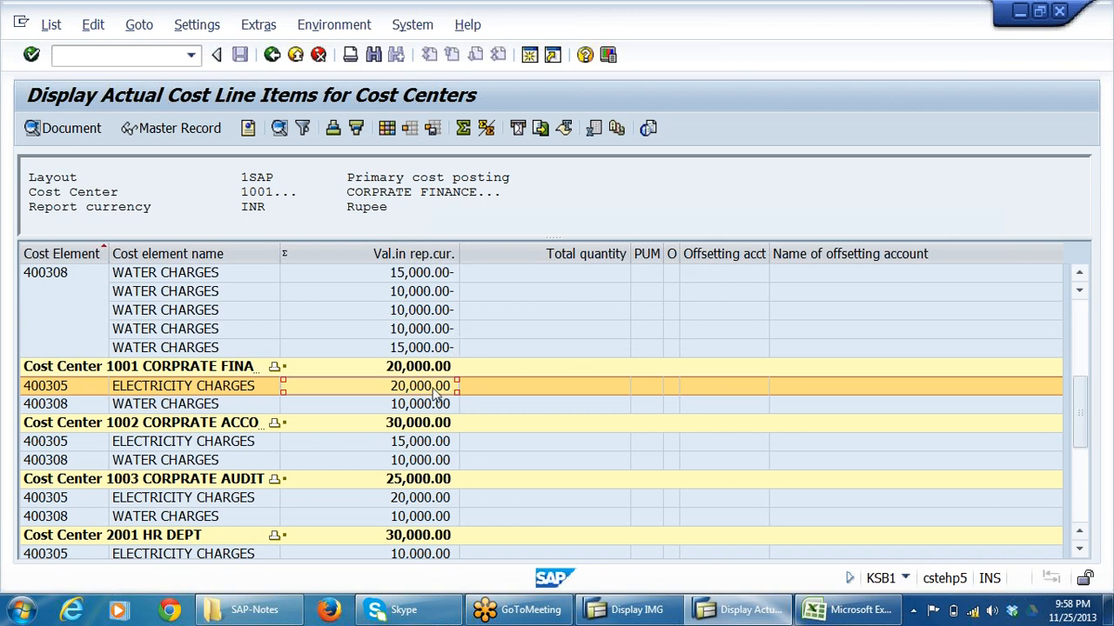
{"action": "left_click", "coordinate": [148, 408]}
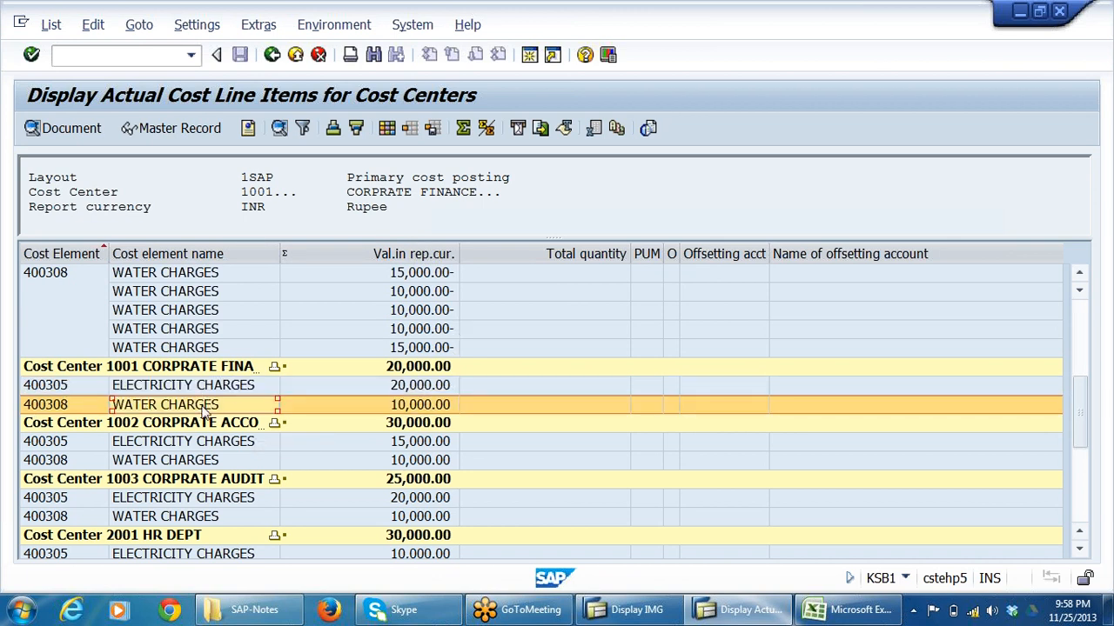
{"action": "left_click", "coordinate": [179, 294]}
{"action": "left_click", "coordinate": [178, 275]}
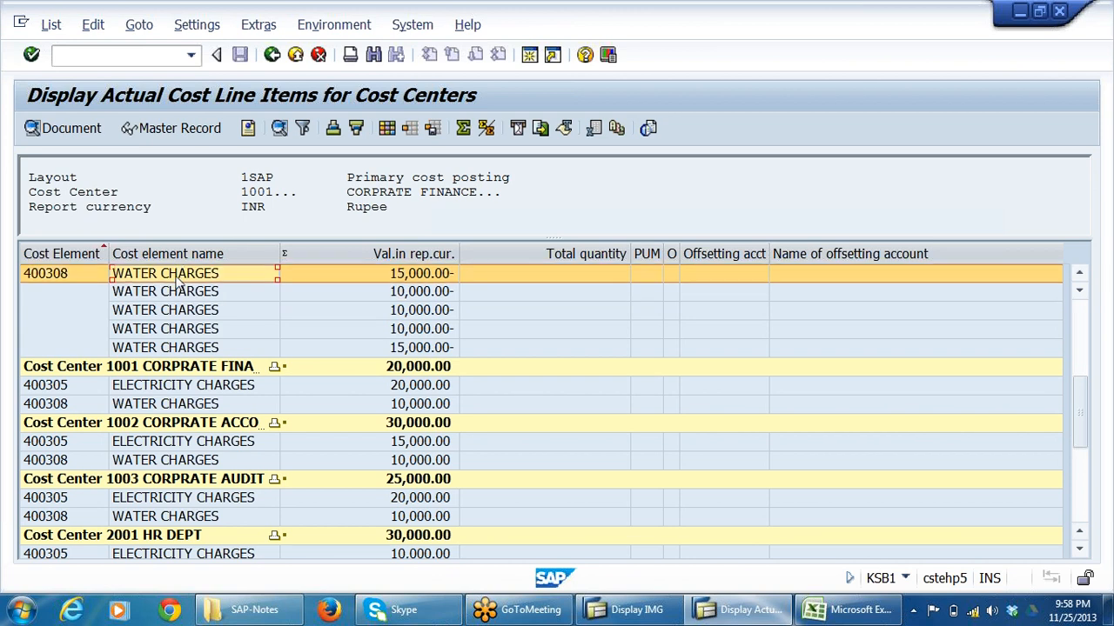
{"action": "left_click", "coordinate": [167, 391]}
{"action": "left_click", "coordinate": [169, 405]}
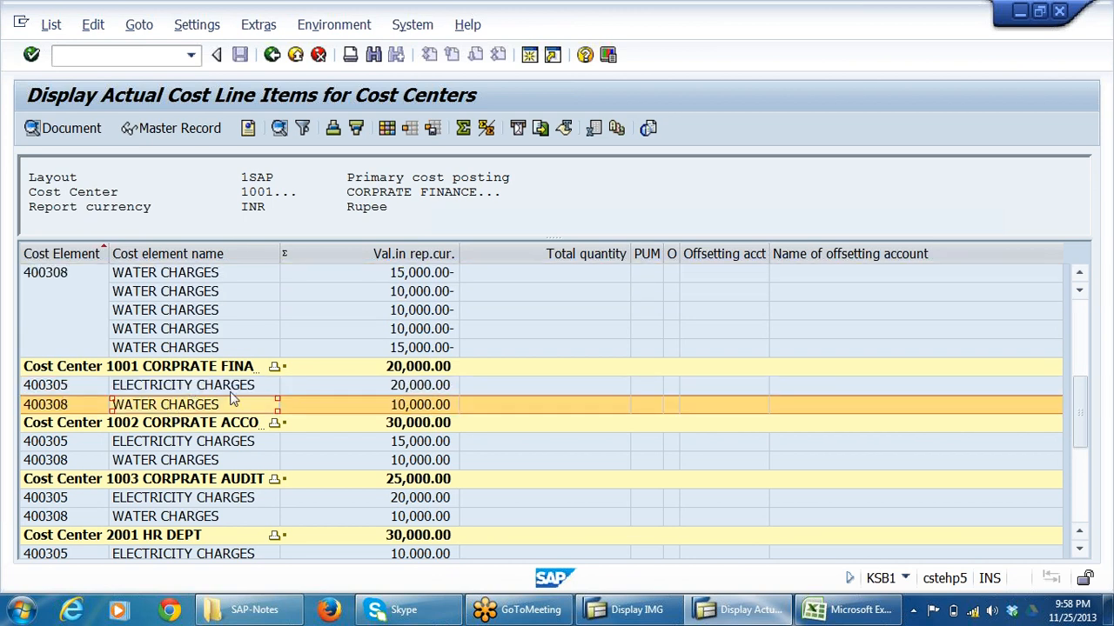
{"action": "left_click", "coordinate": [300, 54]}
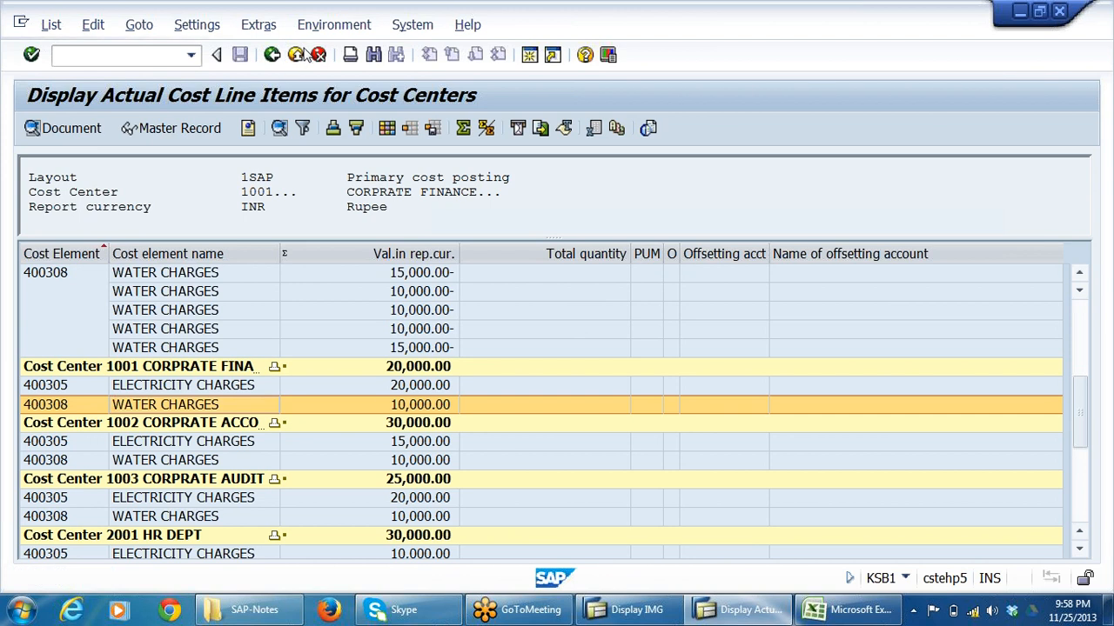
{"action": "key", "text": "Return"}
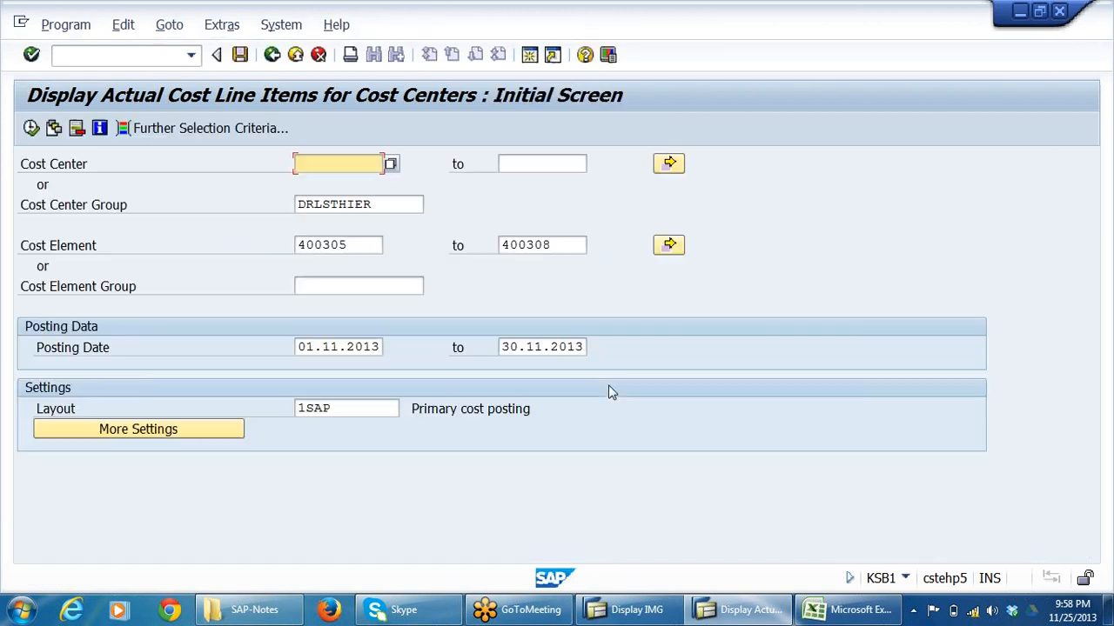
Switch to the CANTEENEXP sheet in Excel and review canteen cost center 2004 and its electricity charges.
{"action": "left_click", "coordinate": [837, 611]}
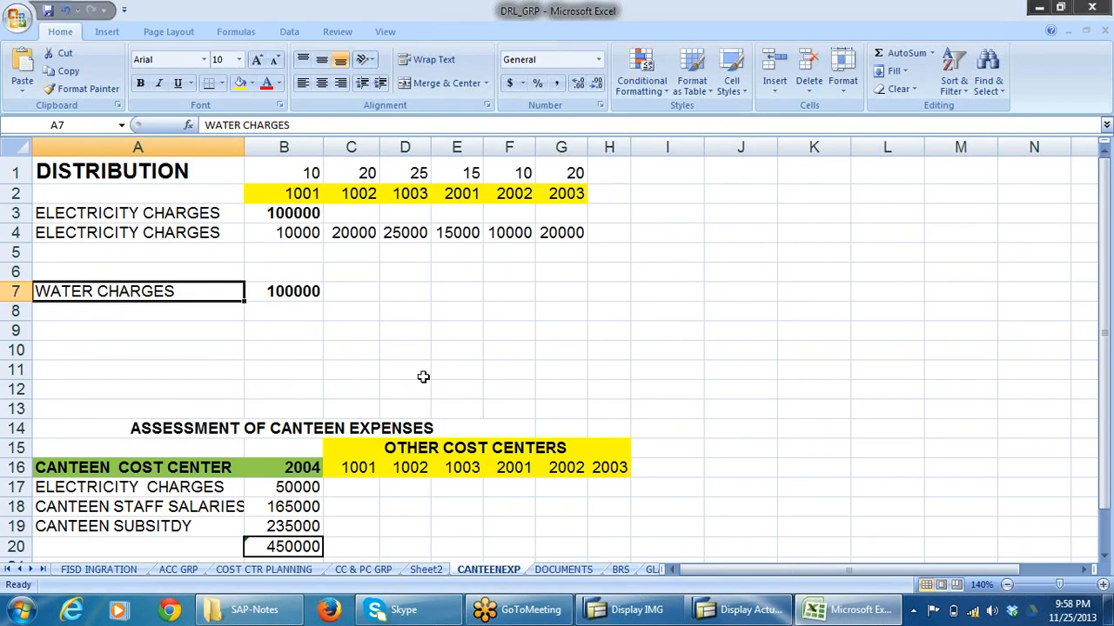
{"action": "scroll", "coordinate": [442, 377], "scroll_direction": "down", "scroll_amount": 2}
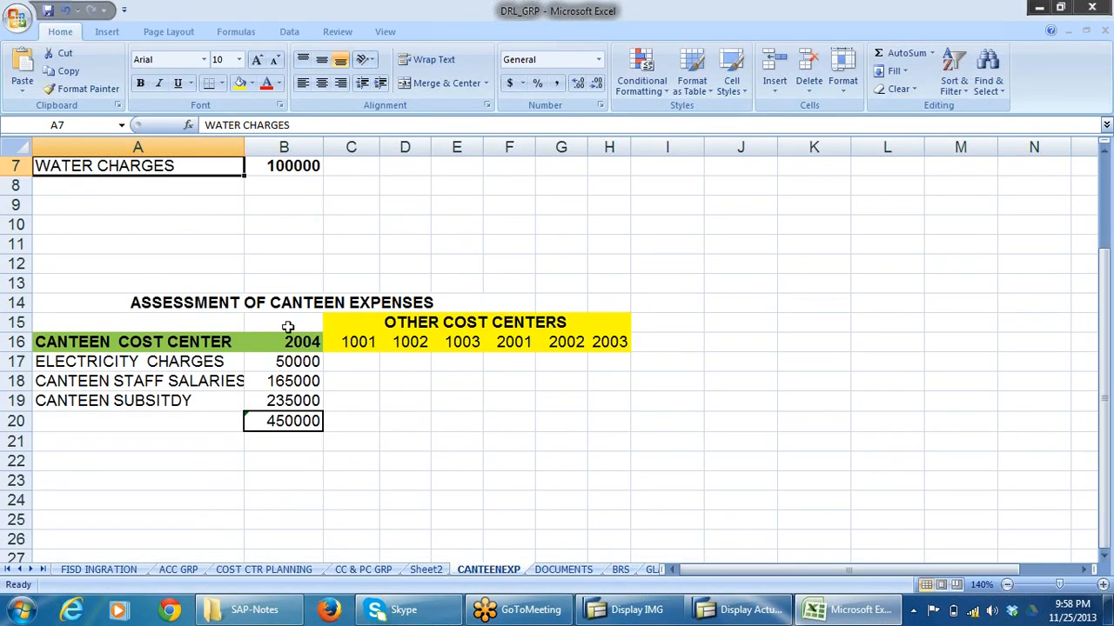
{"action": "left_click", "coordinate": [413, 300]}
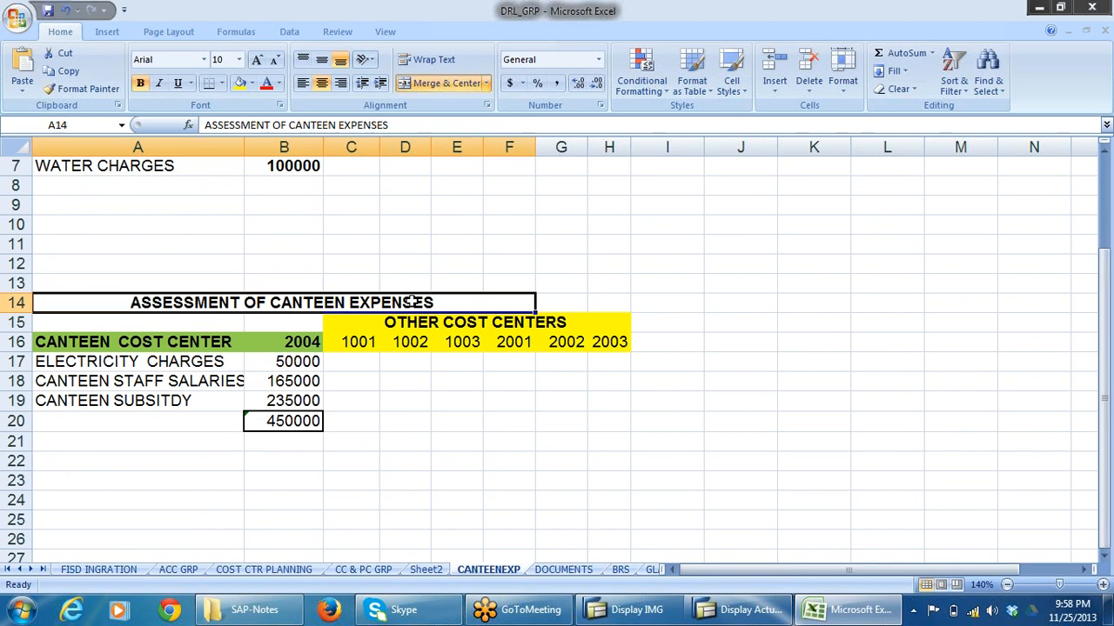
{"action": "left_click", "coordinate": [116, 337]}
{"action": "left_click", "coordinate": [303, 340]}
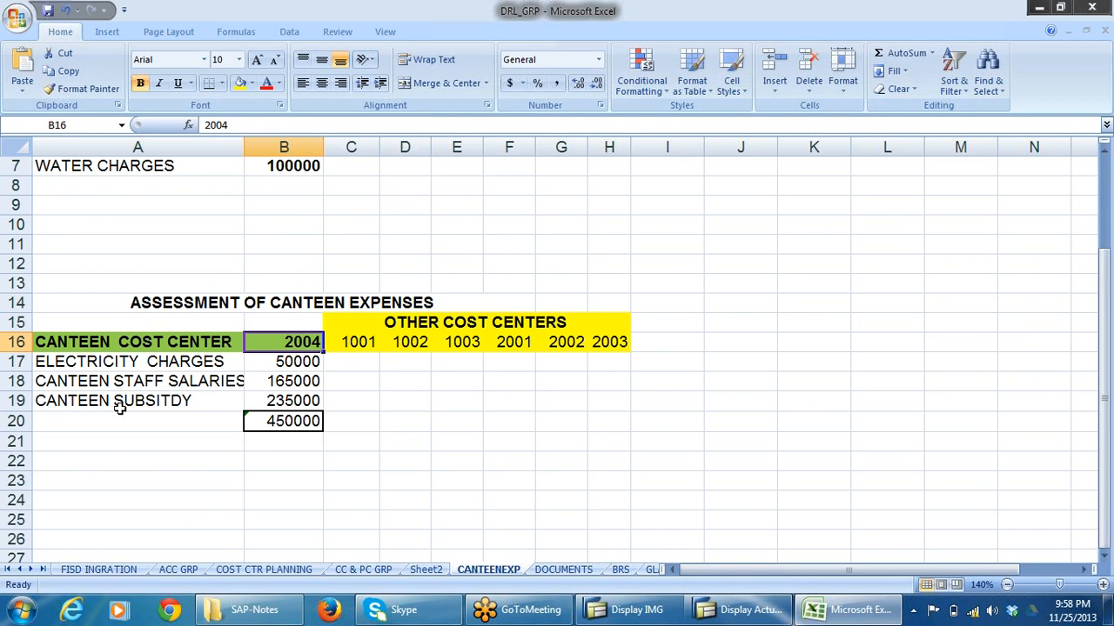
{"action": "left_click", "coordinate": [122, 360]}
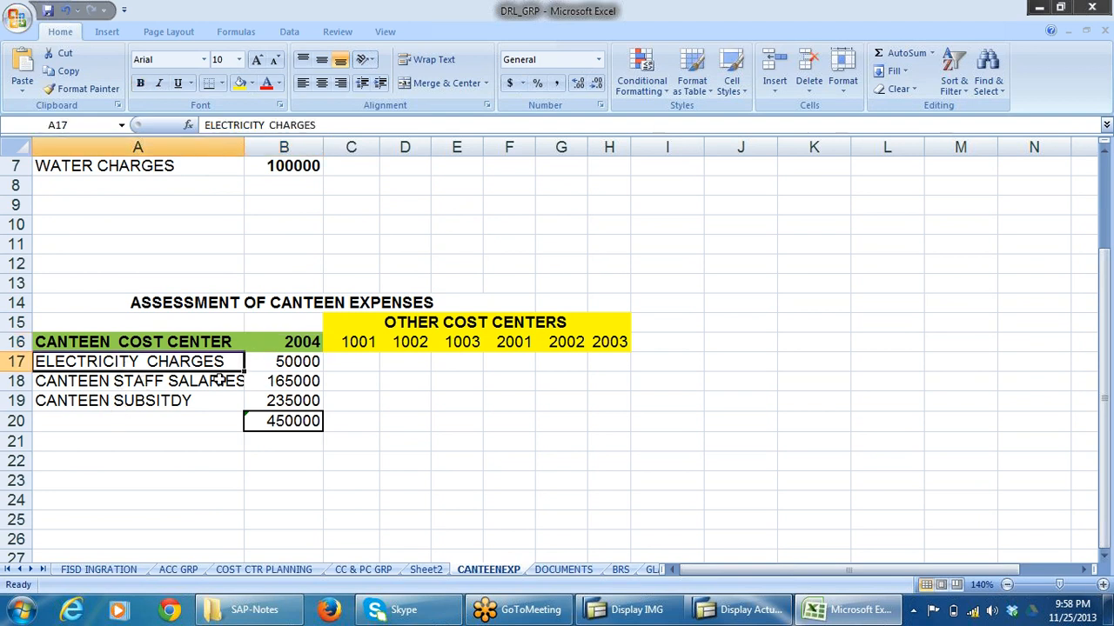
{"action": "left_click", "coordinate": [300, 360]}
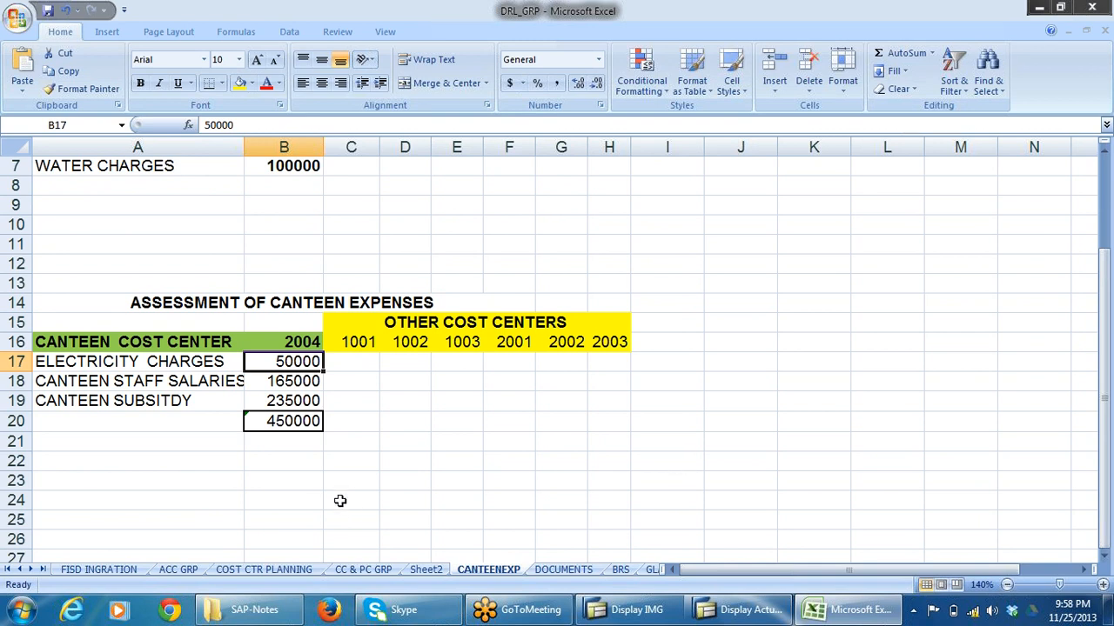
Review the canteen staff salaries and canteen subsidy entries with their amounts in the assessment table.
{"action": "left_click", "coordinate": [122, 382]}
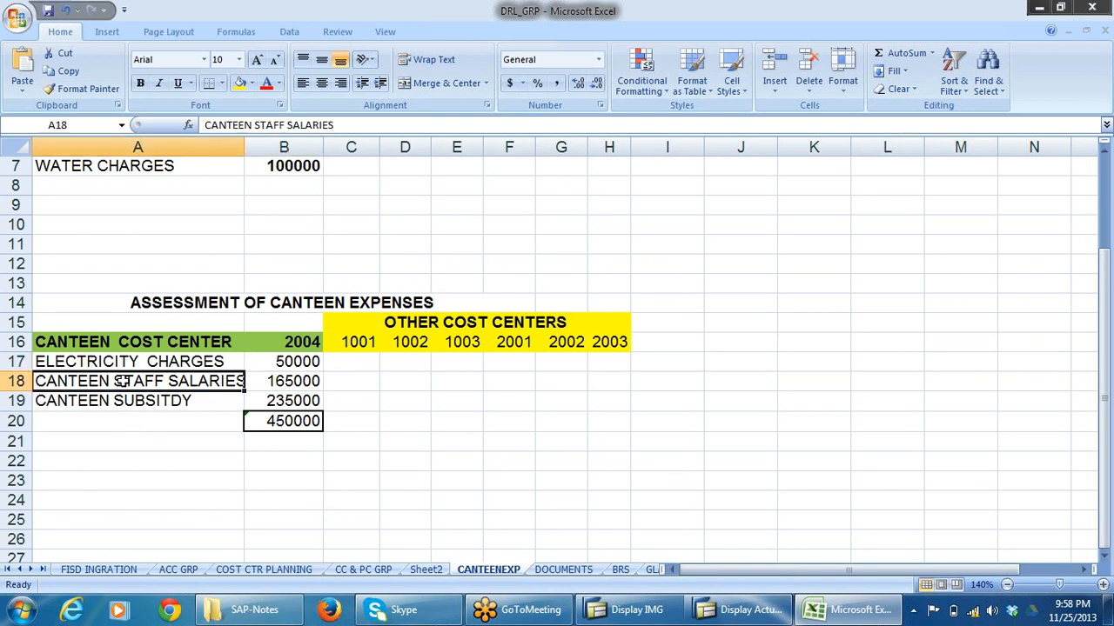
{"action": "left_click", "coordinate": [296, 381]}
{"action": "left_click", "coordinate": [125, 407]}
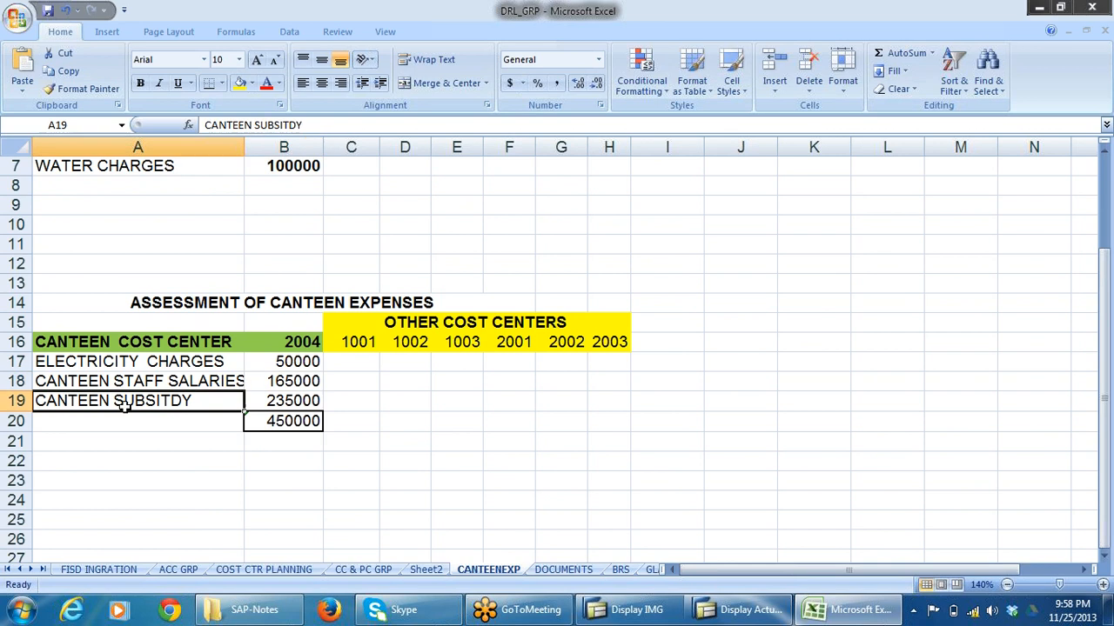
{"action": "left_click", "coordinate": [275, 398]}
{"action": "scroll", "coordinate": [412, 405], "scroll_direction": "down", "scroll_amount": 3}
{"action": "scroll", "coordinate": [412, 406], "scroll_direction": "up", "scroll_amount": 1}
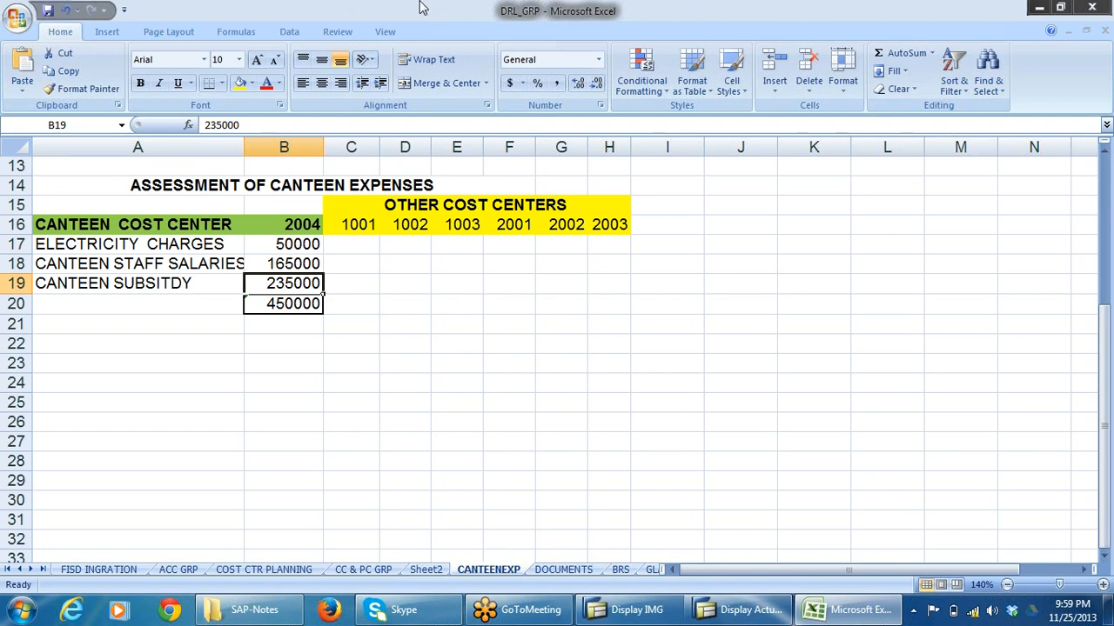
Move the canteen expenses total from cell B20 to B22.
{"action": "left_click", "coordinate": [382, 423]}
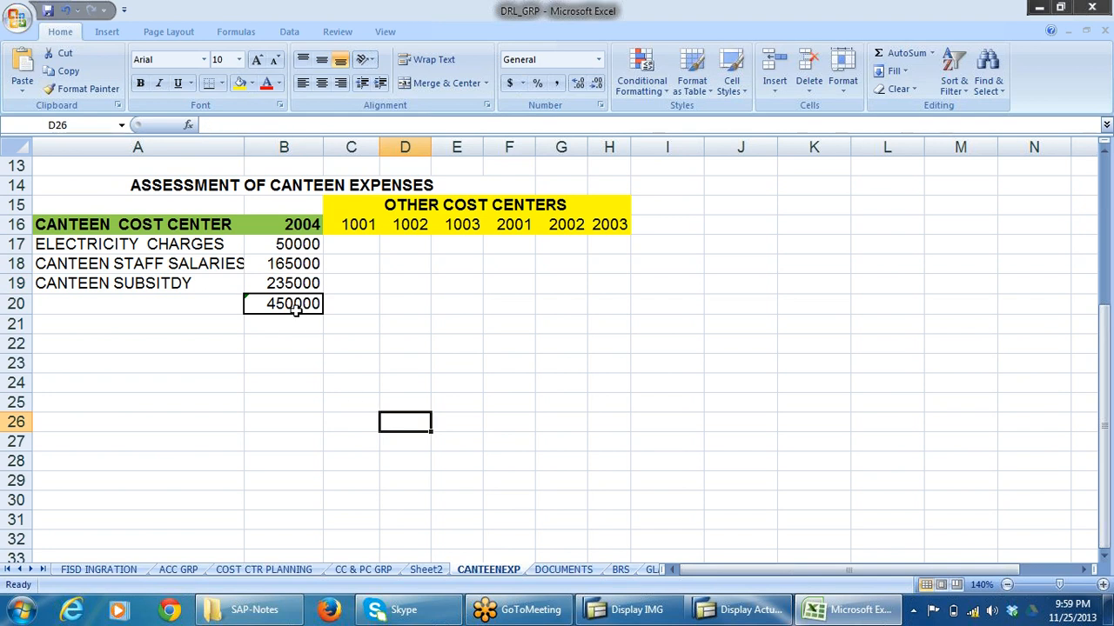
{"action": "left_click", "coordinate": [290, 356]}
{"action": "left_click", "coordinate": [290, 307]}
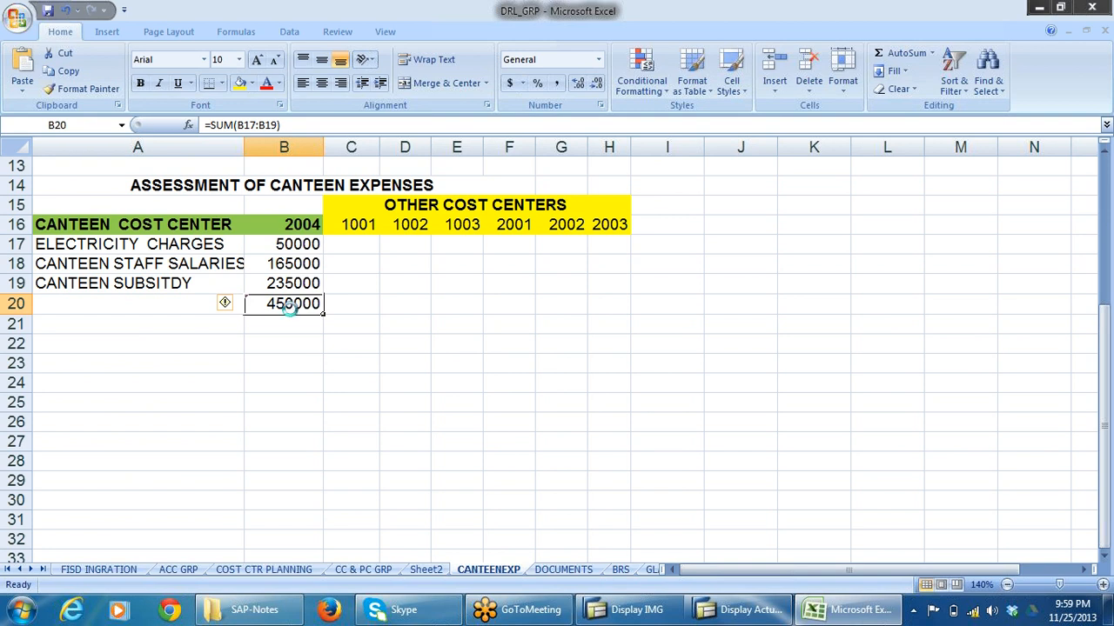
{"action": "key", "text": "ctrl+c"}
{"action": "left_click", "coordinate": [282, 343]}
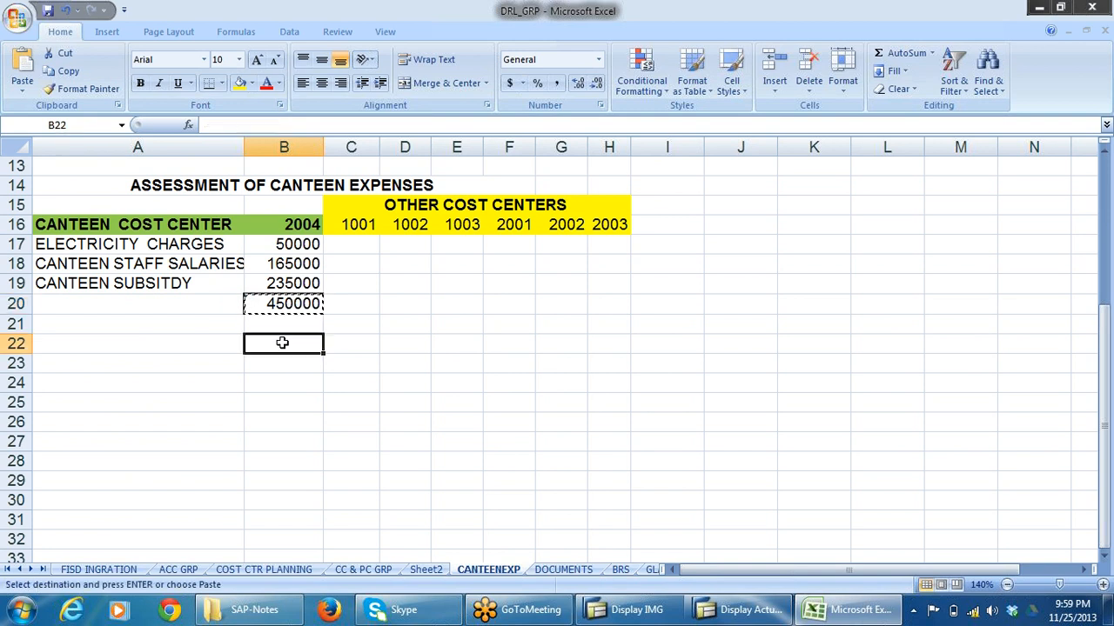
{"action": "key", "text": "Return"}
{"action": "left_click", "coordinate": [385, 327]}
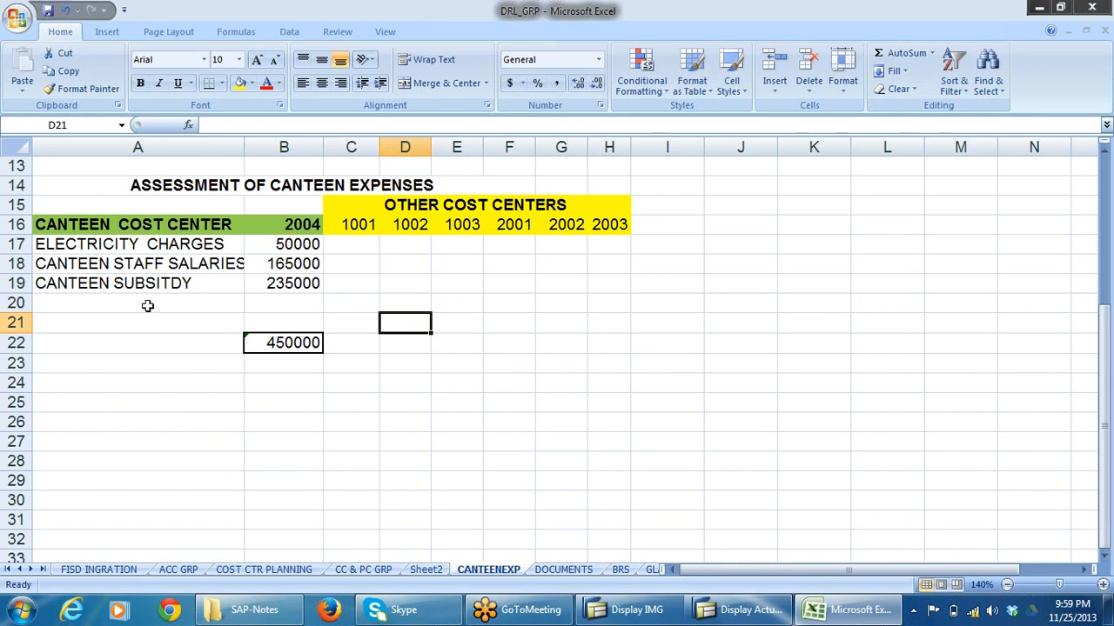
Add a WATER CHARGES line with the amount 5000 in row 20, below the canteen subsidy.
{"action": "left_click", "coordinate": [148, 305]}
{"action": "type", "text": "WATR"}
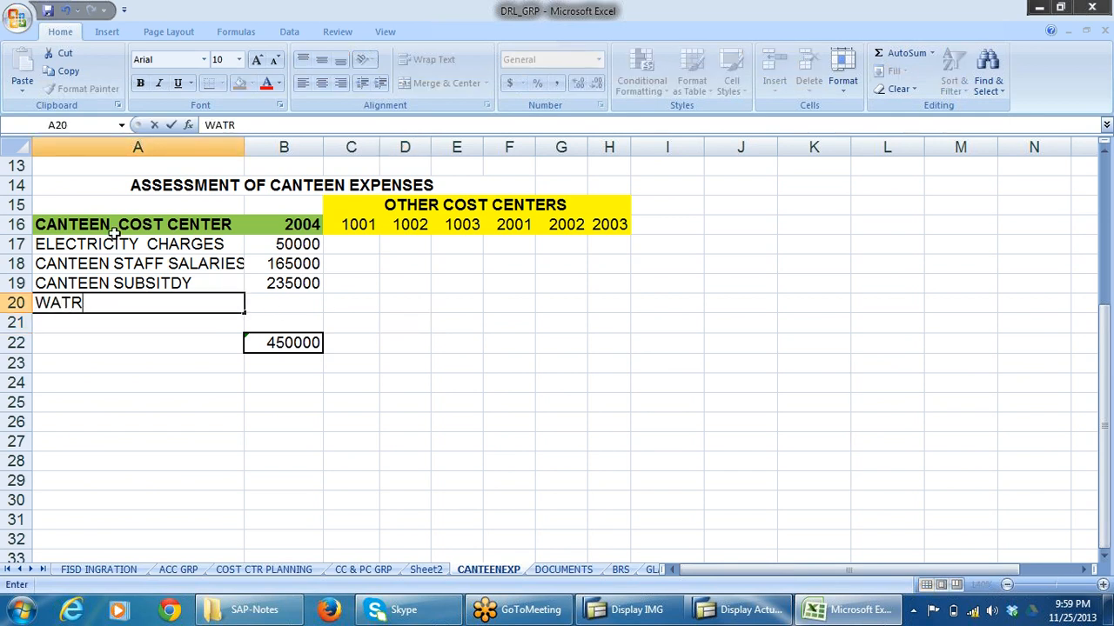
{"action": "key", "text": "BackSpace"}
{"action": "type", "text": "ER CHAR"}
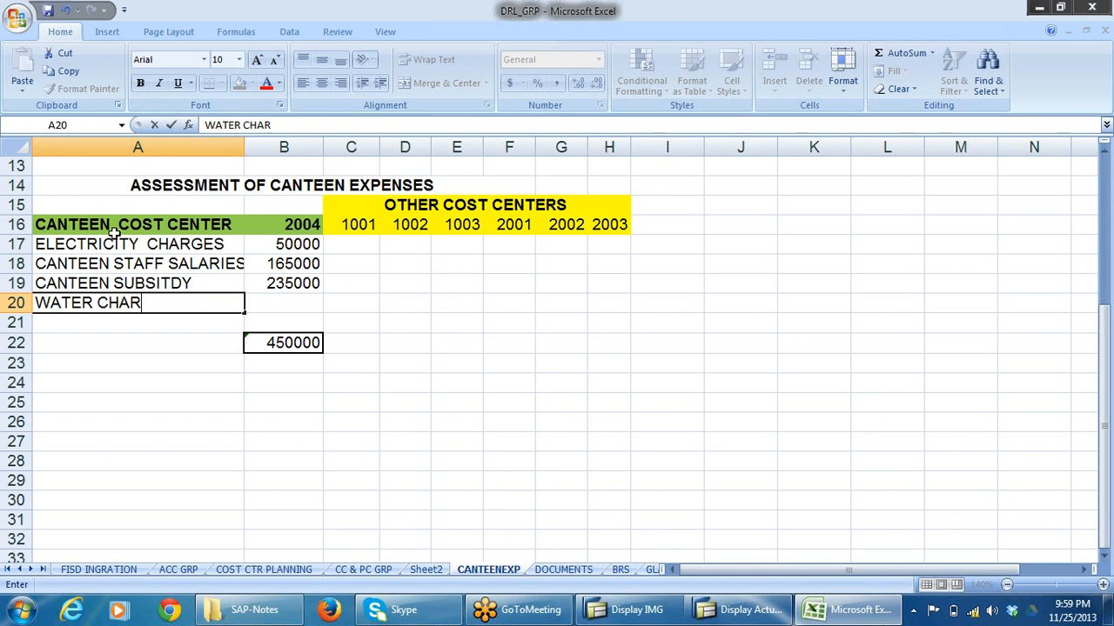
{"action": "type", "text": "GES"}
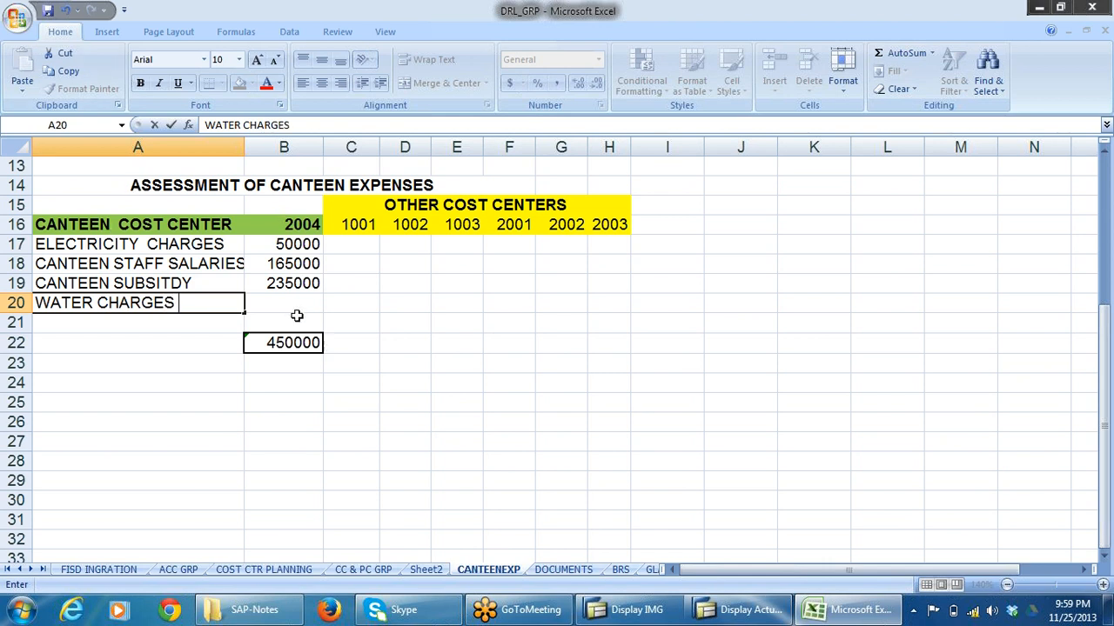
{"action": "left_click", "coordinate": [299, 304]}
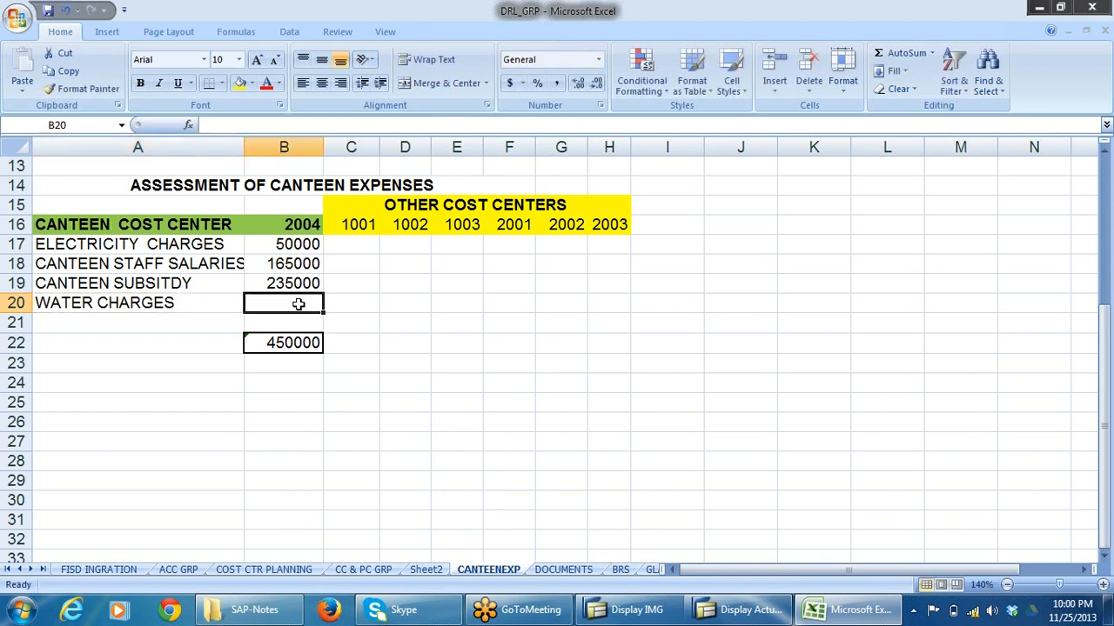
{"action": "type", "text": "5000"}
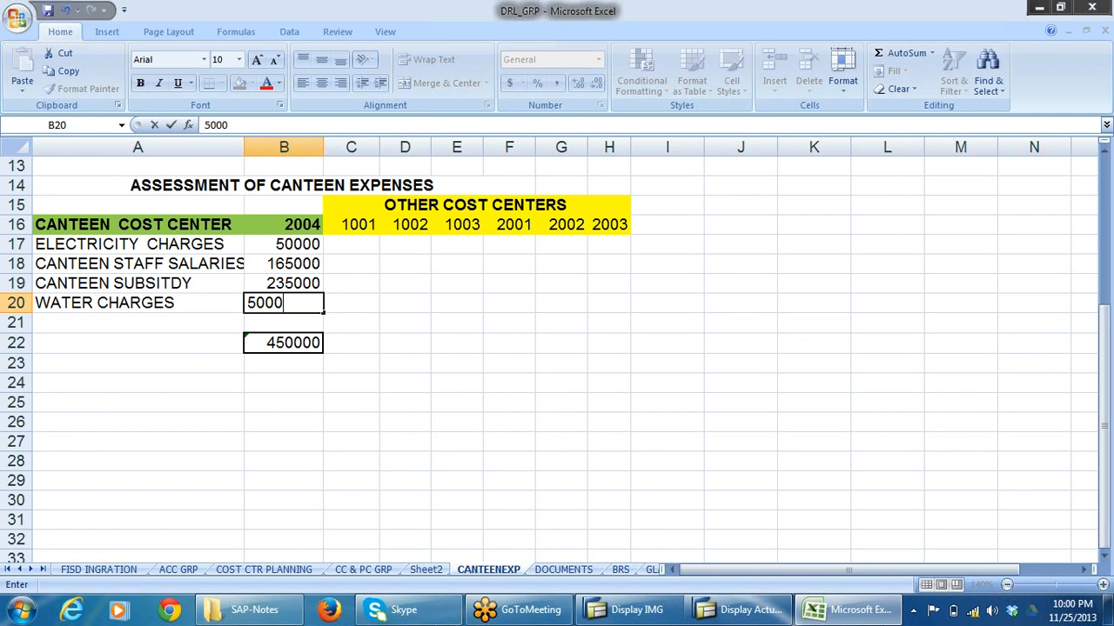
{"action": "left_click", "coordinate": [456, 323]}
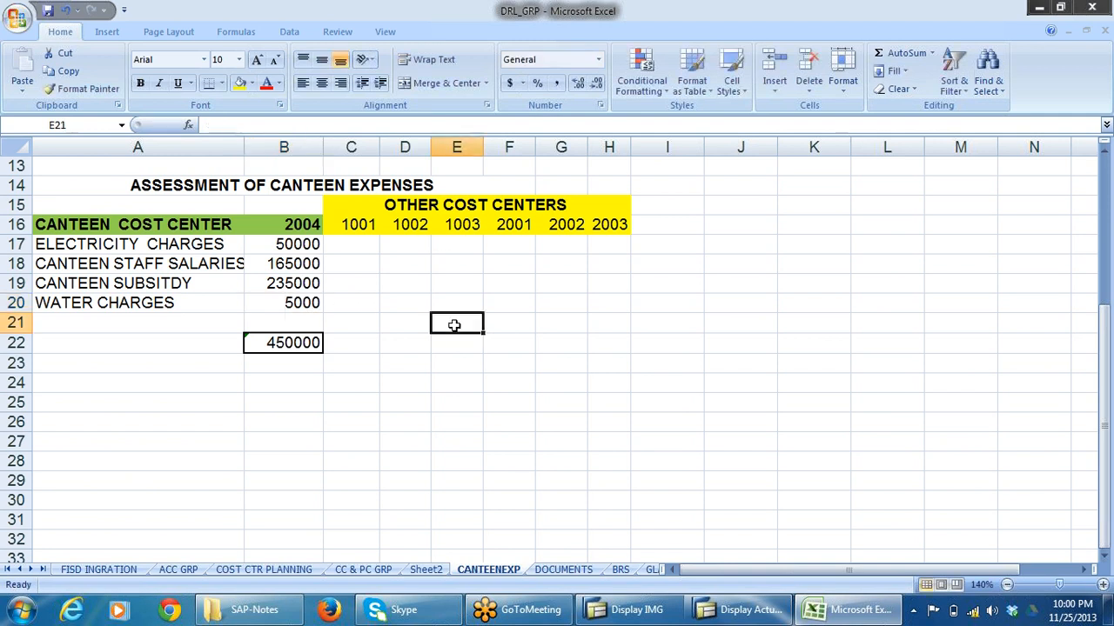
Recalculate the canteen total in B22 as the sum of B17:B21, and check it against the listed expenses.
{"action": "left_click", "coordinate": [311, 247]}
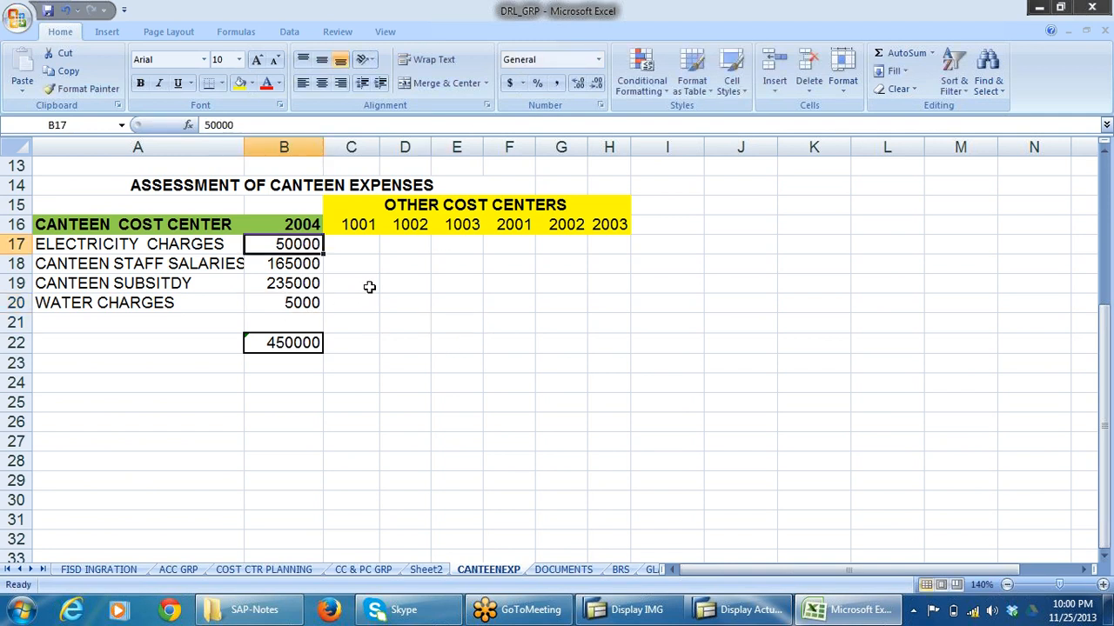
{"action": "left_click", "coordinate": [493, 357]}
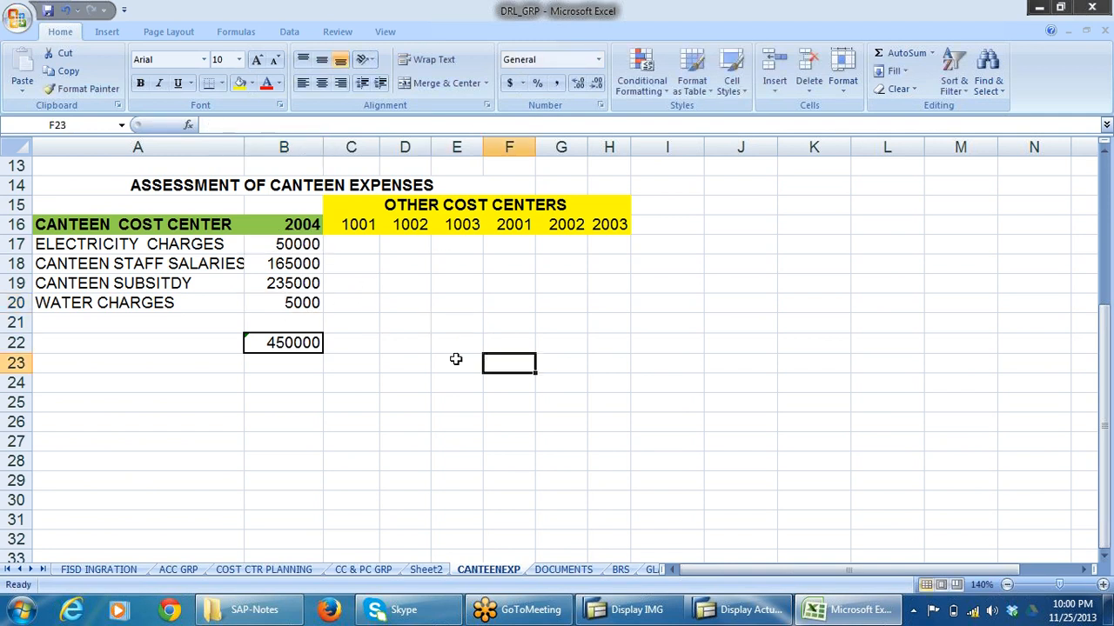
{"action": "left_click", "coordinate": [300, 243]}
{"action": "left_click_drag", "start_coordinate": [300, 243], "coordinate": [315, 342]}
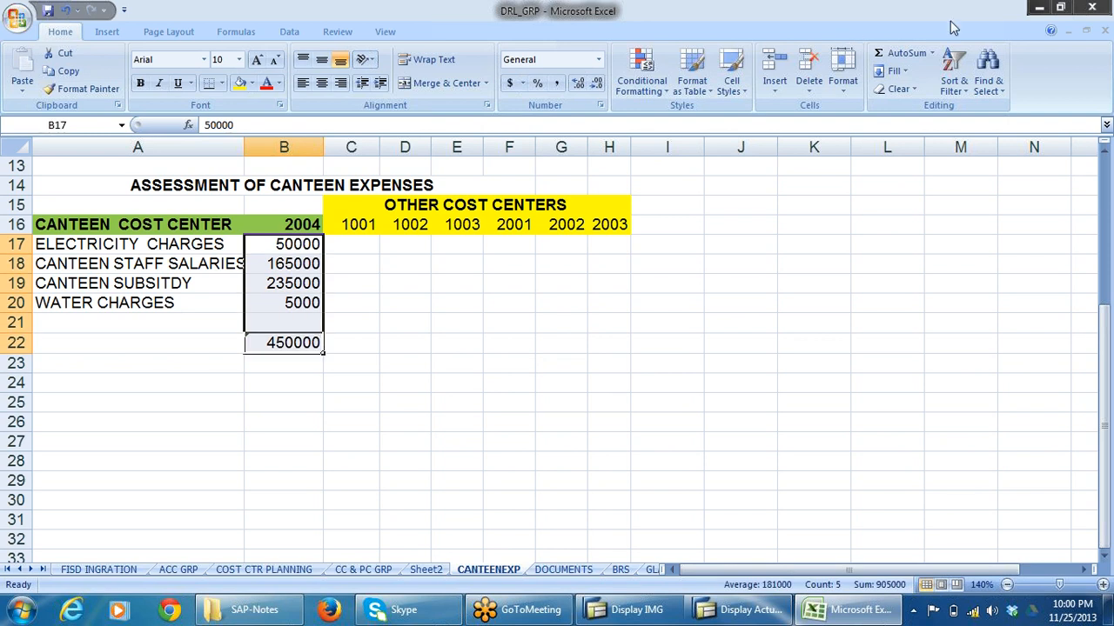
{"action": "left_click", "coordinate": [892, 59]}
{"action": "left_click", "coordinate": [474, 421]}
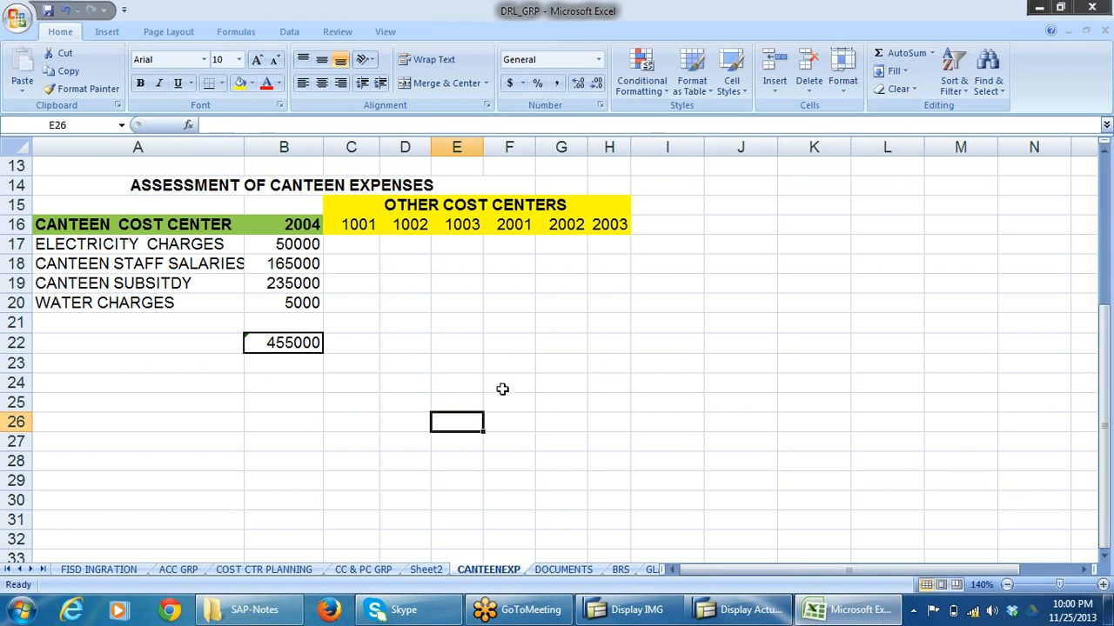
{"action": "left_click", "coordinate": [290, 249]}
{"action": "left_click_drag", "start_coordinate": [291, 249], "coordinate": [296, 322]}
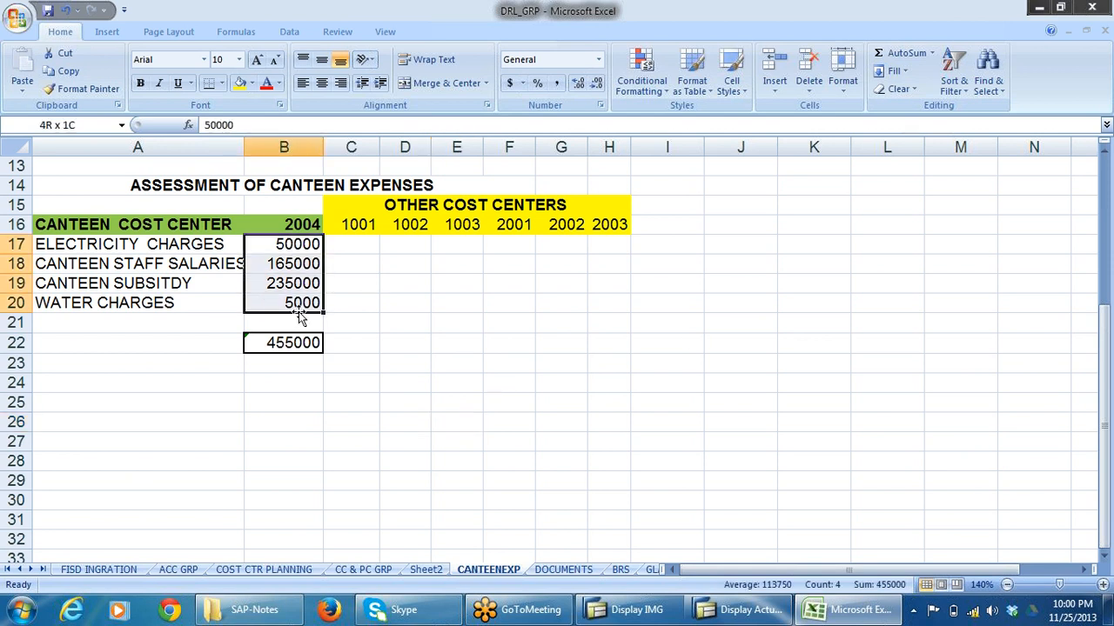
{"action": "left_click", "coordinate": [287, 343]}
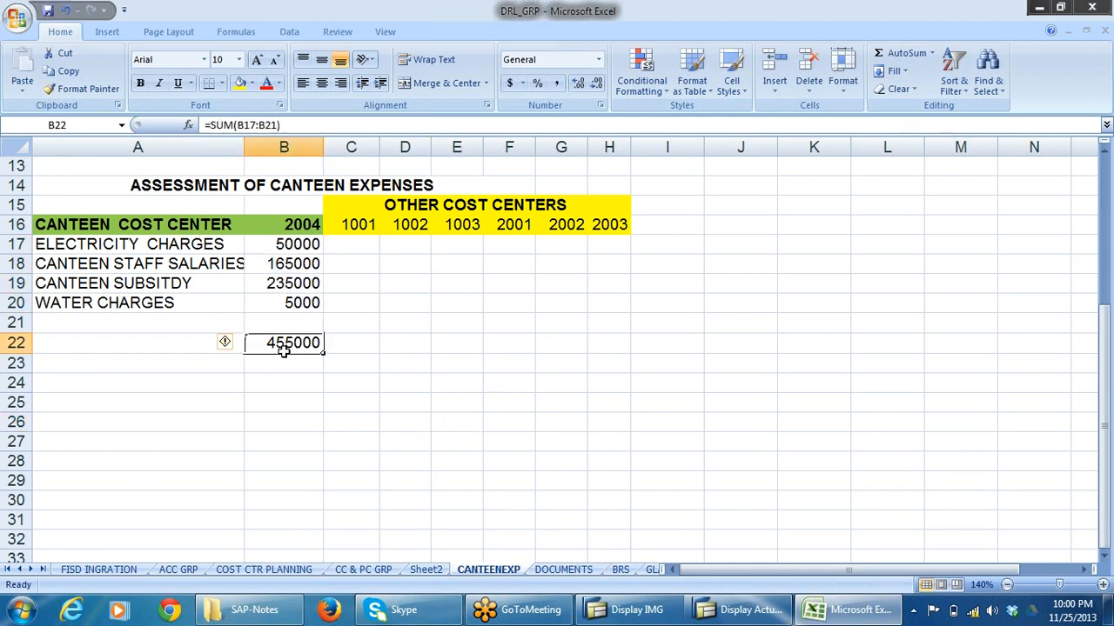
Label the total in A22 as EXPENSES FOR CANTEEN.
{"action": "left_click", "coordinate": [87, 344]}
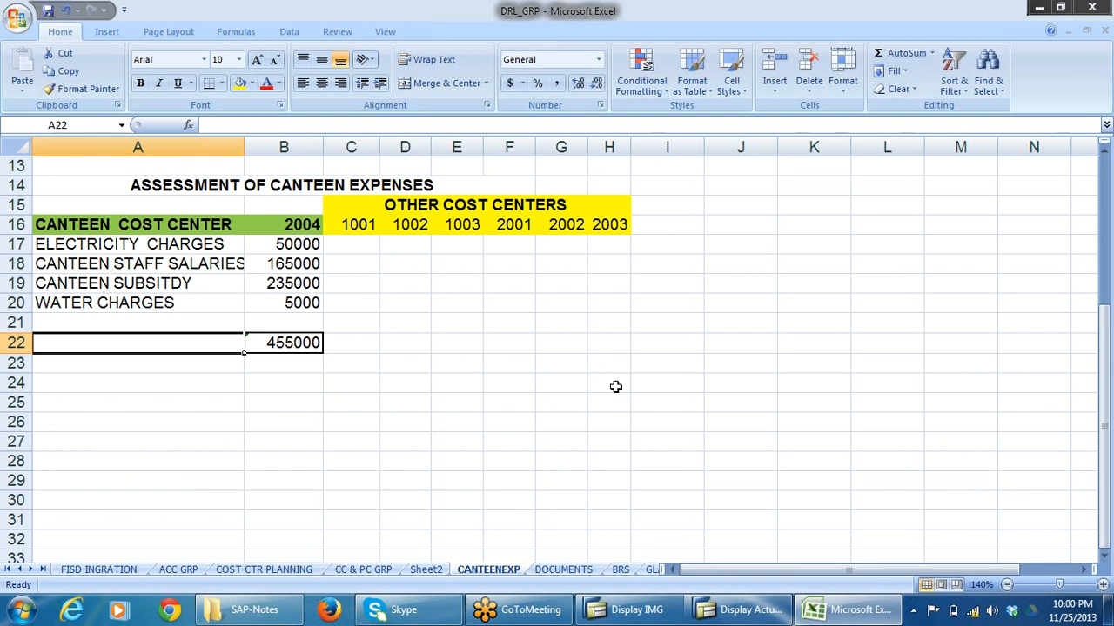
{"action": "type", "text": "EX"}
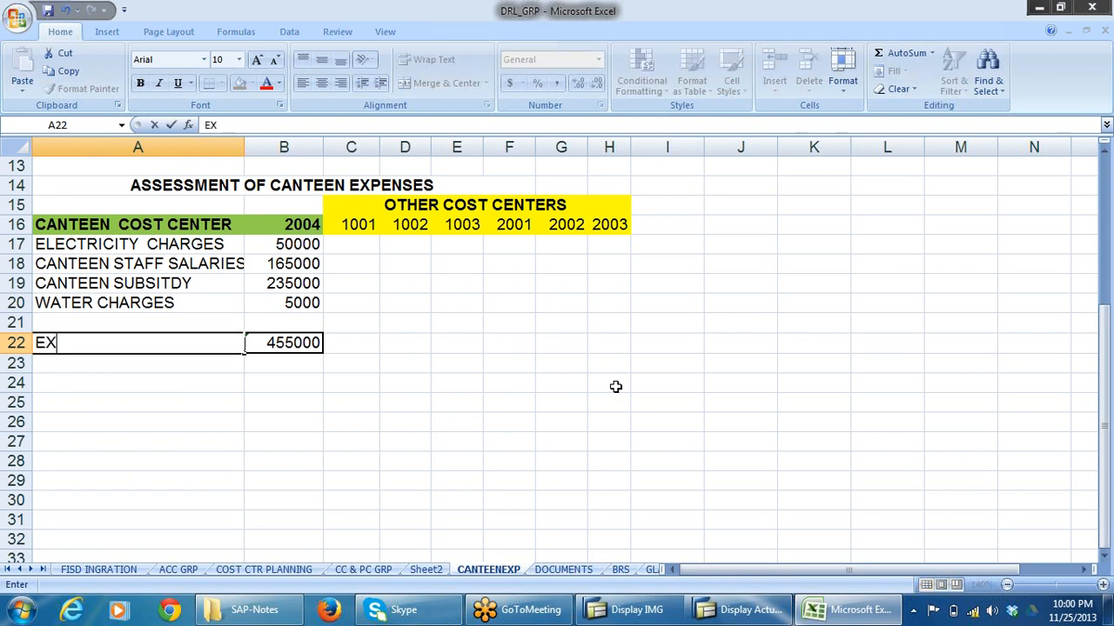
{"action": "type", "text": "PENSES IN"}
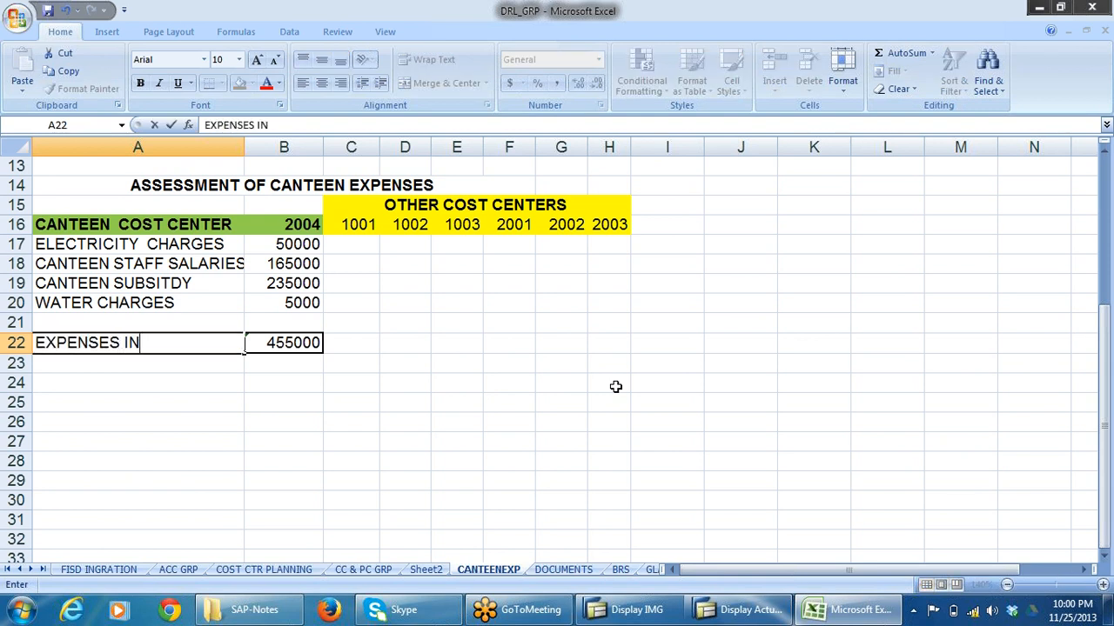
{"action": "type", "text": " CA"}
{"action": "key", "text": "BackSpace"}
{"action": "key", "text": "BackSpace"}
{"action": "key", "text": "BackSpace"}
{"action": "key", "text": "BackSpace"}
{"action": "key", "text": "BackSpace"}
{"action": "type", "text": "FOR CANTEEN"}
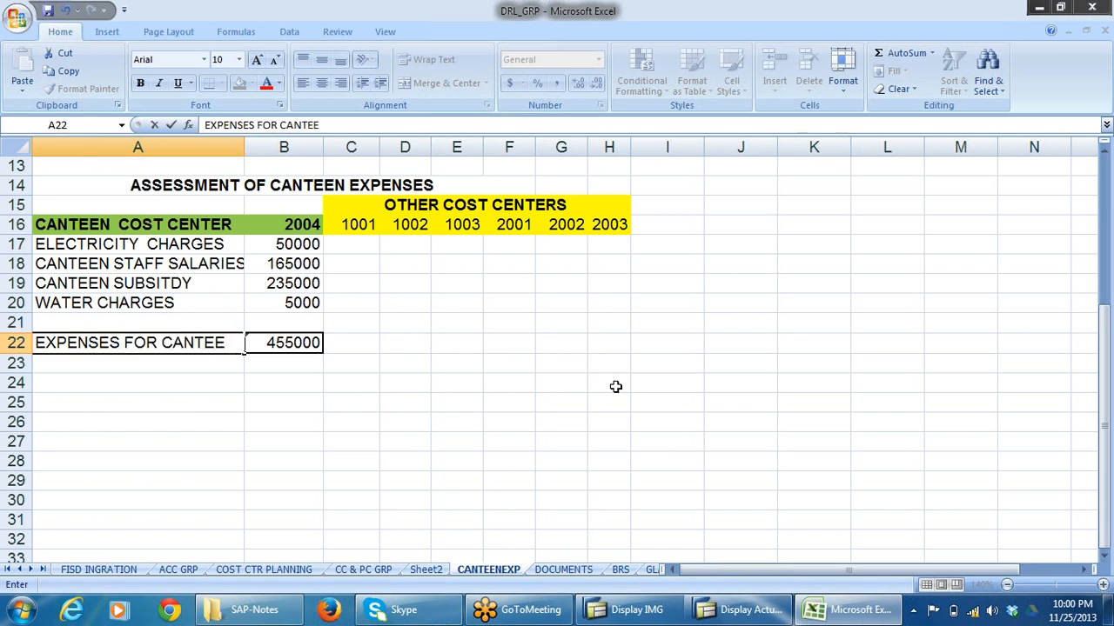
{"action": "left_click", "coordinate": [102, 418]}
{"action": "left_click", "coordinate": [291, 346]}
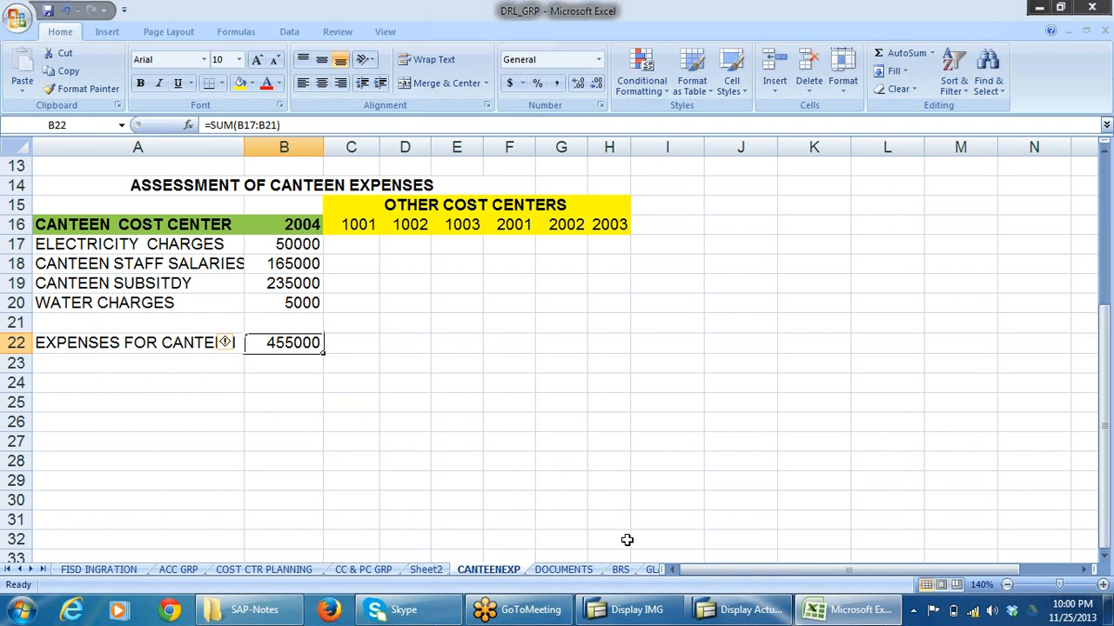
Switch to SAP, exit the line item report, and collapse the Line items and Reports for Cost Center Accounting folders.
{"action": "left_click", "coordinate": [741, 609]}
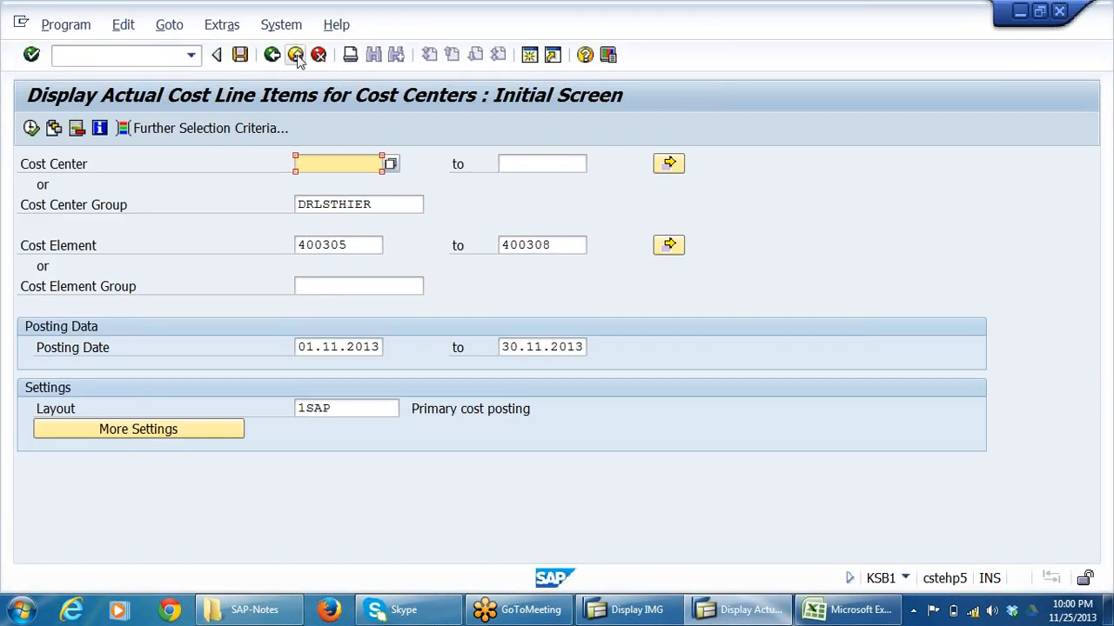
{"action": "left_click", "coordinate": [296, 54]}
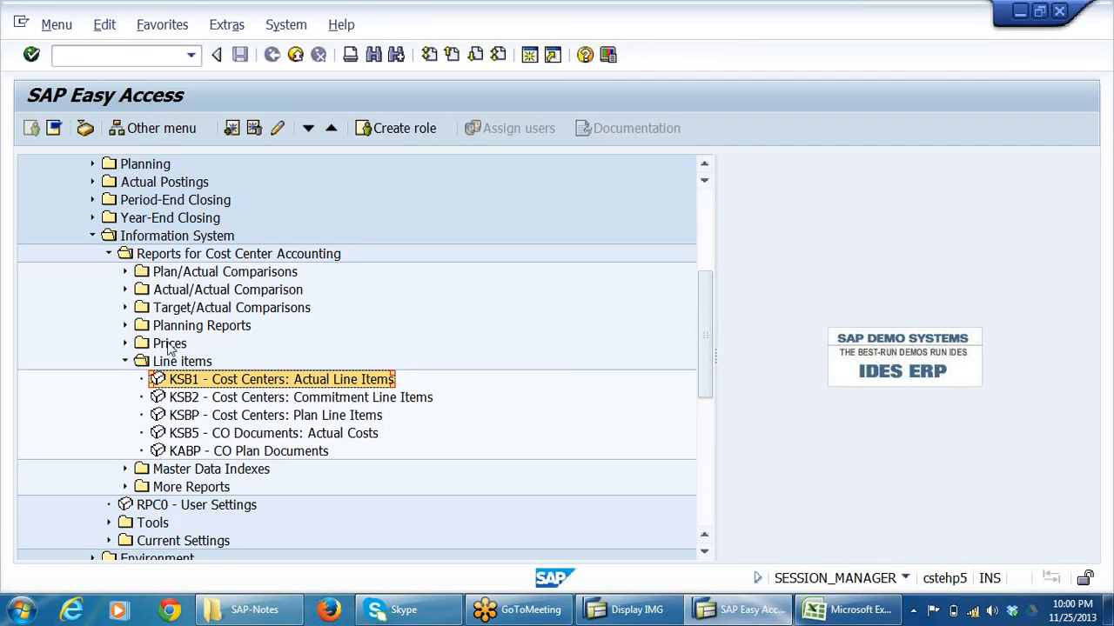
{"action": "left_click", "coordinate": [124, 361]}
{"action": "left_click", "coordinate": [109, 254]}
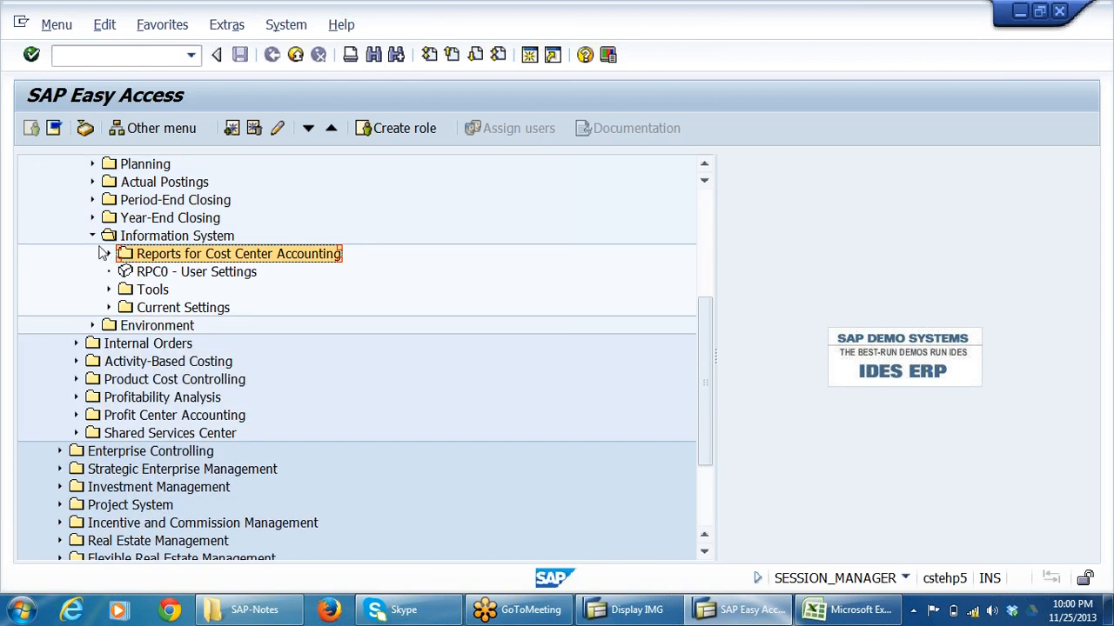
Open the cost center group DRLSTHIER for changing with KSH2, from the Master Data of Cost Center Accounting.
{"action": "scroll", "coordinate": [269, 293], "scroll_direction": "up", "scroll_amount": 2}
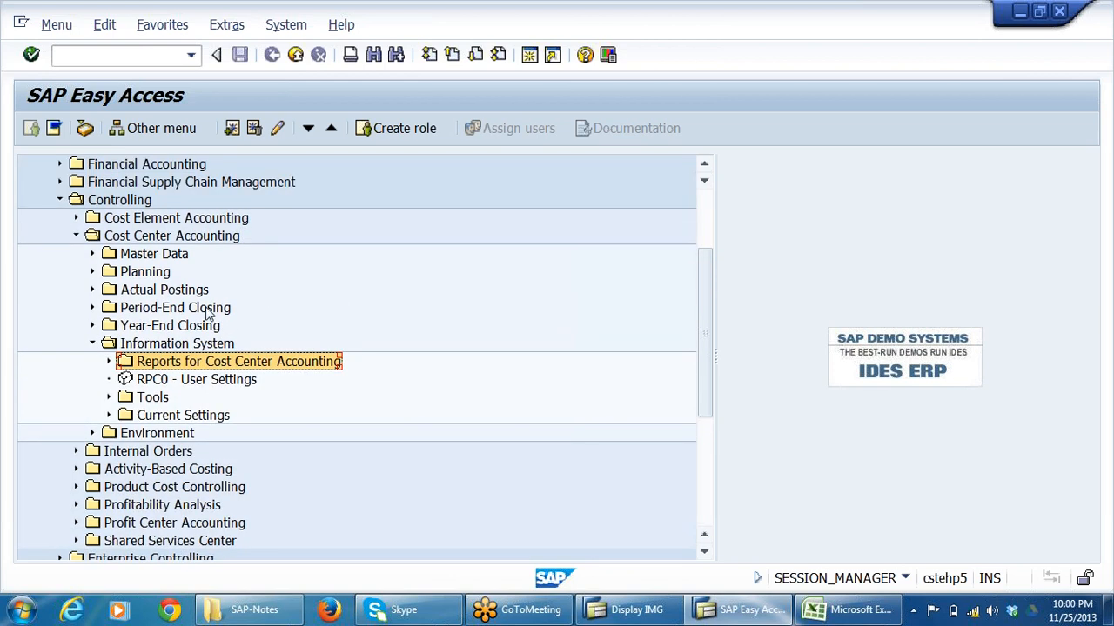
{"action": "left_click", "coordinate": [161, 258]}
{"action": "double_click", "coordinate": [160, 256]}
{"action": "key", "text": "Down"}
{"action": "key", "text": "Down"}
{"action": "key", "text": "Down"}
{"action": "key", "text": "Down"}
{"action": "key", "text": "Down"}
{"action": "key", "text": "Down"}
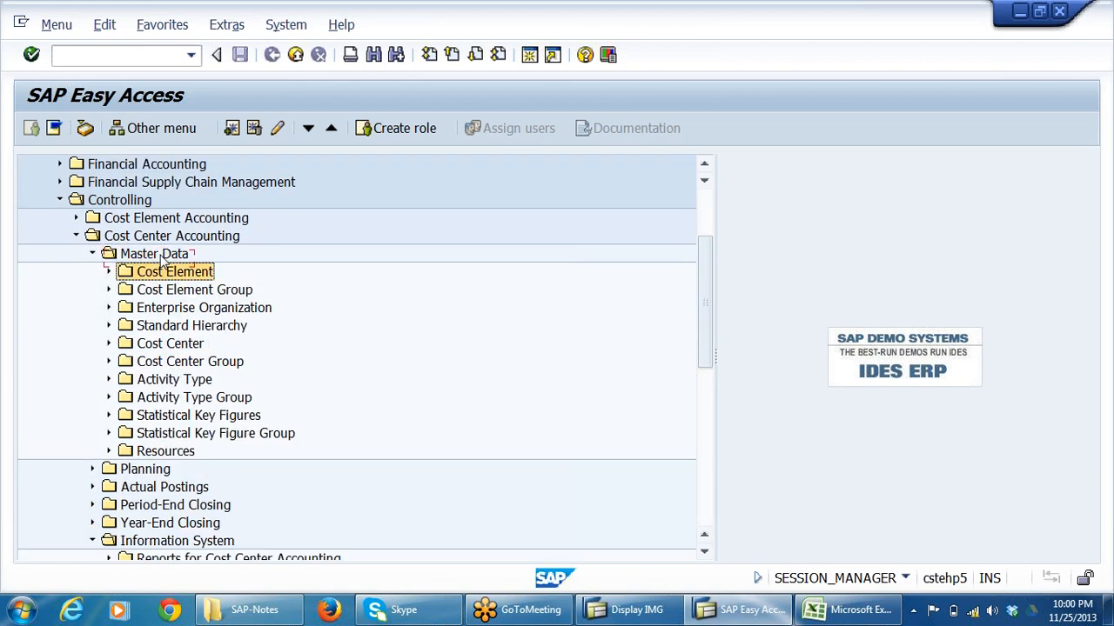
{"action": "key", "text": "Right"}
{"action": "key", "text": "Down"}
{"action": "key", "text": "Down"}
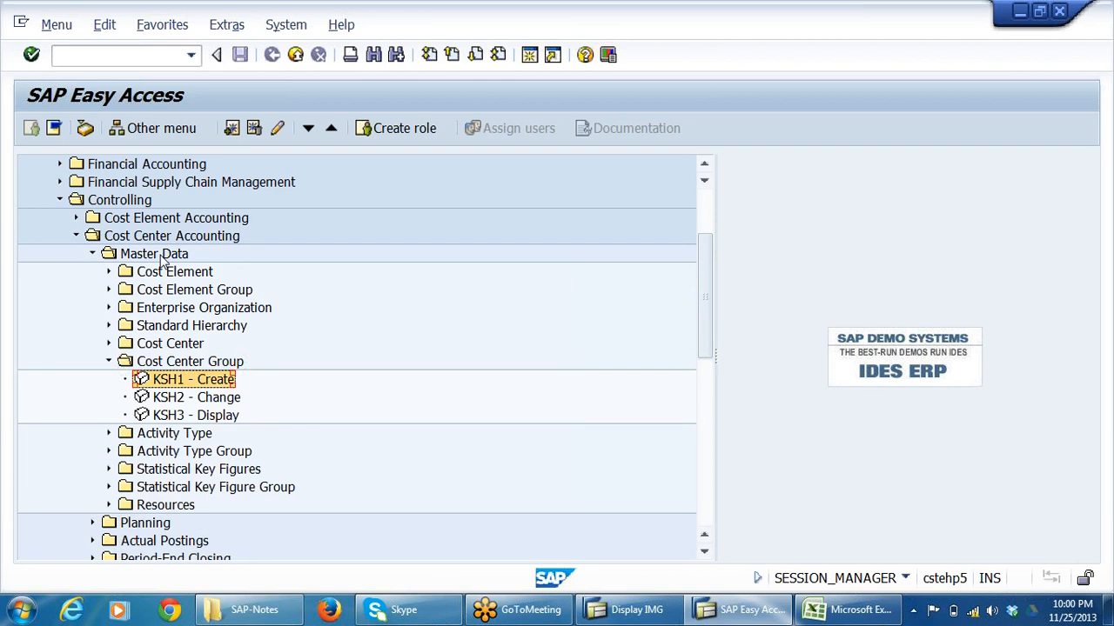
{"action": "key", "text": "Return"}
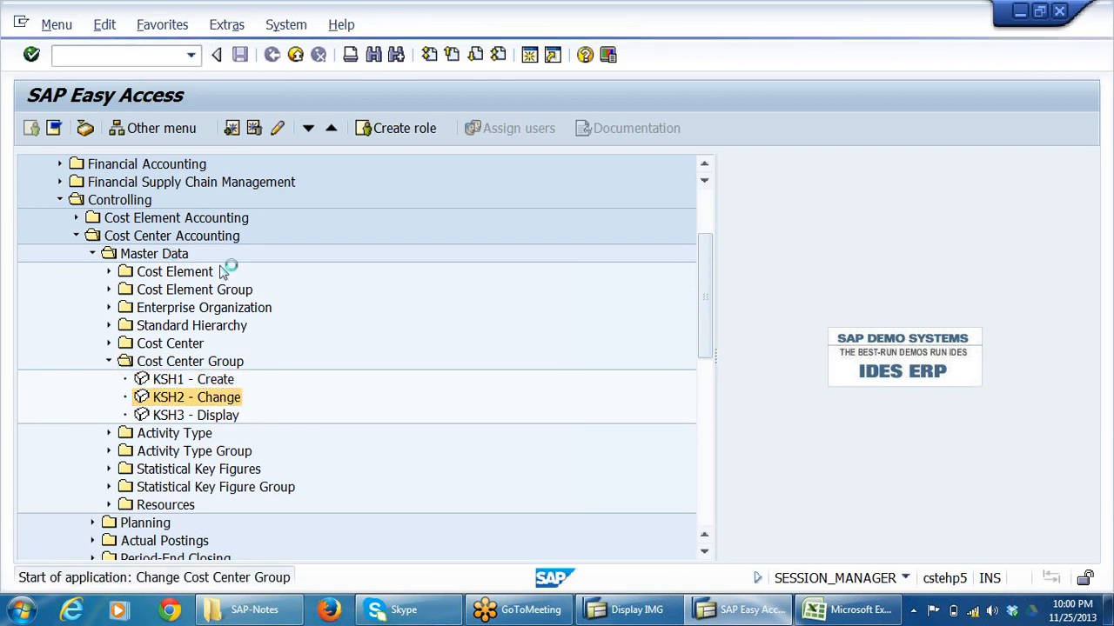
{"action": "key", "text": "Return"}
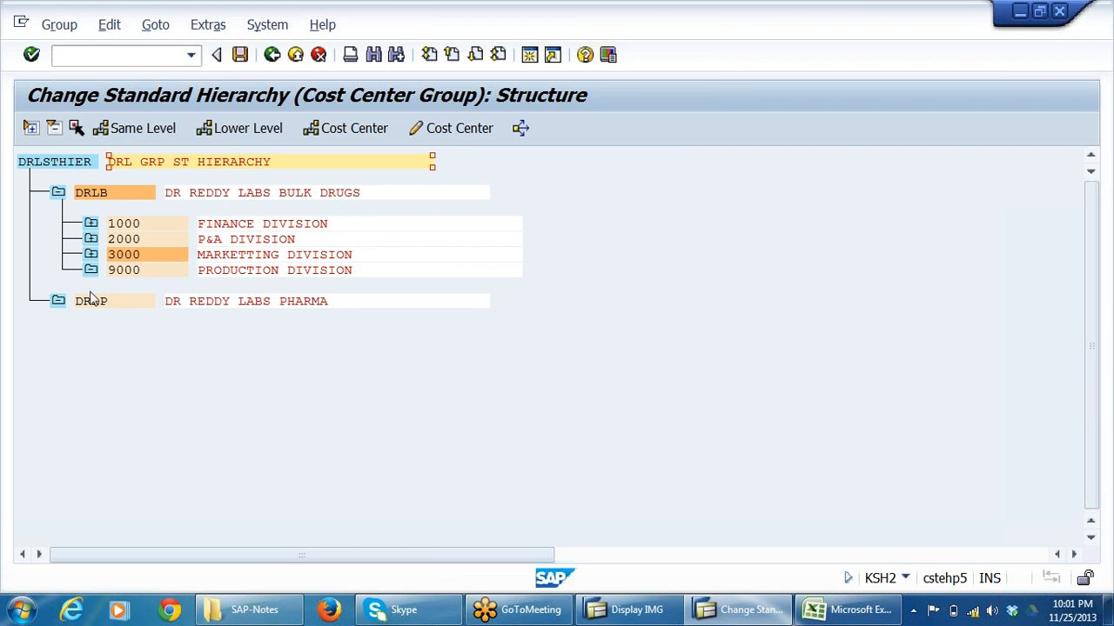
Expand the 2000 P&A DIVISION group in the hierarchy and locate cost center 2004 OFFICE CANTEEN.
{"action": "left_click", "coordinate": [92, 240]}
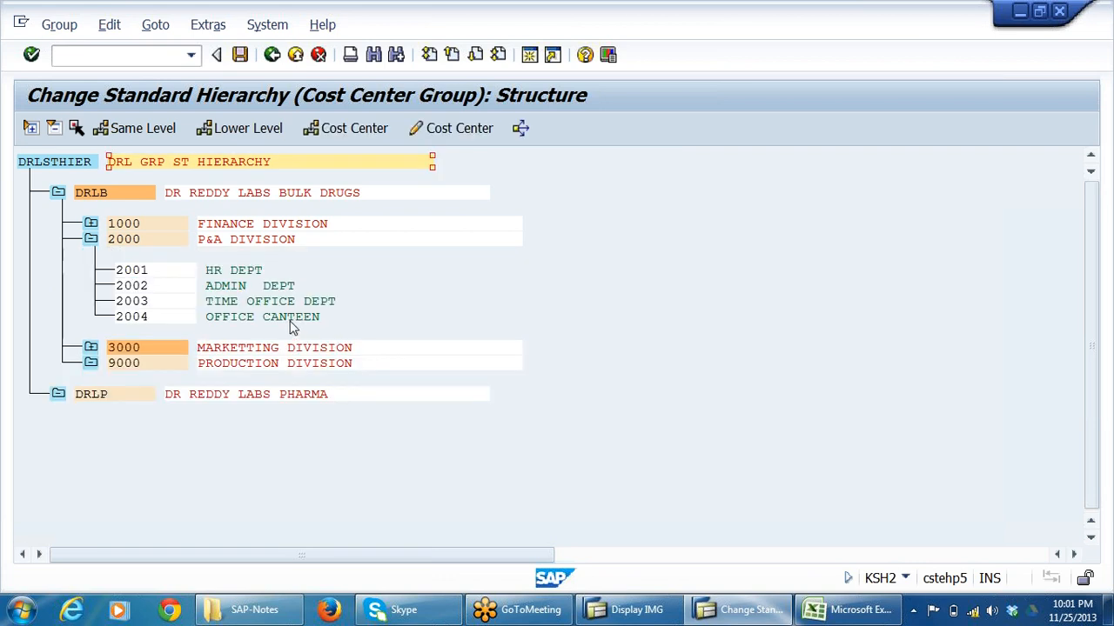
{"action": "left_click", "coordinate": [218, 319]}
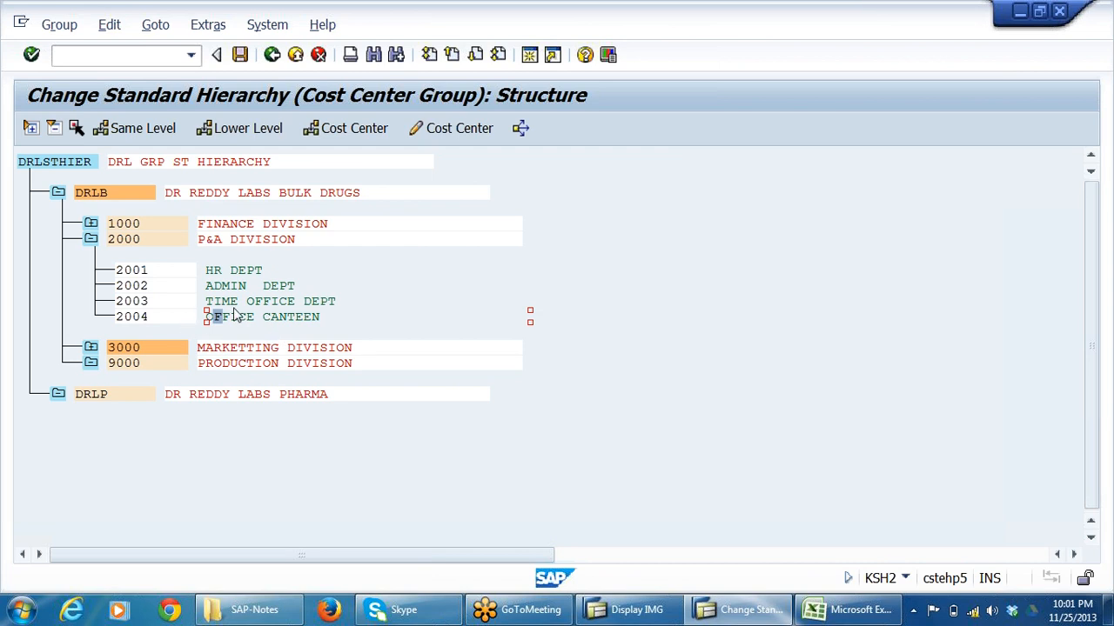
{"action": "left_click", "coordinate": [150, 320]}
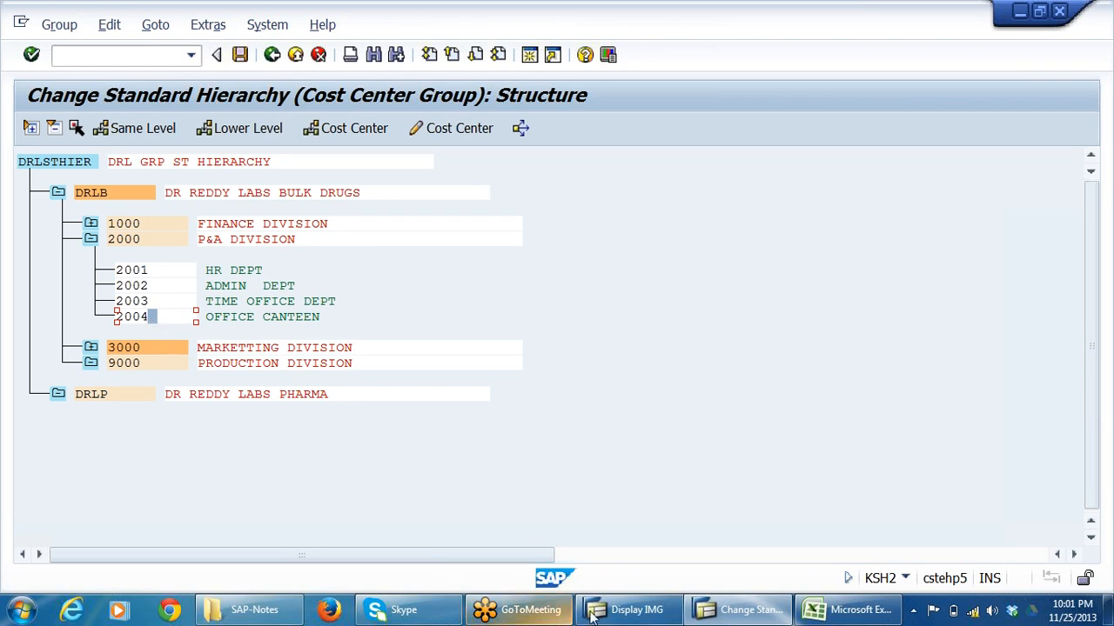
Switch to Excel and review canteen cost center 2004, its total expenses, the receiving cost centers in row 16 and the distribution table above.
{"action": "left_click", "coordinate": [729, 614]}
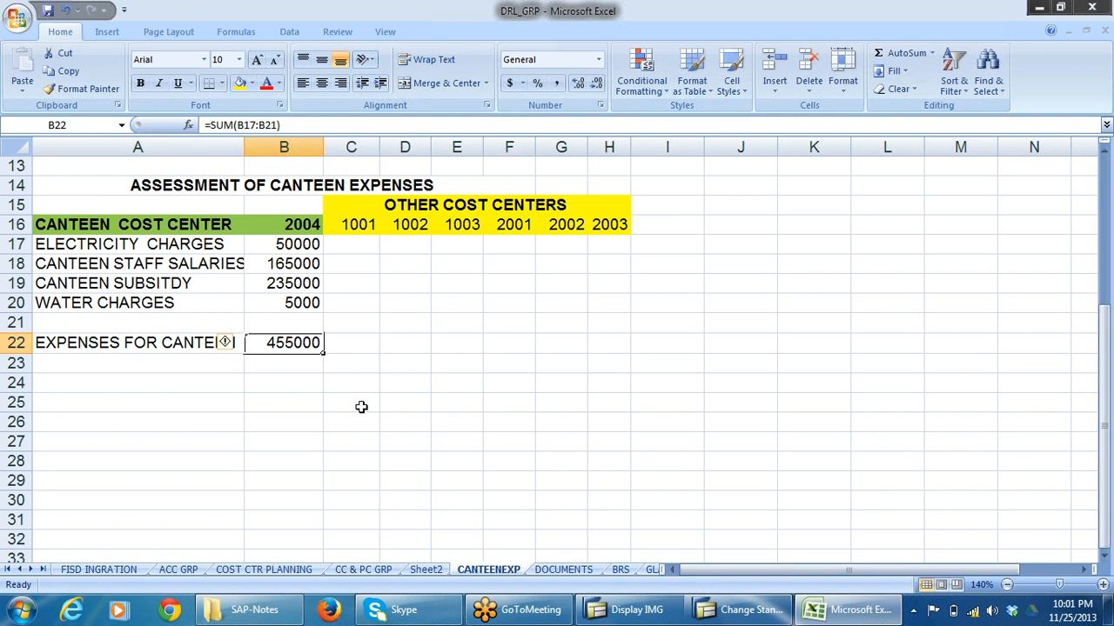
{"action": "left_click", "coordinate": [295, 227]}
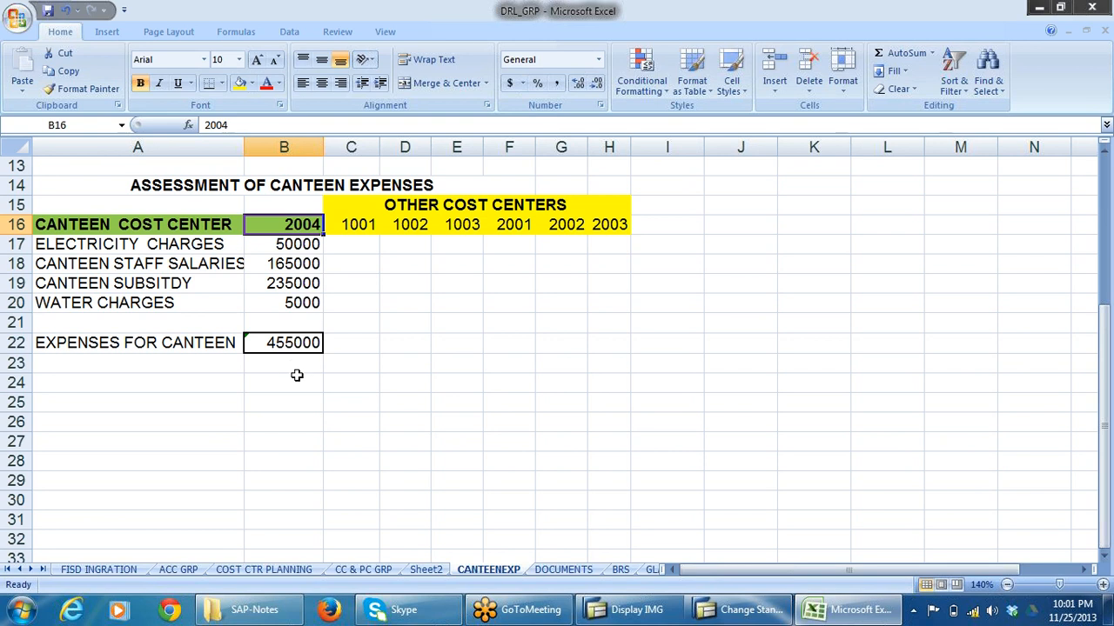
{"action": "left_click", "coordinate": [295, 380]}
{"action": "left_click", "coordinate": [296, 339]}
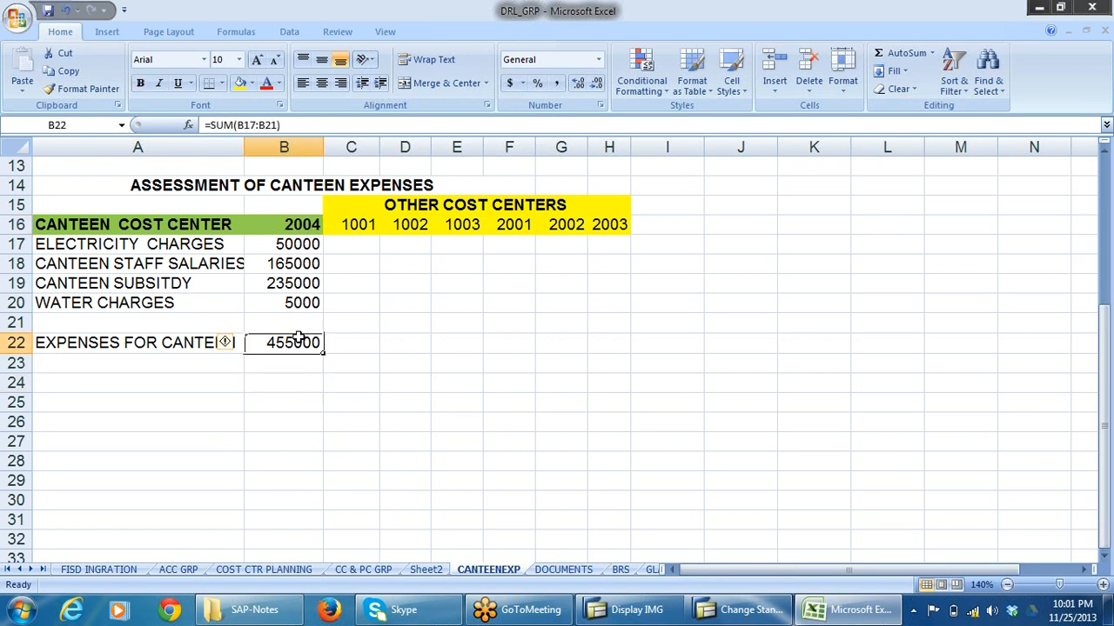
{"action": "left_click", "coordinate": [364, 223]}
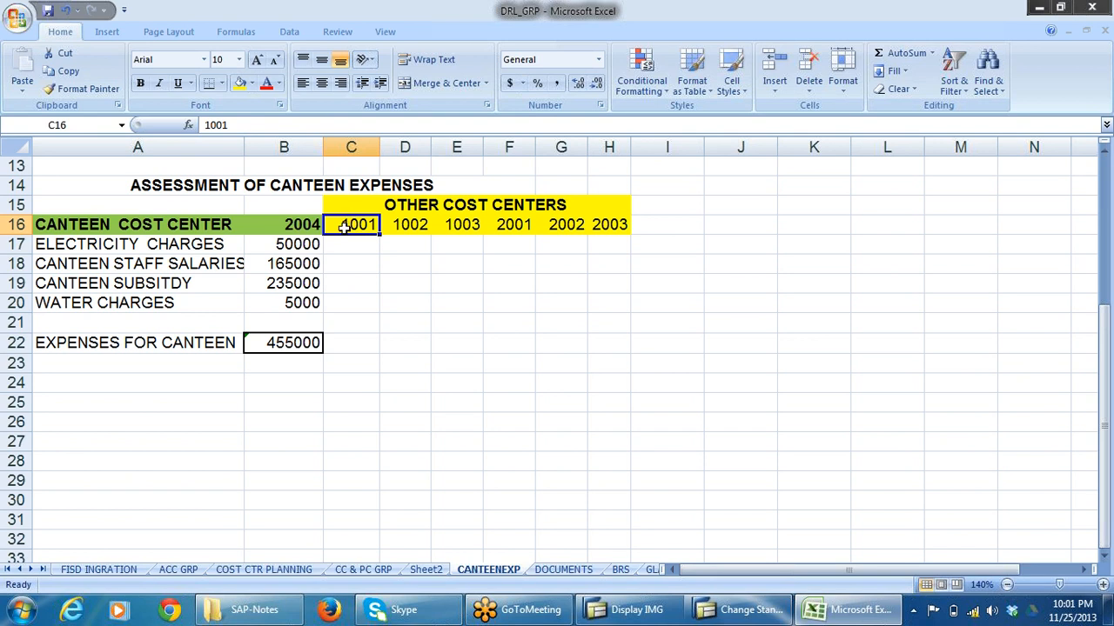
{"action": "left_click_drag", "start_coordinate": [352, 225], "coordinate": [682, 268]}
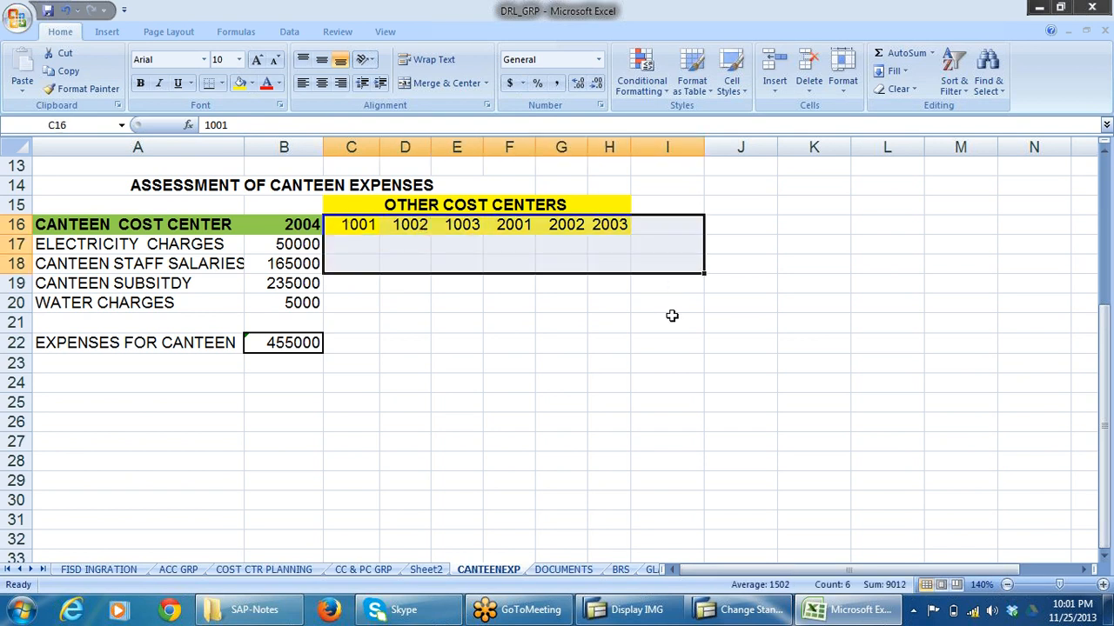
{"action": "left_click", "coordinate": [487, 380]}
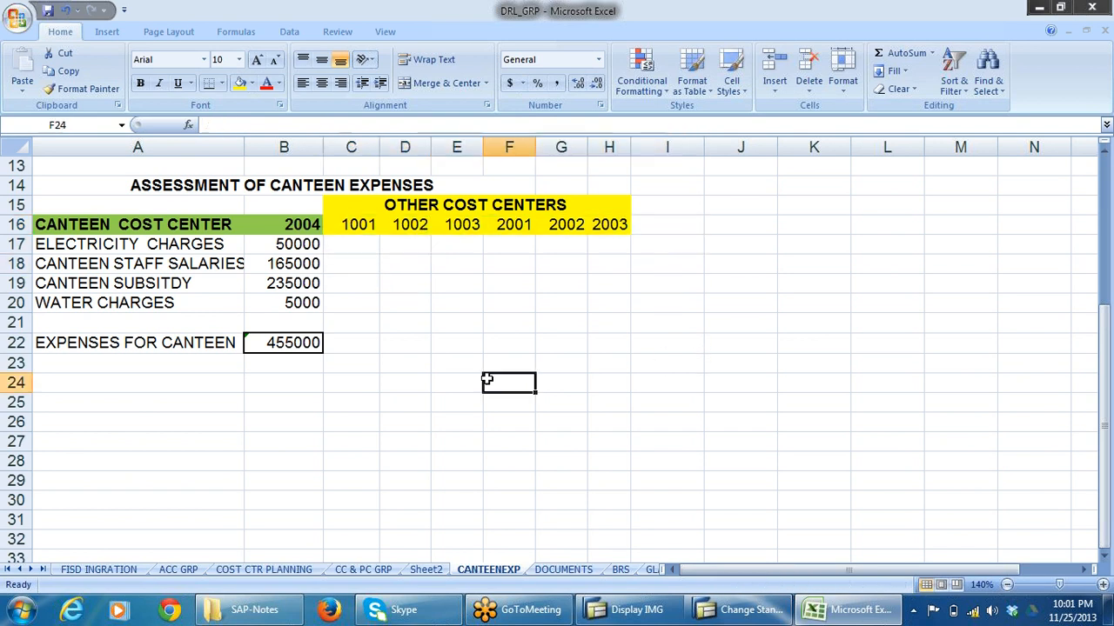
{"action": "left_click", "coordinate": [359, 229]}
{"action": "scroll", "coordinate": [549, 261], "scroll_direction": "up", "scroll_amount": 4}
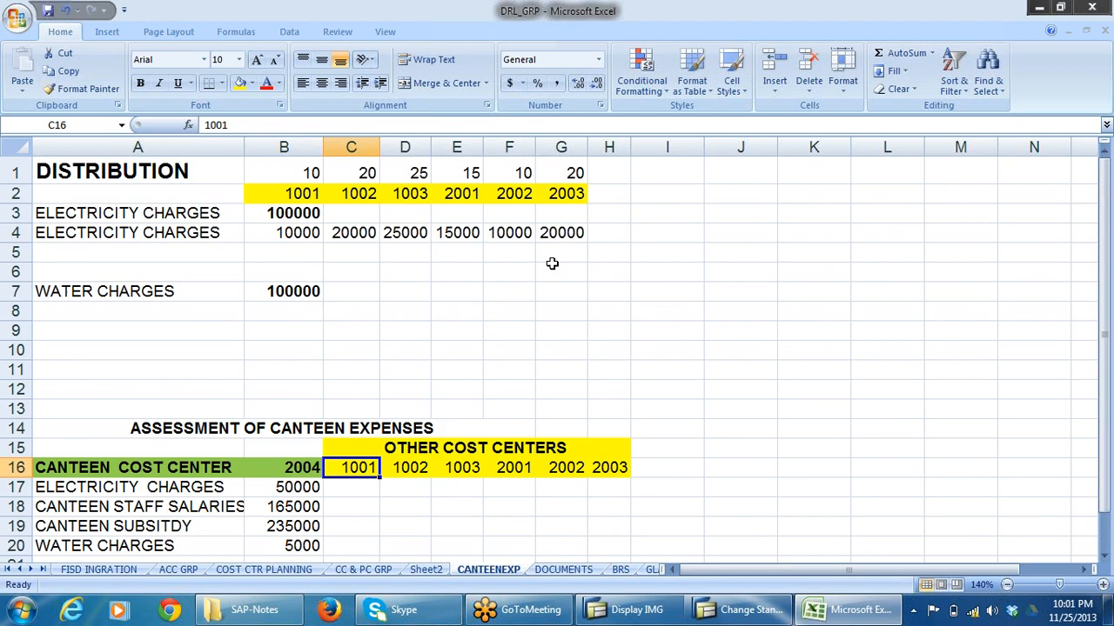
{"action": "scroll", "coordinate": [684, 278], "scroll_direction": "down", "scroll_amount": 2}
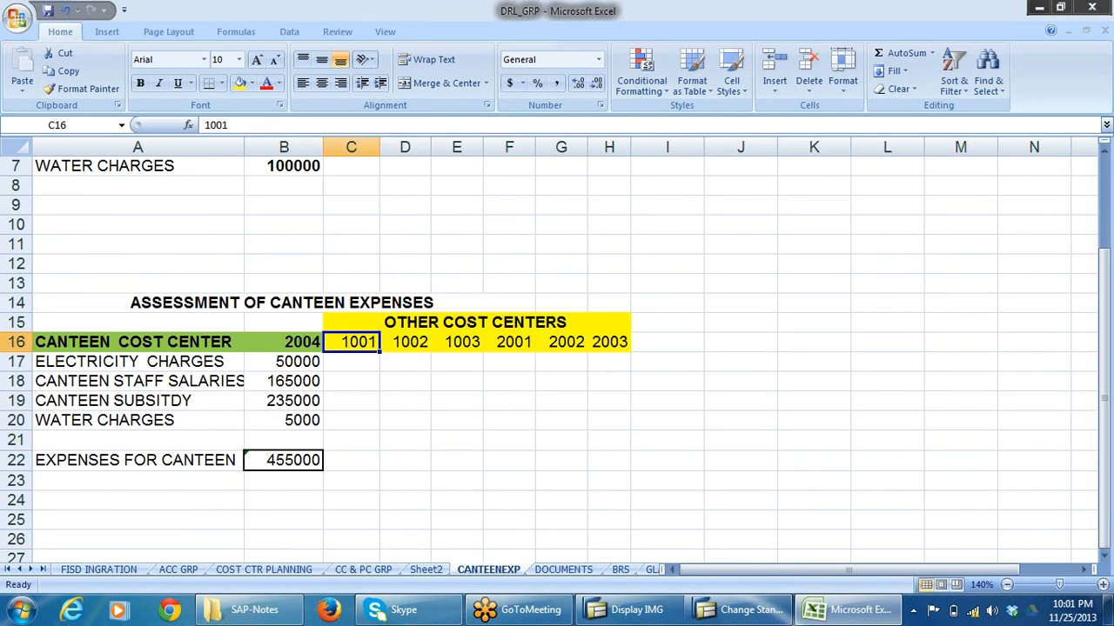
Move the assessment title and cost center headings in A14:H16 up two rows to start at A12, accepting the unmerging of cells.
{"action": "left_click_drag", "start_coordinate": [38, 342], "coordinate": [609, 342]}
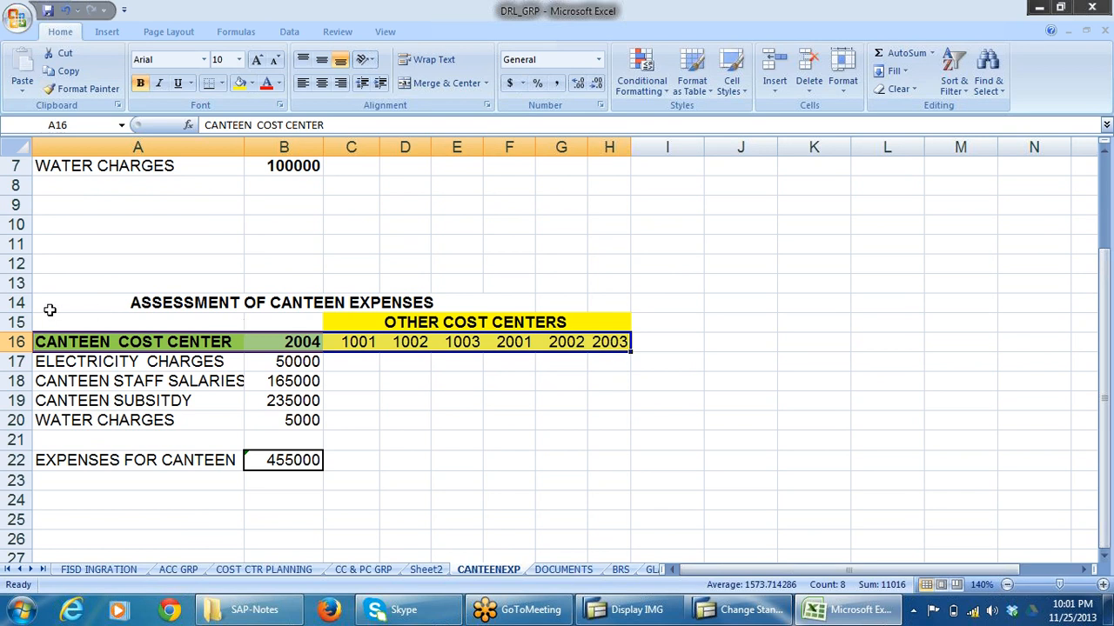
{"action": "left_click_drag", "start_coordinate": [45, 306], "coordinate": [453, 345]}
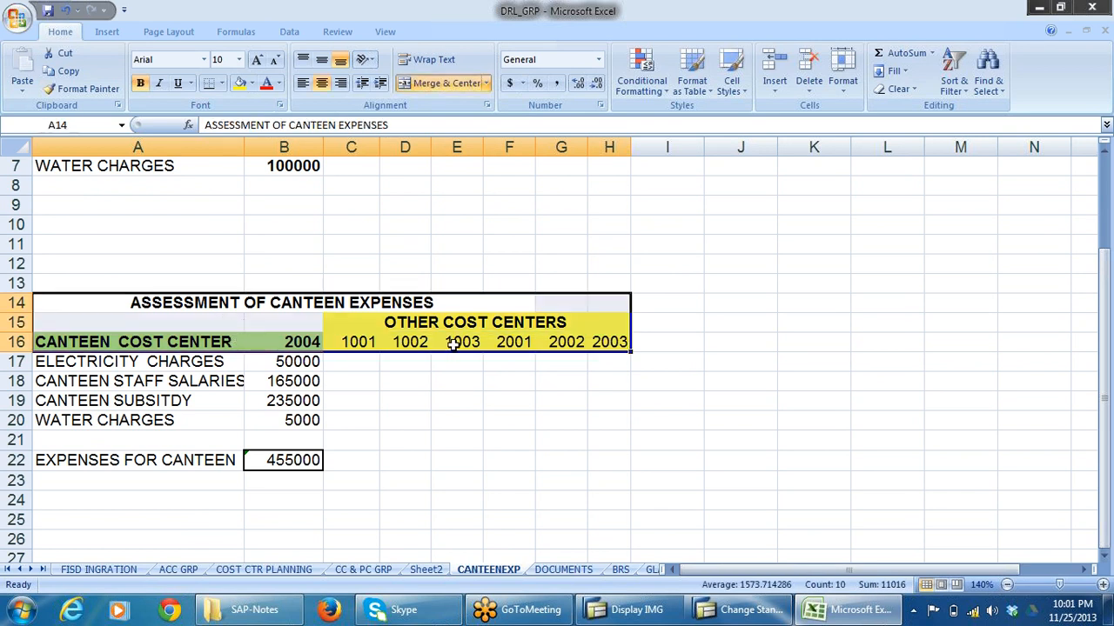
{"action": "key", "text": "ctrl+c"}
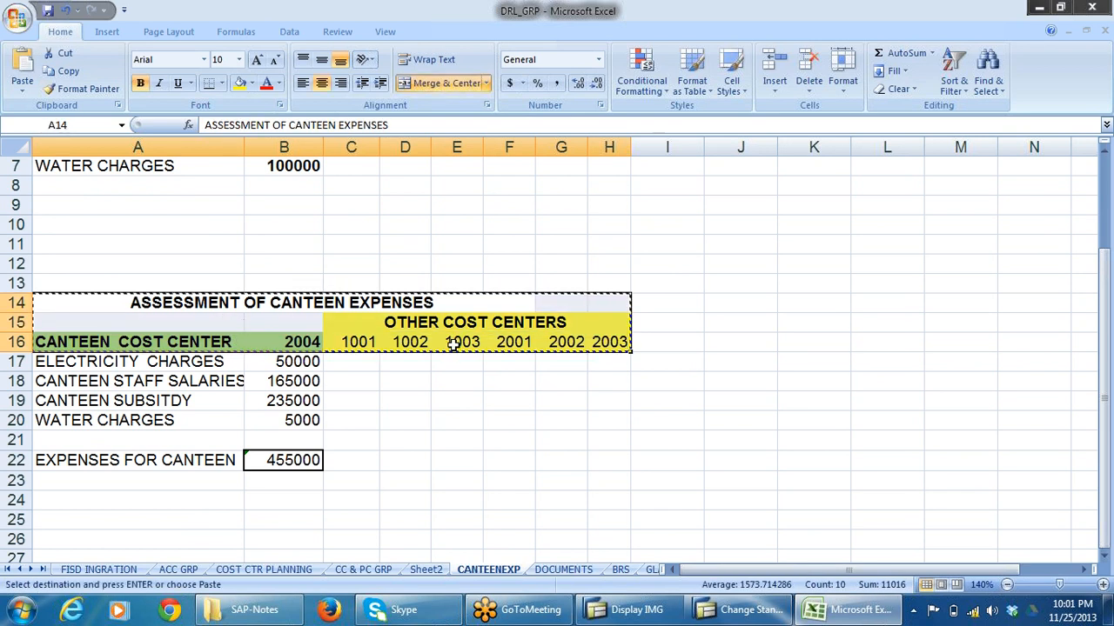
{"action": "left_click", "coordinate": [52, 264]}
{"action": "key", "text": "ctrl+v"}
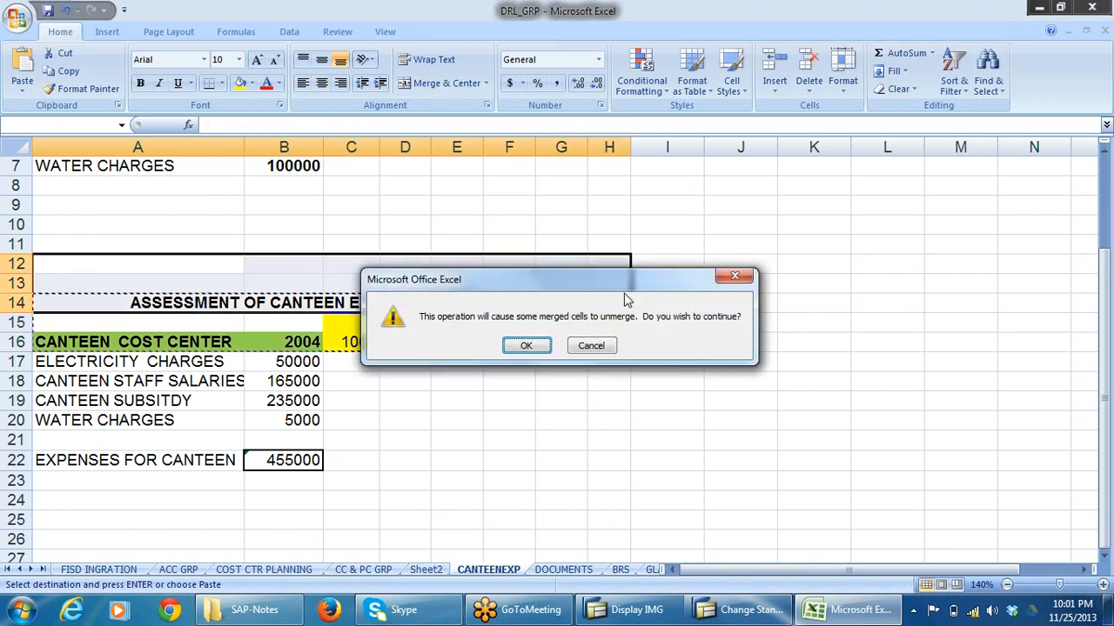
{"action": "left_click", "coordinate": [522, 346]}
{"action": "left_click", "coordinate": [491, 377]}
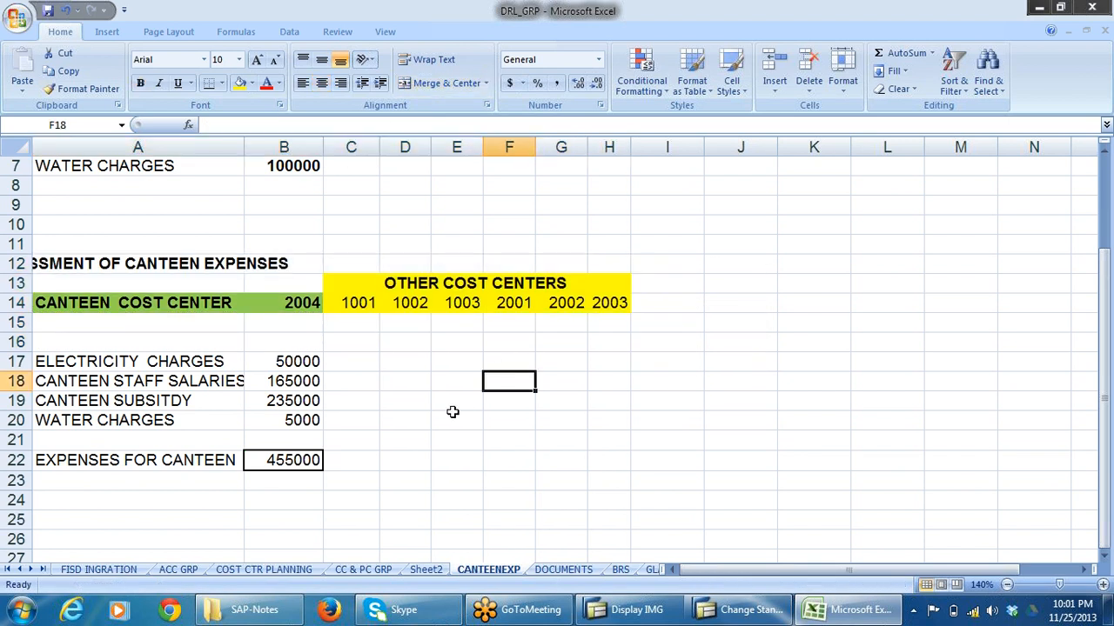
{"action": "left_click", "coordinate": [100, 263]}
{"action": "left_click", "coordinate": [520, 389]}
Enter CF in C15 below cost center 1001 and CA in D15 below cost center 1002.
{"action": "left_click", "coordinate": [355, 324]}
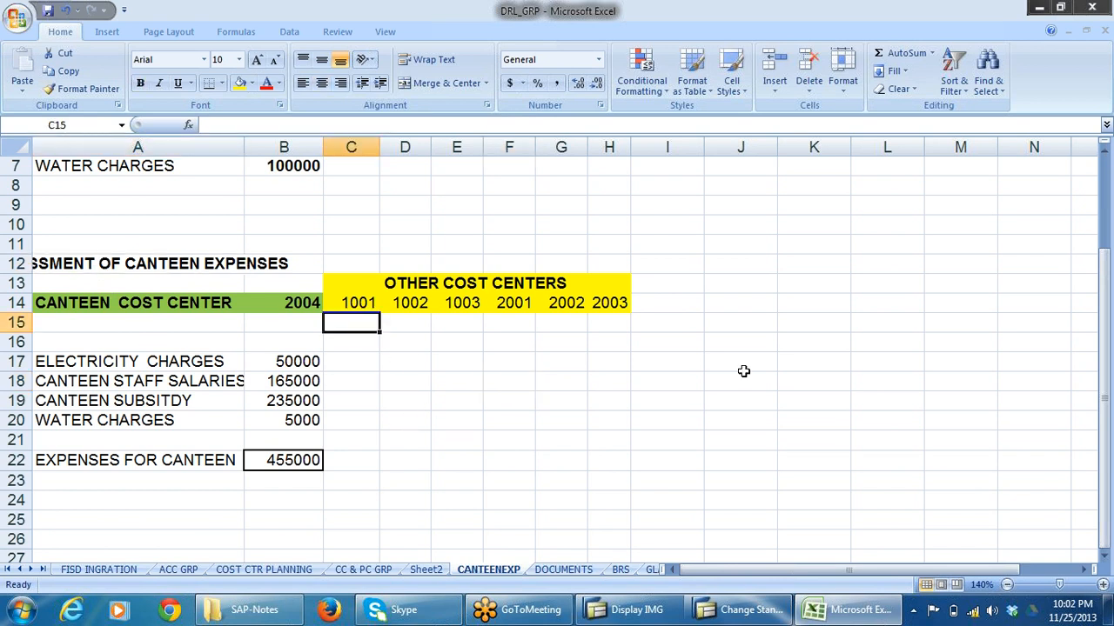
{"action": "type", "text": "CF"}
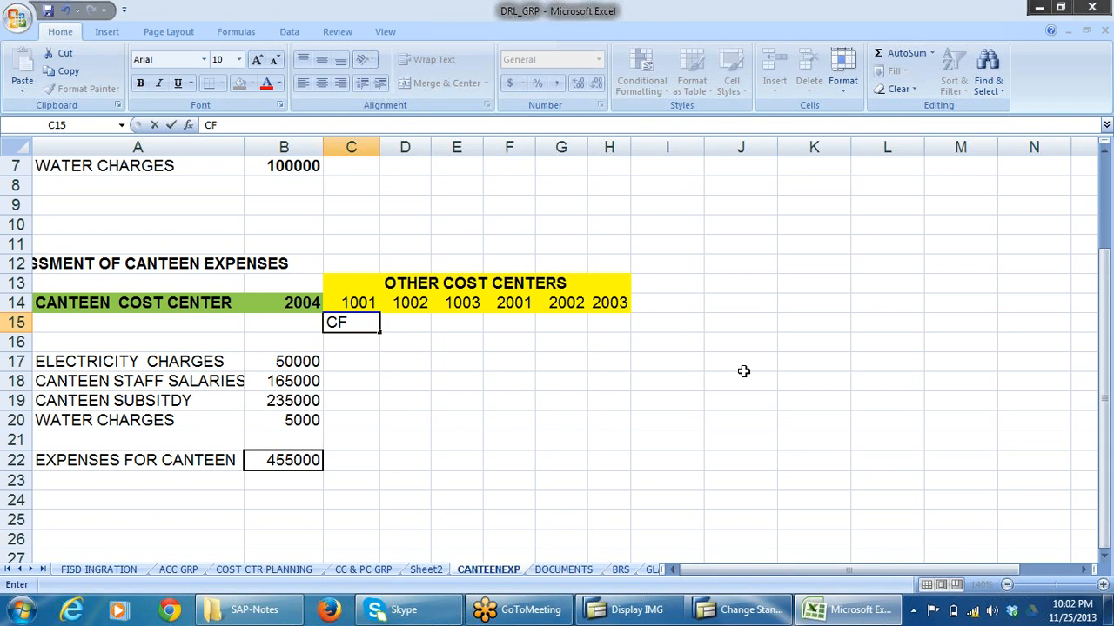
{"action": "left_click", "coordinate": [404, 321]}
{"action": "type", "text": "C"}
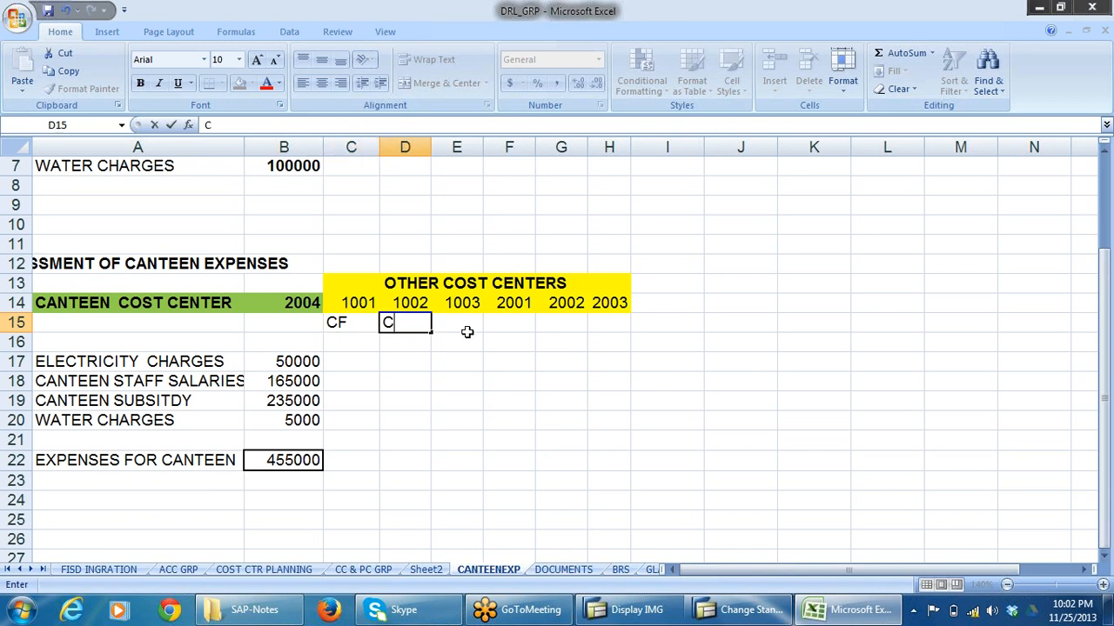
{"action": "type", "text": "A"}
Try to shift cost centers 1003 to 2003 one column to the right and enter 1003 in E14.
{"action": "left_click_drag", "start_coordinate": [462, 302], "coordinate": [606, 320]}
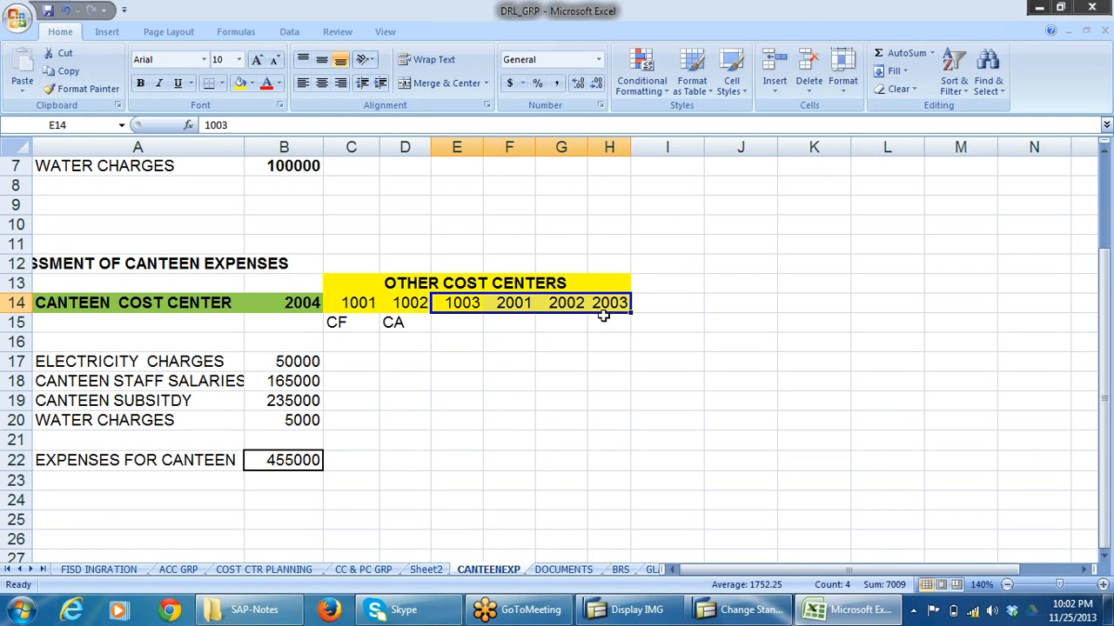
{"action": "key", "text": "ctrl+c"}
{"action": "left_click", "coordinate": [517, 302]}
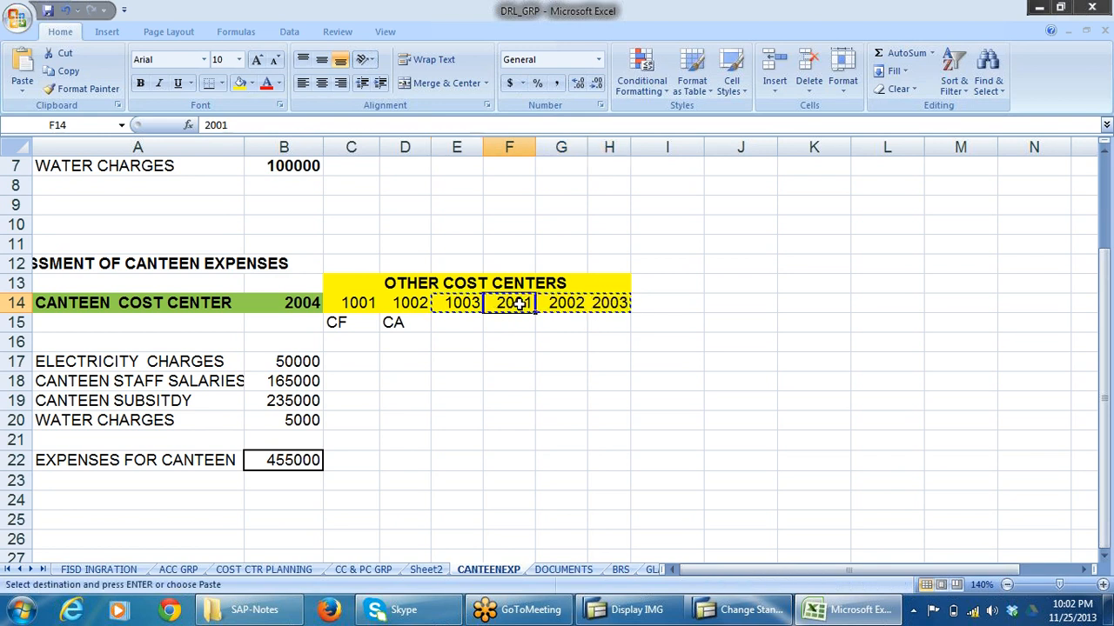
{"action": "key", "text": "ctrl+v"}
{"action": "left_click", "coordinate": [513, 339]}
{"action": "left_click", "coordinate": [462, 302]}
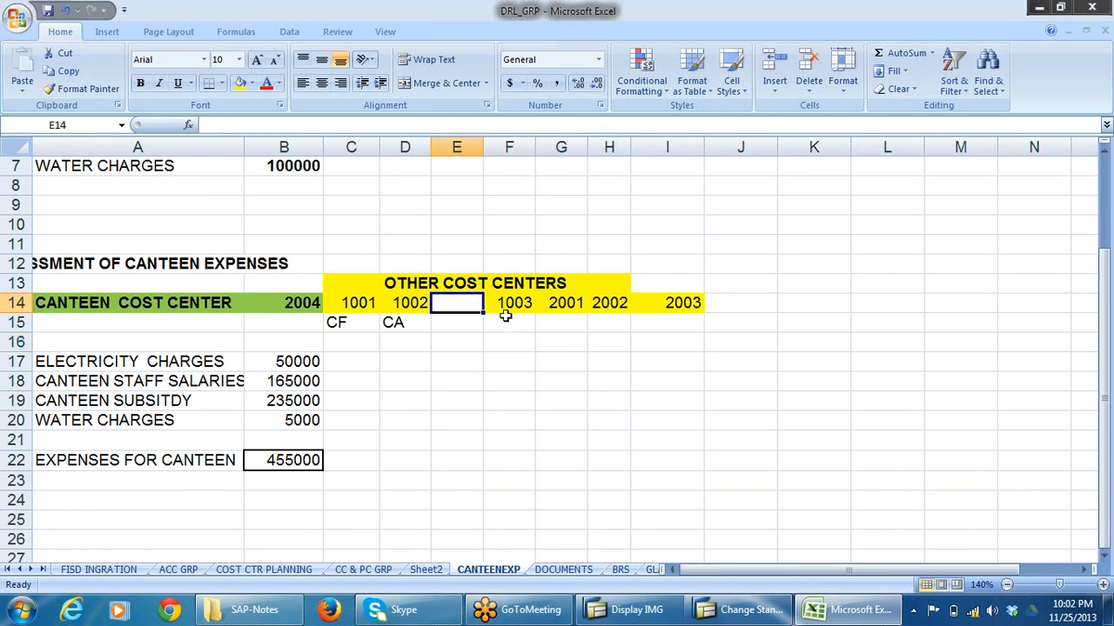
{"action": "type", "text": "1003"}
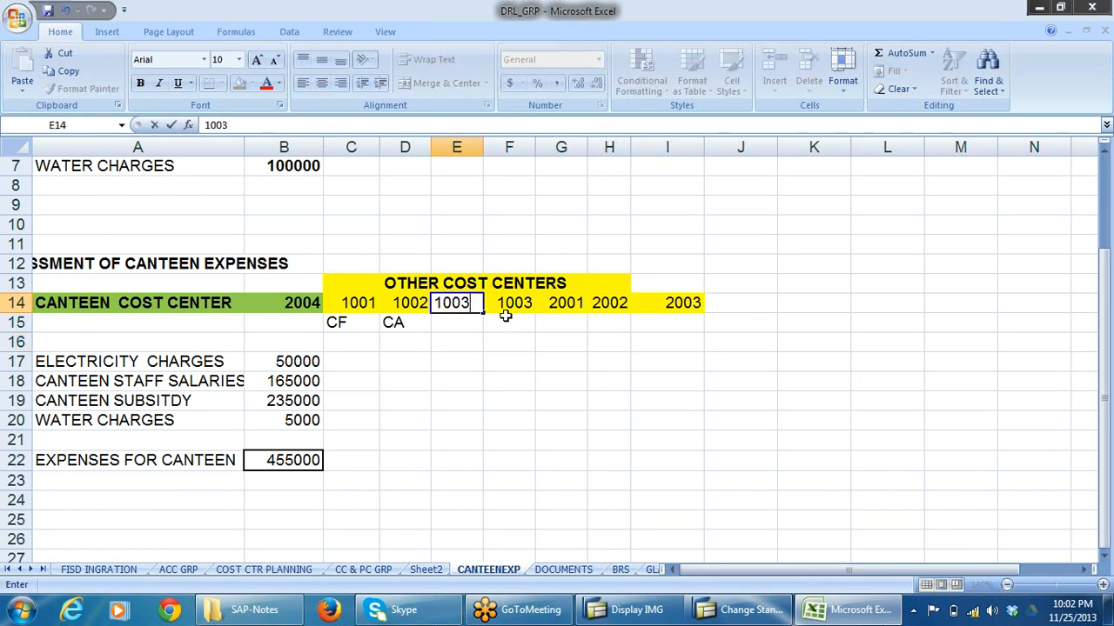
{"action": "left_click", "coordinate": [597, 396]}
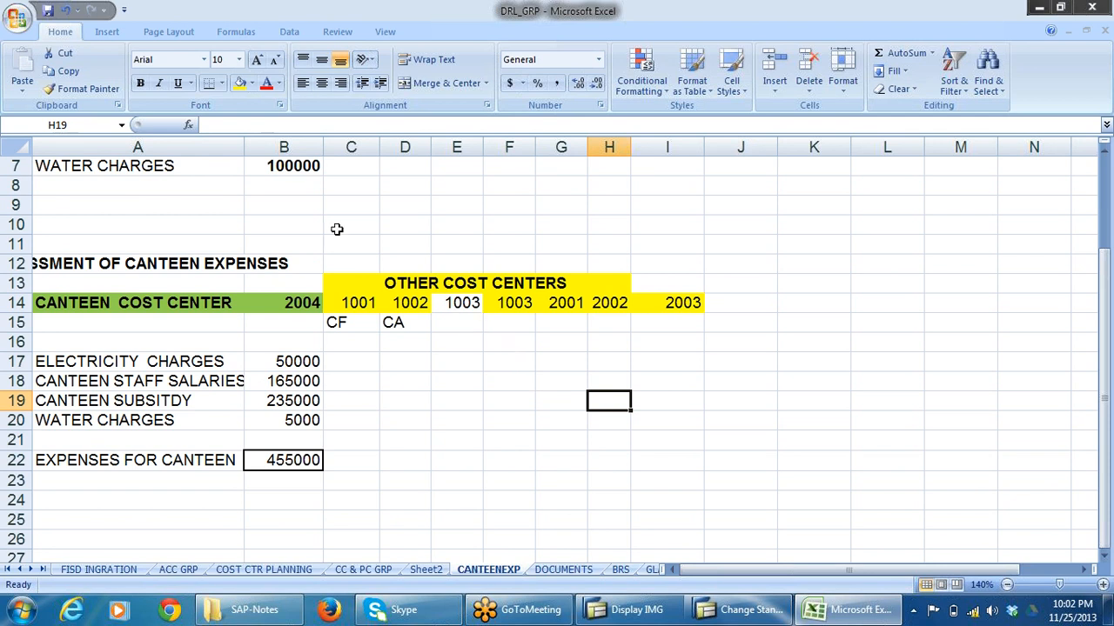
Undo the 1003 entry in E14 and the shift of the cost center headings.
{"action": "left_click", "coordinate": [66, 11]}
{"action": "left_click", "coordinate": [65, 11]}
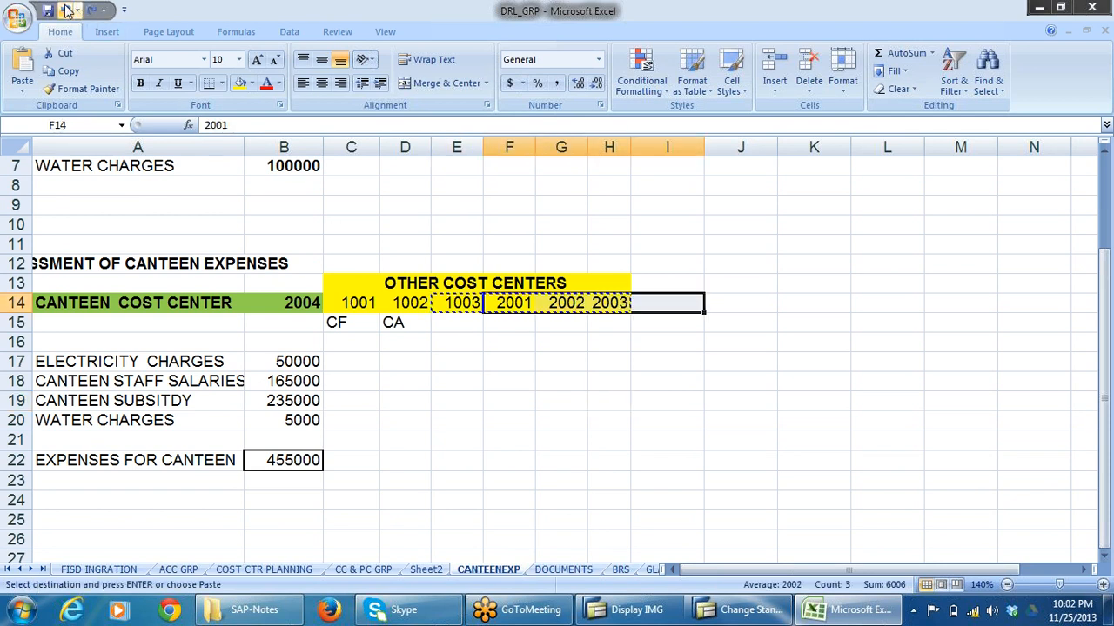
{"action": "left_click", "coordinate": [625, 423]}
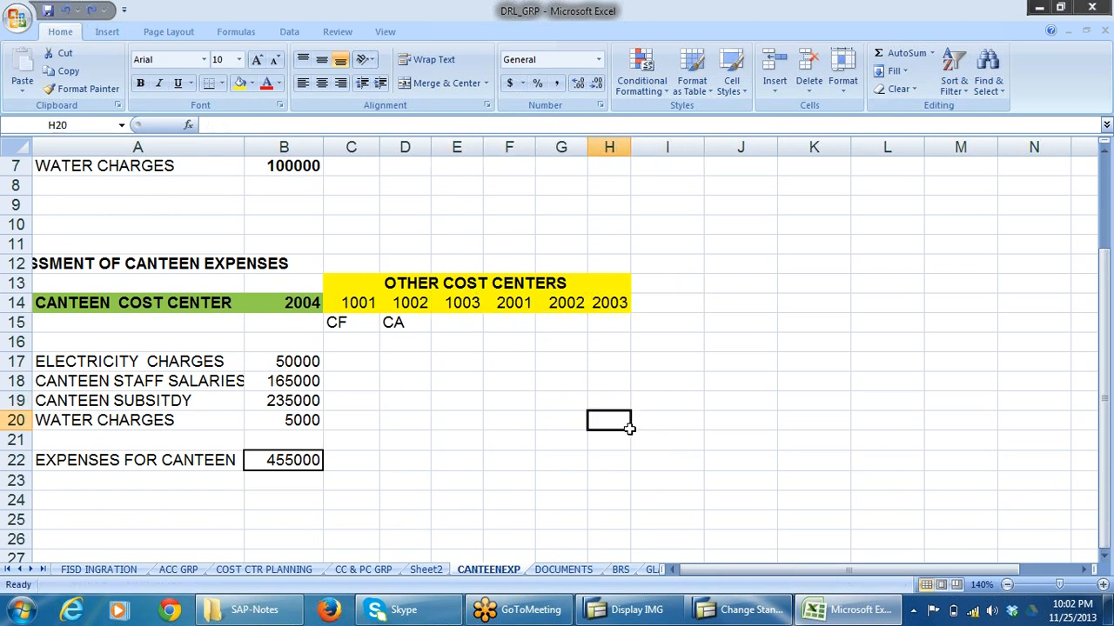
Enter CA in E15 below cost center 1003.
{"action": "left_click", "coordinate": [612, 307]}
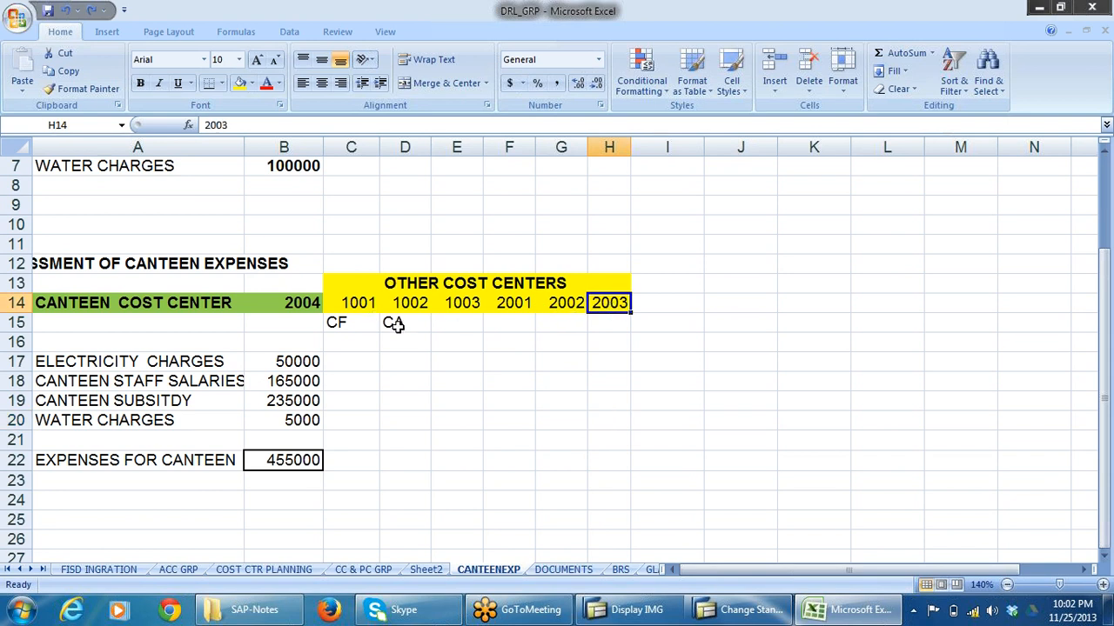
{"action": "left_click", "coordinate": [458, 321]}
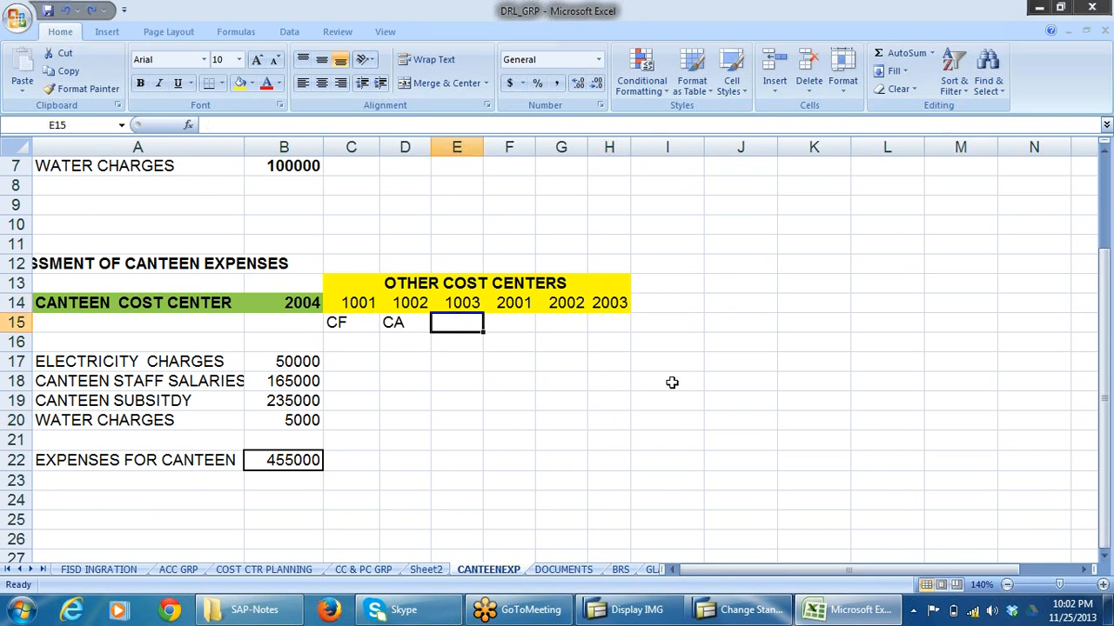
{"action": "type", "text": "CA"}
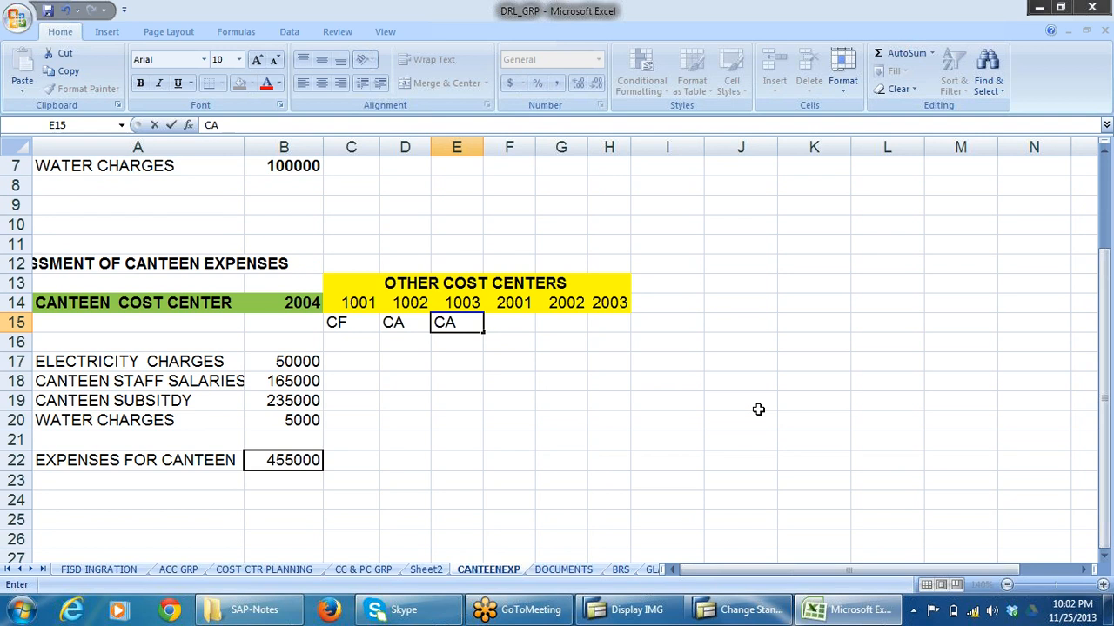
Enter AD in F15 below cost center 2001.
{"action": "left_click", "coordinate": [522, 318]}
{"action": "type", "text": "AD"}
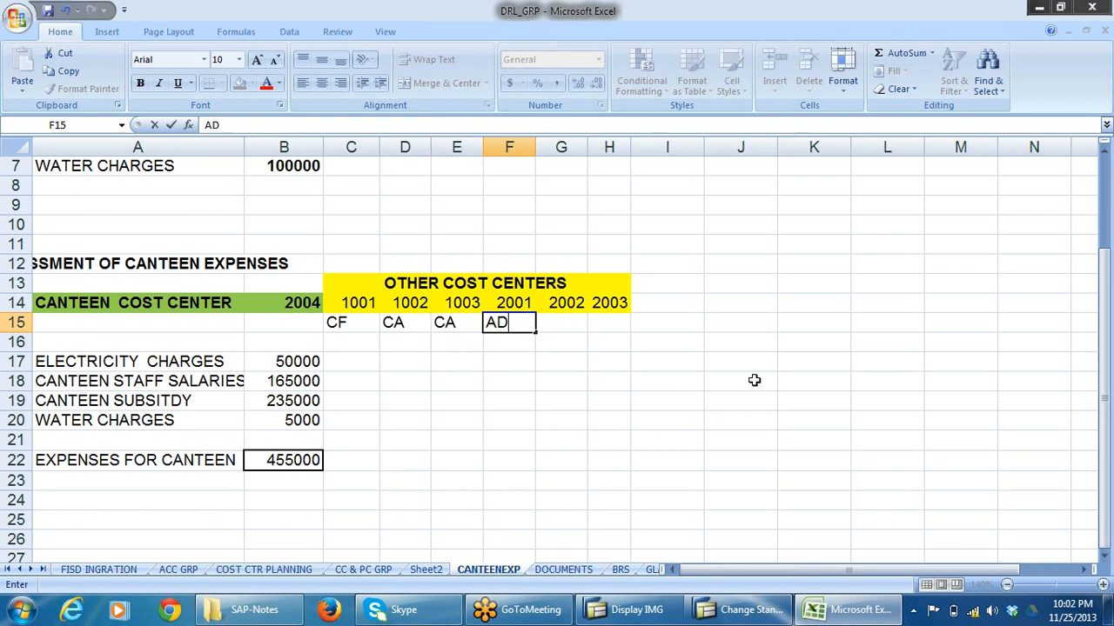
{"action": "left_click", "coordinate": [754, 380]}
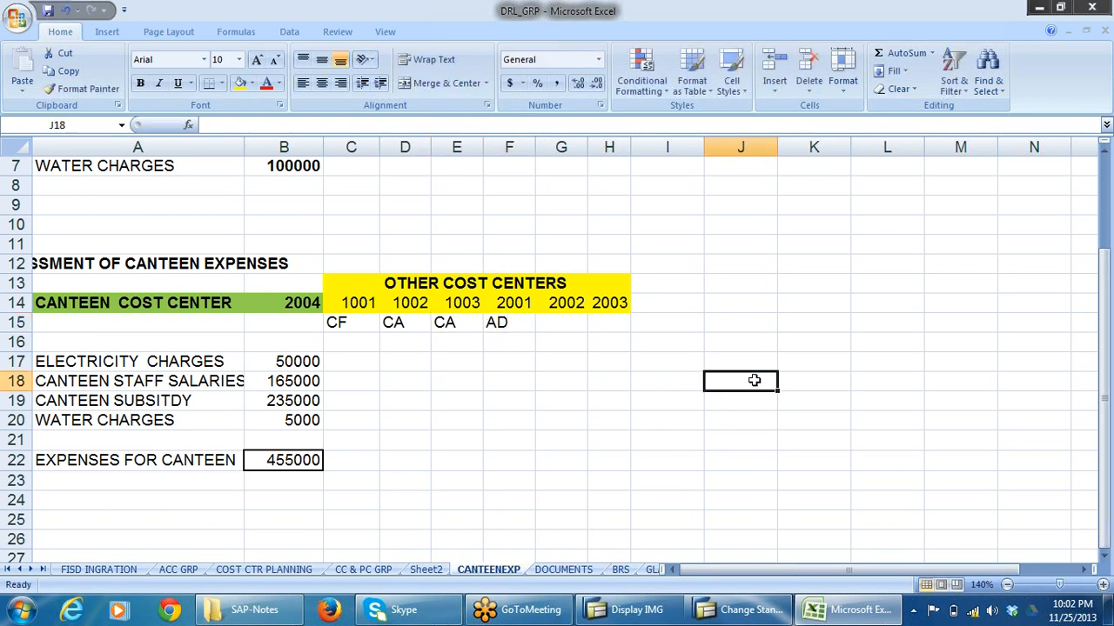
{"action": "double_click", "coordinate": [755, 380]}
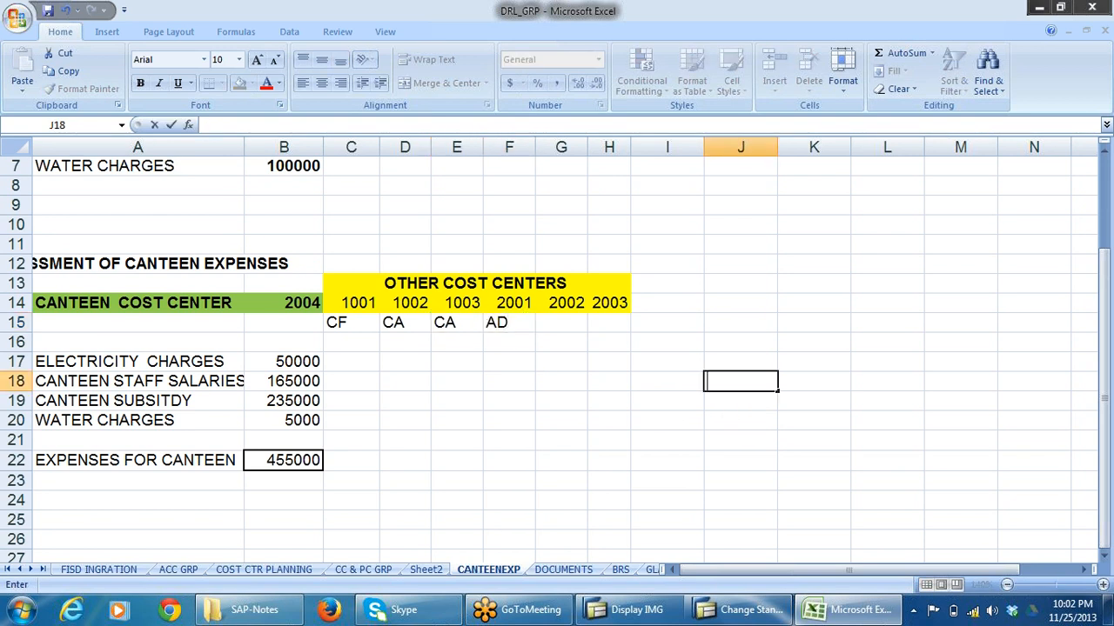
Enter HR in F15 below cost center 2001 and ADMIN in G15 below cost center 2002.
{"action": "left_click", "coordinate": [493, 330]}
{"action": "type", "text": "HR"}
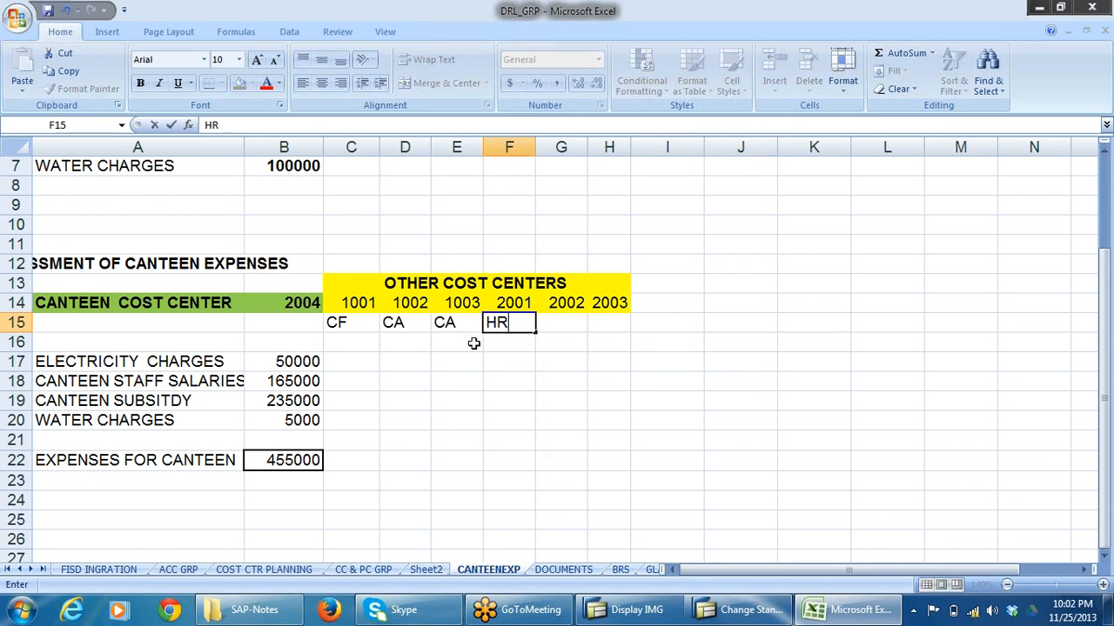
{"action": "left_click", "coordinate": [553, 328]}
{"action": "type", "text": "AD"}
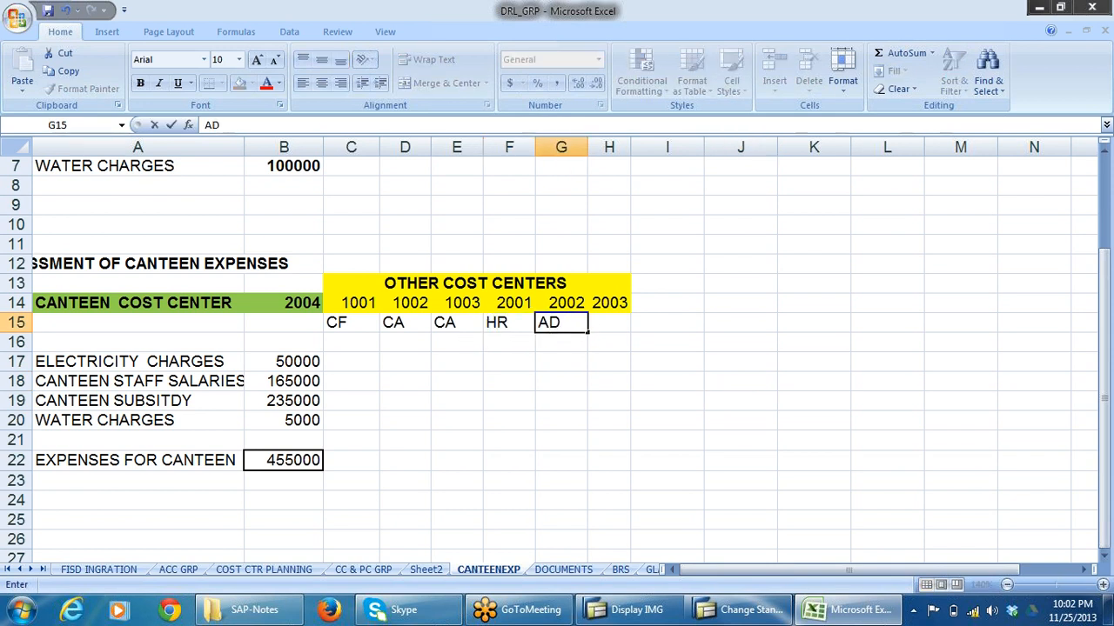
{"action": "type", "text": "MIN"}
Enter TO in H15 below cost center 2003.
{"action": "left_click", "coordinate": [604, 390]}
{"action": "left_click", "coordinate": [607, 319]}
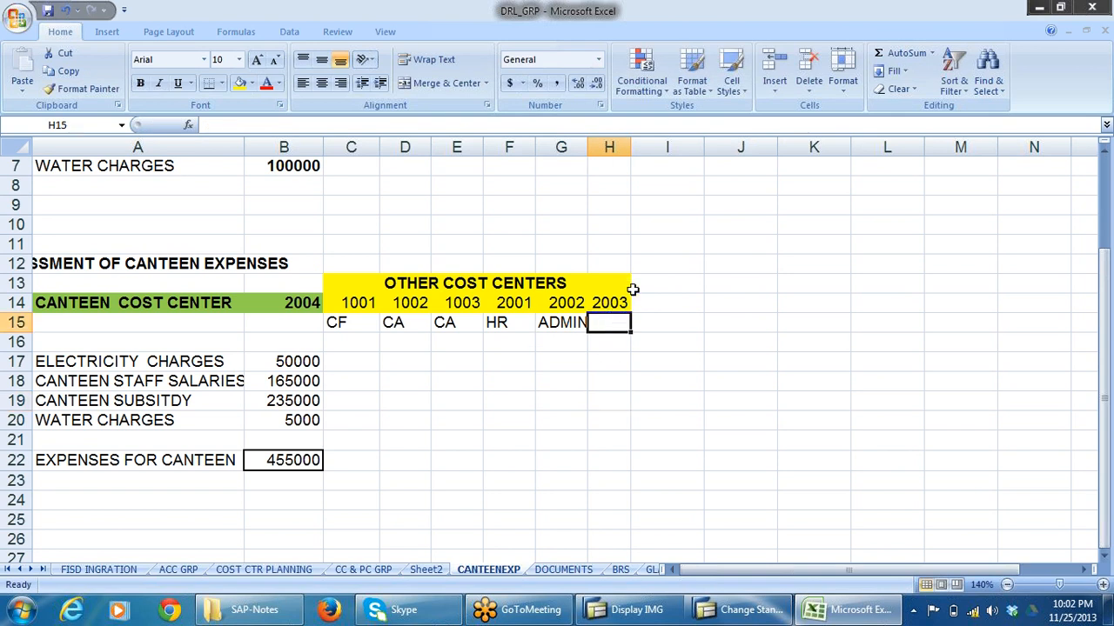
{"action": "type", "text": "TO"}
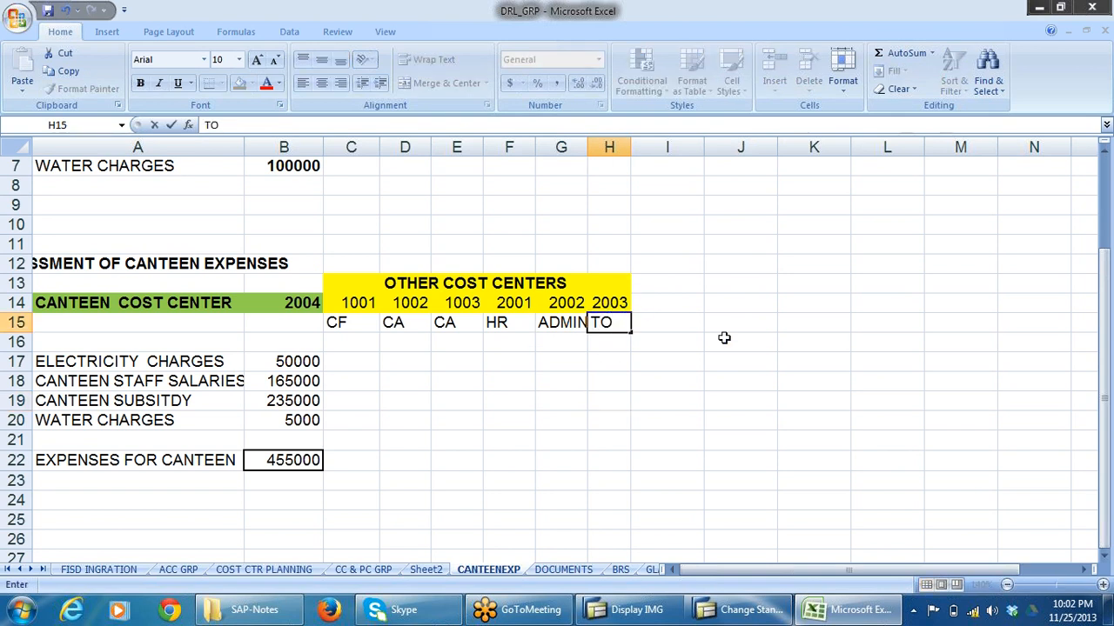
{"action": "left_click", "coordinate": [678, 308]}
{"action": "type", "text": "2004"}
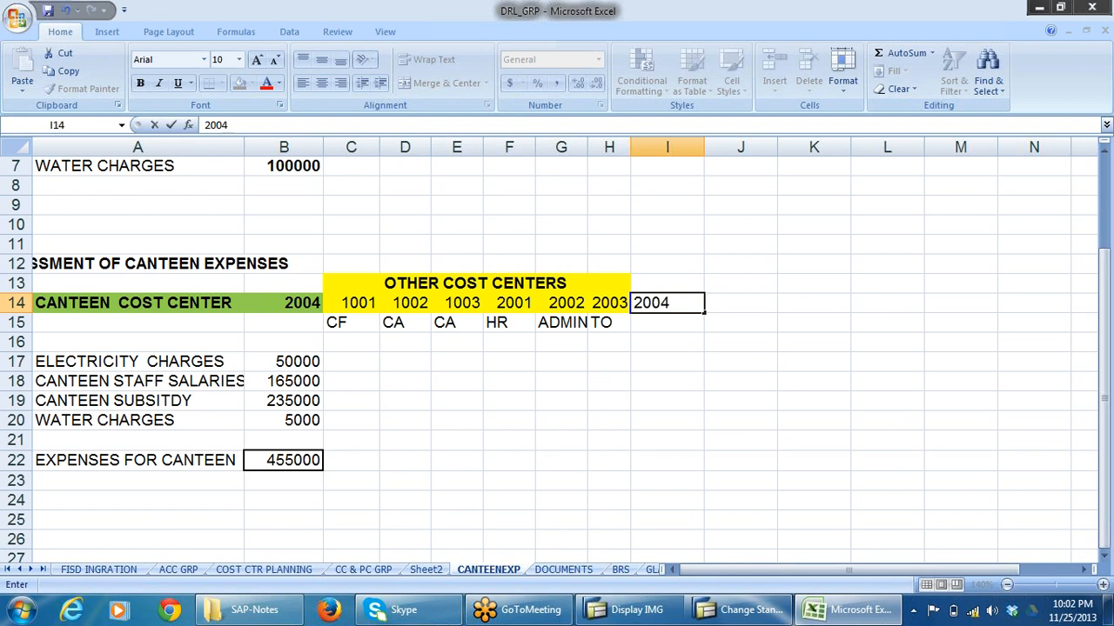
{"action": "left_click", "coordinate": [308, 304]}
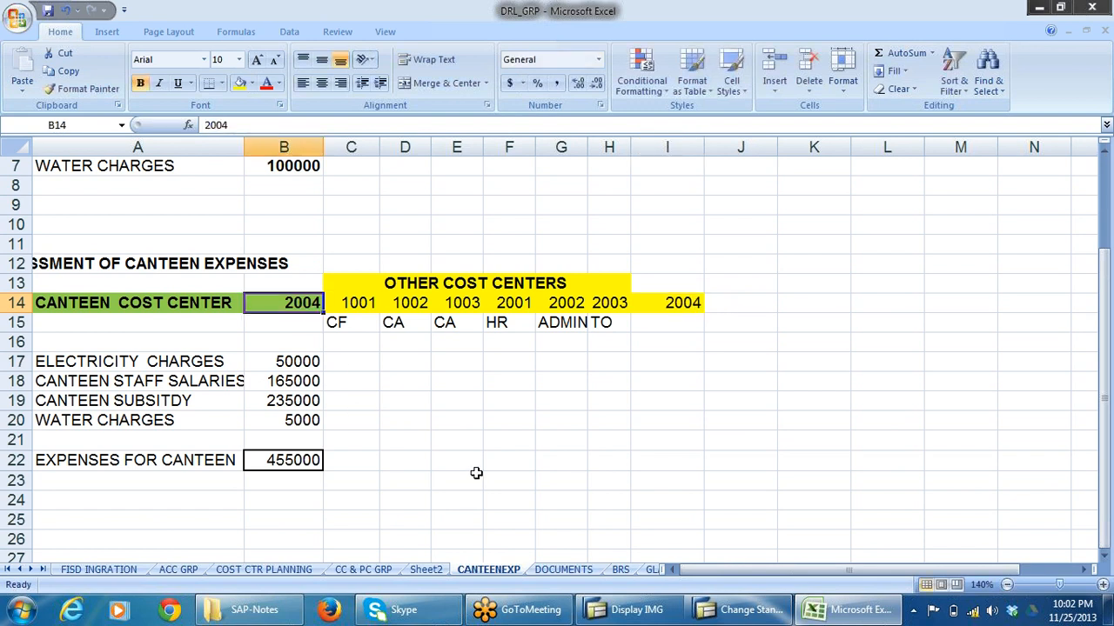
{"action": "left_click", "coordinate": [690, 313]}
{"action": "key", "text": "Delete"}
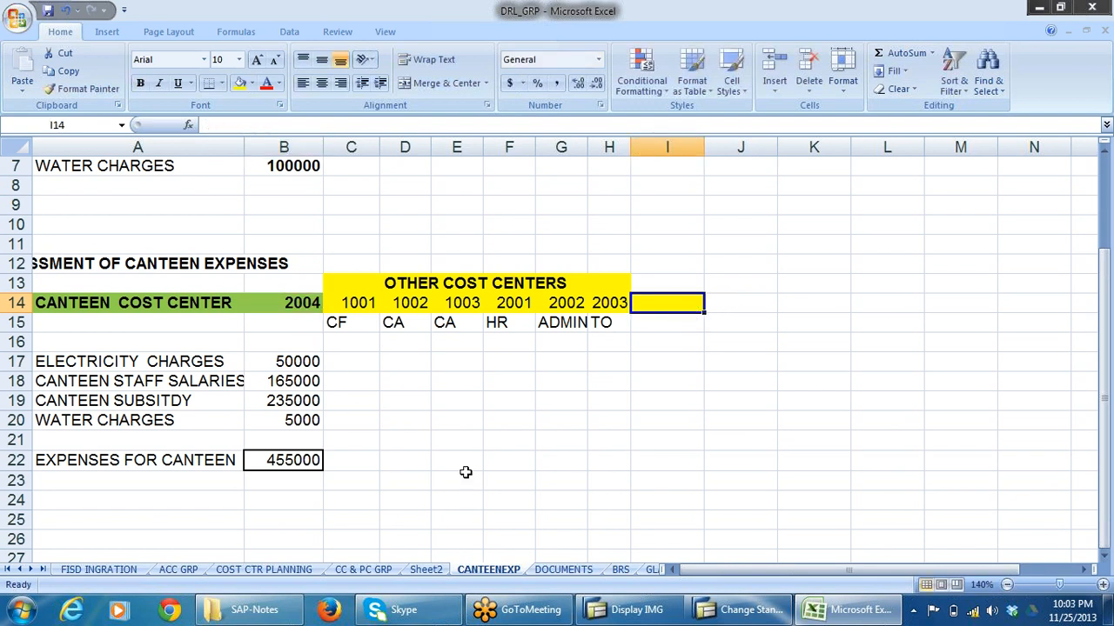
Examine canteen cost center 2004, its expense amounts and total in B22, and the receiver labels in C15:H15.
{"action": "left_click", "coordinate": [539, 461]}
{"action": "left_click", "coordinate": [303, 303]}
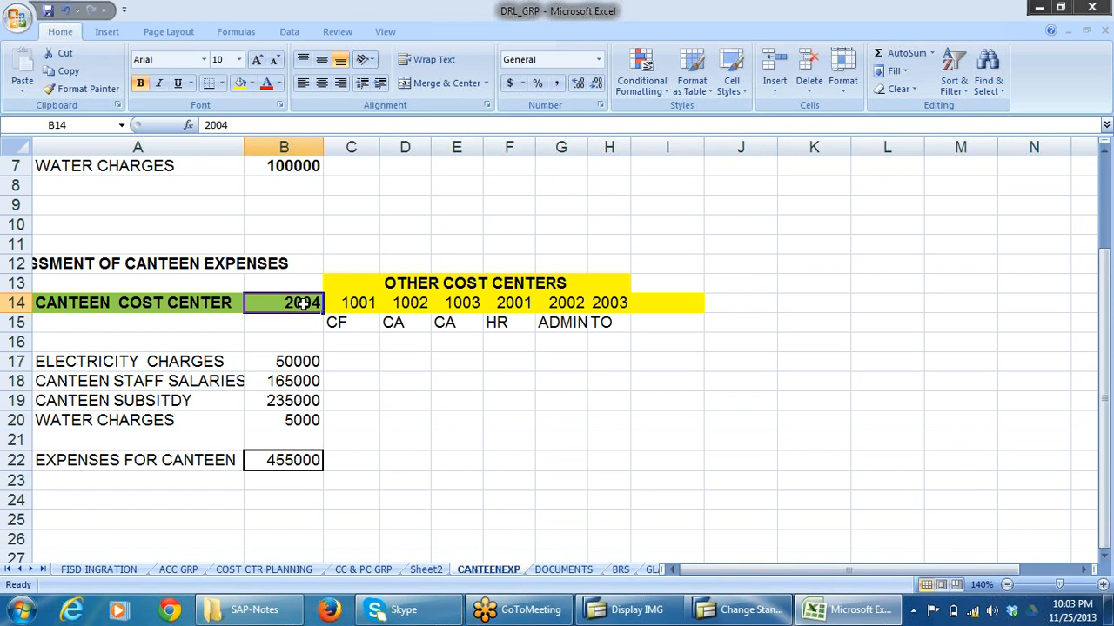
{"action": "left_click_drag", "start_coordinate": [315, 369], "coordinate": [302, 425]}
{"action": "left_click", "coordinate": [290, 460]}
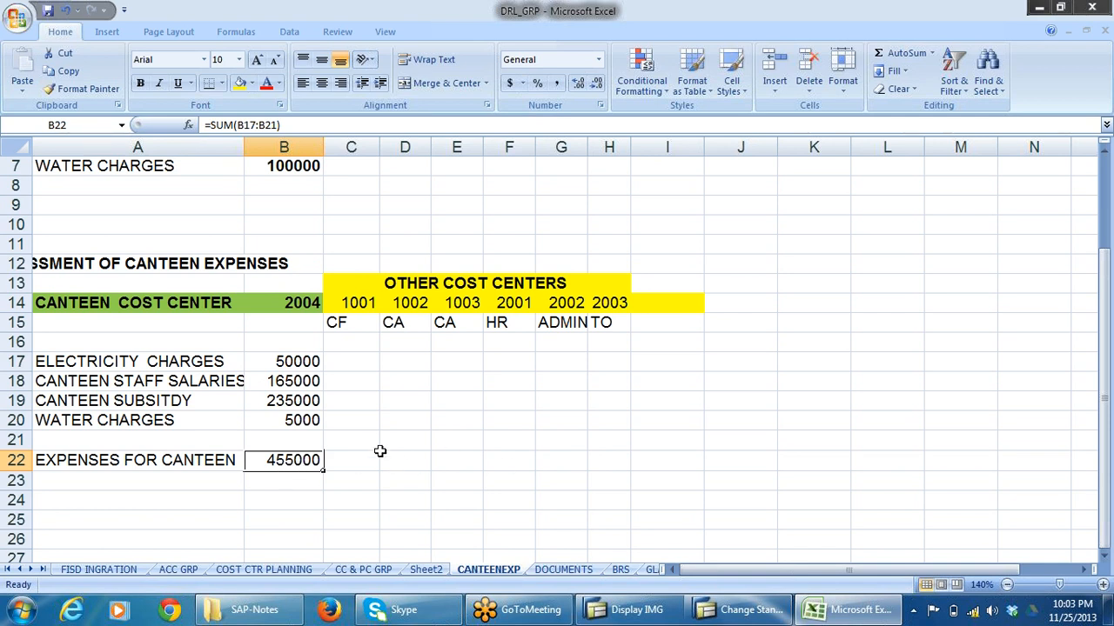
{"action": "left_click_drag", "start_coordinate": [370, 459], "coordinate": [613, 464]}
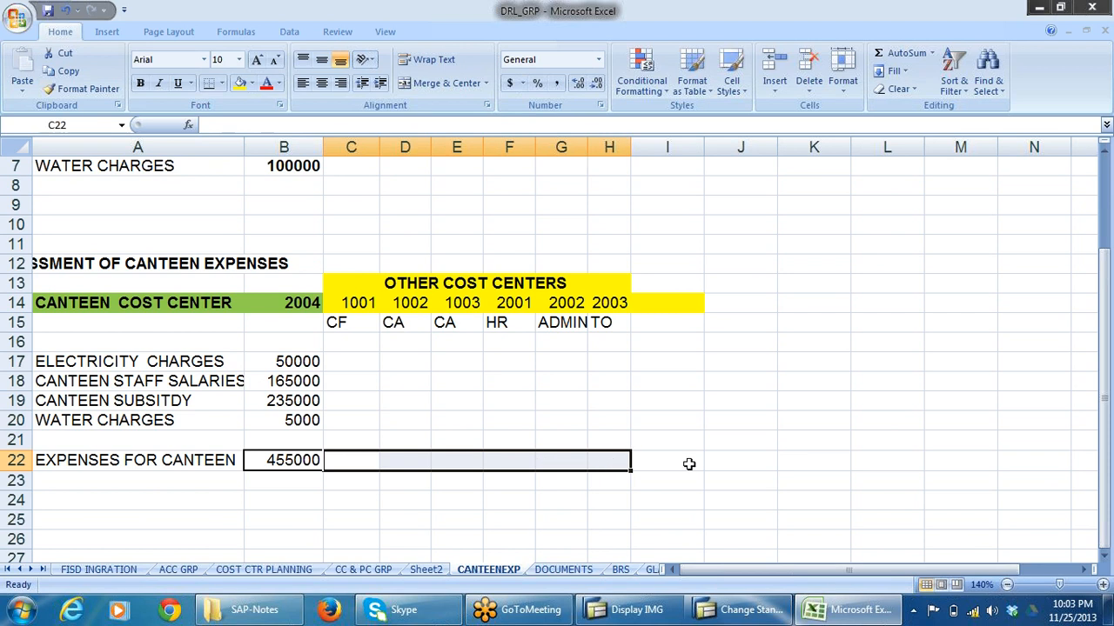
{"action": "left_click", "coordinate": [363, 323]}
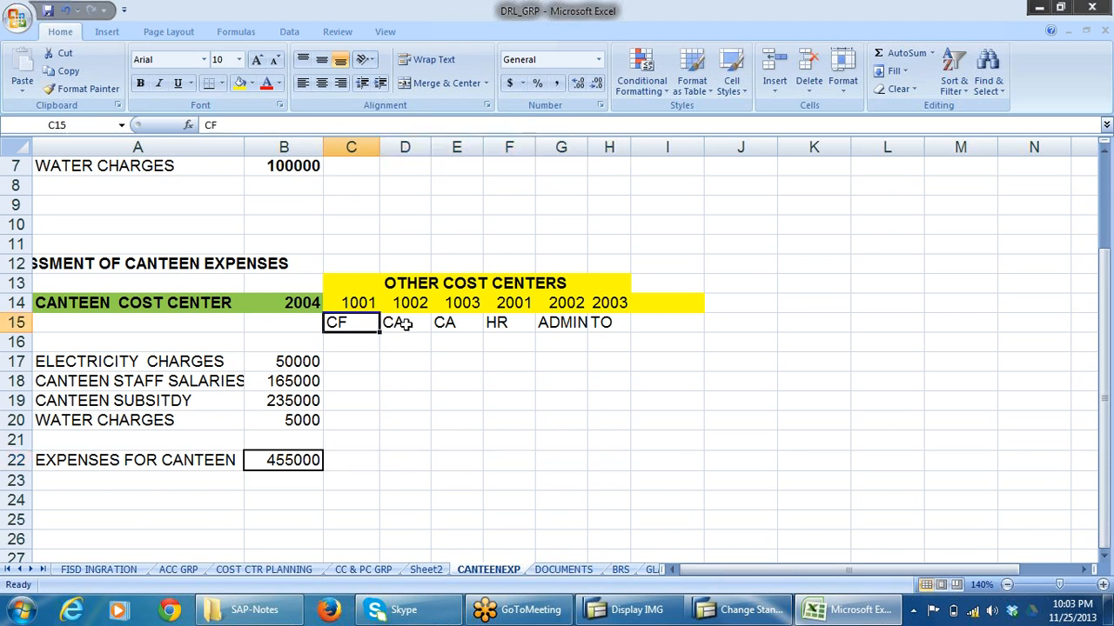
{"action": "left_click", "coordinate": [405, 326]}
{"action": "left_click", "coordinate": [465, 334]}
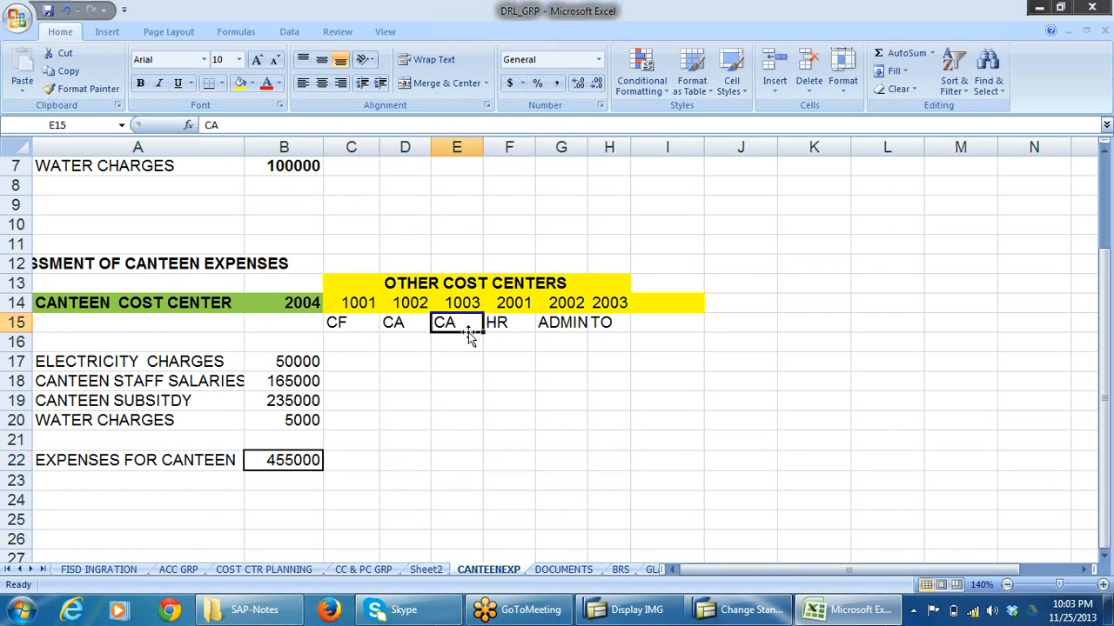
{"action": "left_click", "coordinate": [496, 332]}
{"action": "left_click", "coordinate": [573, 326]}
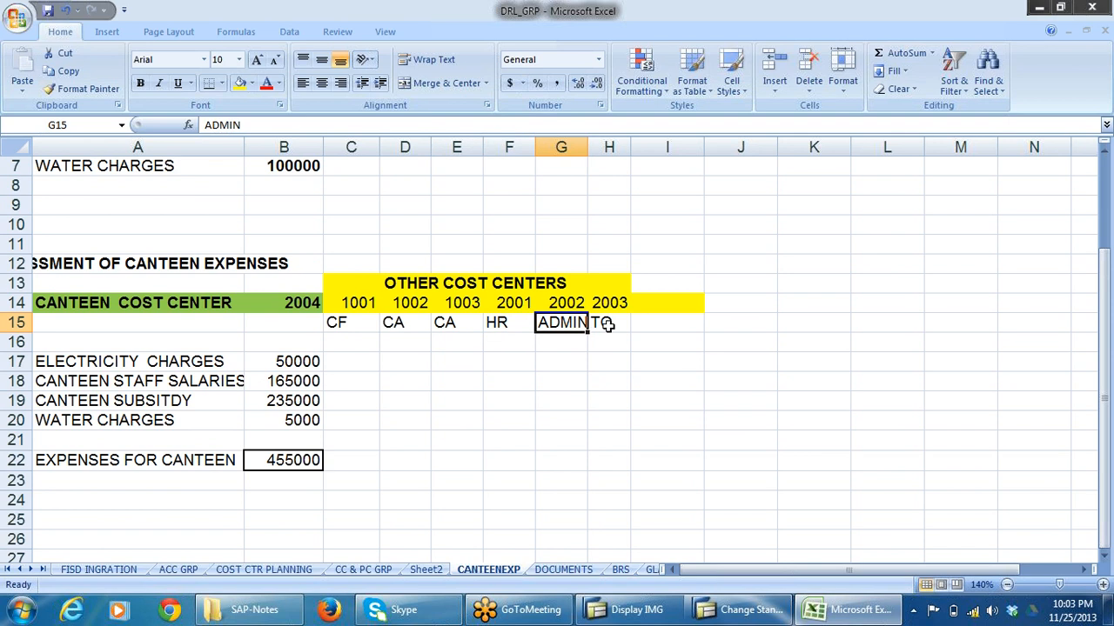
{"action": "left_click", "coordinate": [608, 324]}
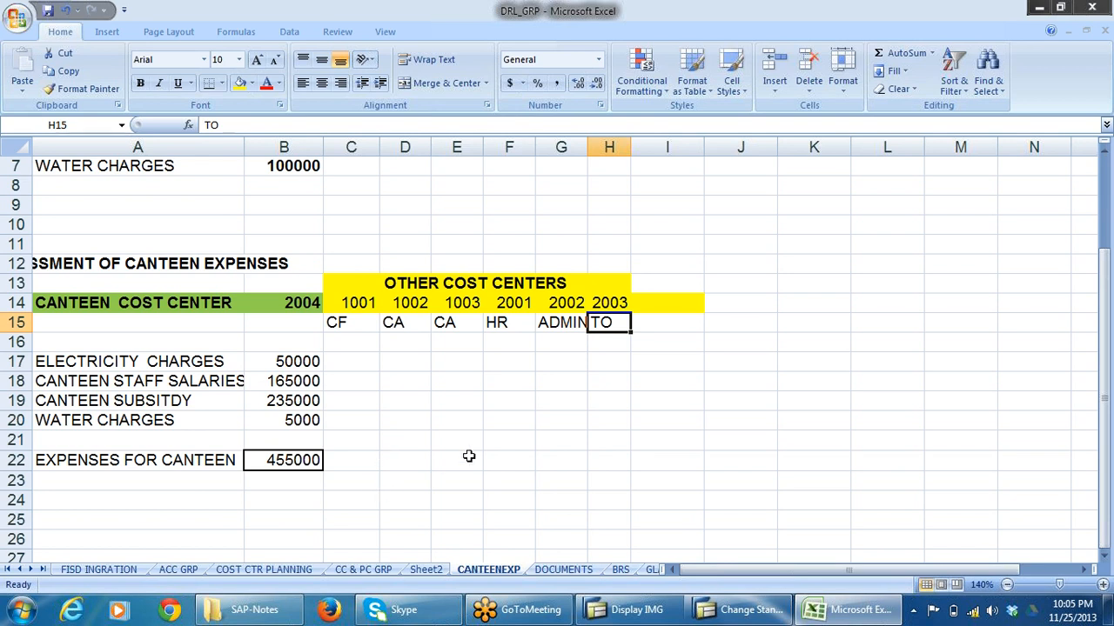
Review how the electricity and water charges are laid out per cost center in the DISTRIBUTION block in rows 1 to 7.
{"action": "scroll", "coordinate": [468, 456], "scroll_direction": "up", "scroll_amount": 2}
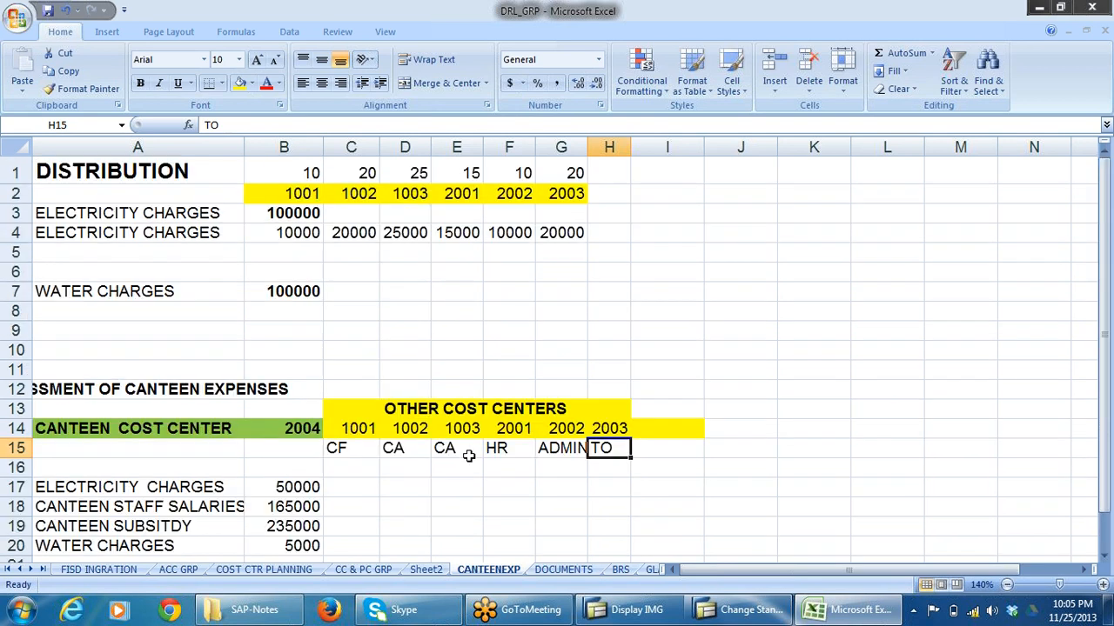
{"action": "left_click", "coordinate": [130, 241]}
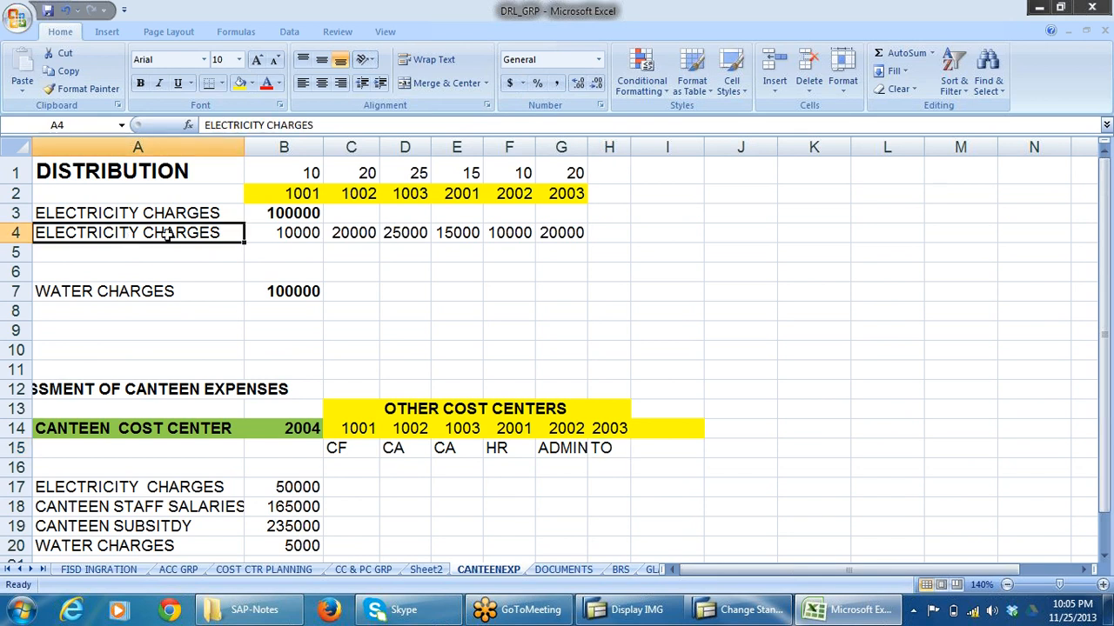
{"action": "left_click_drag", "start_coordinate": [360, 229], "coordinate": [562, 254]}
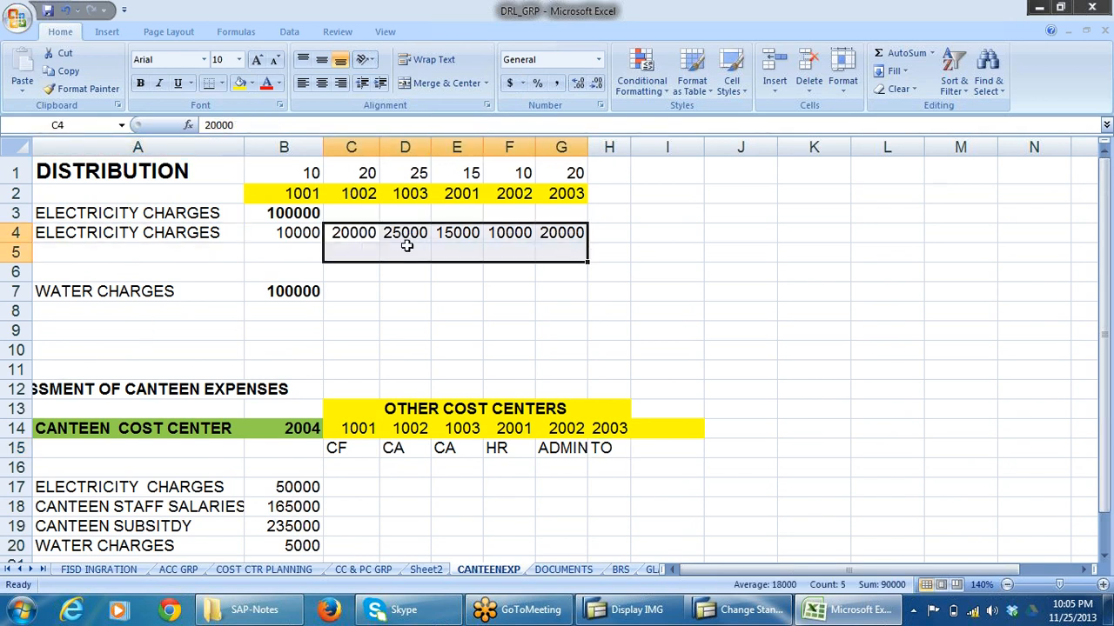
{"action": "left_click", "coordinate": [129, 300]}
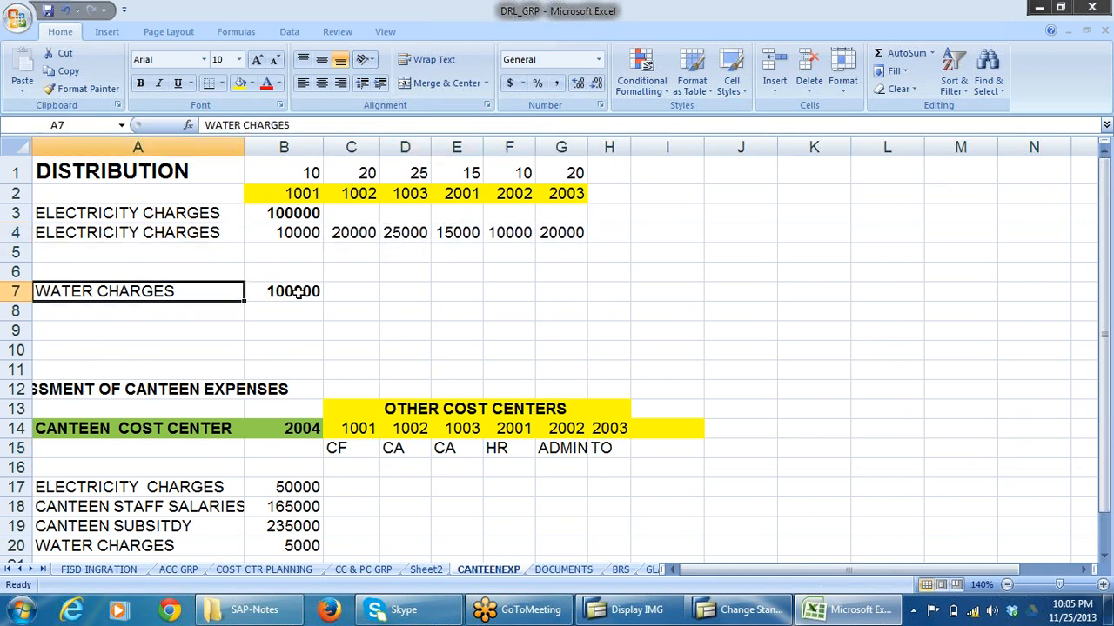
{"action": "left_click_drag", "start_coordinate": [357, 298], "coordinate": [682, 328]}
{"action": "scroll", "coordinate": [851, 428], "scroll_direction": "down", "scroll_amount": 3}
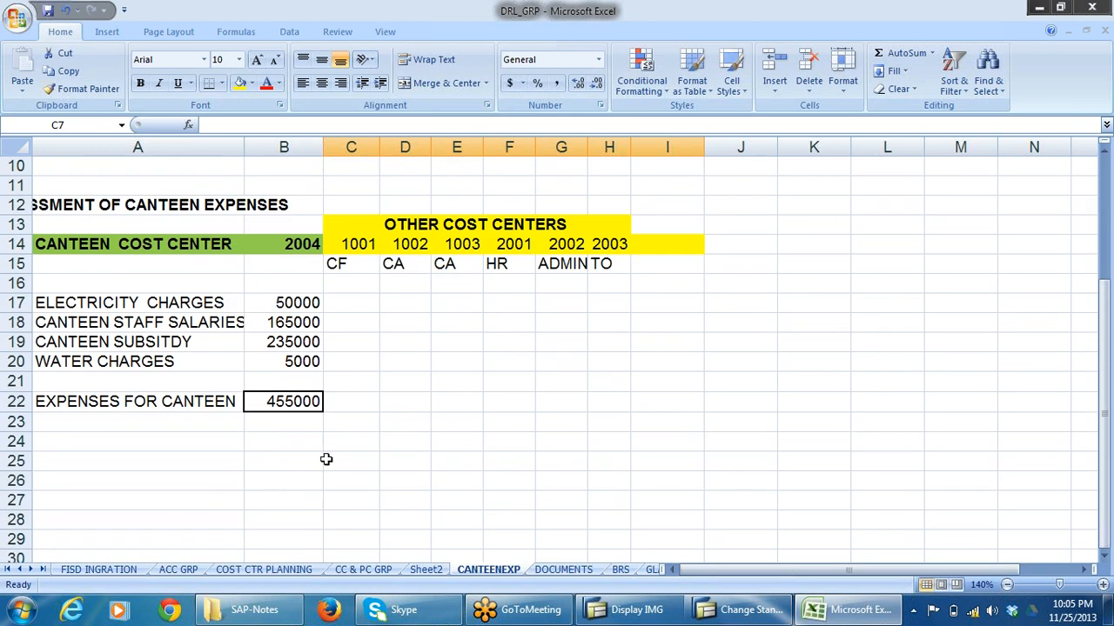
{"action": "left_click", "coordinate": [369, 438]}
Examine the expenses in B17:B20, the EXPENSES FOR CANTEEN total in row 22, and the receiver cells C22:H22.
{"action": "left_click_drag", "start_coordinate": [300, 303], "coordinate": [301, 390]}
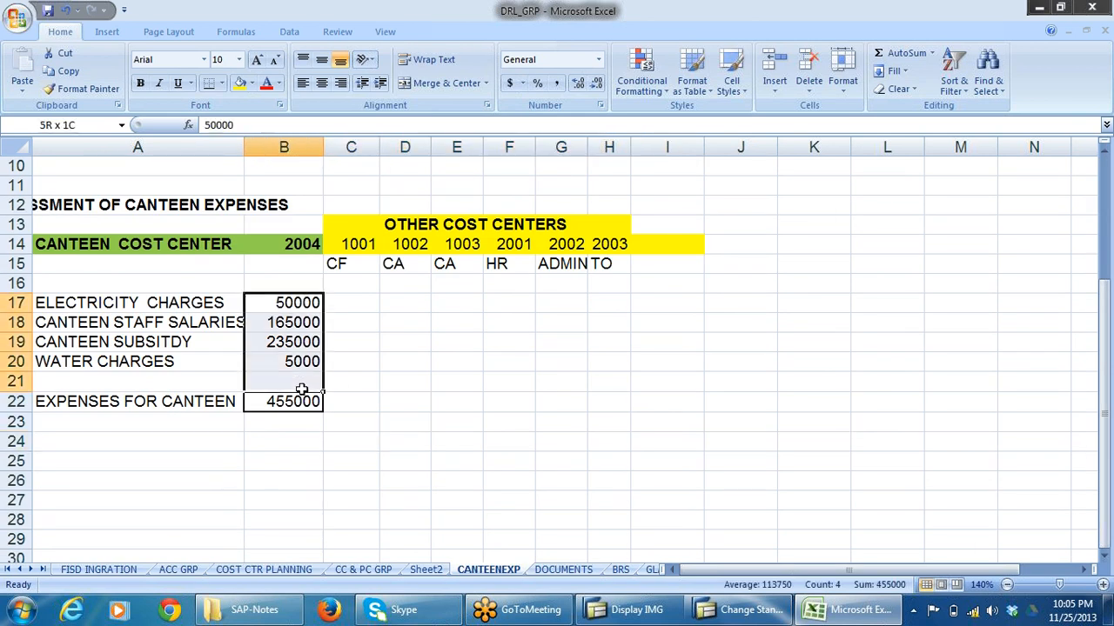
{"action": "left_click", "coordinate": [288, 454]}
{"action": "left_click", "coordinate": [281, 398]}
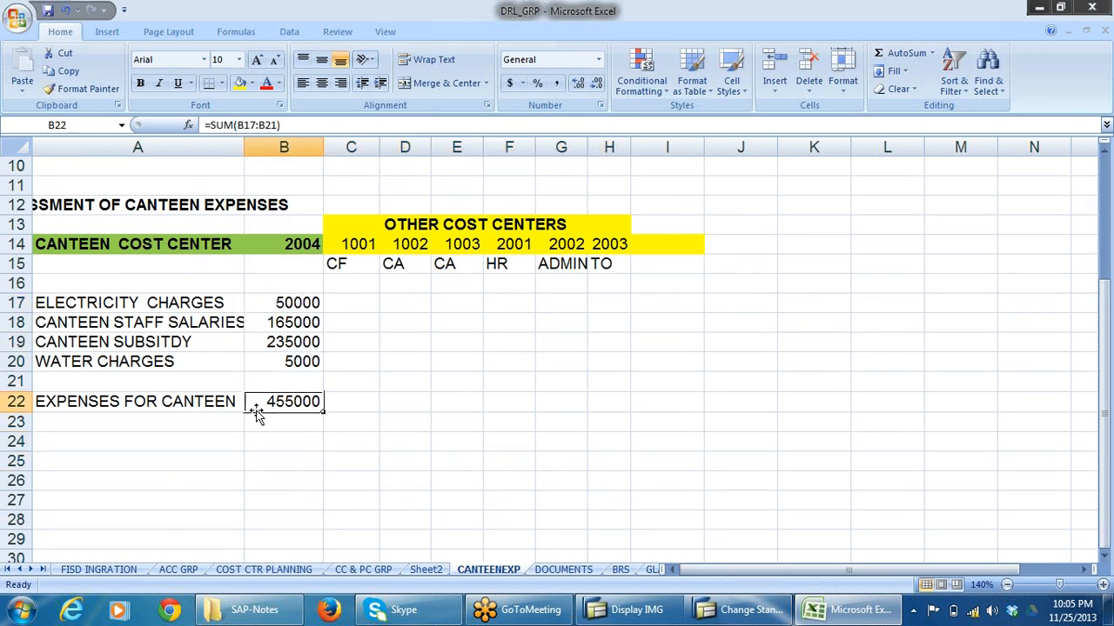
{"action": "left_click", "coordinate": [127, 406]}
{"action": "left_click", "coordinate": [311, 403]}
{"action": "left_click_drag", "start_coordinate": [355, 403], "coordinate": [665, 424]}
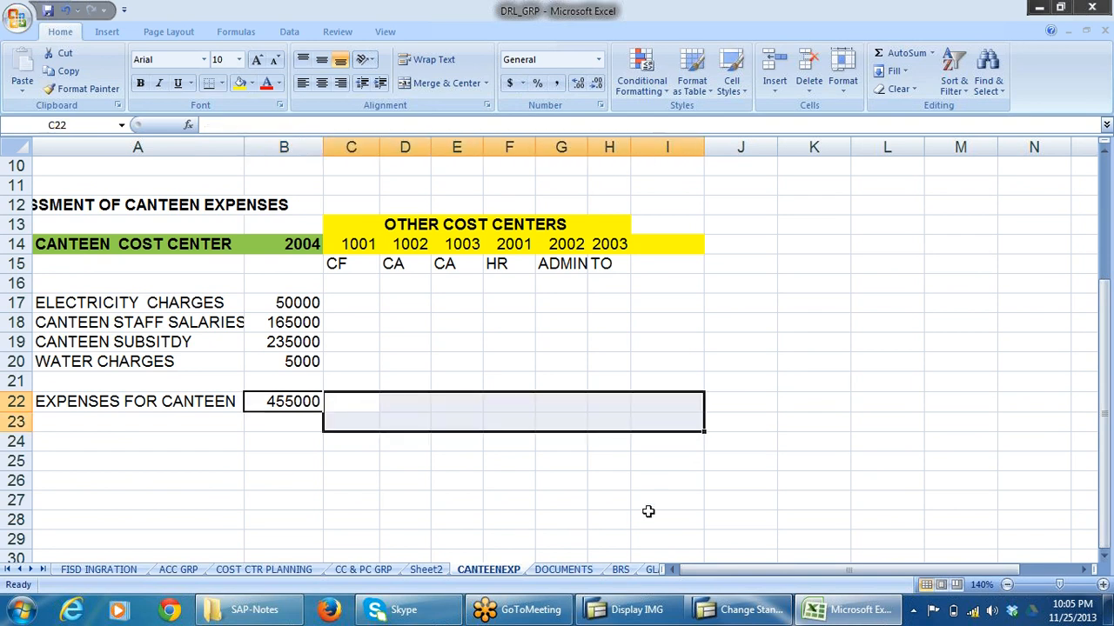
{"action": "left_click", "coordinate": [526, 481]}
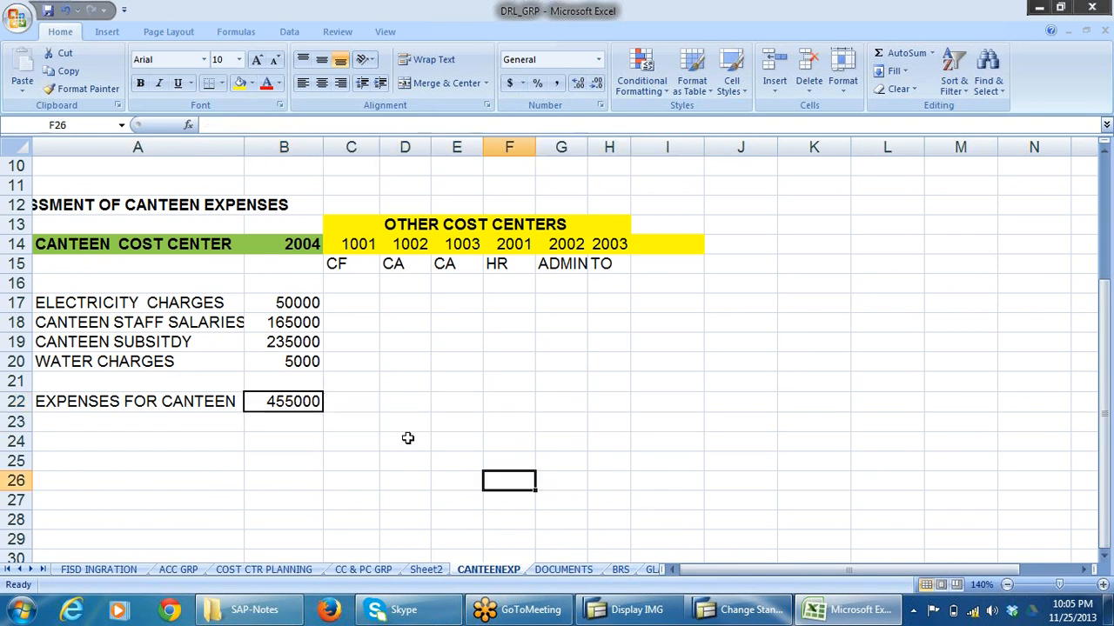
{"action": "left_click", "coordinate": [366, 403]}
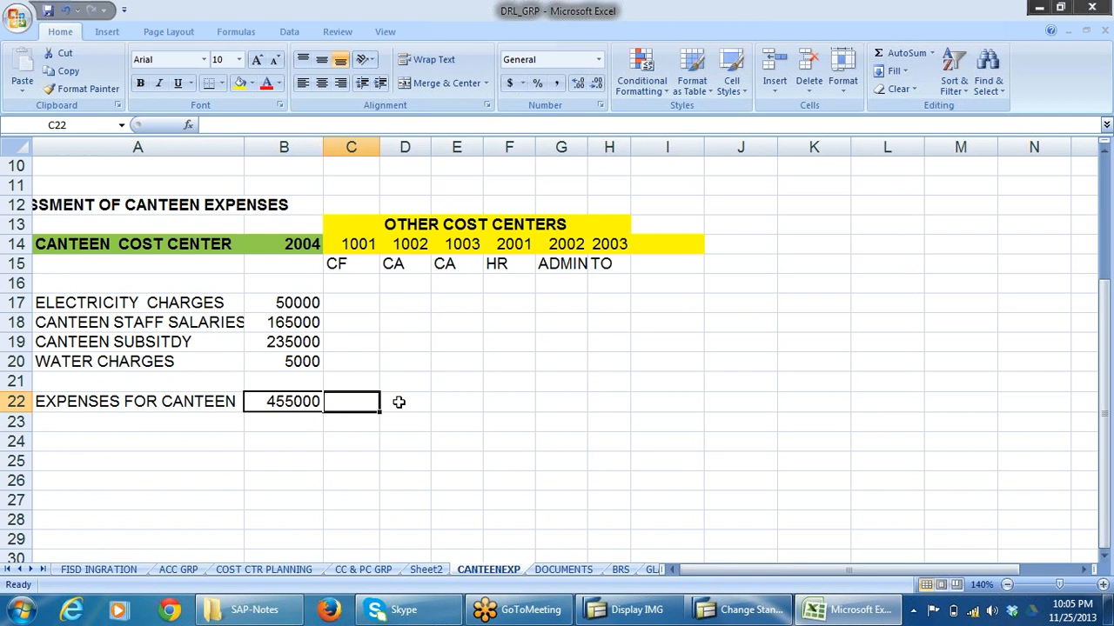
{"action": "left_click_drag", "start_coordinate": [399, 402], "coordinate": [598, 402]}
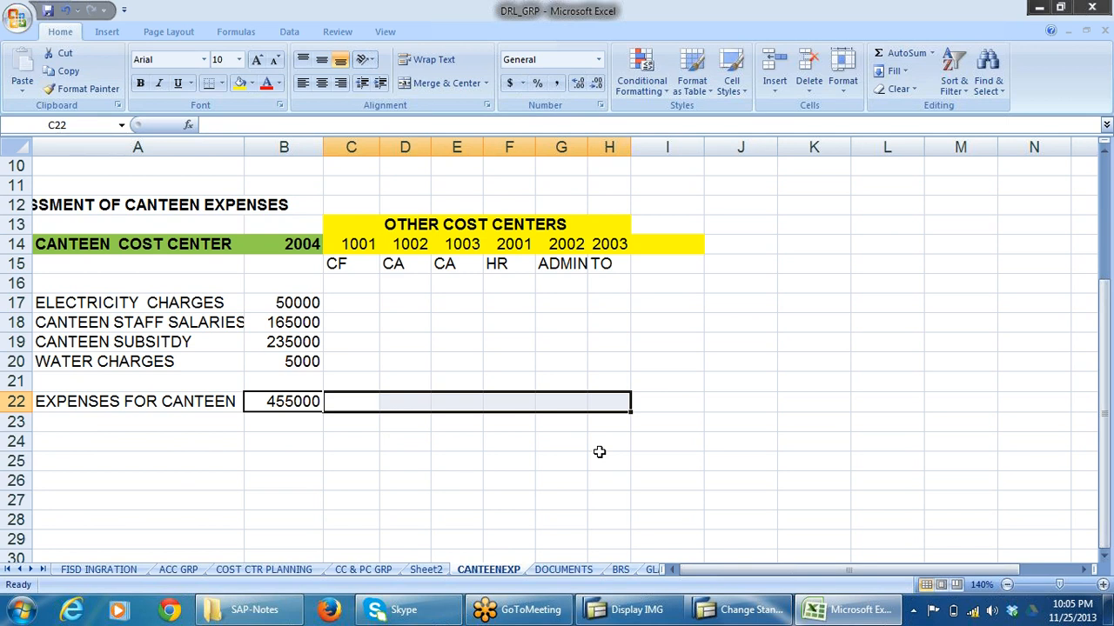
{"action": "left_click", "coordinate": [319, 485]}
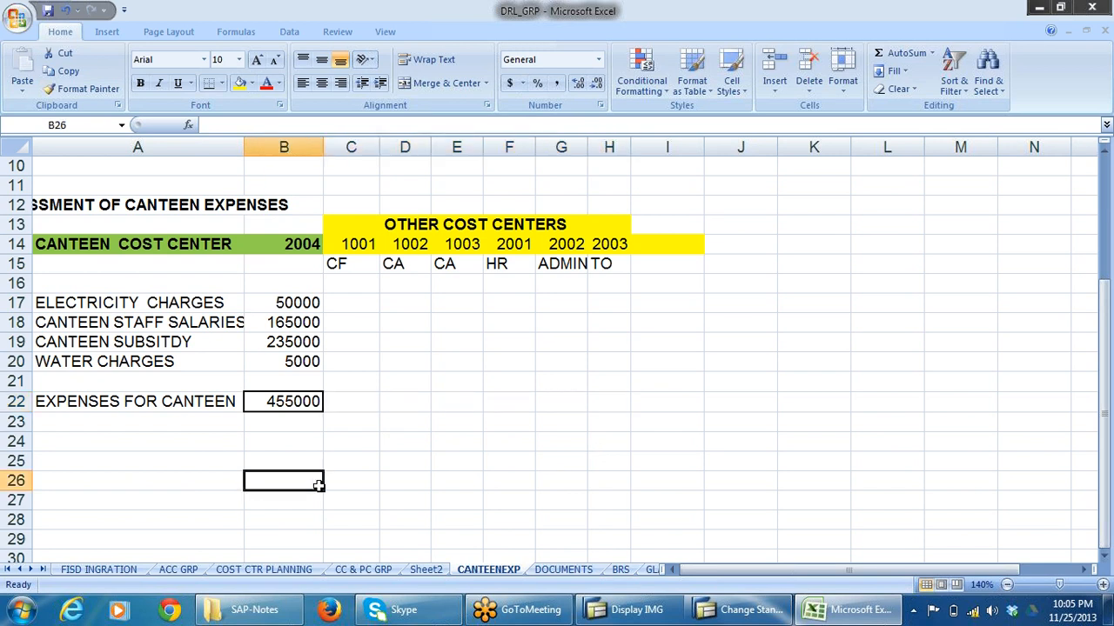
Examine the ELECTRICITY CHARGES row across the receiver cost centers and compare it with the canteen expense amounts in B17:B20.
{"action": "left_click", "coordinate": [313, 306]}
{"action": "left_click", "coordinate": [354, 306]}
{"action": "left_click", "coordinate": [419, 306]}
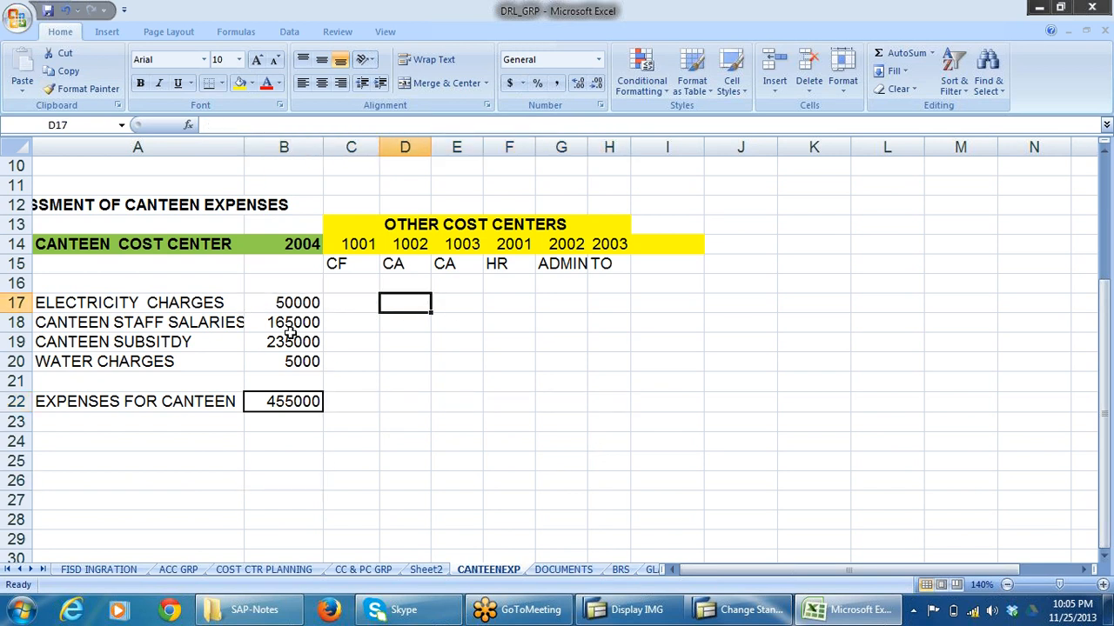
{"action": "left_click", "coordinate": [188, 300]}
{"action": "left_click_drag", "start_coordinate": [368, 303], "coordinate": [471, 315]}
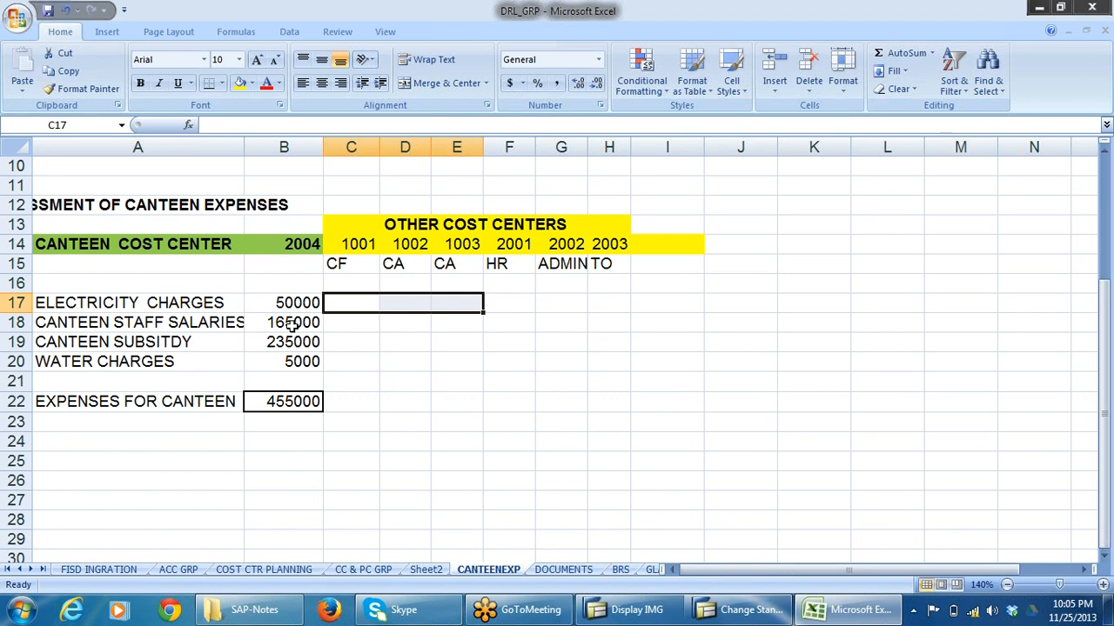
{"action": "left_click_drag", "start_coordinate": [293, 307], "coordinate": [294, 363]}
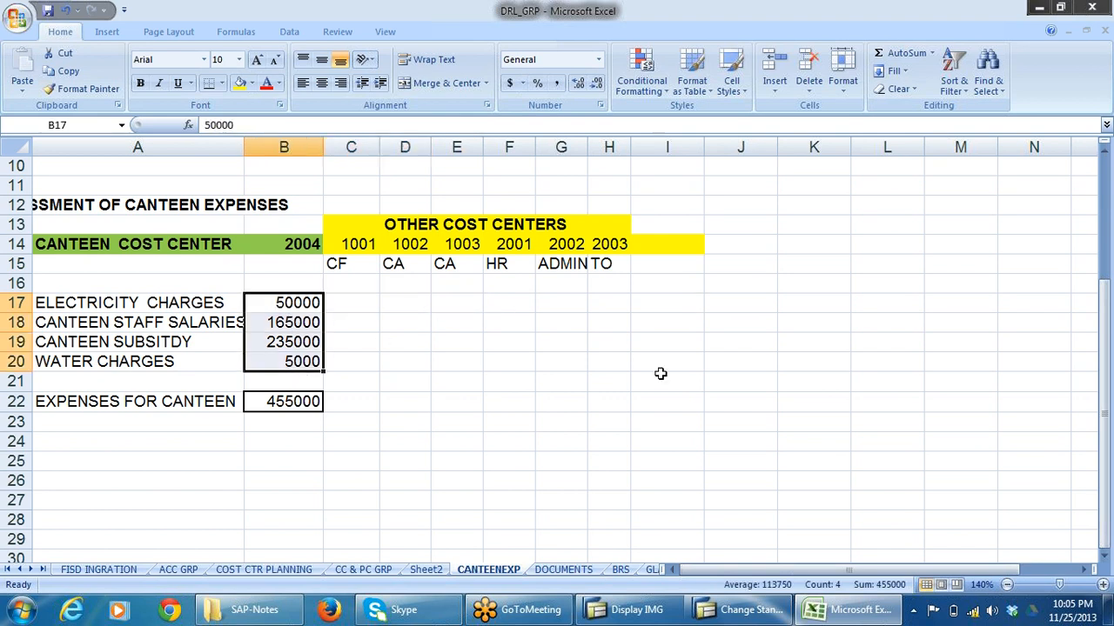
Compare the pooled canteen total in B22 and its receiver cells in row 22 with the per-charge DISTRIBUTION block above.
{"action": "left_click", "coordinate": [293, 402]}
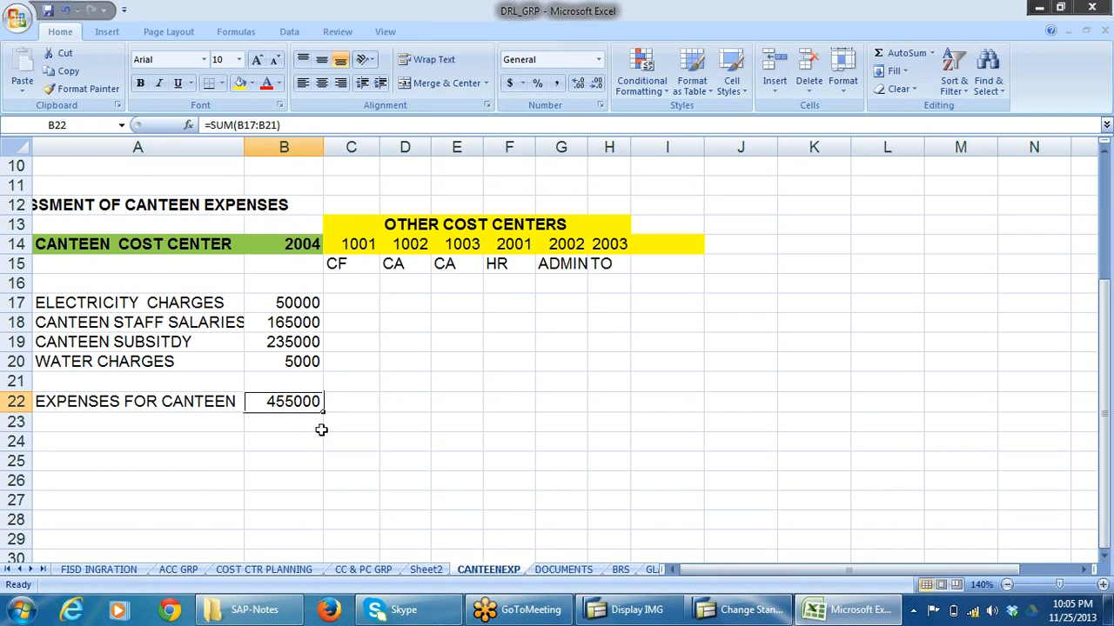
{"action": "left_click_drag", "start_coordinate": [345, 407], "coordinate": [619, 409]}
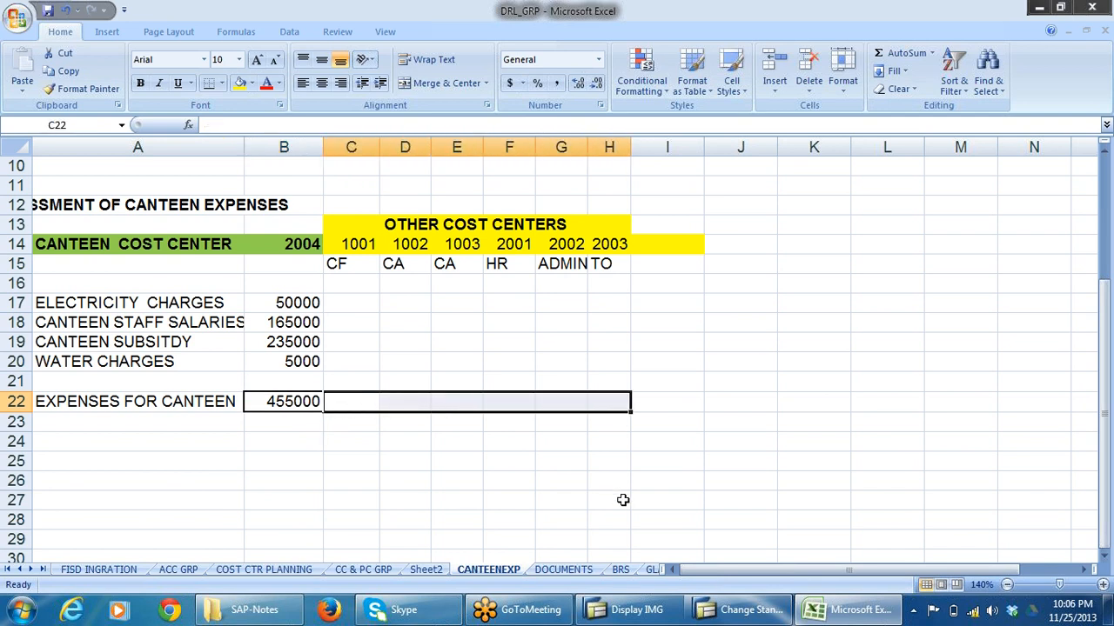
{"action": "left_click", "coordinate": [854, 419]}
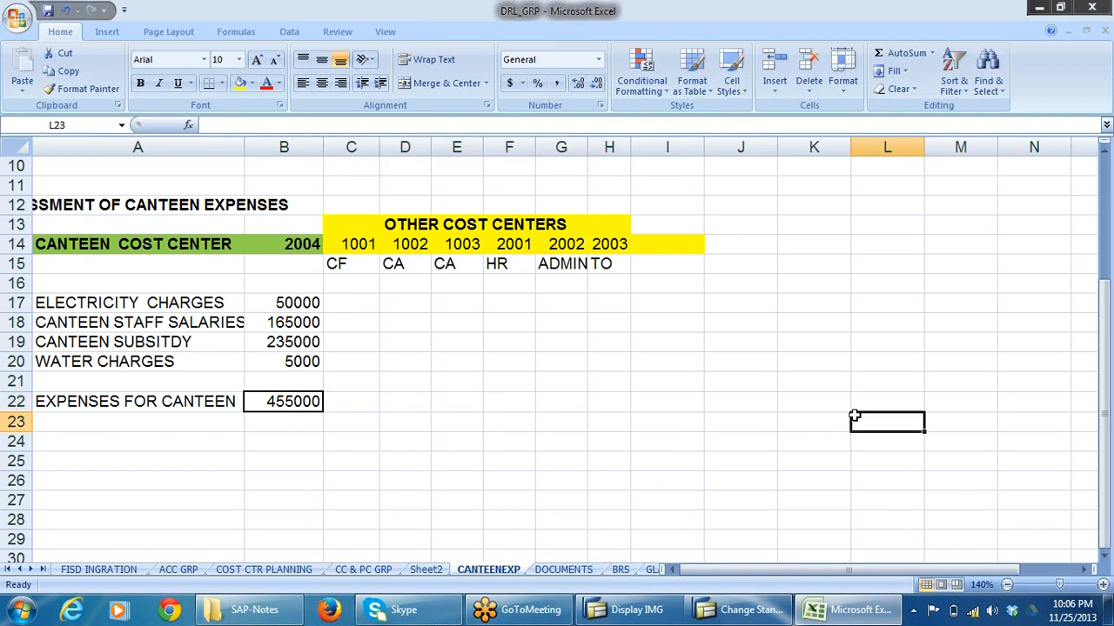
{"action": "left_click", "coordinate": [371, 285]}
{"action": "scroll", "coordinate": [560, 328], "scroll_direction": "up", "scroll_amount": 3}
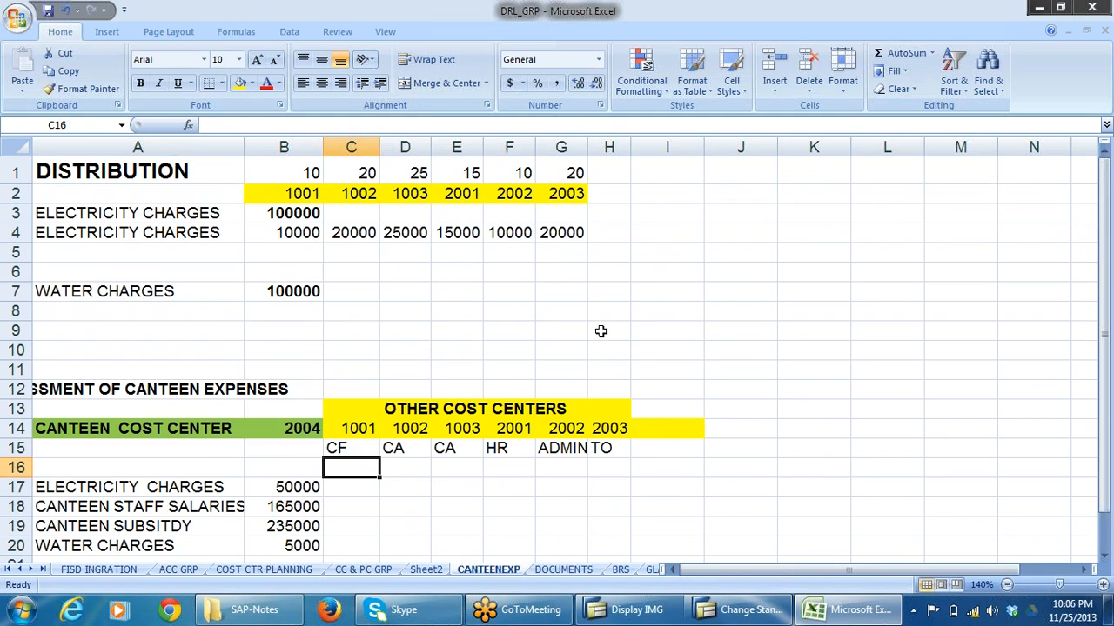
{"action": "scroll", "coordinate": [600, 331], "scroll_direction": "down", "scroll_amount": 3}
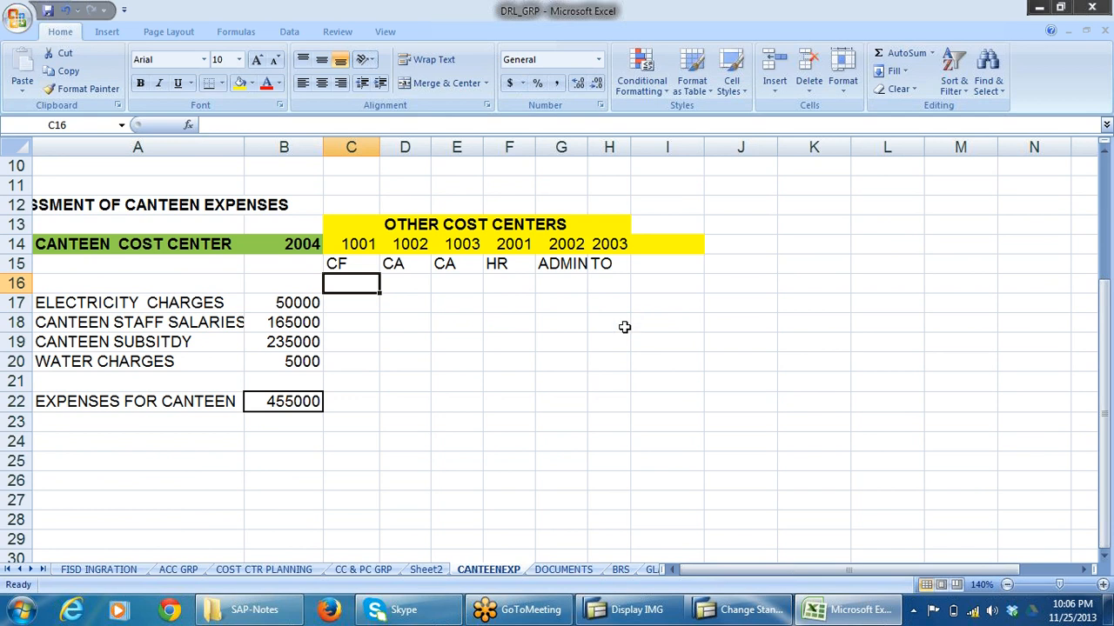
{"action": "left_click", "coordinate": [307, 402]}
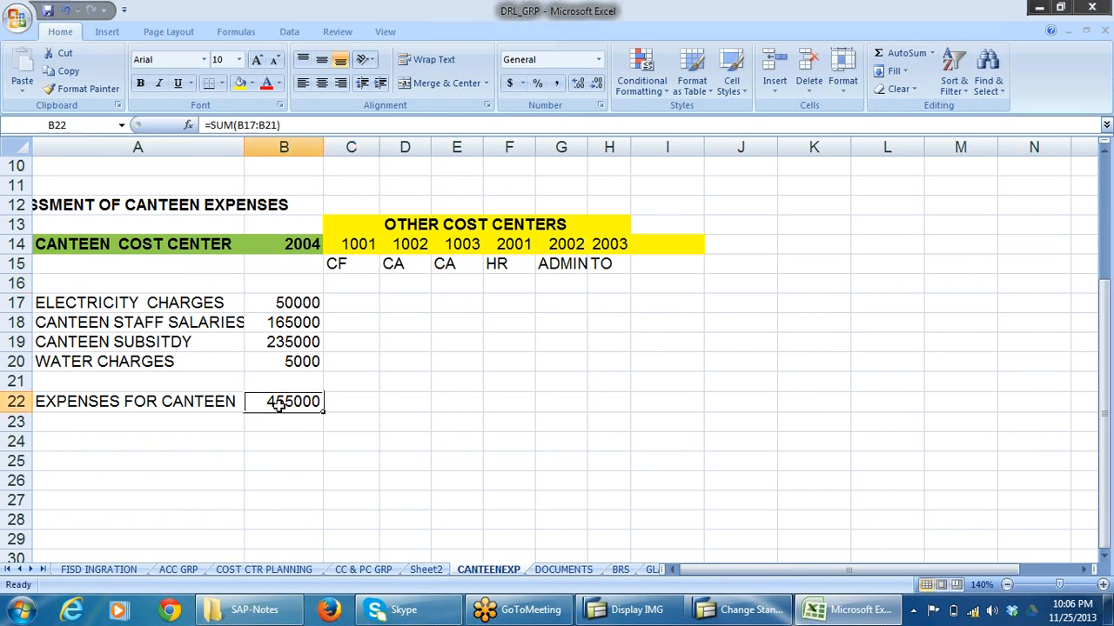
{"action": "left_click", "coordinate": [347, 405]}
{"action": "left_click_drag", "start_coordinate": [347, 406], "coordinate": [708, 407]}
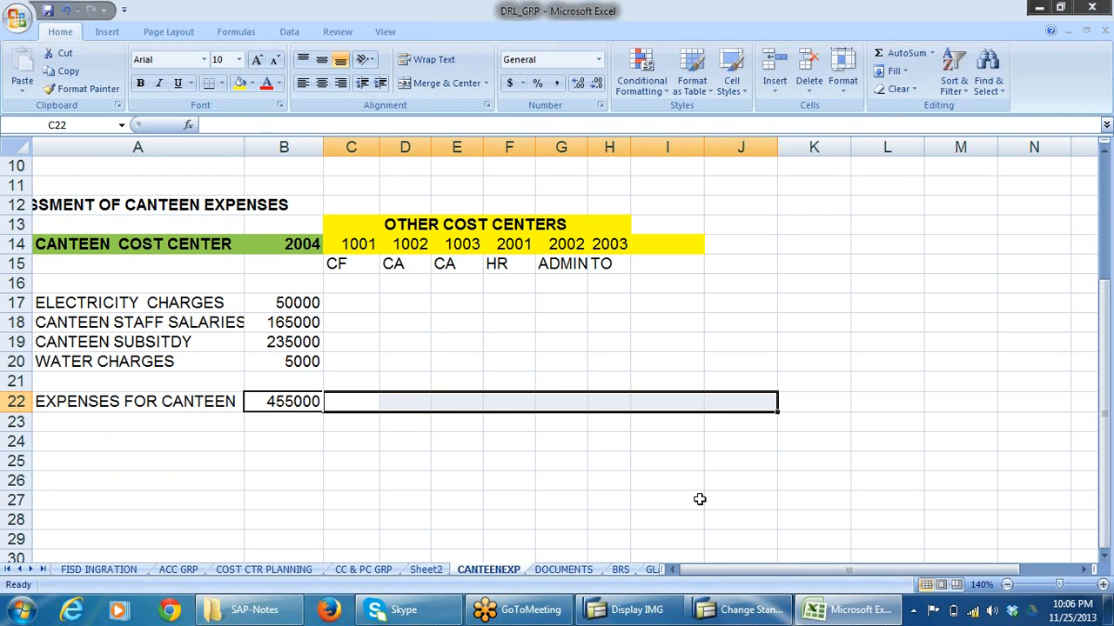
Enter the note "PRIMARY COST ELEMENT IS THE COST CARRIER" in I3 beside the DISTRIBUTION electricity charges.
{"action": "scroll", "coordinate": [548, 437], "scroll_direction": "up", "scroll_amount": 3}
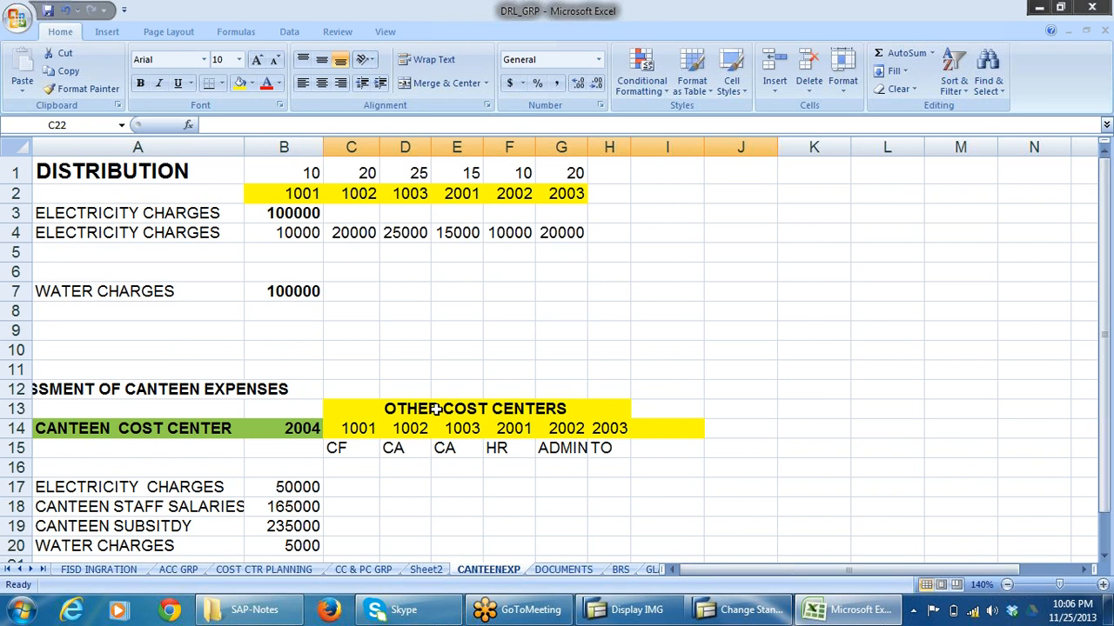
{"action": "left_click", "coordinate": [110, 178]}
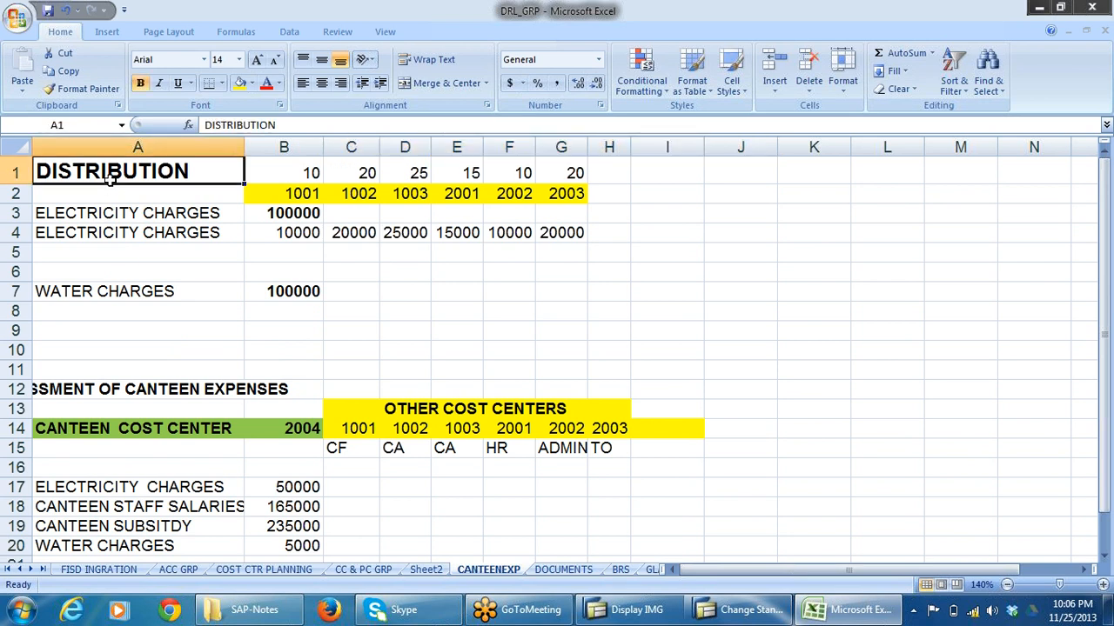
{"action": "left_click", "coordinate": [189, 217]}
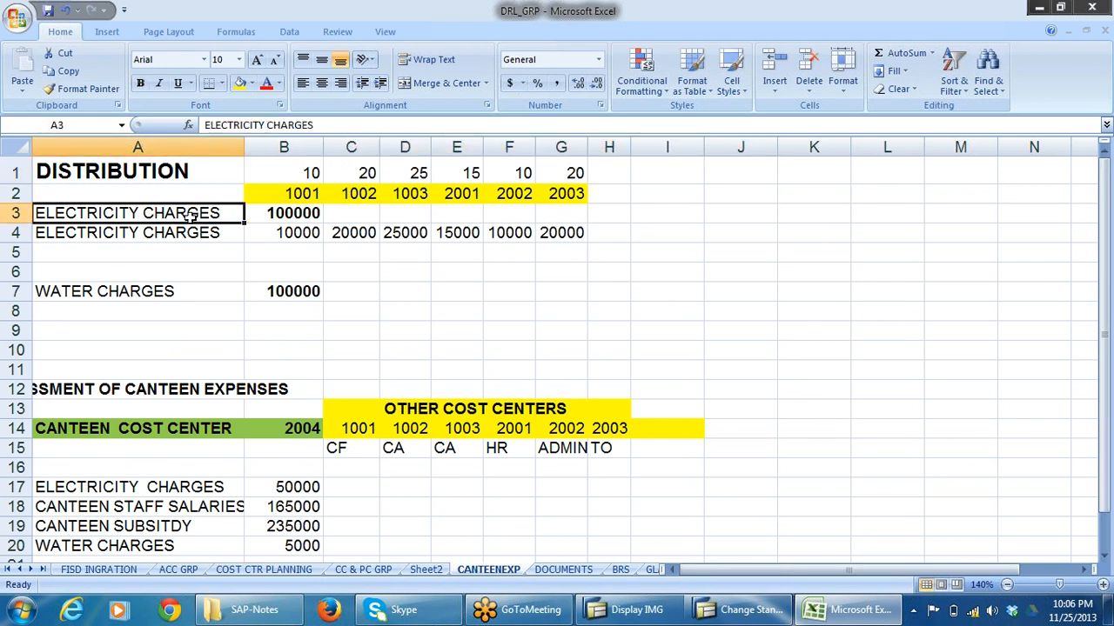
{"action": "left_click", "coordinate": [654, 214]}
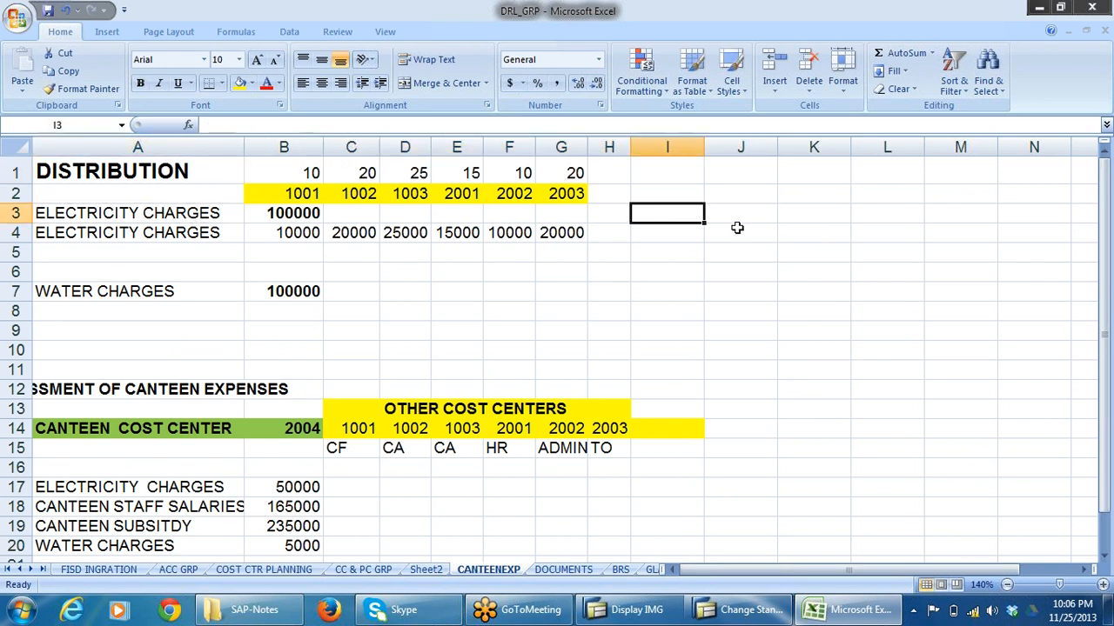
{"action": "type", "text": "PRI"}
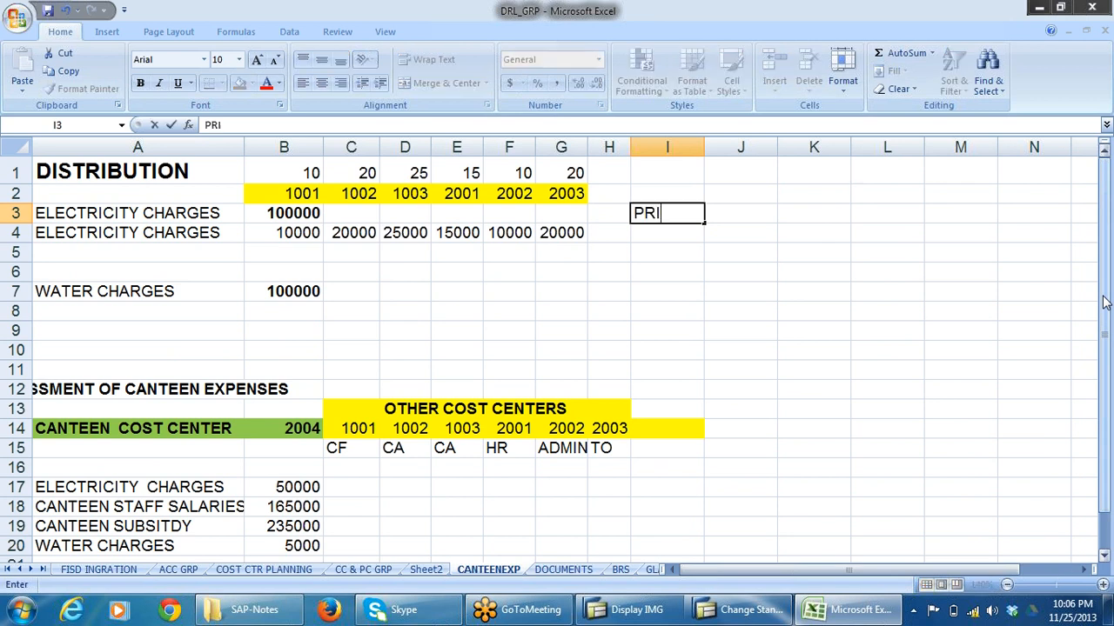
{"action": "type", "text": "MARY C"}
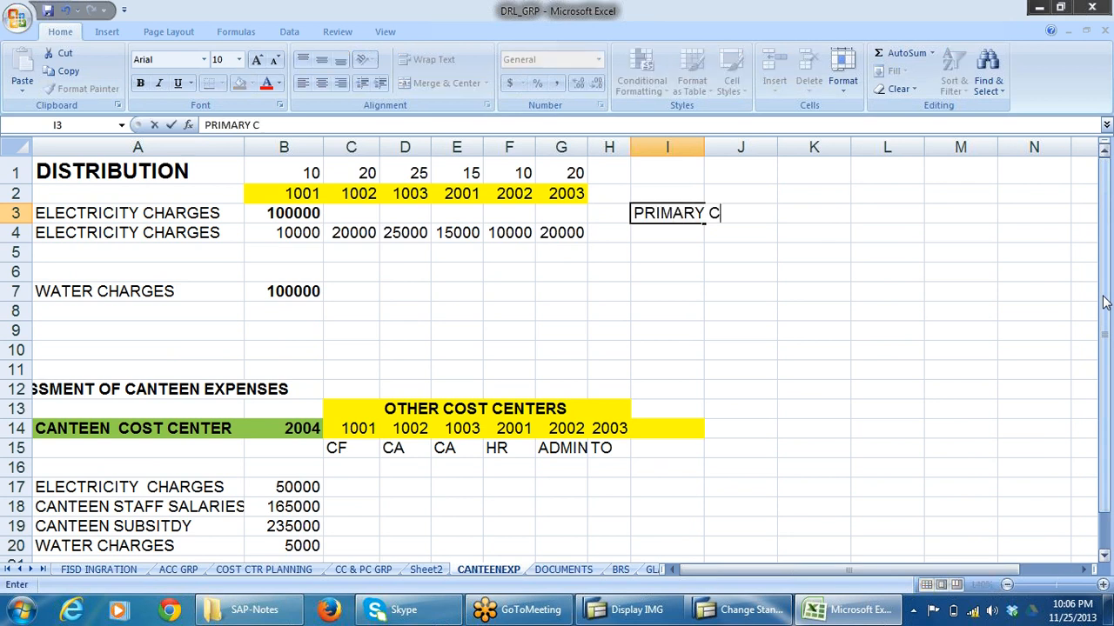
{"action": "type", "text": "OST ELEMENT"}
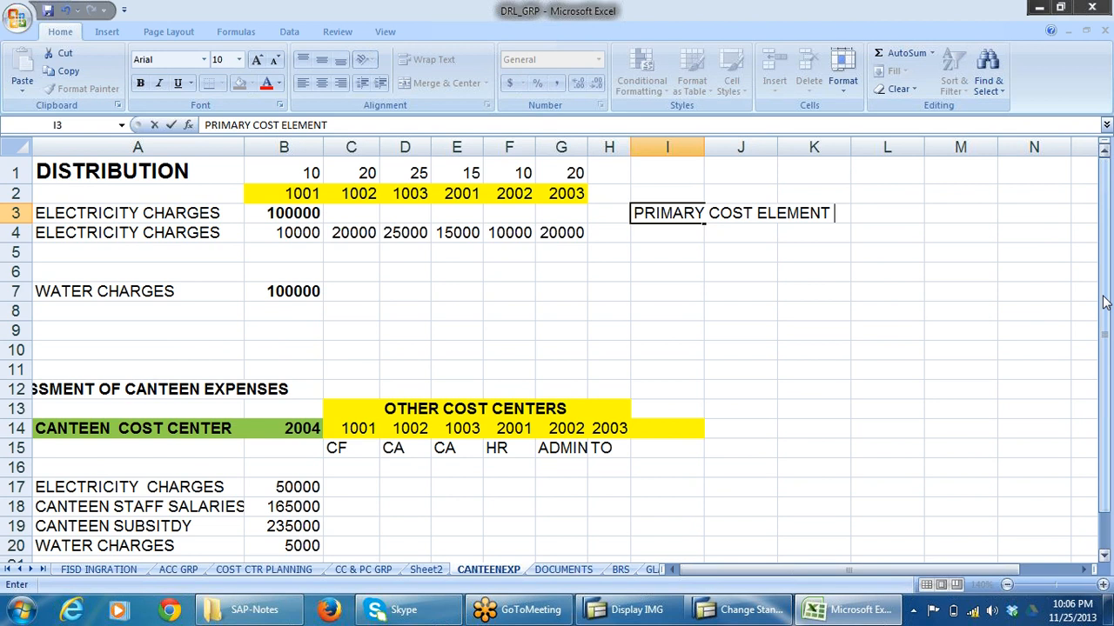
{"action": "type", "text": " IS THE CO"}
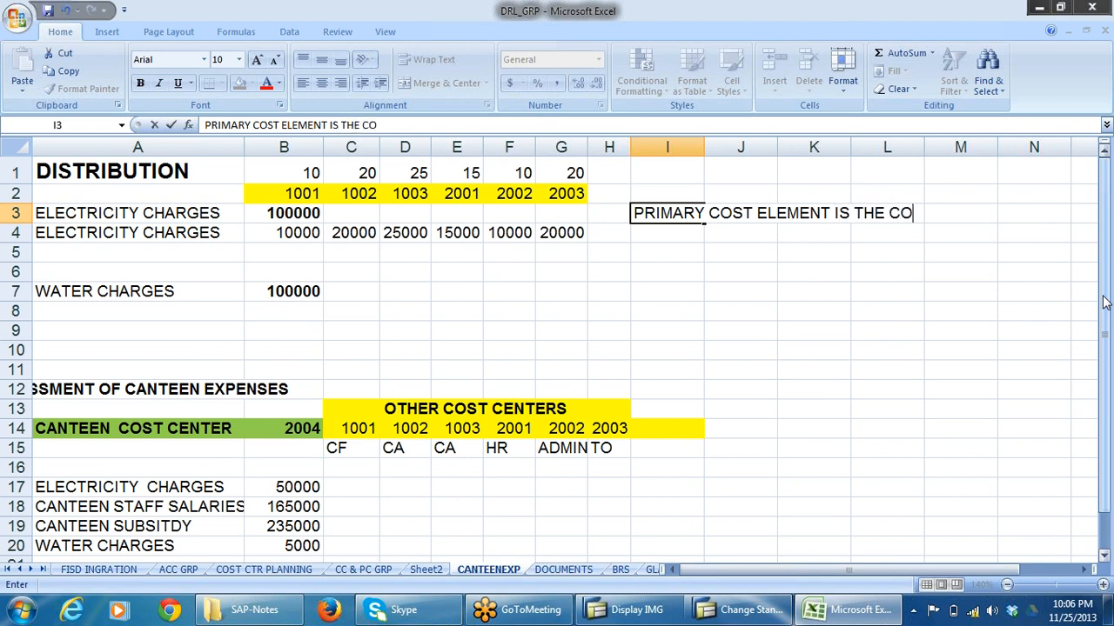
{"action": "type", "text": "ST CARRIER"}
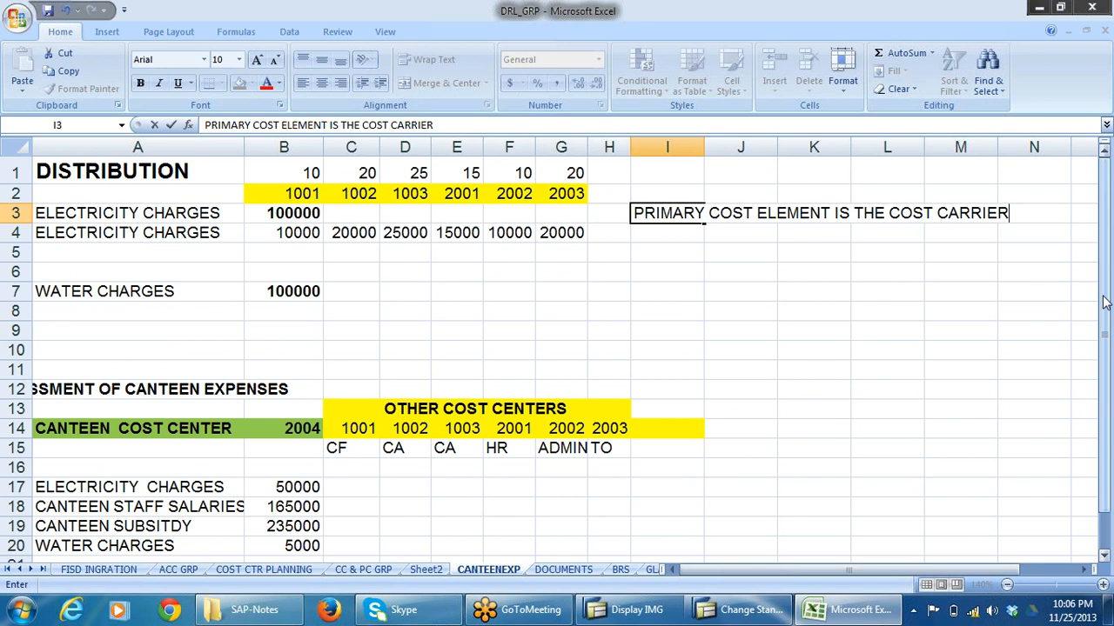
{"action": "left_click", "coordinate": [906, 365]}
Copy the cost carrier note from I3 to J22 in the EXPENSES FOR CANTEEN row.
{"action": "scroll", "coordinate": [906, 365], "scroll_direction": "down", "scroll_amount": 1}
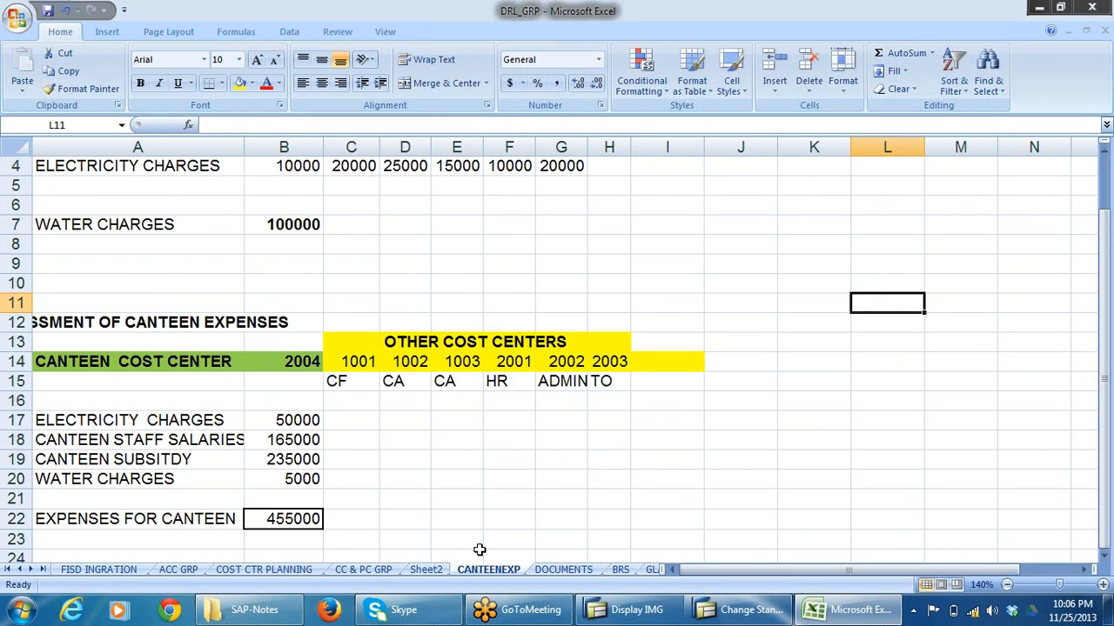
{"action": "scroll", "coordinate": [480, 534], "scroll_direction": "down", "scroll_amount": 1}
{"action": "scroll", "coordinate": [979, 286], "scroll_direction": "up", "scroll_amount": 2}
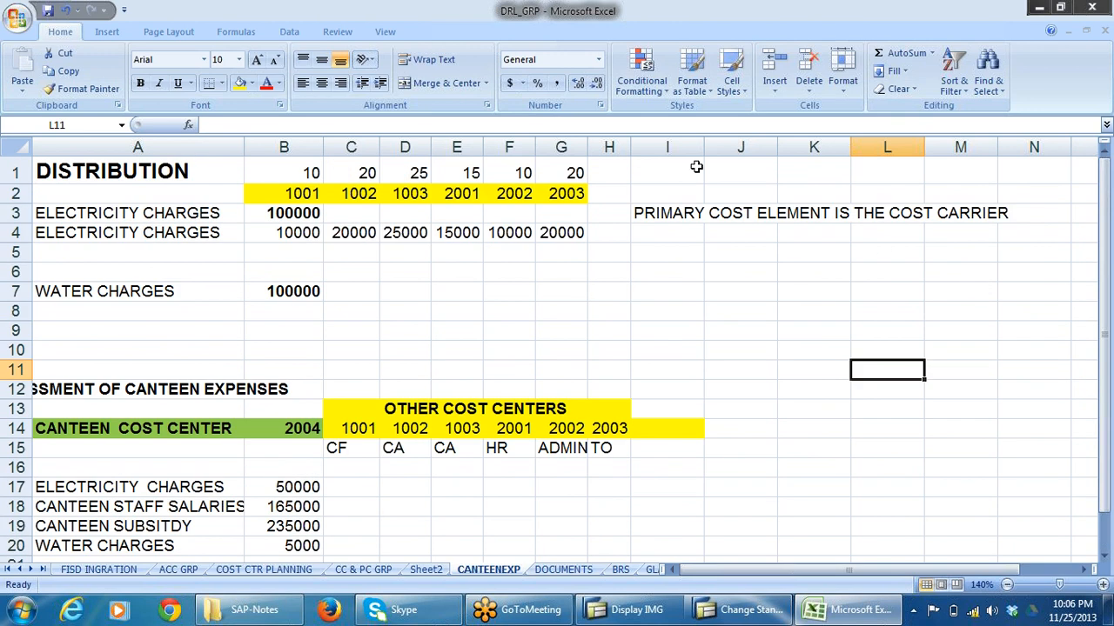
{"action": "left_click", "coordinate": [675, 217]}
{"action": "key", "text": "ctrl+c"}
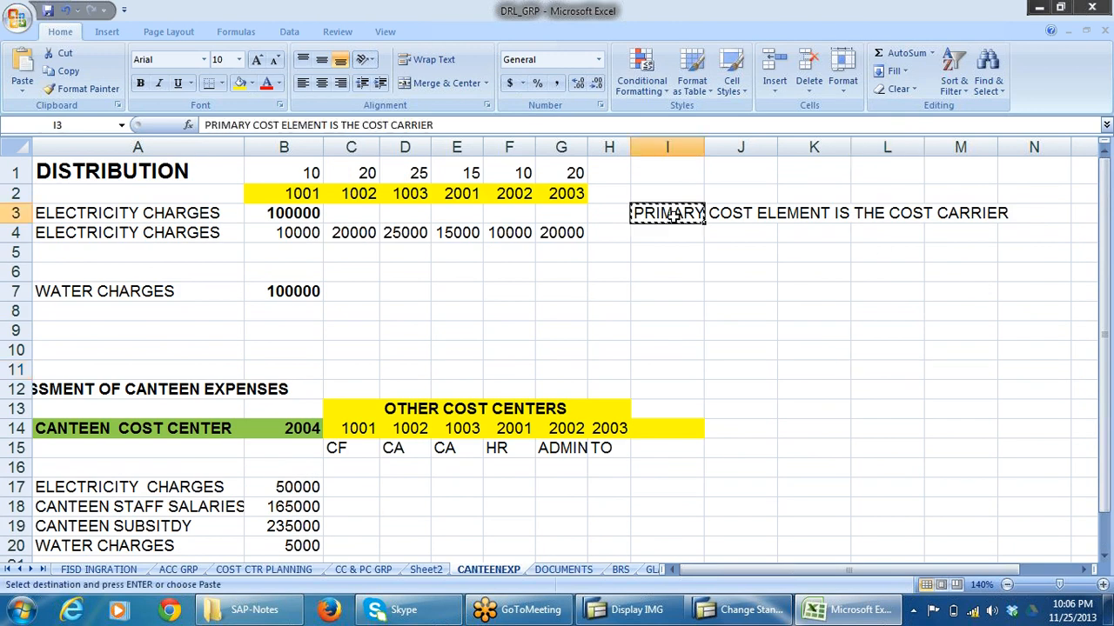
{"action": "scroll", "coordinate": [885, 350], "scroll_direction": "down", "scroll_amount": 2}
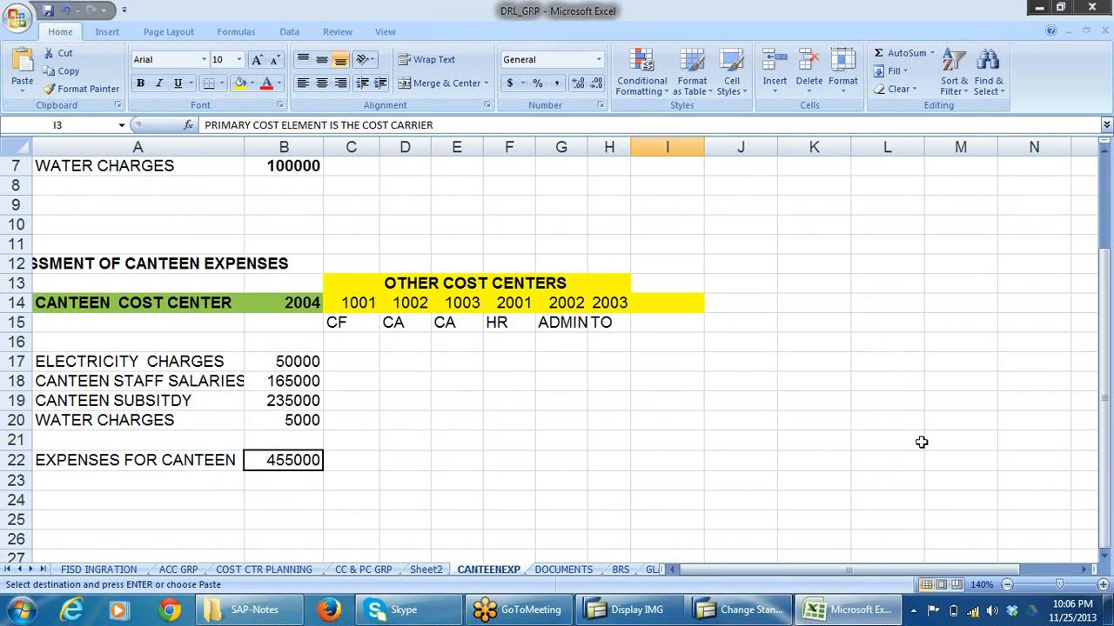
{"action": "left_click", "coordinate": [763, 468]}
{"action": "key", "text": "ctrl+v"}
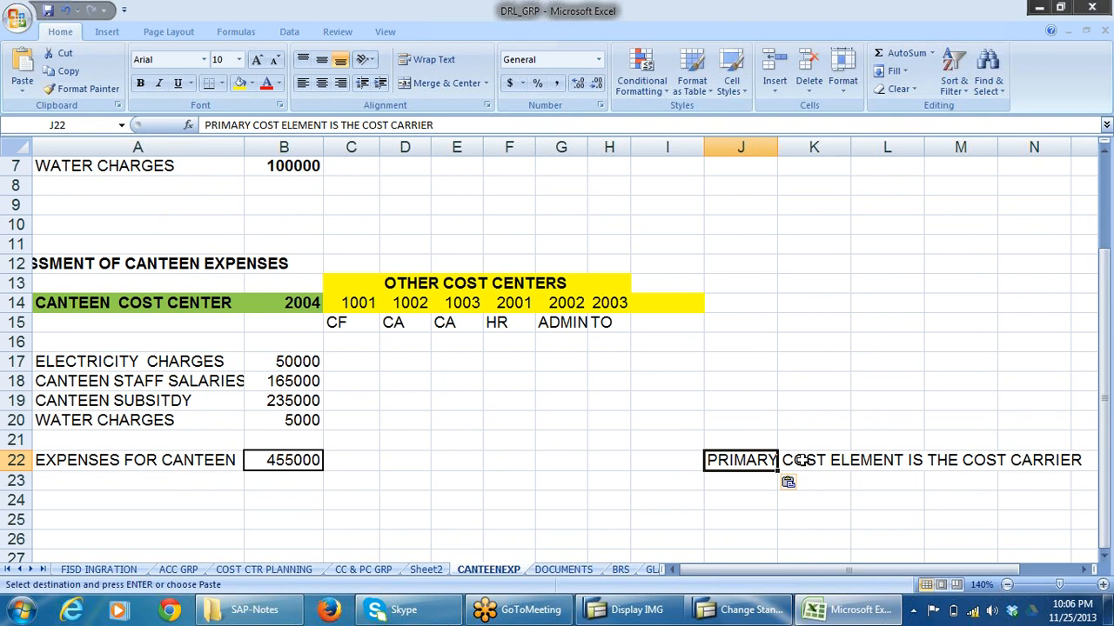
{"action": "left_click", "coordinate": [832, 478]}
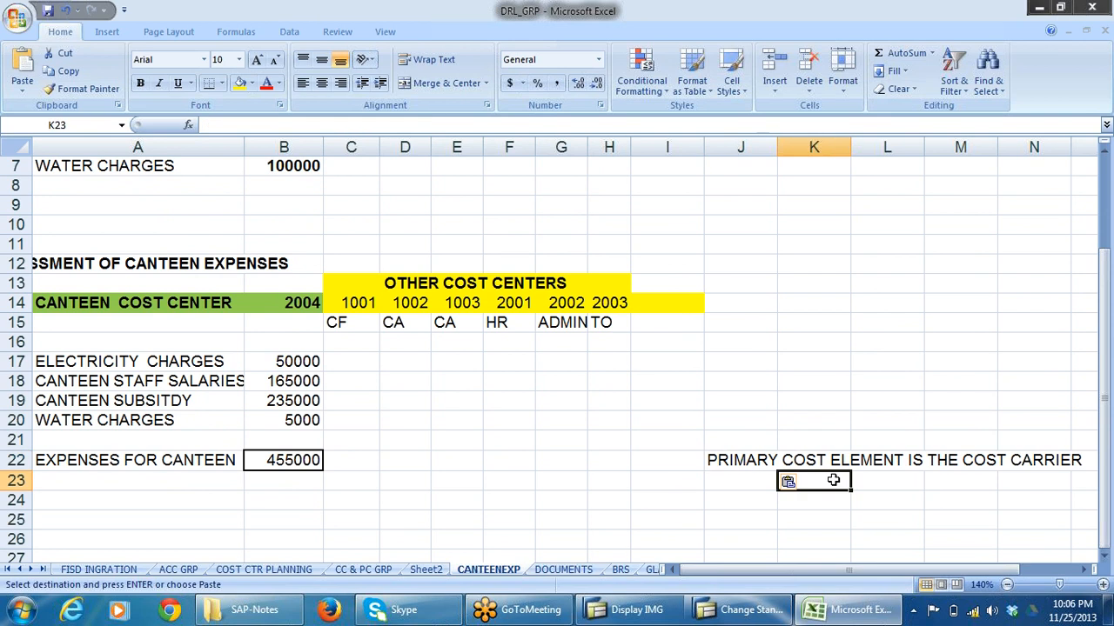
Change the note in J22 to read "SECONDARY COST ELEMENT IS THE COST CARRIER".
{"action": "left_click", "coordinate": [758, 464]}
{"action": "key", "text": "Escape"}
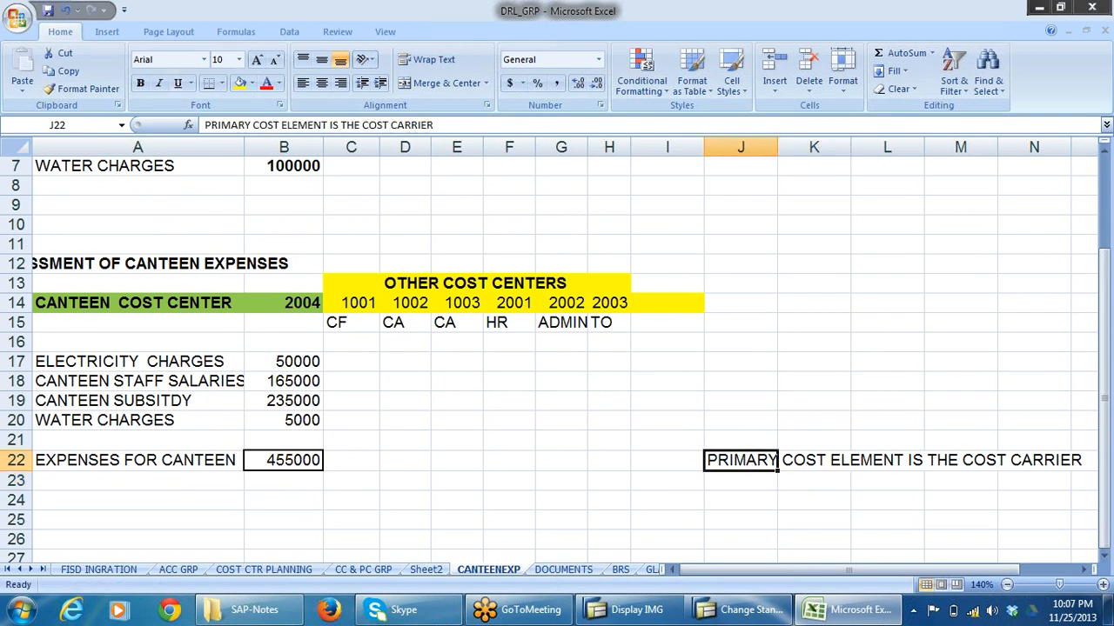
{"action": "left_click", "coordinate": [247, 126]}
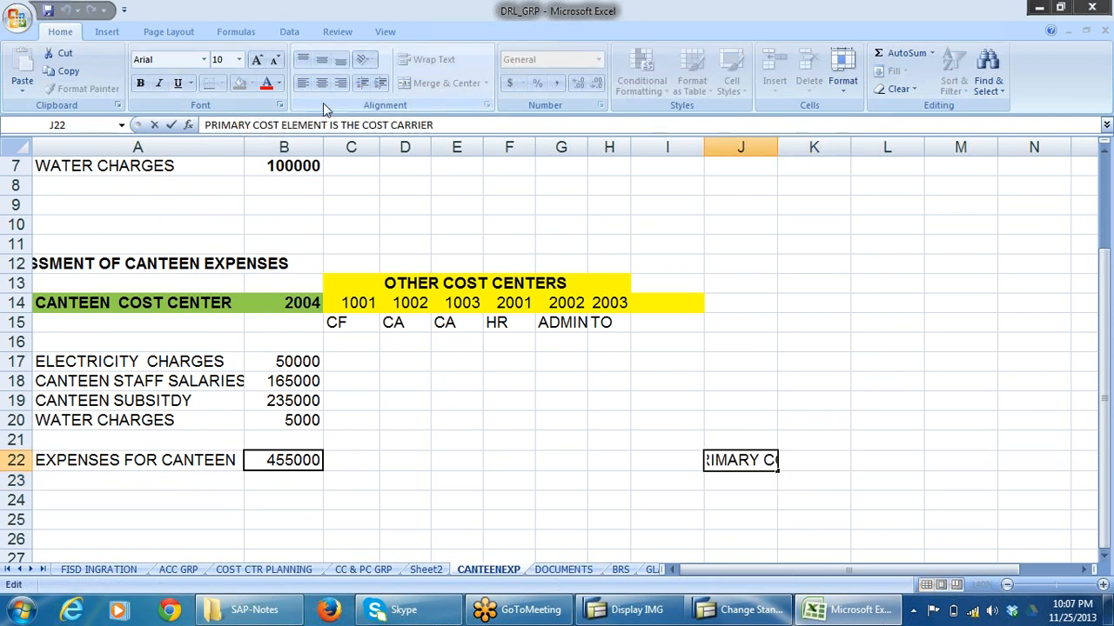
{"action": "key", "text": "BackSpace"}
{"action": "key", "text": "BackSpace"}
{"action": "key", "text": "BackSpace"}
{"action": "key", "text": "BackSpace"}
{"action": "key", "text": "BackSpace"}
{"action": "key", "text": "BackSpace"}
{"action": "key", "text": "BackSpace"}
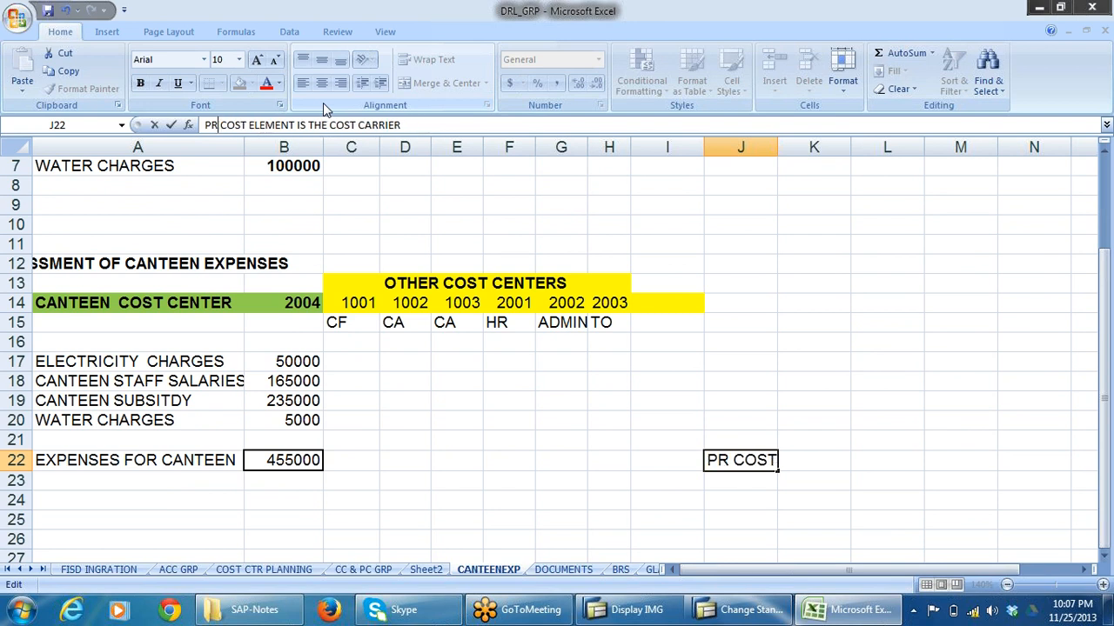
{"action": "type", "text": "SECOND"}
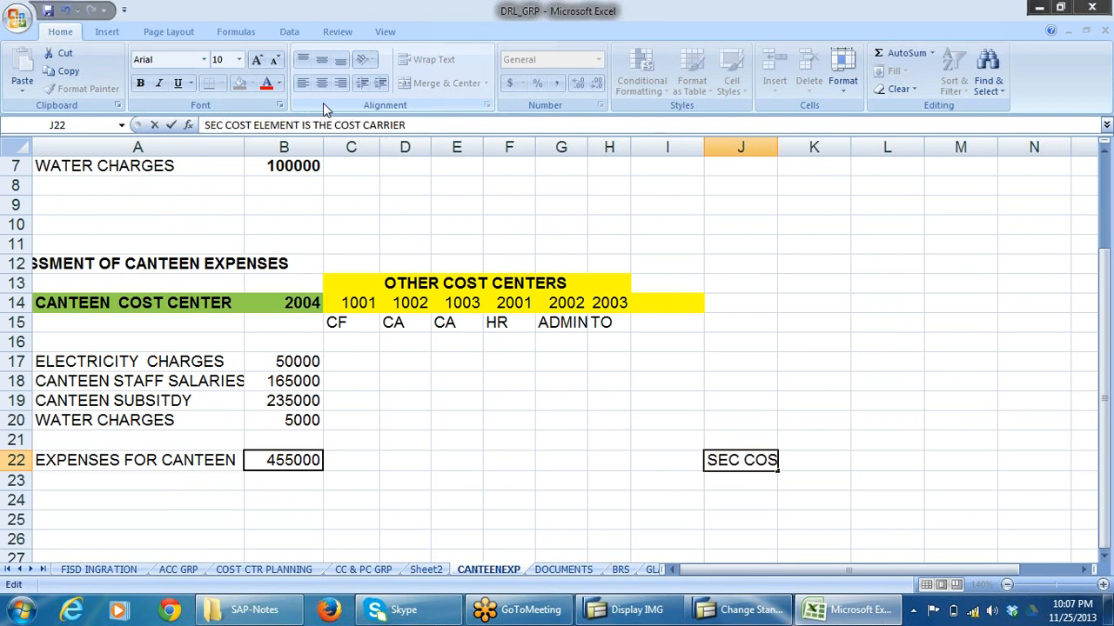
{"action": "type", "text": "ARY"}
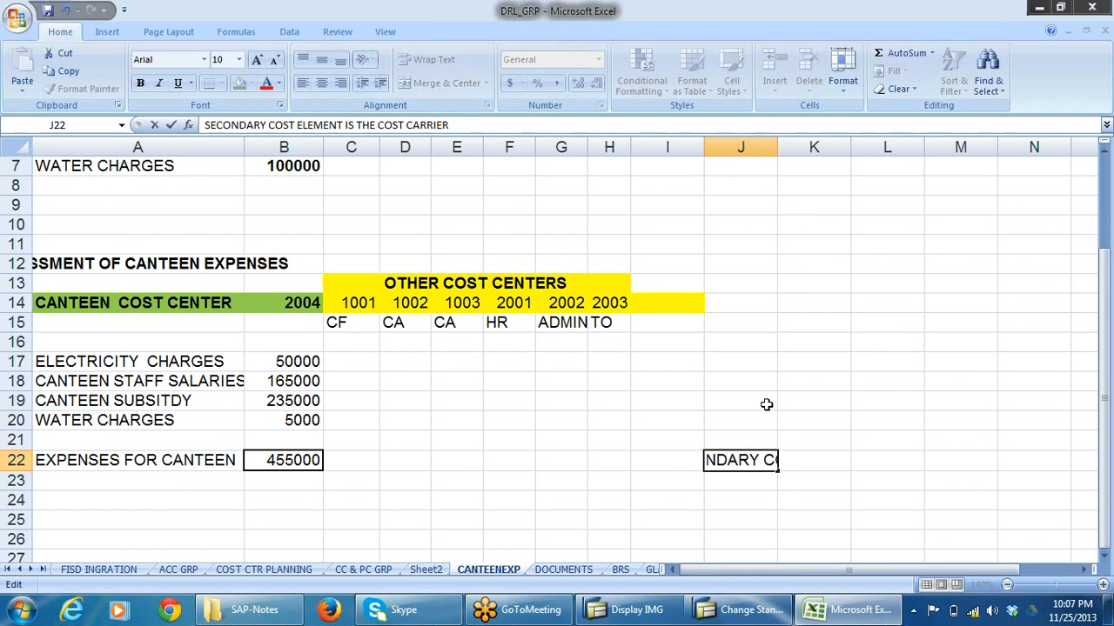
{"action": "left_click", "coordinate": [757, 400]}
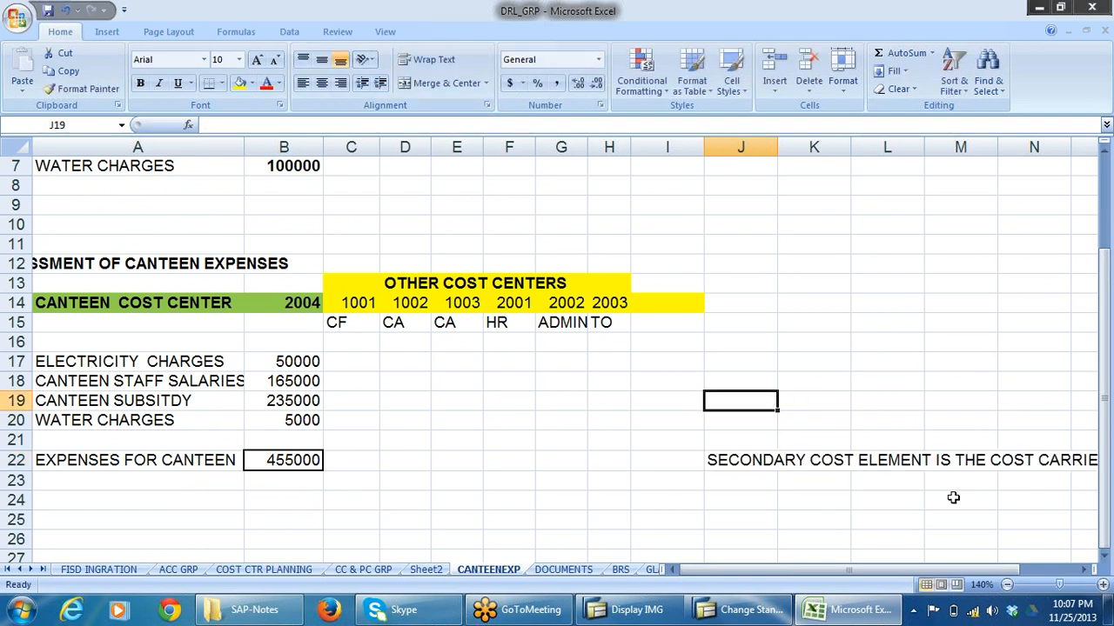
{"action": "left_click_drag", "start_coordinate": [762, 463], "coordinate": [931, 465]}
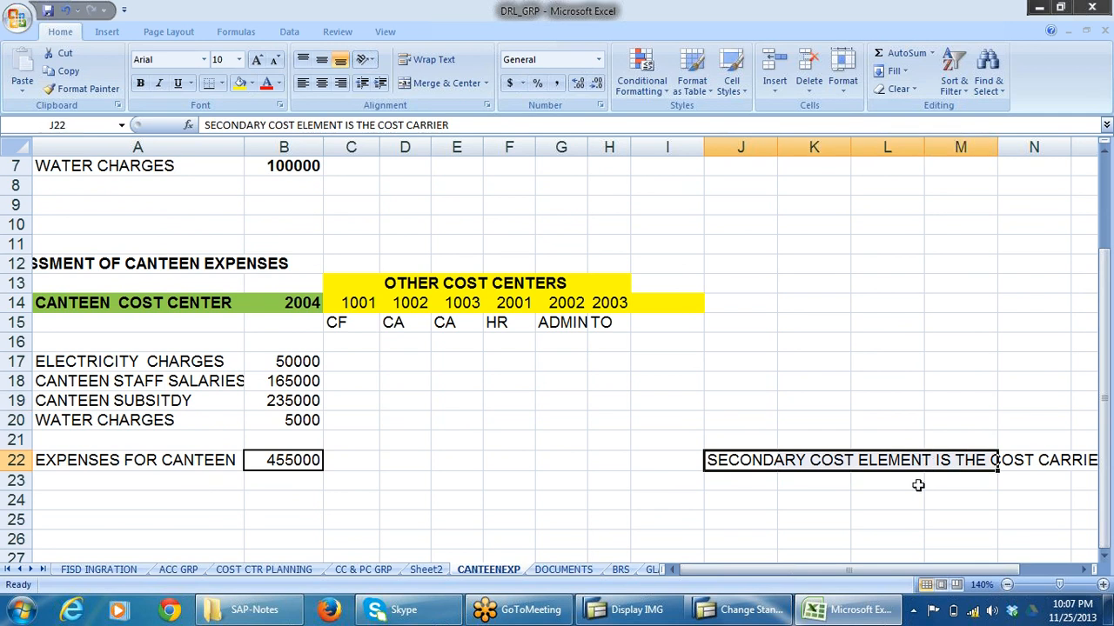
{"action": "left_click", "coordinate": [297, 461]}
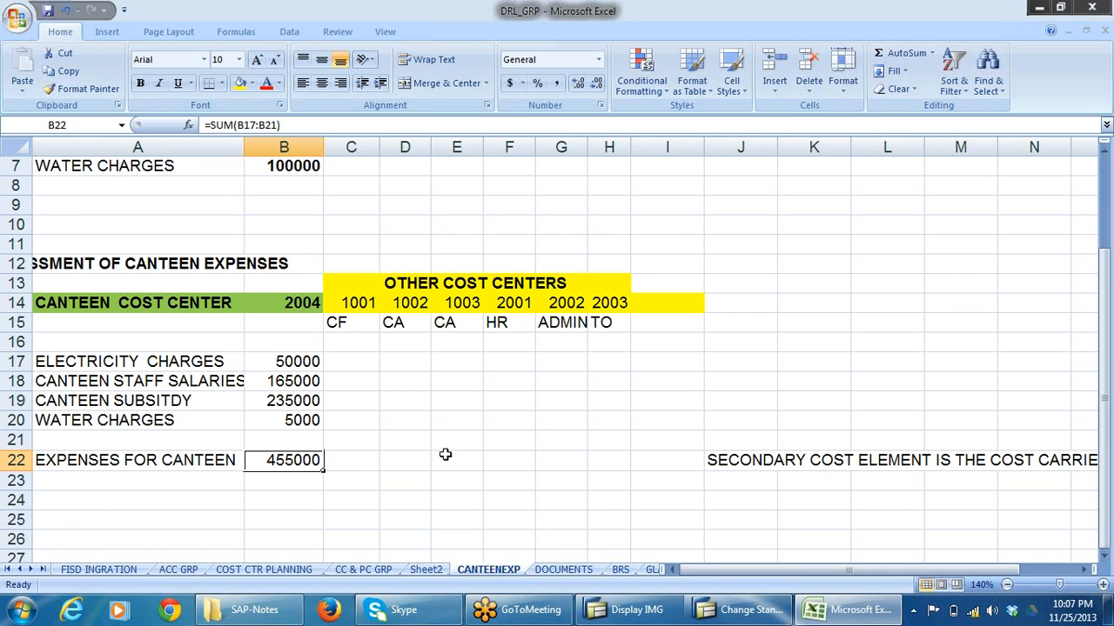
Switch to SAP, exit cost center group maintenance, and go to the Assessment activities under Period-End Closing in the Display IMG window.
{"action": "key", "text": "alt+Tab"}
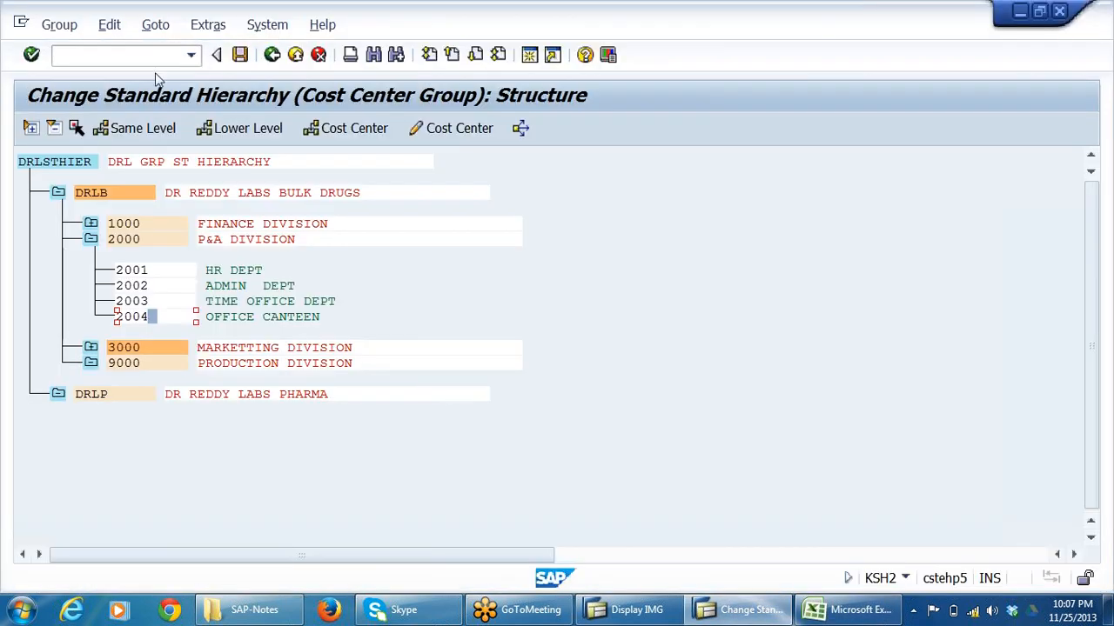
{"action": "left_click", "coordinate": [271, 54]}
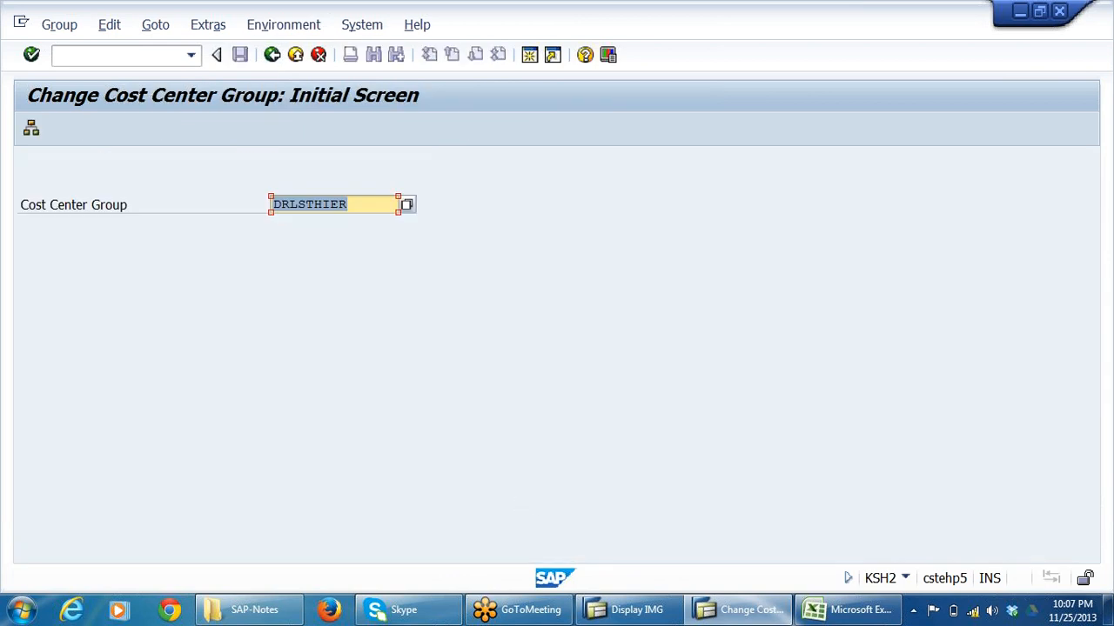
{"action": "left_click", "coordinate": [270, 55]}
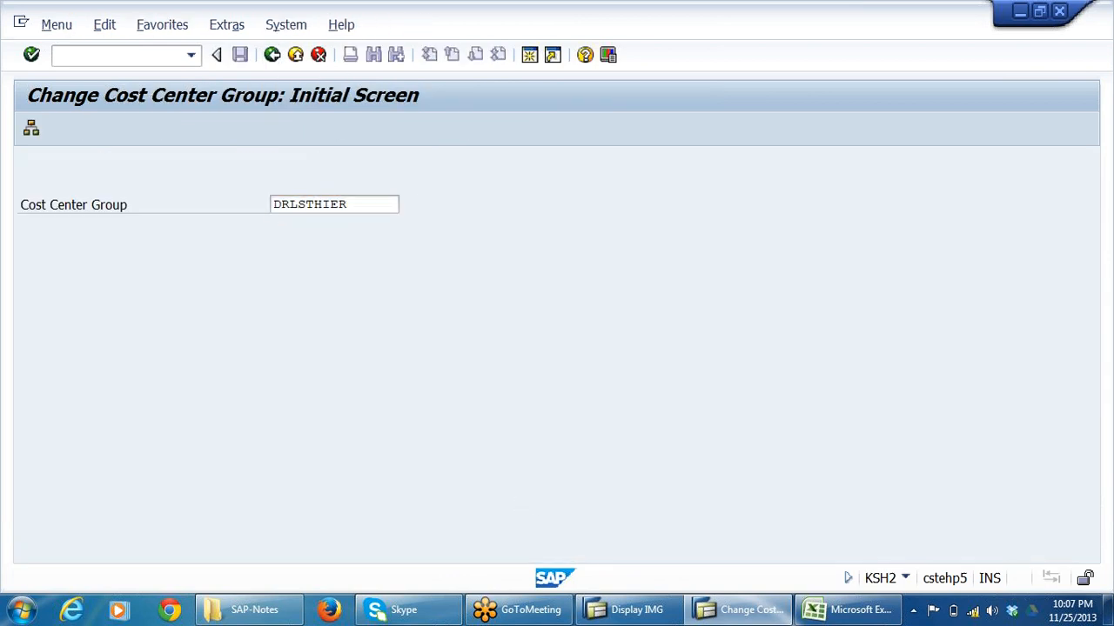
{"action": "left_click", "coordinate": [637, 611]}
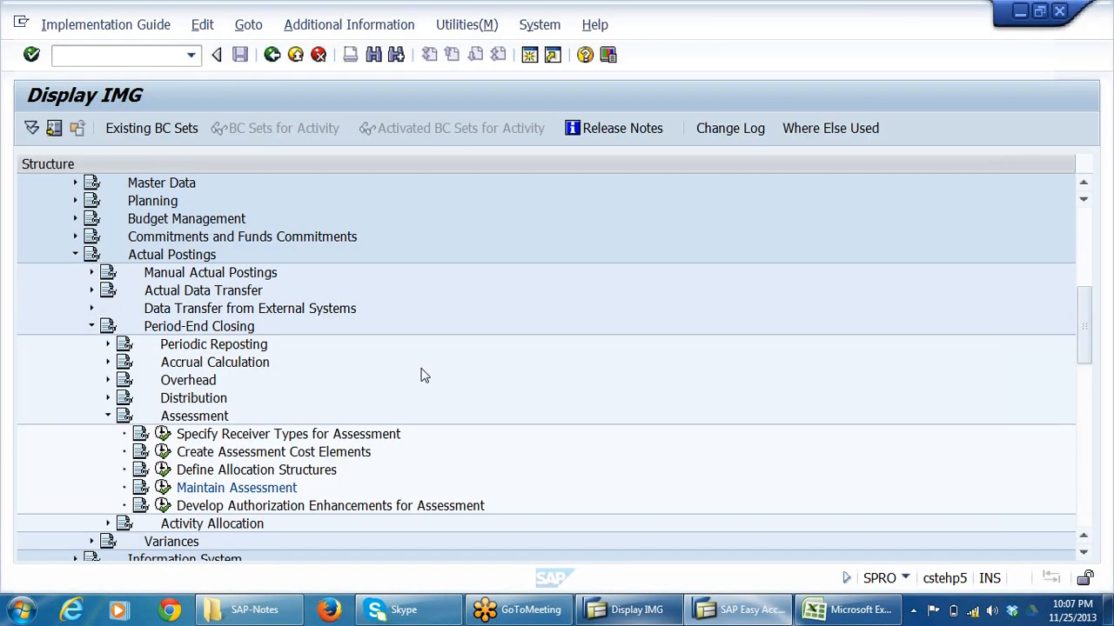
{"action": "scroll", "coordinate": [442, 372], "scroll_direction": "down", "scroll_amount": 3}
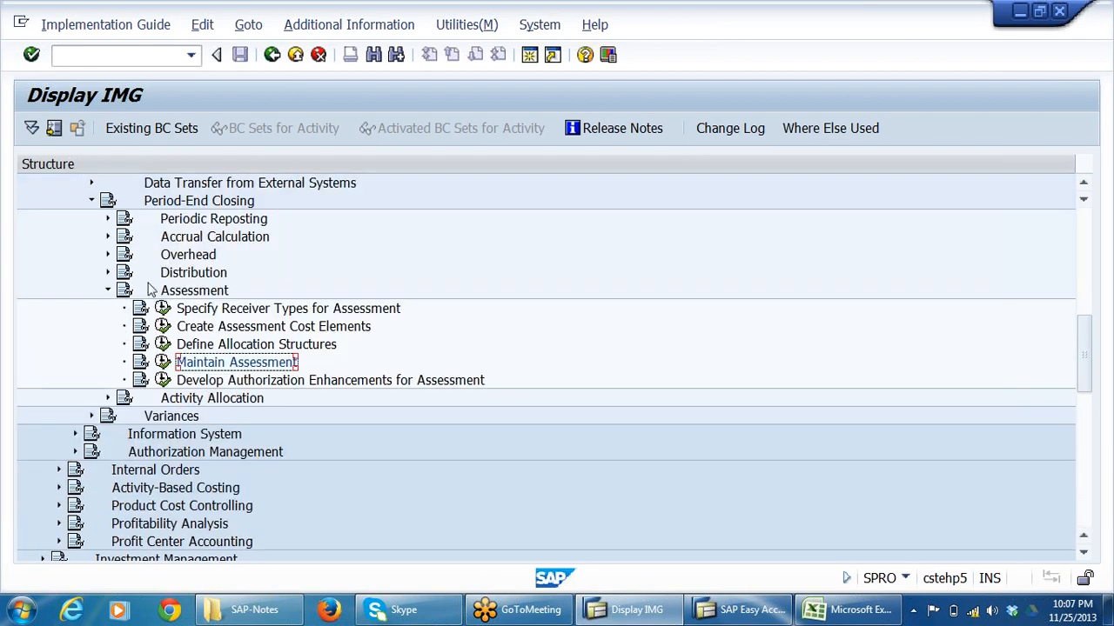
Trace the IMG path from Assessment through Period-End Closing and Actual Postings up to Cost Center Accounting.
{"action": "left_click", "coordinate": [202, 293]}
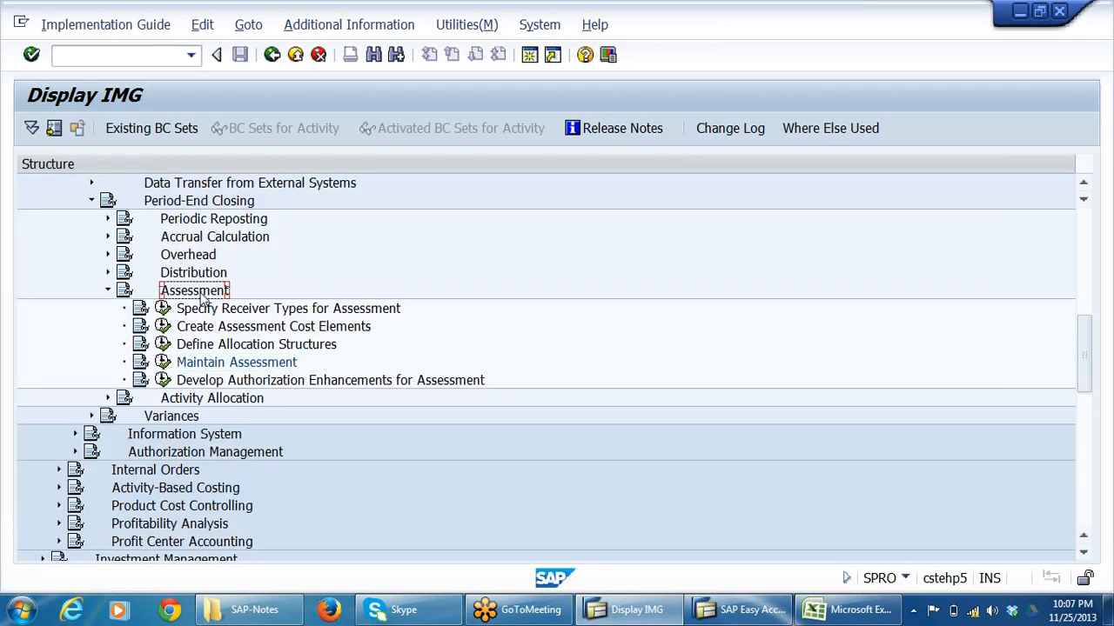
{"action": "left_click", "coordinate": [212, 203]}
{"action": "scroll", "coordinate": [418, 348], "scroll_direction": "up", "scroll_amount": 5}
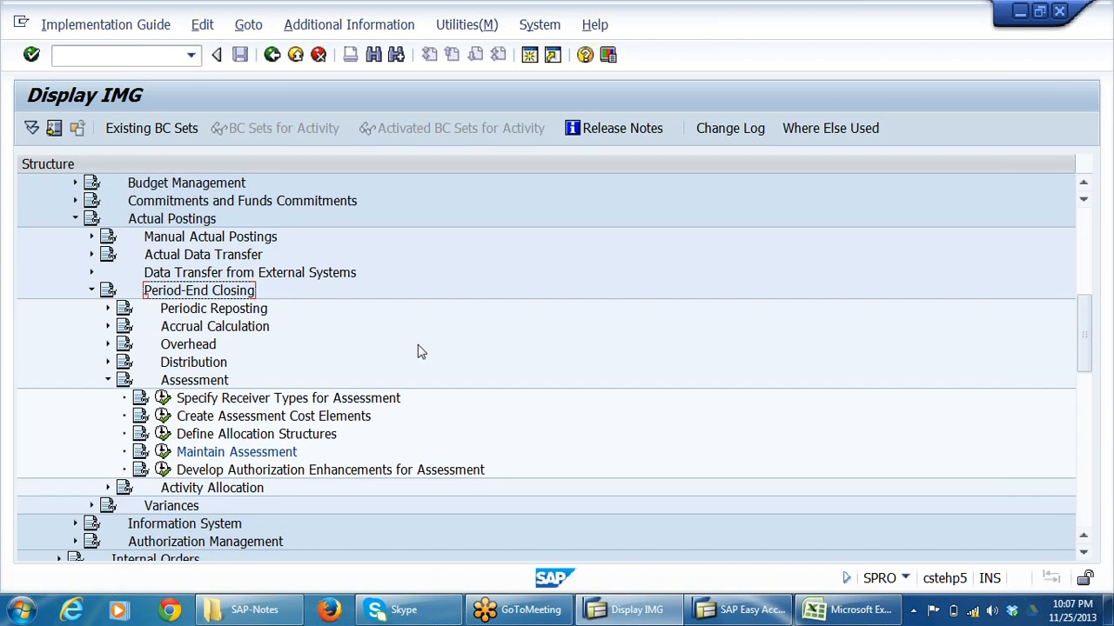
{"action": "left_click", "coordinate": [193, 273]}
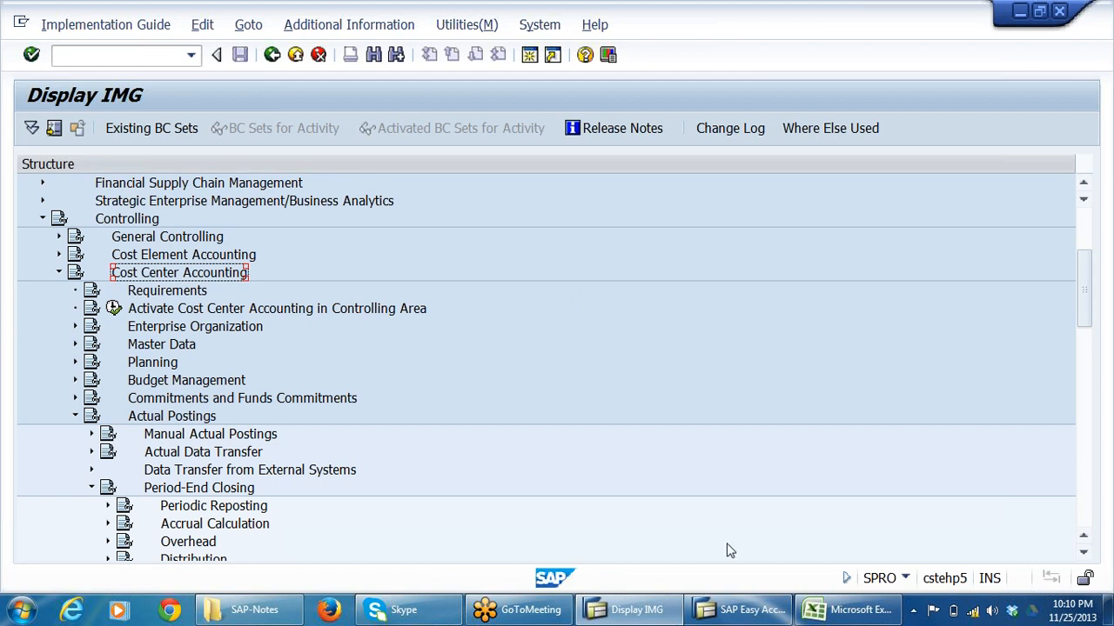
Switch to Excel and examine the canteen expenses in B17:B20, their total in B22 and the receiving cost centers 1001 to 2003.
{"action": "left_click", "coordinate": [842, 612]}
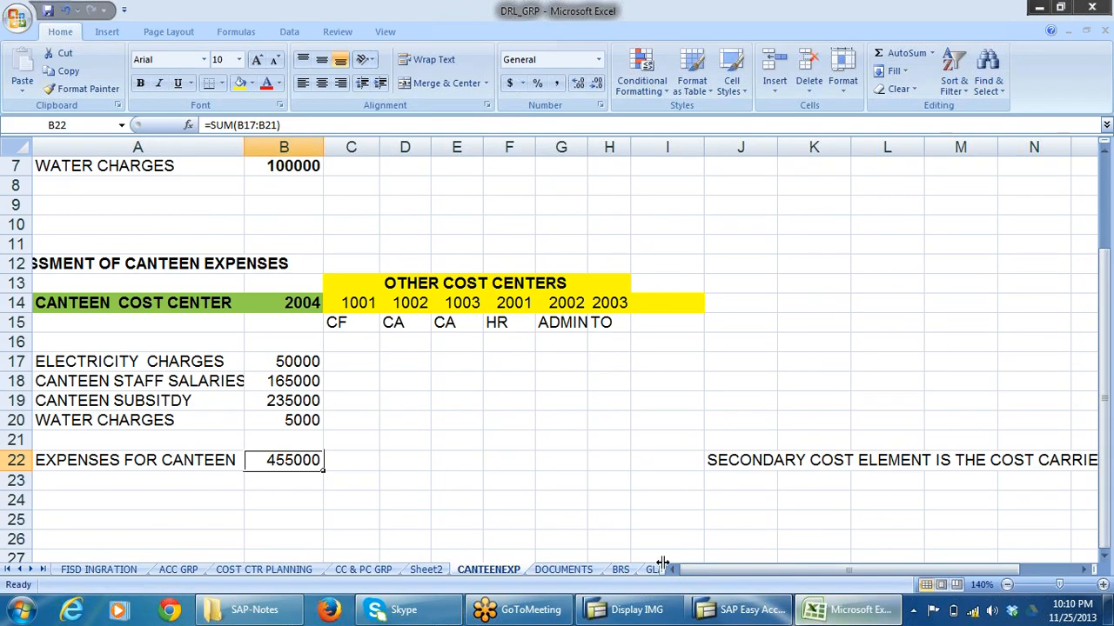
{"action": "left_click", "coordinate": [387, 491]}
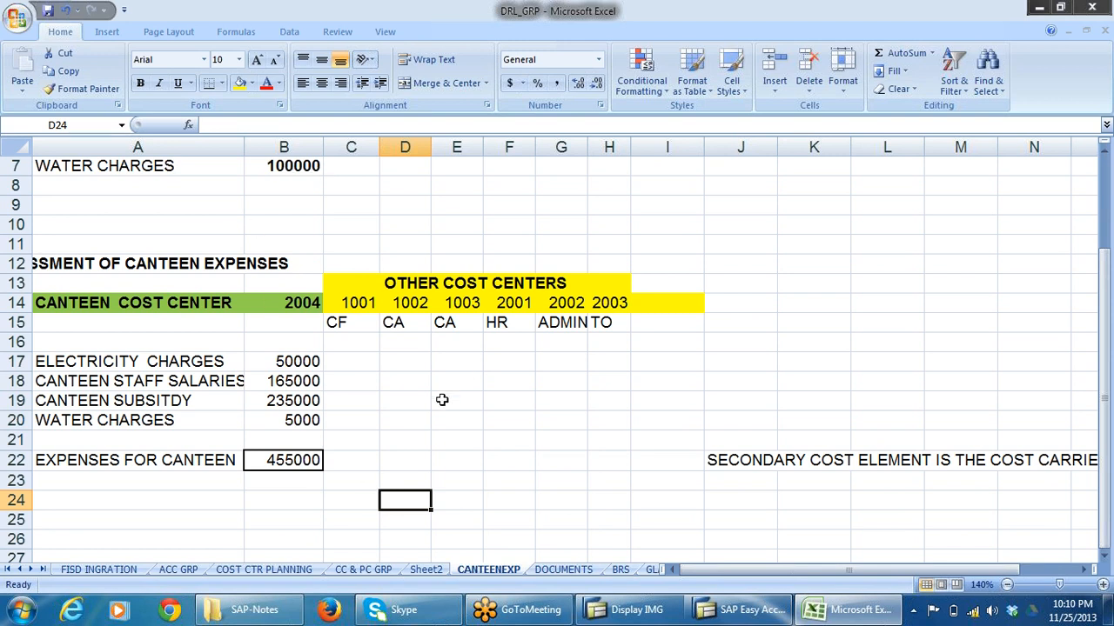
{"action": "left_click", "coordinate": [287, 464]}
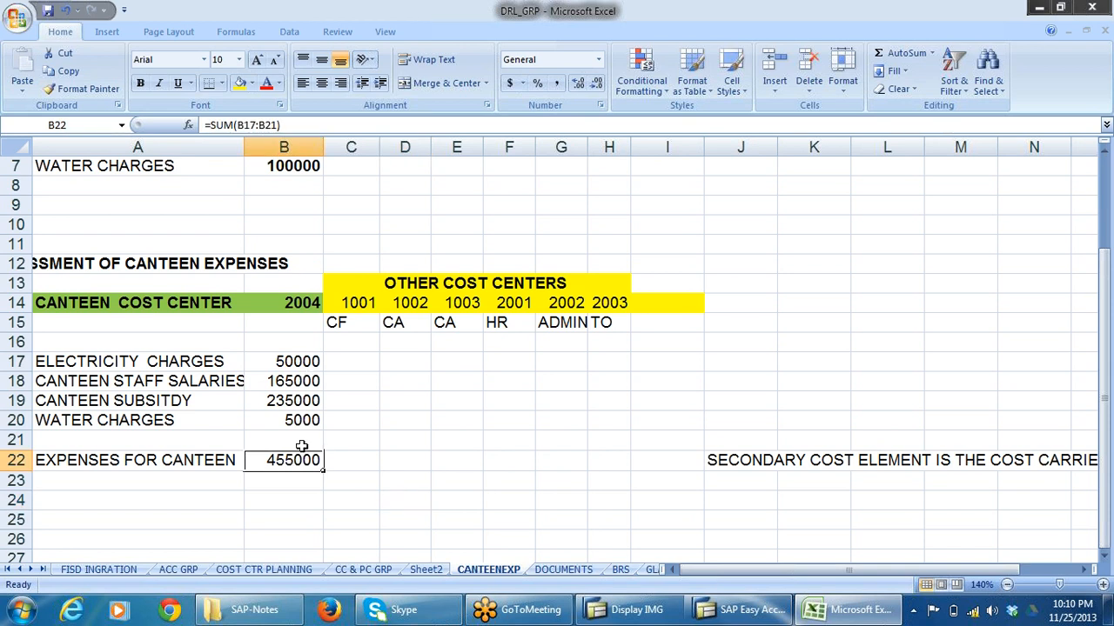
{"action": "left_click_drag", "start_coordinate": [348, 459], "coordinate": [633, 459]}
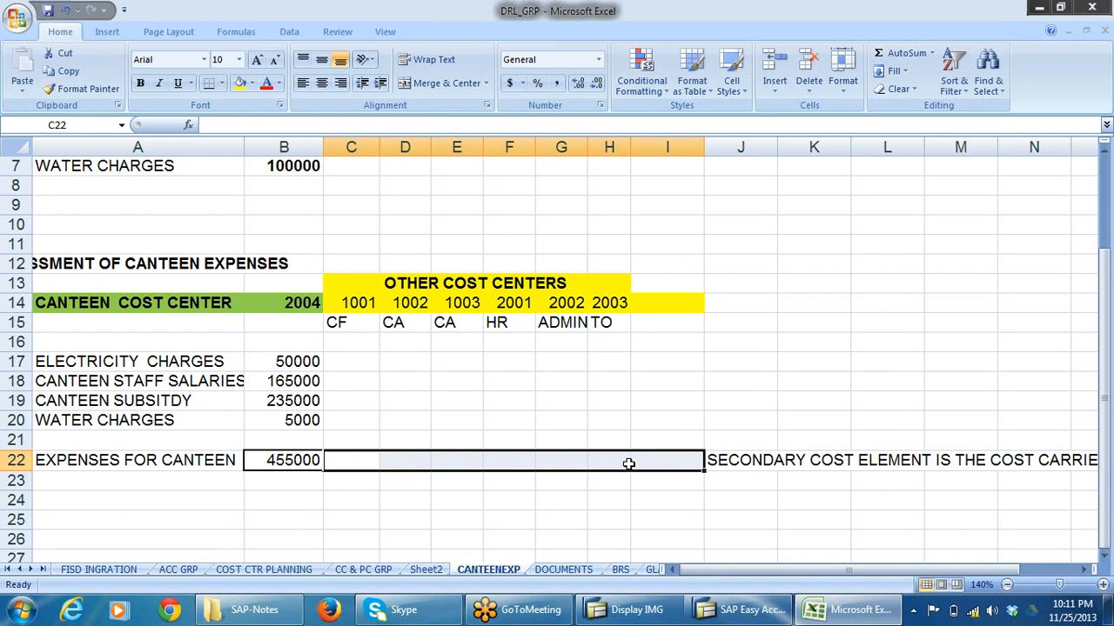
{"action": "left_click_drag", "start_coordinate": [292, 365], "coordinate": [290, 425]}
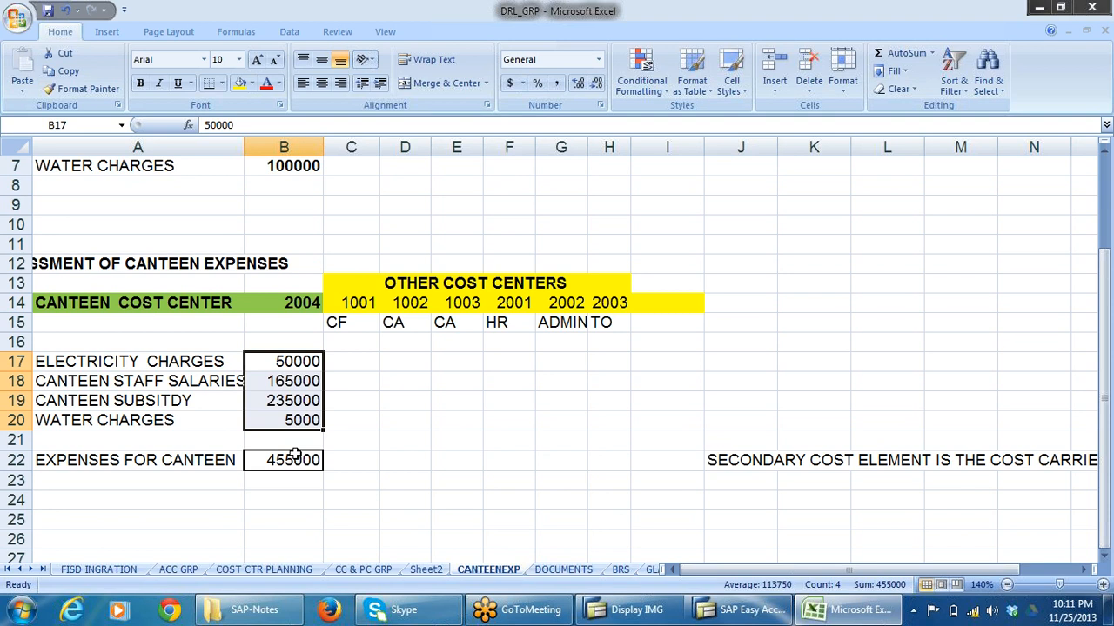
{"action": "left_click", "coordinate": [350, 344]}
{"action": "left_click", "coordinate": [384, 343]}
{"action": "left_click", "coordinate": [456, 344]}
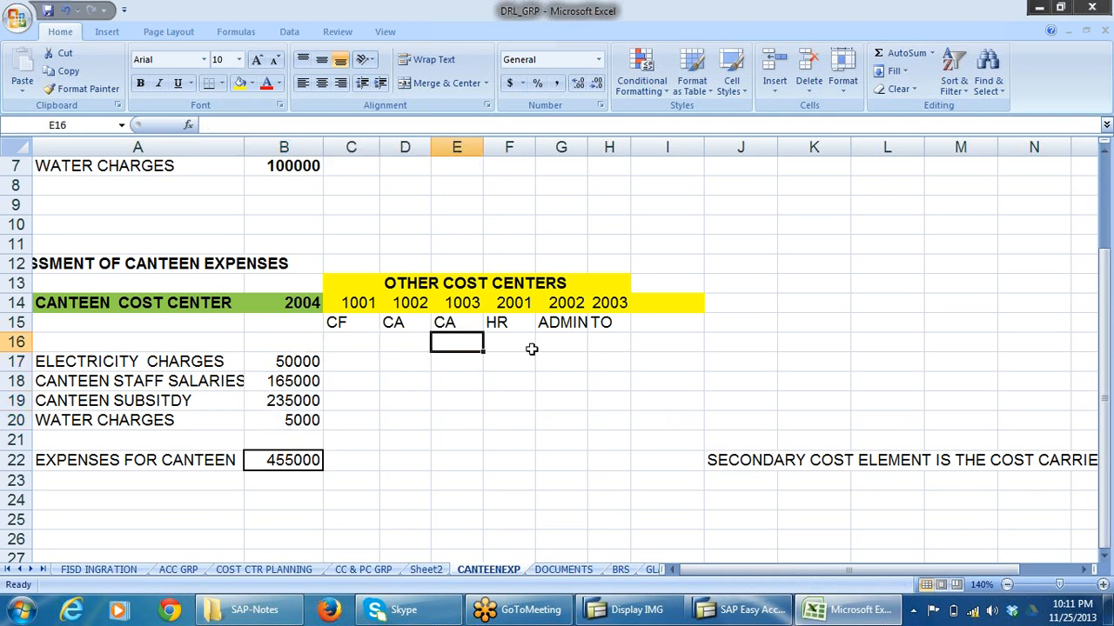
{"action": "left_click", "coordinate": [532, 348]}
{"action": "left_click", "coordinate": [565, 348]}
{"action": "left_click", "coordinate": [614, 346]}
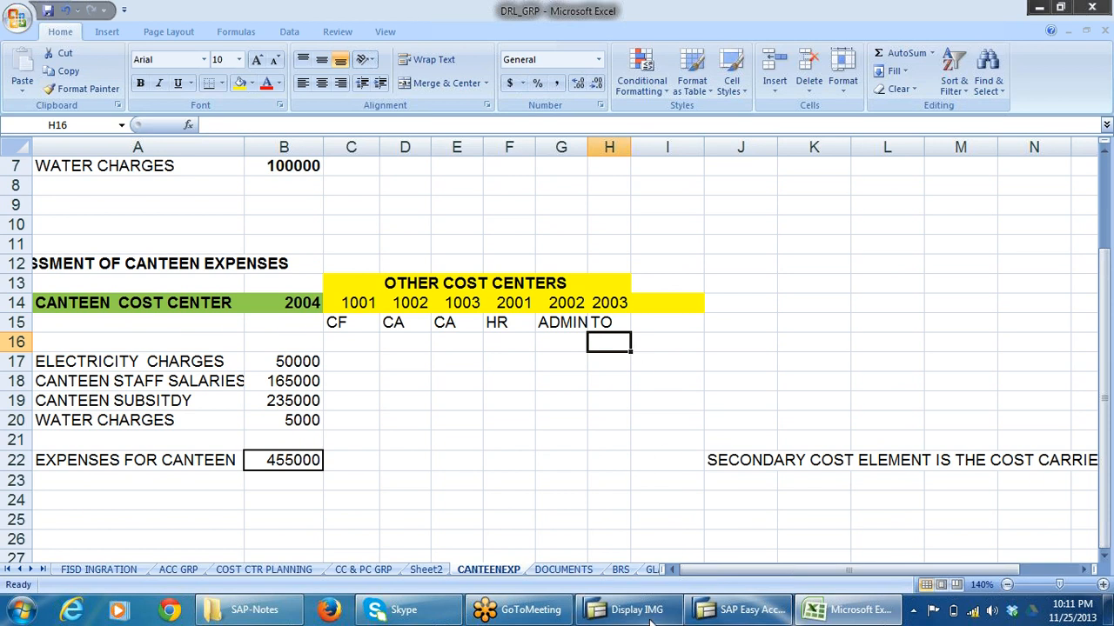
Switch to SAP and select the Assessment node under Period-End Closing in Display IMG.
{"action": "mouse_move", "coordinate": [648, 614]}
{"action": "left_click", "coordinate": [670, 522]}
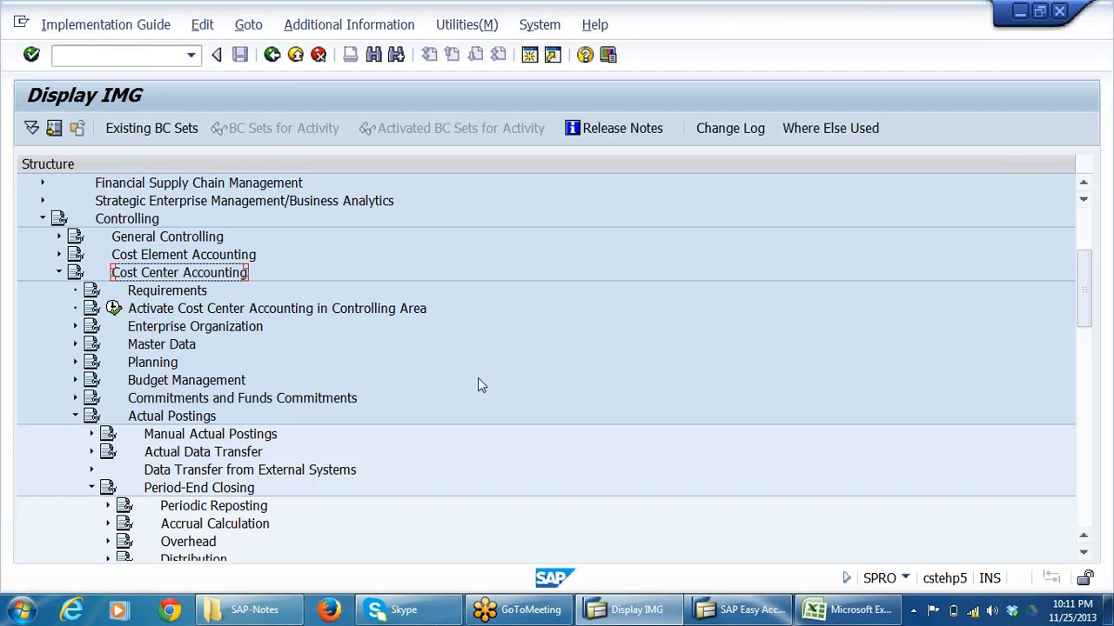
{"action": "scroll", "coordinate": [478, 381], "scroll_direction": "down", "scroll_amount": 2}
{"action": "scroll", "coordinate": [461, 387], "scroll_direction": "down", "scroll_amount": 1}
{"action": "scroll", "coordinate": [460, 387], "scroll_direction": "down", "scroll_amount": 1}
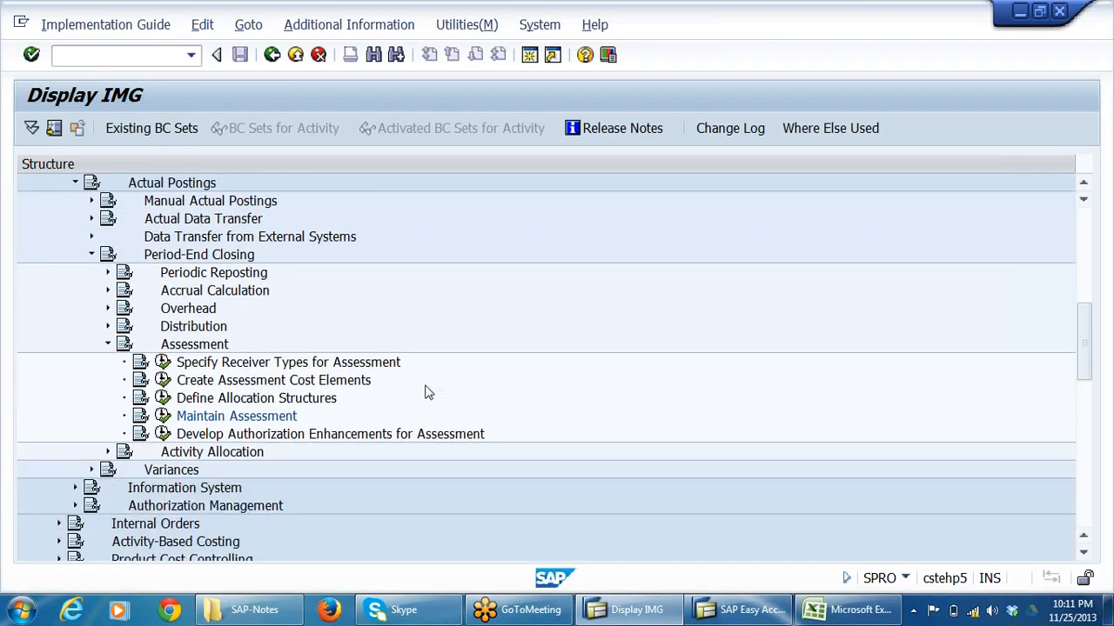
{"action": "left_click", "coordinate": [223, 344]}
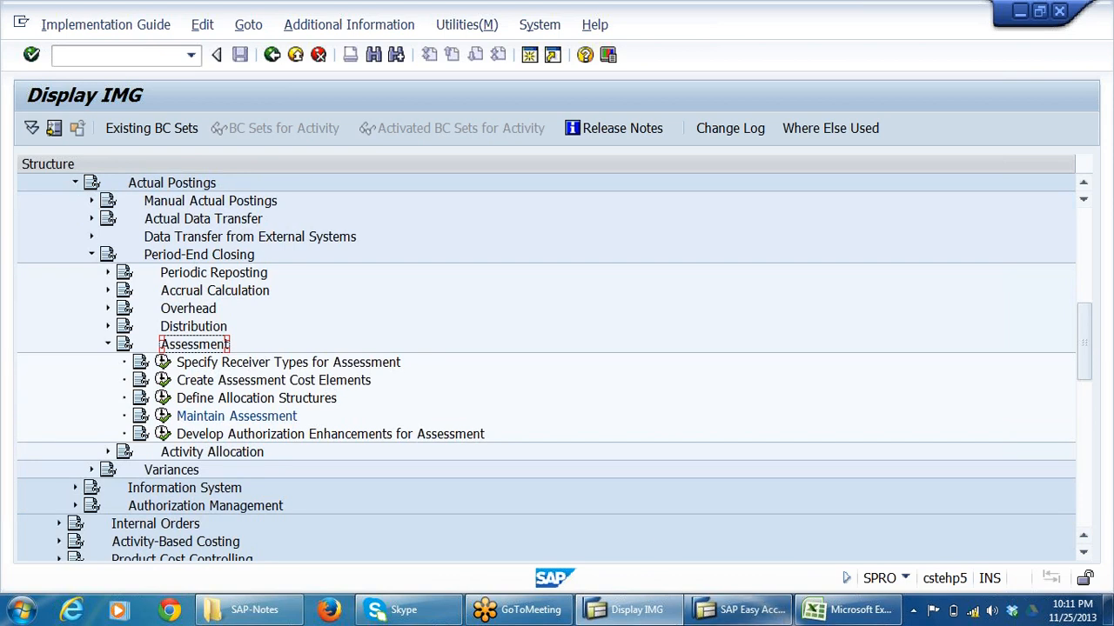
Return to Excel and examine the department labels beneath receiving cost centers 1001 and 1002 in row 15.
{"action": "left_click", "coordinate": [840, 613]}
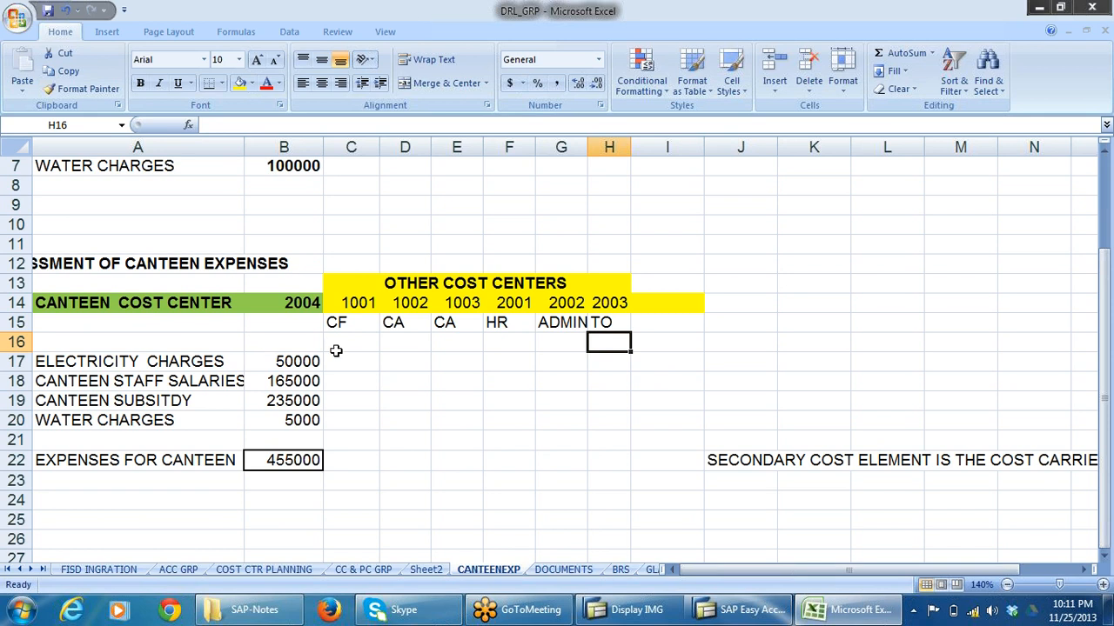
{"action": "left_click", "coordinate": [355, 321]}
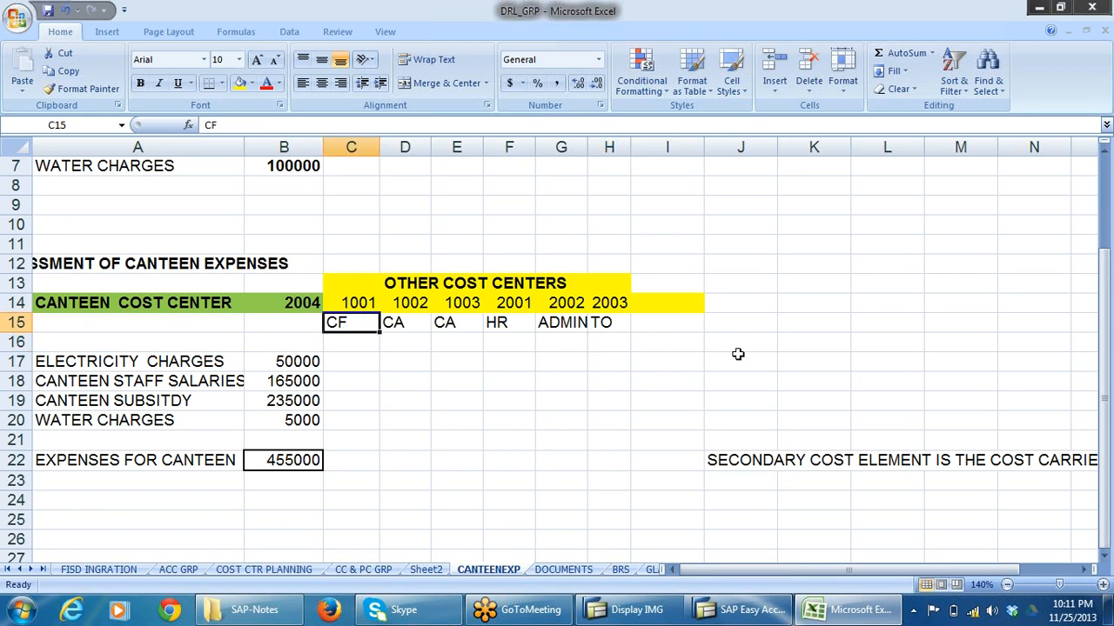
{"action": "left_click", "coordinate": [428, 322]}
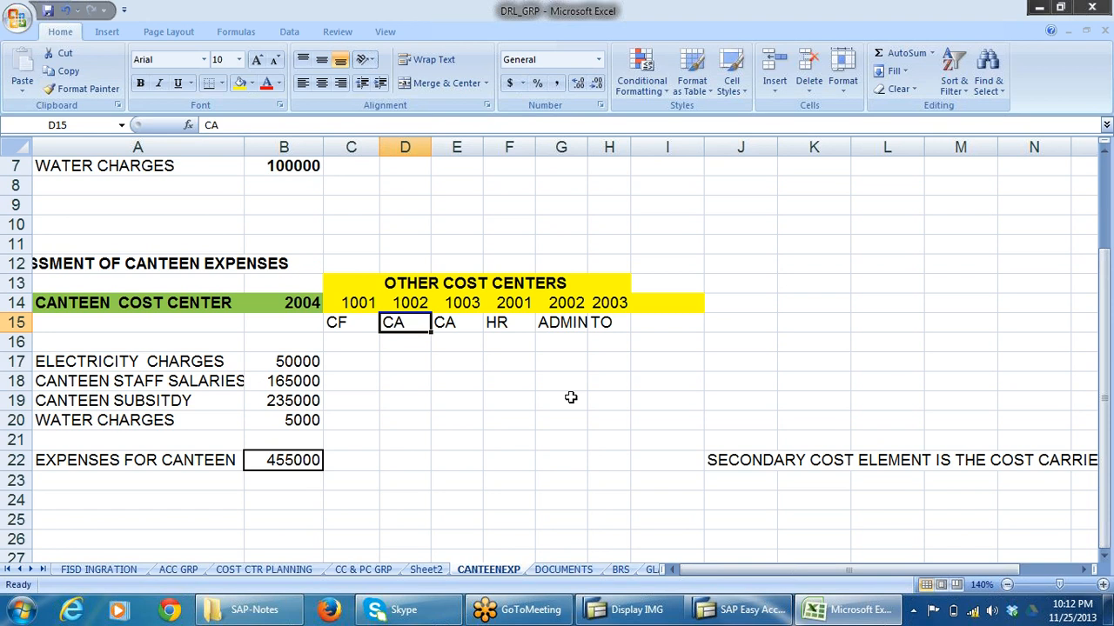
{"action": "left_click", "coordinate": [489, 418]}
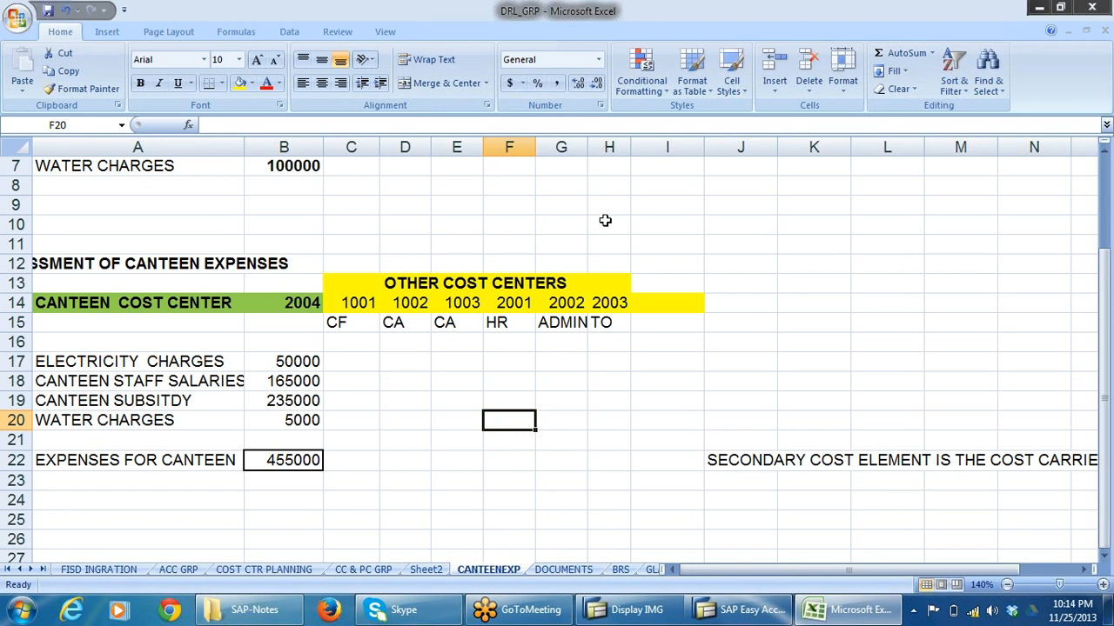
Compare assessing the canteen total in B22 with allocating the individual expenses in B17:B20 across the other cost centers, as in the DISTRIBUTION section.
{"action": "left_click", "coordinate": [300, 372]}
{"action": "left_click_drag", "start_coordinate": [300, 373], "coordinate": [300, 420]}
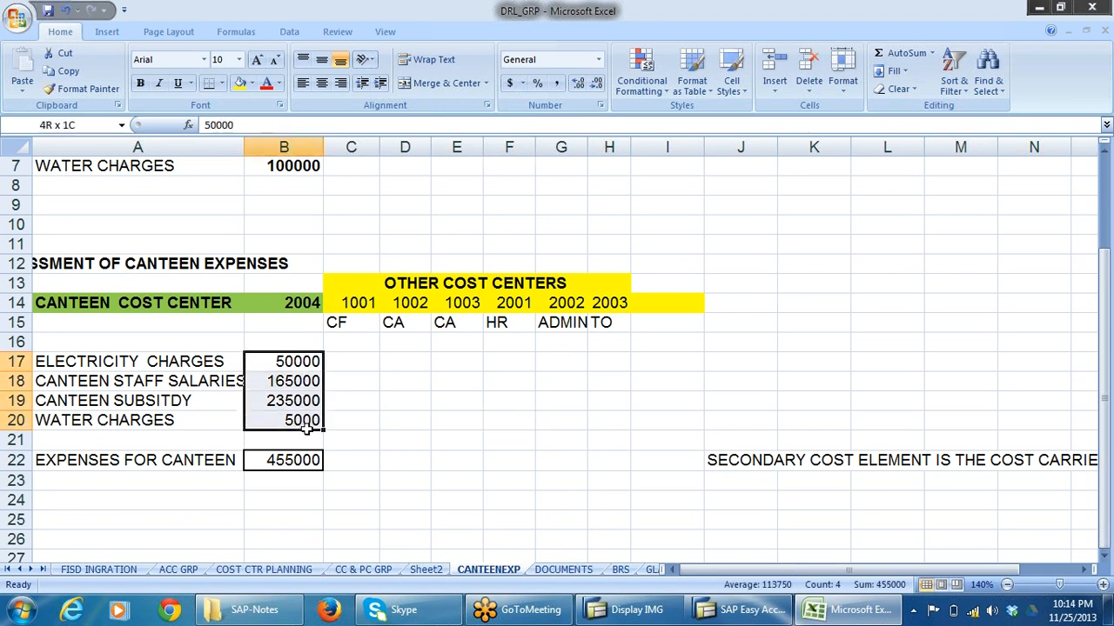
{"action": "left_click", "coordinate": [297, 478]}
{"action": "left_click", "coordinate": [296, 463]}
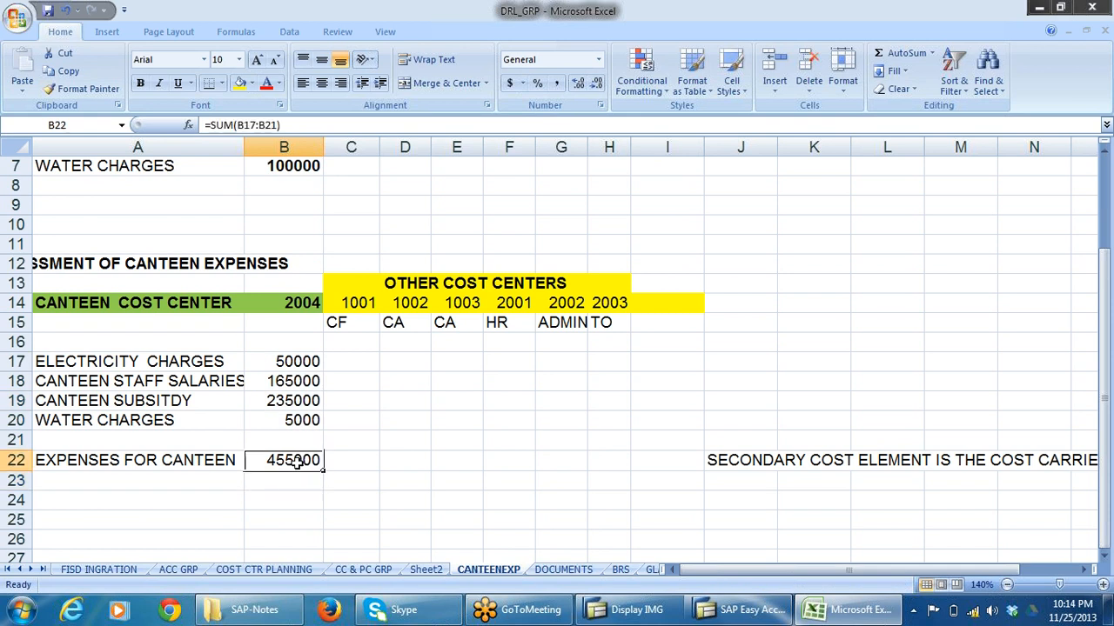
{"action": "left_click", "coordinate": [352, 459]}
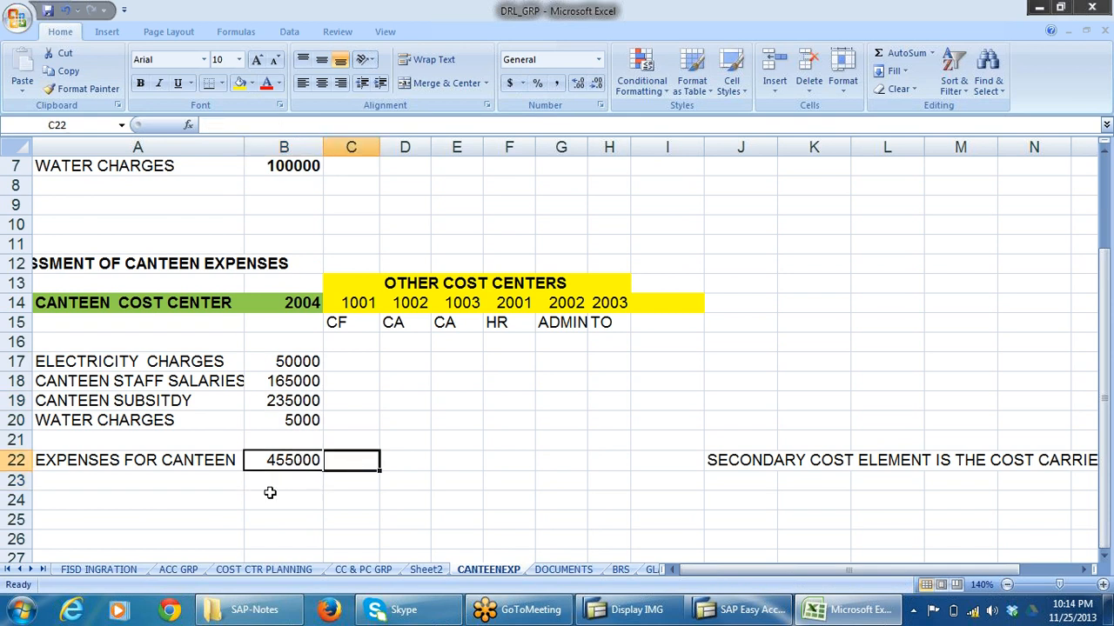
{"action": "left_click_drag", "start_coordinate": [346, 460], "coordinate": [639, 460]}
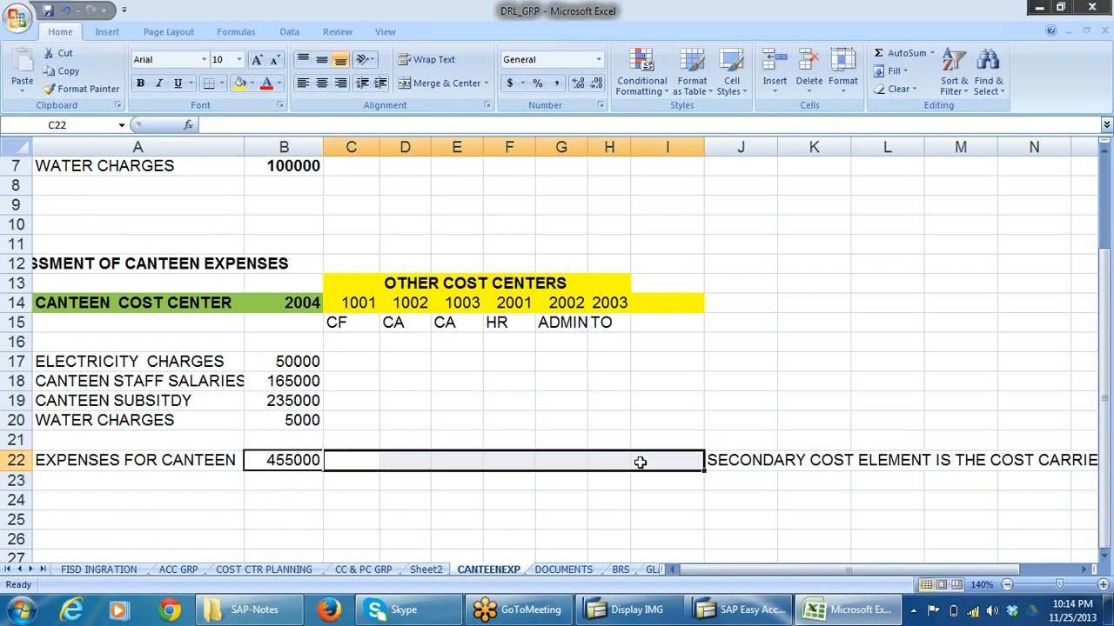
{"action": "left_click_drag", "start_coordinate": [296, 360], "coordinate": [304, 421]}
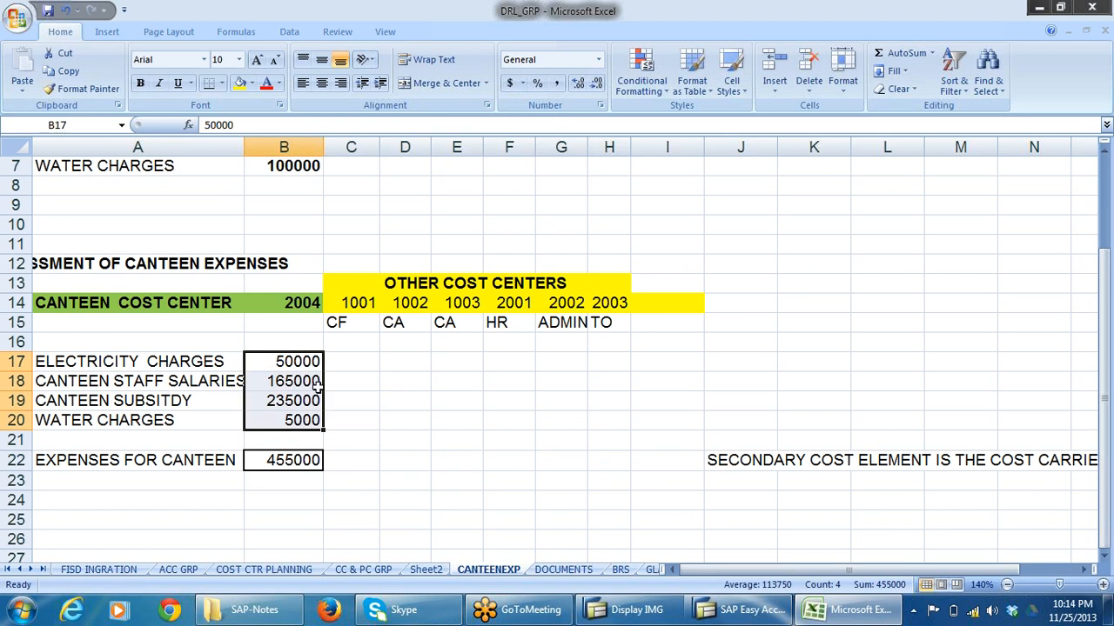
{"action": "left_click_drag", "start_coordinate": [333, 376], "coordinate": [646, 377]}
{"action": "scroll", "coordinate": [499, 439], "scroll_direction": "up", "scroll_amount": 2}
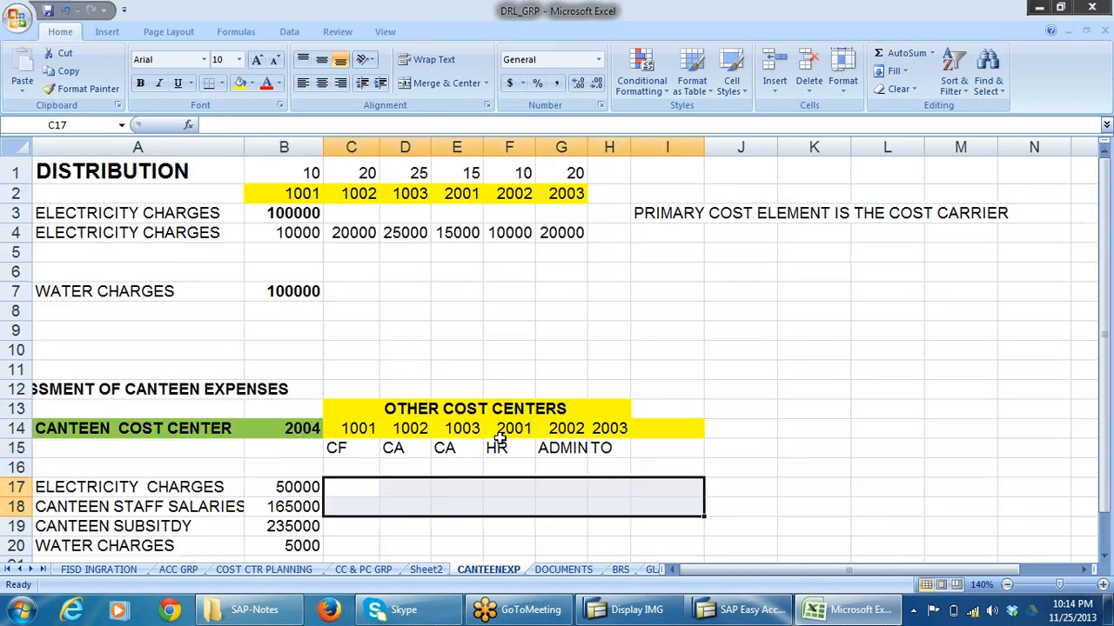
{"action": "left_click", "coordinate": [151, 275]}
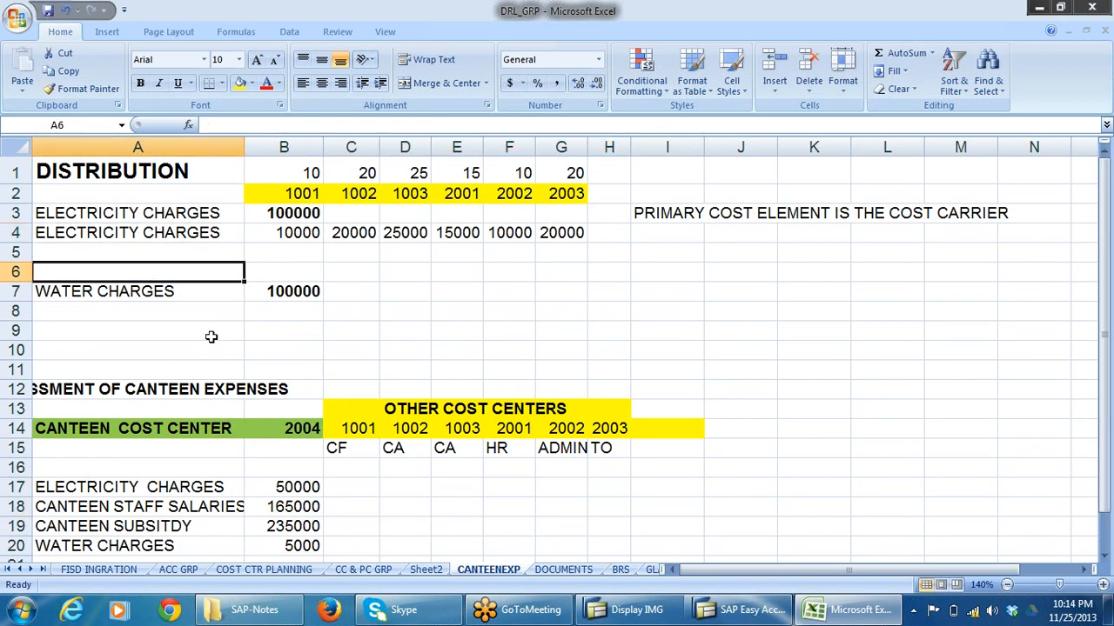
Switch to SAP and select the Create Assessment Cost Elements activity under Assessment.
{"action": "key", "text": "alt+Tab"}
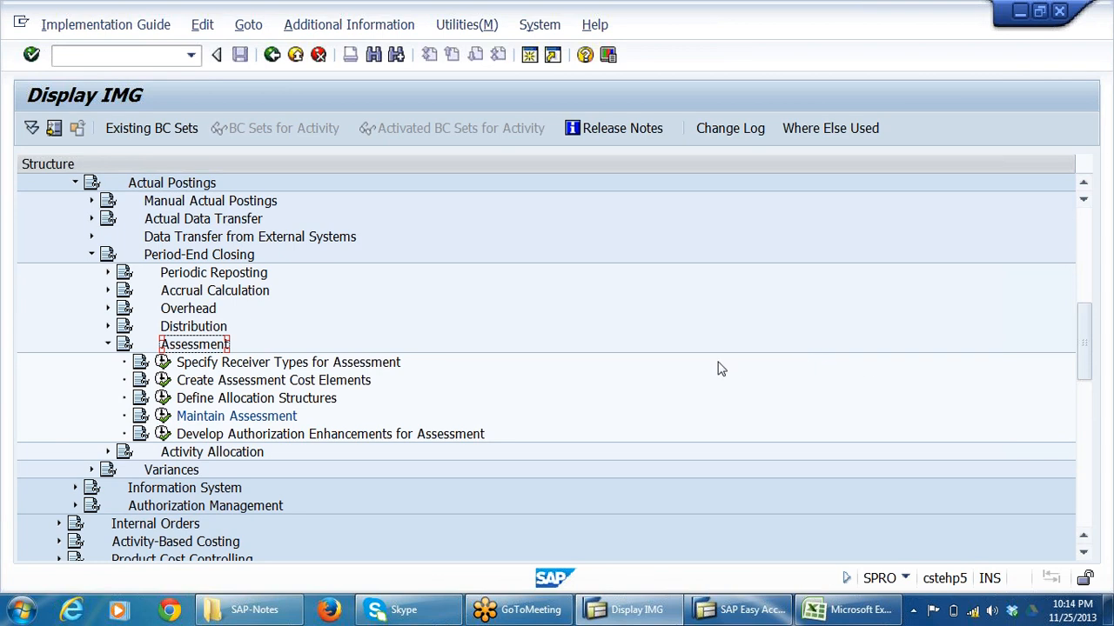
{"action": "left_click", "coordinate": [214, 383]}
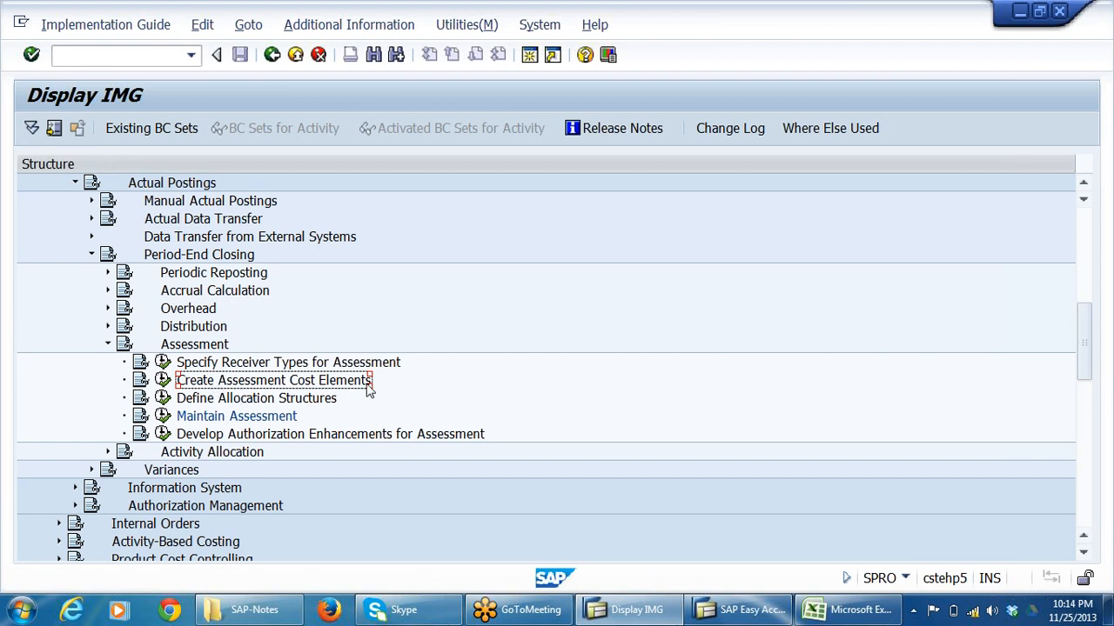
Return to Excel and insert a new, narrower column B between the expense names and the amounts on the CANTEENEXP sheet.
{"action": "key", "text": "alt+Tab"}
{"action": "scroll", "coordinate": [366, 384], "scroll_direction": "down", "scroll_amount": 2}
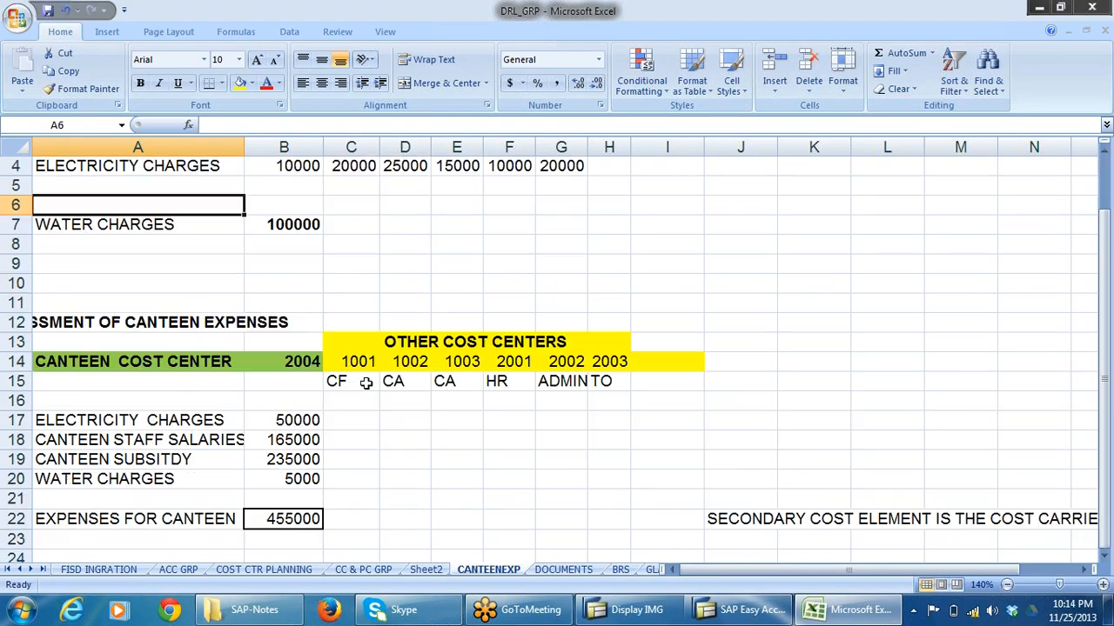
{"action": "scroll", "coordinate": [367, 384], "scroll_direction": "up", "scroll_amount": 2}
{"action": "left_click", "coordinate": [88, 235]}
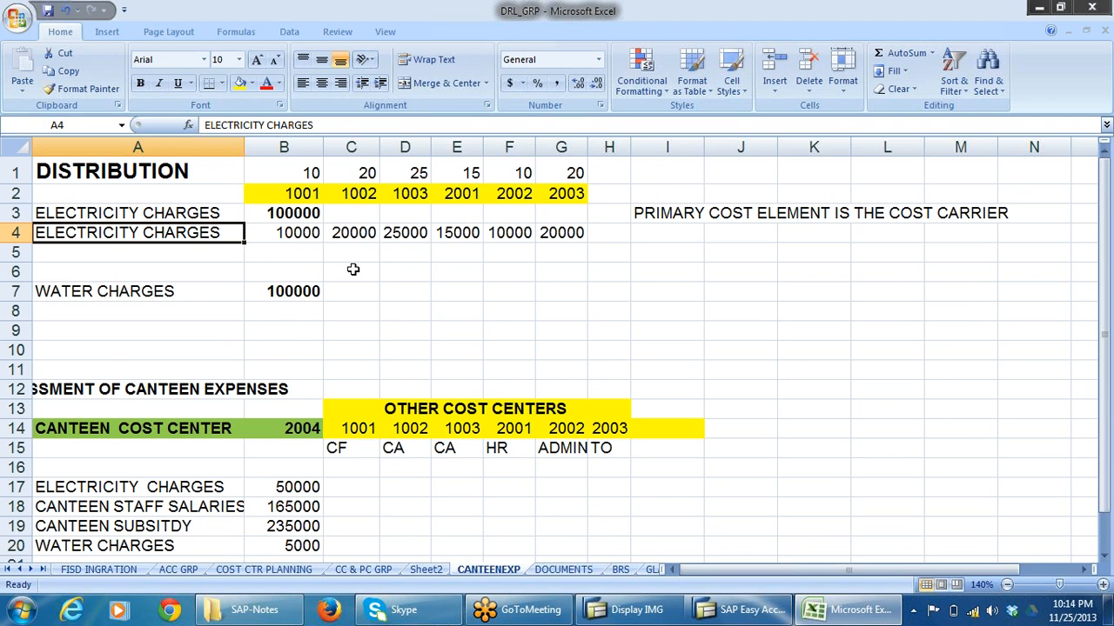
{"action": "right_click", "coordinate": [280, 146]}
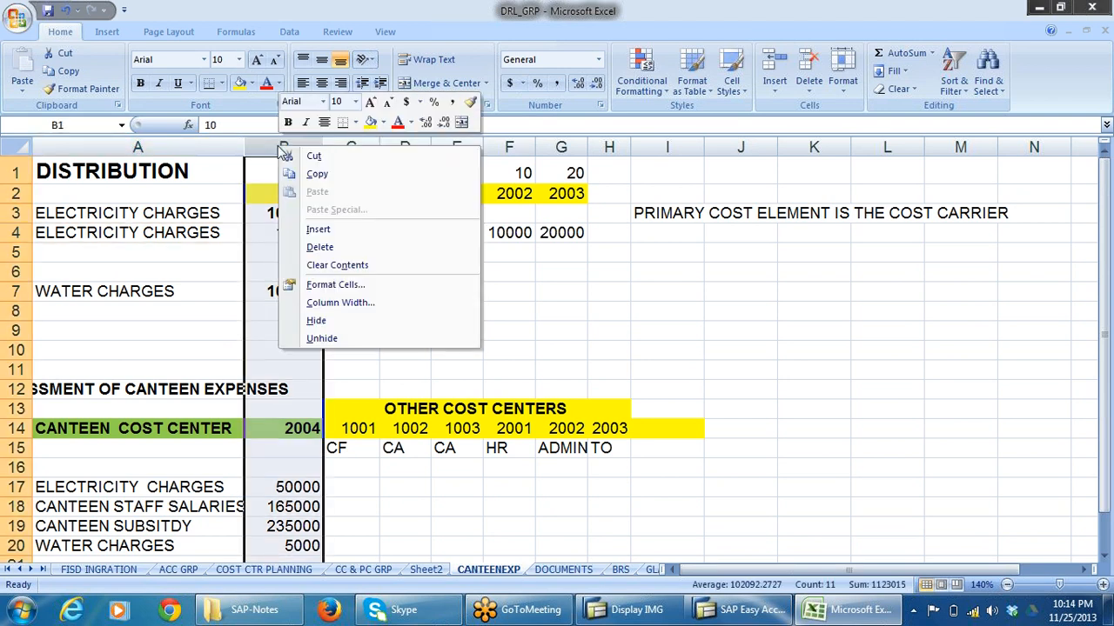
{"action": "left_click", "coordinate": [320, 229]}
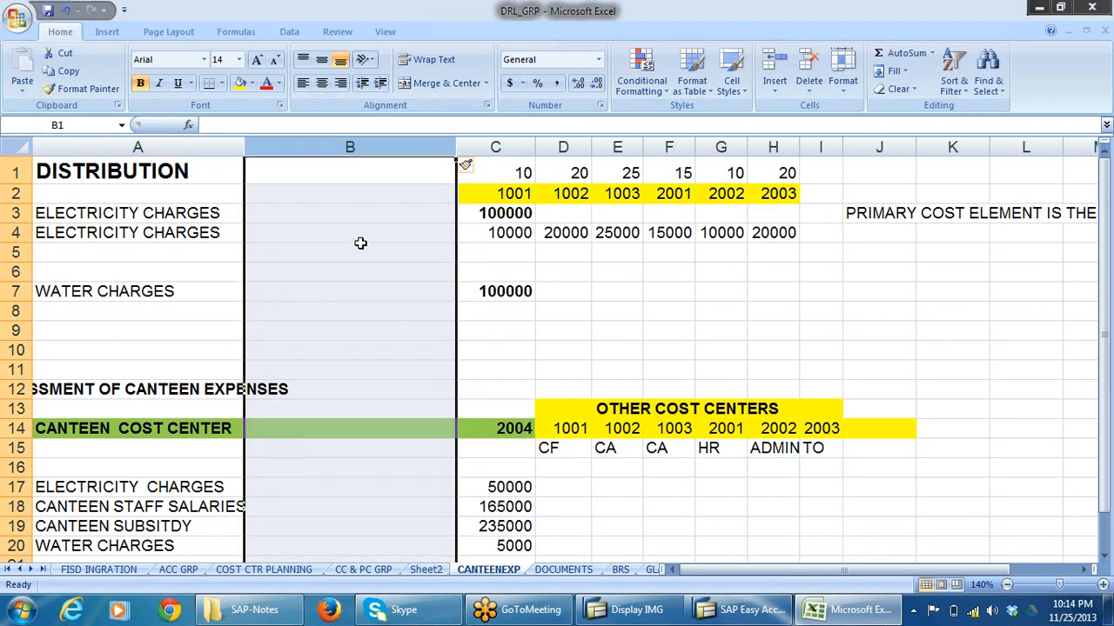
{"action": "left_click_drag", "start_coordinate": [454, 147], "coordinate": [381, 147]}
Enter 400305 in B3 as the cost element for the DISTRIBUTION section's electricity charges.
{"action": "left_click", "coordinate": [276, 218]}
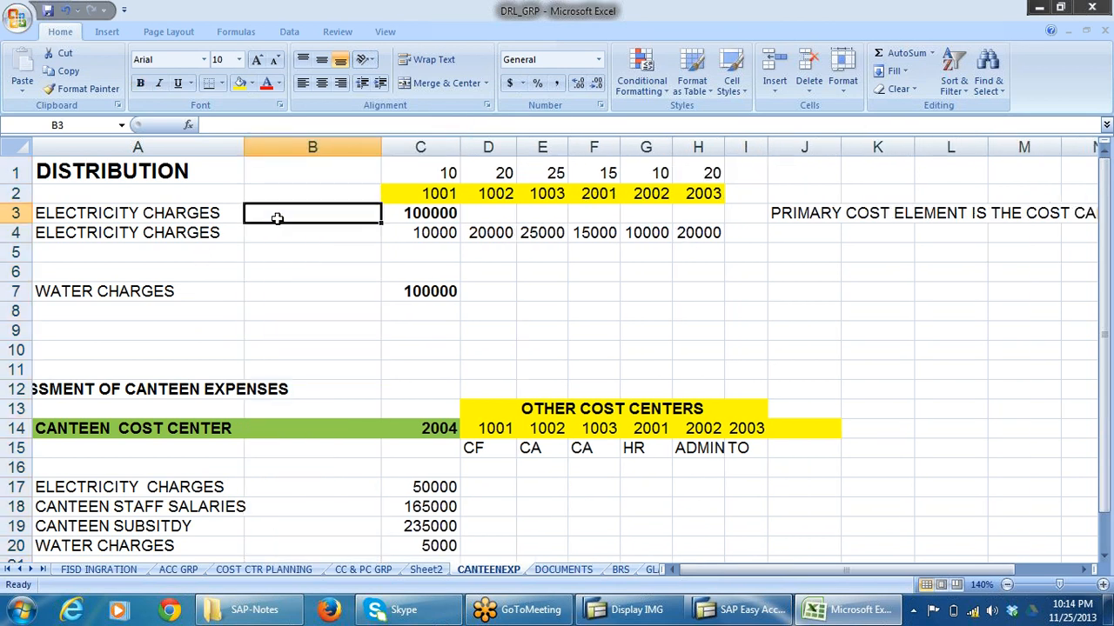
{"action": "type", "text": "400"}
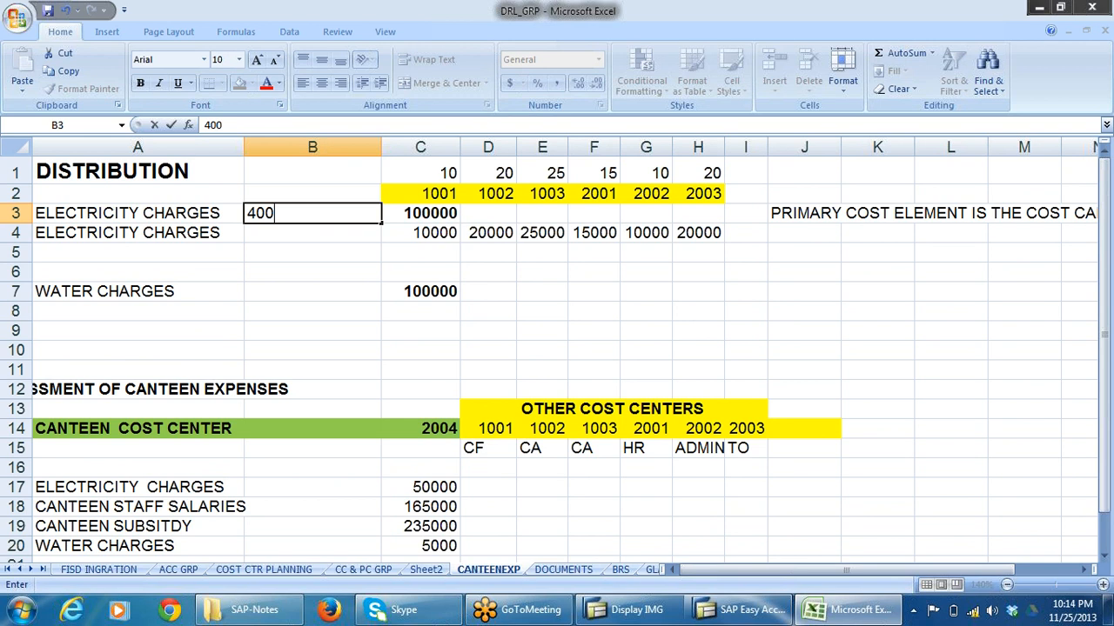
{"action": "type", "text": "305"}
Enter 400308 in B7 as the cost element for the DISTRIBUTION section's water charges.
{"action": "left_click", "coordinate": [301, 292]}
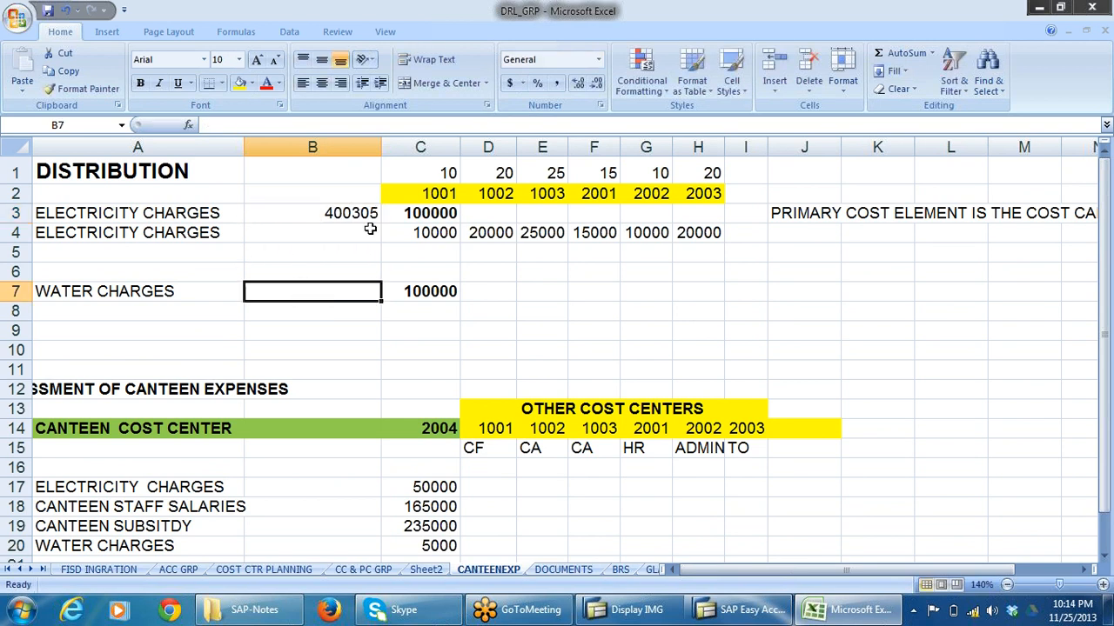
{"action": "type", "text": "40"}
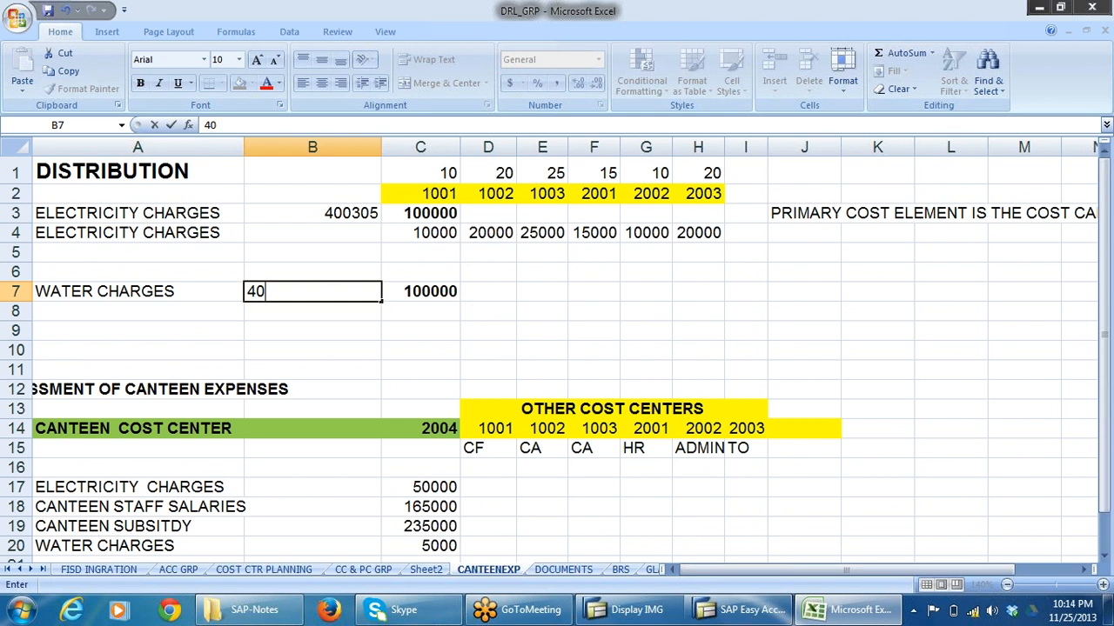
{"action": "type", "text": "0308"}
{"action": "left_click", "coordinate": [373, 348]}
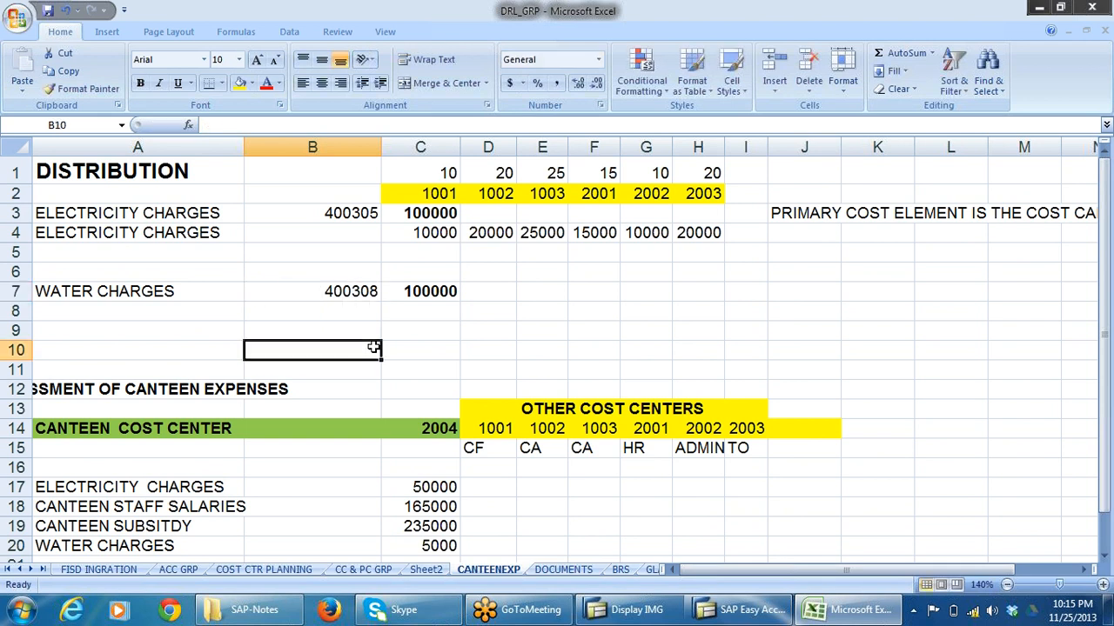
Fit column B to its contents and enter the heading COST ELEMENT in B2 on the CANTEENEXP sheet.
{"action": "left_click", "coordinate": [345, 219]}
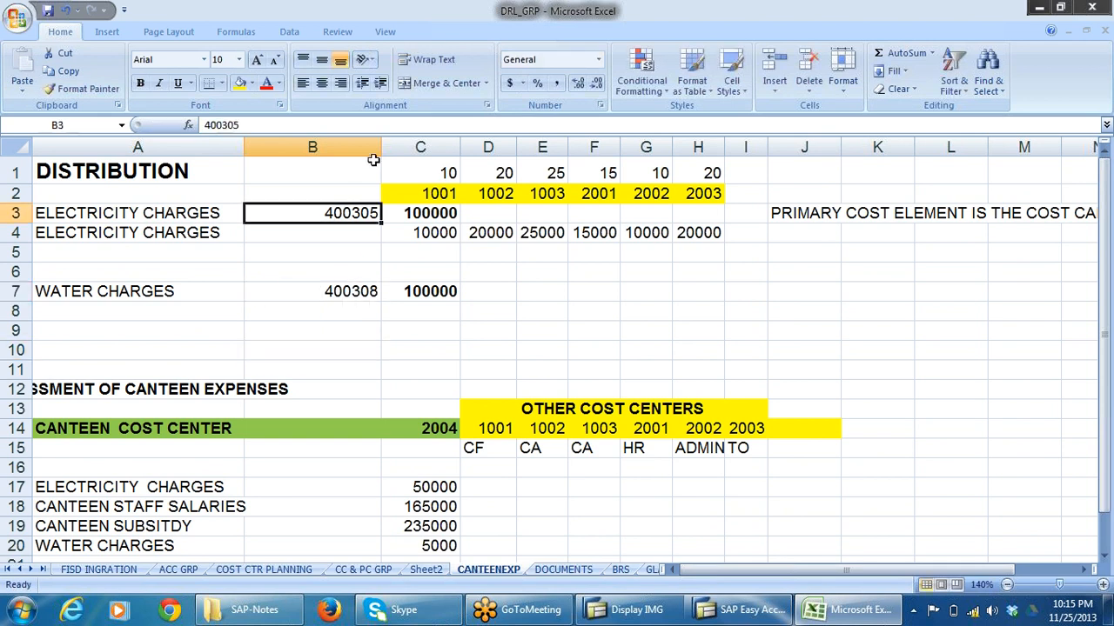
{"action": "double_click", "coordinate": [381, 146]}
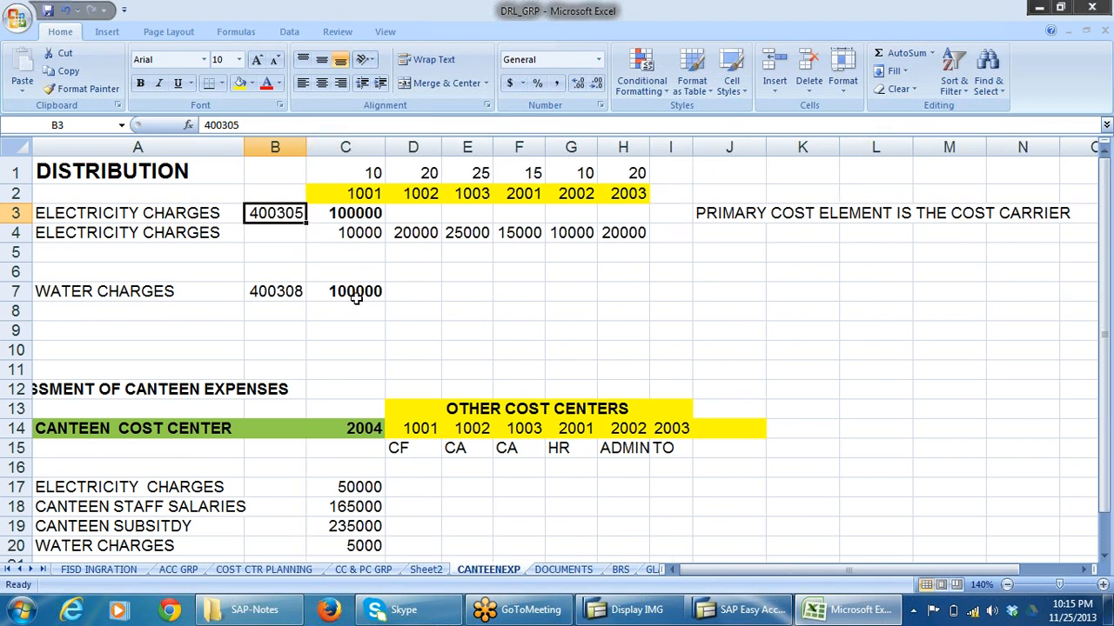
{"action": "left_click", "coordinate": [317, 293]}
{"action": "left_click", "coordinate": [288, 195]}
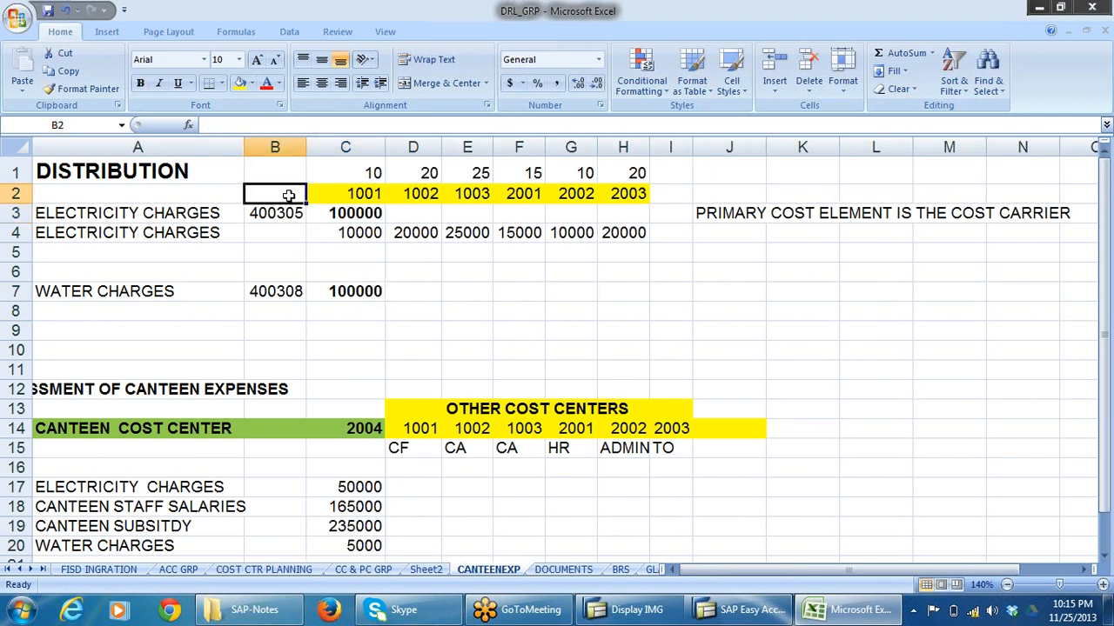
{"action": "type", "text": "COST"}
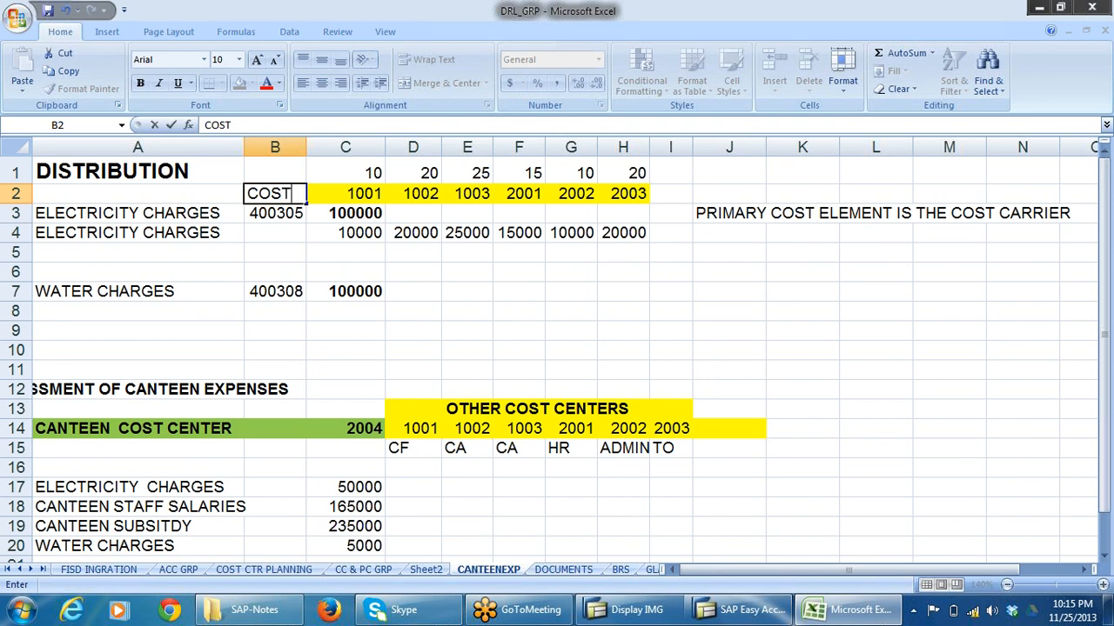
{"action": "type", "text": " E"}
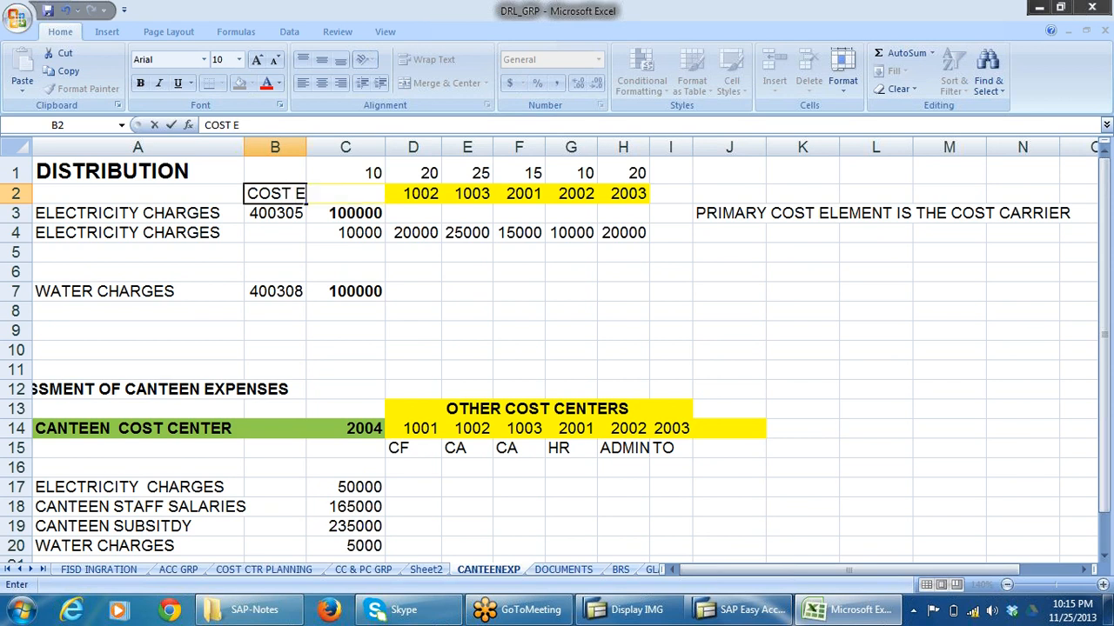
{"action": "type", "text": "LEMENT"}
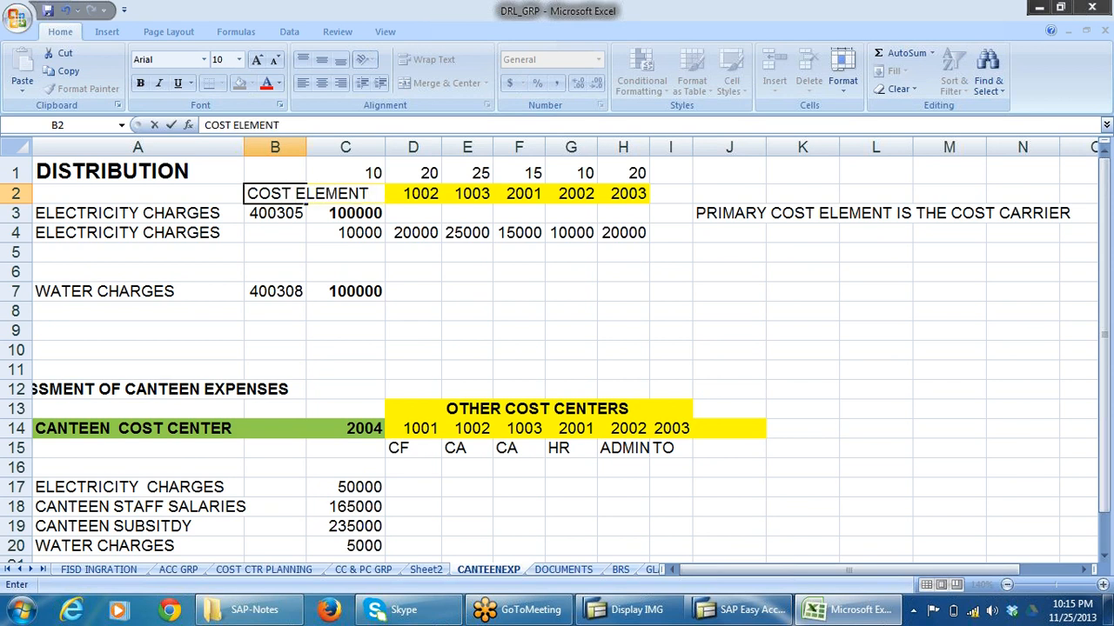
{"action": "left_click", "coordinate": [604, 294]}
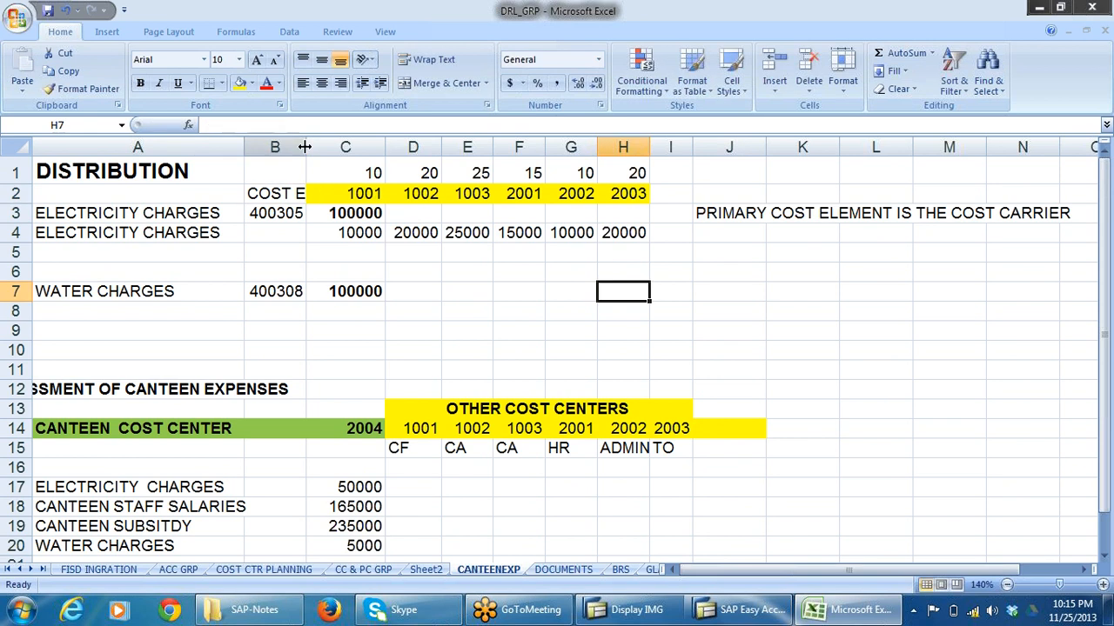
Widen column B slightly, then wrap and bold the COST ELEMENT heading in B2.
{"action": "left_click_drag", "start_coordinate": [306, 148], "coordinate": [345, 149]}
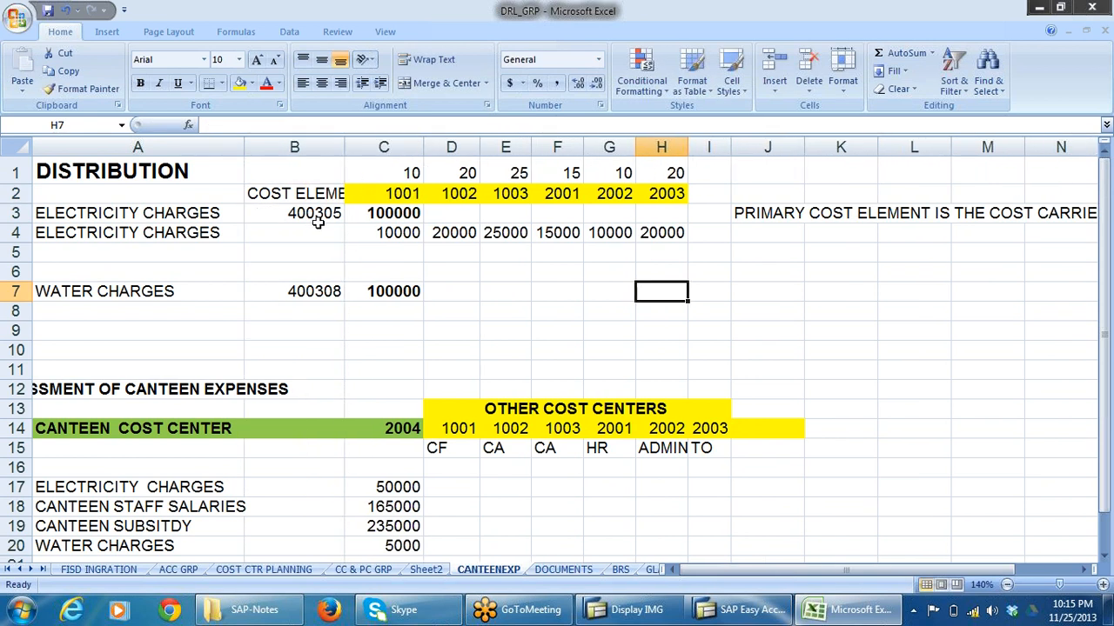
{"action": "left_click", "coordinate": [316, 195]}
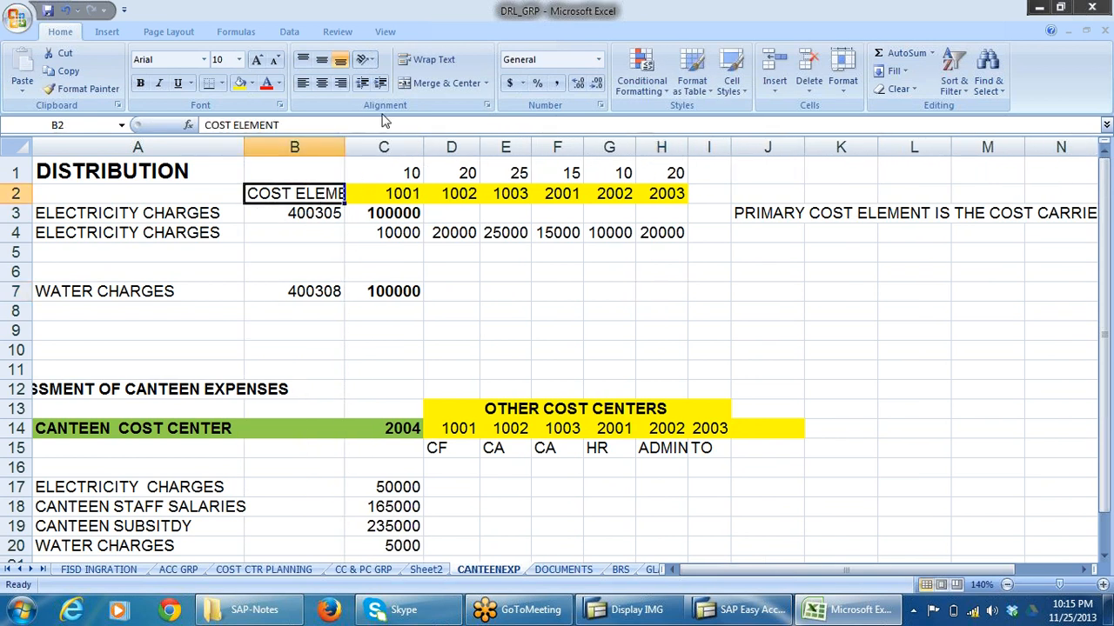
{"action": "left_click", "coordinate": [406, 63]}
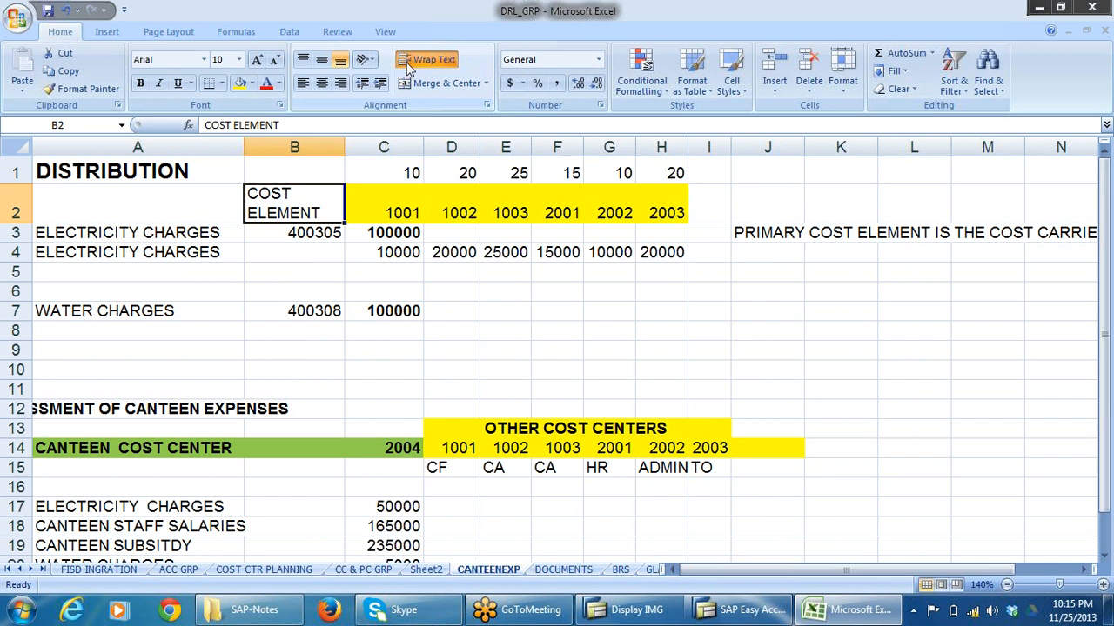
{"action": "left_click", "coordinate": [557, 348]}
{"action": "left_click", "coordinate": [312, 210]}
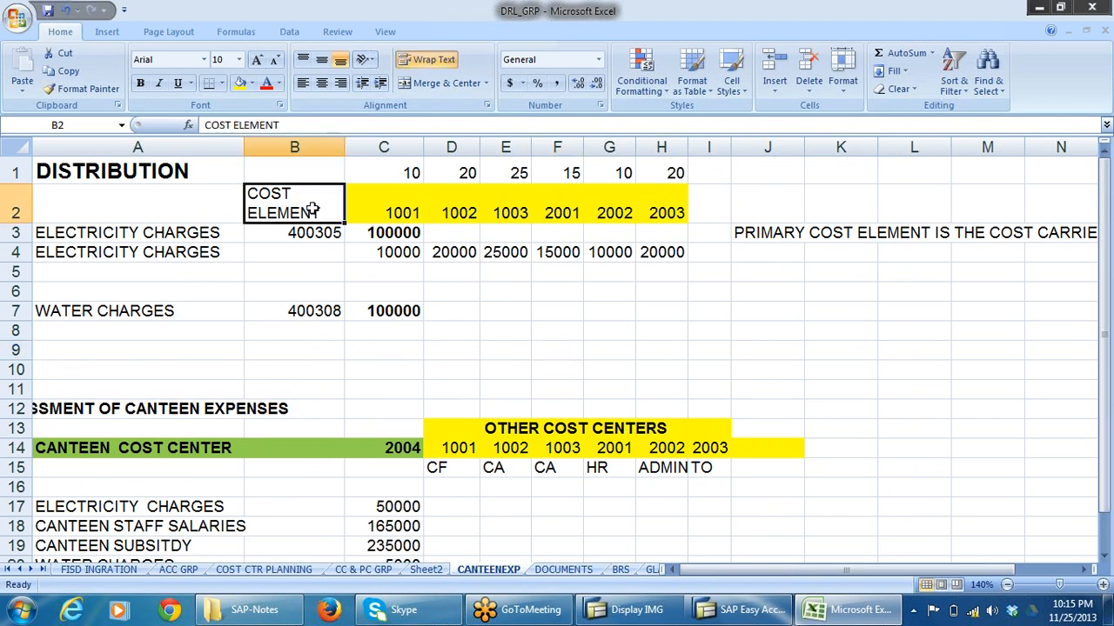
Review the cost elements assigned to electricity charges and water charges in the DISTRIBUTION section.
{"action": "scroll", "coordinate": [442, 373], "scroll_direction": "down", "scroll_amount": 2}
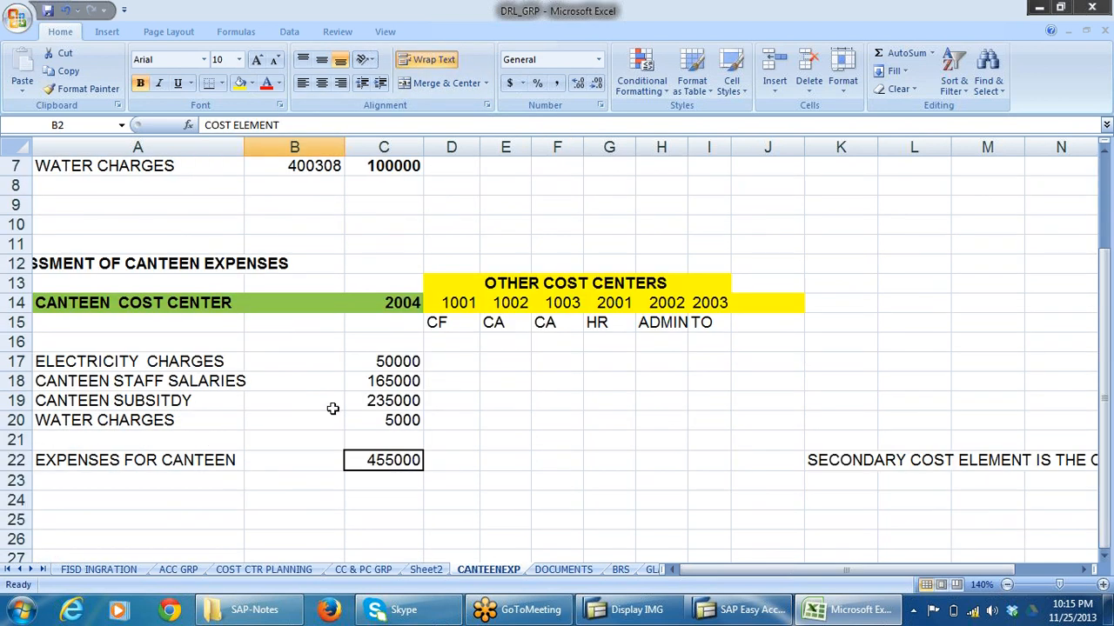
{"action": "scroll", "coordinate": [308, 363], "scroll_direction": "up", "scroll_amount": 2}
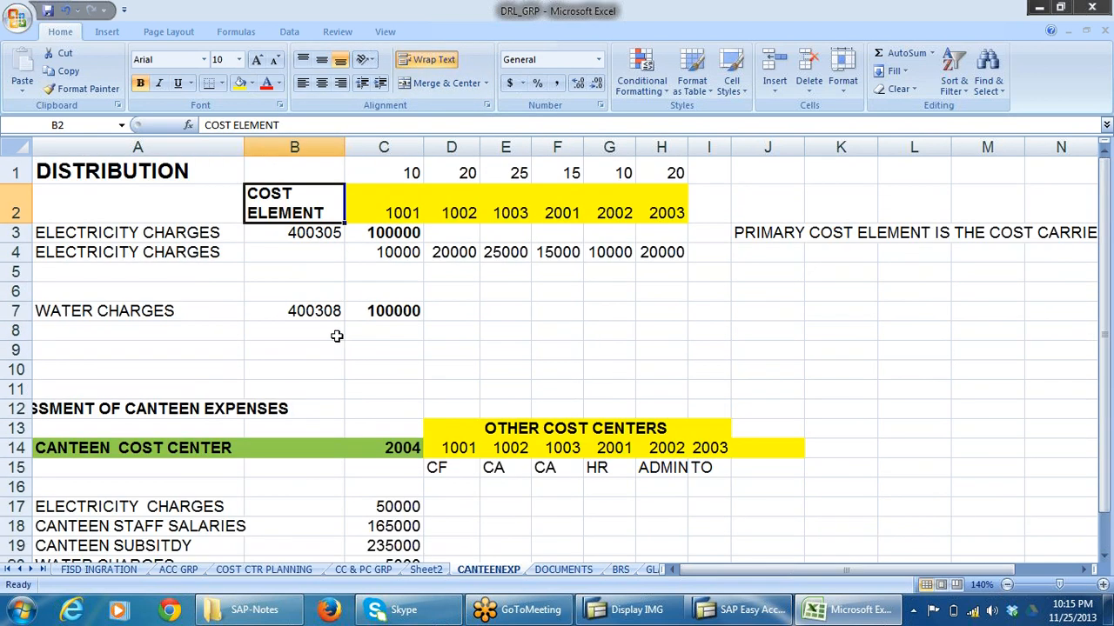
{"action": "left_click", "coordinate": [331, 231]}
{"action": "left_click", "coordinate": [313, 311]}
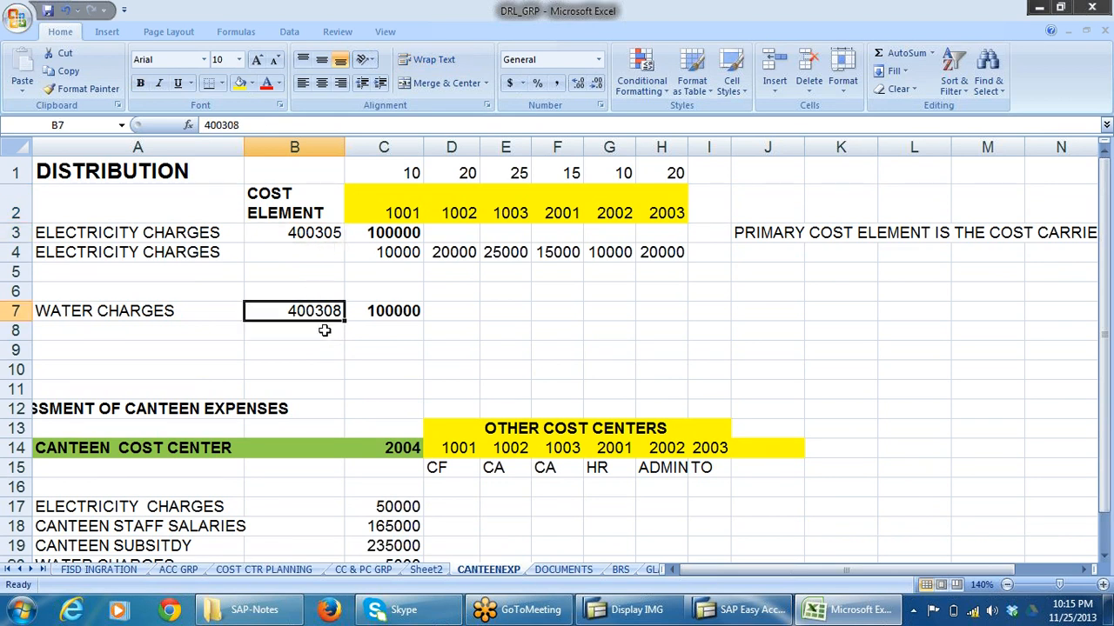
Examine the canteen expense items, their amounts and total, and the row 22 cells for the other cost centers against the DISTRIBUTION section.
{"action": "scroll", "coordinate": [472, 338], "scroll_direction": "down", "scroll_amount": 2}
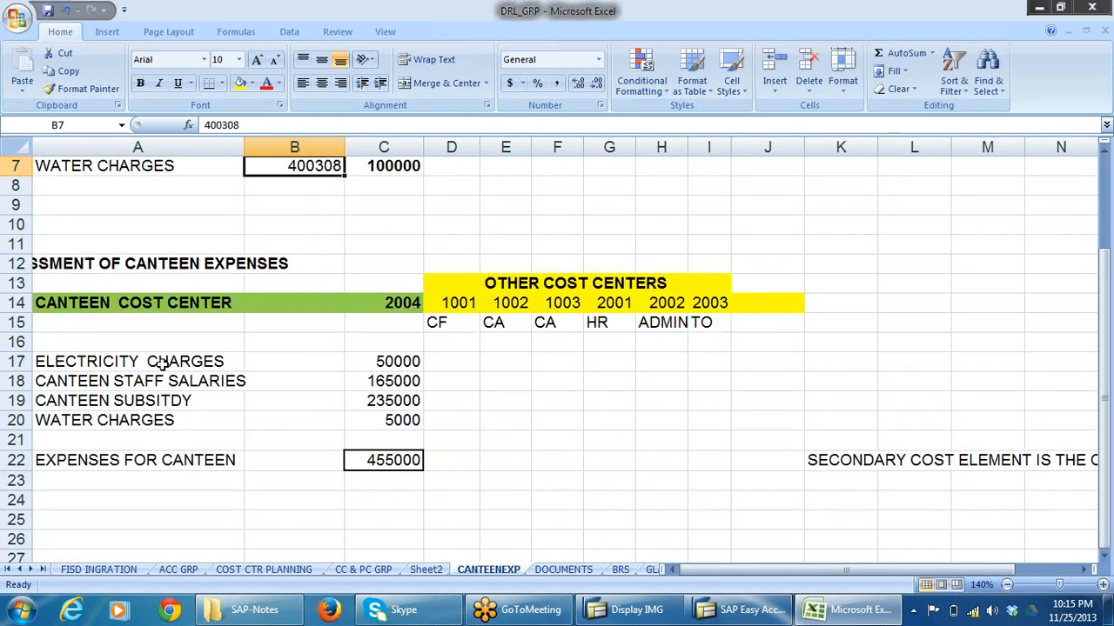
{"action": "left_click_drag", "start_coordinate": [161, 366], "coordinate": [152, 422]}
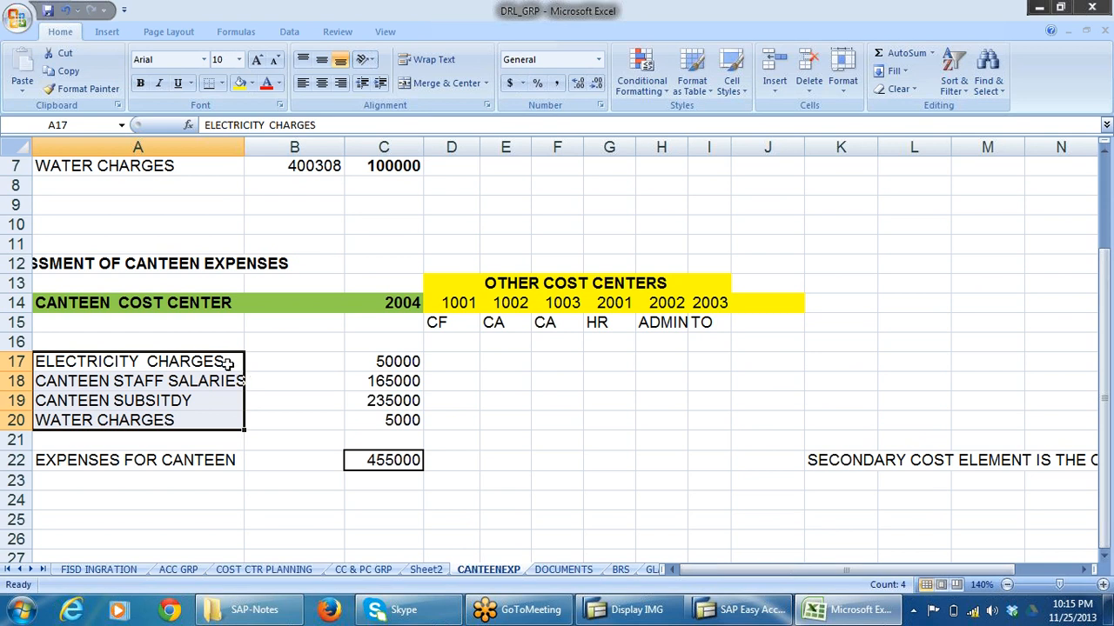
{"action": "left_click_drag", "start_coordinate": [226, 361], "coordinate": [233, 431]}
{"action": "left_click_drag", "start_coordinate": [400, 366], "coordinate": [399, 420]}
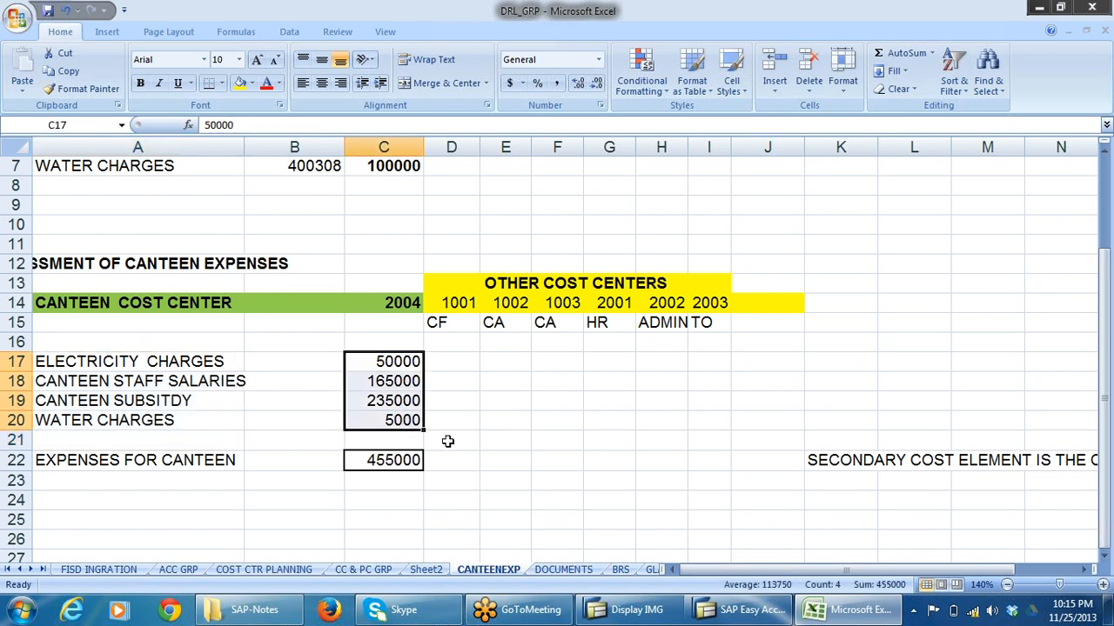
{"action": "left_click", "coordinate": [403, 461]}
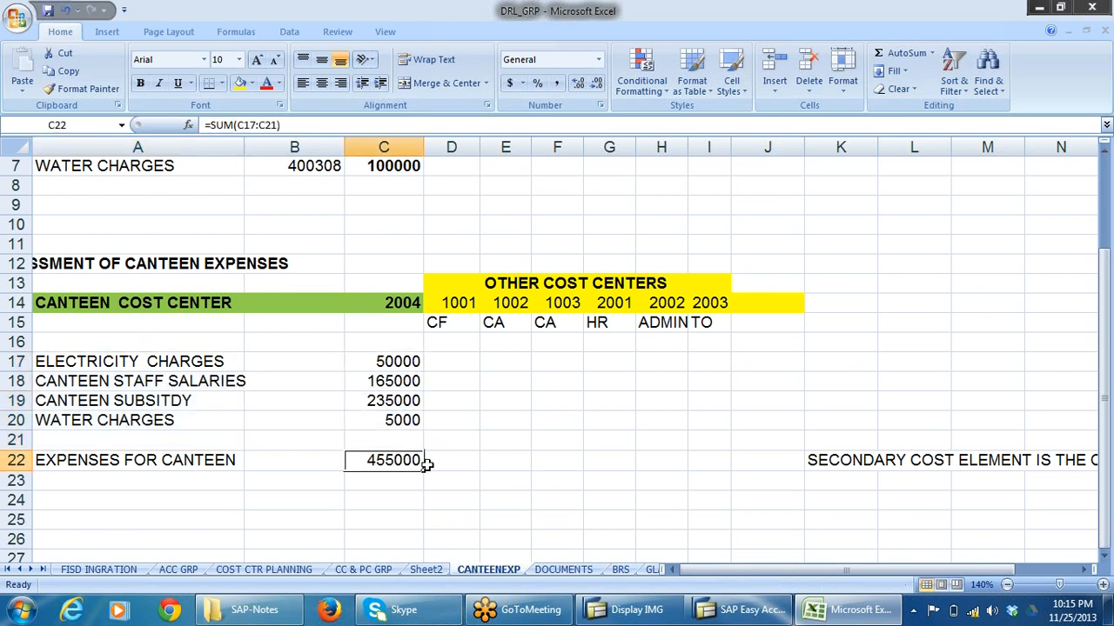
{"action": "left_click_drag", "start_coordinate": [470, 462], "coordinate": [779, 463]}
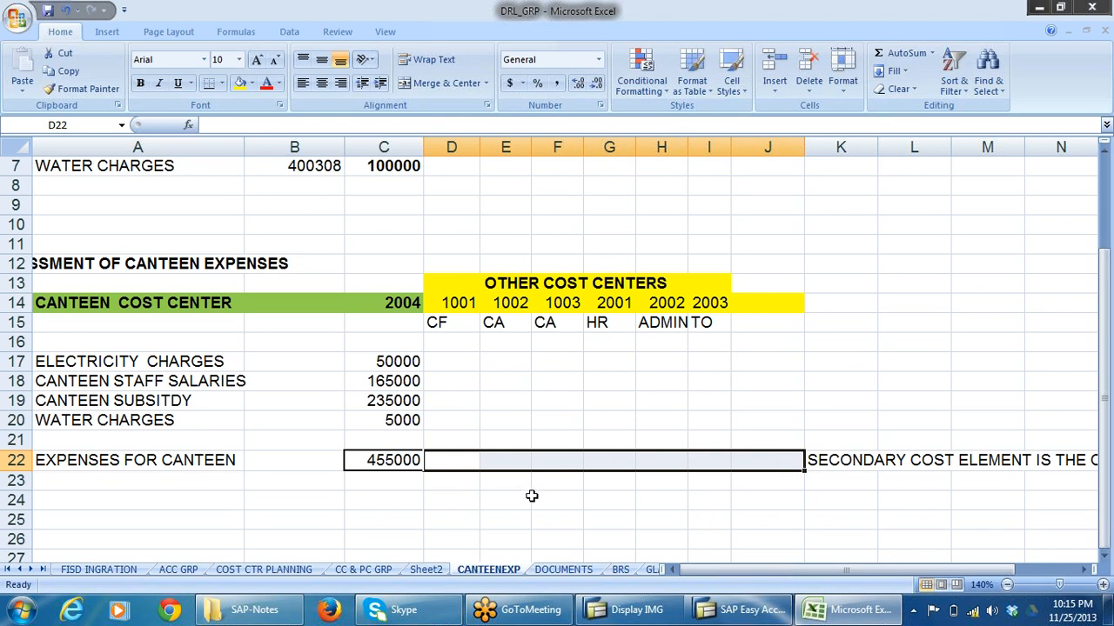
{"action": "scroll", "coordinate": [535, 490], "scroll_direction": "up", "scroll_amount": 2}
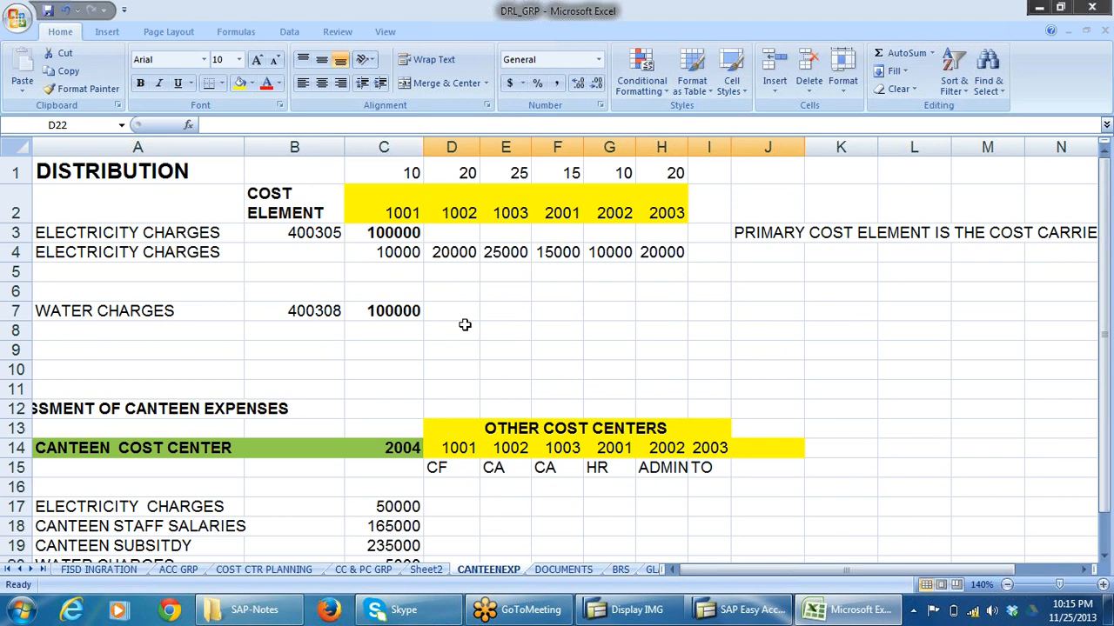
{"action": "scroll", "coordinate": [527, 340], "scroll_direction": "down", "scroll_amount": 4}
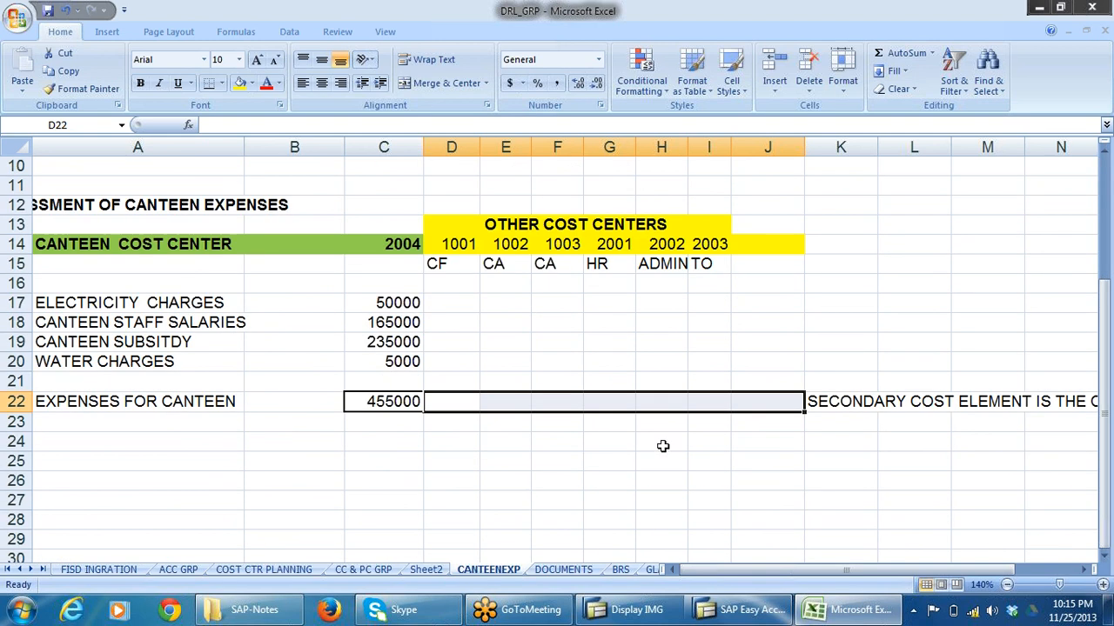
Check the assessment activities in SAP, return to Excel, and examine the EXPENSES FOR CANTEEN total and the adjacent cell D22.
{"action": "key", "text": "alt+Tab"}
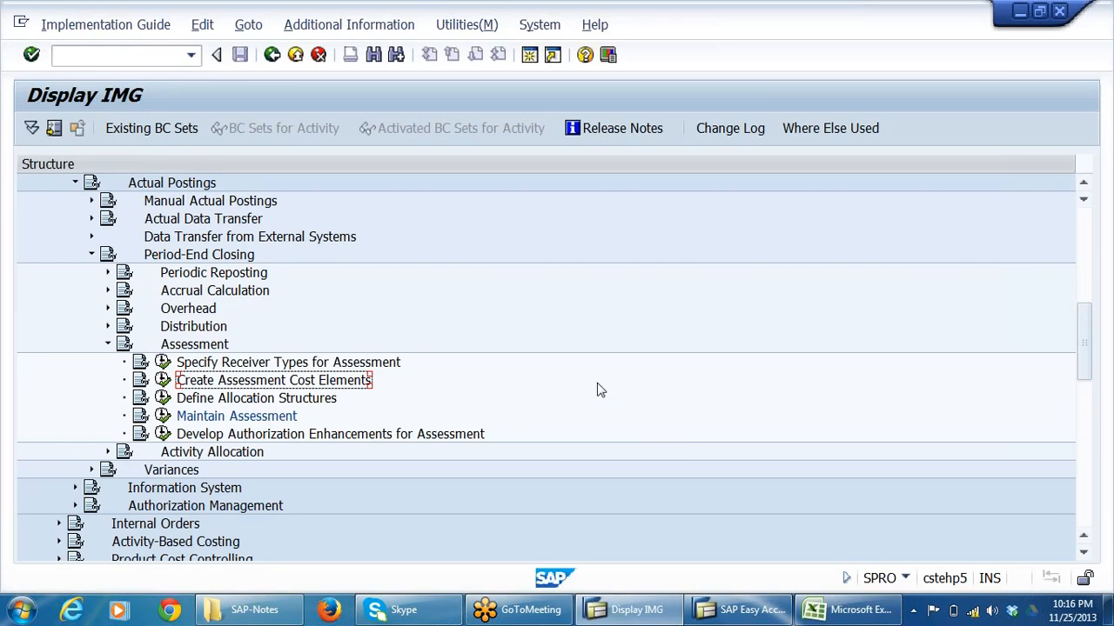
{"action": "key", "text": "alt+Tab"}
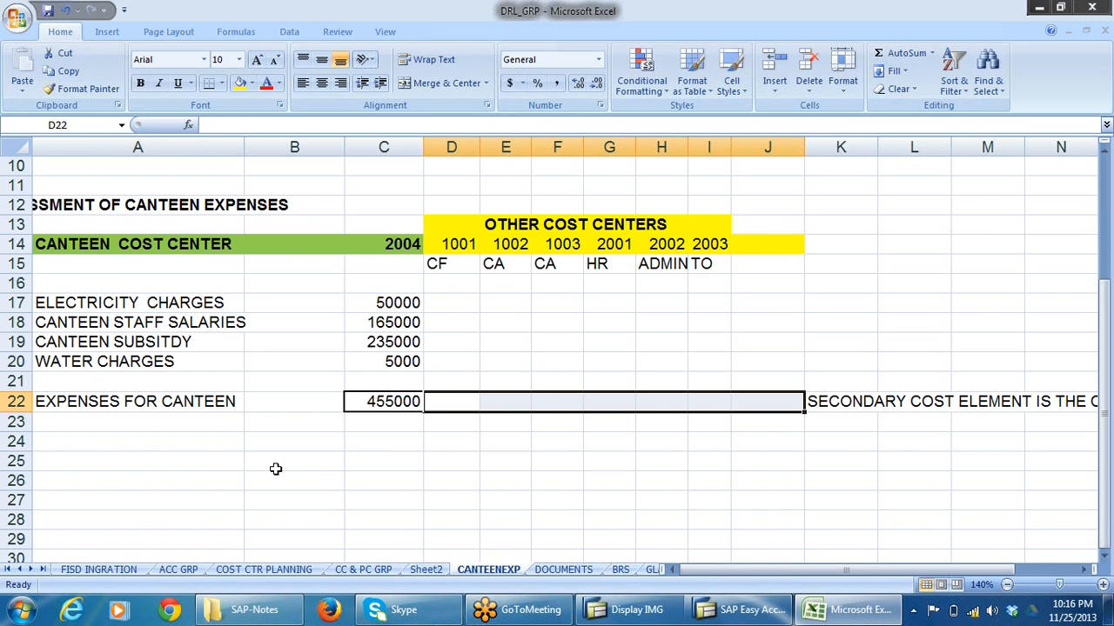
{"action": "left_click", "coordinate": [214, 404]}
{"action": "left_click", "coordinate": [380, 401]}
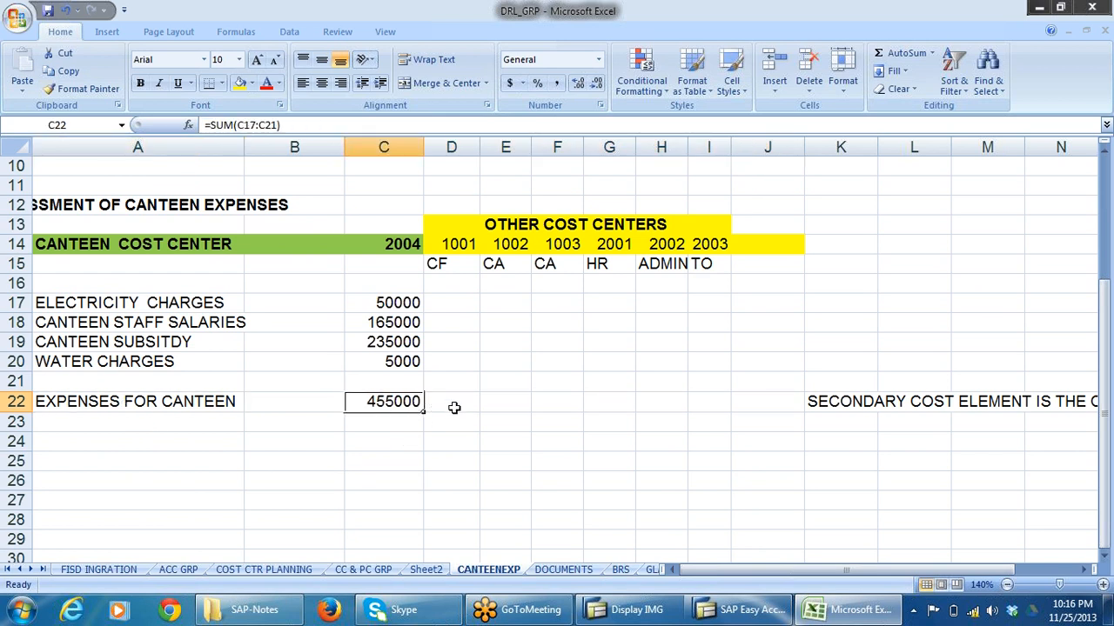
{"action": "left_click", "coordinate": [451, 406]}
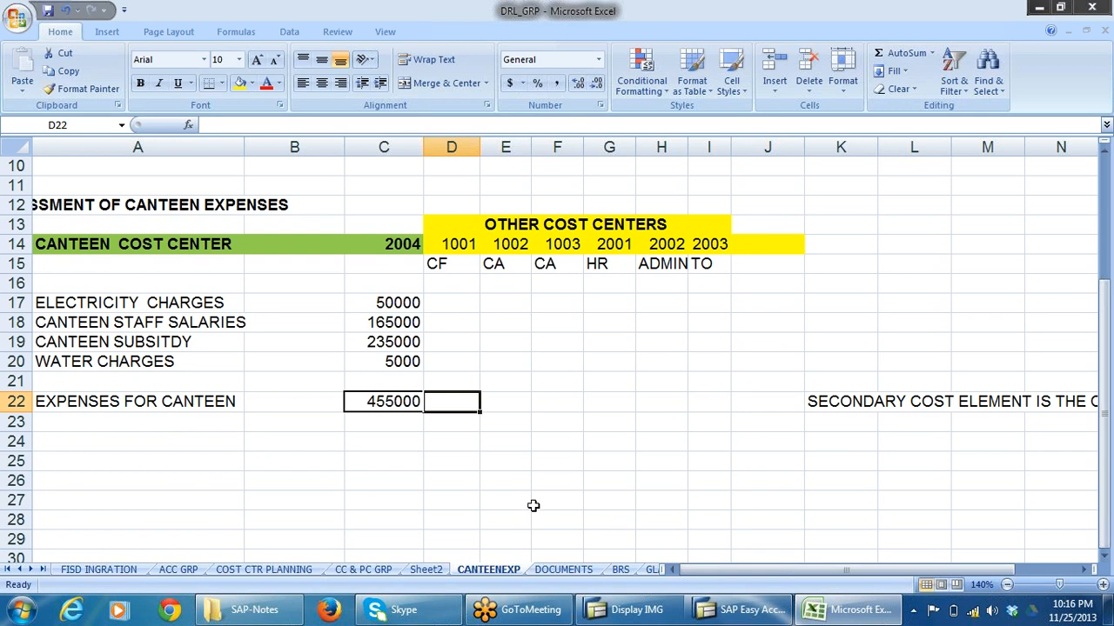
Switch to SAP, show the IMG Activity keys as additional information, and widen their column to read them in full.
{"action": "key", "text": "alt+Tab"}
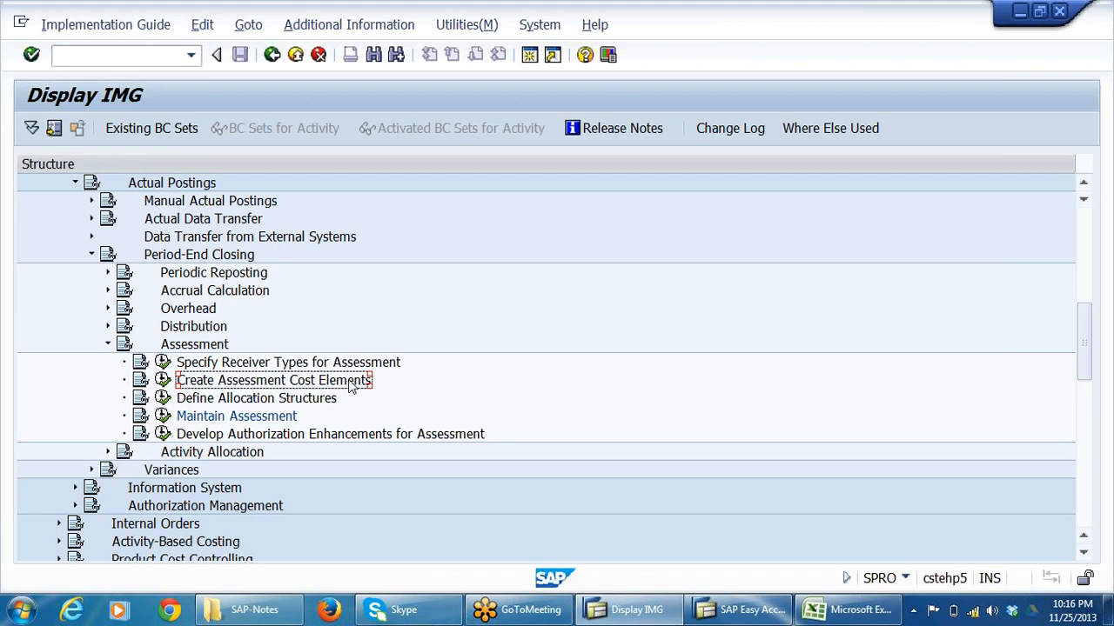
{"action": "left_click", "coordinate": [319, 24]}
{"action": "mouse_move", "coordinate": [348, 50]}
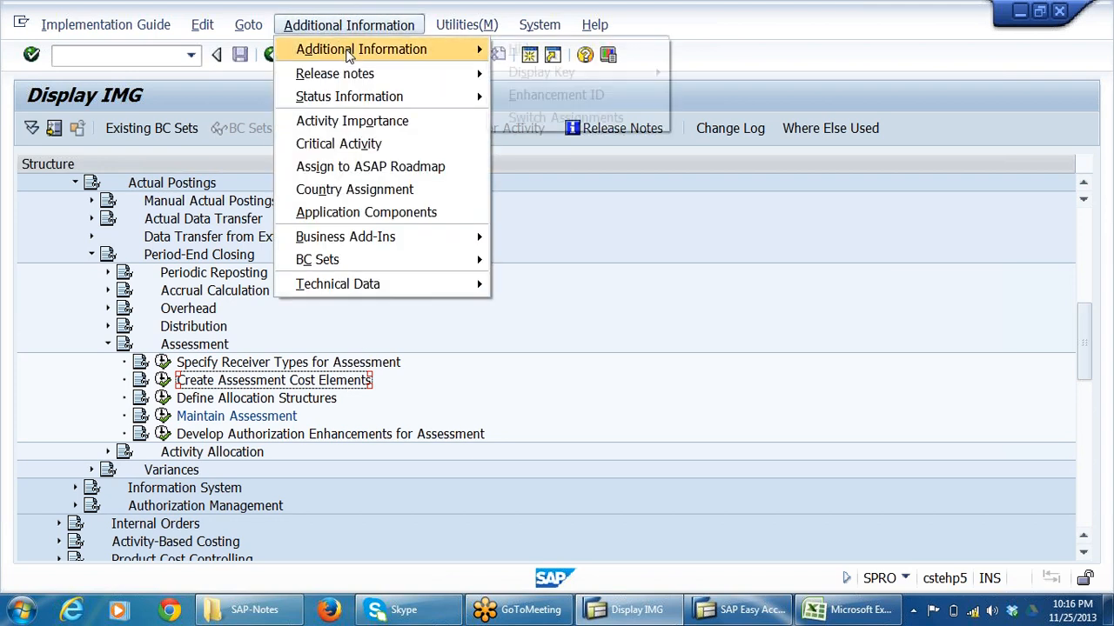
{"action": "mouse_move", "coordinate": [561, 75]}
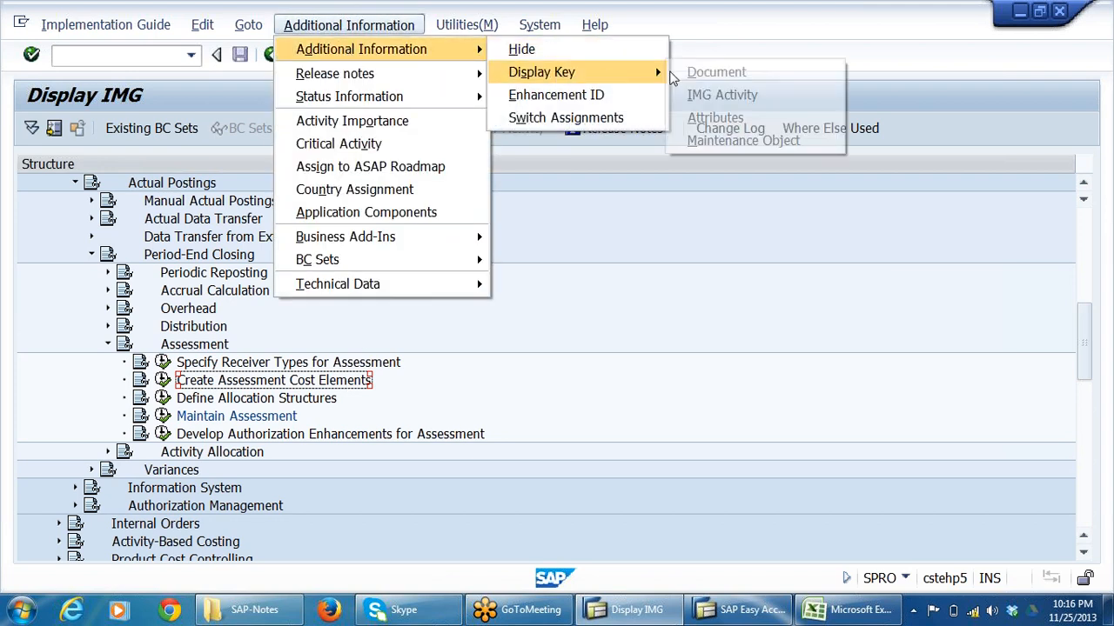
{"action": "left_click", "coordinate": [775, 94]}
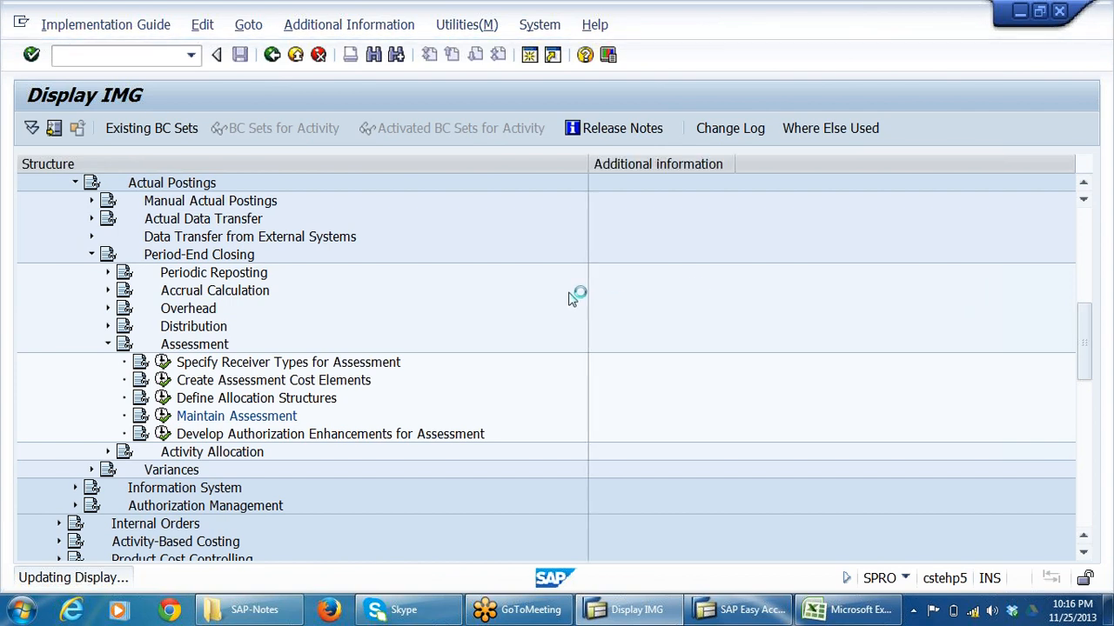
{"action": "left_click_drag", "start_coordinate": [736, 163], "coordinate": [833, 163]}
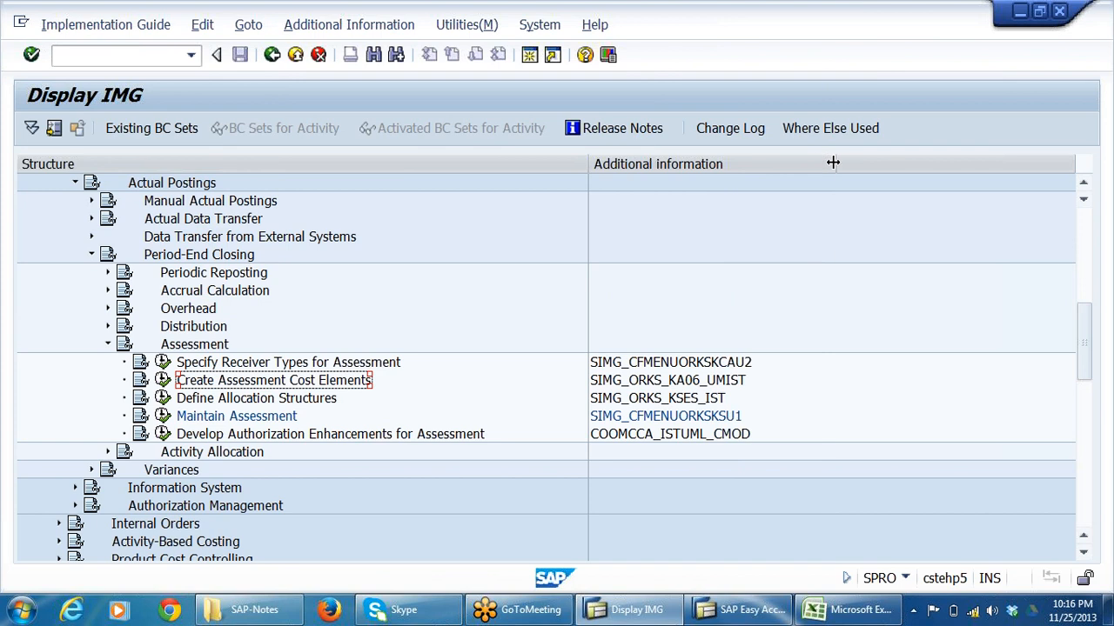
Execute the Create Assessment Cost Elements activity and clear the prefilled Cost Element on the initial screen.
{"action": "left_click", "coordinate": [722, 384]}
{"action": "left_click", "coordinate": [290, 383]}
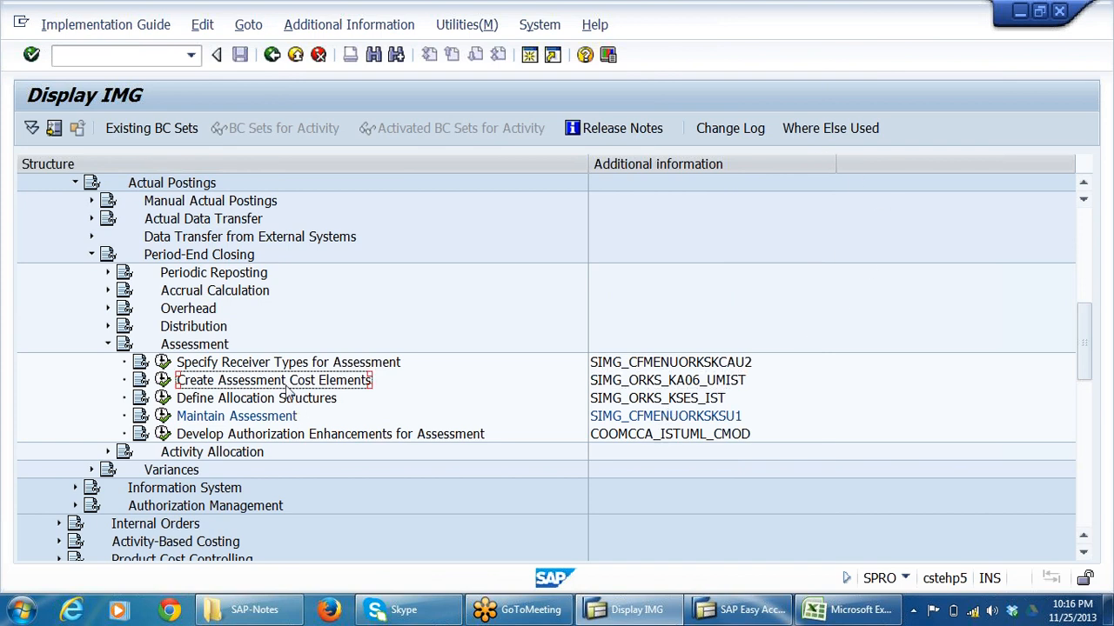
{"action": "left_click", "coordinate": [162, 380]}
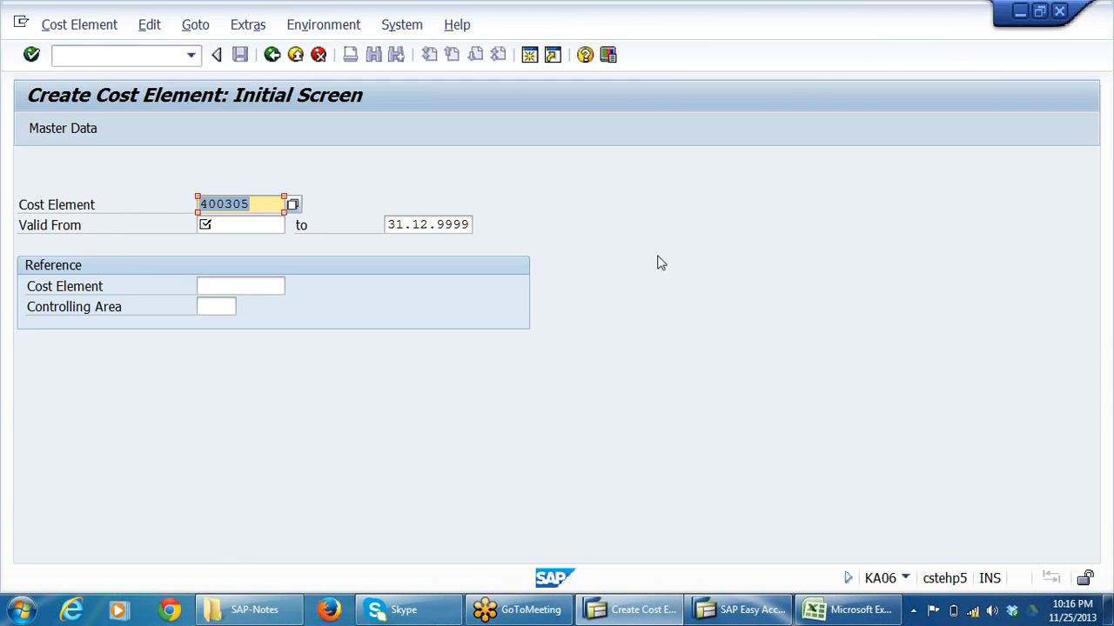
{"action": "key", "text": "BackSpace"}
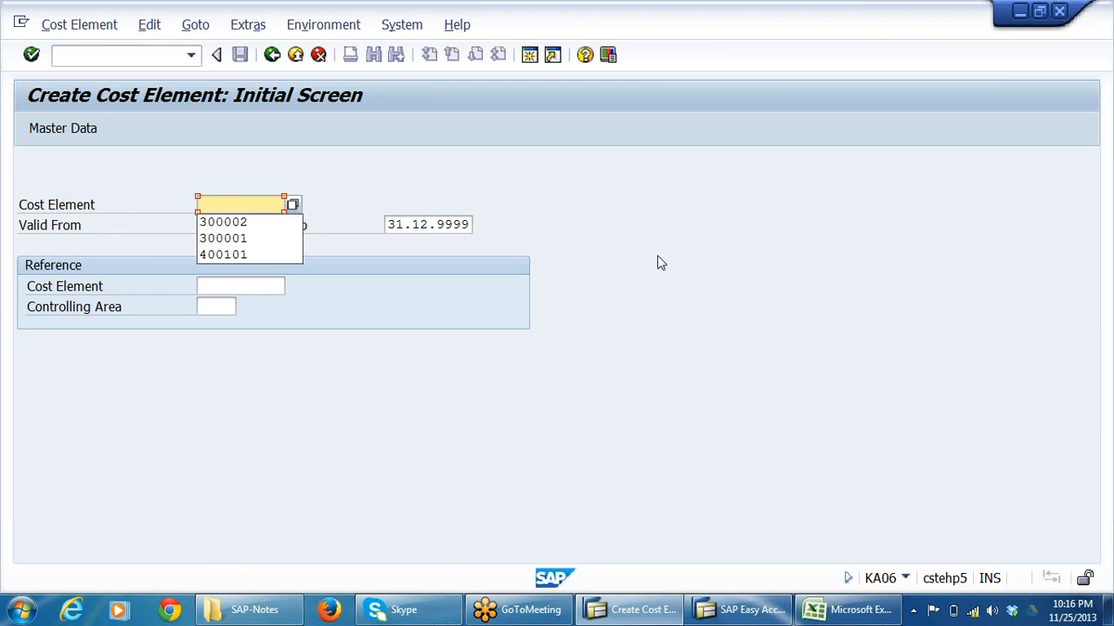
{"action": "left_click", "coordinate": [250, 206]}
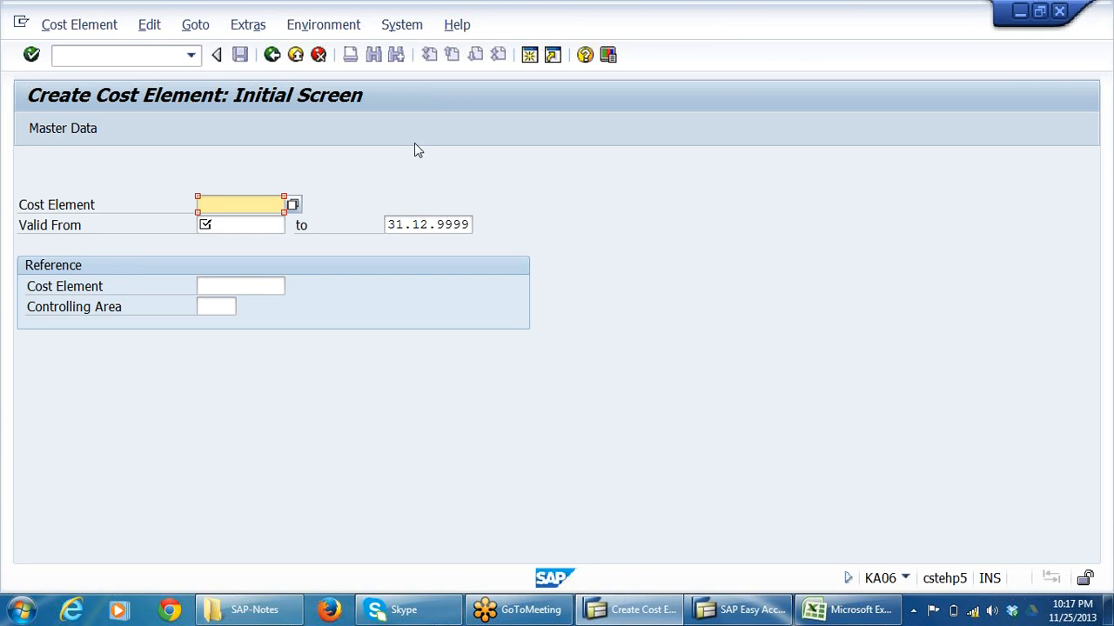
Switch to Excel and examine the electricity and water charges' cost elements under DISTRIBUTION, then the EXPENSES FOR CANTEEN total.
{"action": "left_click", "coordinate": [840, 610]}
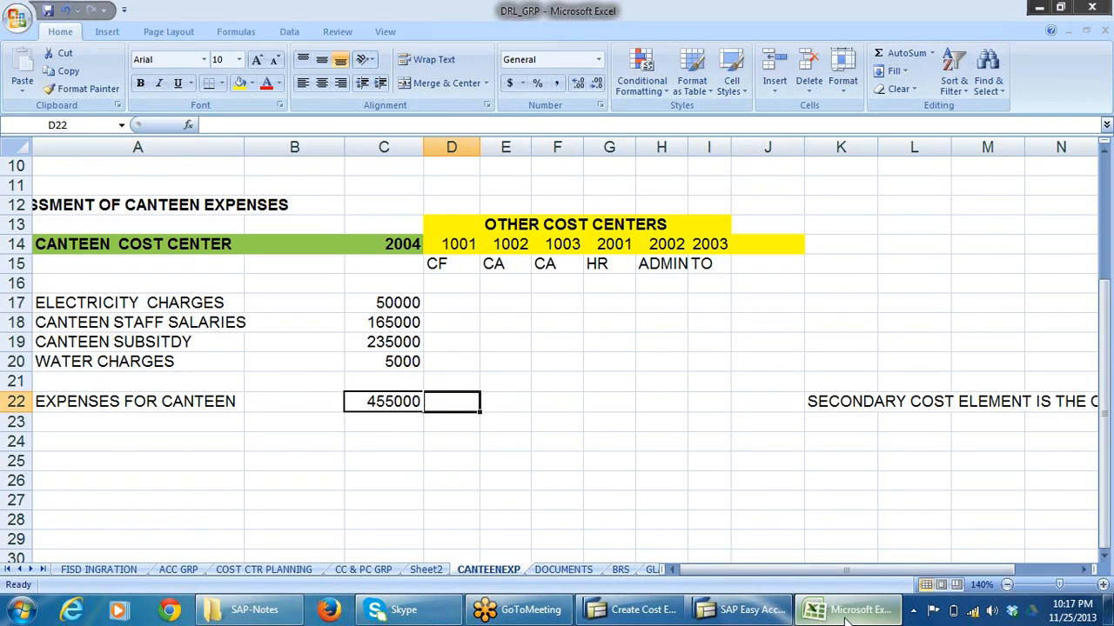
{"action": "left_click", "coordinate": [153, 290]}
{"action": "scroll", "coordinate": [259, 271], "scroll_direction": "up", "scroll_amount": 3}
{"action": "left_click", "coordinate": [160, 233]}
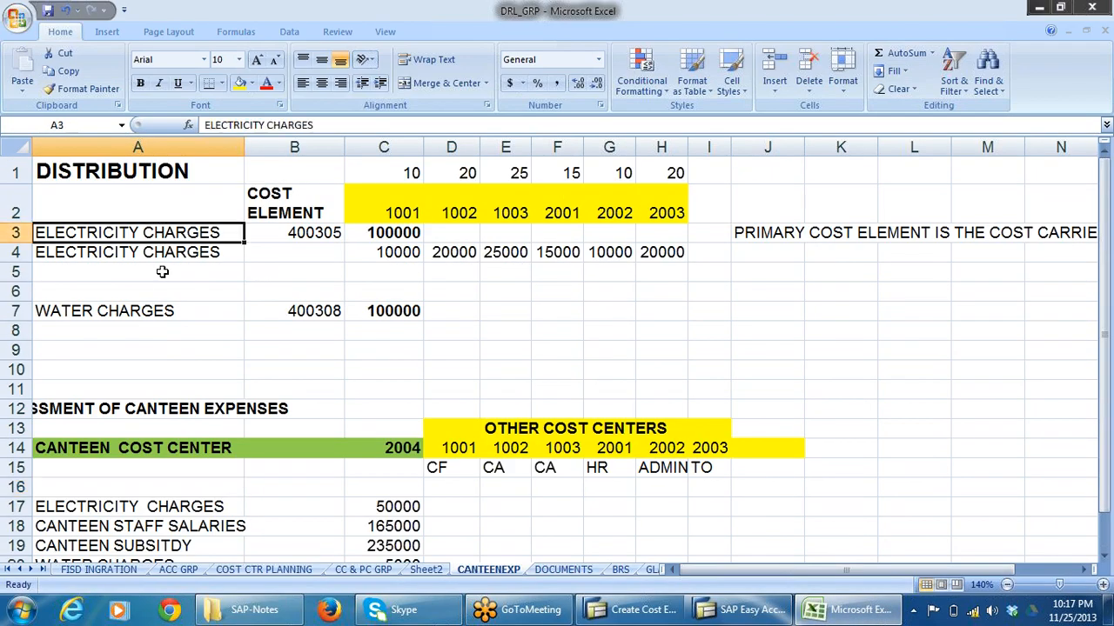
{"action": "left_click", "coordinate": [317, 240]}
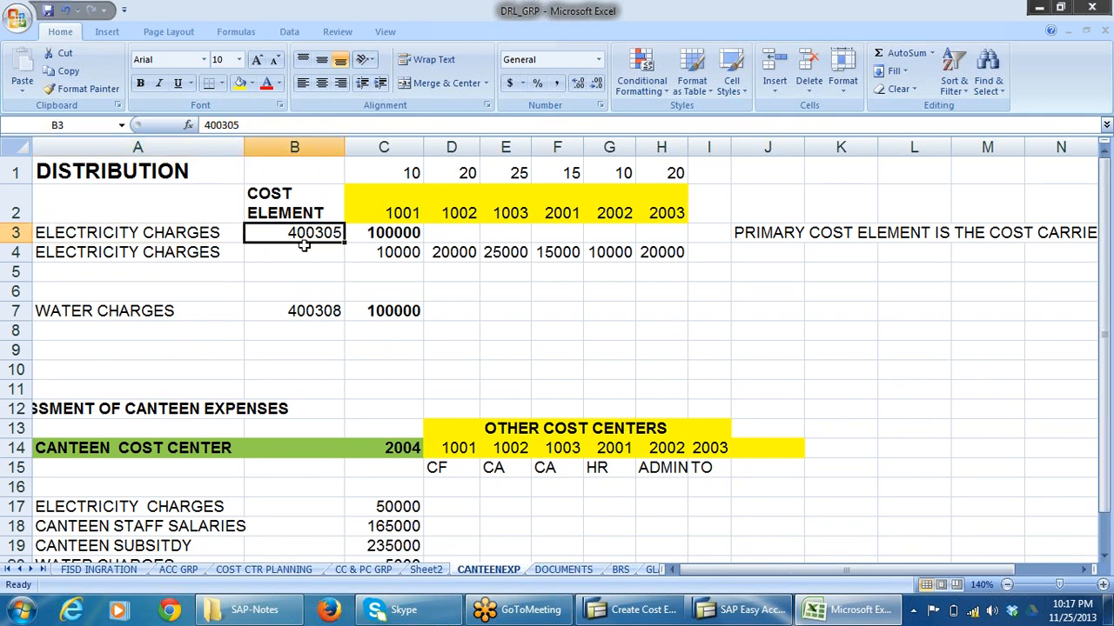
{"action": "left_click", "coordinate": [312, 309]}
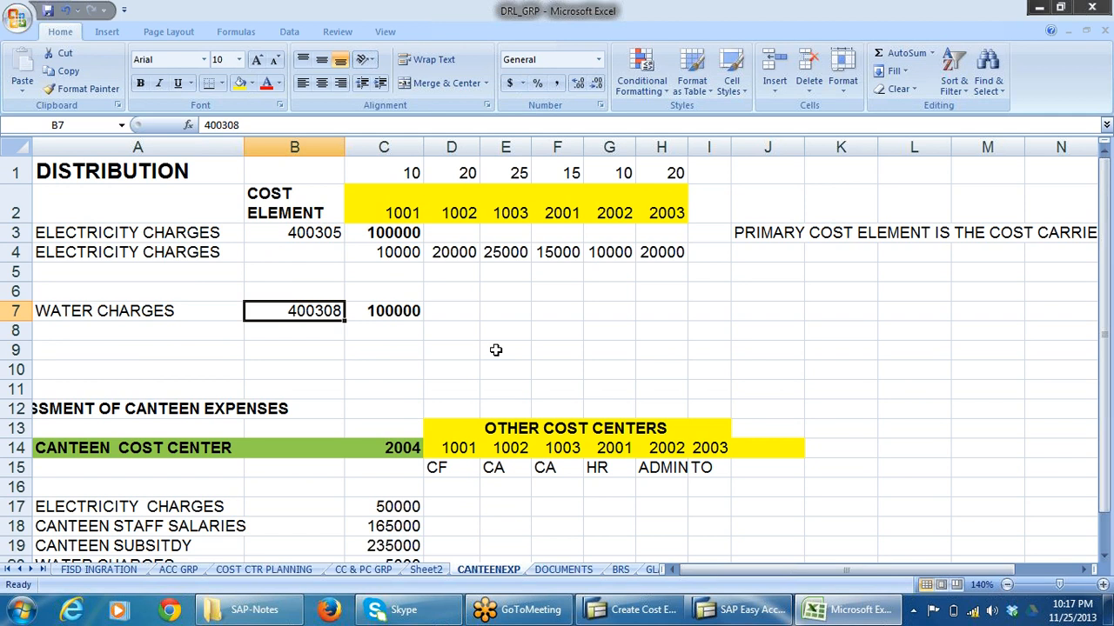
{"action": "scroll", "coordinate": [662, 390], "scroll_direction": "down", "scroll_amount": 2}
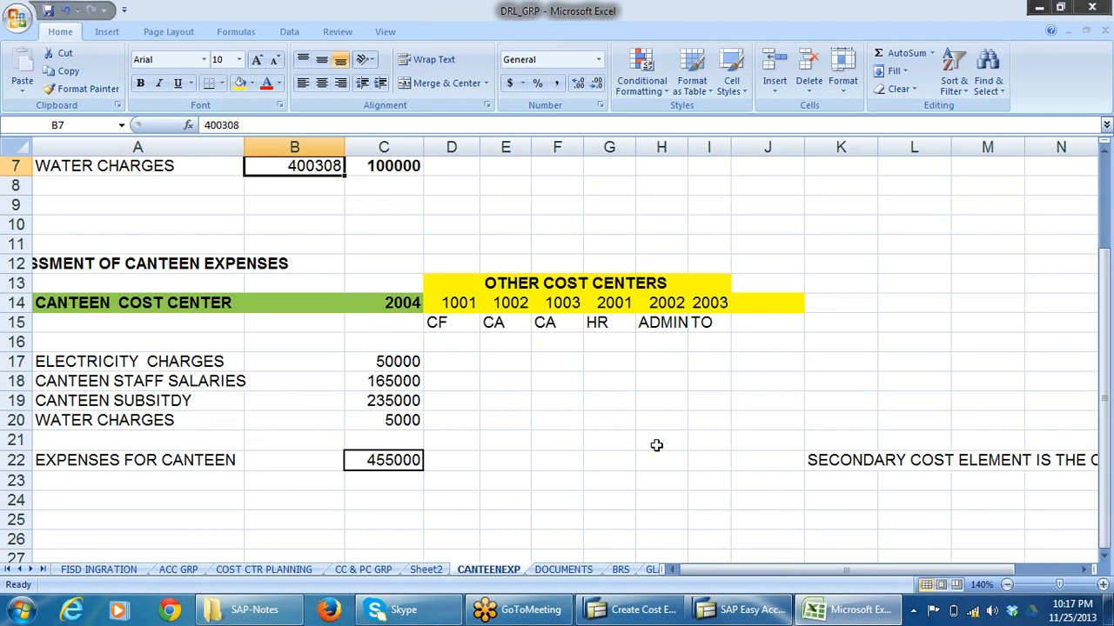
{"action": "left_click", "coordinate": [383, 470]}
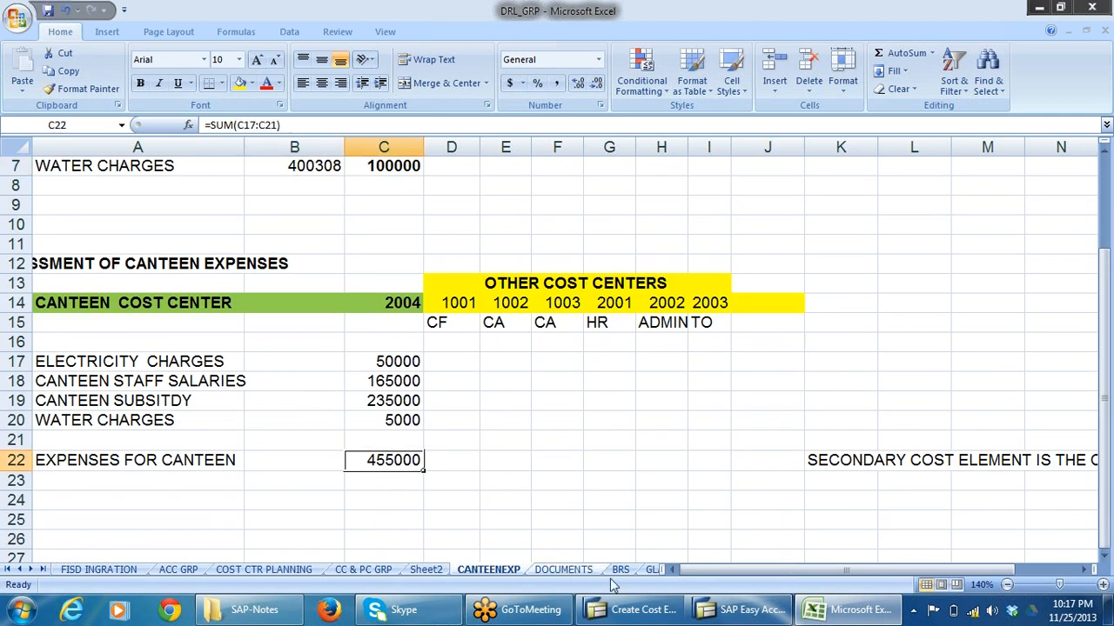
Return to SAP's Create Cost Element initial screen and enter 942001 as the cost element.
{"action": "left_click", "coordinate": [741, 609]}
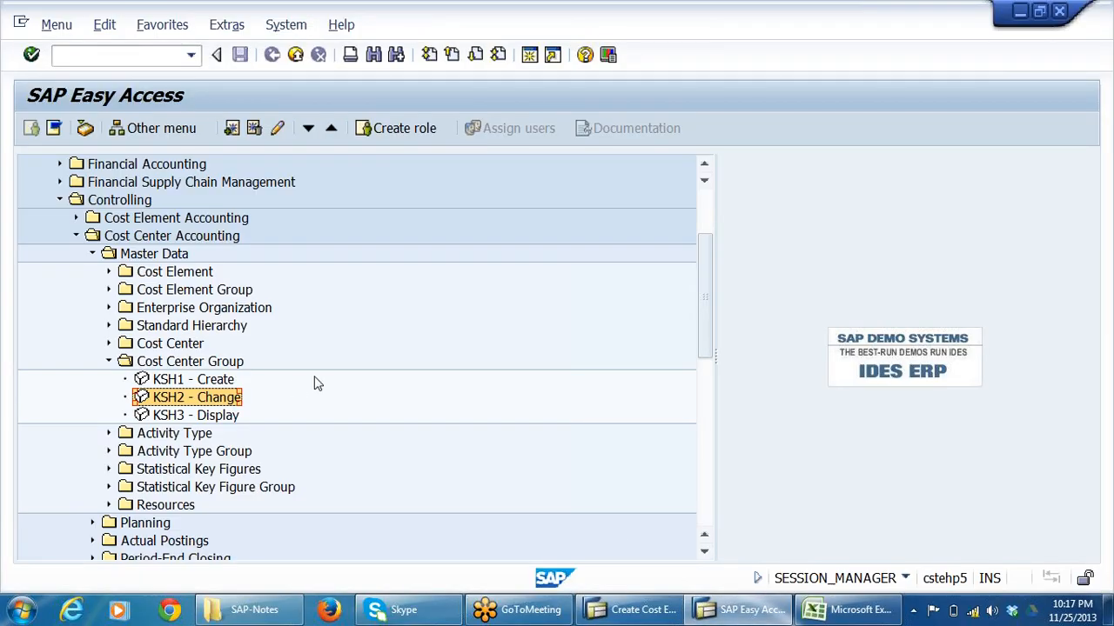
{"action": "left_click", "coordinate": [640, 614]}
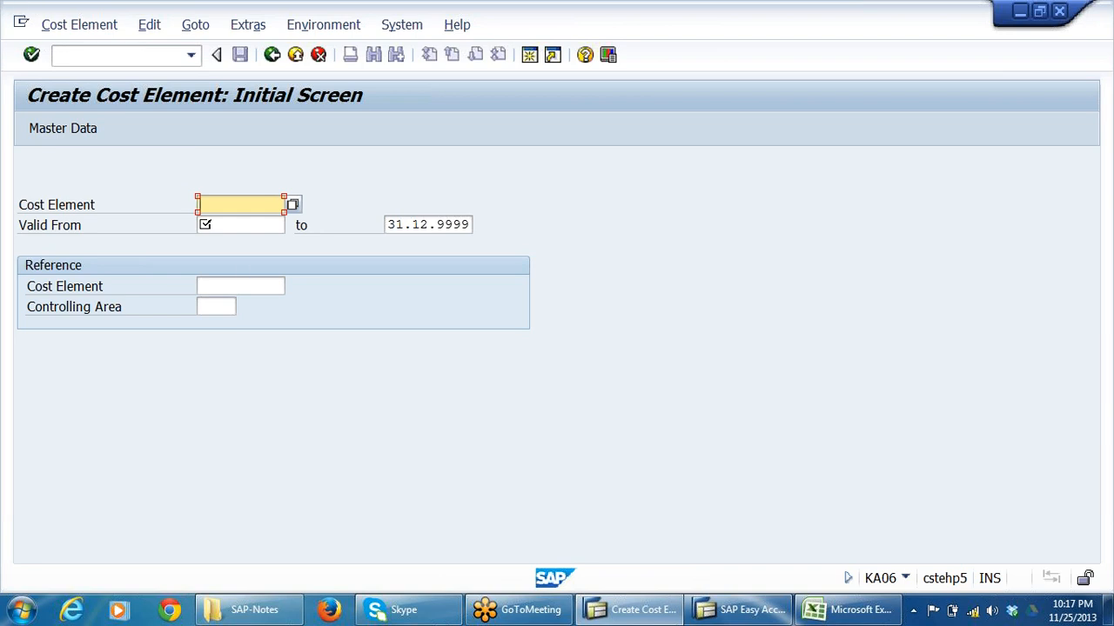
{"action": "type", "text": "942001"}
In the SAP Easy Access session, open KA23 - Display under Cost Element collective processing in the Cost Center Accounting master data.
{"action": "left_click", "coordinate": [752, 611]}
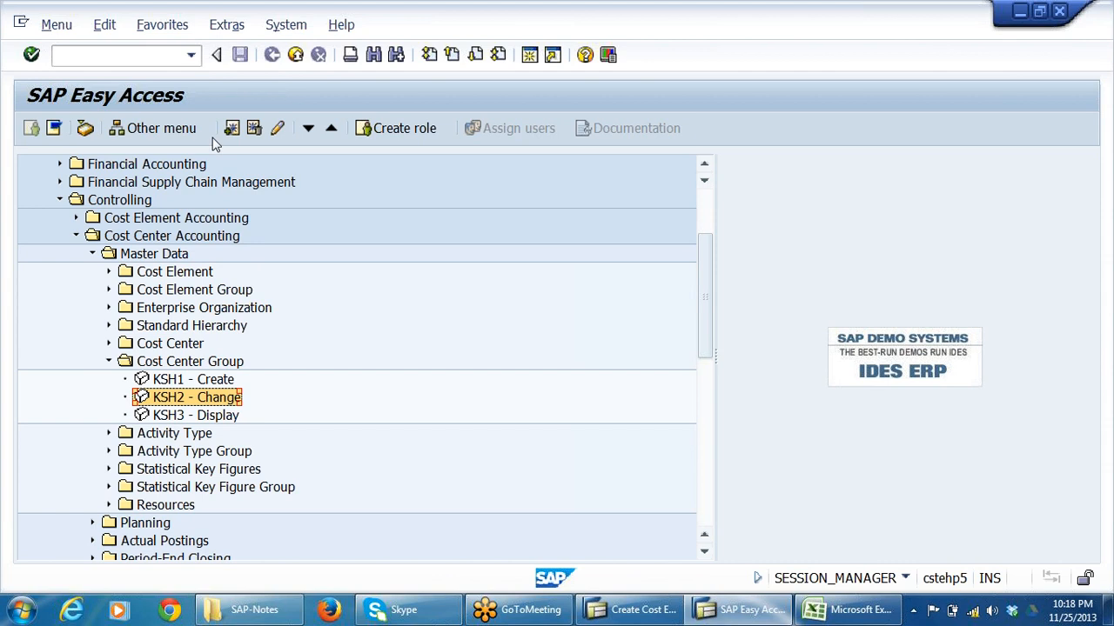
{"action": "left_click", "coordinate": [112, 55]}
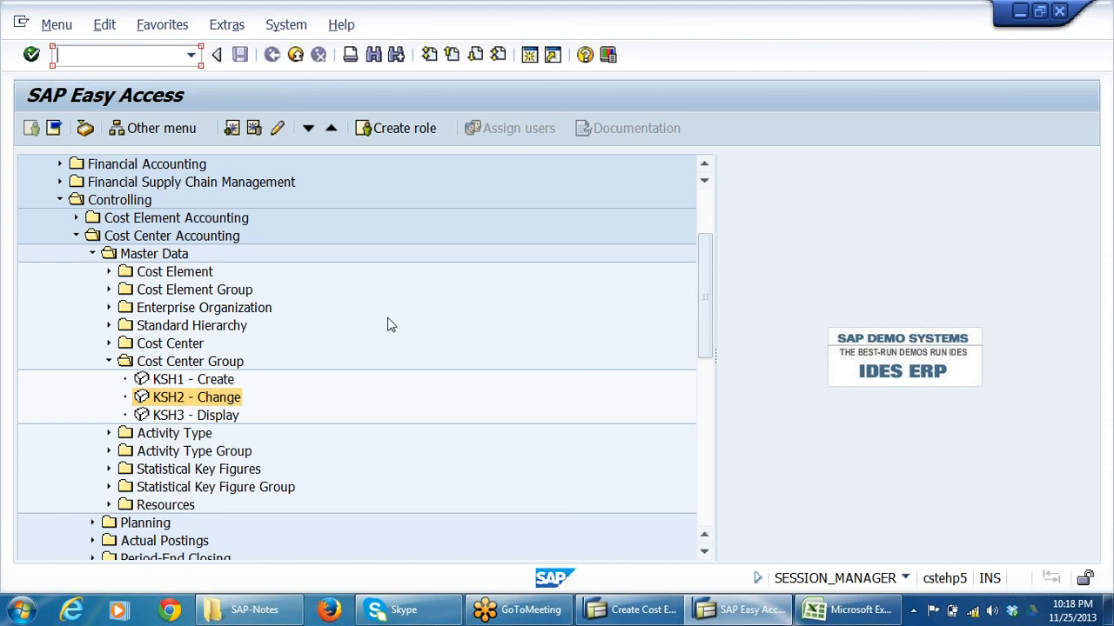
{"action": "left_click", "coordinate": [109, 273]}
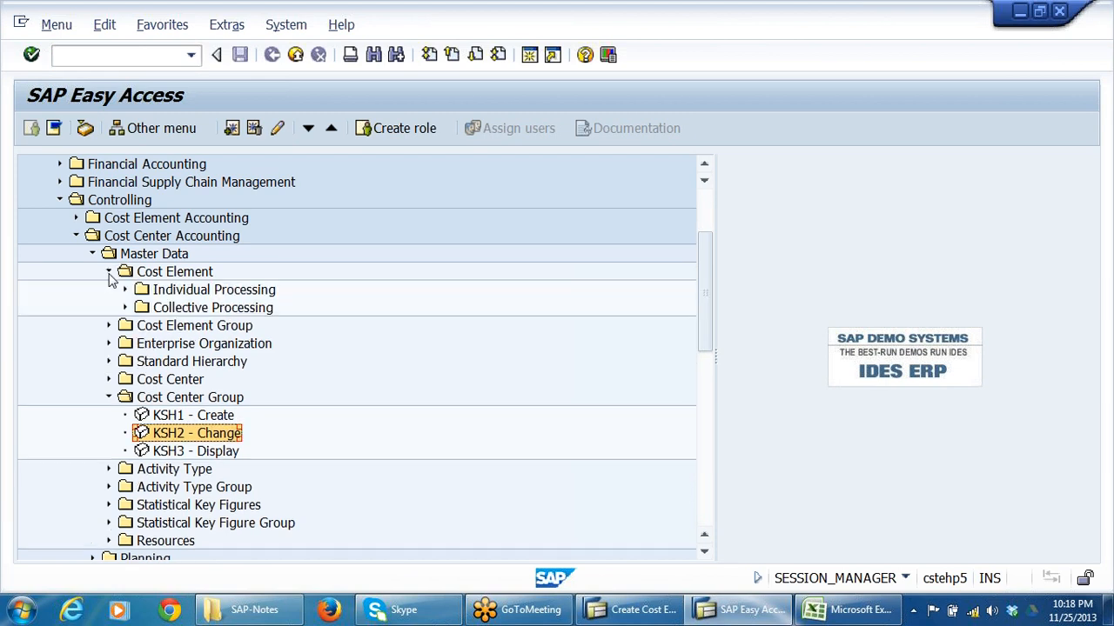
{"action": "left_click", "coordinate": [124, 307]}
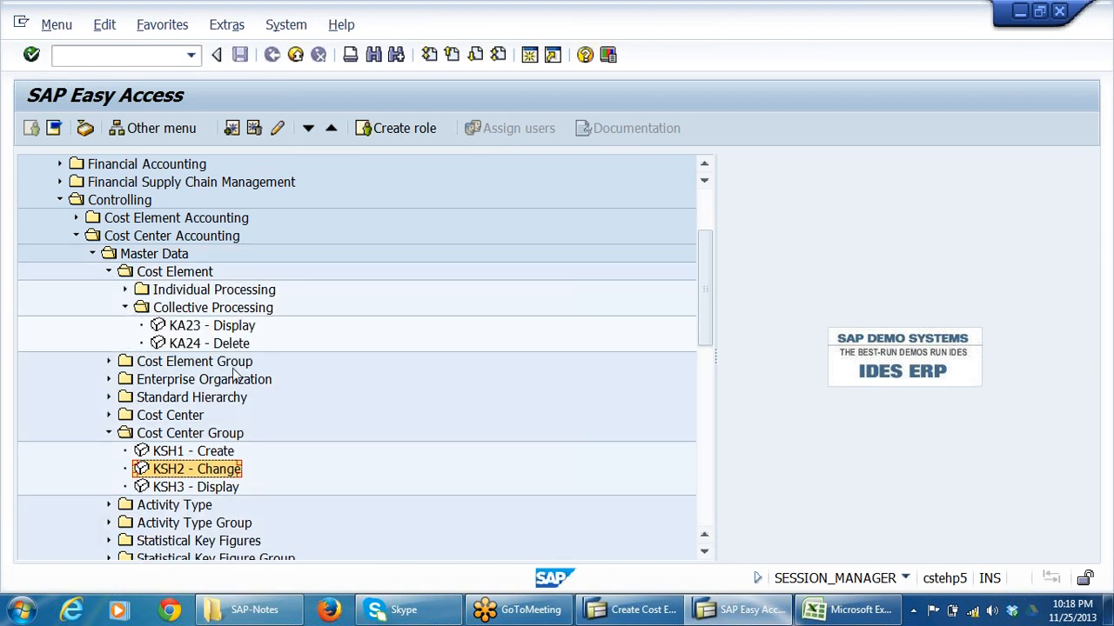
{"action": "double_click", "coordinate": [228, 327]}
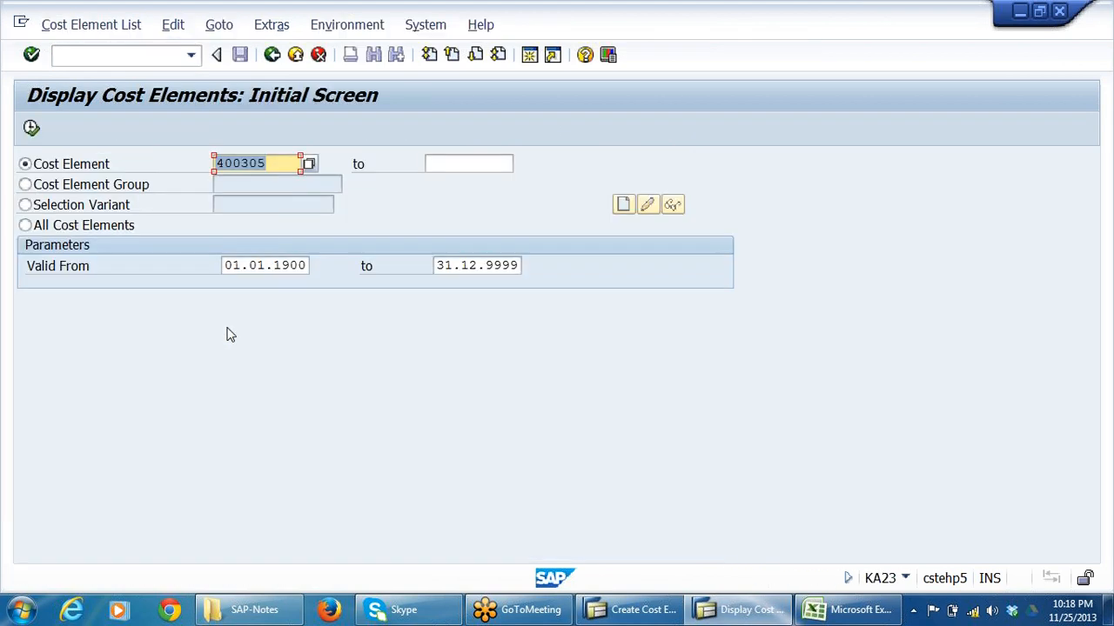
List cost elements 400305 to 400400 and check the cost element category of ELECTRICITY CHARGES.
{"action": "key", "text": "Tab"}
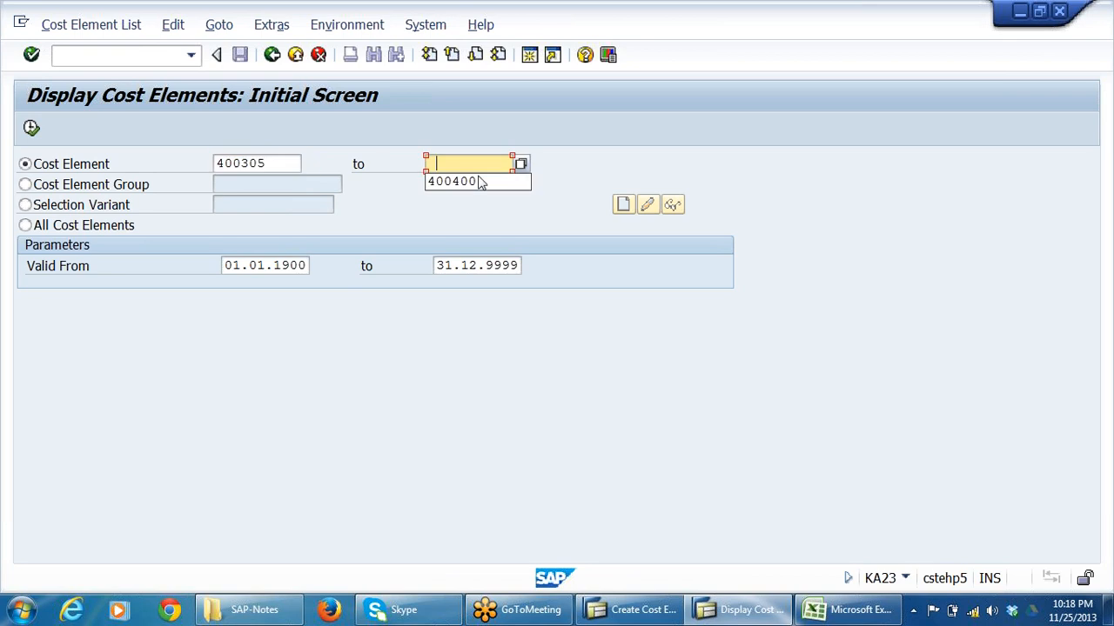
{"action": "left_click", "coordinate": [487, 181]}
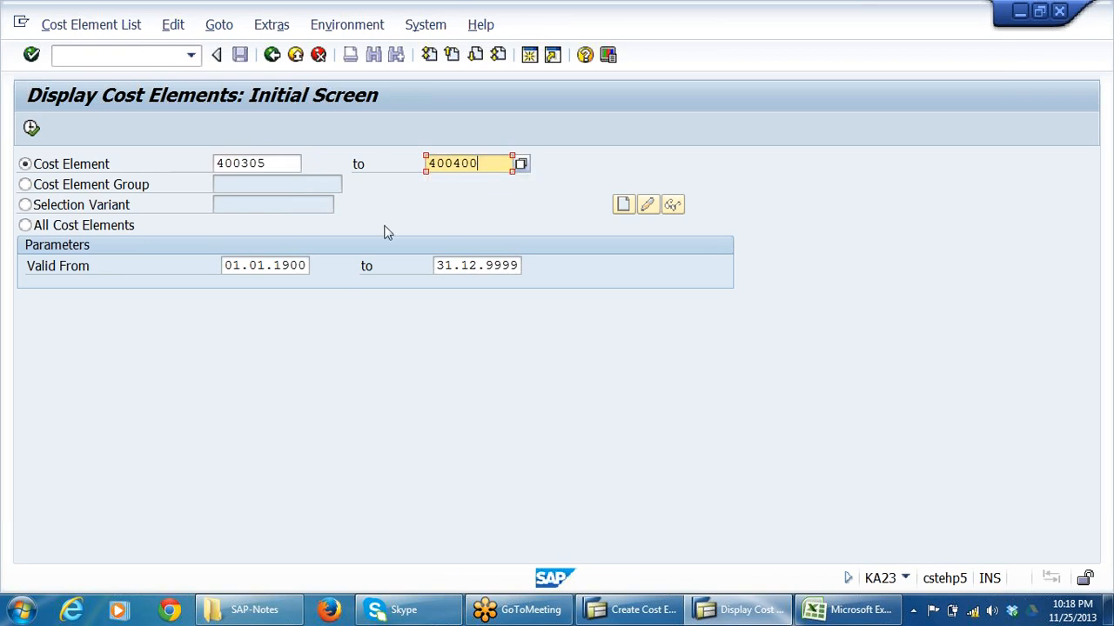
{"action": "left_click", "coordinate": [32, 128]}
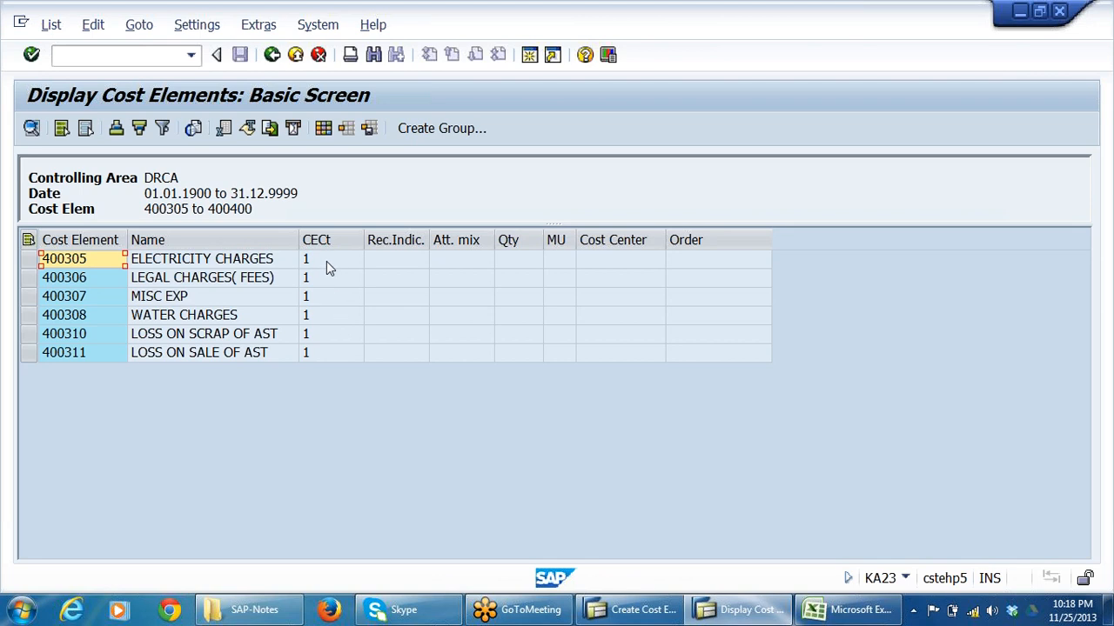
{"action": "left_click", "coordinate": [326, 261]}
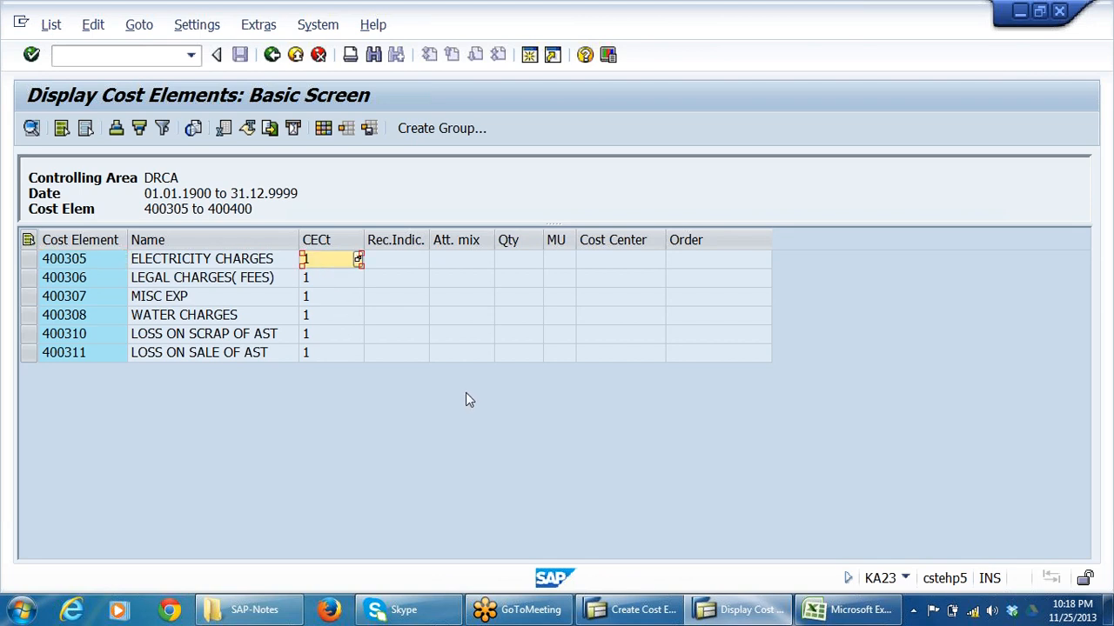
Return to the selection, list cost elements 400101 to 400400, and check the category of STAFF SALARIES.
{"action": "left_click", "coordinate": [271, 55]}
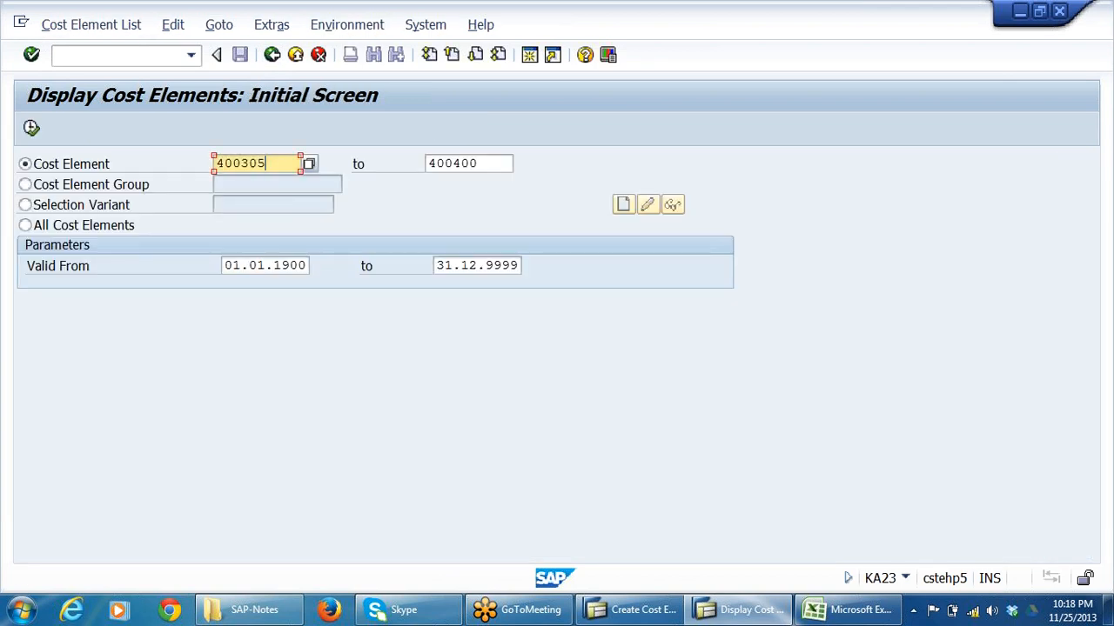
{"action": "double_click", "coordinate": [253, 164]}
{"action": "left_click", "coordinate": [267, 185]}
{"action": "left_click", "coordinate": [32, 129]}
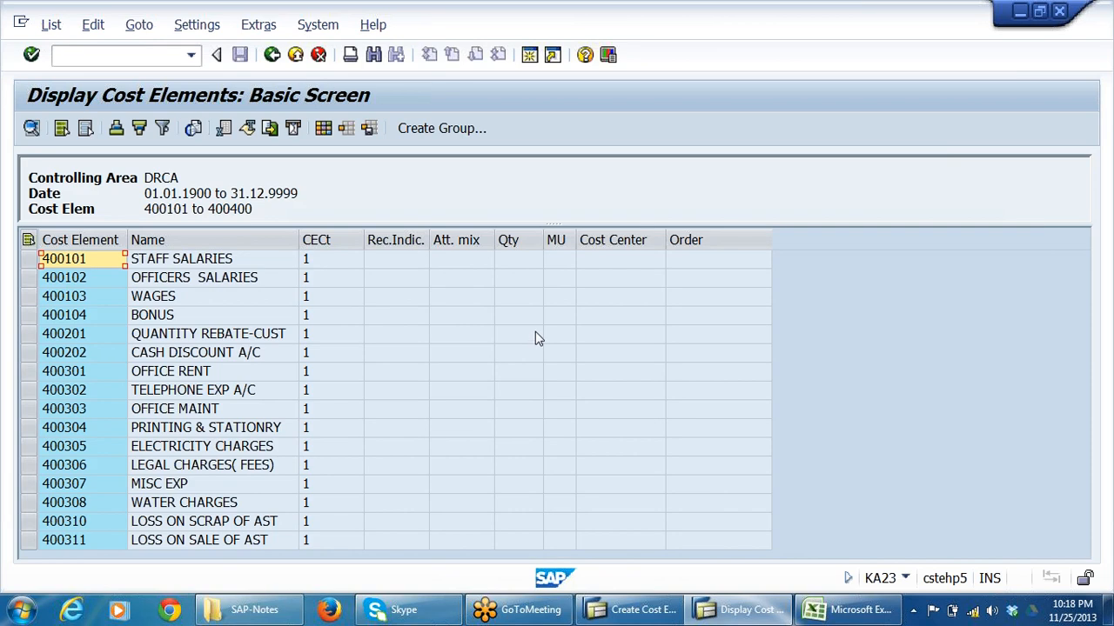
{"action": "left_click", "coordinate": [343, 263]}
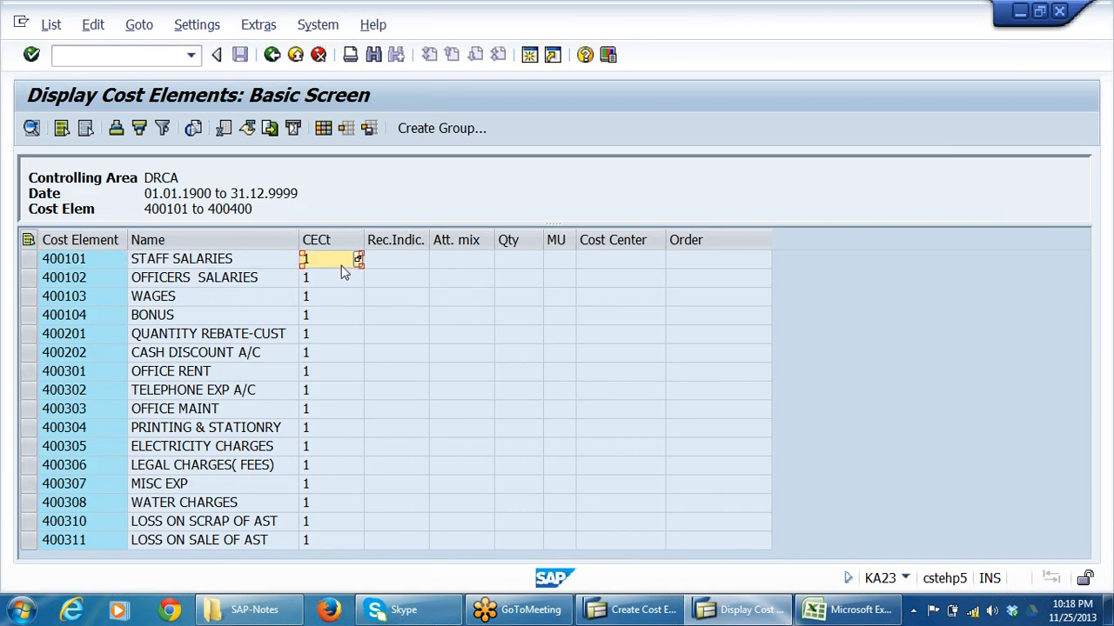
Show the possible cost element categories, examine the Primary costs and Assessment entries, and close the list without choosing one.
{"action": "left_click", "coordinate": [358, 259]}
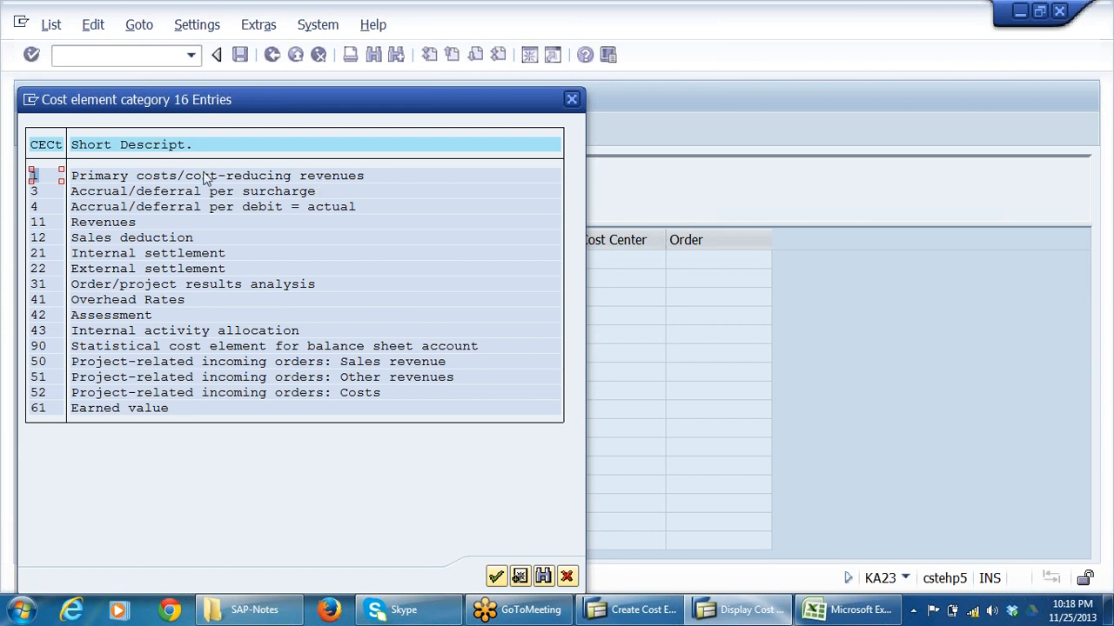
{"action": "left_click", "coordinate": [99, 178]}
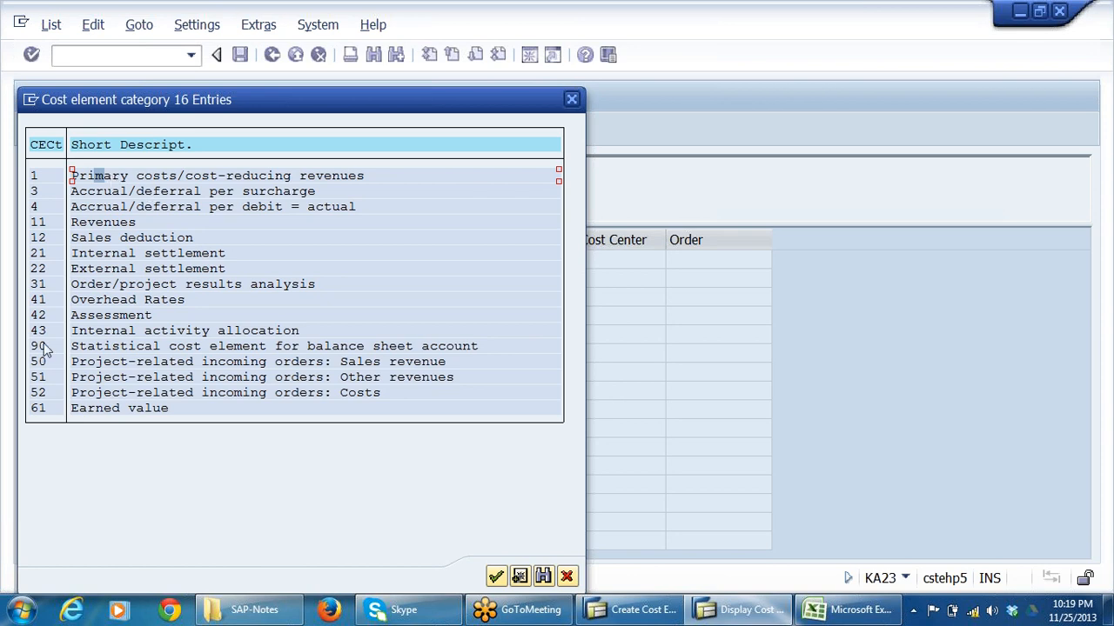
{"action": "left_click", "coordinate": [119, 317]}
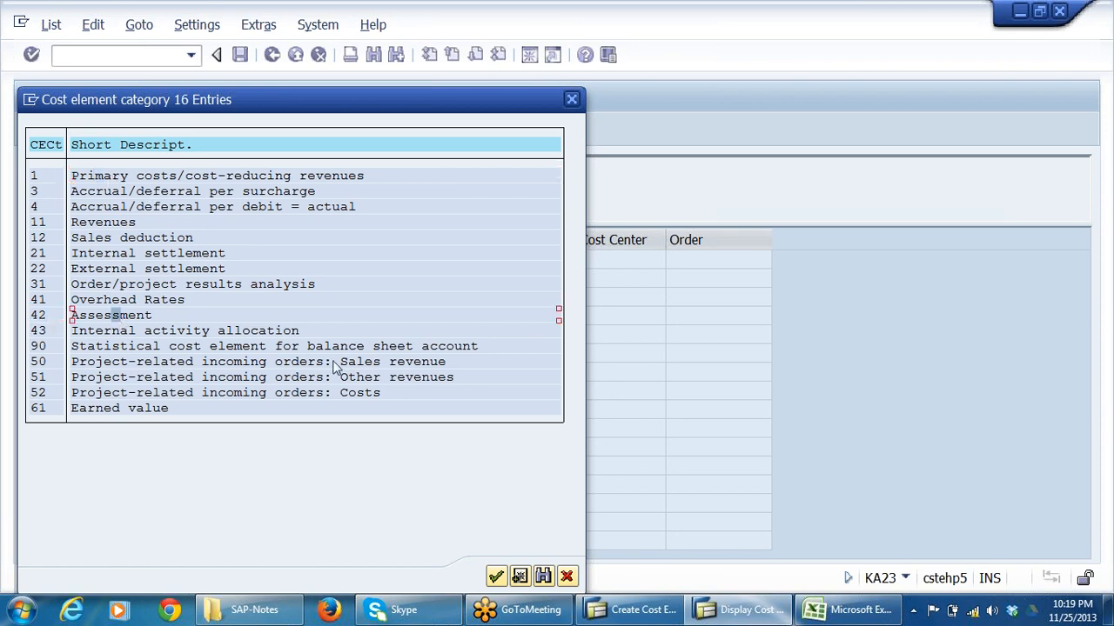
{"action": "left_click", "coordinate": [89, 317]}
{"action": "left_click", "coordinate": [125, 317]}
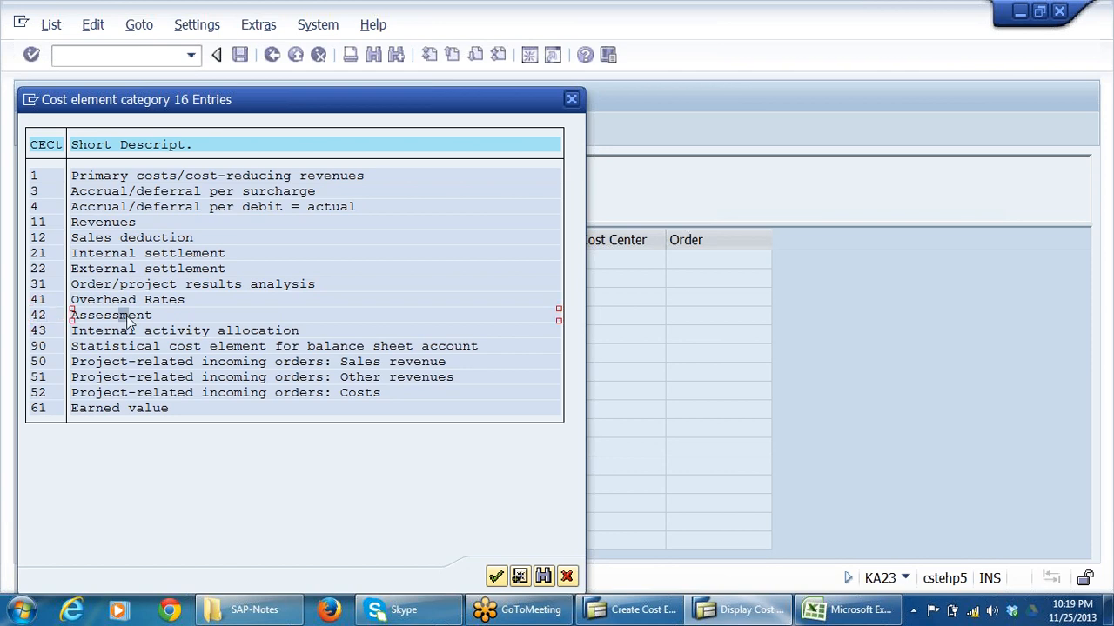
{"action": "left_click", "coordinate": [568, 578]}
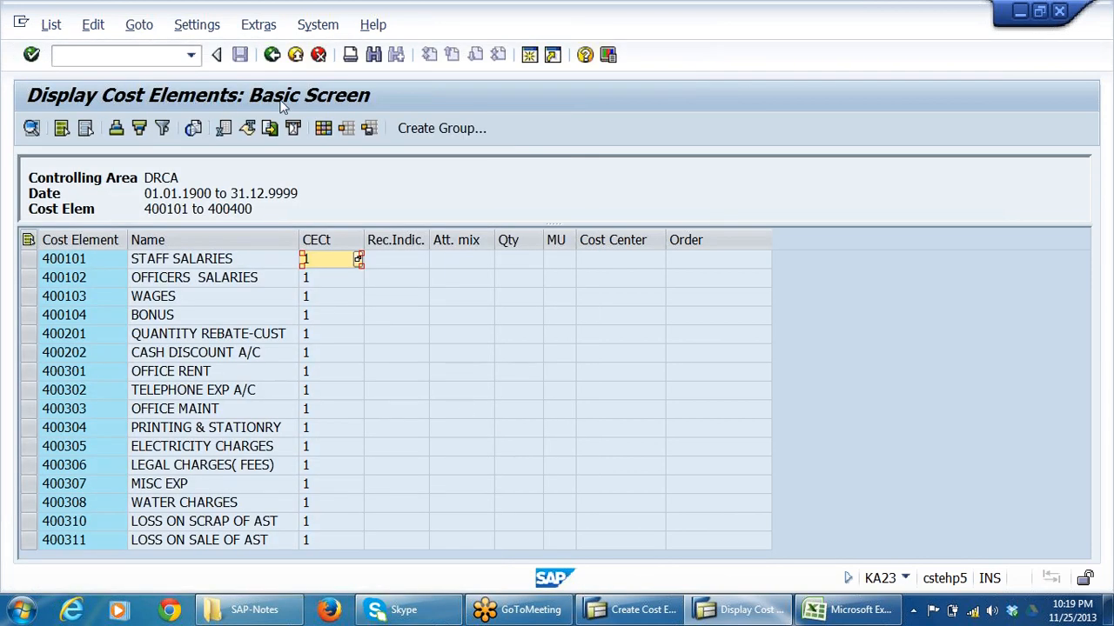
Switch back to the Create Cost Element screen and examine the leading digits of cost element 942001.
{"action": "key", "text": "alt+Tab"}
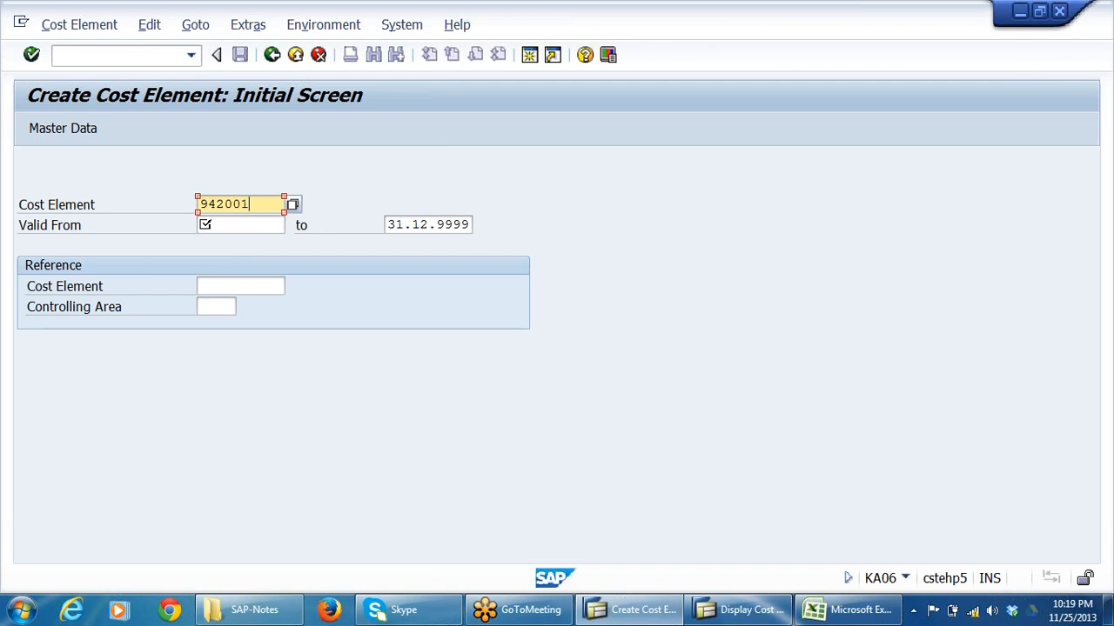
{"action": "left_click_drag", "start_coordinate": [251, 205], "coordinate": [4, 225]}
{"action": "left_click", "coordinate": [208, 204]}
{"action": "left_click_drag", "start_coordinate": [224, 205], "coordinate": [216, 205]}
Leave the cost element display in the other session and open transaction FS00 for central G/L account maintenance.
{"action": "left_click", "coordinate": [739, 614]}
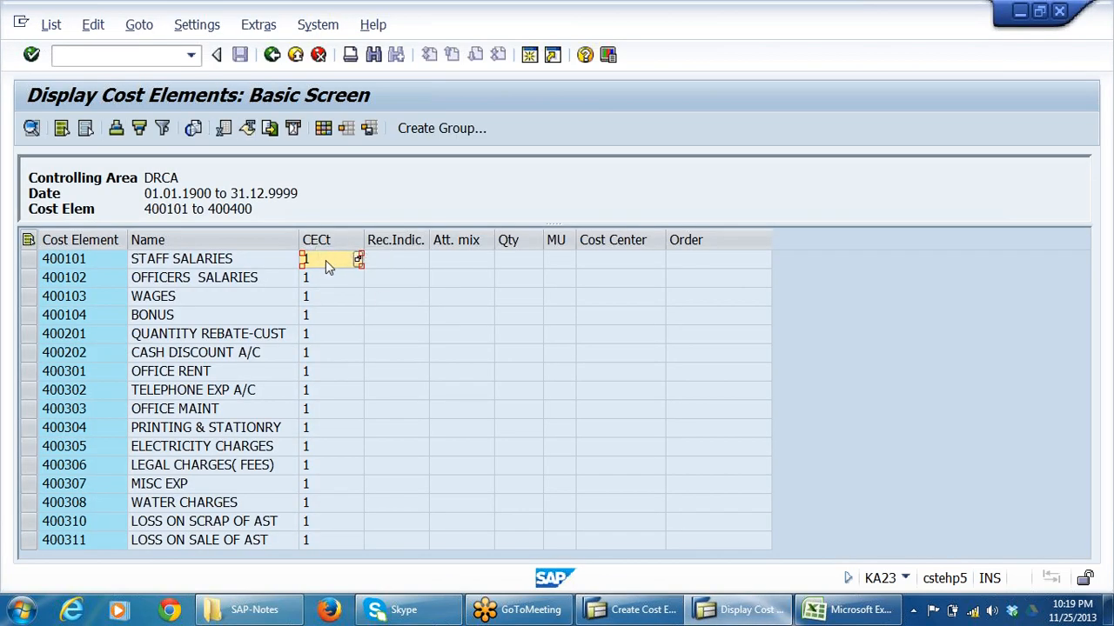
{"action": "left_click", "coordinate": [296, 55]}
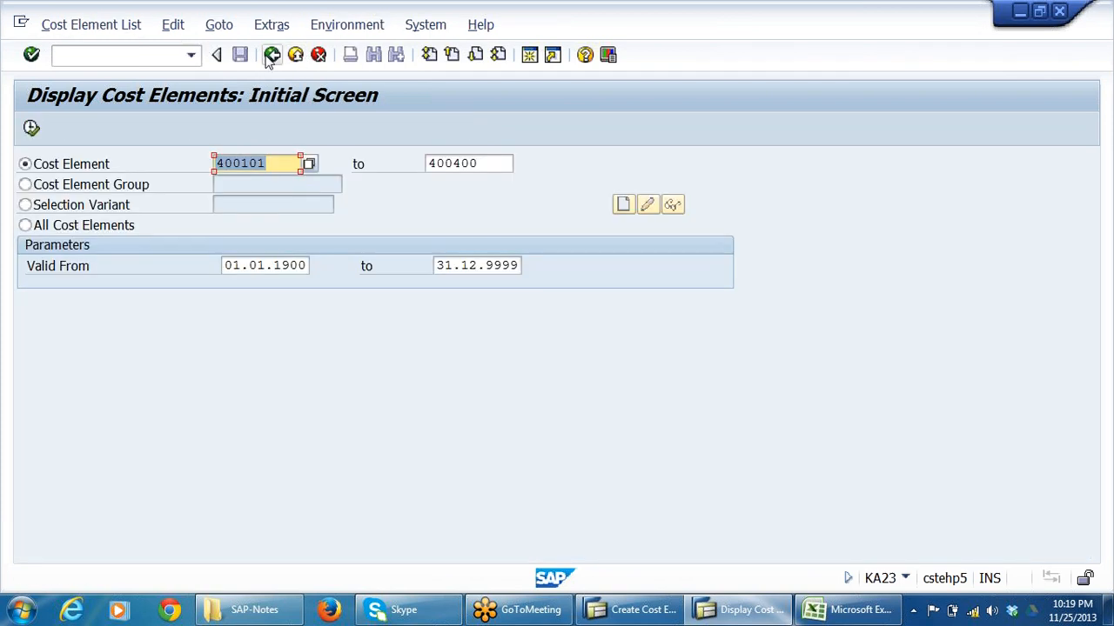
{"action": "left_click", "coordinate": [272, 55]}
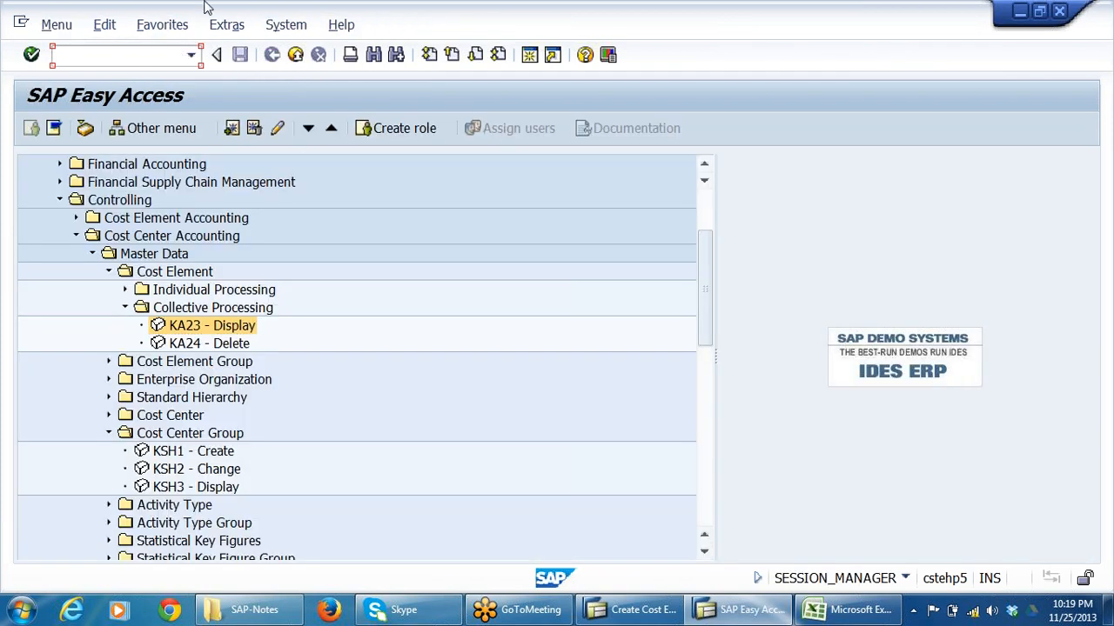
{"action": "type", "text": "FS00"}
{"action": "key", "text": "Return"}
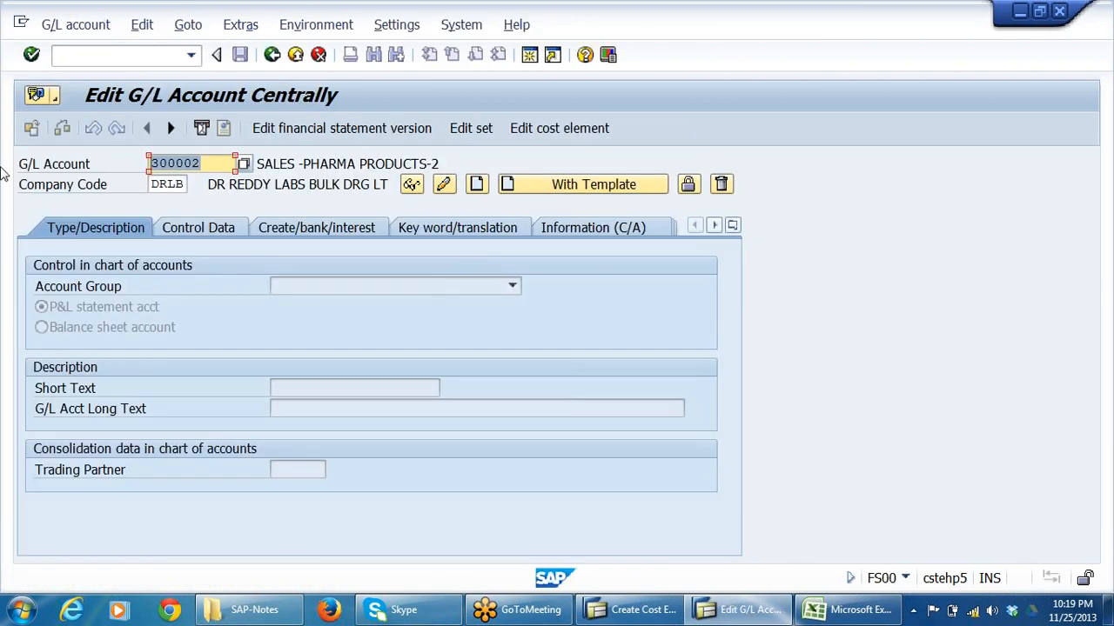
Display G/L account 400301 in company code DRLB and check its short text.
{"action": "type", "text": "4"}
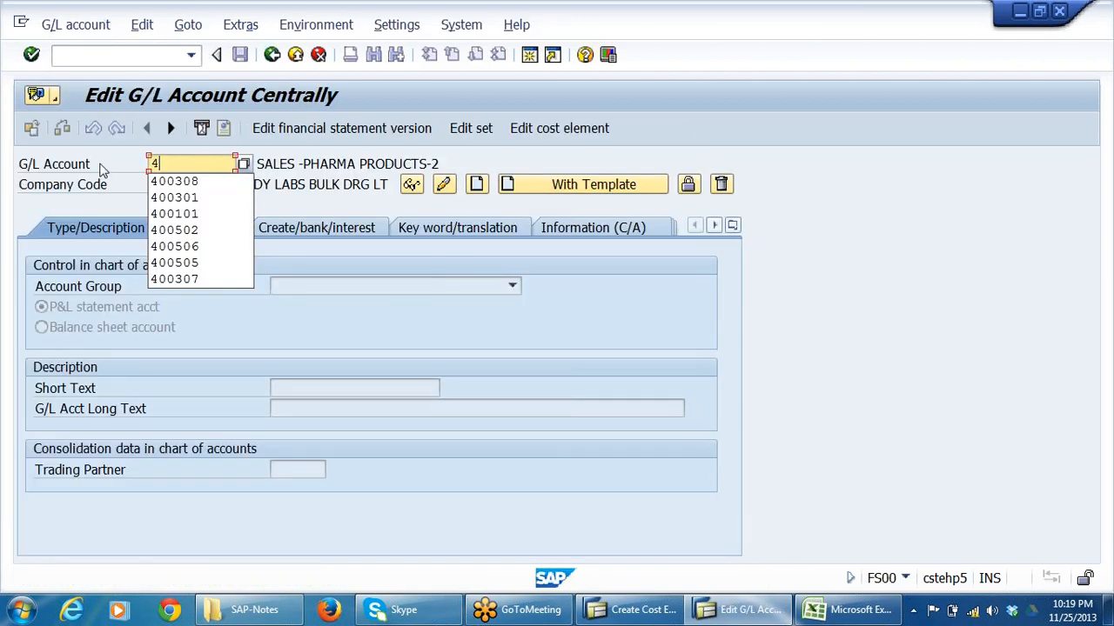
{"action": "left_click", "coordinate": [213, 199]}
{"action": "key", "text": "Return"}
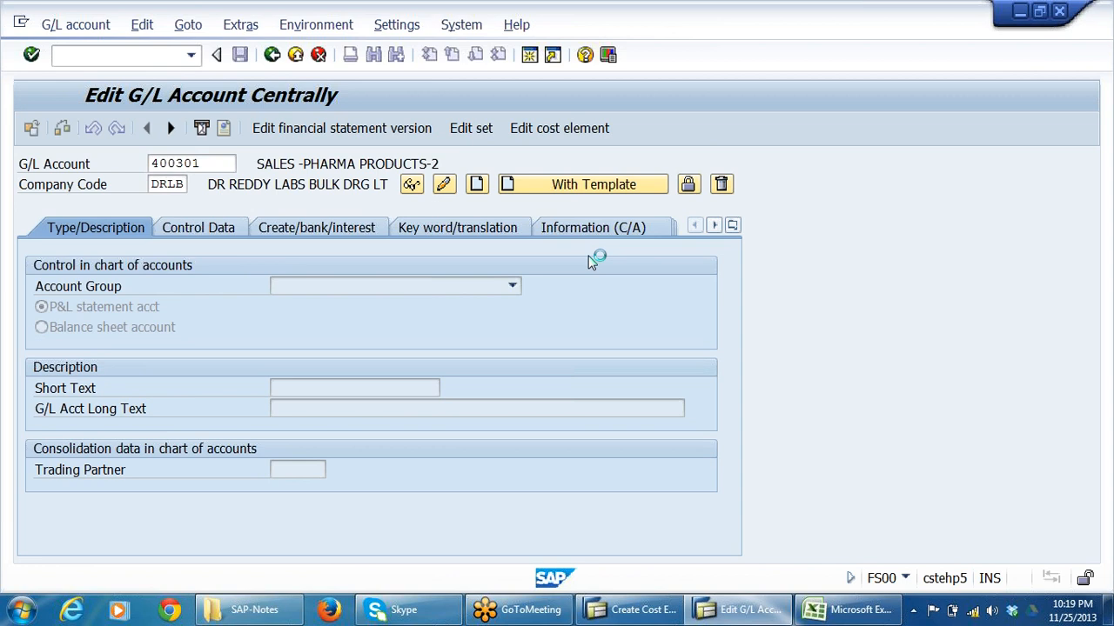
{"action": "left_click", "coordinate": [400, 389]}
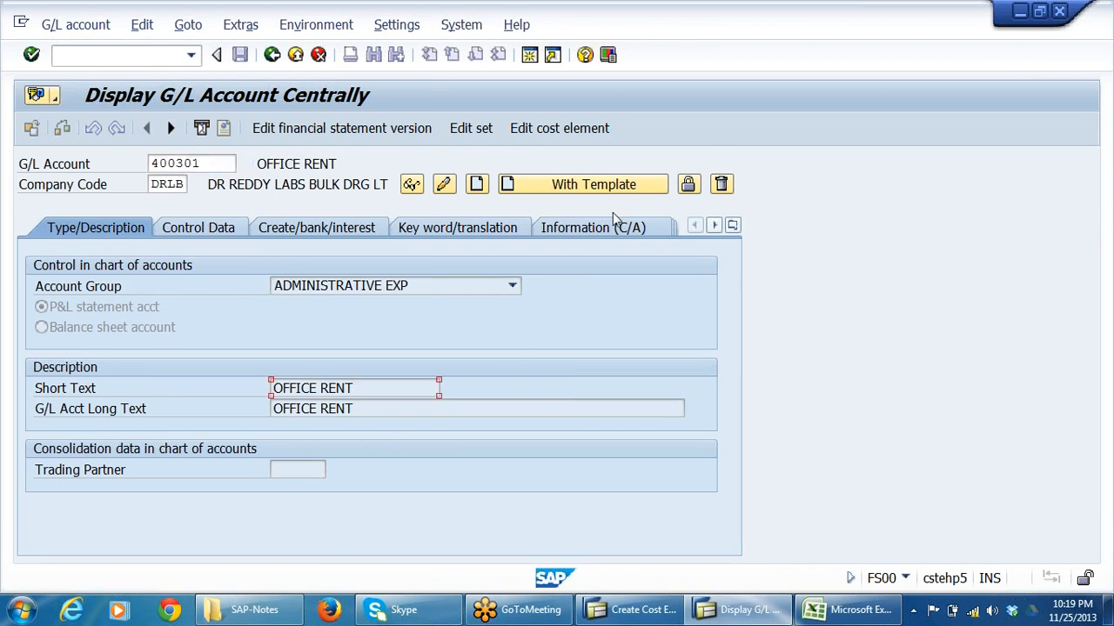
Open the cost element of G/L account 400301 and examine its CElem category and the category description.
{"action": "left_click", "coordinate": [565, 129]}
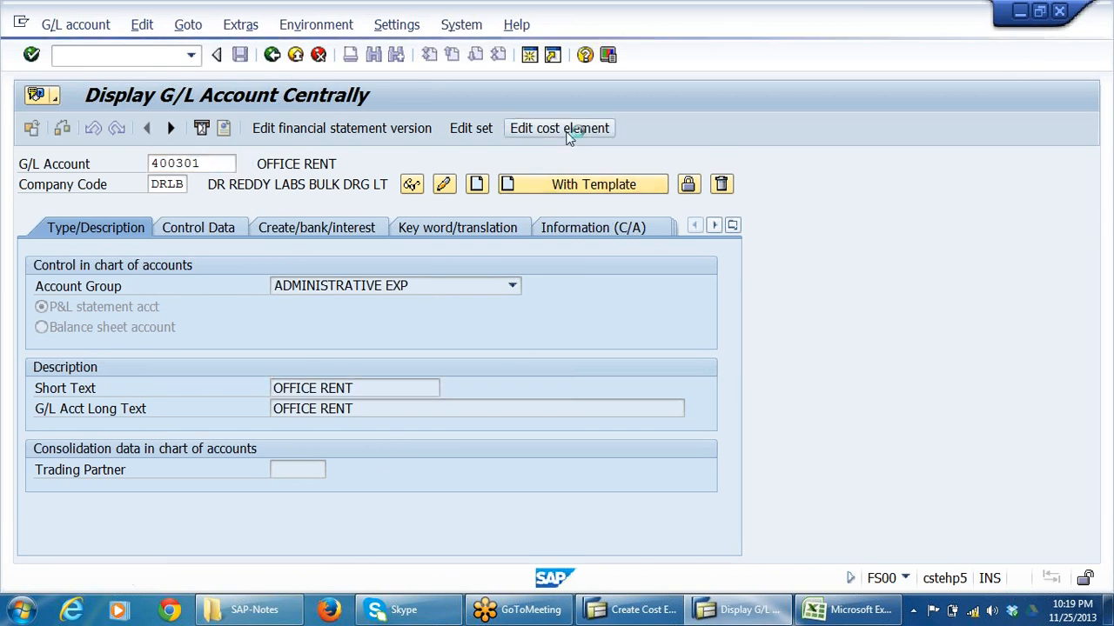
{"action": "left_click", "coordinate": [54, 394]}
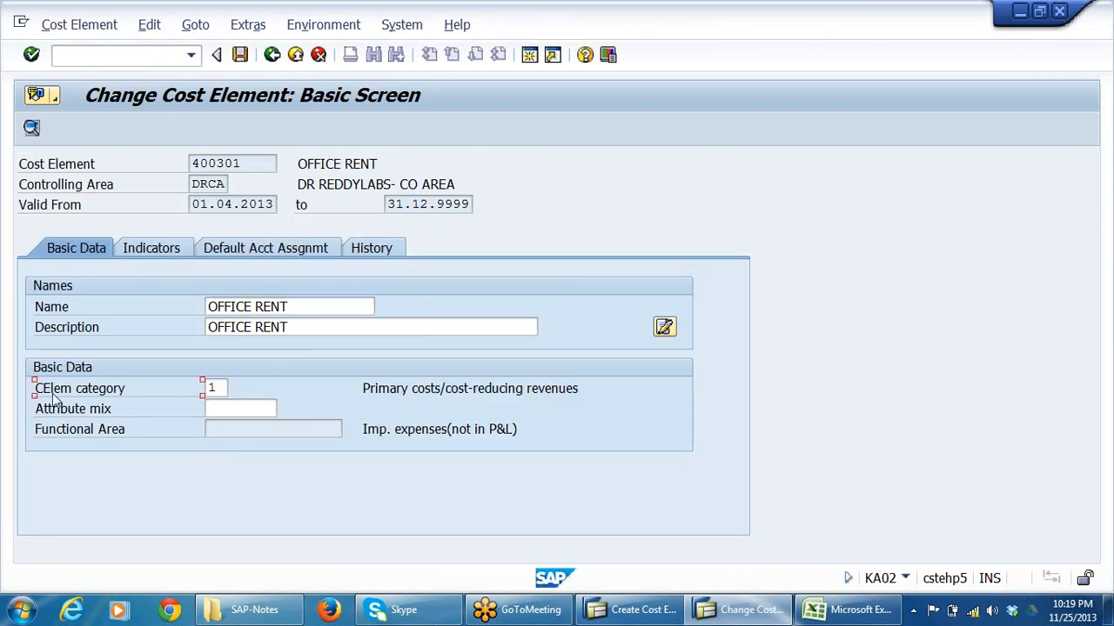
{"action": "left_click", "coordinate": [216, 389]}
{"action": "left_click_drag", "start_coordinate": [364, 389], "coordinate": [587, 389]}
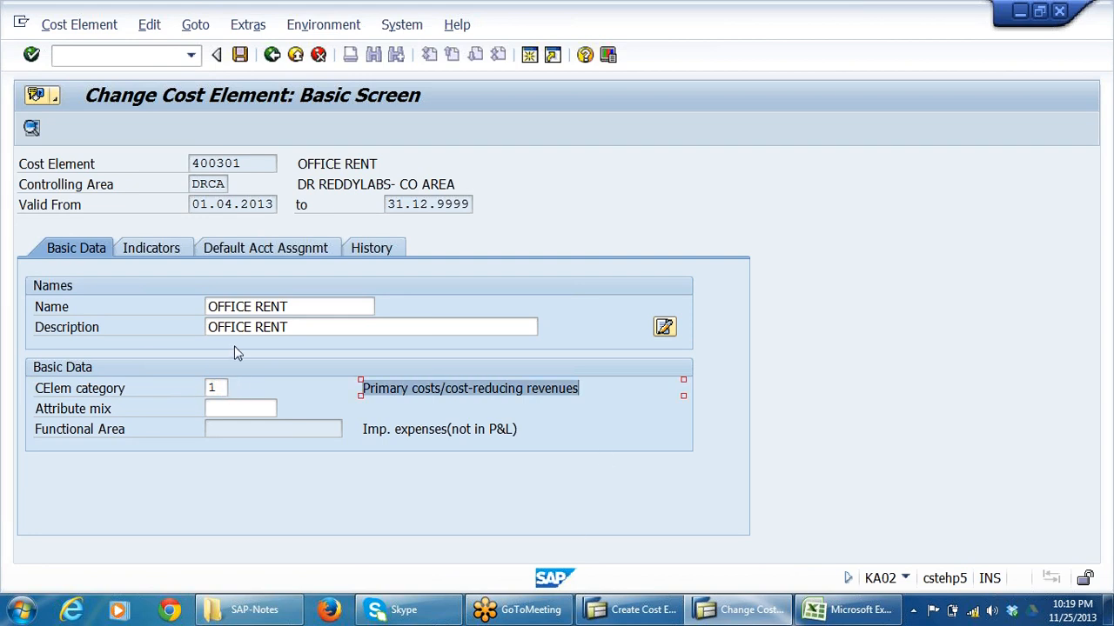
List the CElem categories available for primary cost element 400301, close the list and leave the cost element and G/L account displays.
{"action": "left_click", "coordinate": [218, 388]}
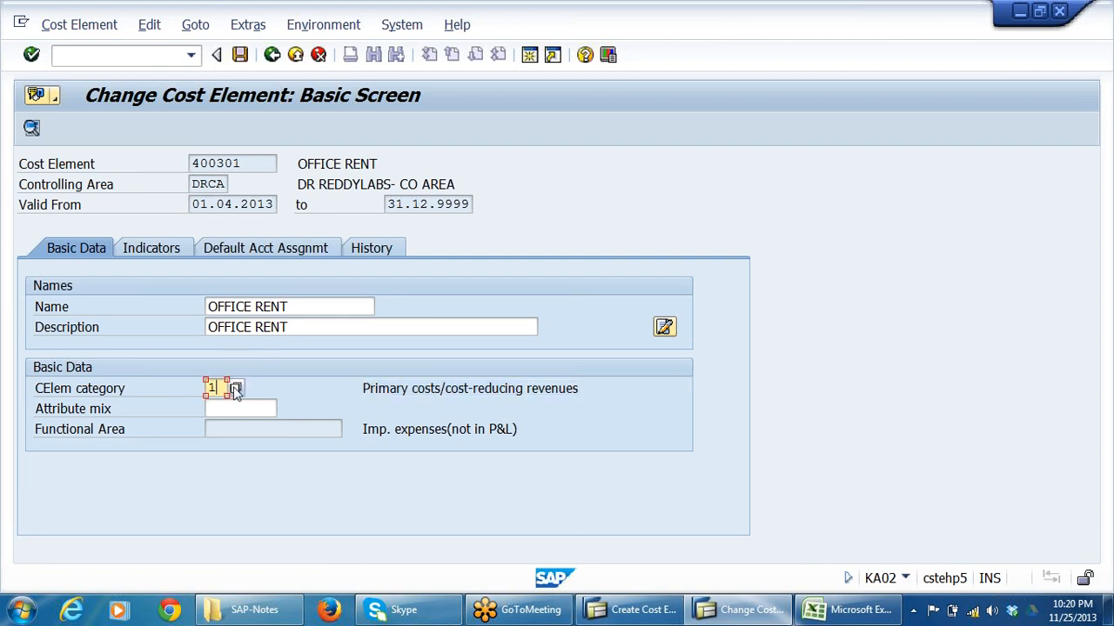
{"action": "left_click", "coordinate": [237, 390]}
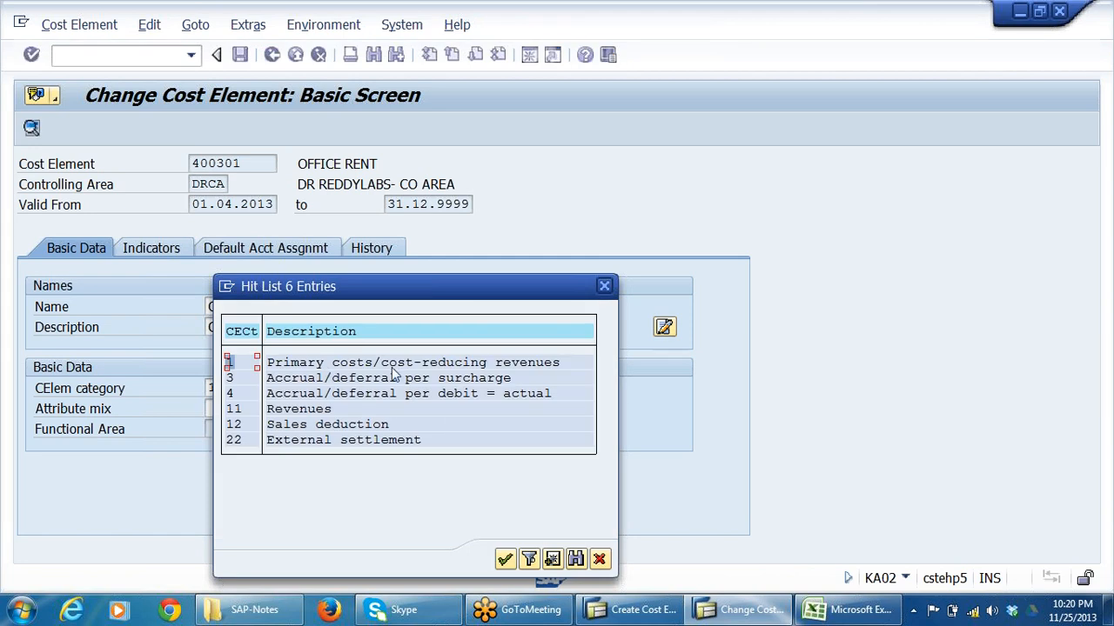
{"action": "left_click", "coordinate": [600, 559]}
{"action": "left_click", "coordinate": [295, 54]}
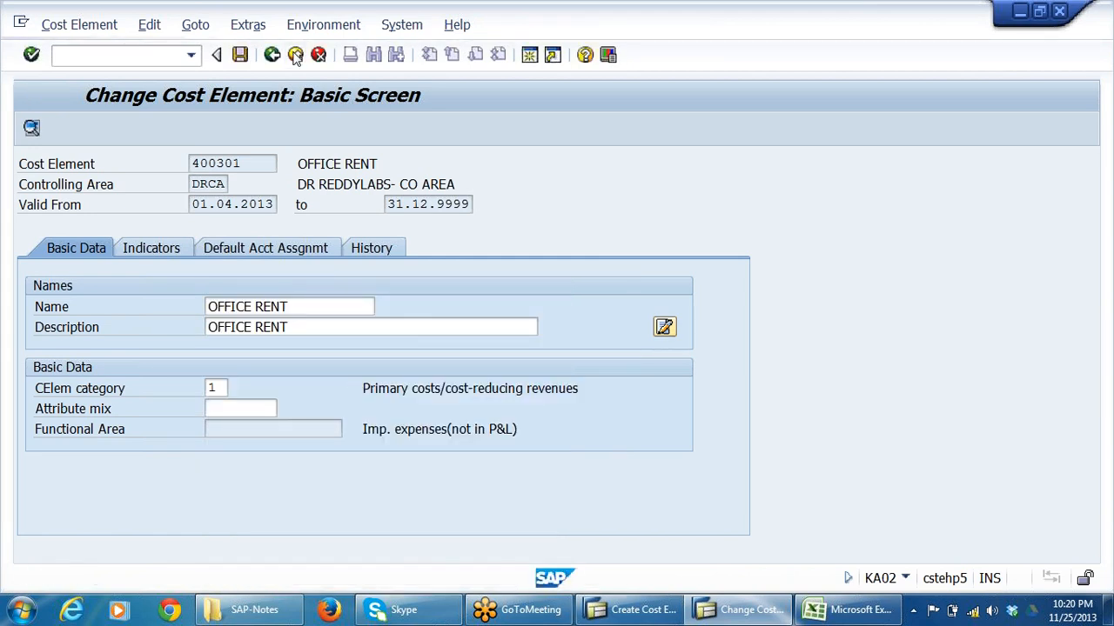
{"action": "left_click", "coordinate": [295, 55]}
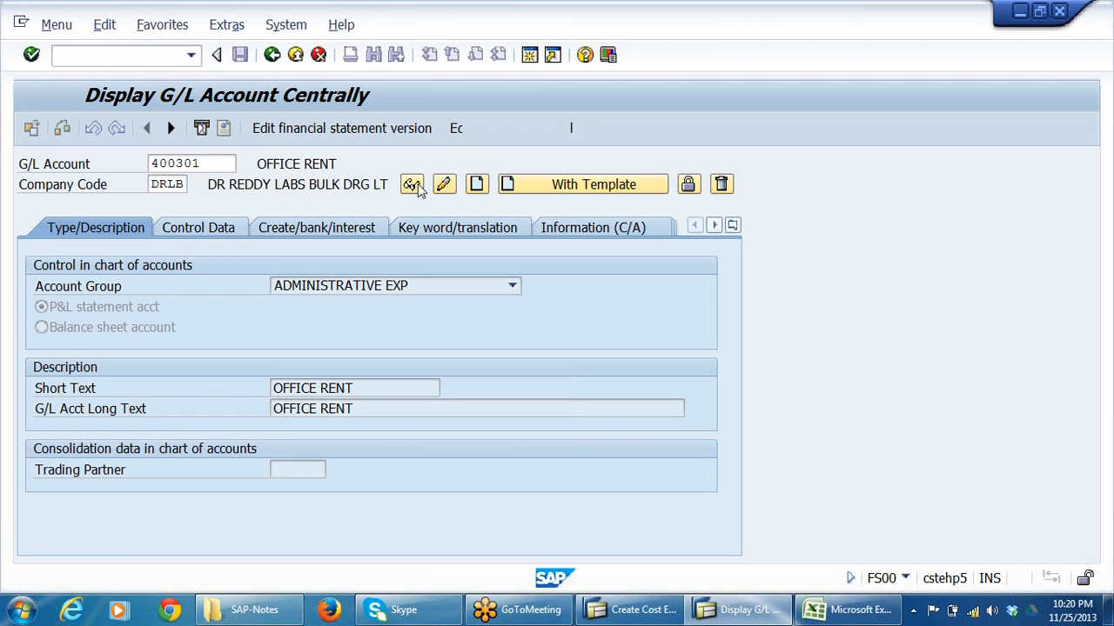
Switch back to the Create Cost Element session, set the valid-from date of 942001 to 01.04.2013 and open its basic screen.
{"action": "key", "text": "alt+Tab"}
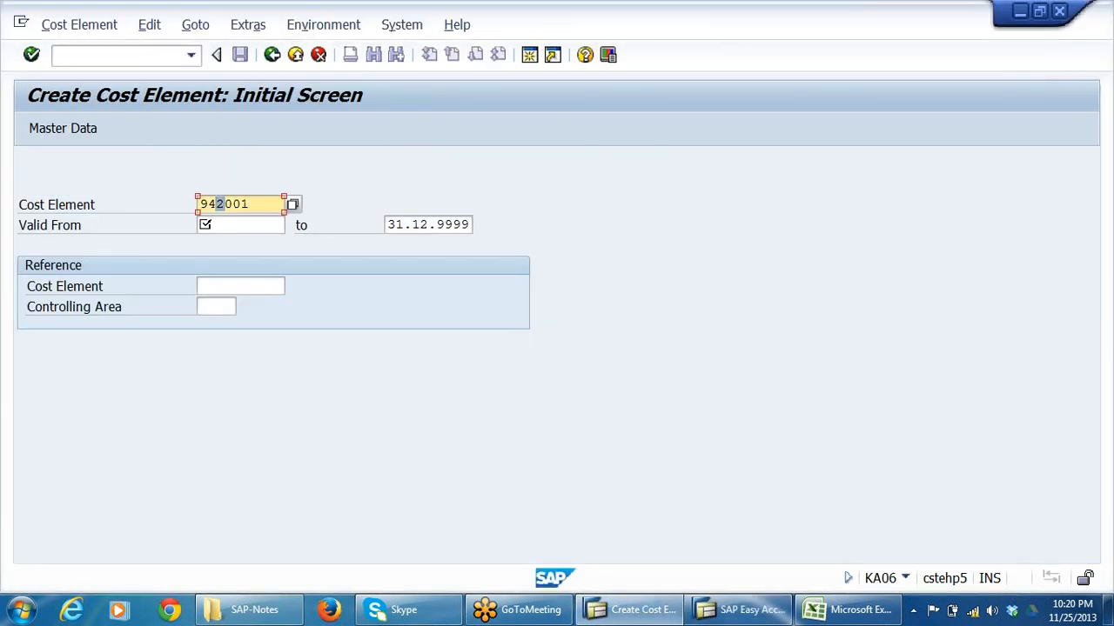
{"action": "left_click", "coordinate": [252, 204]}
{"action": "left_click_drag", "start_coordinate": [252, 204], "coordinate": [199, 204]}
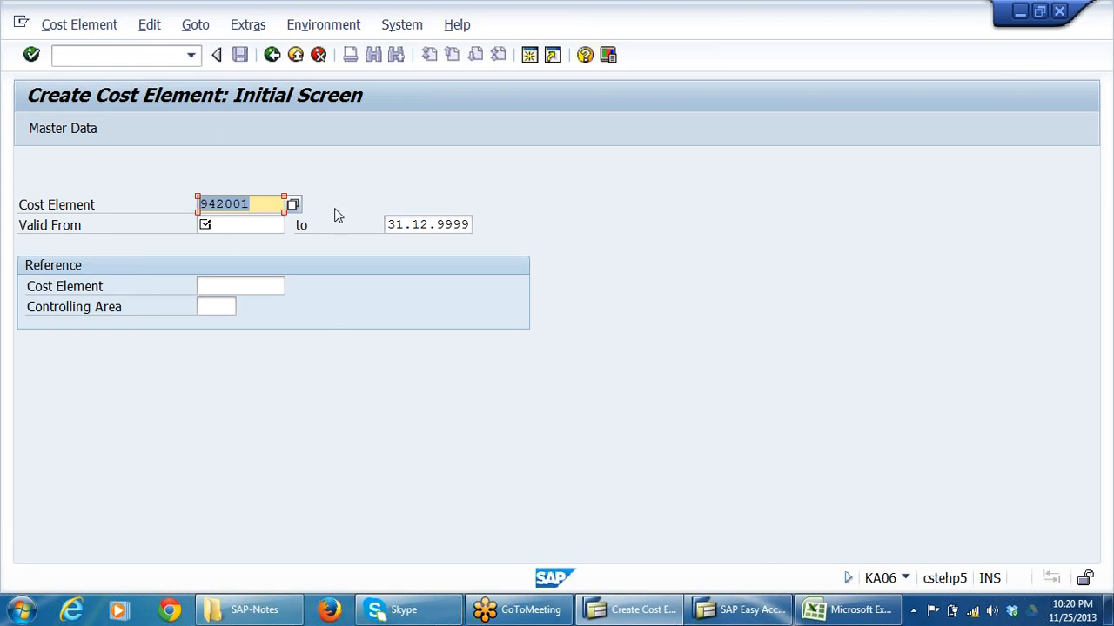
{"action": "left_click", "coordinate": [225, 205]}
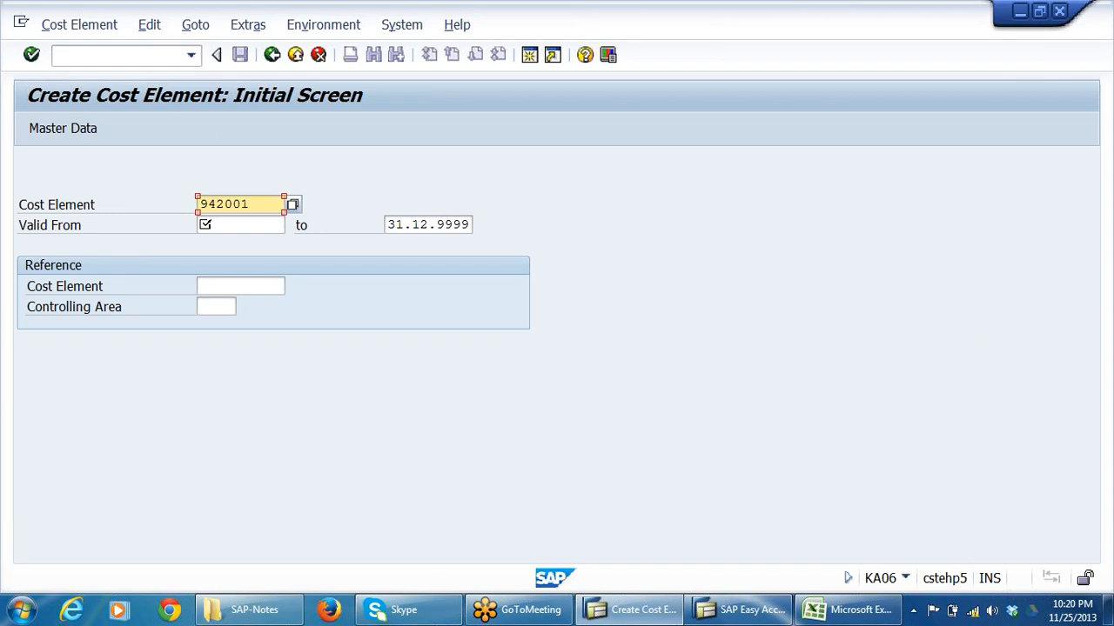
{"action": "key", "text": "shift+Left"}
{"action": "key", "text": "Tab"}
{"action": "type", "text": "0"}
{"action": "left_click", "coordinate": [243, 244]}
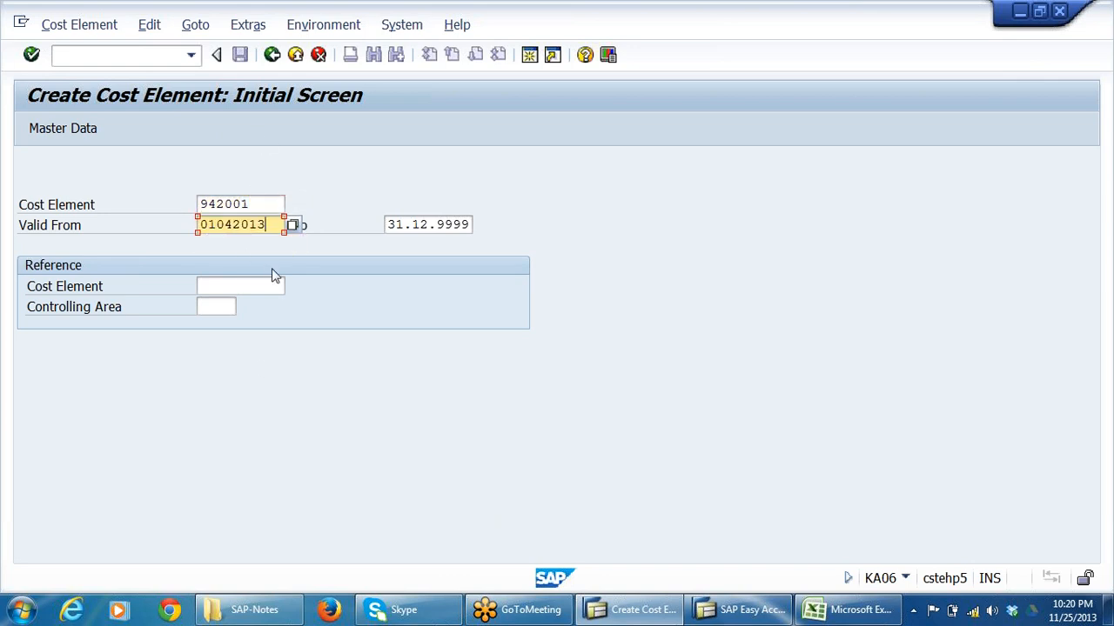
{"action": "key", "text": "Return"}
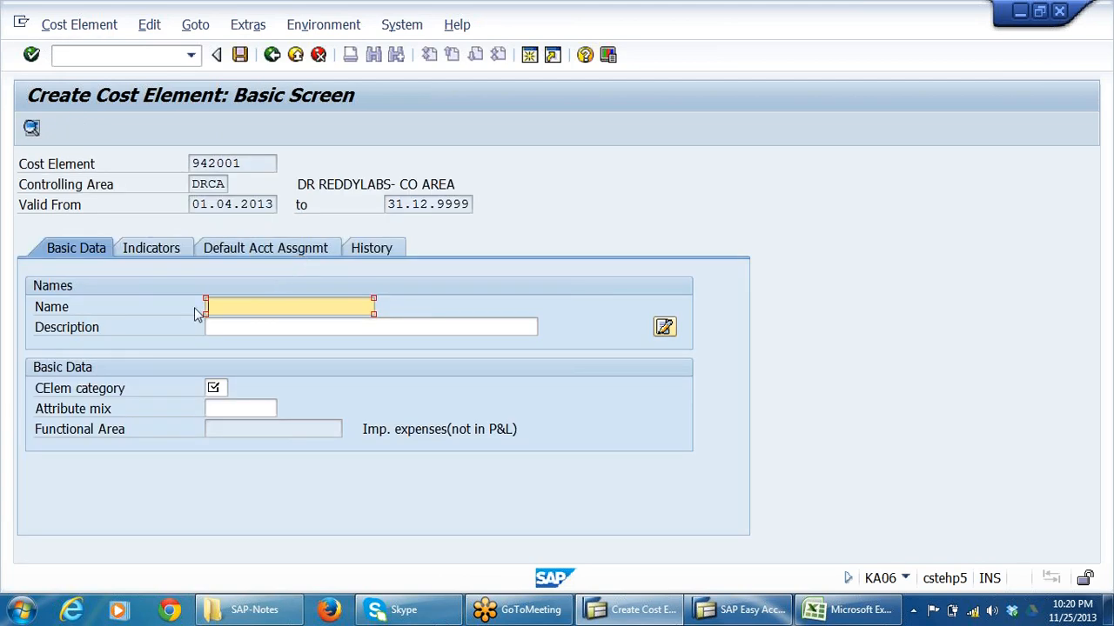
Name cost element 942001 CANTEEN COSTS.
{"action": "type", "text": "OI"}
{"action": "key", "text": "Tab"}
{"action": "type", "text": "CA"}
{"action": "key", "text": "BackSpace"}
{"action": "key", "text": "BackSpace"}
{"action": "type", "text": "SCE"}
{"action": "key", "text": "BackSpace"}
{"action": "key", "text": "BackSpace"}
{"action": "key", "text": "BackSpace"}
{"action": "key", "text": "BackSpace"}
{"action": "type", "text": "CANTEEN COS"}
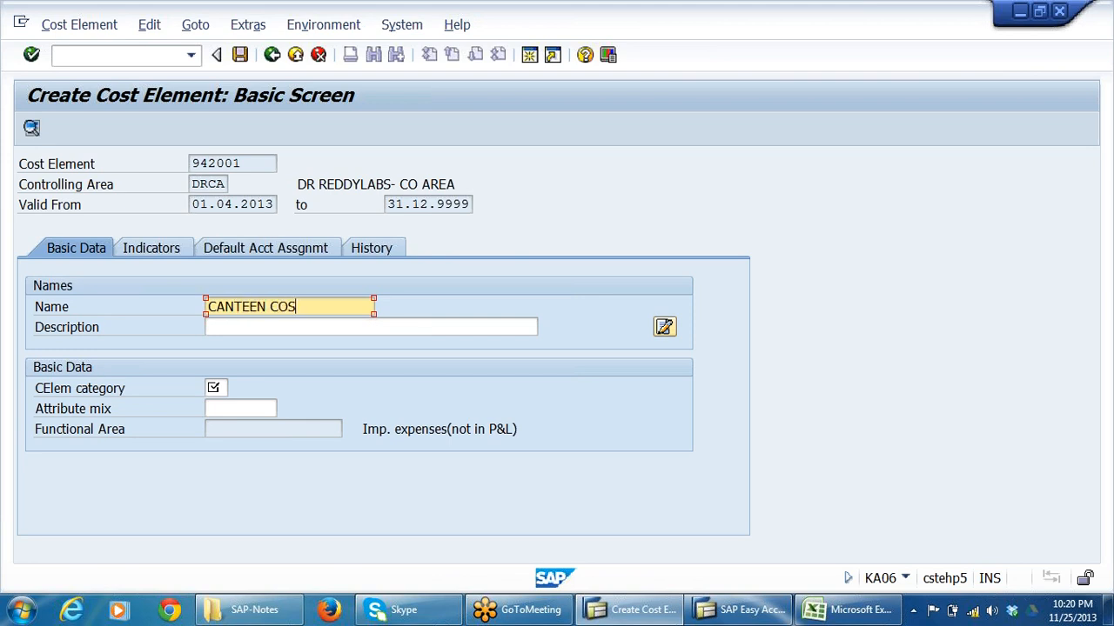
{"action": "type", "text": "TS"}
Copy the name CANTEEN COSTS into the cost element's description.
{"action": "left_click_drag", "start_coordinate": [315, 306], "coordinate": [6, 343]}
{"action": "key", "text": "ctrl+c"}
{"action": "key", "text": "Tab"}
{"action": "key", "text": "ctrl+v"}
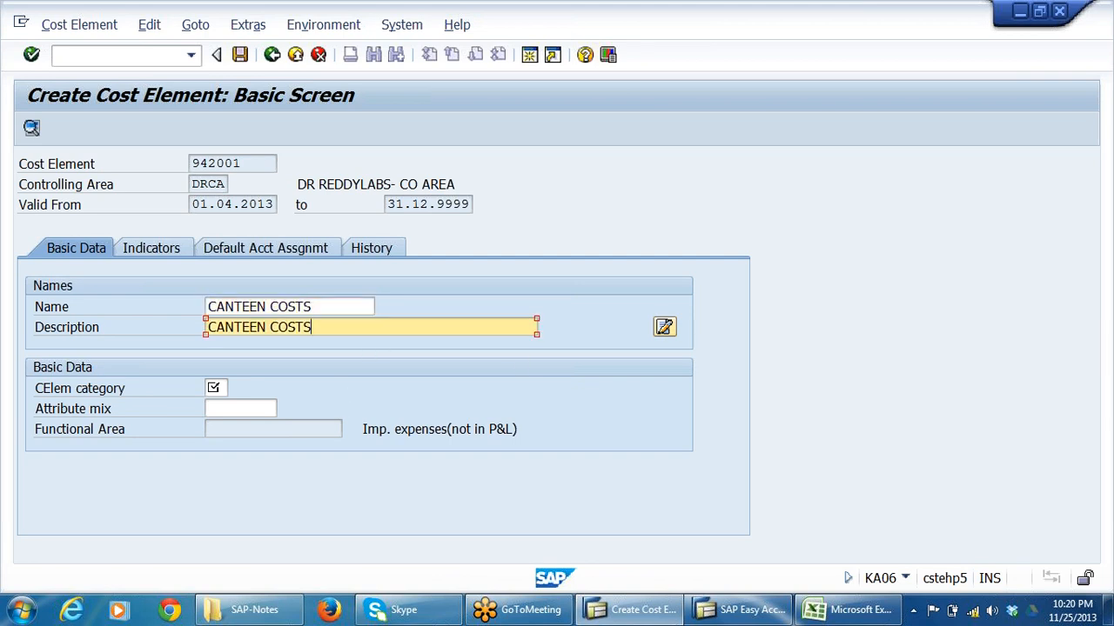
Assign CElem category 42 (Assessment) to cost element 942001 from the list of possible entries.
{"action": "left_click", "coordinate": [72, 393]}
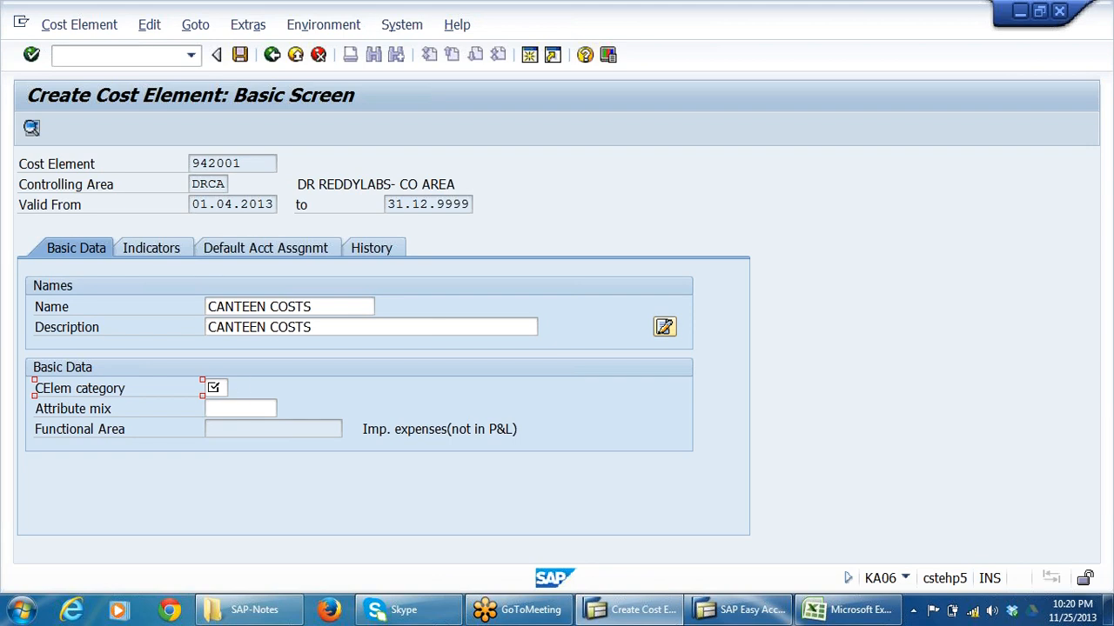
{"action": "left_click", "coordinate": [228, 389]}
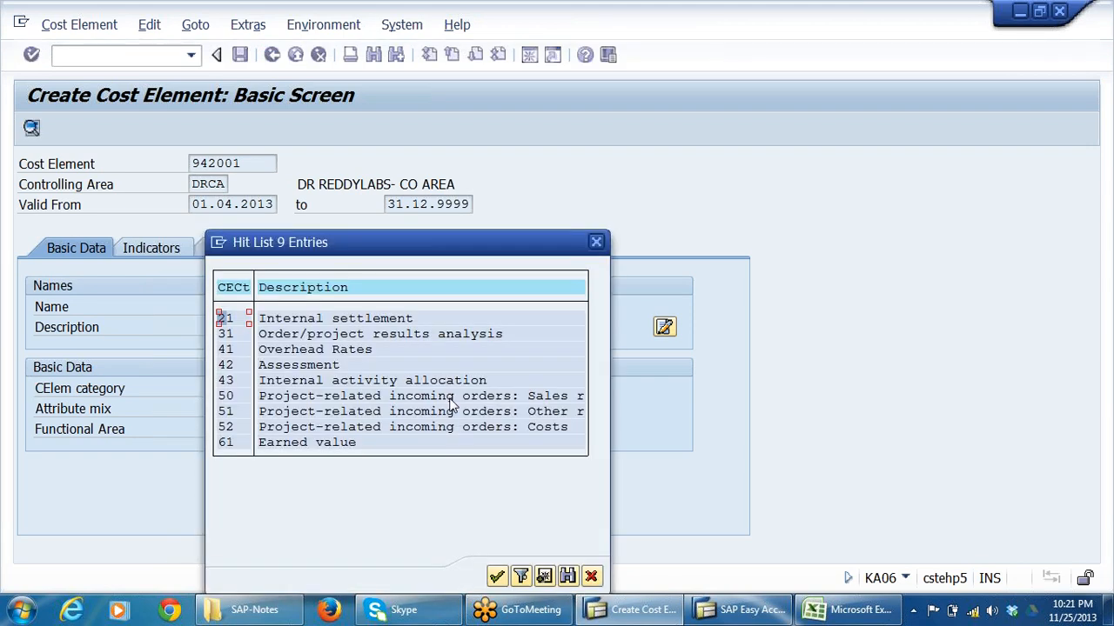
{"action": "left_click", "coordinate": [224, 366]}
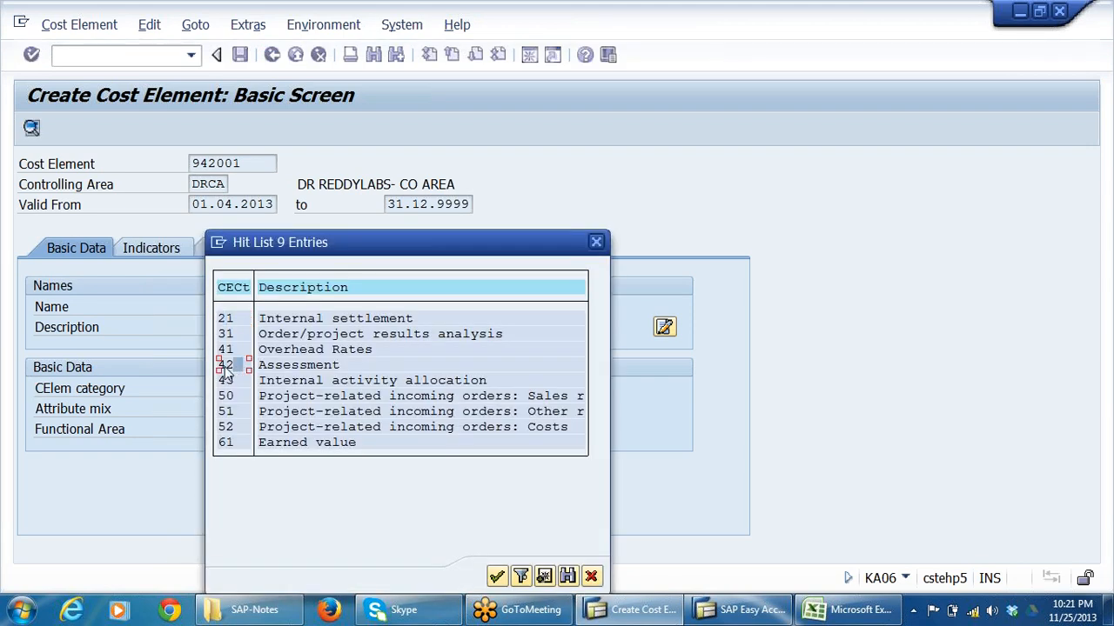
{"action": "double_click", "coordinate": [224, 366]}
{"action": "key", "text": "Return"}
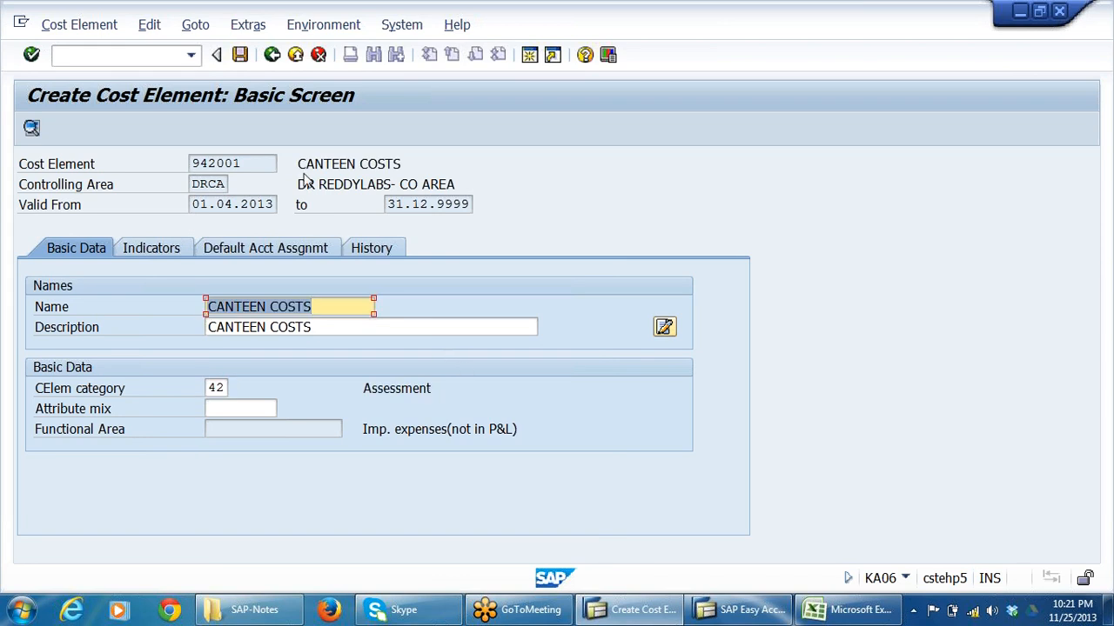
Check the number of cost element 942001 and save it.
{"action": "left_click", "coordinate": [247, 164]}
{"action": "left_click_drag", "start_coordinate": [245, 164], "coordinate": [190, 163]}
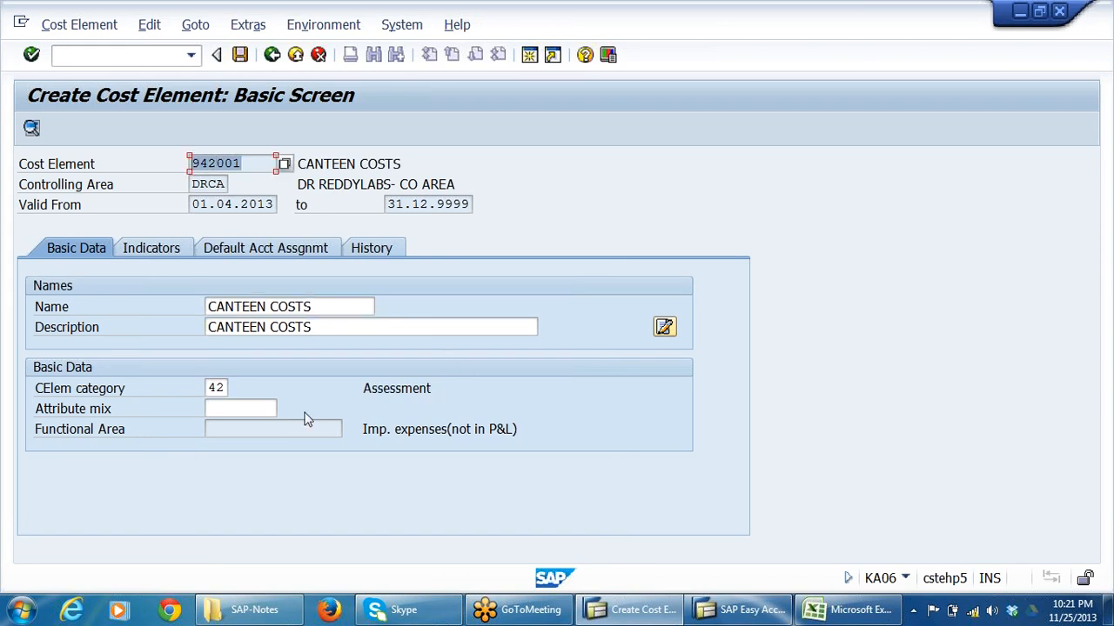
{"action": "left_click", "coordinate": [240, 54]}
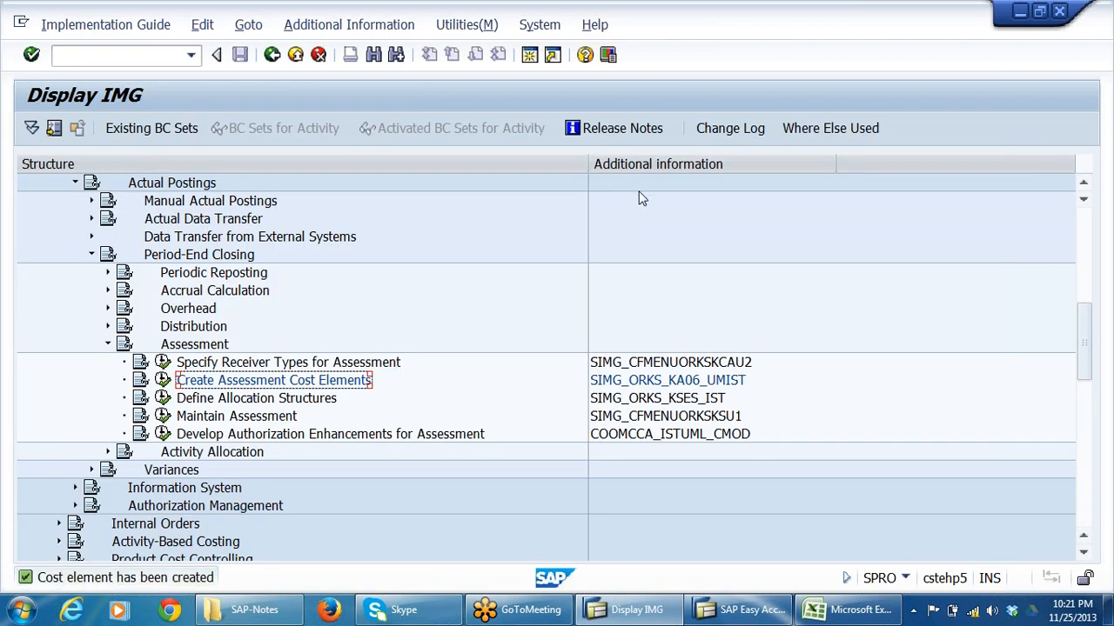
Execute the IMG activity Maintain Assessment and choose Create Actual Assessment.
{"action": "left_click", "coordinate": [290, 399]}
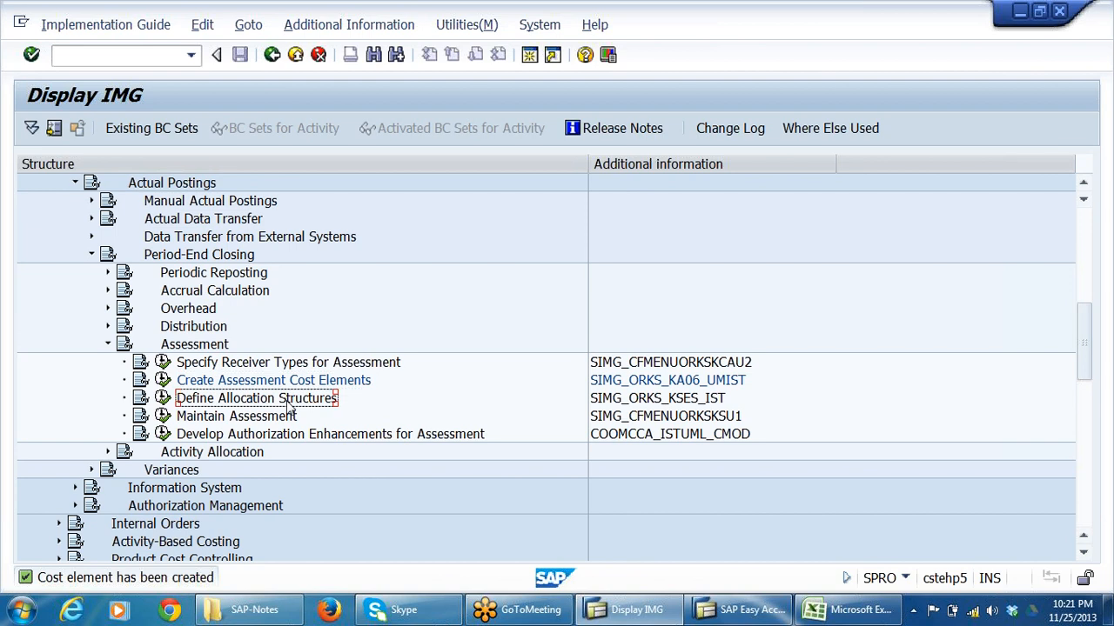
{"action": "left_click", "coordinate": [252, 417]}
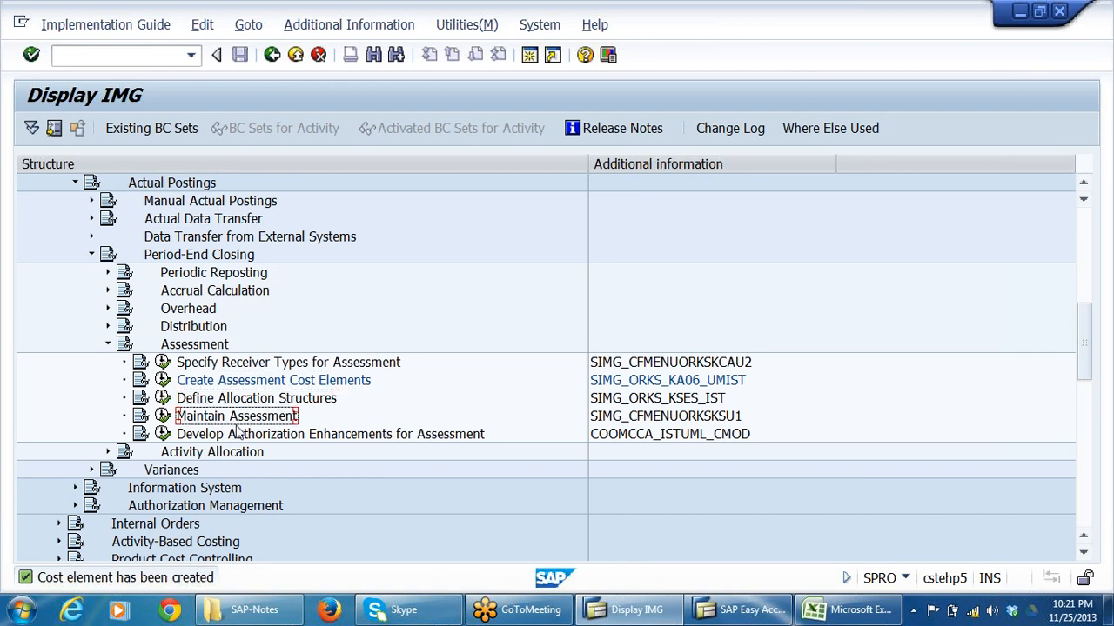
{"action": "left_click", "coordinate": [165, 421]}
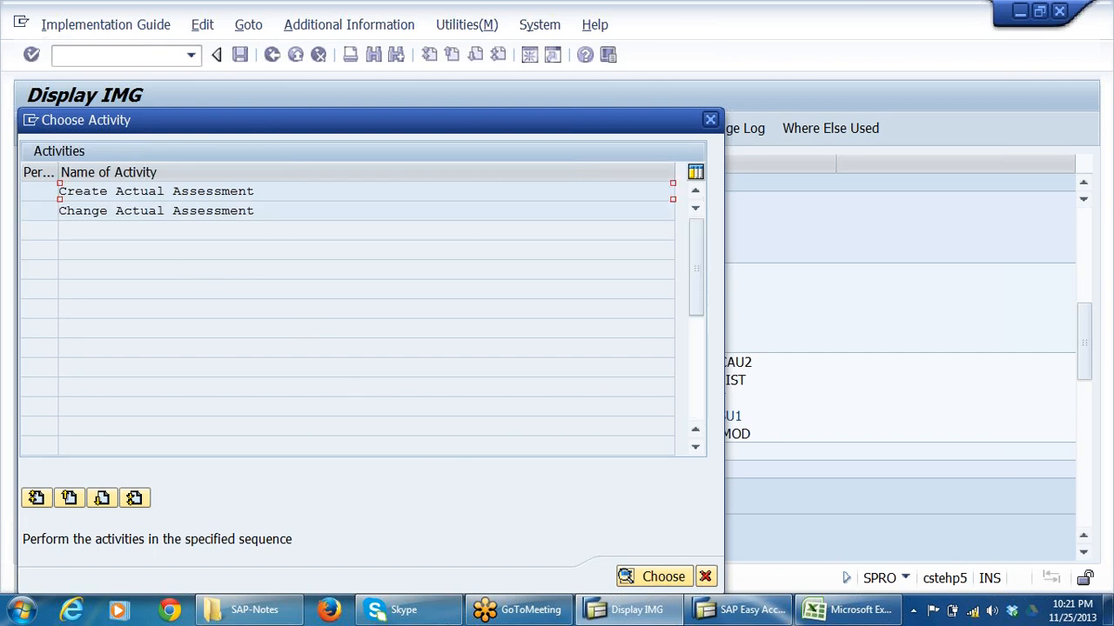
{"action": "left_click", "coordinate": [131, 211]}
{"action": "double_click", "coordinate": [152, 192]}
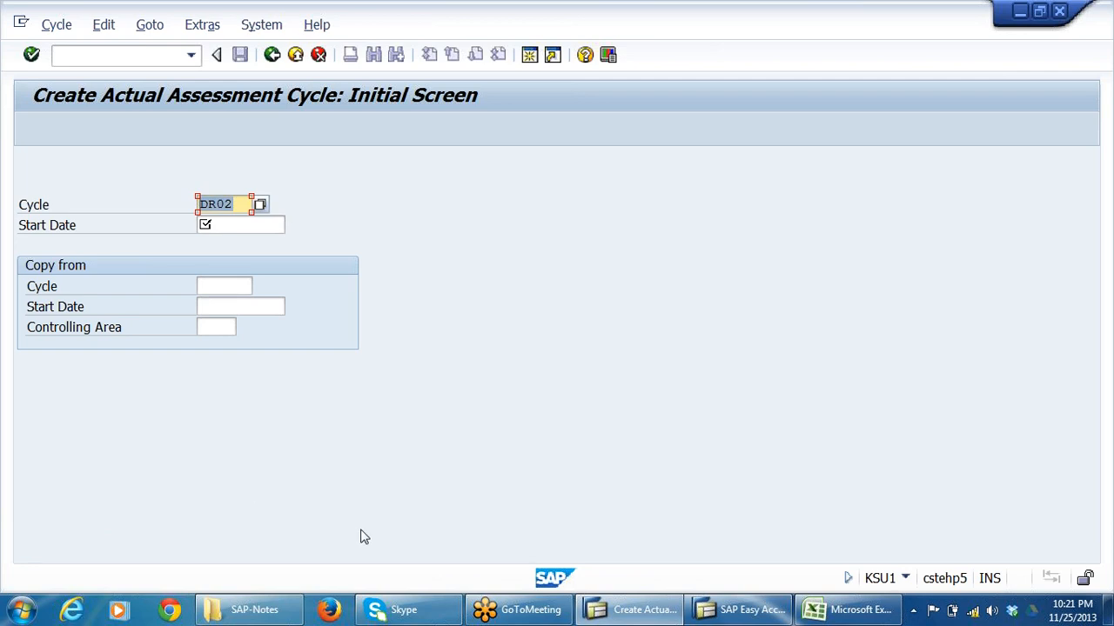
Set the start date of assessment cycle DR02 to 01.04.2013 and open its header data.
{"action": "left_click", "coordinate": [209, 225]}
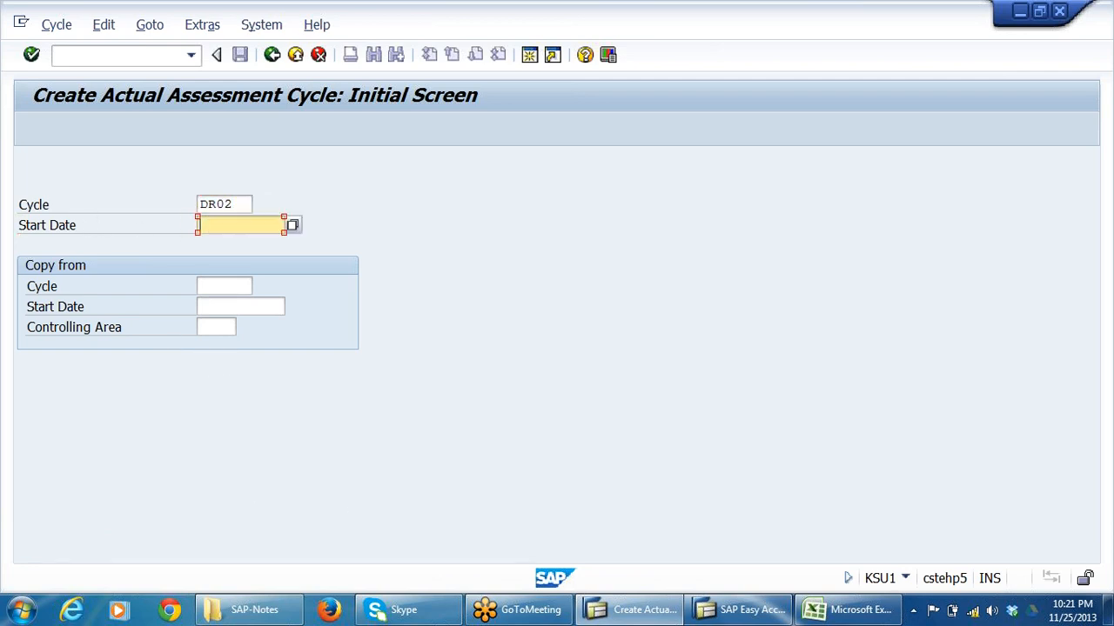
{"action": "left_click", "coordinate": [281, 242]}
{"action": "key", "text": "Return"}
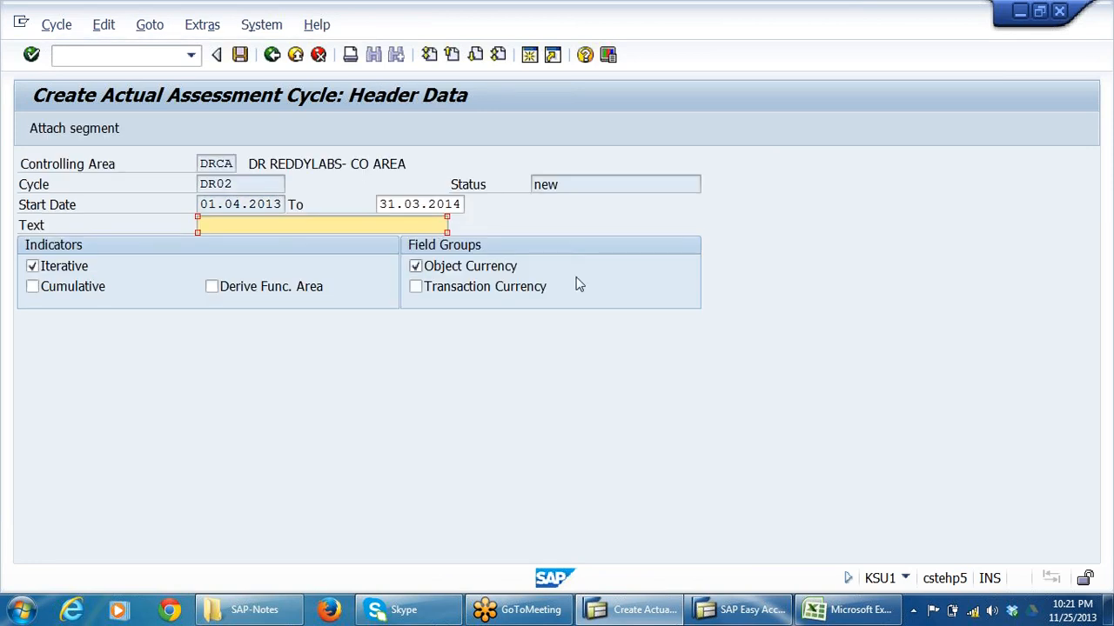
Enter ALLOCATION OF SECONDARY COSTS as the text of cycle DR02, adapting the earlier entry for primary costs.
{"action": "left_click", "coordinate": [204, 225]}
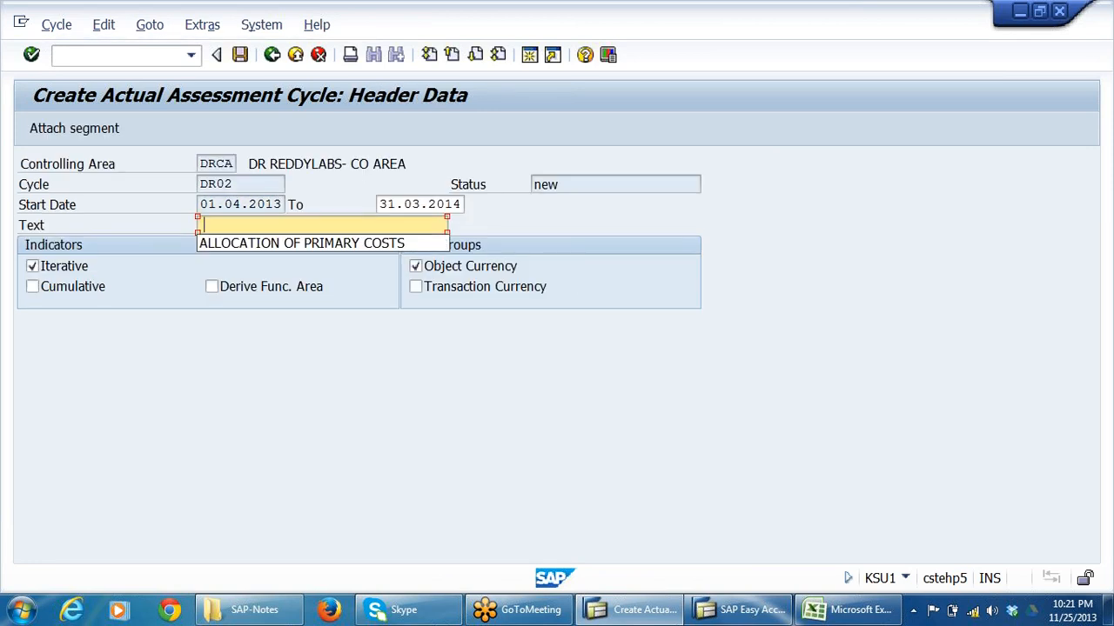
{"action": "left_click", "coordinate": [318, 244]}
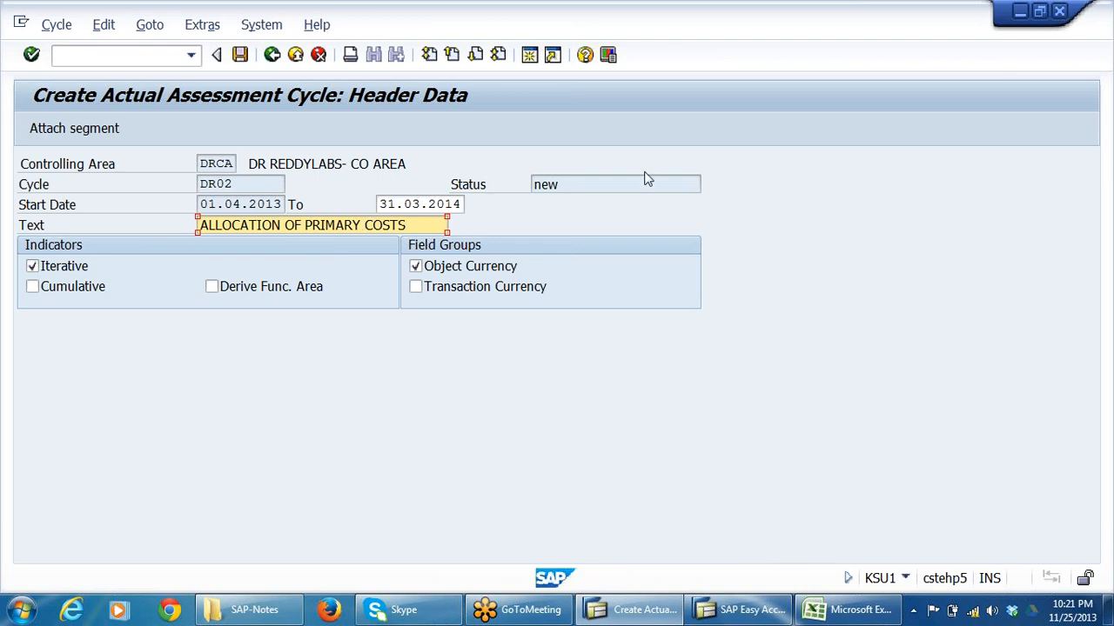
{"action": "key", "text": "BackSpace"}
{"action": "key", "text": "BackSpace"}
{"action": "key", "text": "BackSpace"}
{"action": "key", "text": "BackSpace"}
{"action": "key", "text": "BackSpace"}
{"action": "key", "text": "BackSpace"}
{"action": "key", "text": "BackSpace"}
{"action": "key", "text": "BackSpace"}
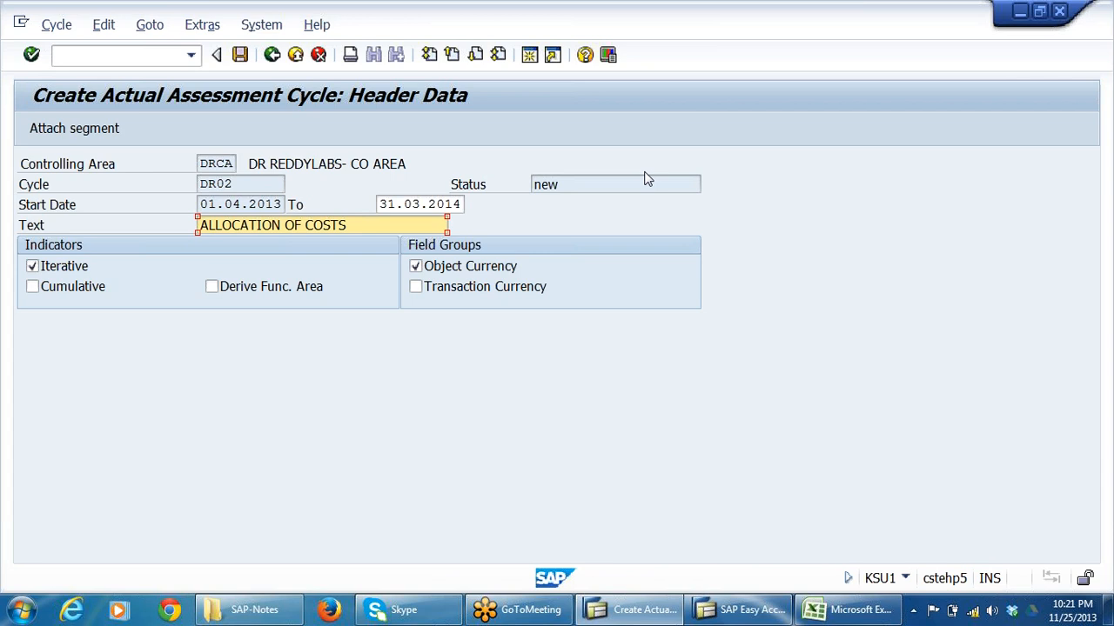
{"action": "type", "text": "SECONDARY"}
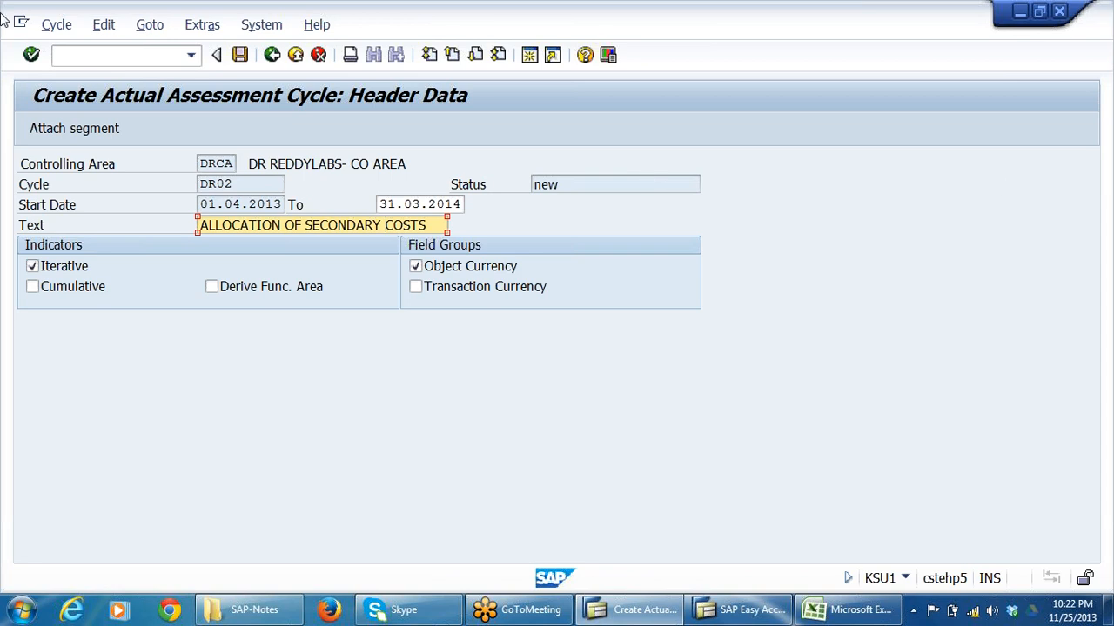
Attach a segment to cycle DR02 and name it 942001.
{"action": "left_click", "coordinate": [76, 130]}
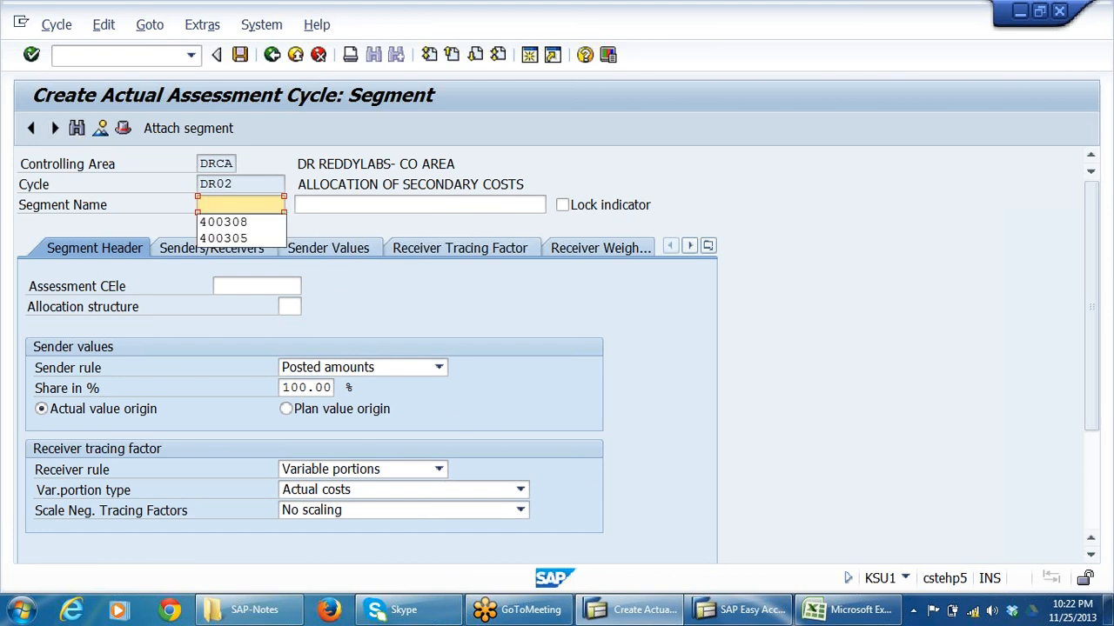
{"action": "key", "text": "BackSpace"}
{"action": "type", "text": "9"}
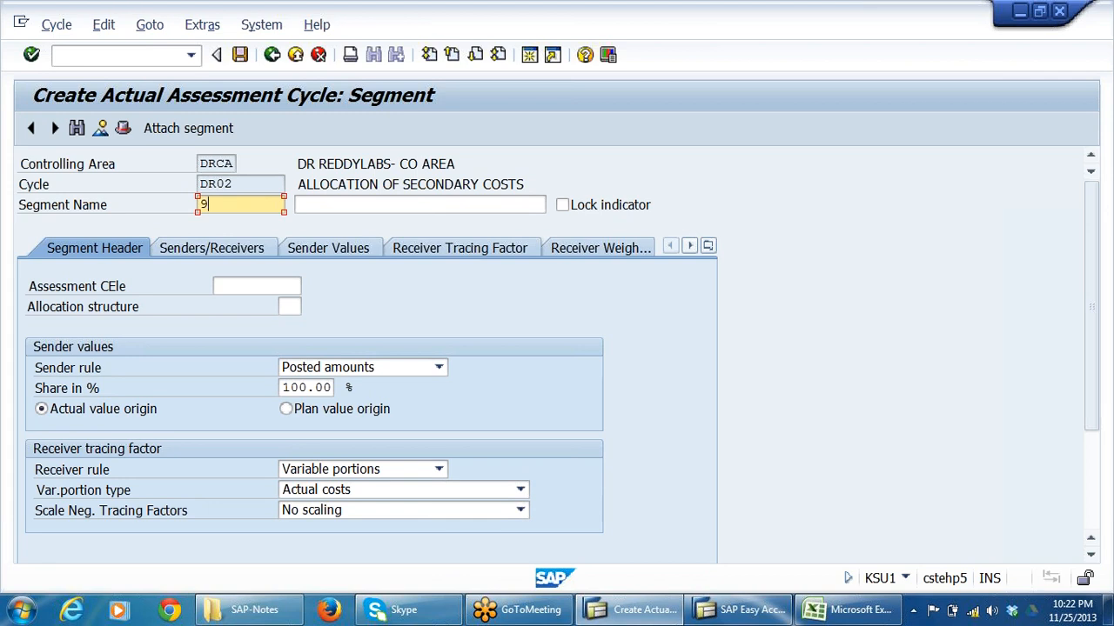
{"action": "type", "text": "42001"}
Describe segment 942001 as ALLOCATION OF CANTEEN COSTS, adapting the earlier water charges entry.
{"action": "key", "text": "Tab"}
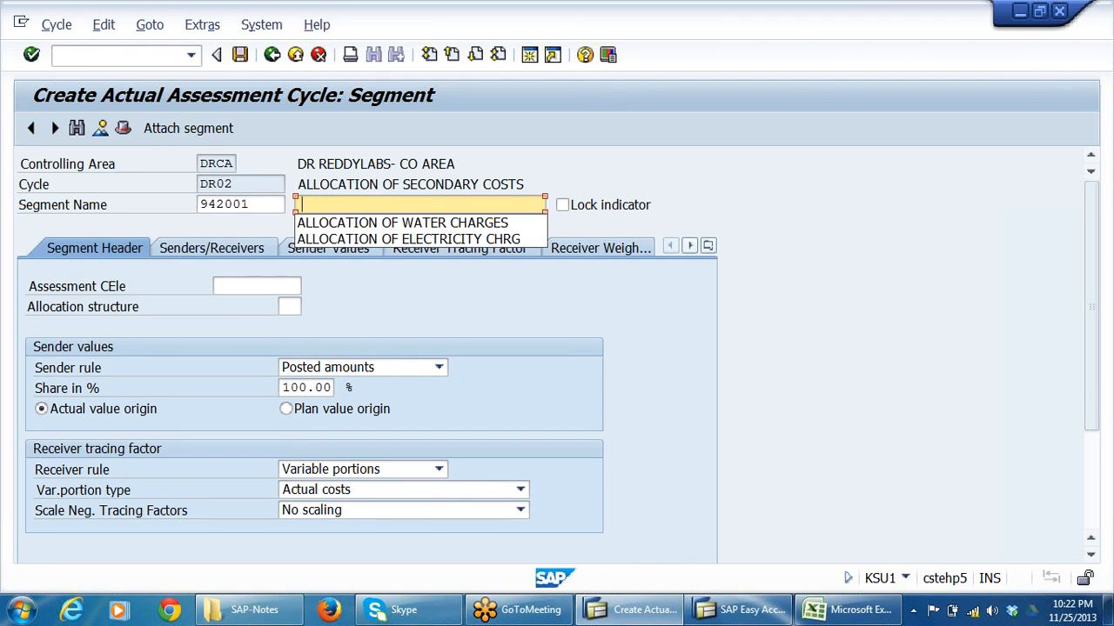
{"action": "left_click", "coordinate": [361, 225]}
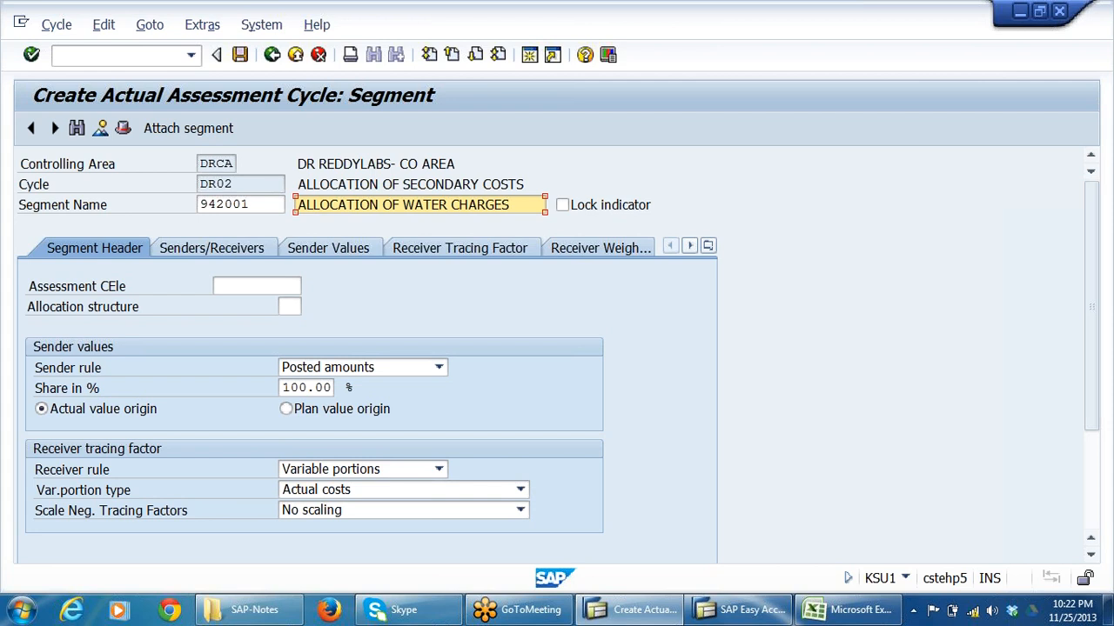
{"action": "key", "text": "BackSpace"}
{"action": "key", "text": "BackSpace"}
{"action": "key", "text": "BackSpace"}
{"action": "key", "text": "BackSpace"}
{"action": "key", "text": "BackSpace"}
{"action": "key", "text": "BackSpace"}
{"action": "key", "text": "BackSpace"}
{"action": "key", "text": "BackSpace"}
{"action": "key", "text": "BackSpace"}
{"action": "key", "text": "BackSpace"}
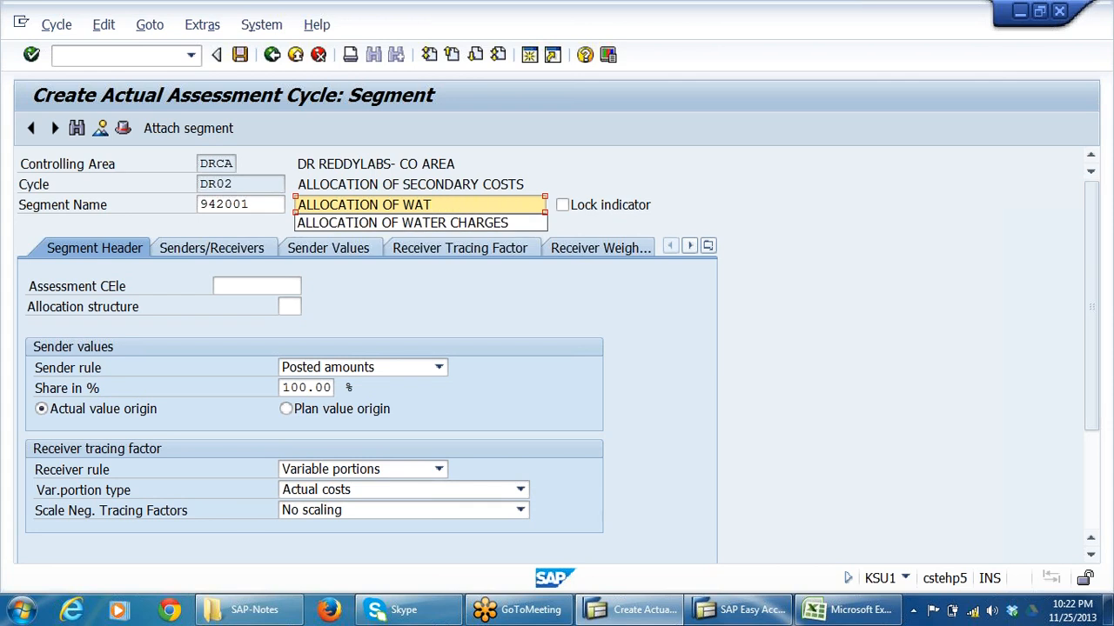
{"action": "key", "text": "BackSpace"}
{"action": "key", "text": "BackSpace"}
{"action": "key", "text": "BackSpace"}
{"action": "type", "text": "CA"}
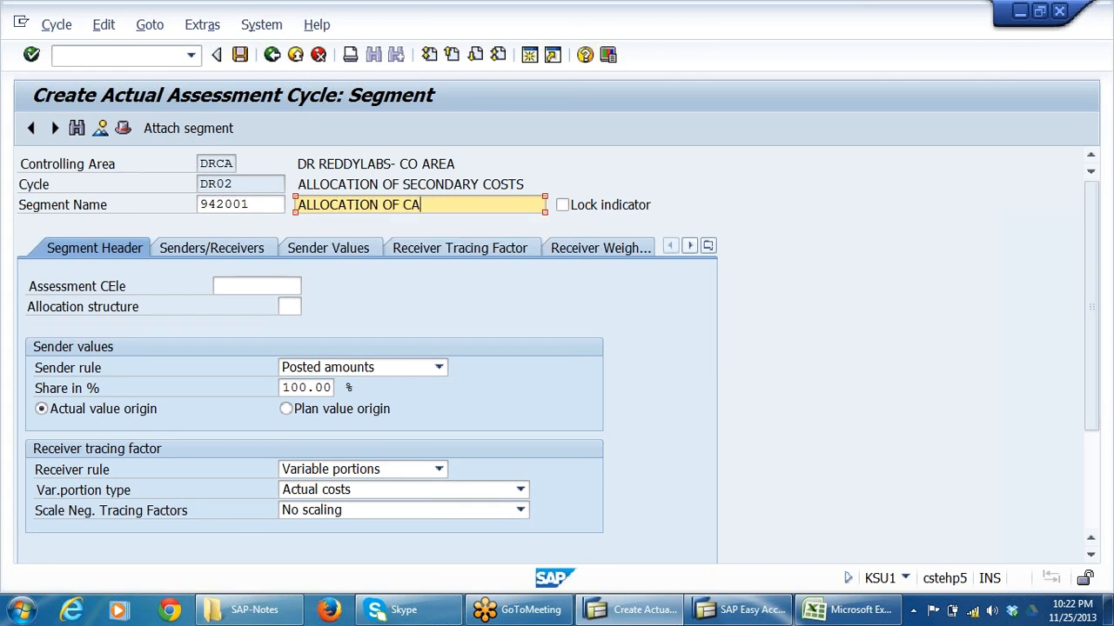
{"action": "type", "text": "NTEEN COSTS"}
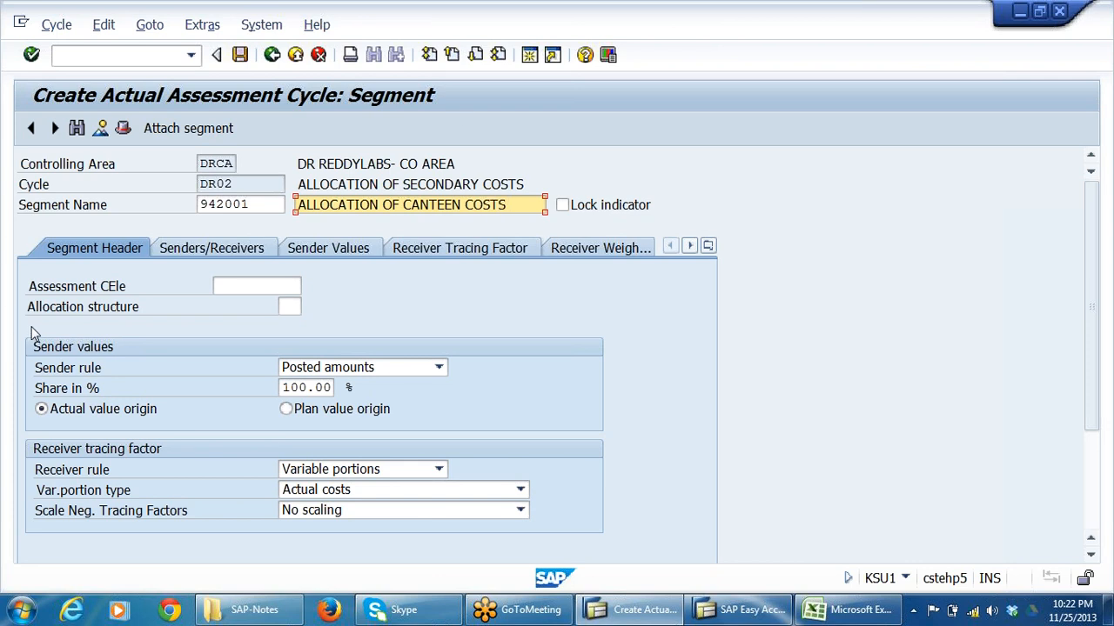
{"action": "left_click", "coordinate": [55, 286]}
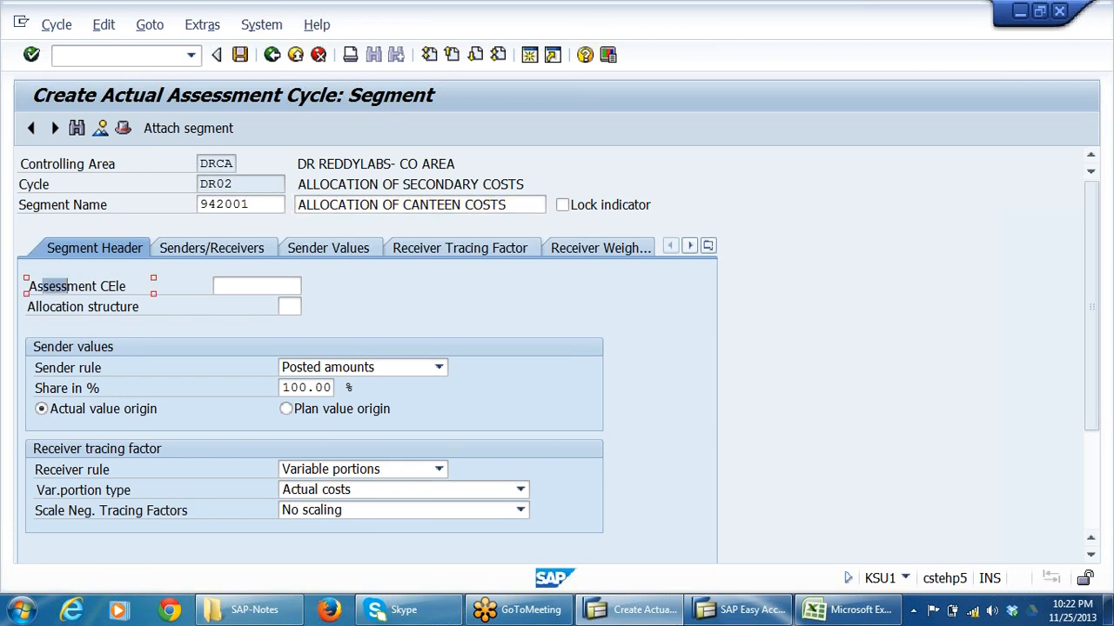
Assign cost element 942001, CANTEEN COSTS, as the segment's assessment cost element.
{"action": "left_click_drag", "start_coordinate": [68, 286], "coordinate": [120, 287]}
{"action": "left_click", "coordinate": [265, 287]}
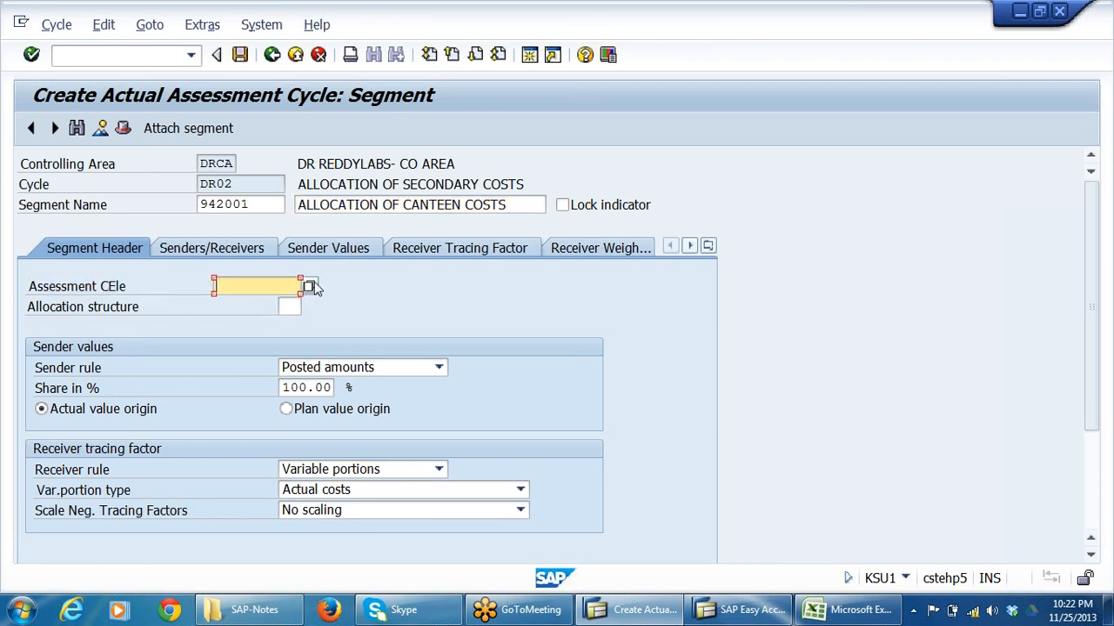
{"action": "left_click", "coordinate": [310, 286]}
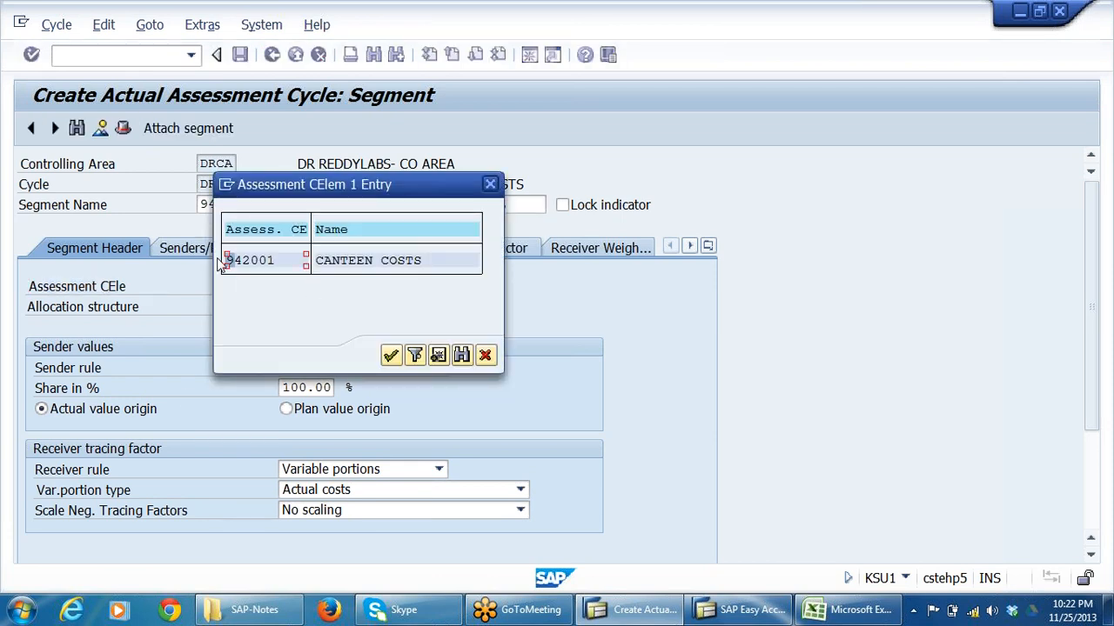
{"action": "left_click_drag", "start_coordinate": [220, 265], "coordinate": [253, 261]}
{"action": "double_click", "coordinate": [271, 261]}
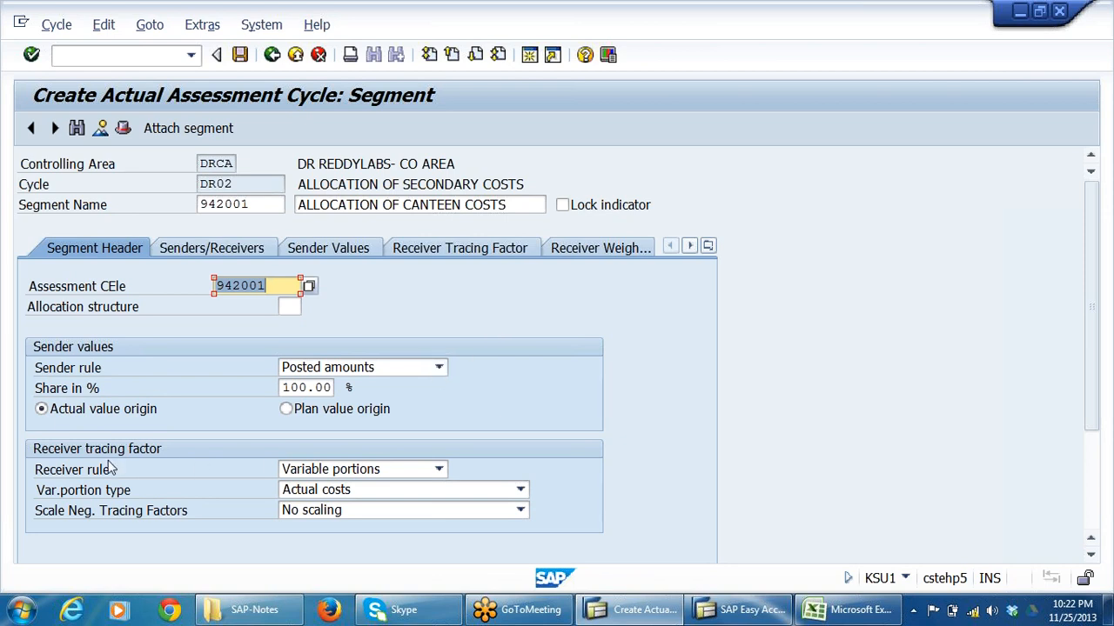
Set the segment's receiver rule to Fixed percentages.
{"action": "left_click", "coordinate": [439, 469]}
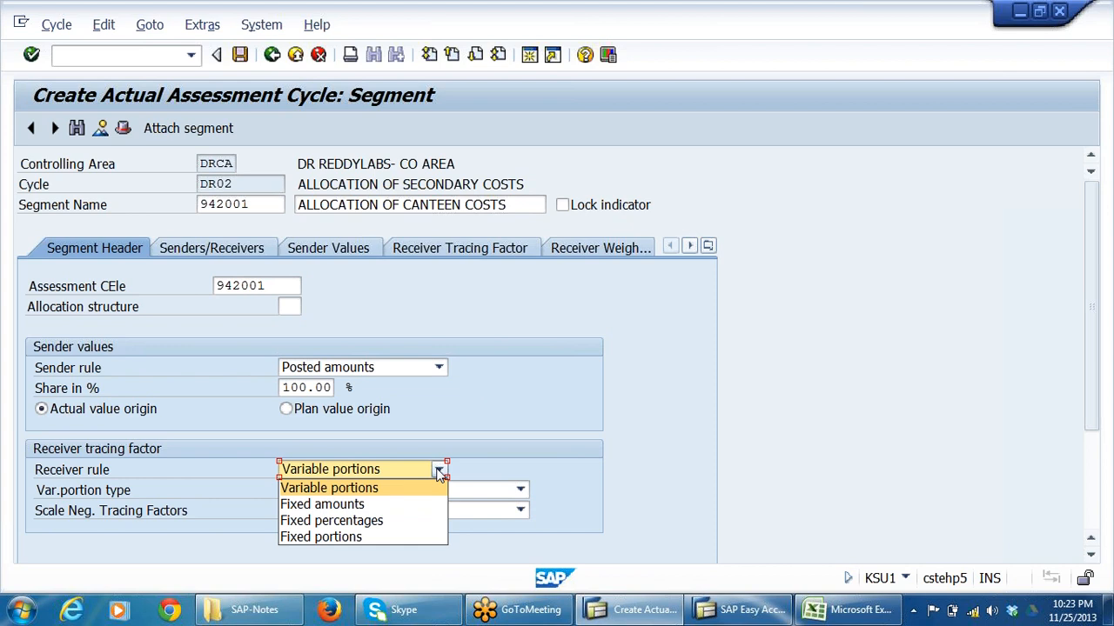
{"action": "left_click", "coordinate": [386, 521]}
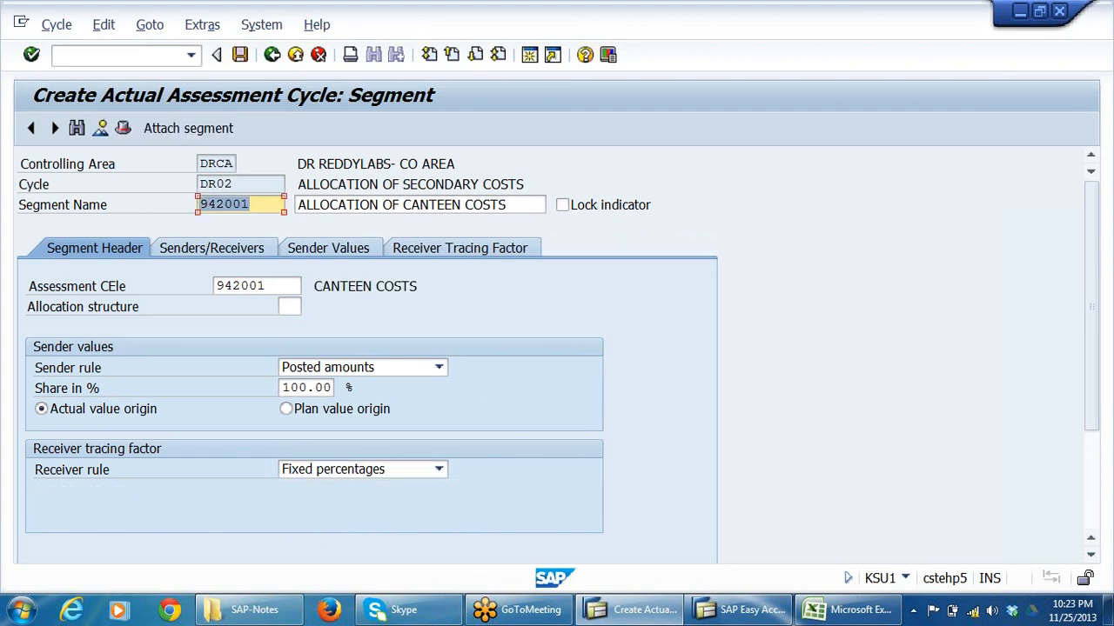
{"action": "left_click_drag", "start_coordinate": [289, 287], "coordinate": [215, 286]}
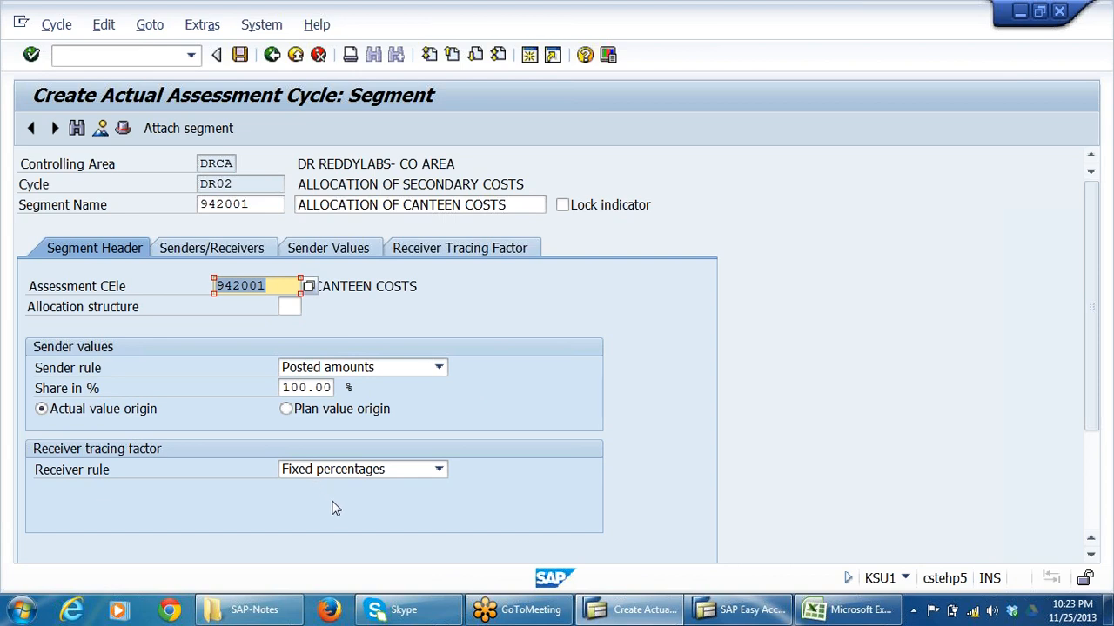
Open the segment's sender and receiver assignments at the starting sender cost center.
{"action": "left_click", "coordinate": [232, 249]}
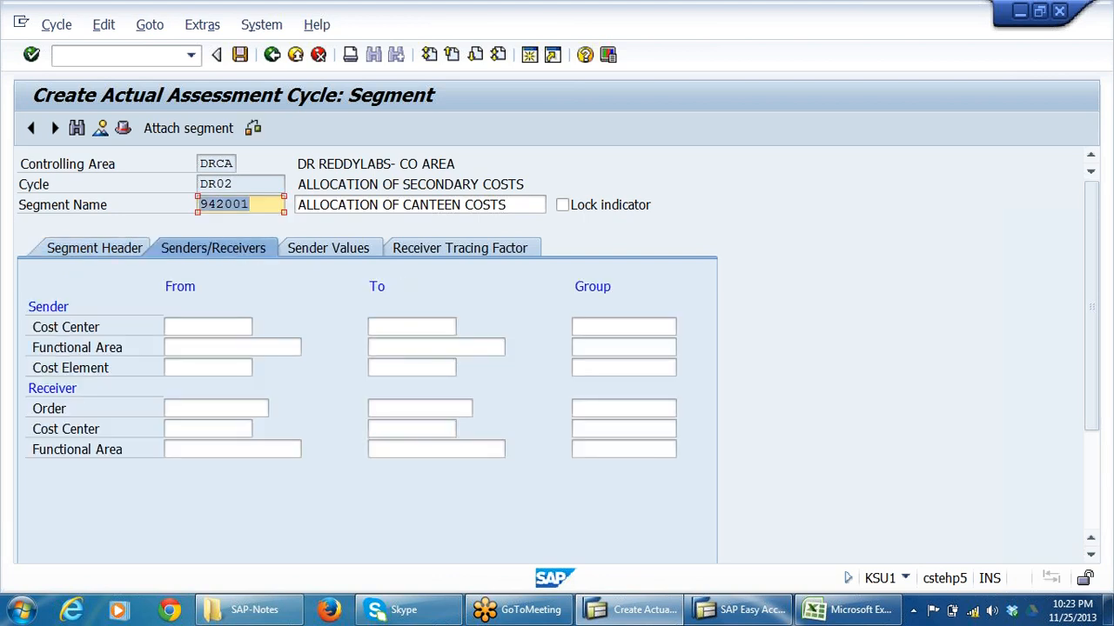
{"action": "left_click", "coordinate": [59, 327]}
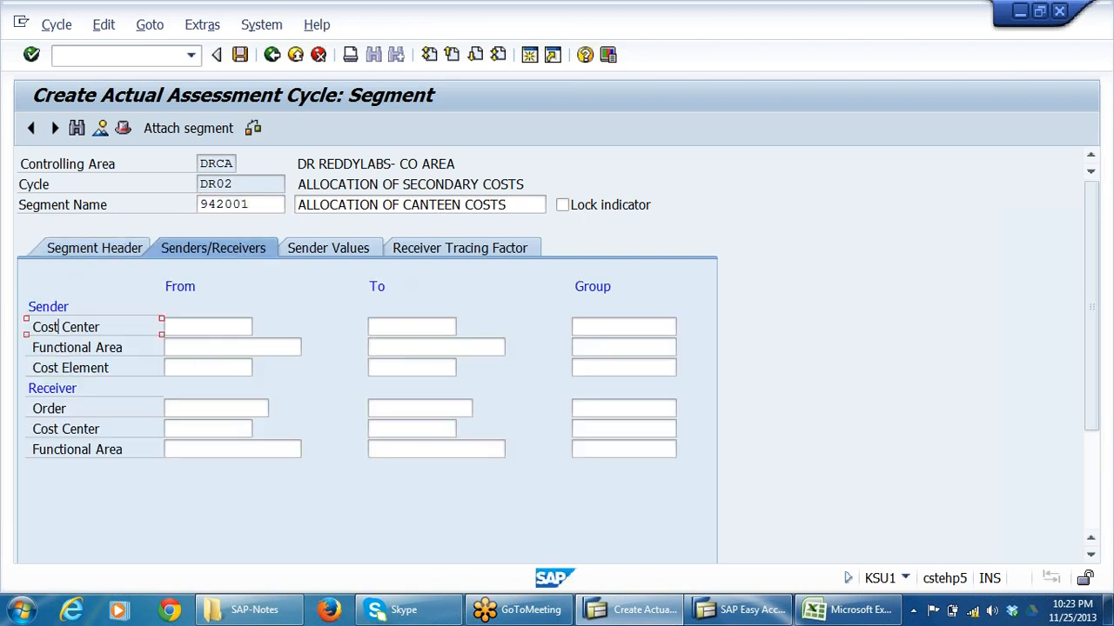
{"action": "left_click", "coordinate": [173, 329]}
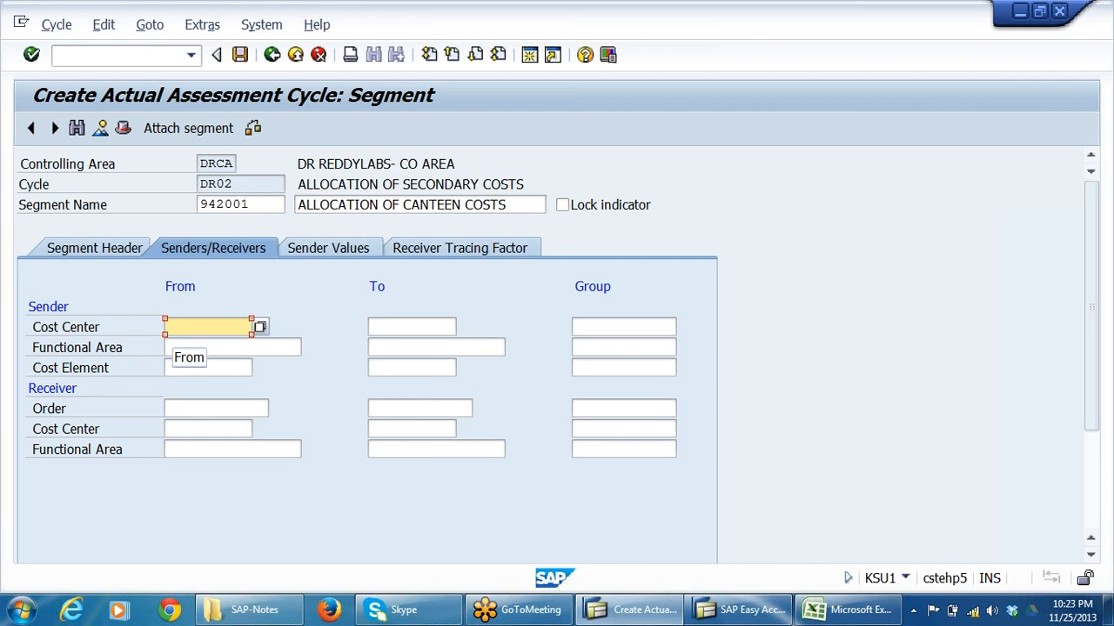
{"action": "left_click", "coordinate": [742, 616]}
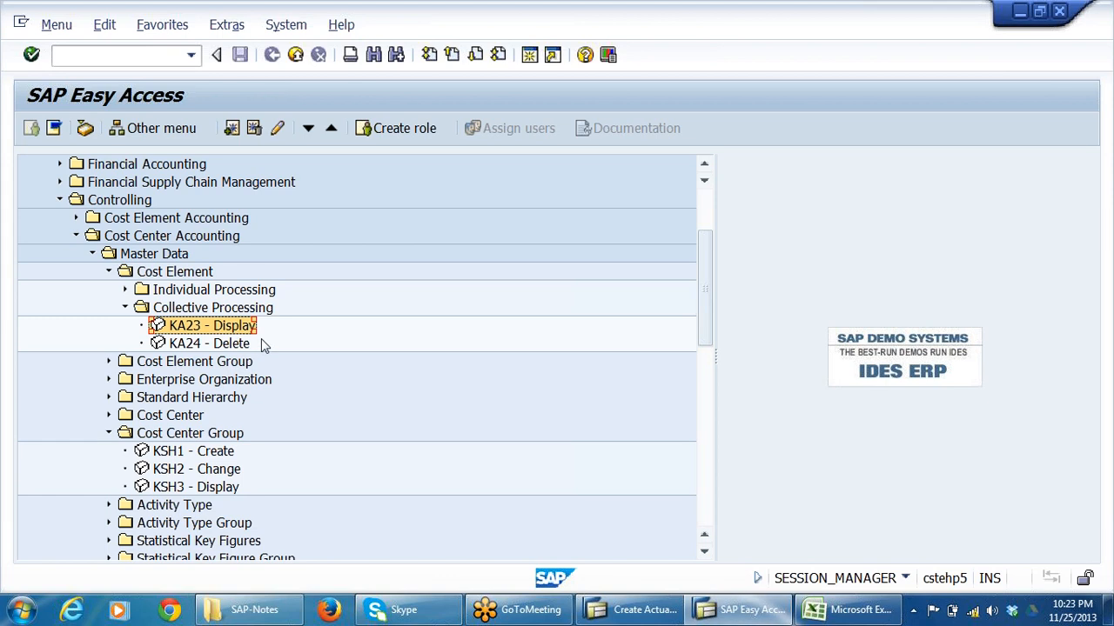
{"action": "left_click", "coordinate": [125, 307]}
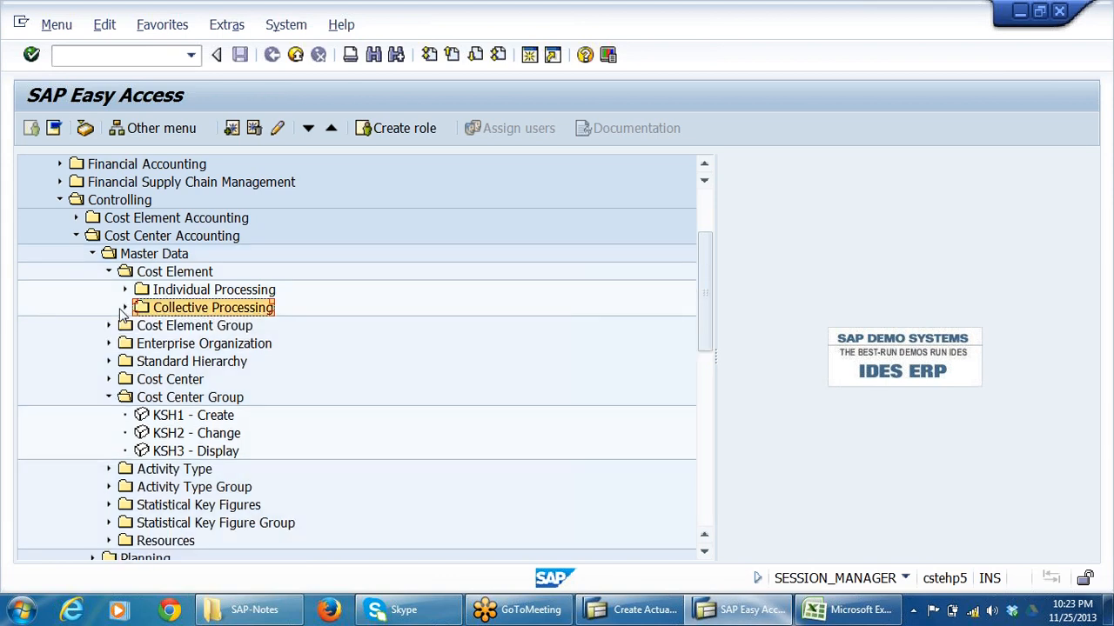
{"action": "left_click", "coordinate": [109, 271]}
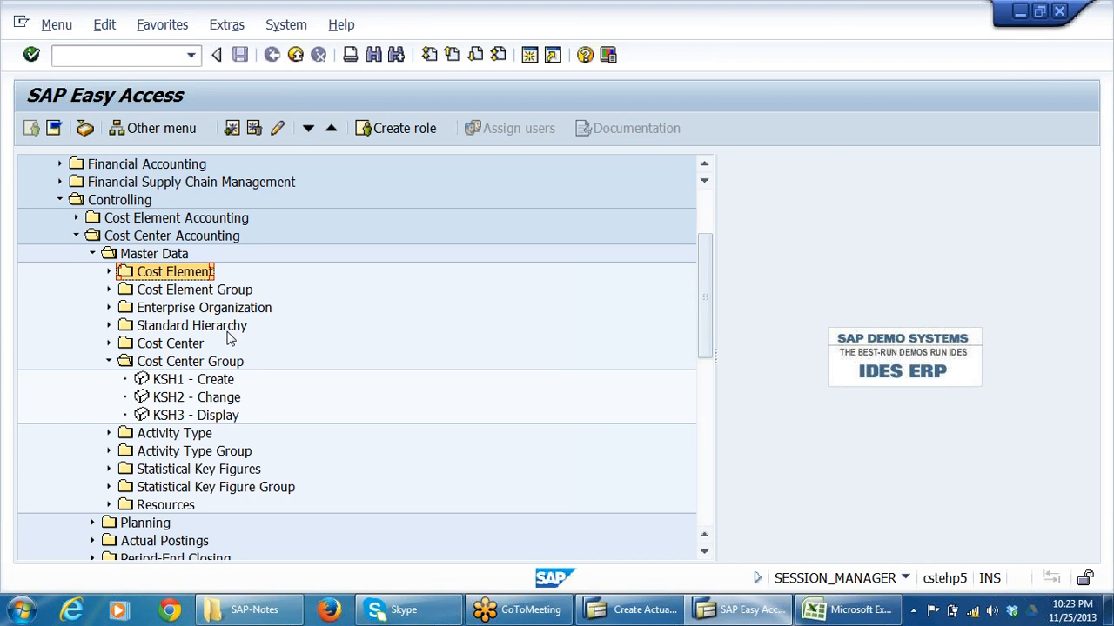
{"action": "key", "text": "alt+Tab"}
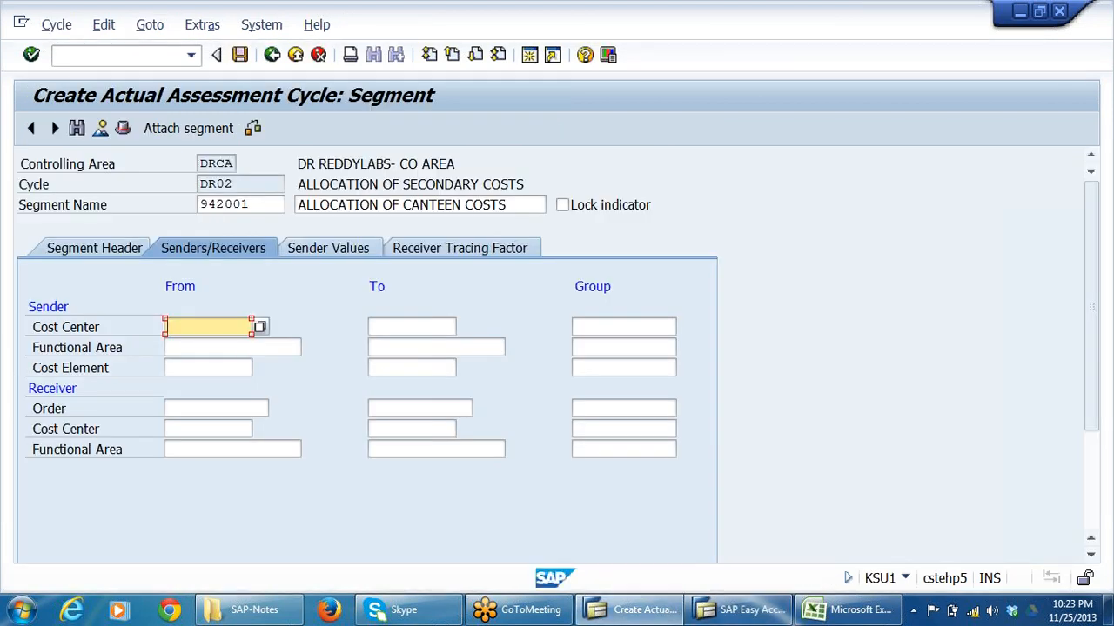
Look up the available cost centers and choose 2004, OFFICE CANTEEN, as the sender cost center.
{"action": "left_click", "coordinate": [260, 327]}
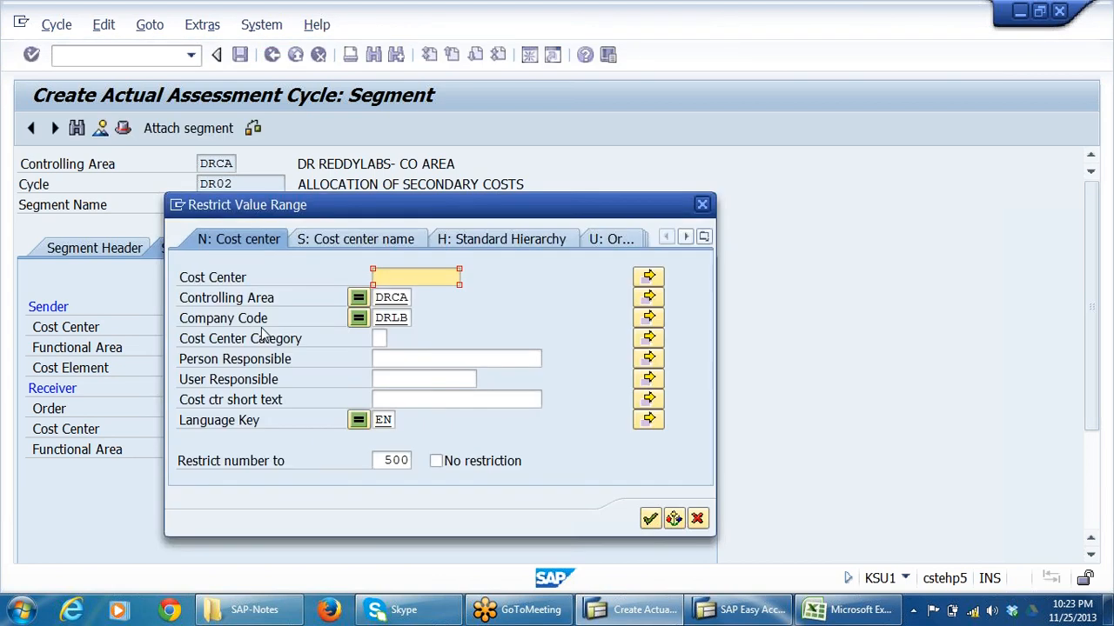
{"action": "key", "text": "Return"}
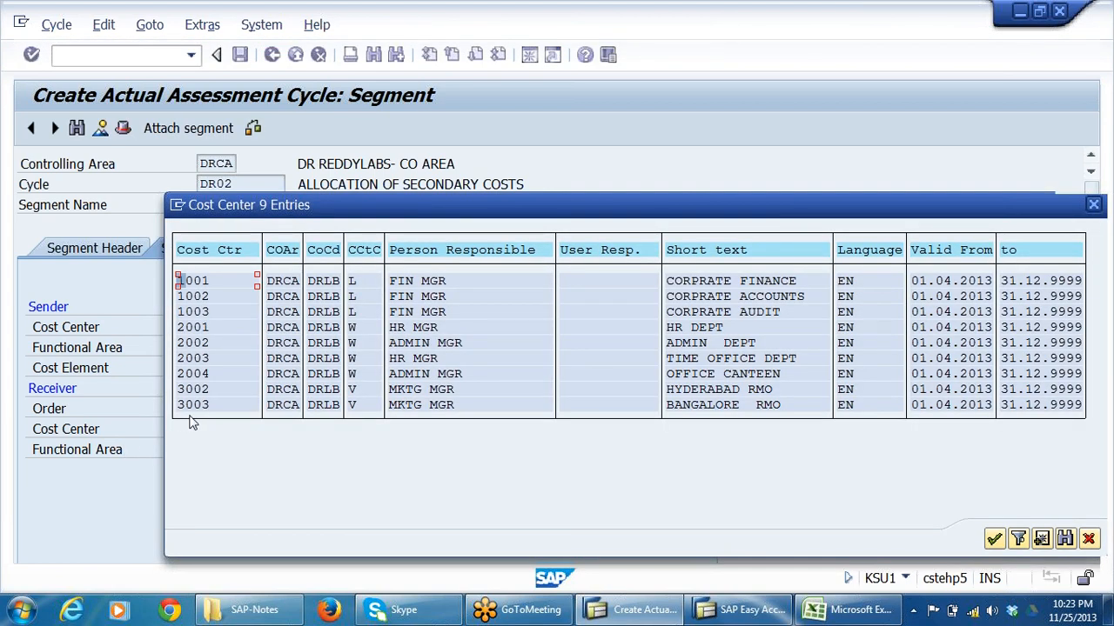
{"action": "left_click", "coordinate": [201, 374]}
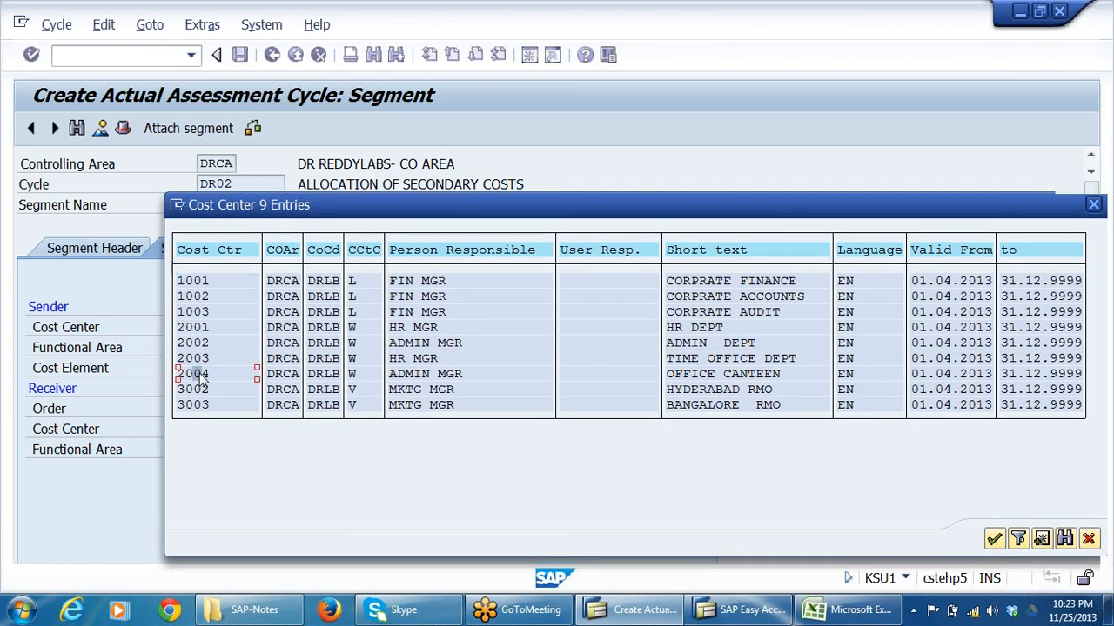
{"action": "left_click", "coordinate": [425, 373]}
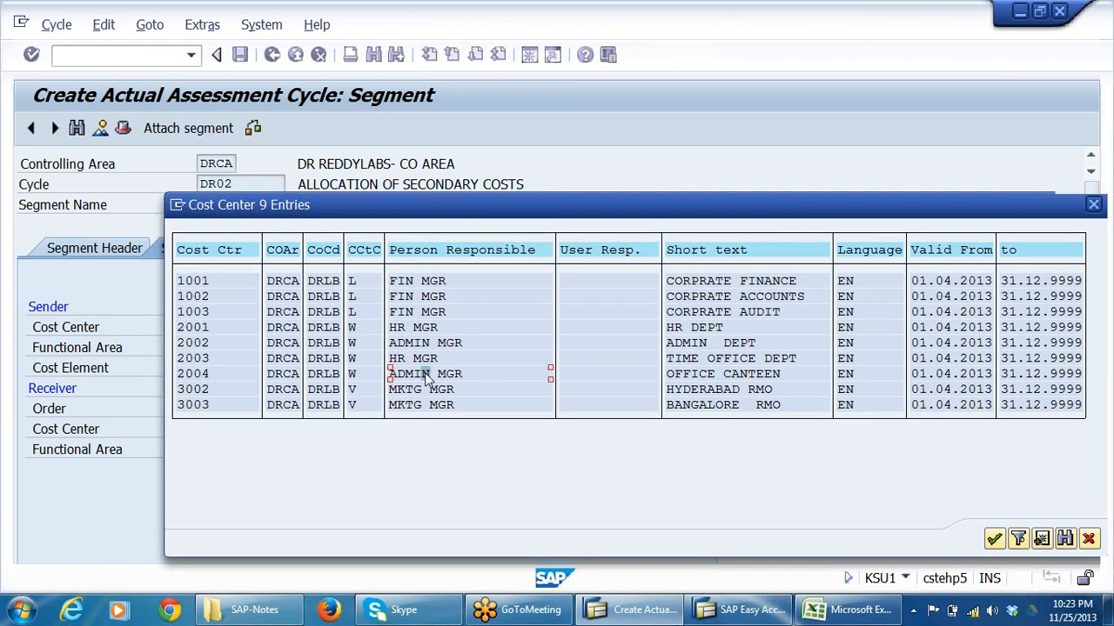
{"action": "left_click", "coordinate": [775, 374]}
{"action": "left_click", "coordinate": [770, 374]}
{"action": "left_click", "coordinate": [738, 375]}
{"action": "left_click", "coordinate": [677, 378]}
{"action": "double_click", "coordinate": [195, 374]}
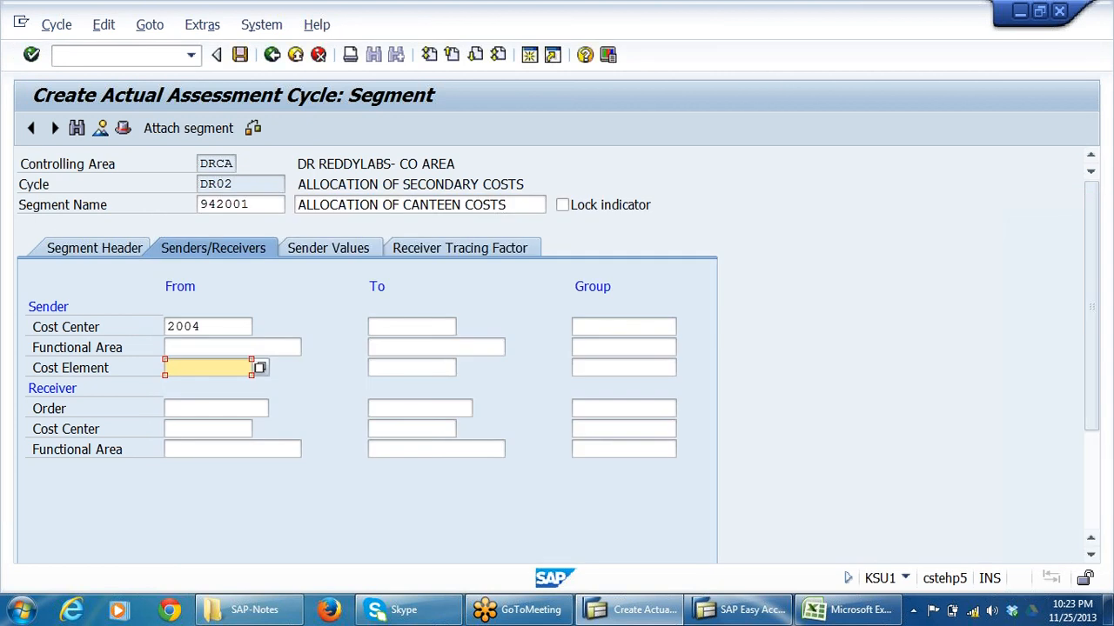
{"action": "left_click", "coordinate": [237, 327]}
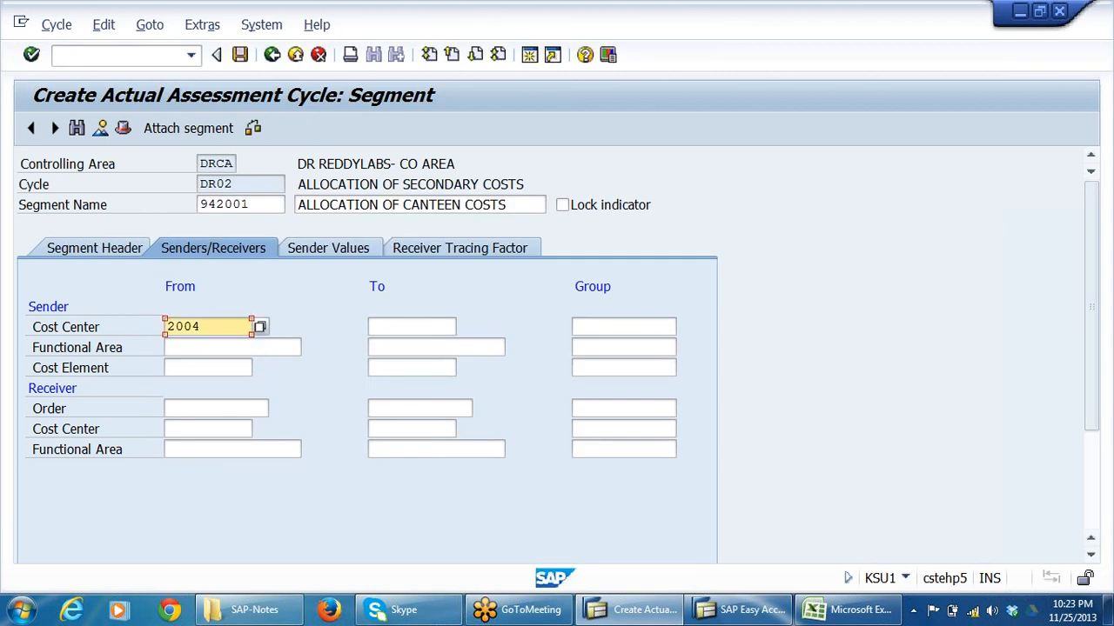
Set the receiver cost center range from 1001 to 2003.
{"action": "left_click", "coordinate": [173, 429]}
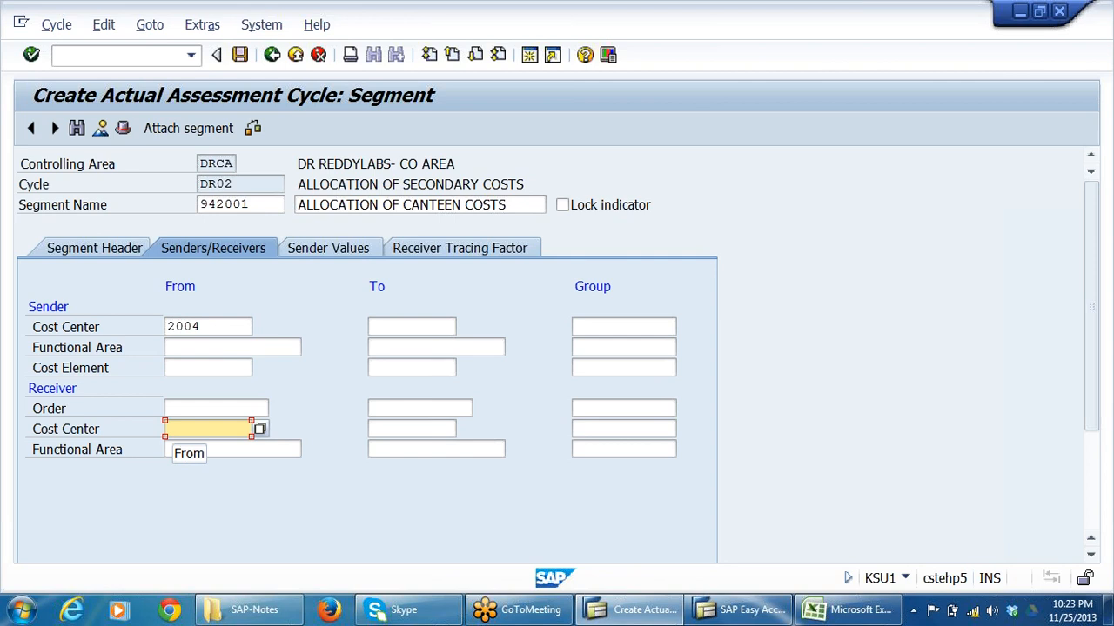
{"action": "type", "text": "1001"}
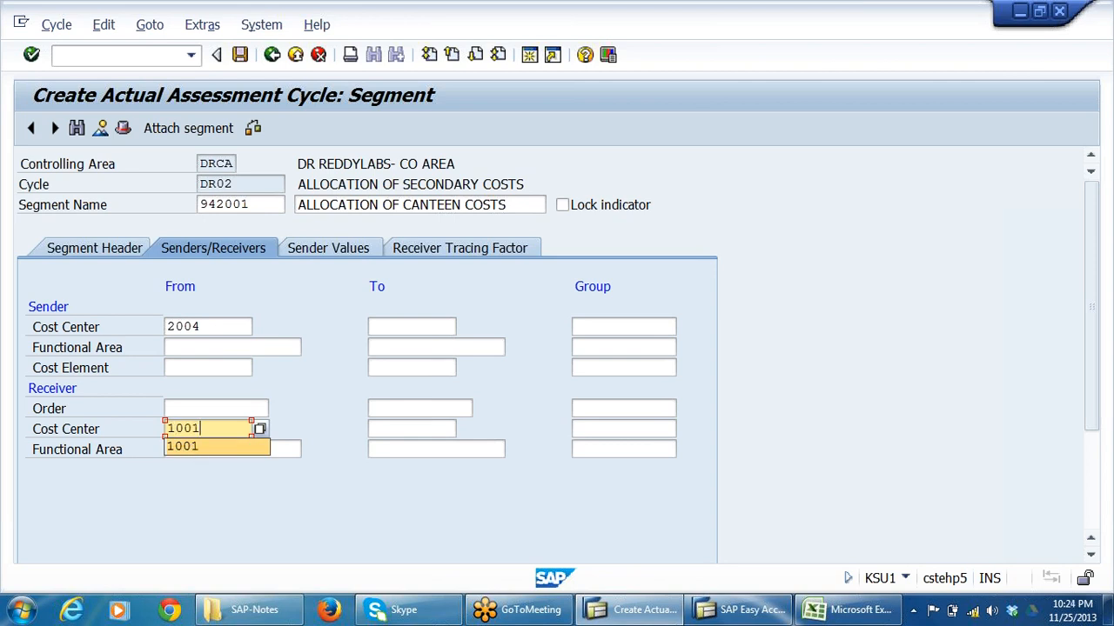
{"action": "left_click", "coordinate": [378, 429]}
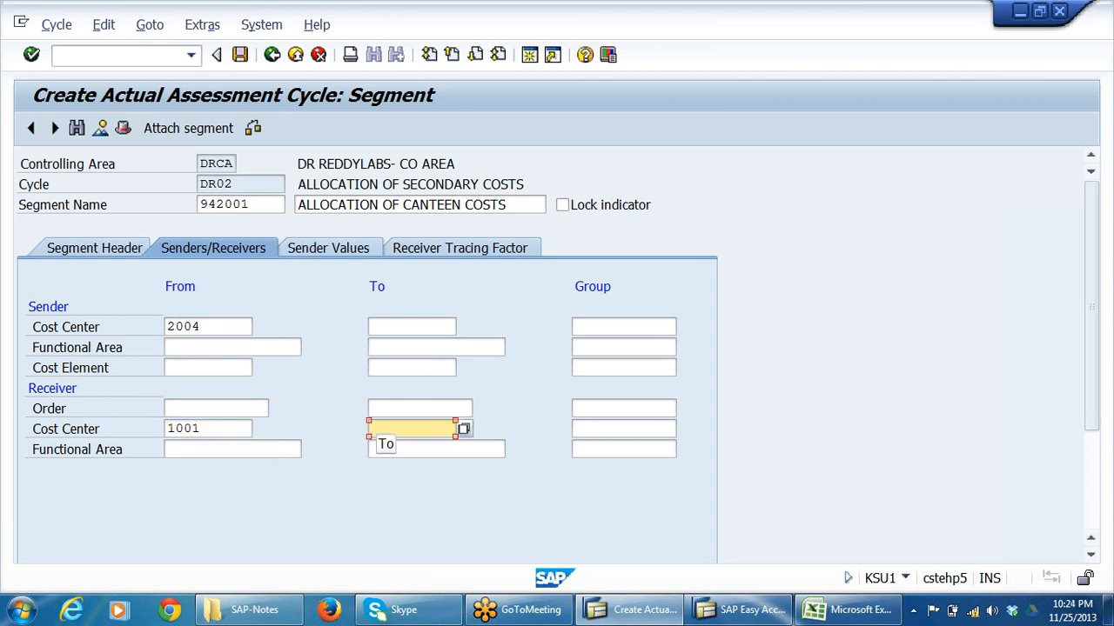
{"action": "type", "text": "2"}
{"action": "left_click", "coordinate": [397, 447]}
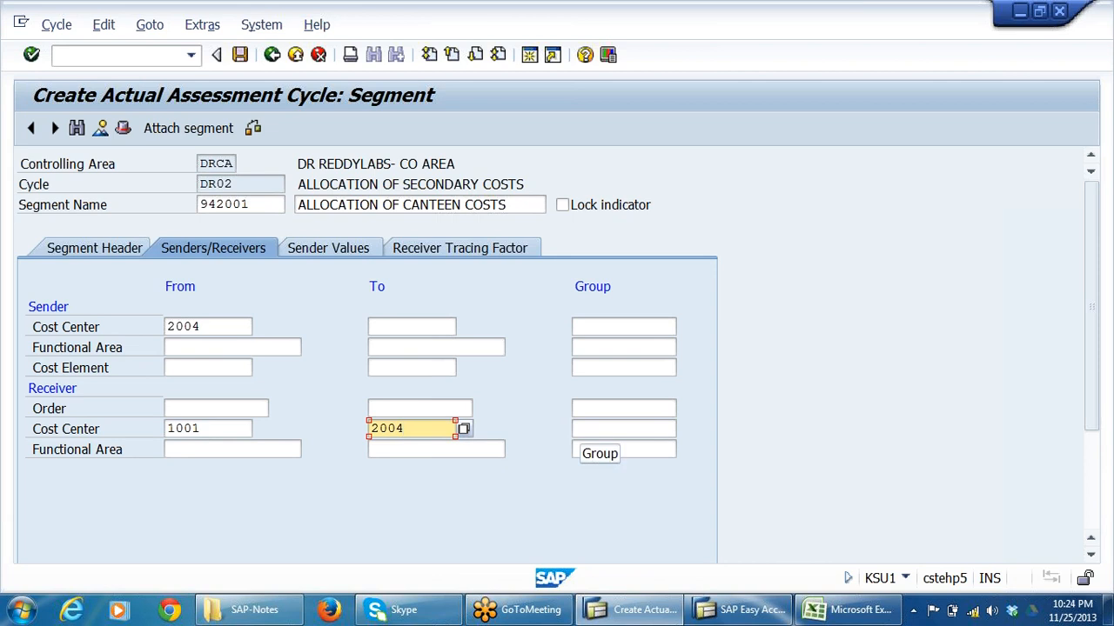
{"action": "key", "text": "BackSpace"}
{"action": "type", "text": "3"}
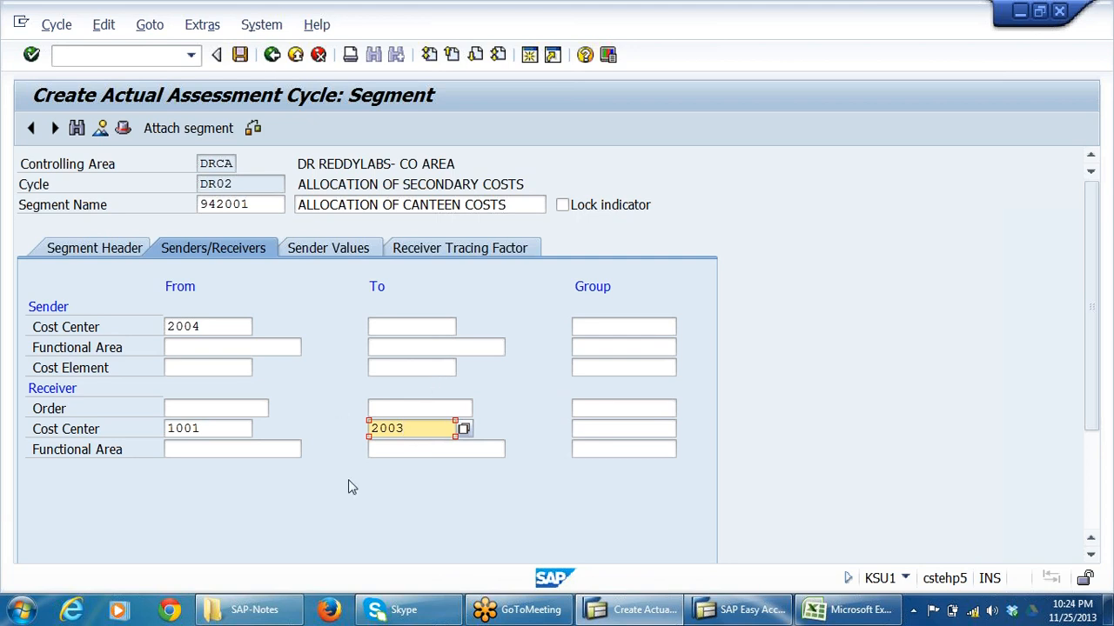
In the receiver tracing factors, assign 15 percent to cost center 1001, 20 to 1002 and 20 to 1003.
{"action": "left_click", "coordinate": [364, 249]}
{"action": "left_click", "coordinate": [426, 251]}
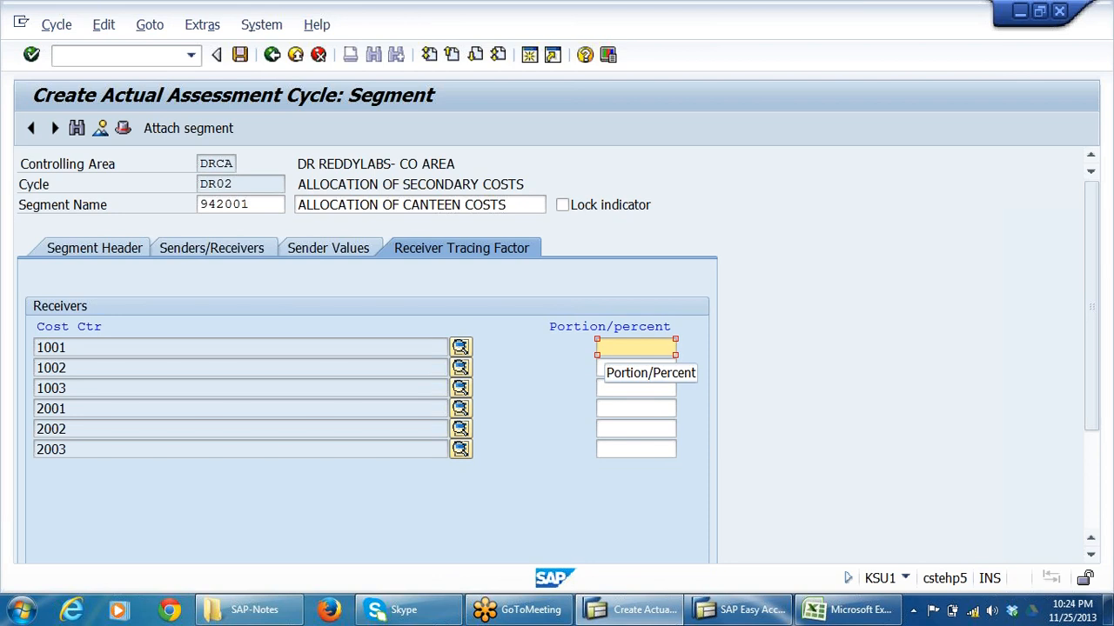
{"action": "type", "text": "15"}
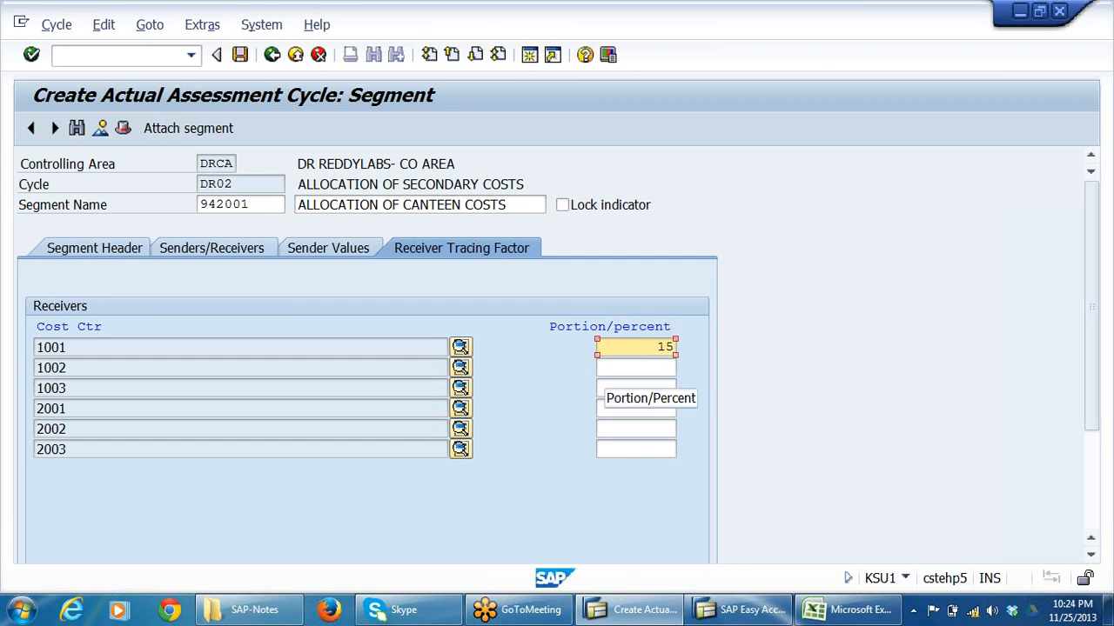
{"action": "key", "text": "Tab"}
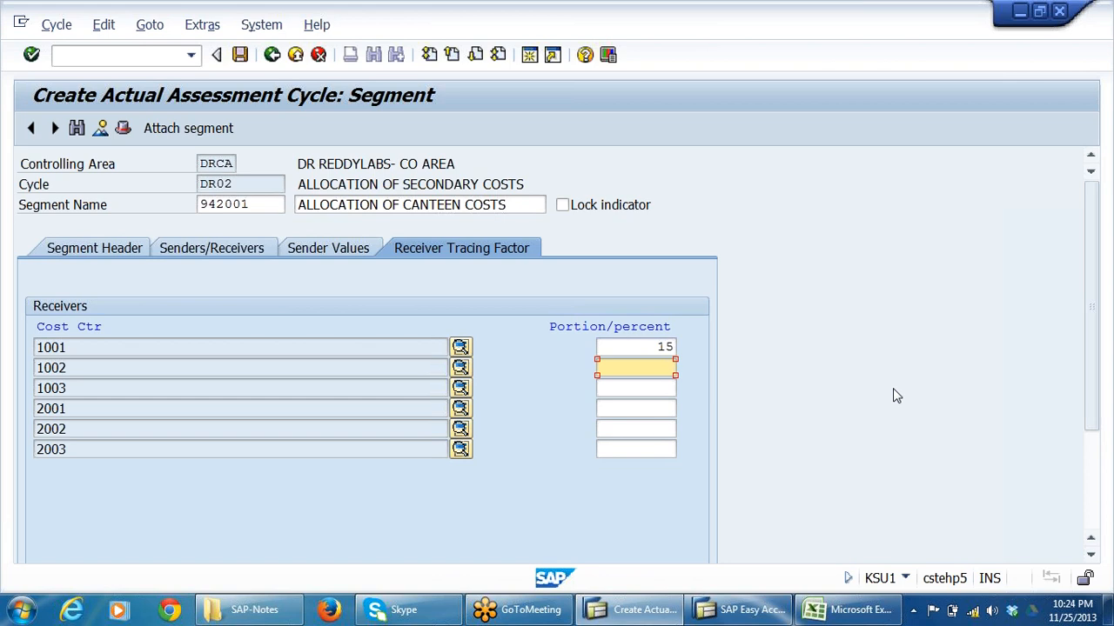
{"action": "type", "text": "20"}
{"action": "key", "text": "Tab"}
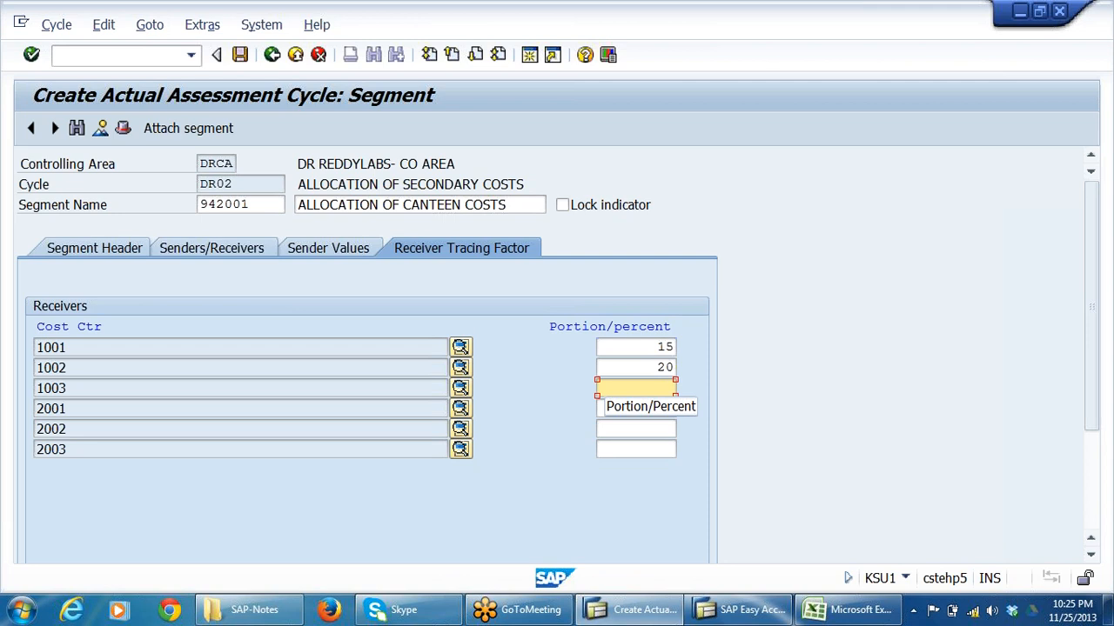
{"action": "type", "text": "20"}
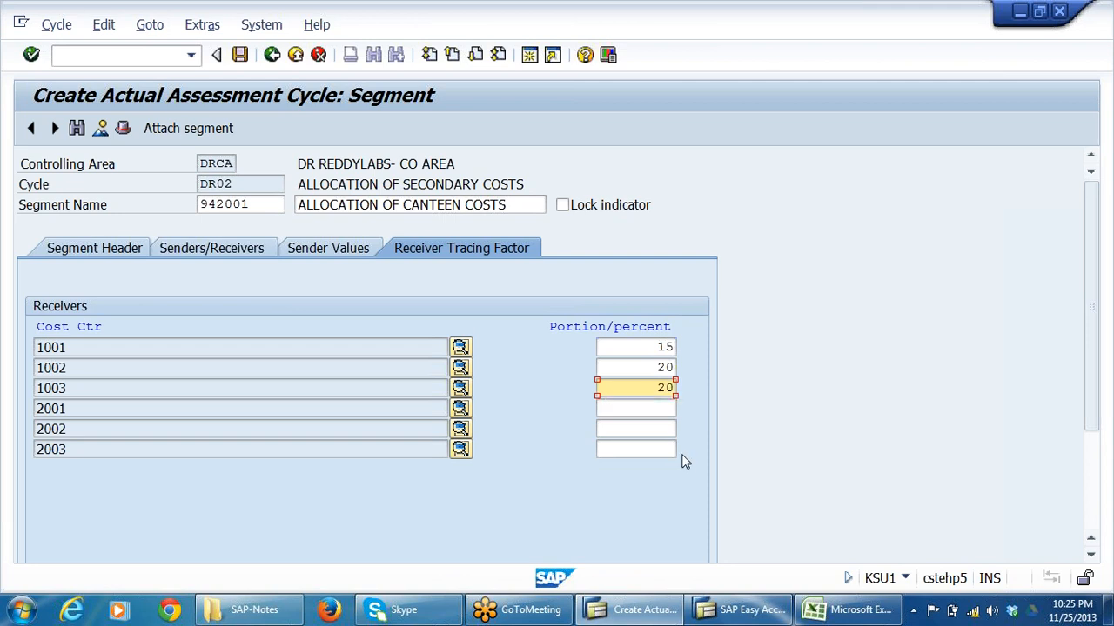
Assign 10 percent to receiver cost center 2001, 20 to 2002 and 15 to 2003, and confirm the percentages.
{"action": "left_click", "coordinate": [666, 408]}
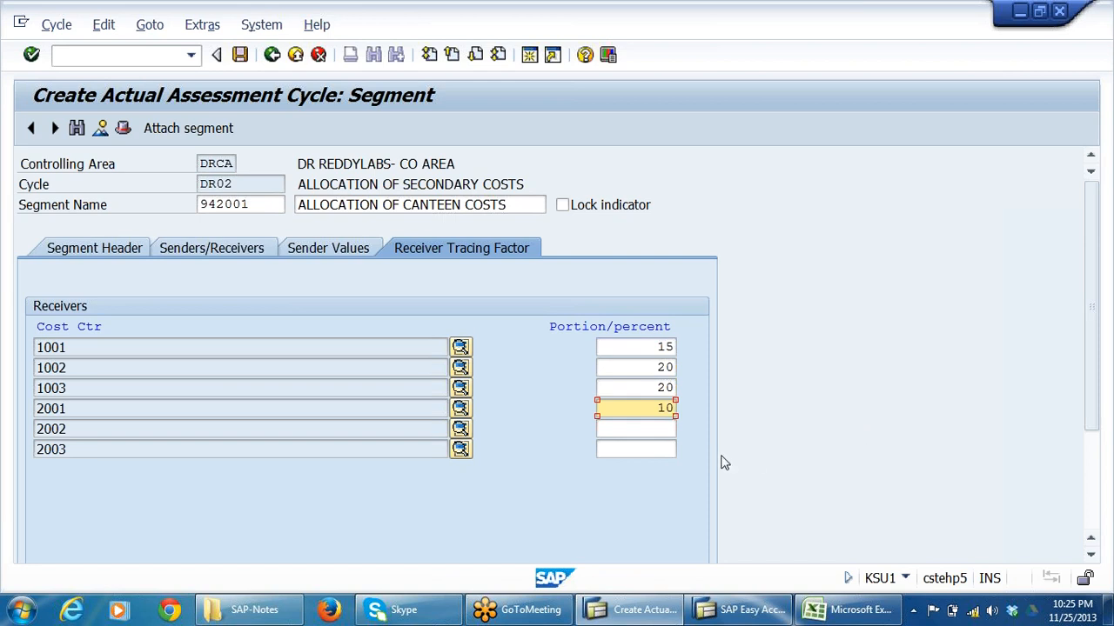
{"action": "left_click", "coordinate": [606, 431]}
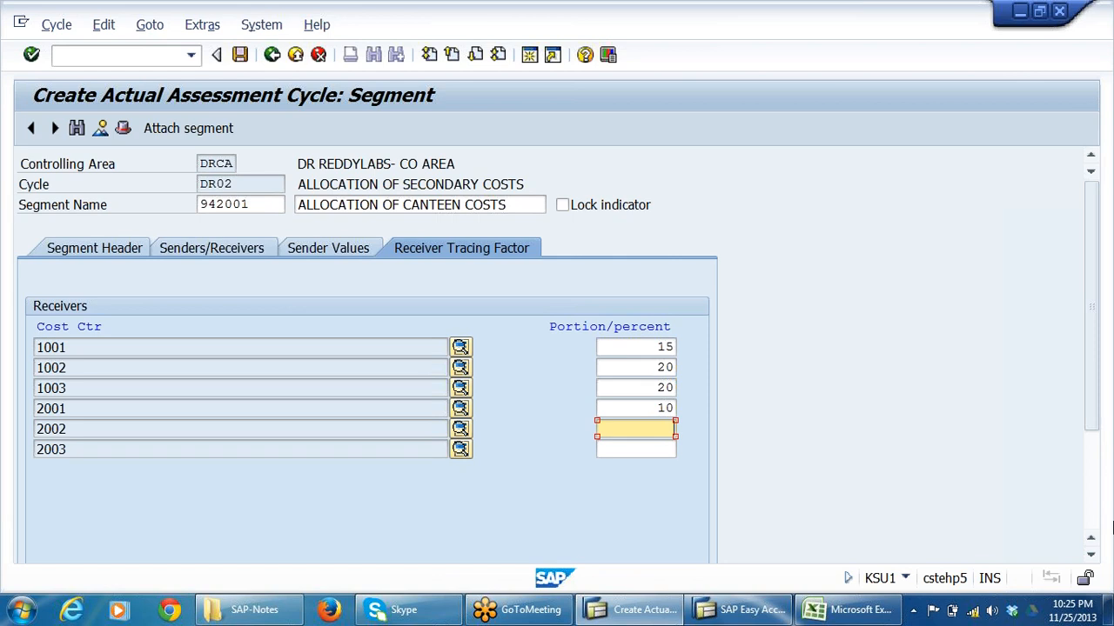
{"action": "type", "text": "20"}
{"action": "left_click", "coordinate": [608, 451]}
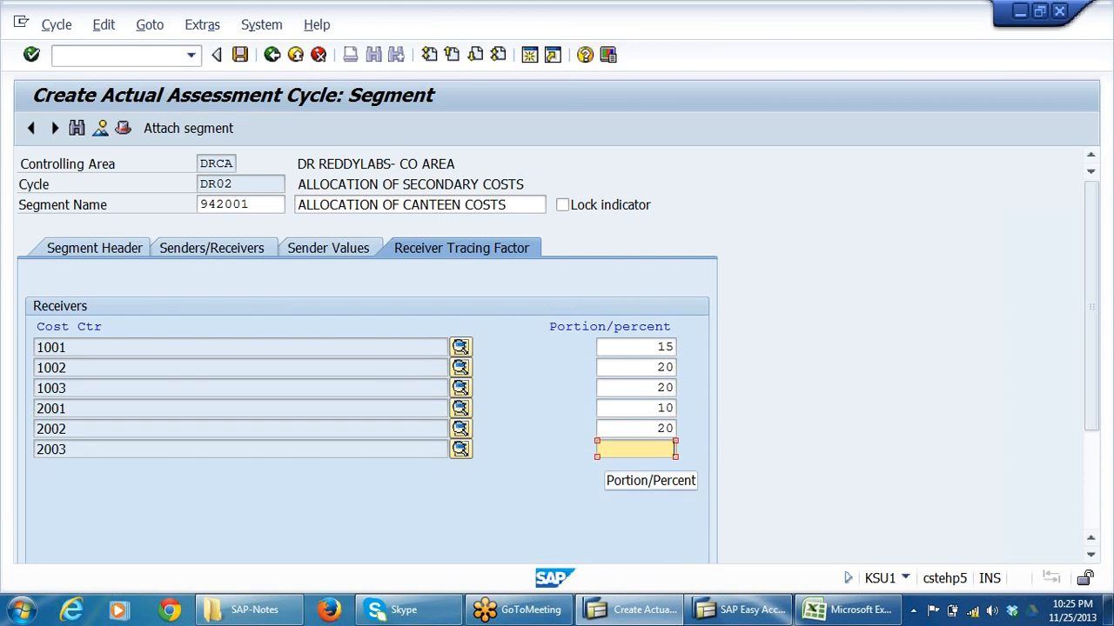
{"action": "type", "text": "15"}
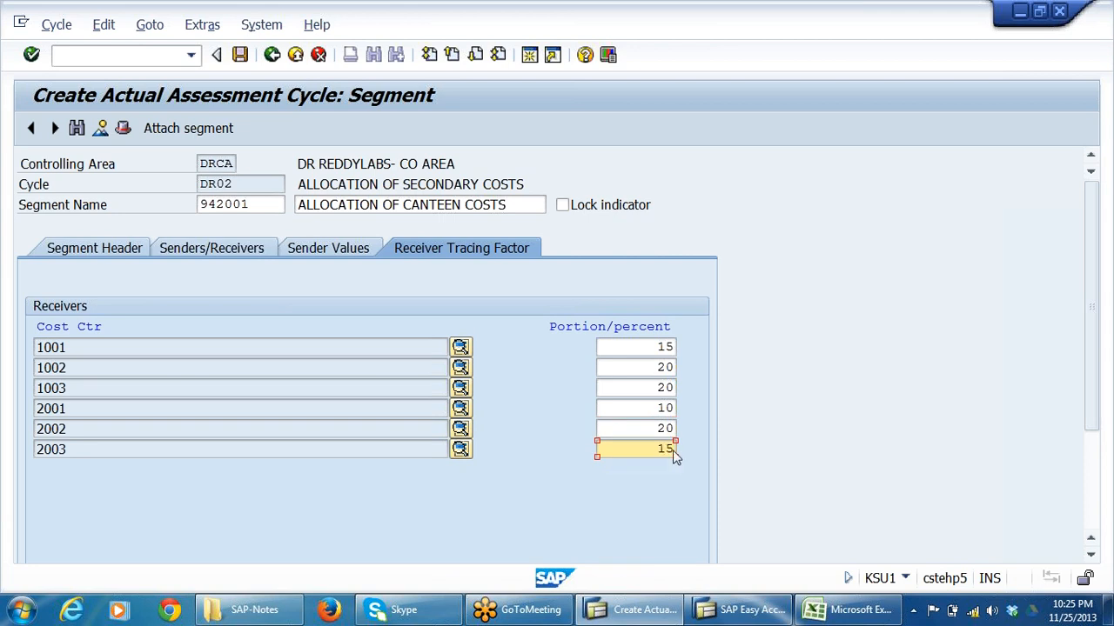
{"action": "key", "text": "Return"}
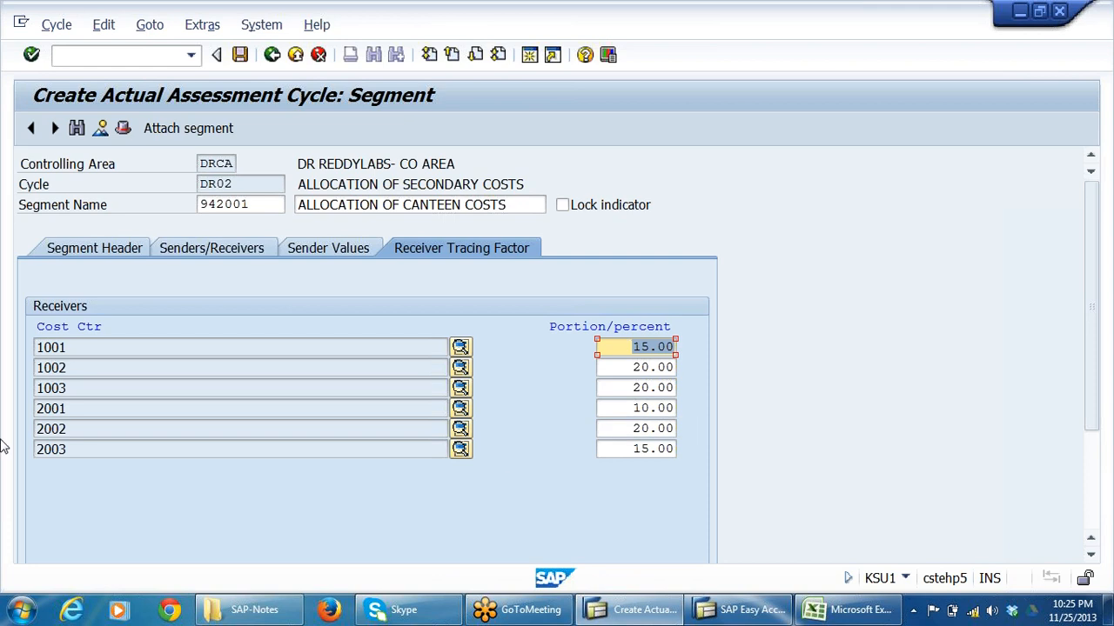
Return to the segment's sender and receiver assignments to review the sender cost center.
{"action": "left_click", "coordinate": [226, 254]}
{"action": "left_click", "coordinate": [200, 327]}
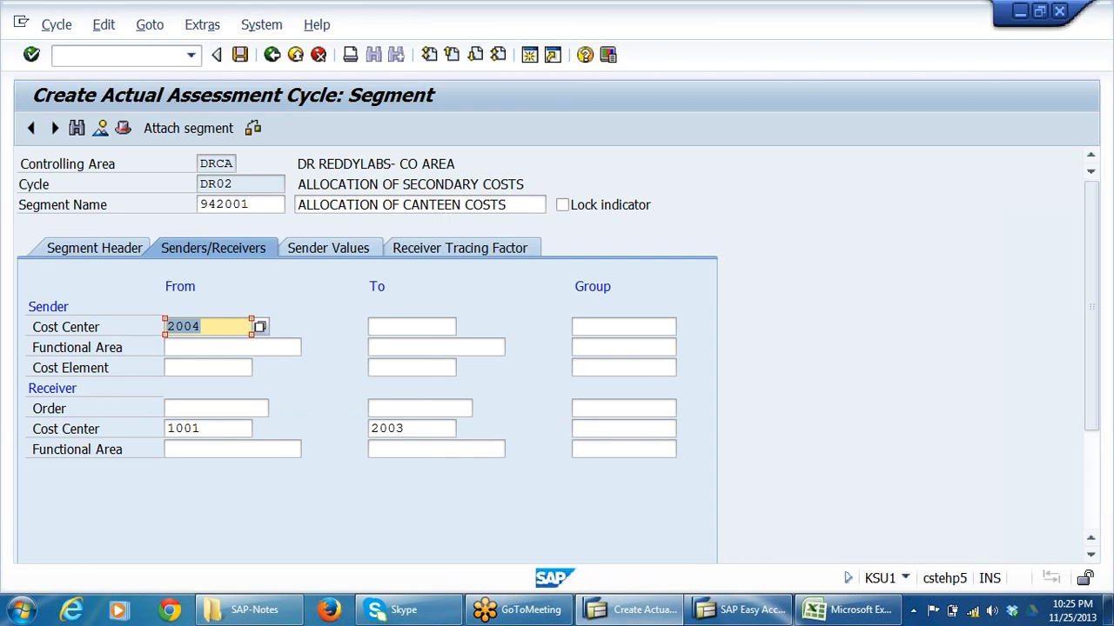
Save cycle DR02 under a new customizing request with the short description ASSESSMENT CYCLE.
{"action": "left_click", "coordinate": [200, 428]}
{"action": "left_click", "coordinate": [404, 429]}
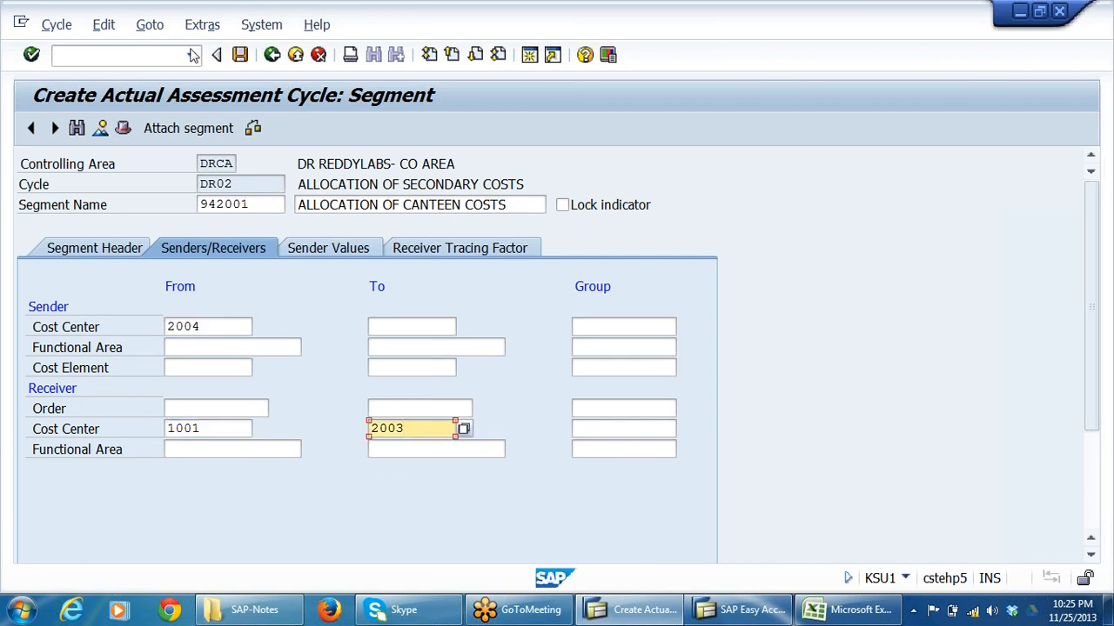
{"action": "left_click", "coordinate": [241, 57]}
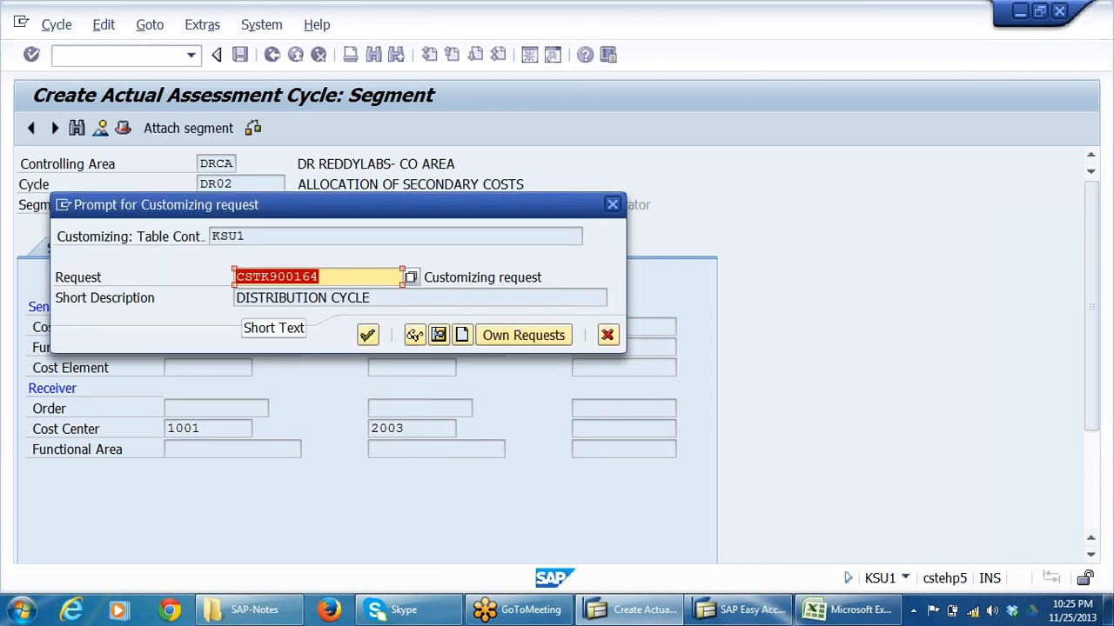
{"action": "left_click", "coordinate": [241, 299]}
{"action": "left_click", "coordinate": [461, 336]}
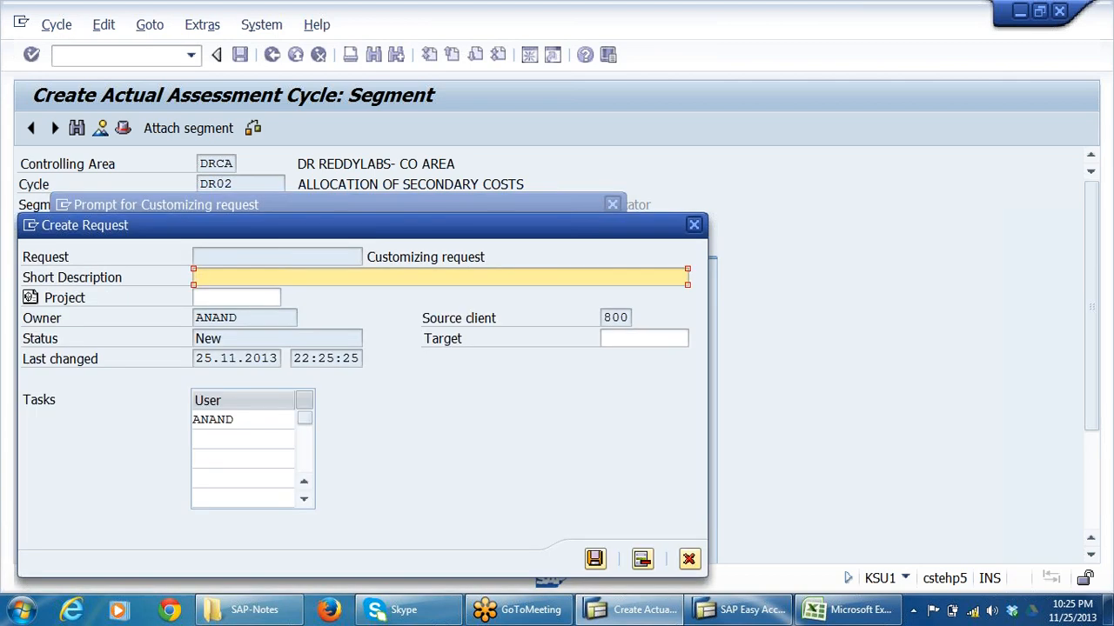
{"action": "type", "text": "ASSESSMENT CYC"}
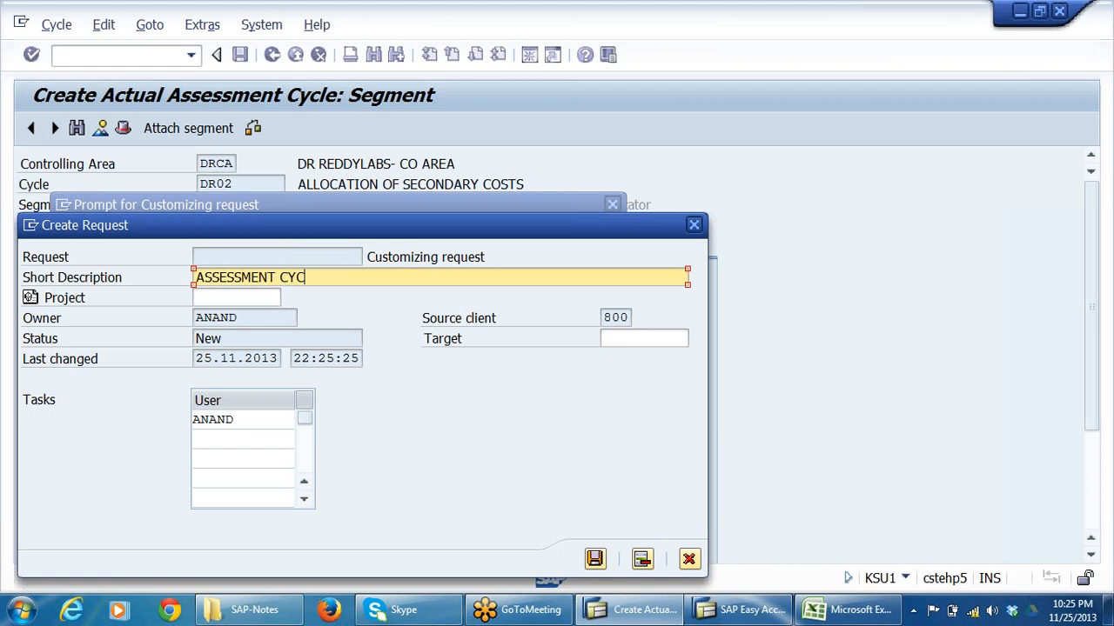
{"action": "type", "text": "LE"}
{"action": "left_click", "coordinate": [595, 558]}
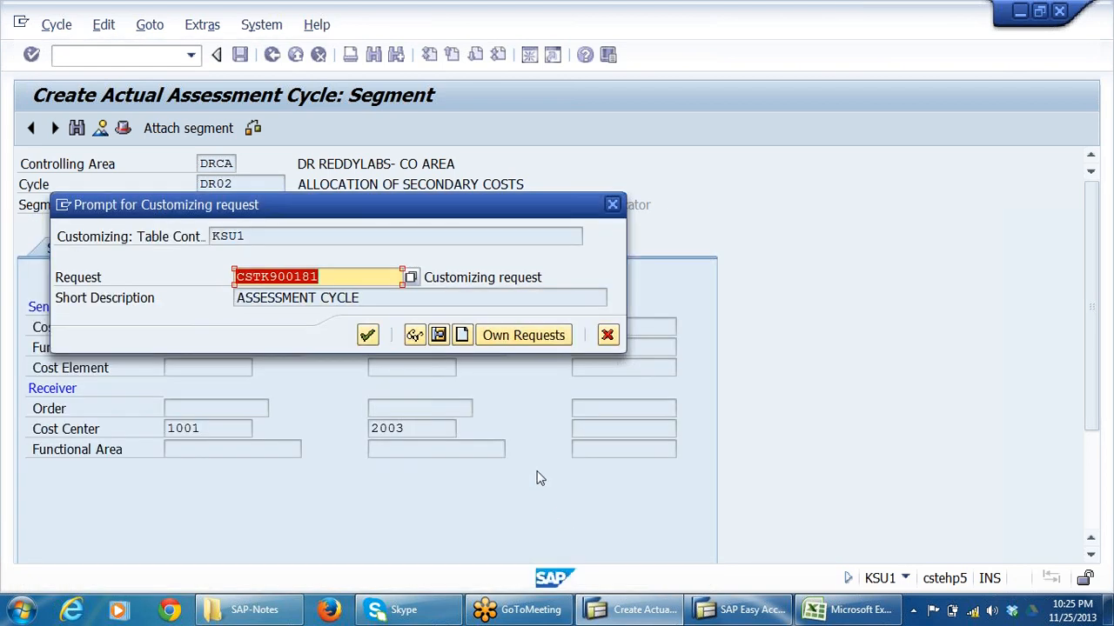
{"action": "left_click", "coordinate": [368, 335]}
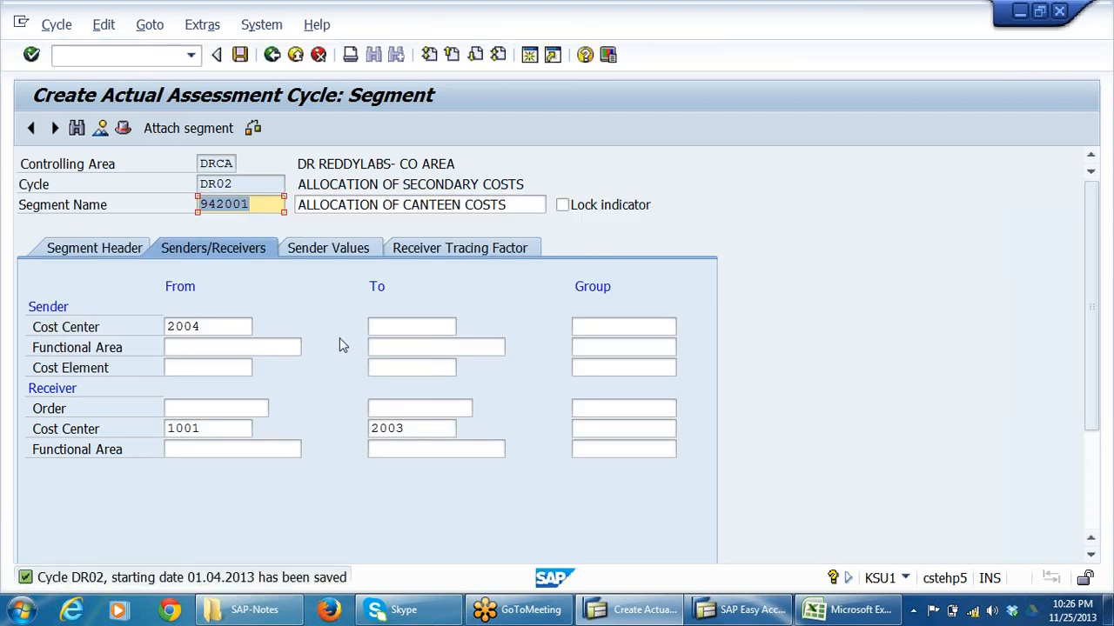
Review segment 942001's header, sender and receiver assignments, sender values and receiver tracing factors.
{"action": "left_click", "coordinate": [352, 287]}
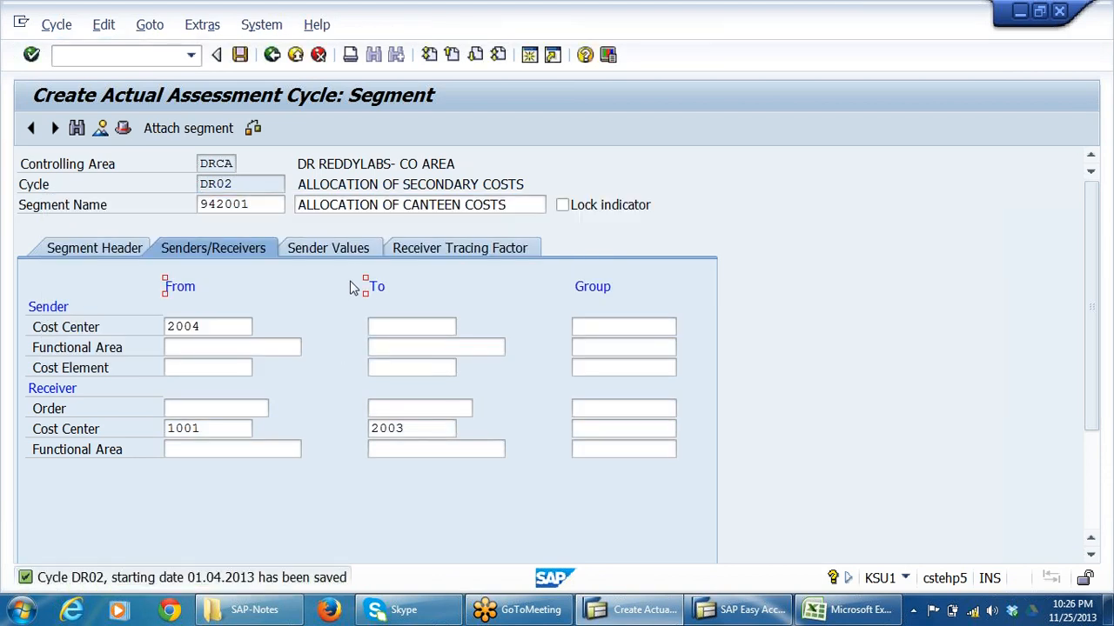
{"action": "left_click", "coordinate": [611, 286]}
{"action": "left_click", "coordinate": [380, 287]}
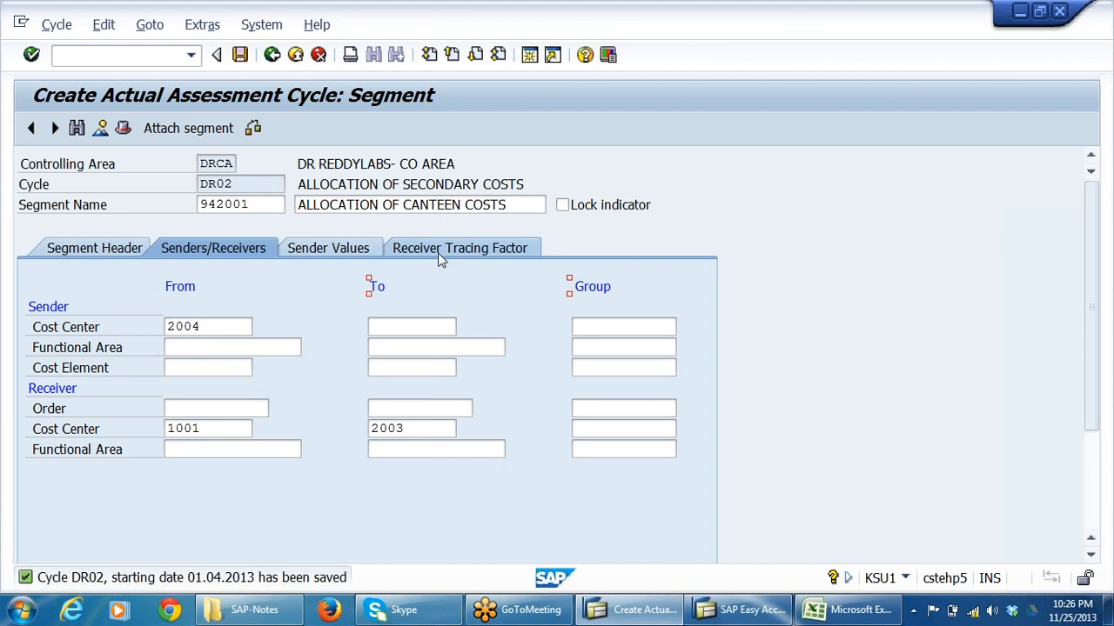
{"action": "left_click", "coordinate": [110, 250]}
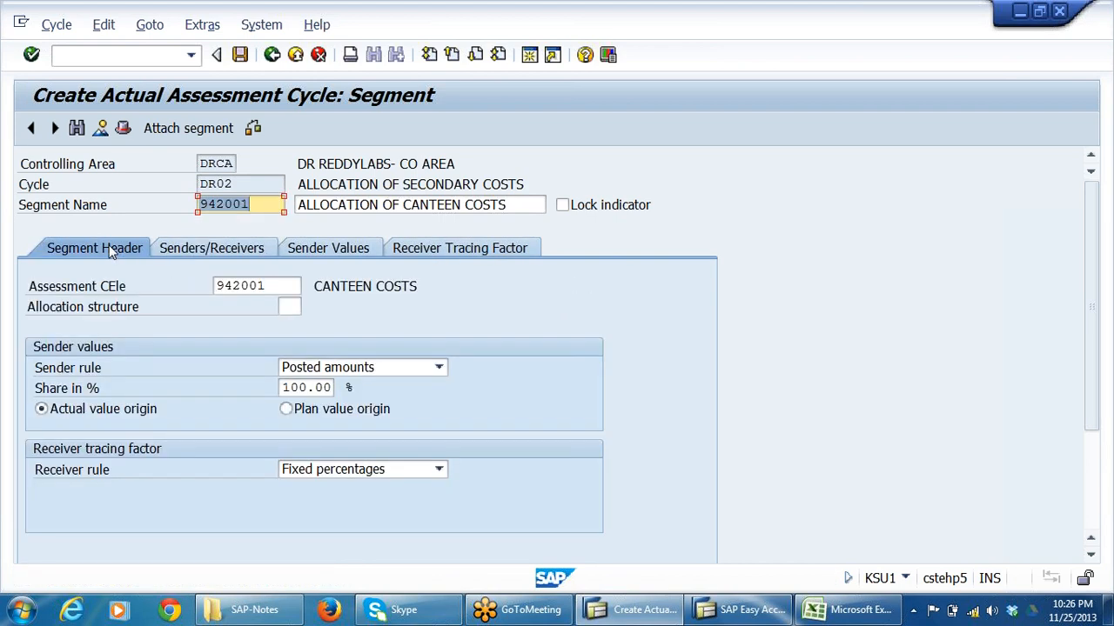
{"action": "left_click", "coordinate": [222, 252]}
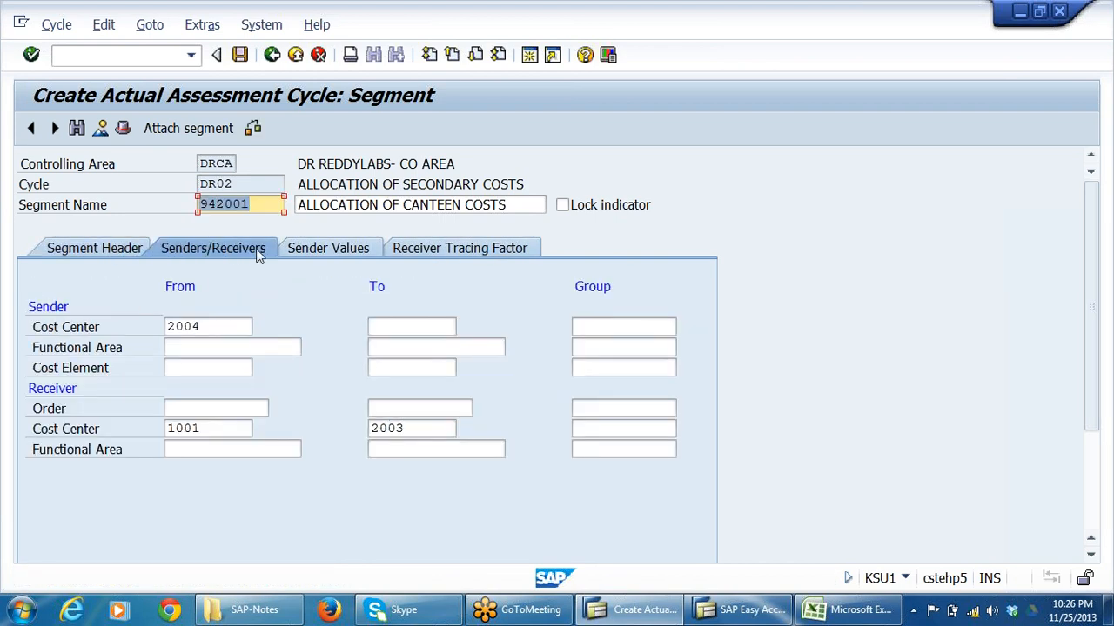
{"action": "left_click", "coordinate": [331, 250]}
{"action": "left_click", "coordinate": [450, 248]}
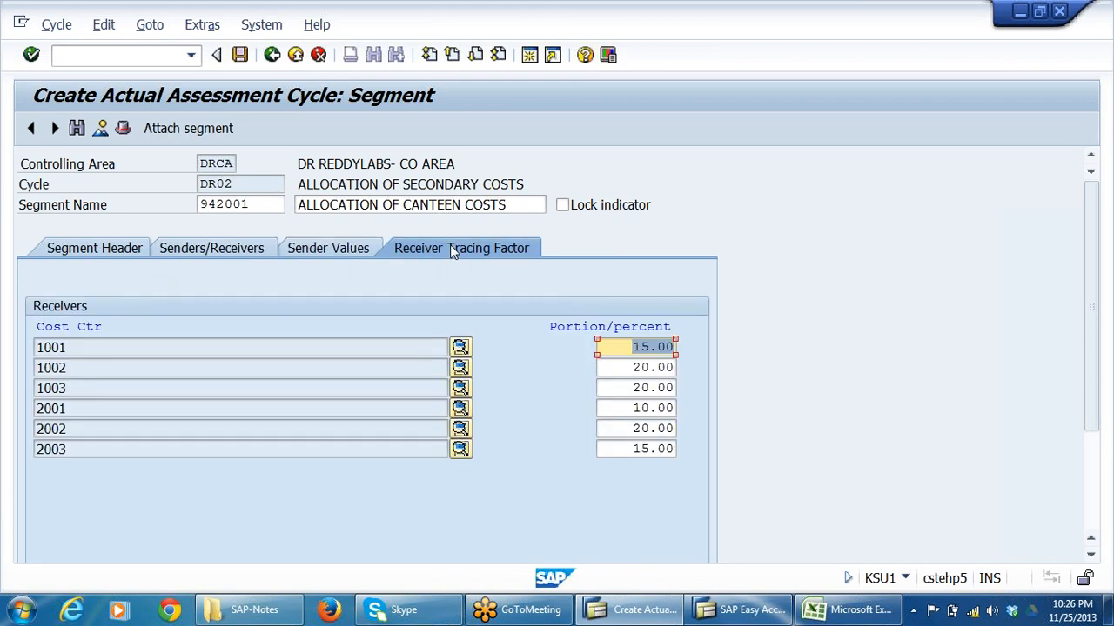
Save cycle DR02 again to the ASSESSMENT CYCLE request and exit assessment maintenance to the implementation guide.
{"action": "left_click", "coordinate": [240, 55]}
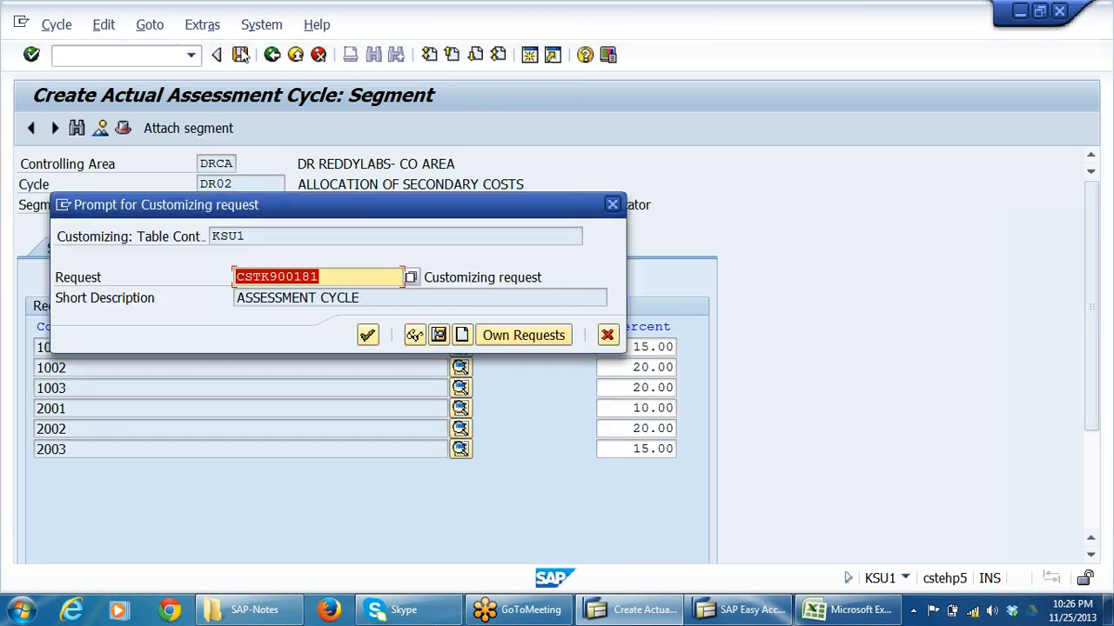
{"action": "left_click", "coordinate": [368, 336]}
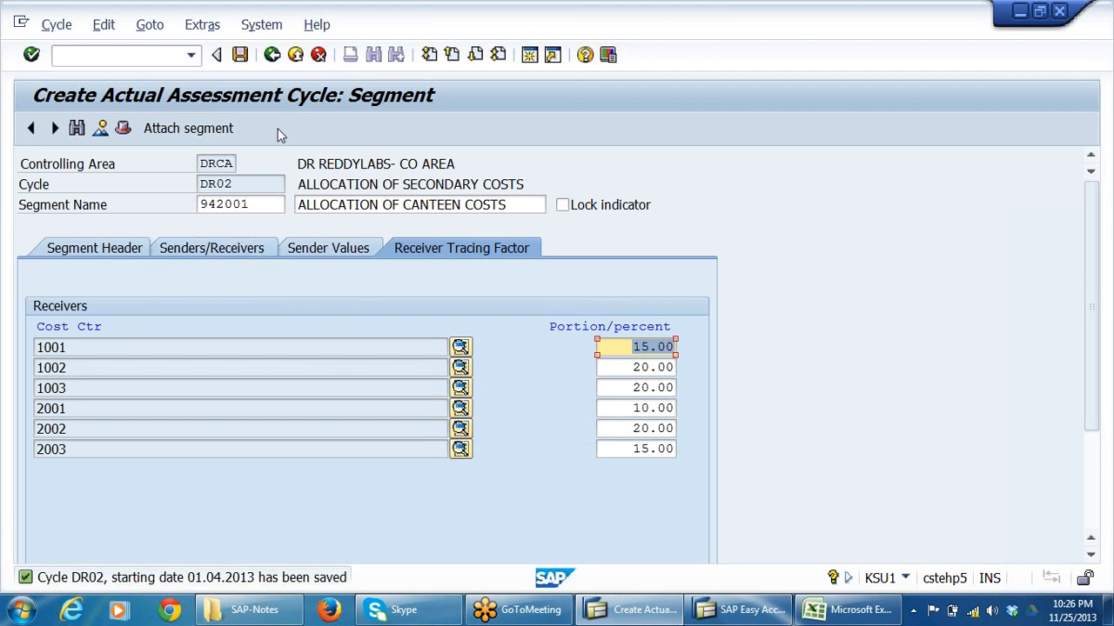
{"action": "left_click", "coordinate": [272, 54]}
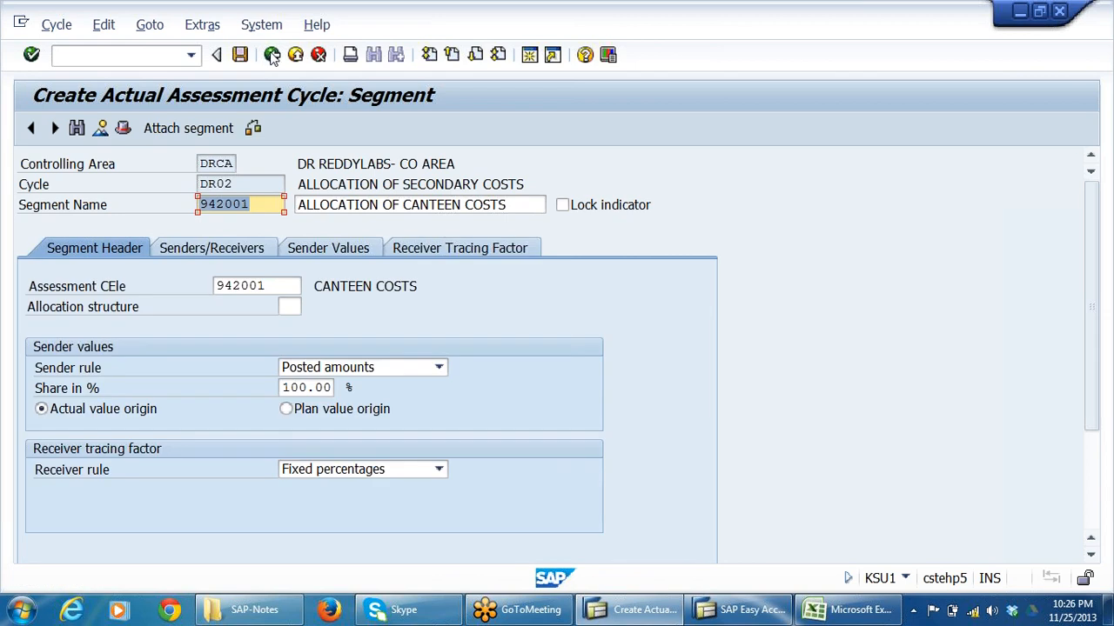
{"action": "left_click", "coordinate": [272, 54]}
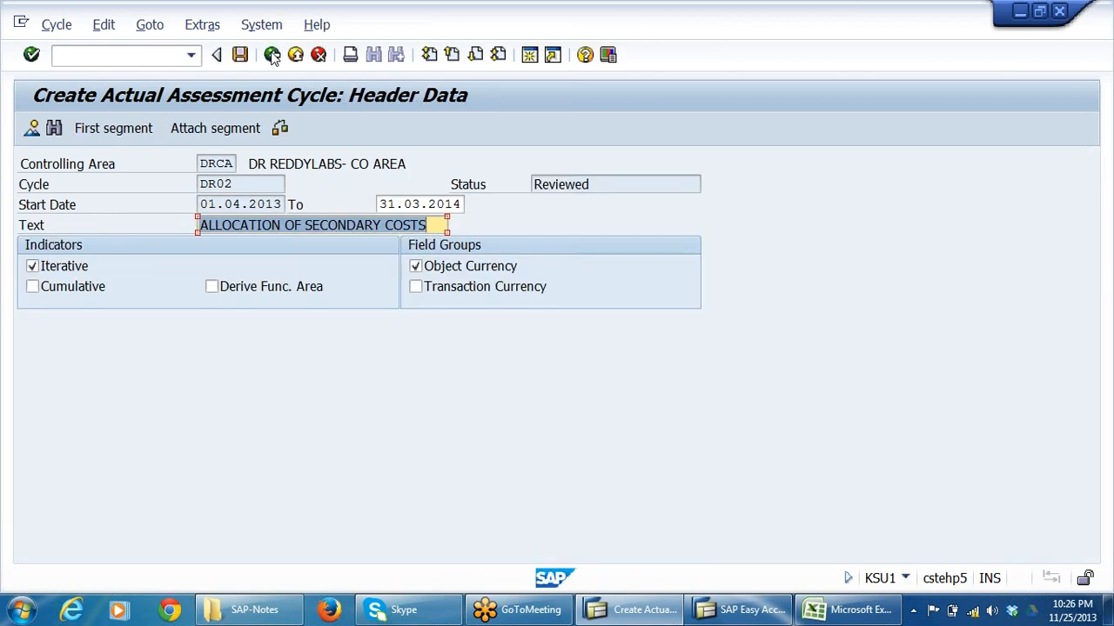
{"action": "left_click", "coordinate": [272, 54]}
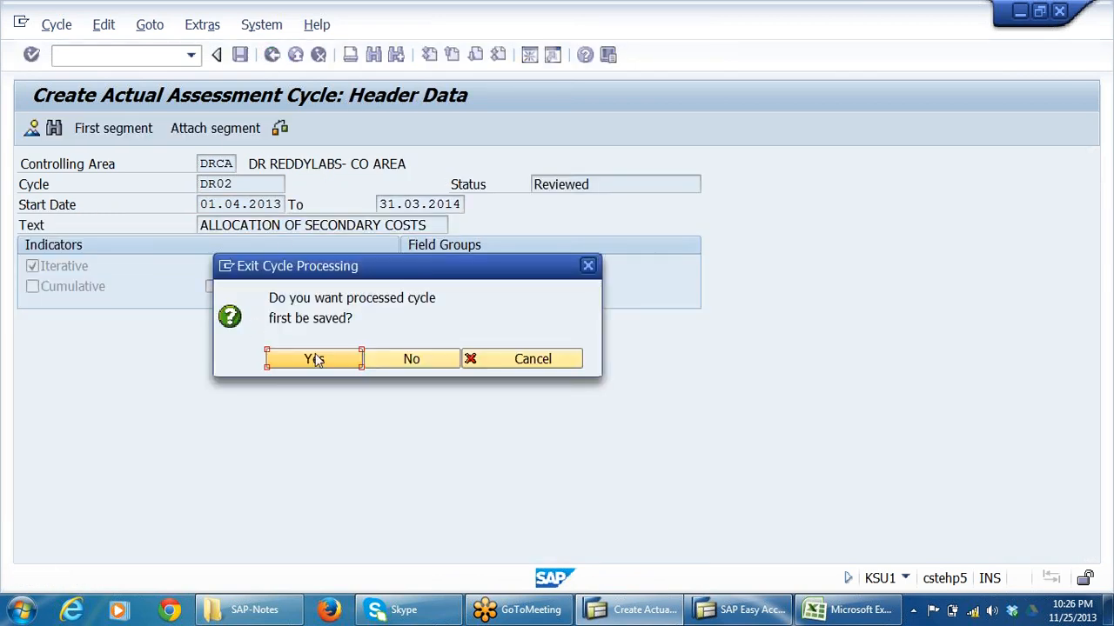
{"action": "left_click", "coordinate": [315, 359]}
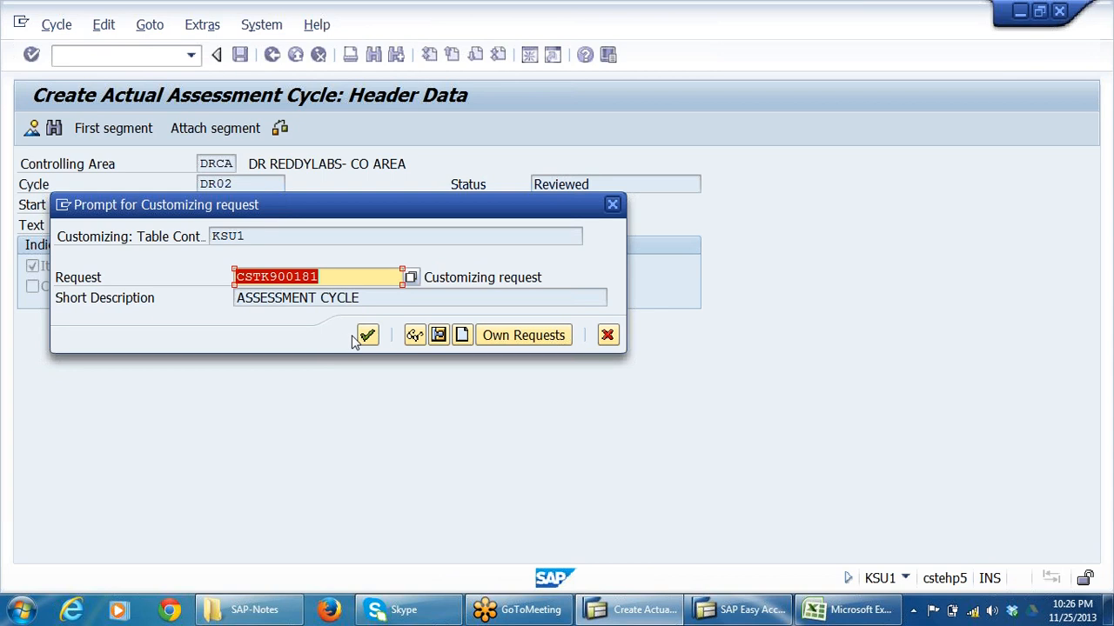
{"action": "left_click", "coordinate": [366, 336]}
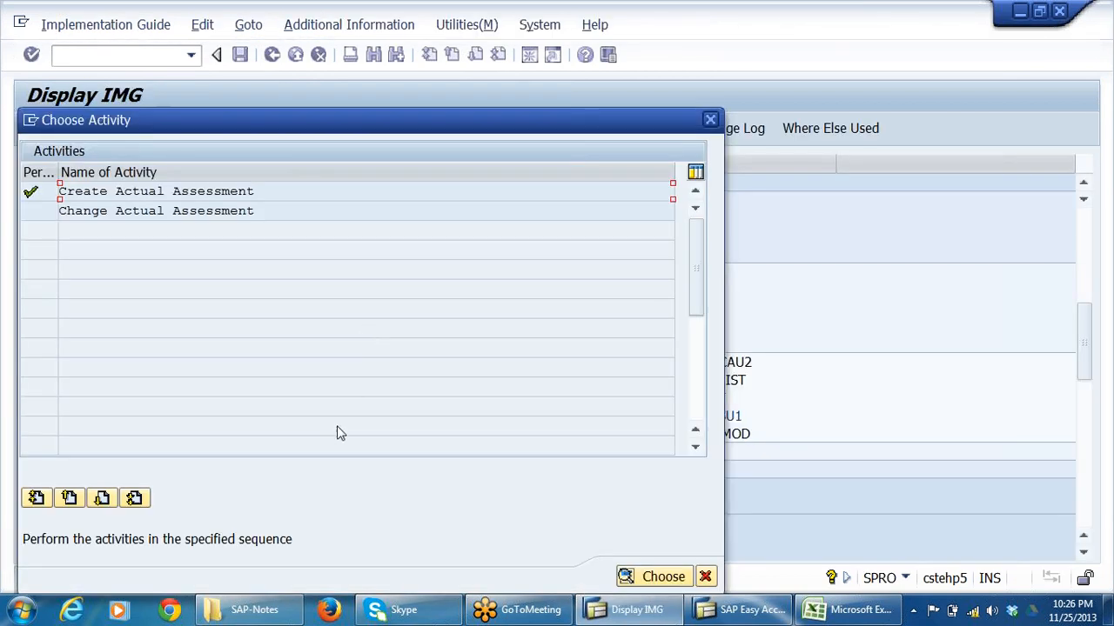
{"action": "left_click", "coordinate": [705, 577]}
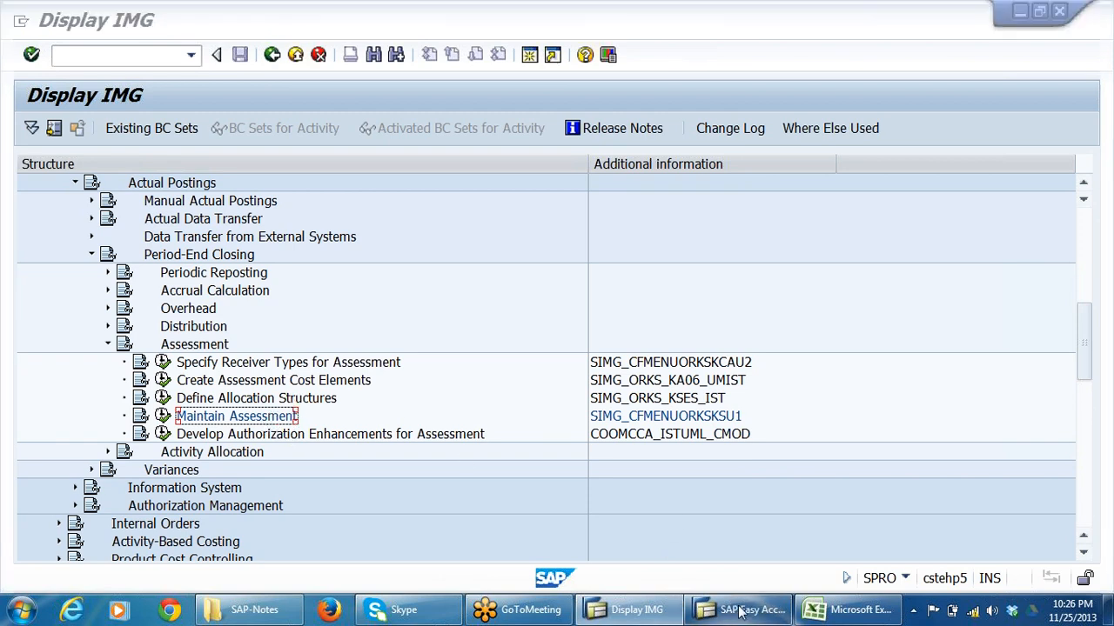
Switch to the DRL_GRP Excel workbook and review the canteen expense items, from electricity charges to water charges, on the CANTEENEXP sheet.
{"action": "left_click", "coordinate": [712, 607]}
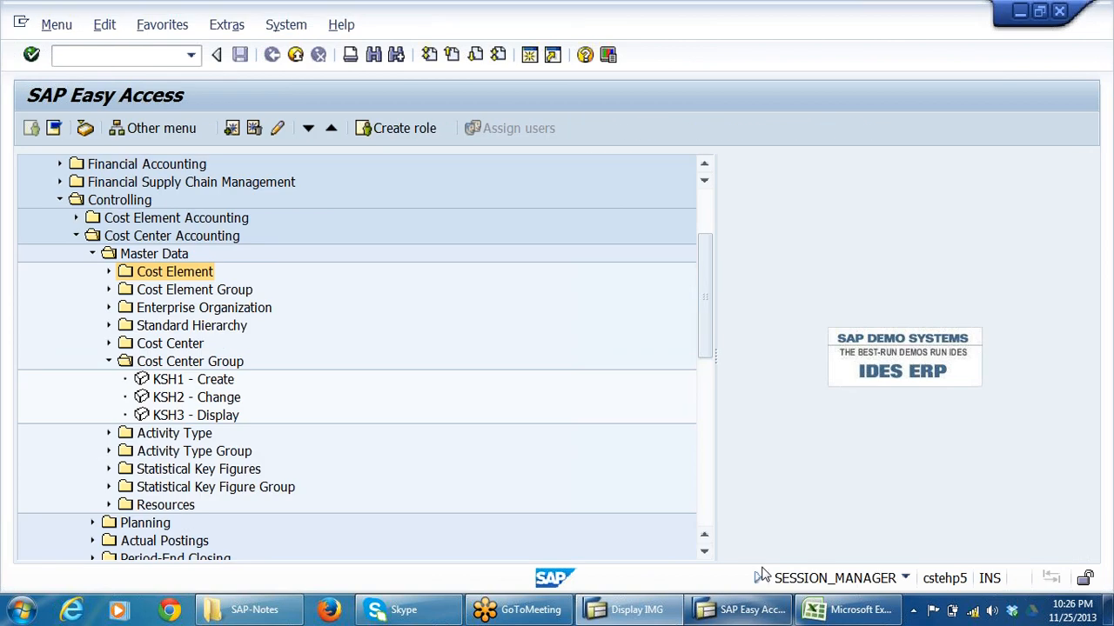
{"action": "left_click", "coordinate": [848, 609]}
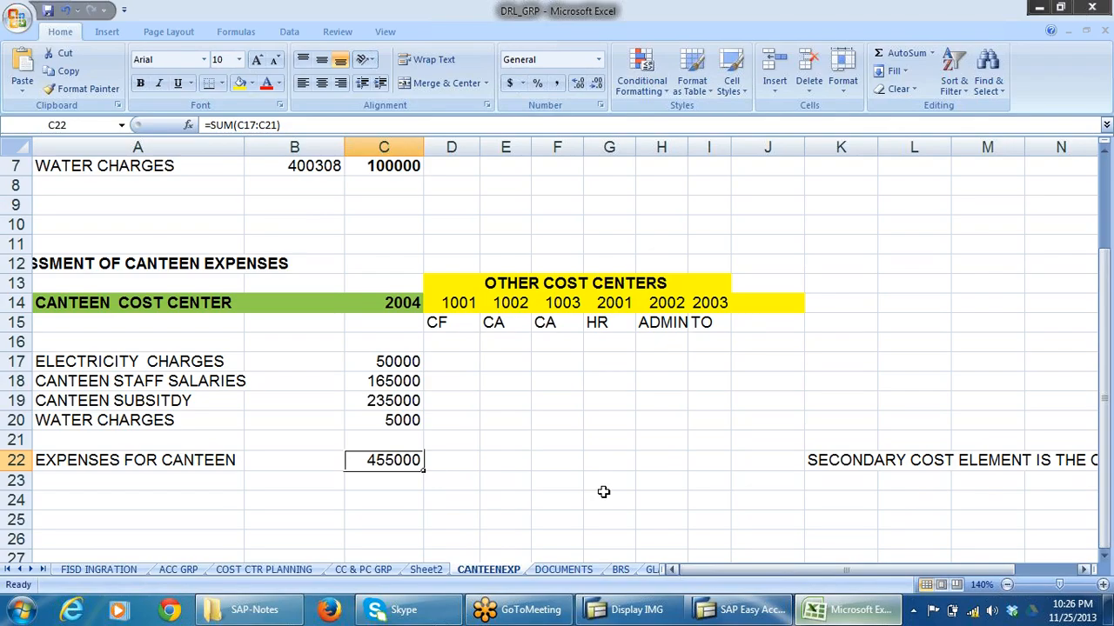
{"action": "left_click", "coordinate": [105, 366]}
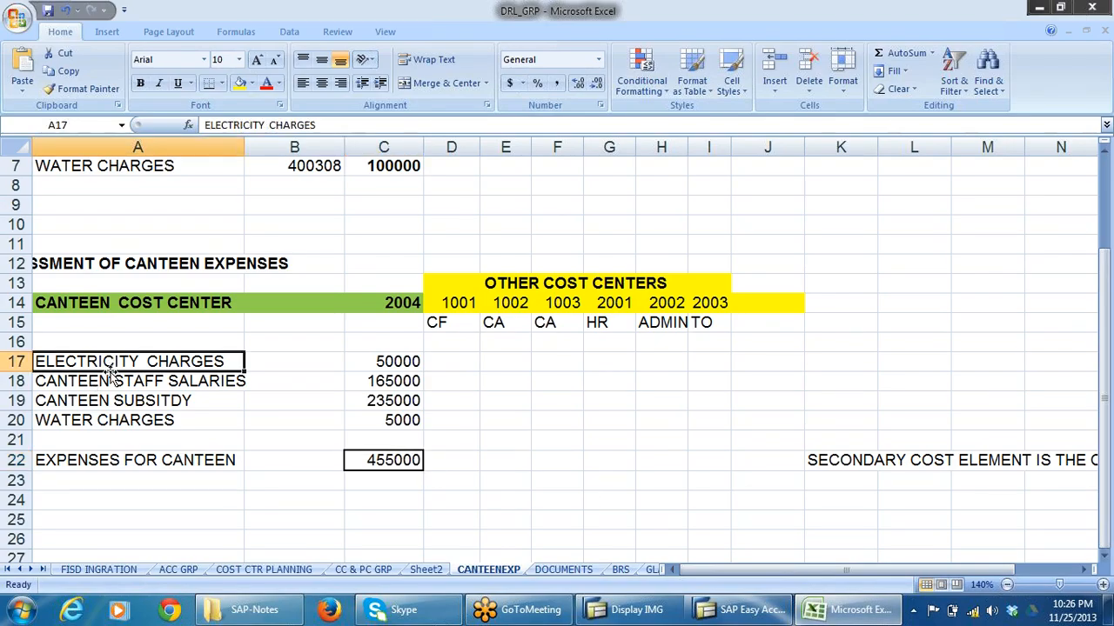
{"action": "left_click", "coordinate": [111, 386]}
{"action": "left_click", "coordinate": [108, 403]}
{"action": "left_click", "coordinate": [107, 420]}
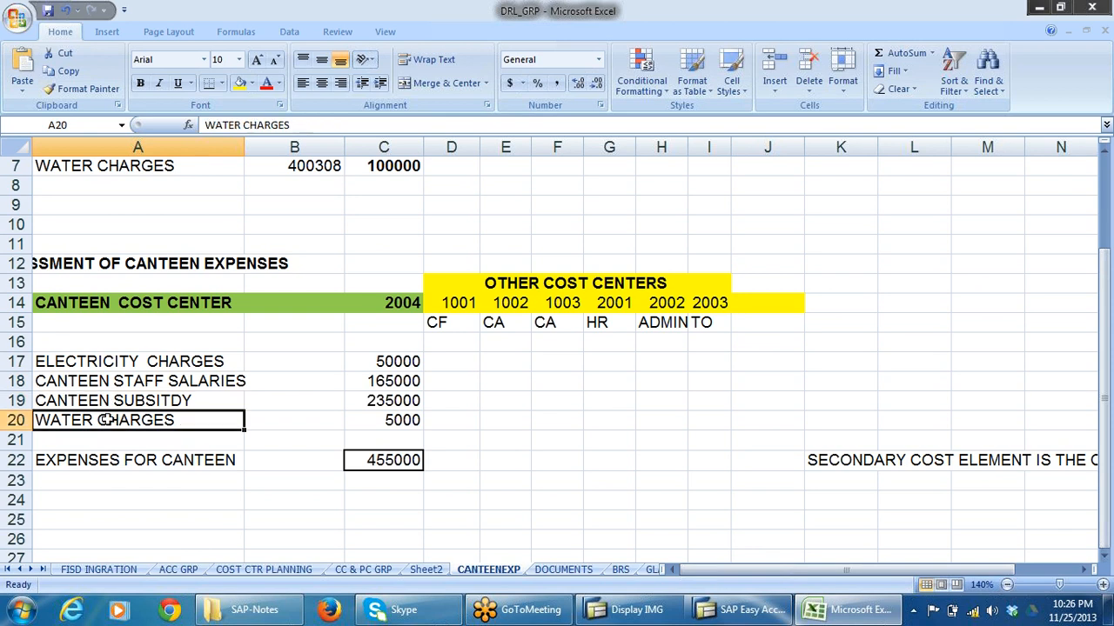
{"action": "left_click", "coordinate": [107, 366]}
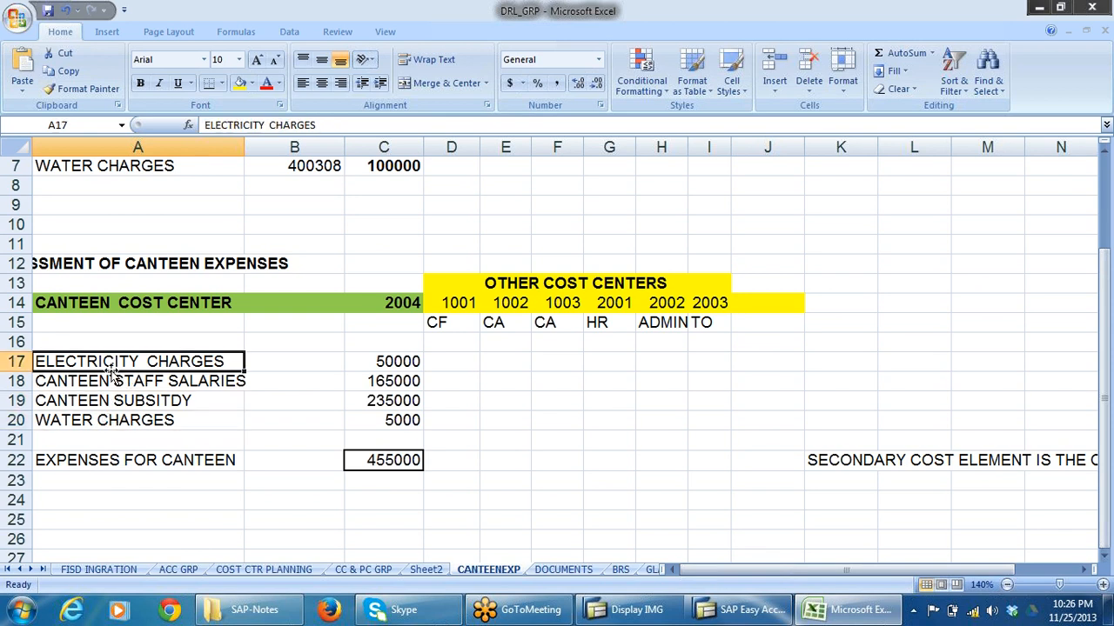
{"action": "left_click", "coordinate": [109, 420]}
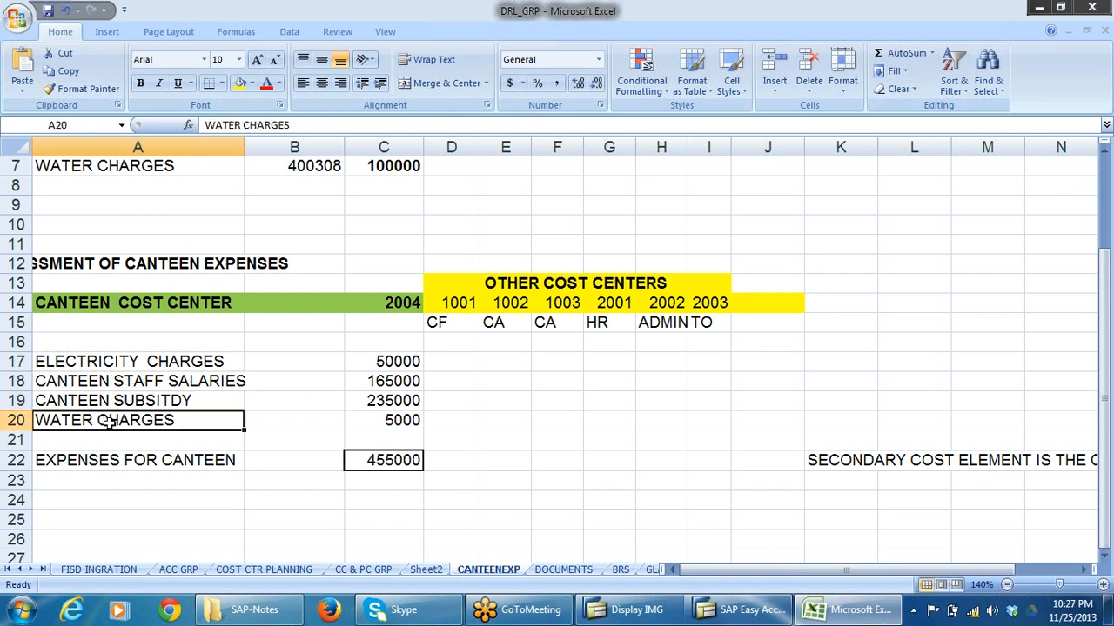
Switch to SAP Easy Access and open KSB1, the cost center actual line items report, under Cost Center Accounting's information system.
{"action": "left_click", "coordinate": [744, 609]}
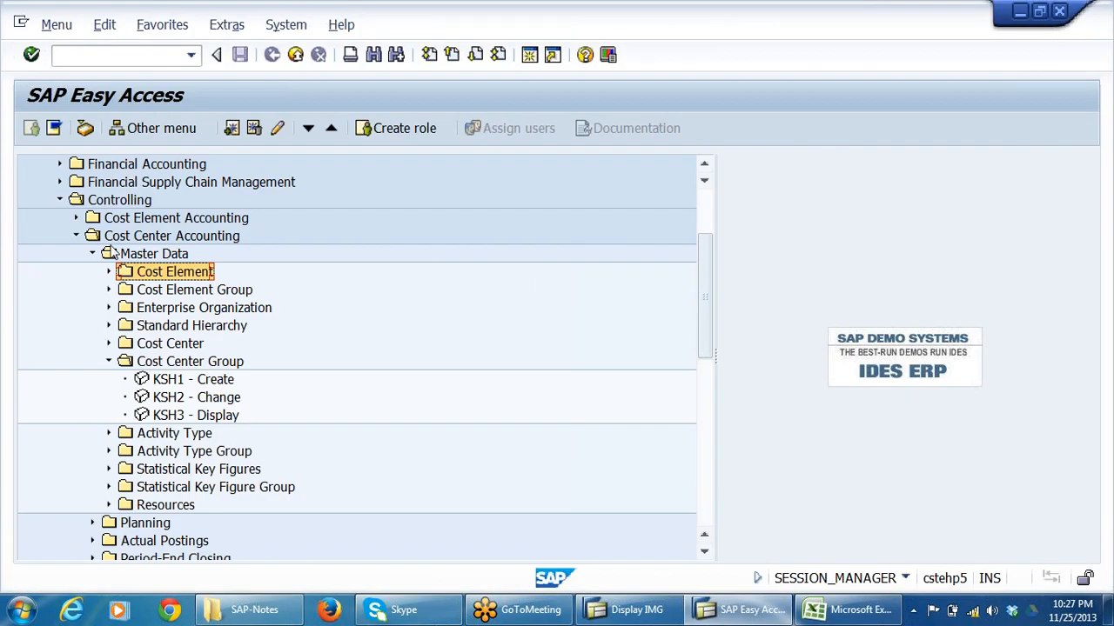
{"action": "left_click", "coordinate": [213, 381]}
{"action": "scroll", "coordinate": [265, 378], "scroll_direction": "down", "scroll_amount": 6}
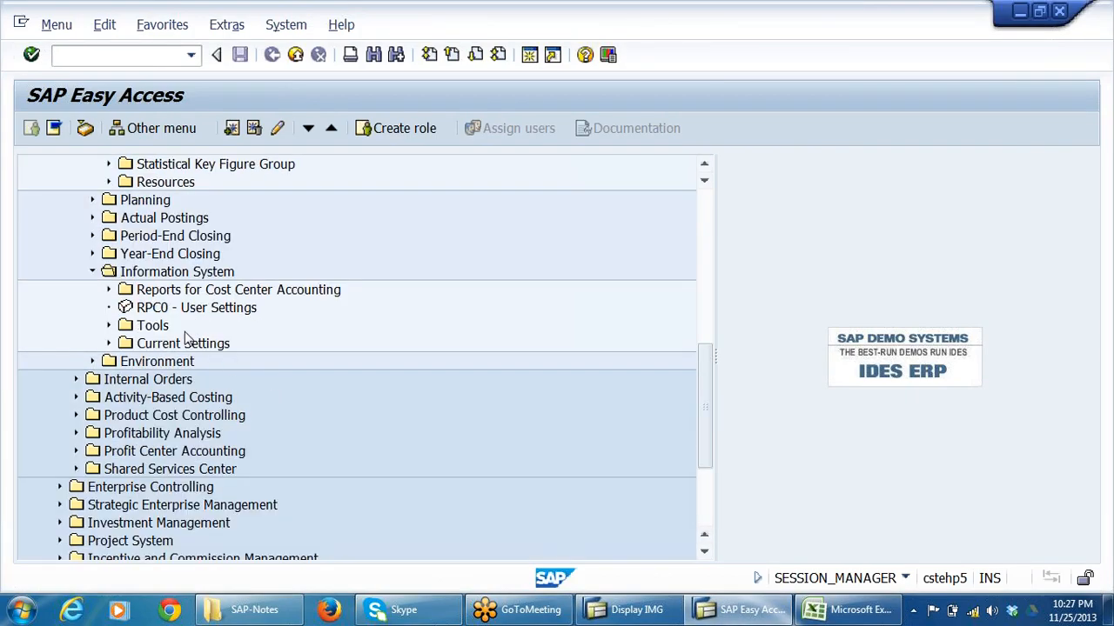
{"action": "double_click", "coordinate": [200, 292]}
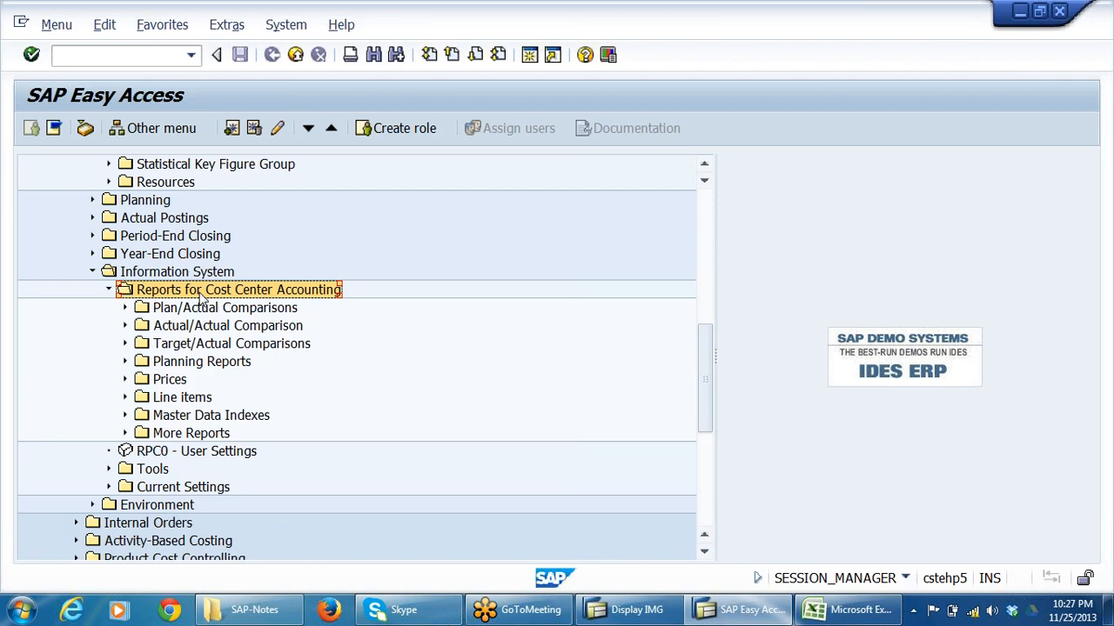
{"action": "key", "text": "Down"}
{"action": "key", "text": "Down"}
{"action": "key", "text": "Down"}
{"action": "key", "text": "Down"}
{"action": "key", "text": "Down"}
{"action": "key", "text": "Down"}
{"action": "key", "text": "Down"}
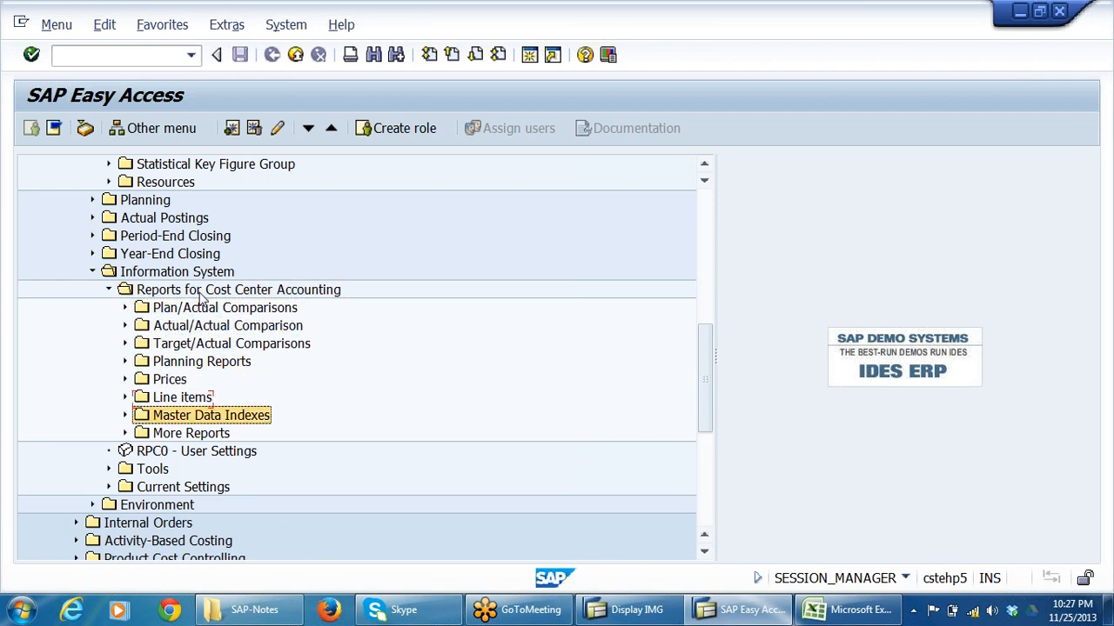
{"action": "key", "text": "Up"}
{"action": "key", "text": "Right"}
{"action": "key", "text": "Down"}
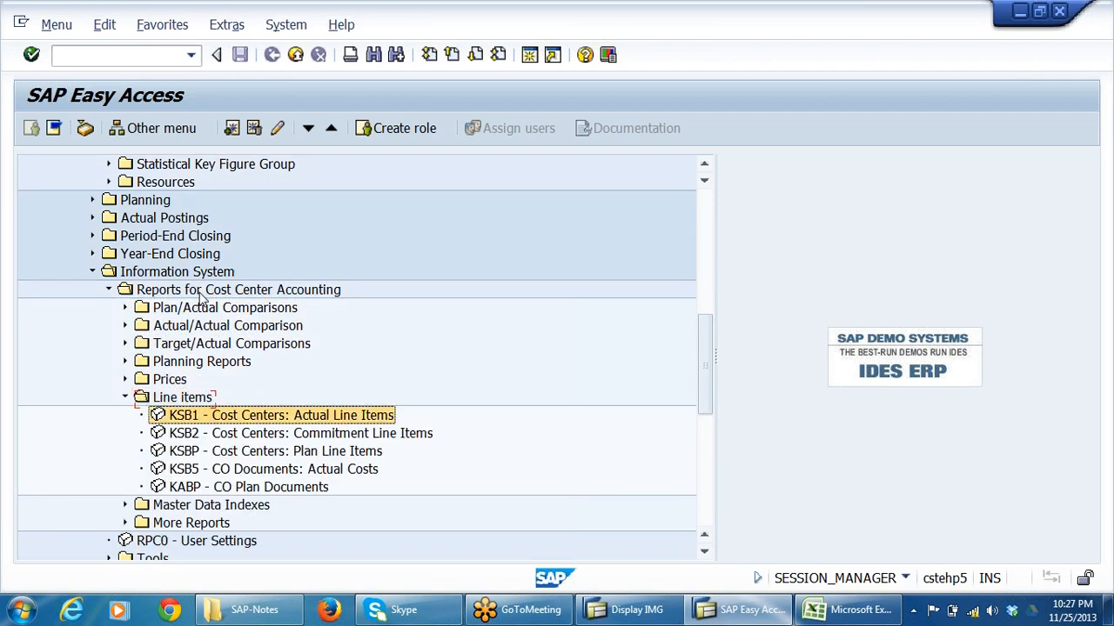
{"action": "key", "text": "Return"}
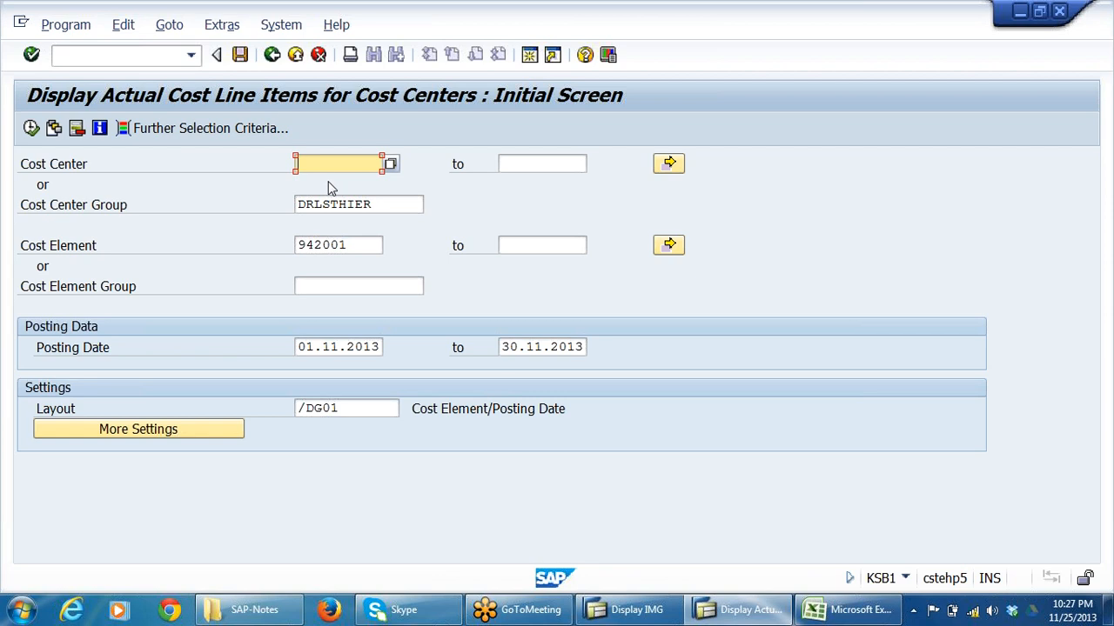
Set the cost element range to 400305 through 400308 in the actual cost line items selection.
{"action": "left_click_drag", "start_coordinate": [353, 246], "coordinate": [295, 246]}
{"action": "left_click", "coordinate": [364, 263]}
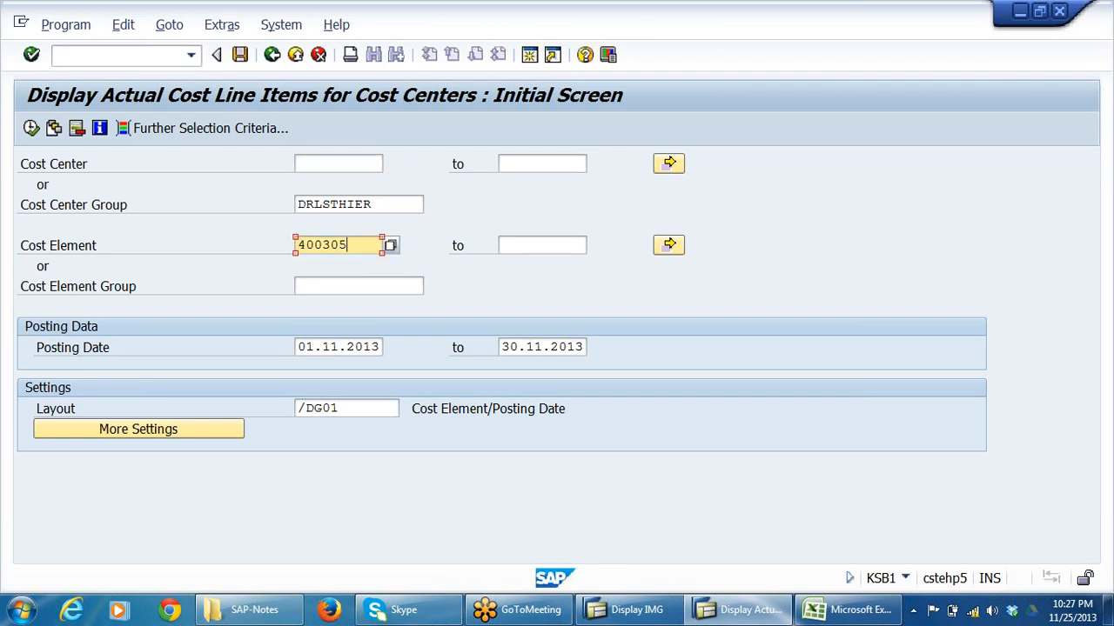
{"action": "left_click", "coordinate": [539, 246]}
{"action": "left_click", "coordinate": [545, 263]}
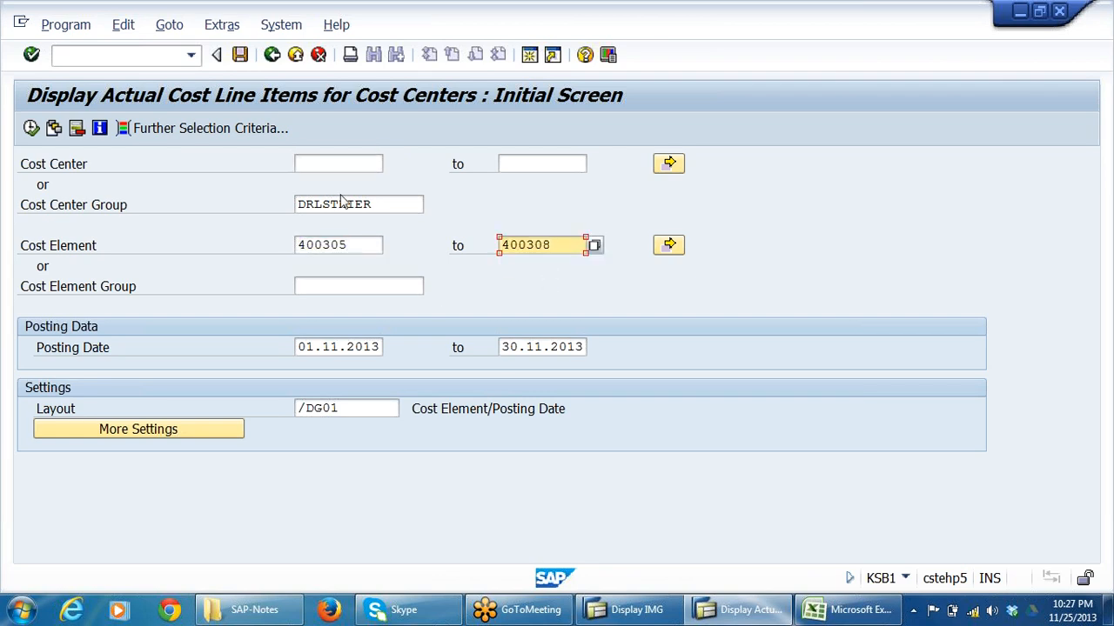
{"action": "key", "text": "Return"}
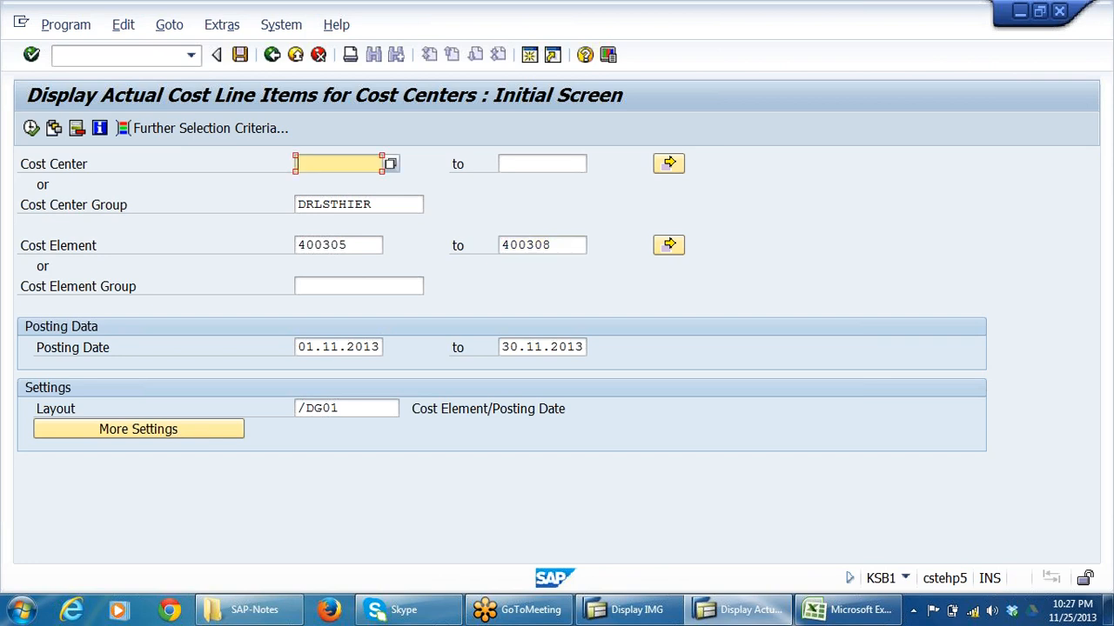
Clear the cost center group, enter cost center 2004 and execute the actual line items report.
{"action": "left_click", "coordinate": [374, 205]}
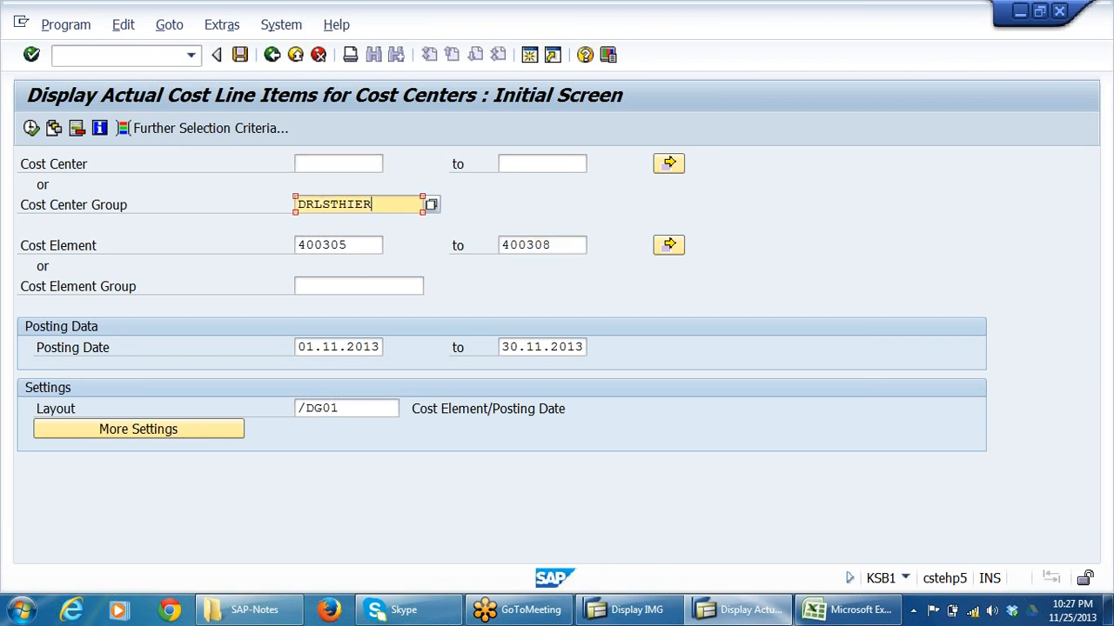
{"action": "key", "text": "shift+Home"}
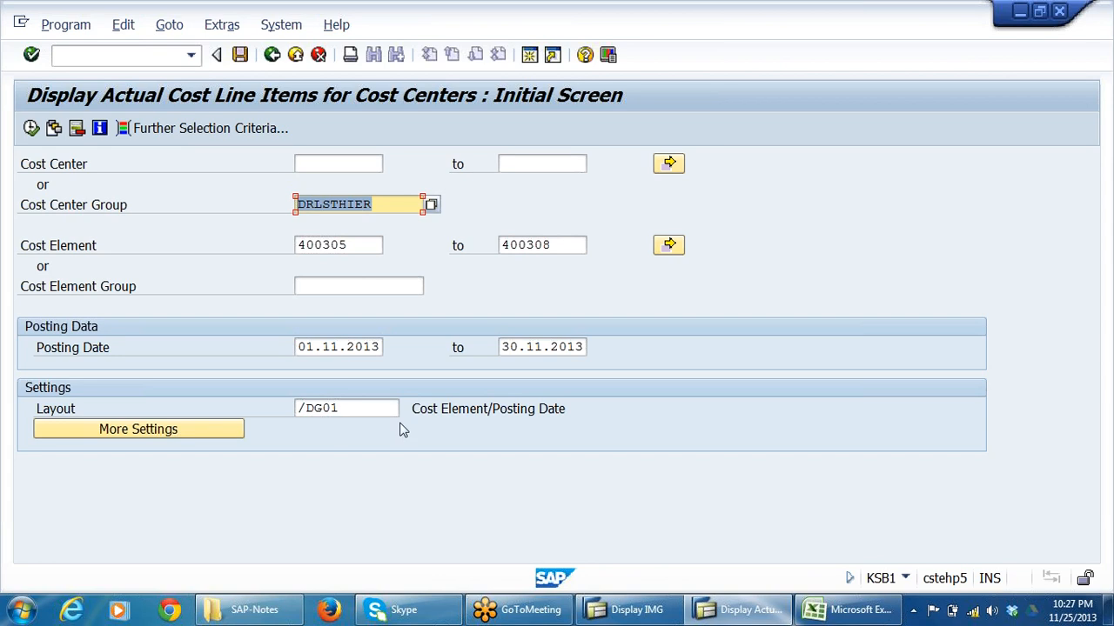
{"action": "key", "text": "Delete"}
{"action": "left_click", "coordinate": [338, 164]}
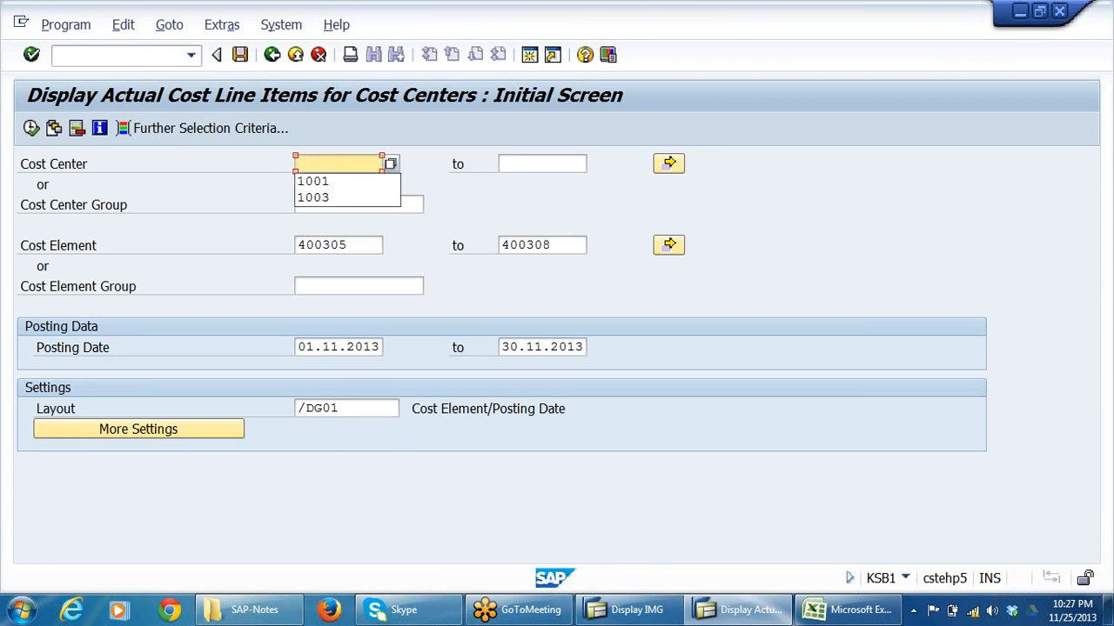
{"action": "key", "text": "BackSpace"}
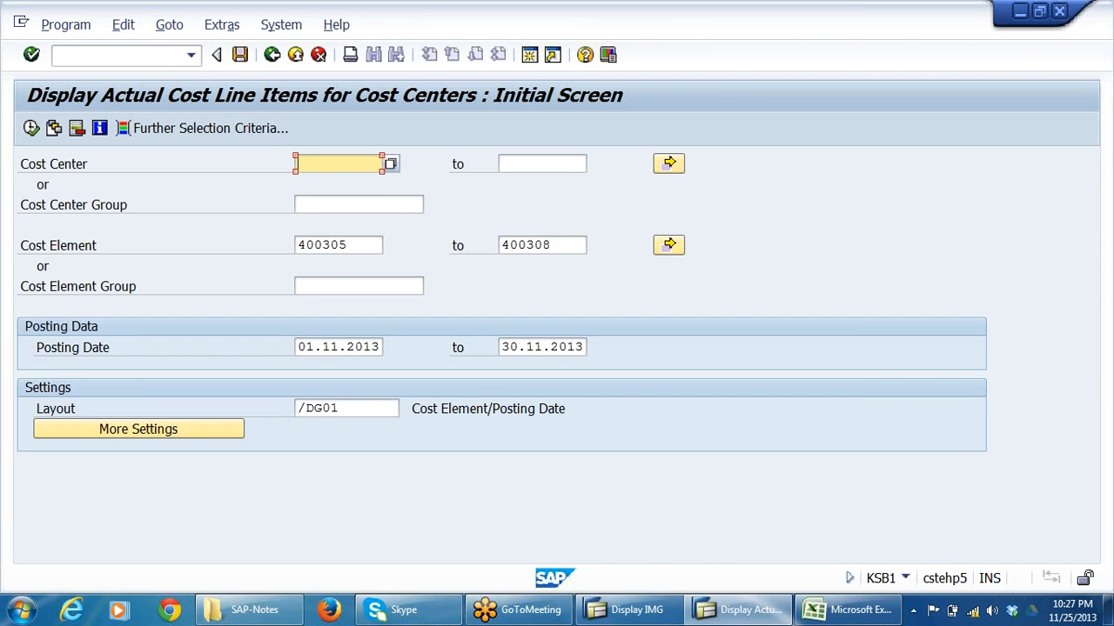
{"action": "type", "text": "2004"}
{"action": "double_click", "coordinate": [355, 163]}
{"action": "left_click", "coordinate": [32, 128]}
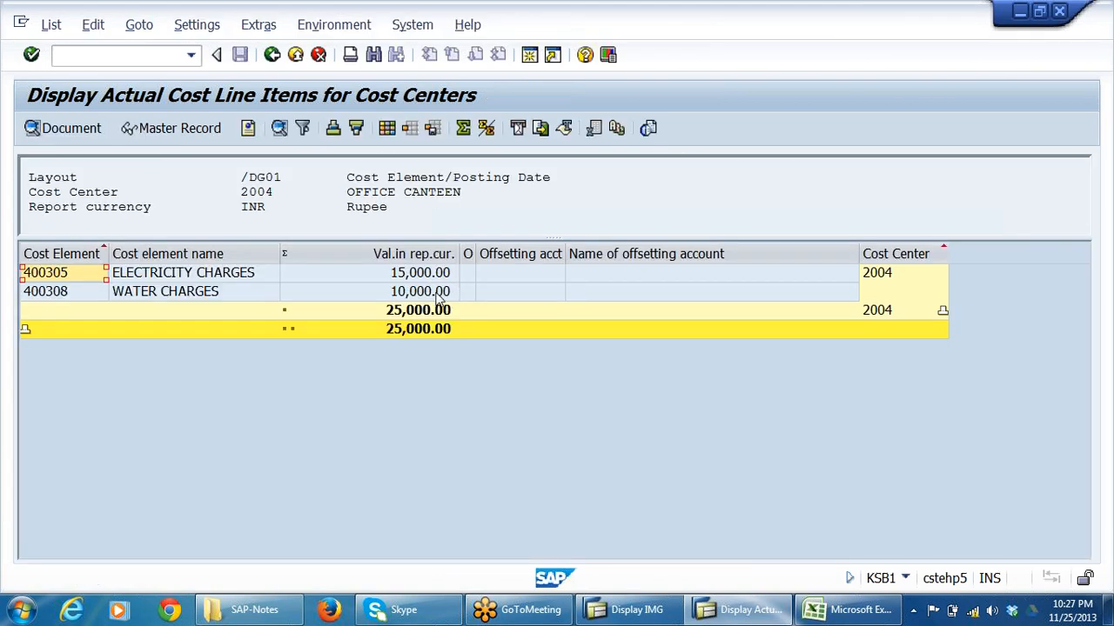
Compare the reported electricity and water charges of cost center 2004 with the canteen expenses on Excel's CANTEENEXP sheet, returning to the SAP report.
{"action": "left_click", "coordinate": [177, 294]}
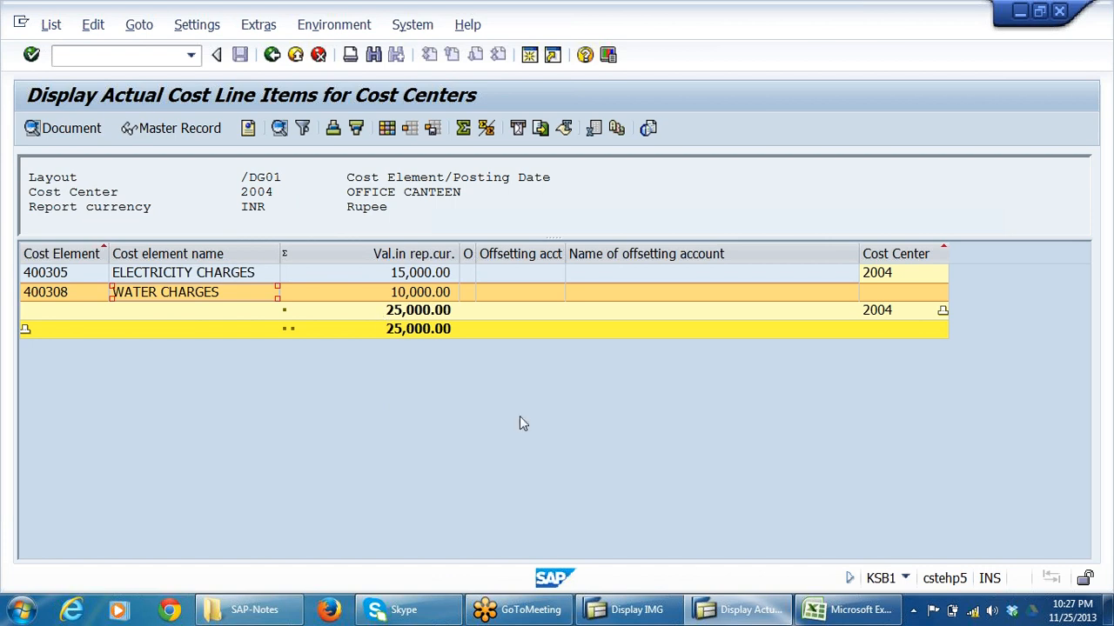
{"action": "key", "text": "alt+Tab"}
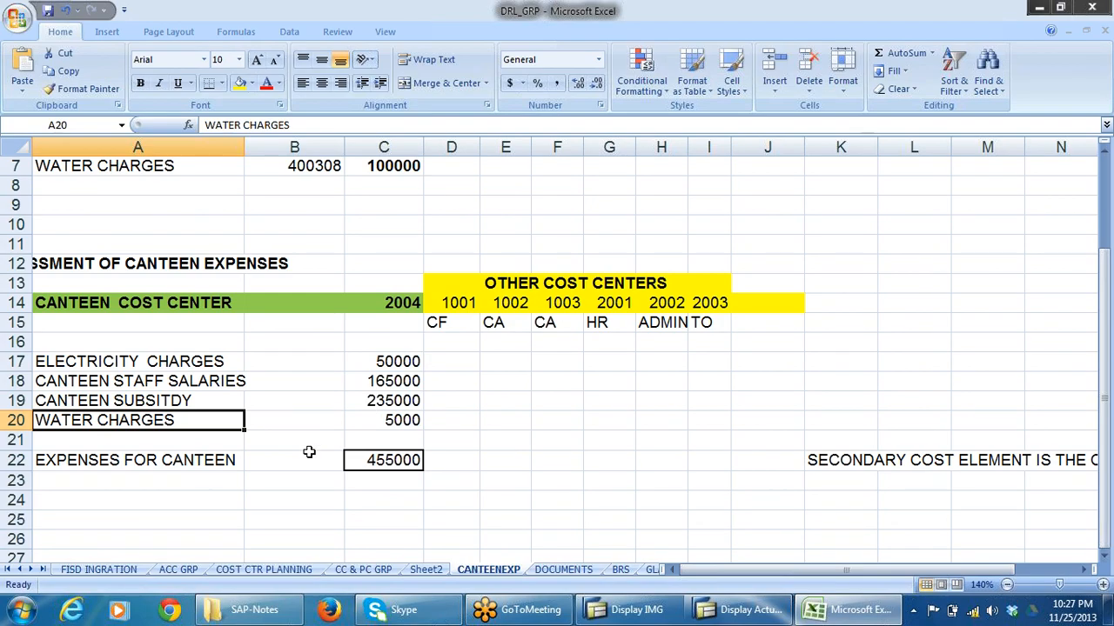
{"action": "left_click", "coordinate": [174, 402]}
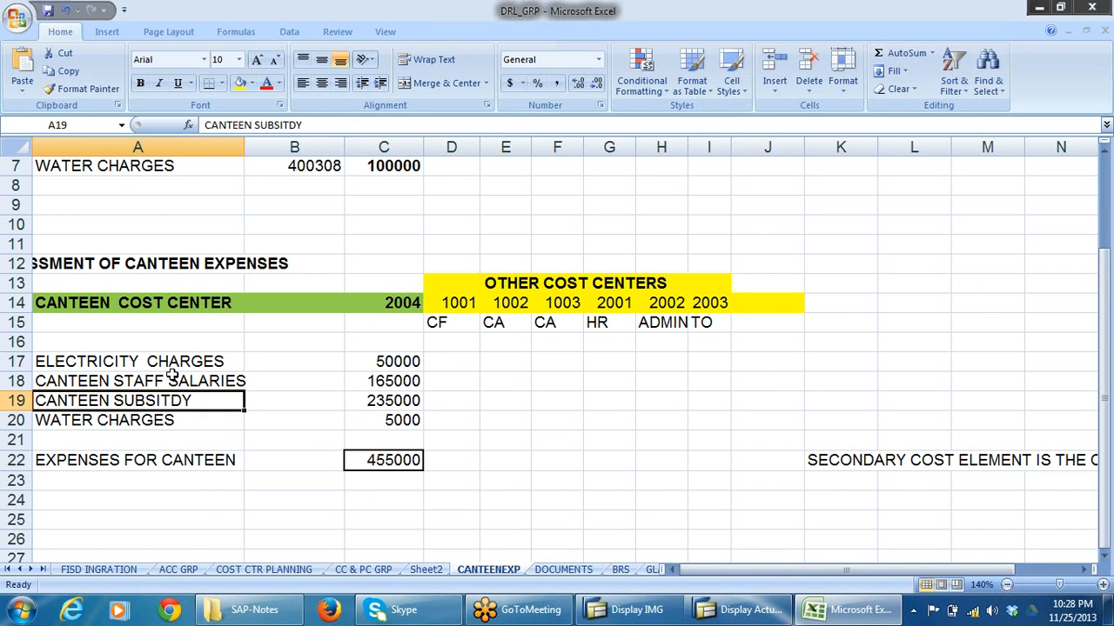
{"action": "left_click", "coordinate": [172, 378]}
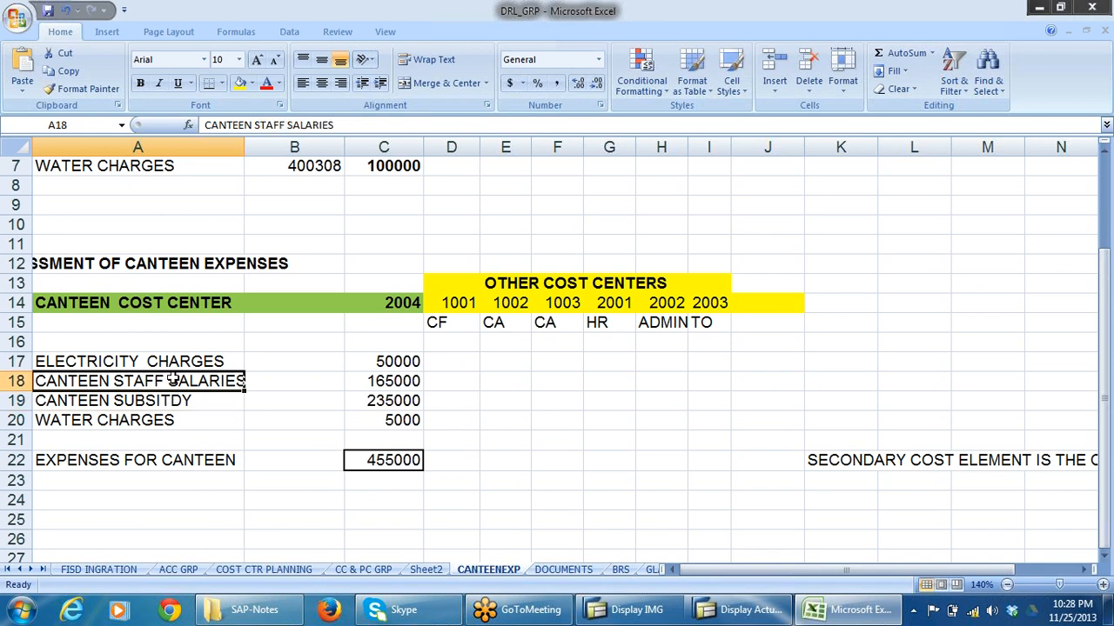
{"action": "left_click", "coordinate": [410, 362]}
{"action": "left_click", "coordinate": [396, 424]}
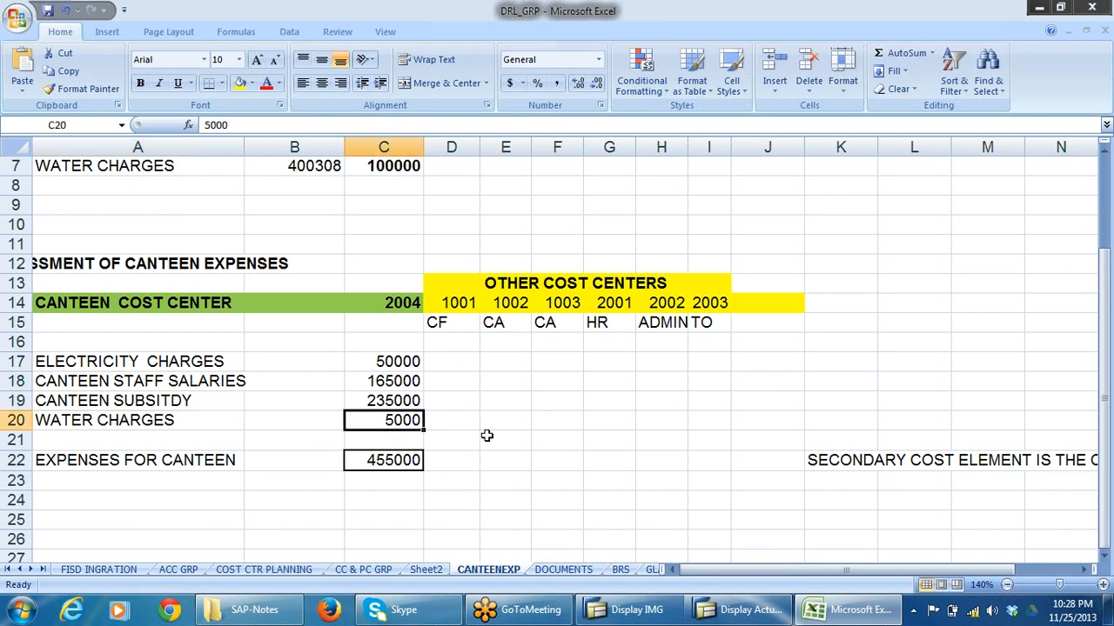
{"action": "key", "text": "alt+Tab"}
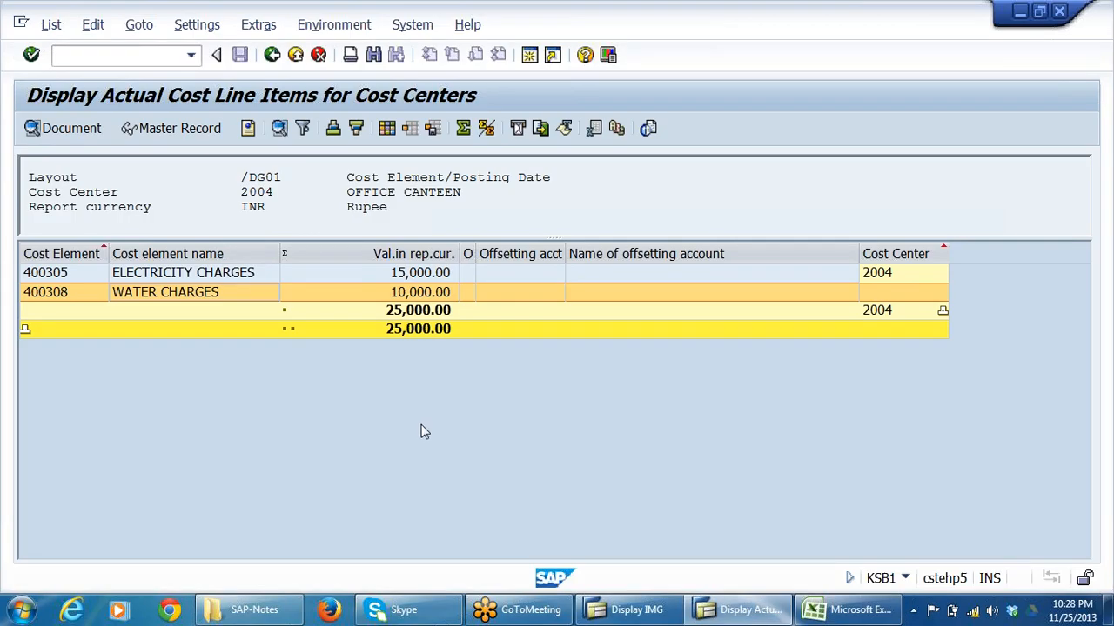
{"action": "left_click", "coordinate": [420, 275]}
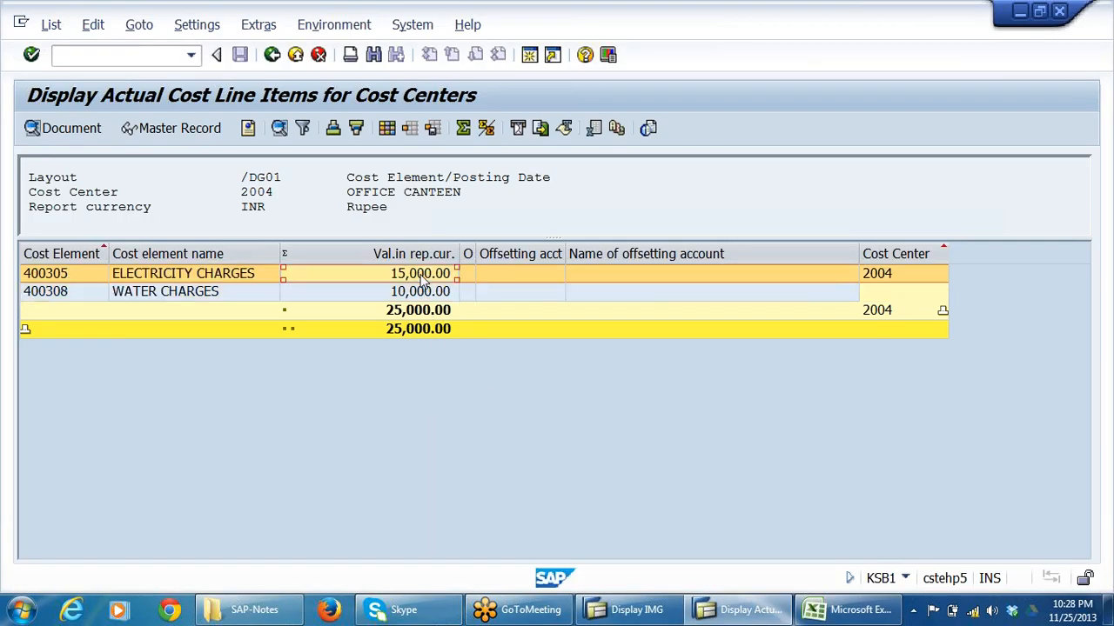
{"action": "left_click", "coordinate": [421, 294]}
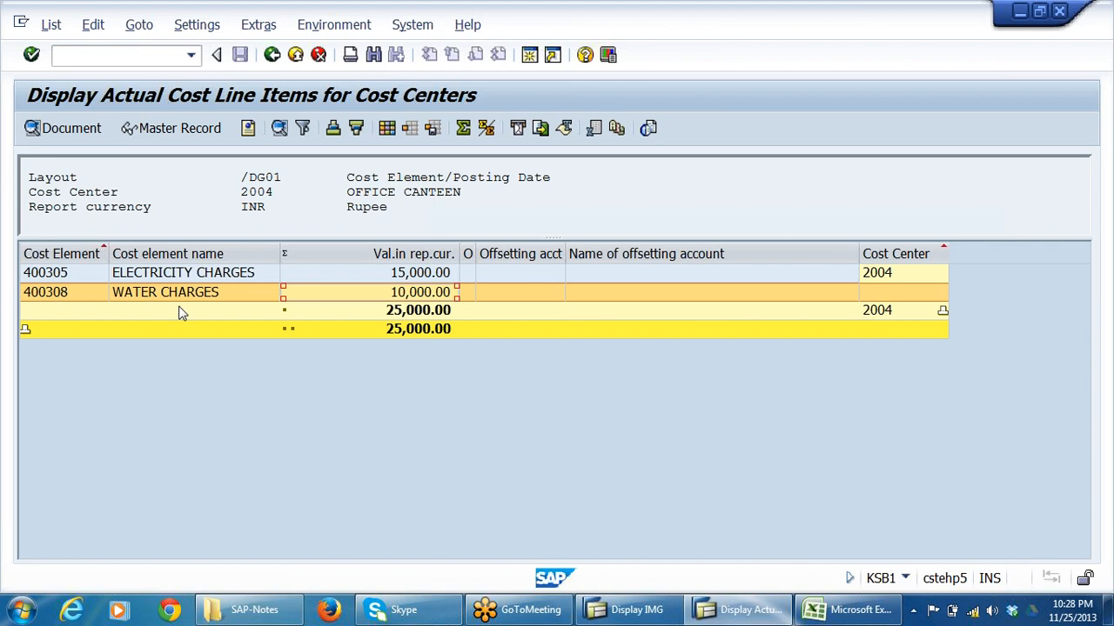
Exit the actual line items list and leave KSB1 for the SAP Easy Access screen.
{"action": "left_click", "coordinate": [272, 55]}
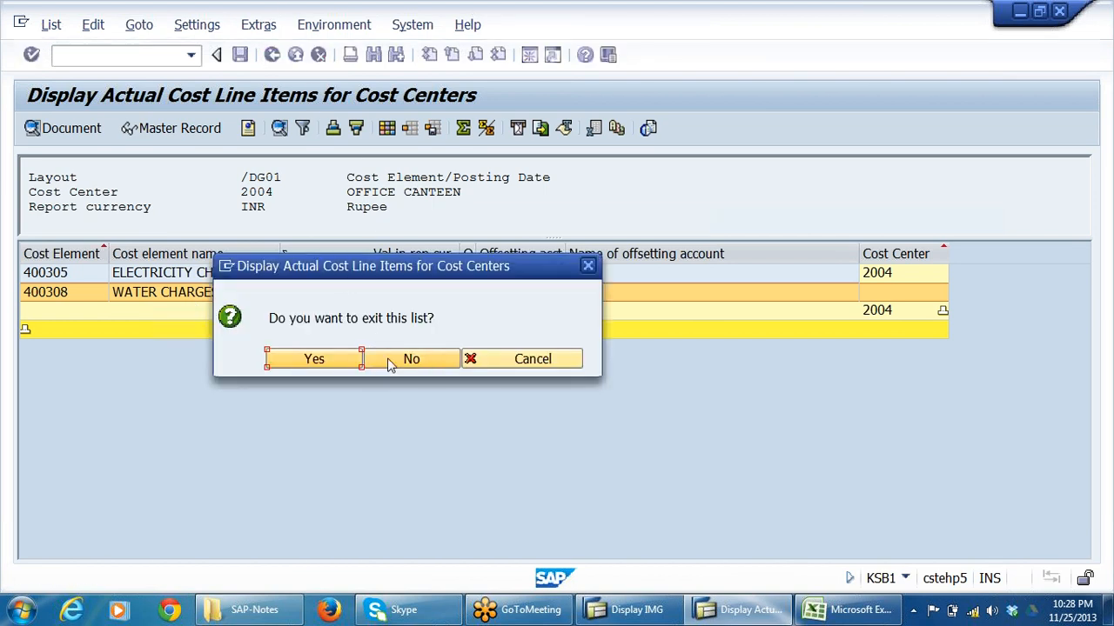
{"action": "left_click", "coordinate": [389, 359]}
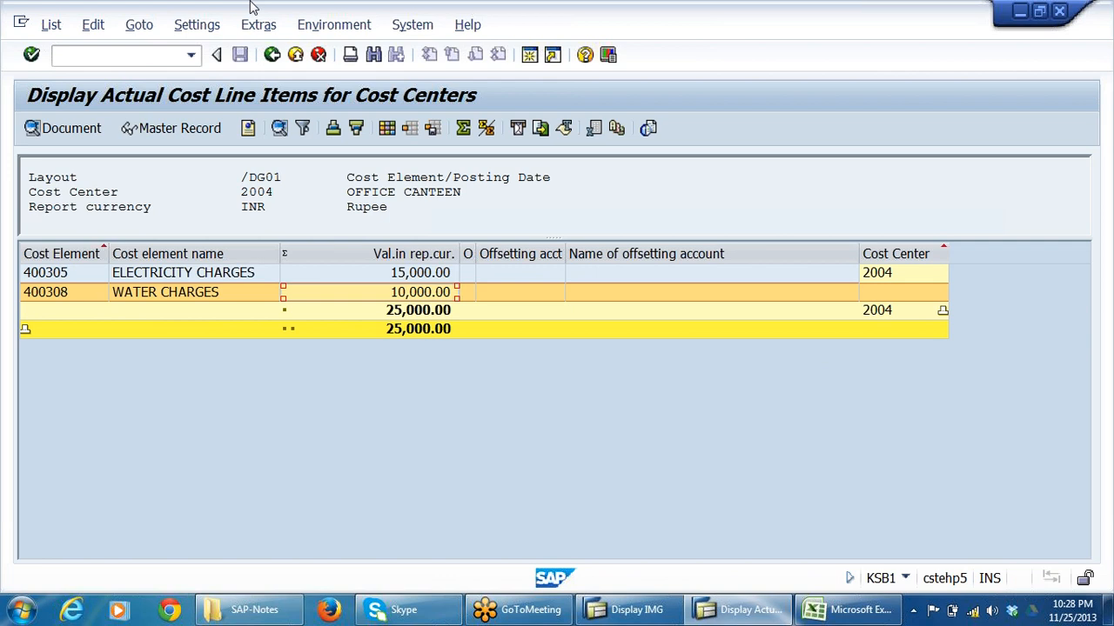
{"action": "left_click", "coordinate": [273, 55]}
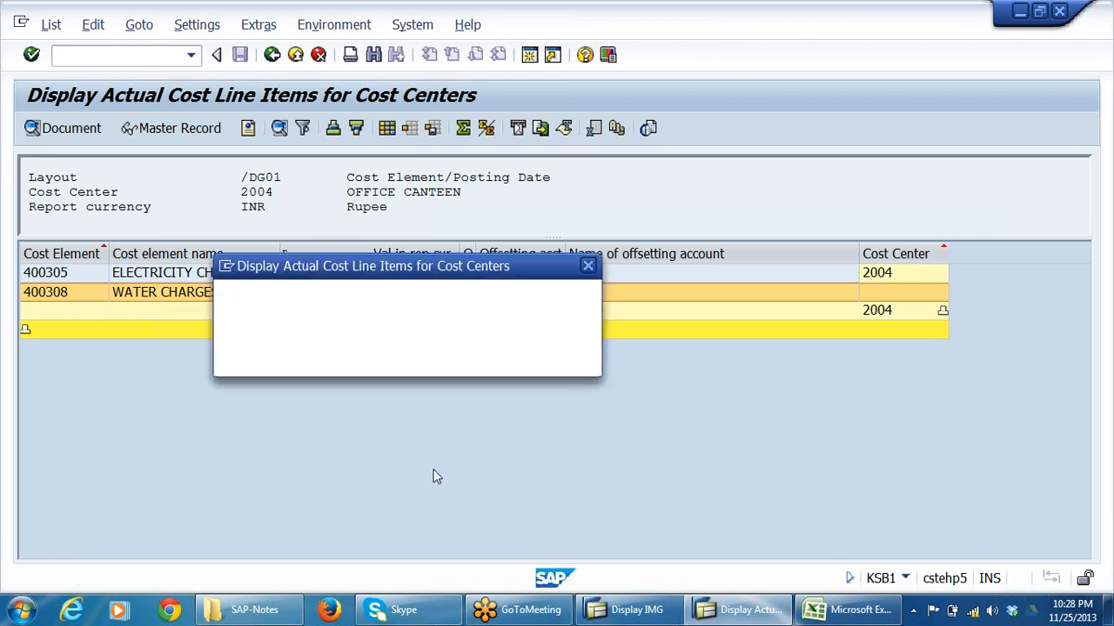
{"action": "left_click", "coordinate": [335, 360]}
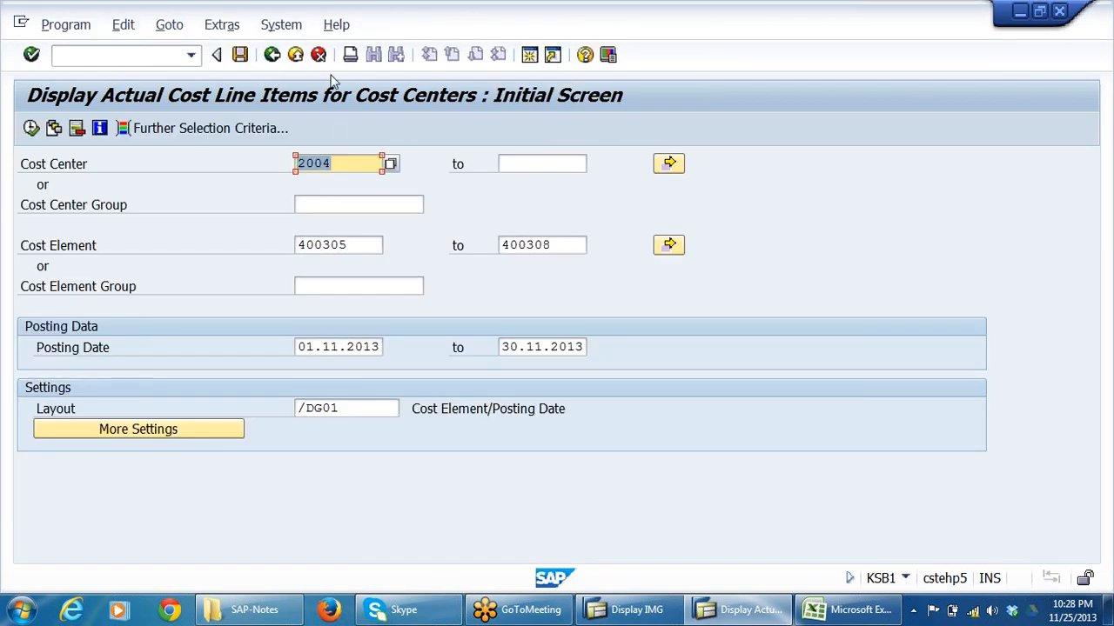
{"action": "left_click", "coordinate": [296, 55]}
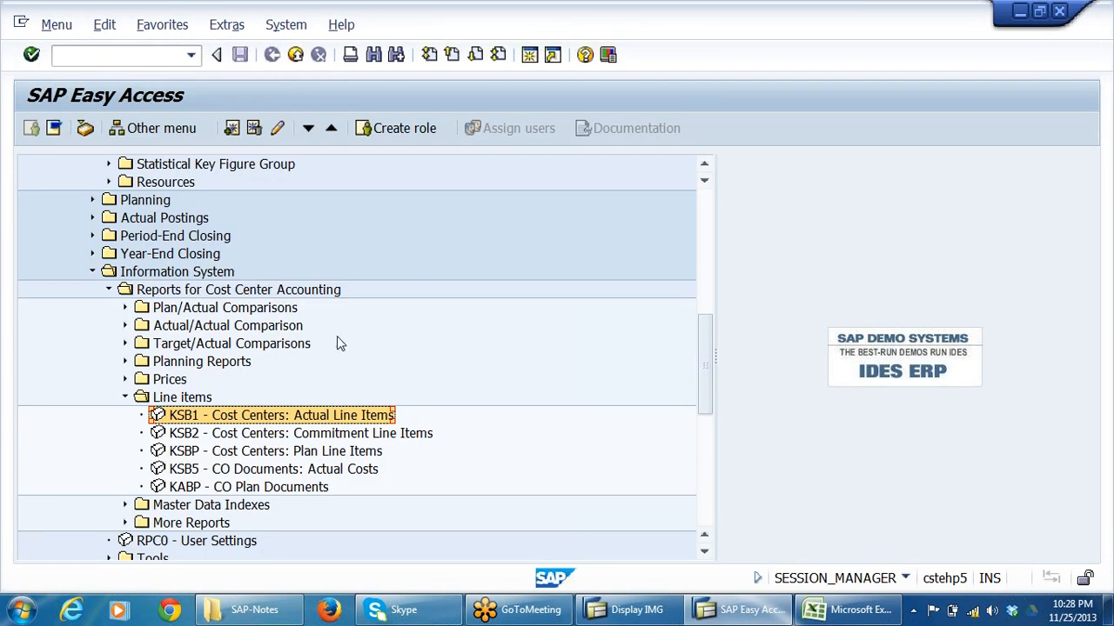
Start transaction F-02 to enter a G/L account posting.
{"action": "scroll", "coordinate": [337, 342], "scroll_direction": "up", "scroll_amount": 3}
{"action": "left_click", "coordinate": [113, 52]}
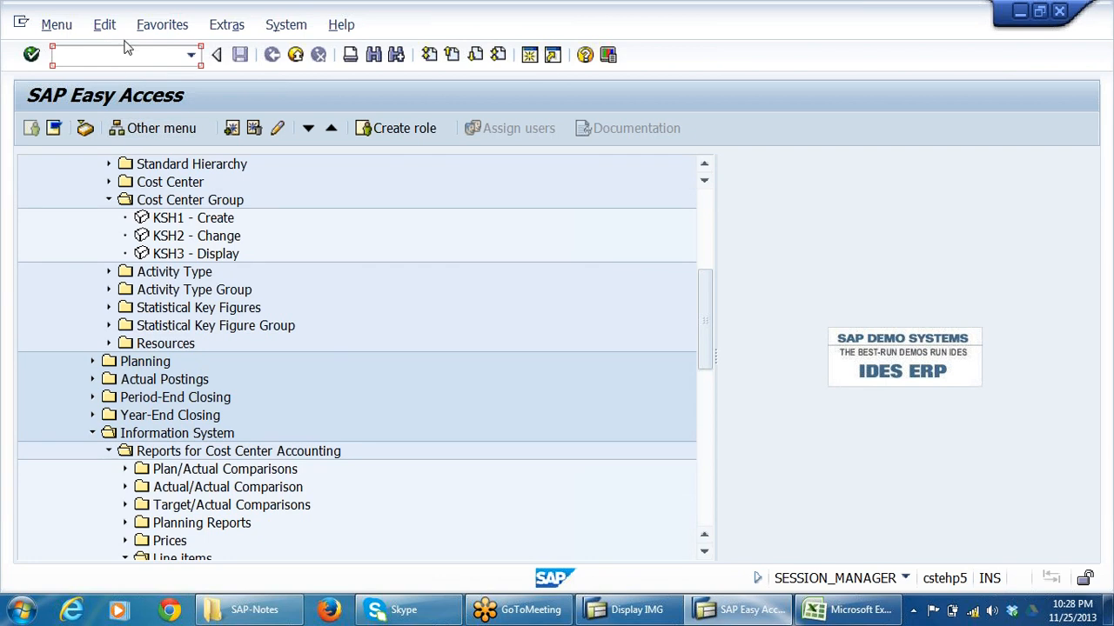
{"action": "type", "text": "F-02"}
{"action": "key", "text": "Return"}
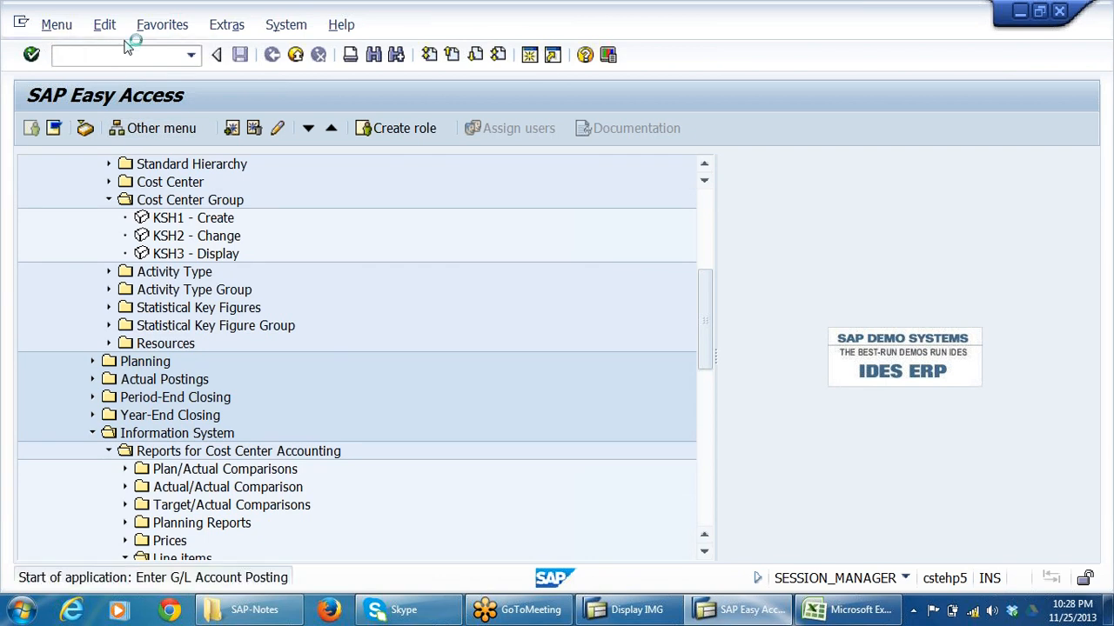
Open an additional SAP session from the posting screen and start transaction FS00 for central G/L account maintenance.
{"action": "left_click", "coordinate": [772, 609]}
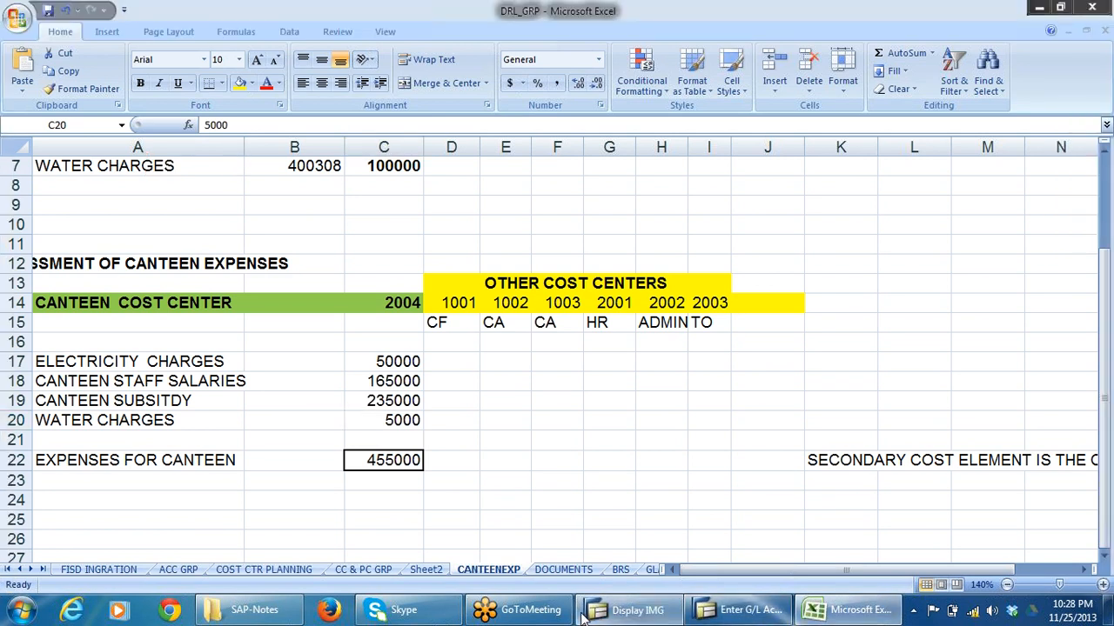
{"action": "left_click", "coordinate": [592, 612]}
{"action": "left_click", "coordinate": [740, 610]}
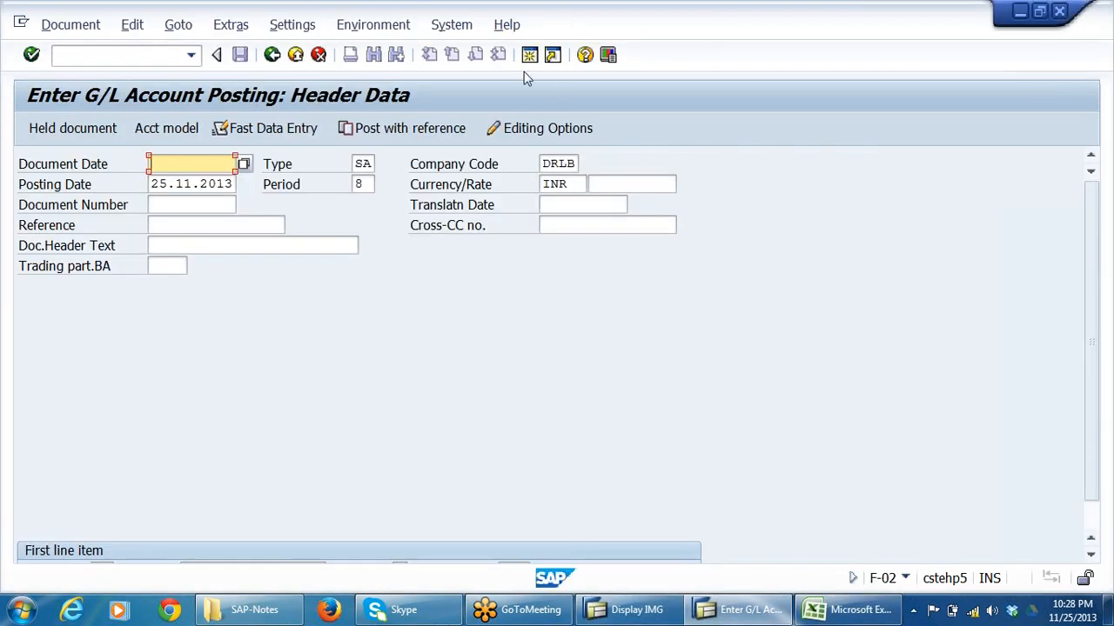
{"action": "left_click", "coordinate": [529, 55]}
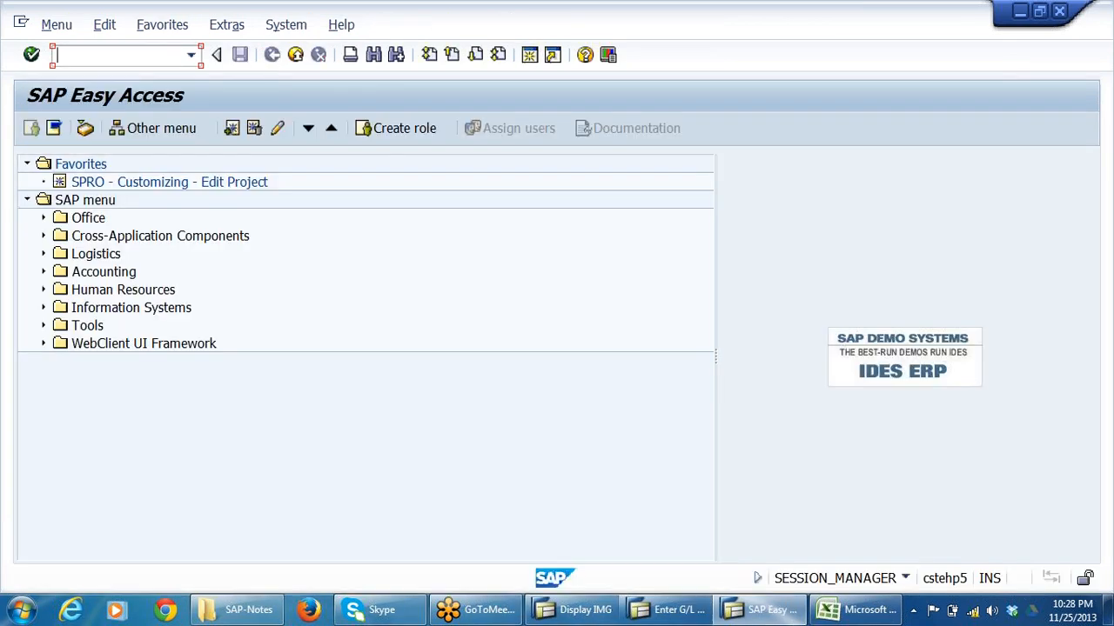
{"action": "type", "text": "FS00"}
{"action": "key", "text": "Return"}
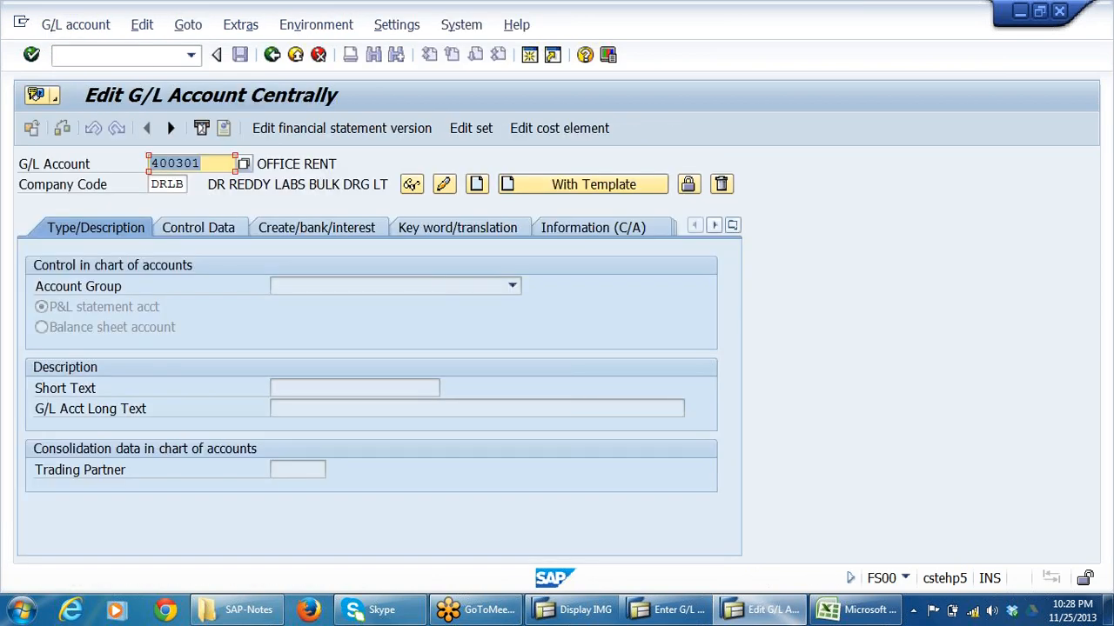
Clear the G/L account number and list the G/L accounts available for company code DRLB.
{"action": "key", "text": "BackSpace"}
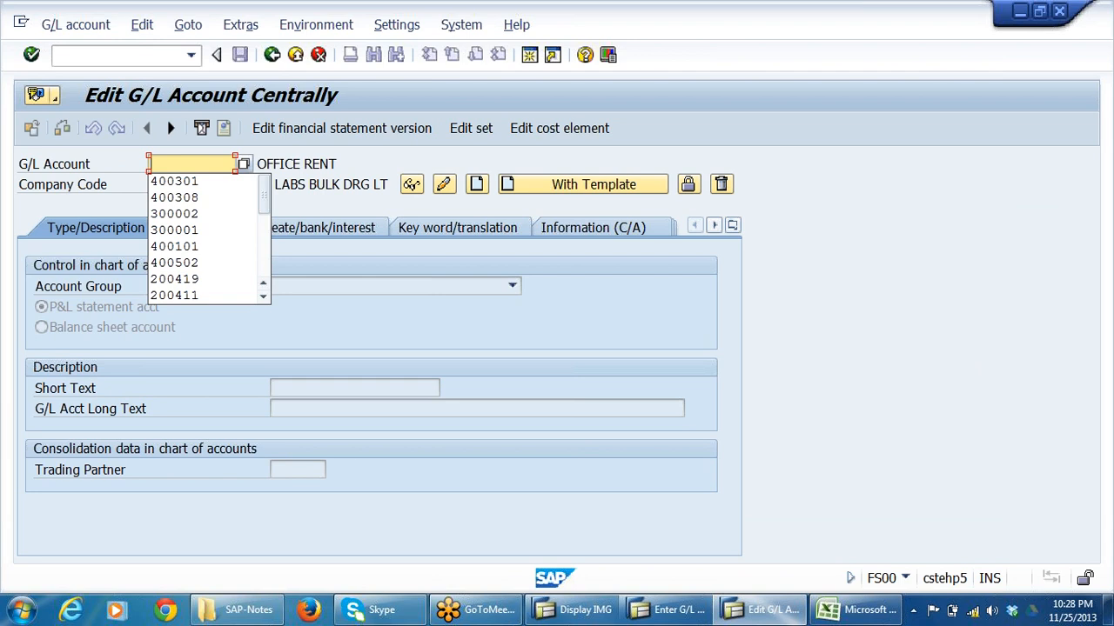
{"action": "key", "text": "Escape"}
{"action": "key", "text": "alt+Tab"}
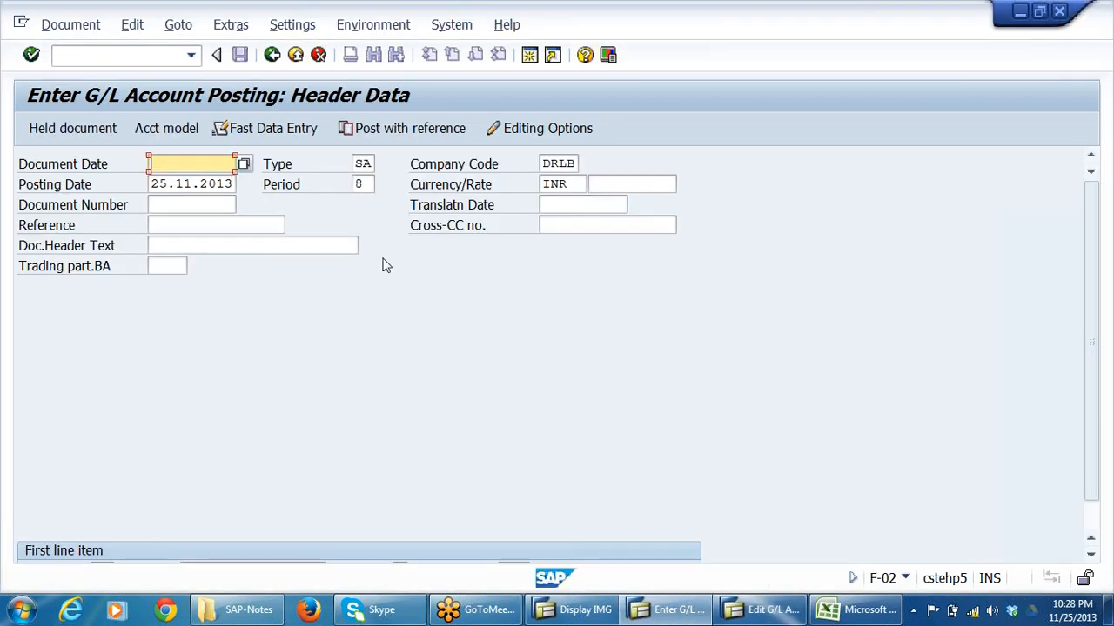
{"action": "key", "text": "alt+Tab"}
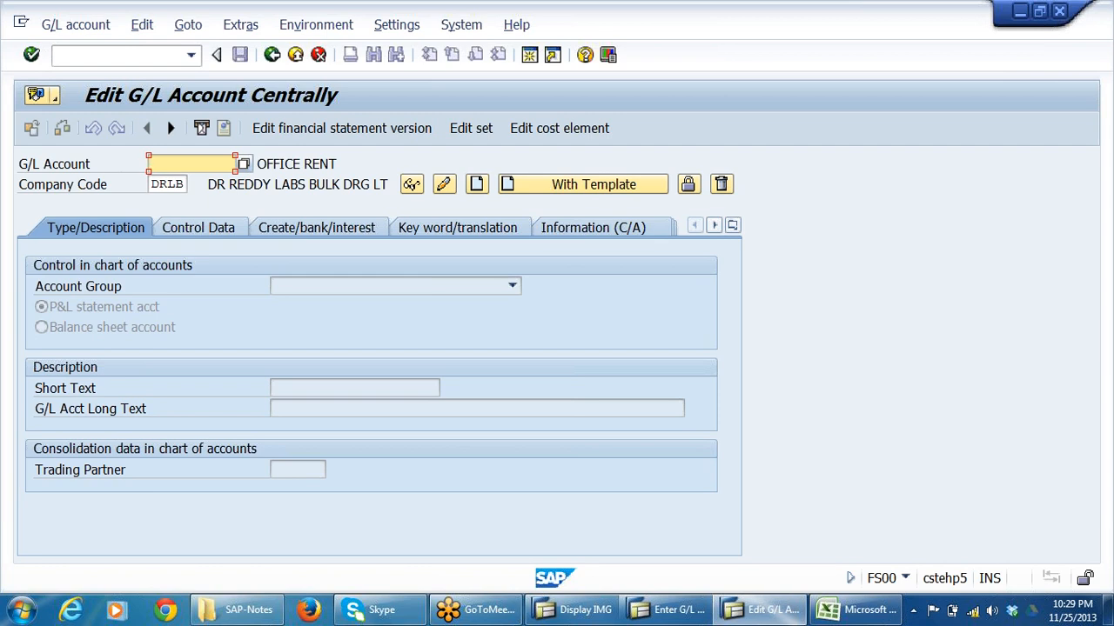
{"action": "left_click", "coordinate": [244, 164]}
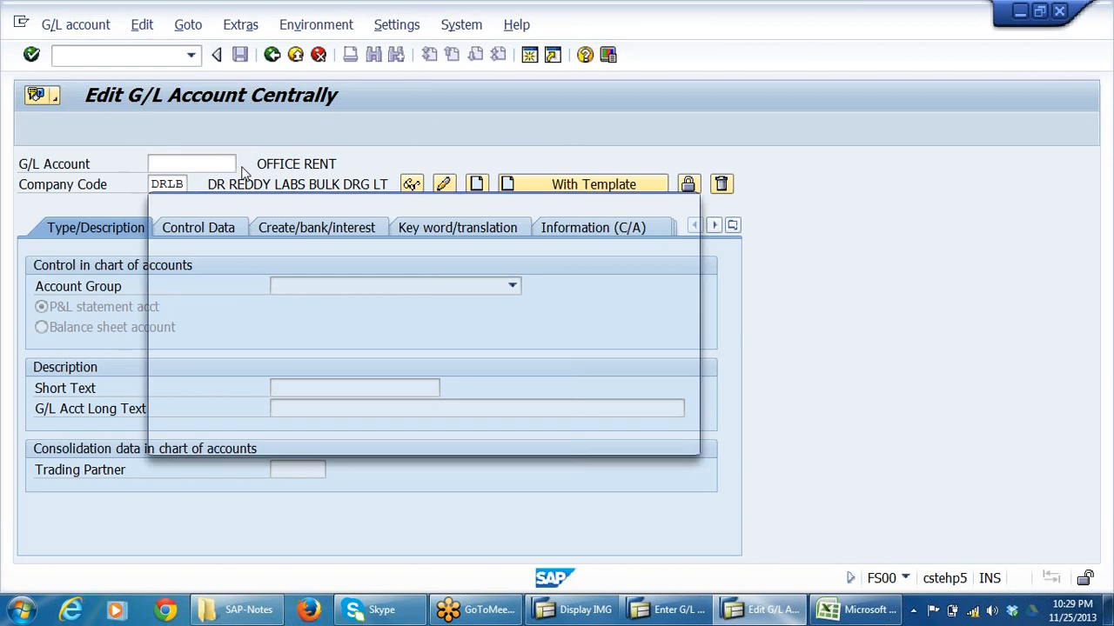
{"action": "key", "text": "Return"}
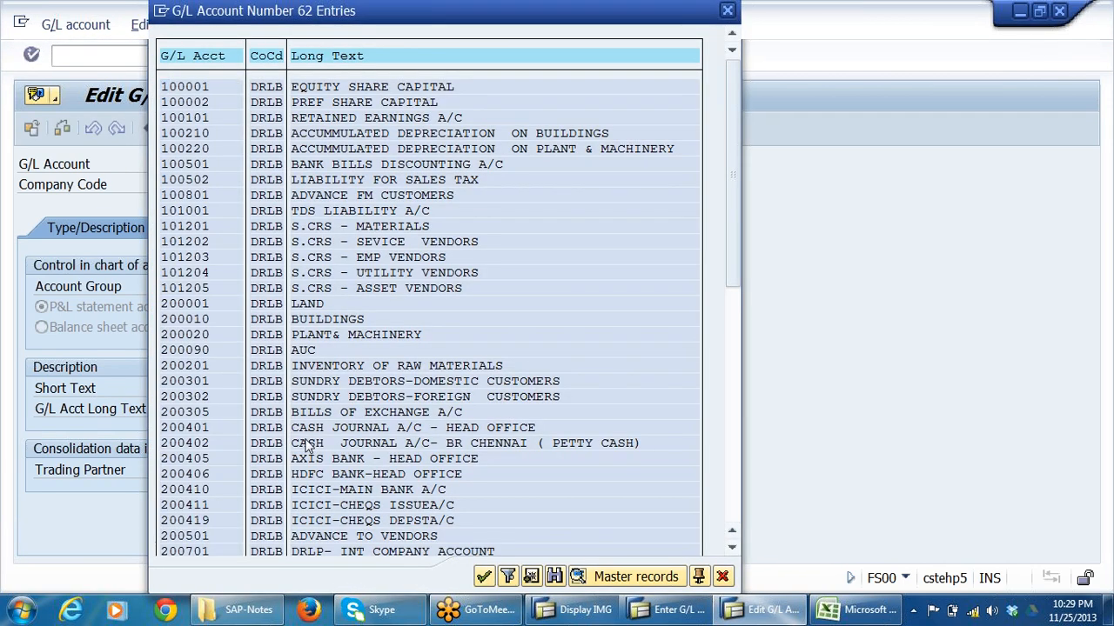
Look through the G/L account list down to the office expense accounts and pick 400308 WATER CHARGES.
{"action": "scroll", "coordinate": [231, 442], "scroll_direction": "down", "scroll_amount": 2}
{"action": "left_click", "coordinate": [229, 445]}
{"action": "scroll", "coordinate": [229, 447], "scroll_direction": "down", "scroll_amount": 1}
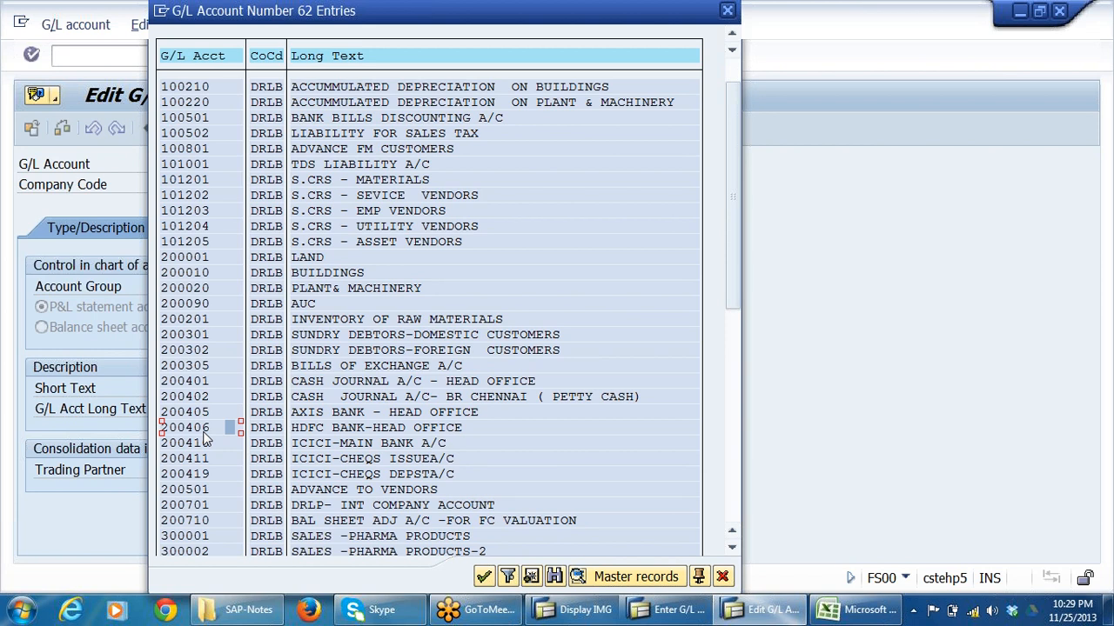
{"action": "scroll", "coordinate": [219, 419], "scroll_direction": "down", "scroll_amount": 3}
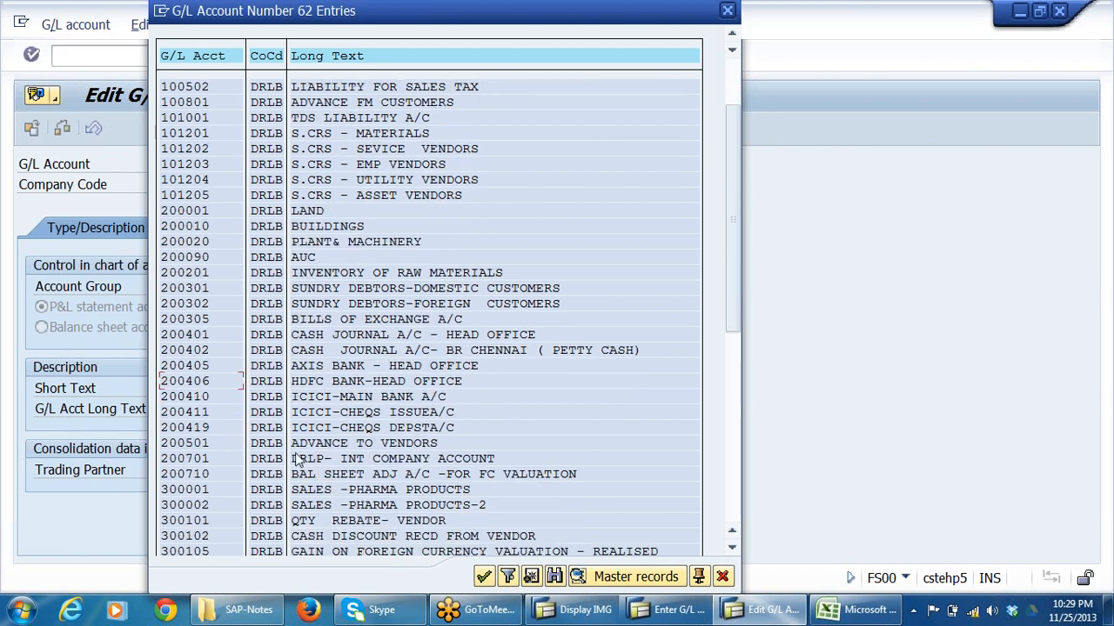
{"action": "scroll", "coordinate": [298, 461], "scroll_direction": "down", "scroll_amount": 7}
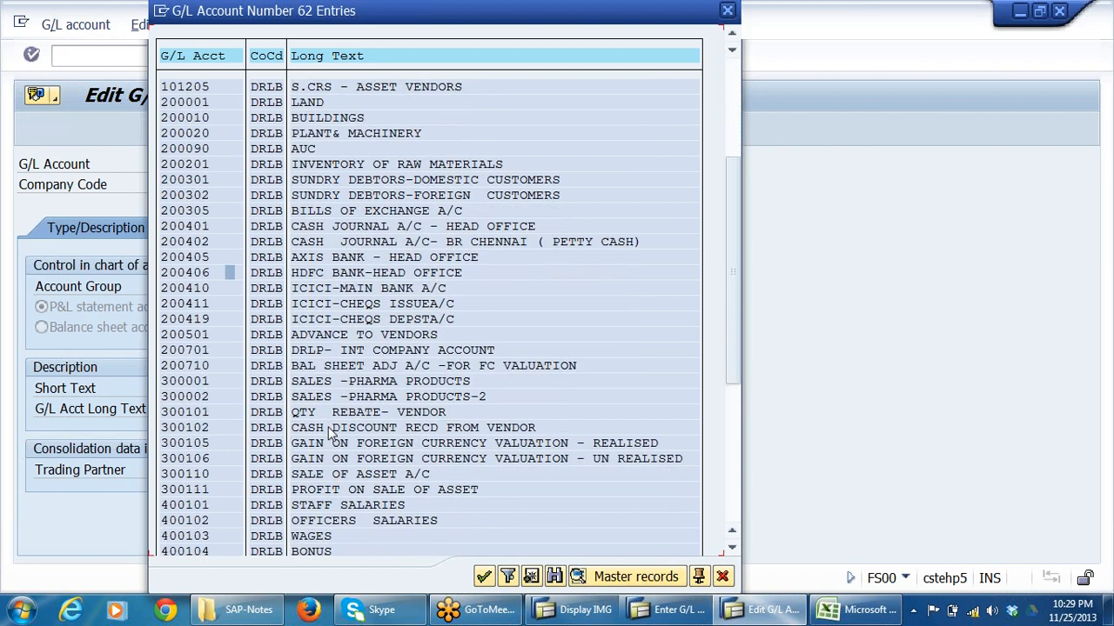
{"action": "scroll", "coordinate": [322, 432], "scroll_direction": "down", "scroll_amount": 6}
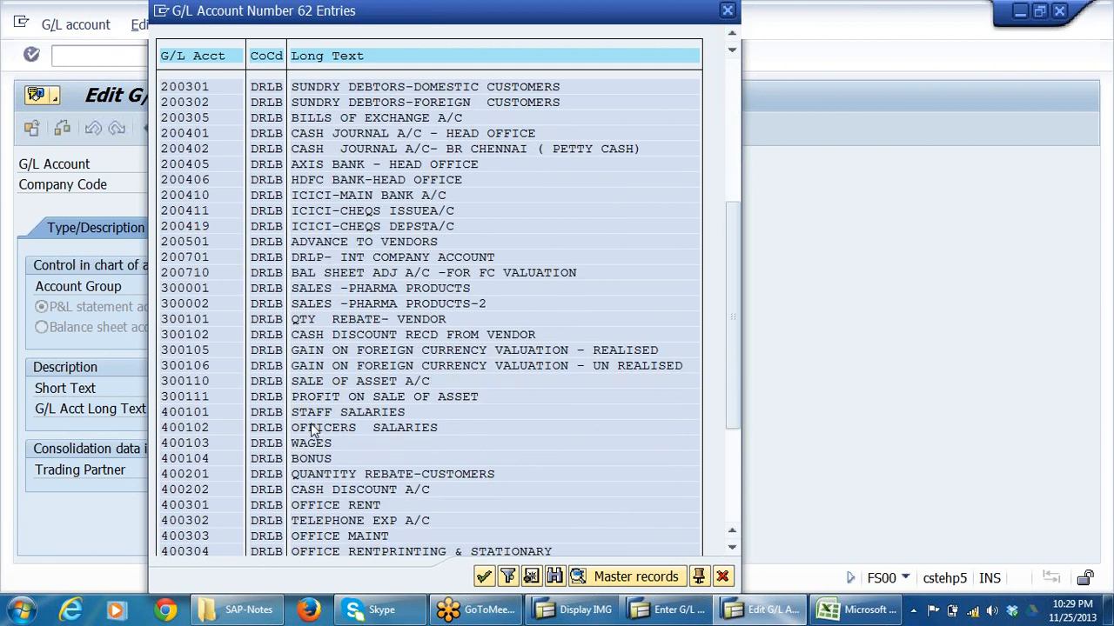
{"action": "scroll", "coordinate": [313, 431], "scroll_direction": "down", "scroll_amount": 1}
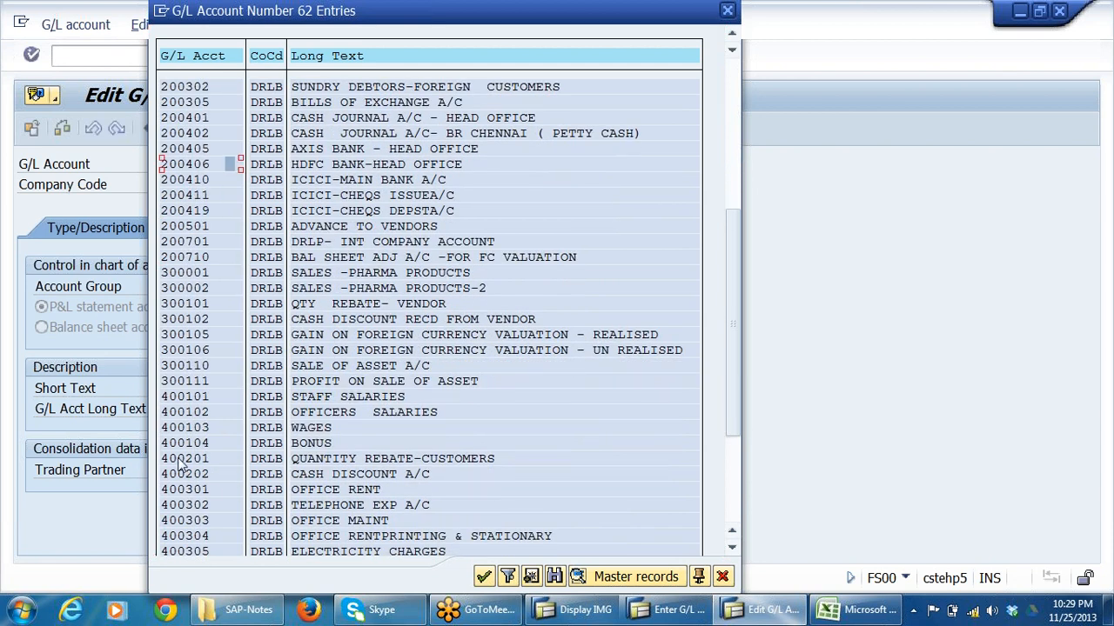
{"action": "scroll", "coordinate": [294, 428], "scroll_direction": "down", "scroll_amount": 1}
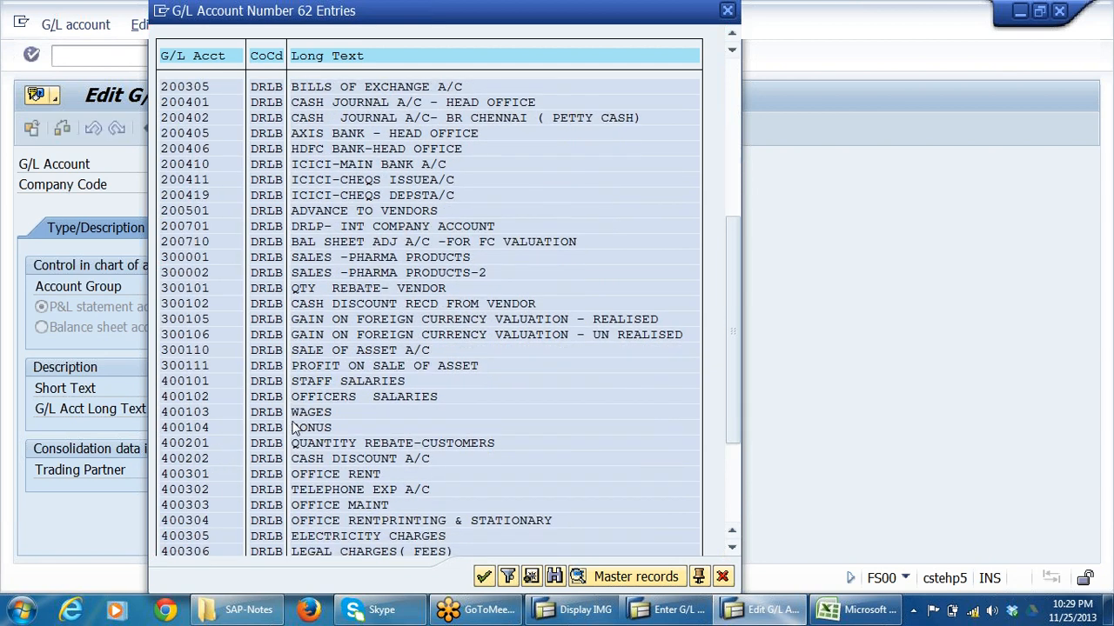
{"action": "scroll", "coordinate": [294, 428], "scroll_direction": "down", "scroll_amount": 3}
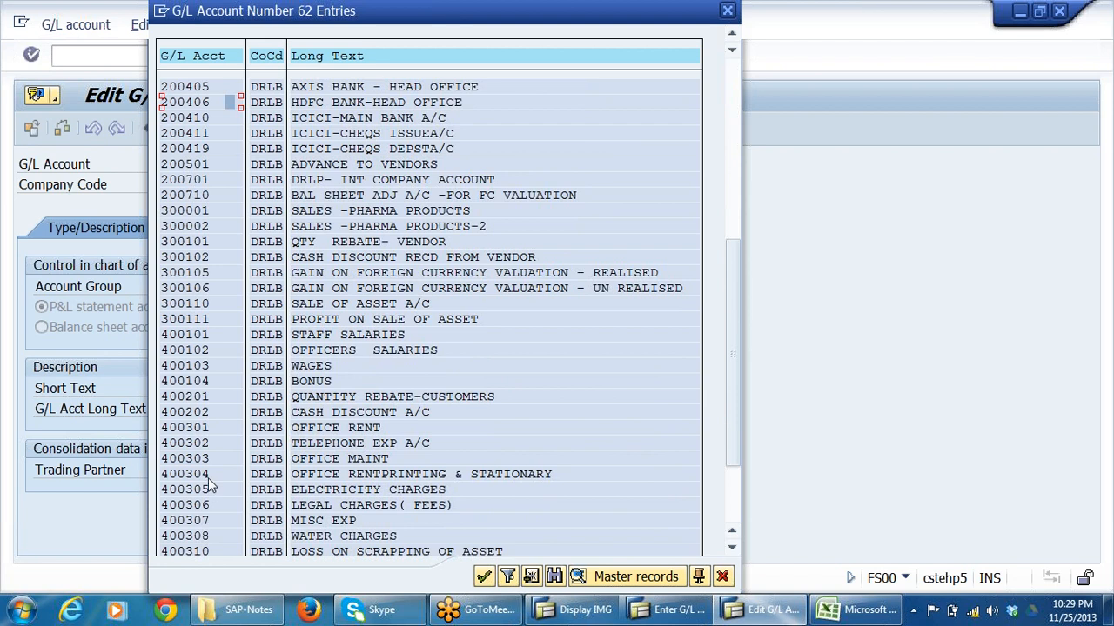
{"action": "left_click", "coordinate": [208, 476]}
{"action": "left_click", "coordinate": [208, 487]}
{"action": "left_click", "coordinate": [208, 508]}
{"action": "scroll", "coordinate": [348, 522], "scroll_direction": "down", "scroll_amount": 1}
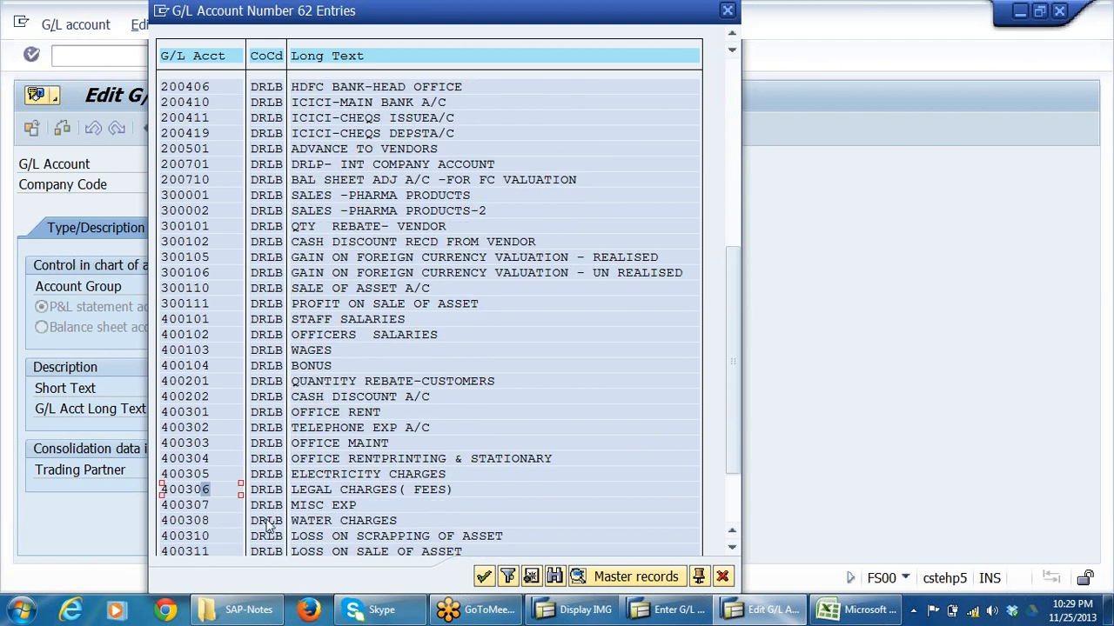
{"action": "left_click", "coordinate": [208, 521]}
{"action": "scroll", "coordinate": [213, 514], "scroll_direction": "down", "scroll_amount": 2}
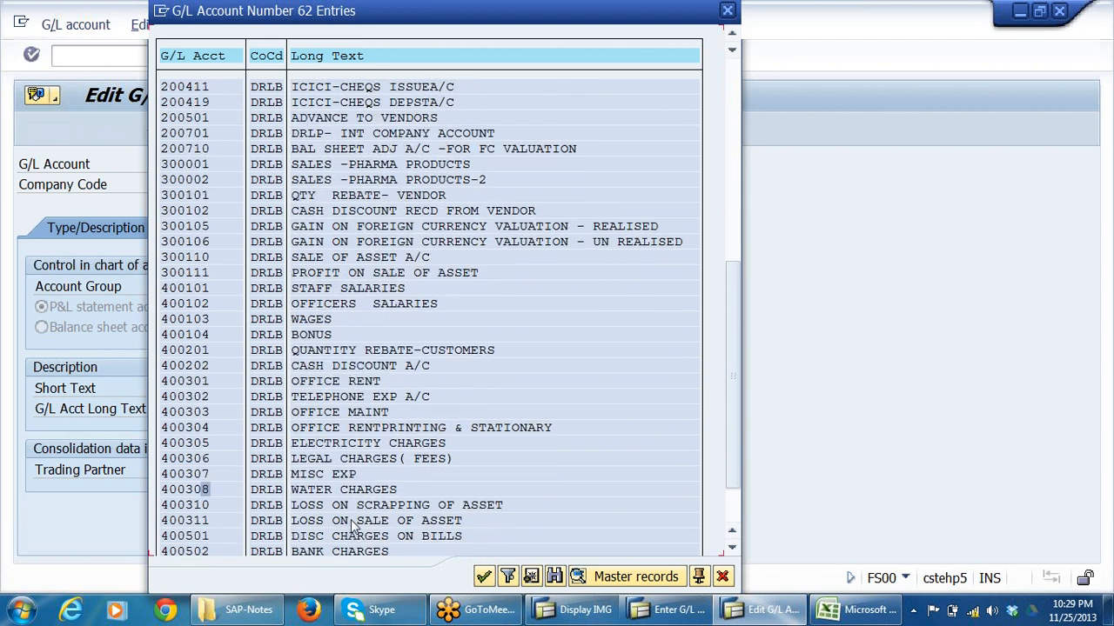
{"action": "left_click", "coordinate": [342, 490]}
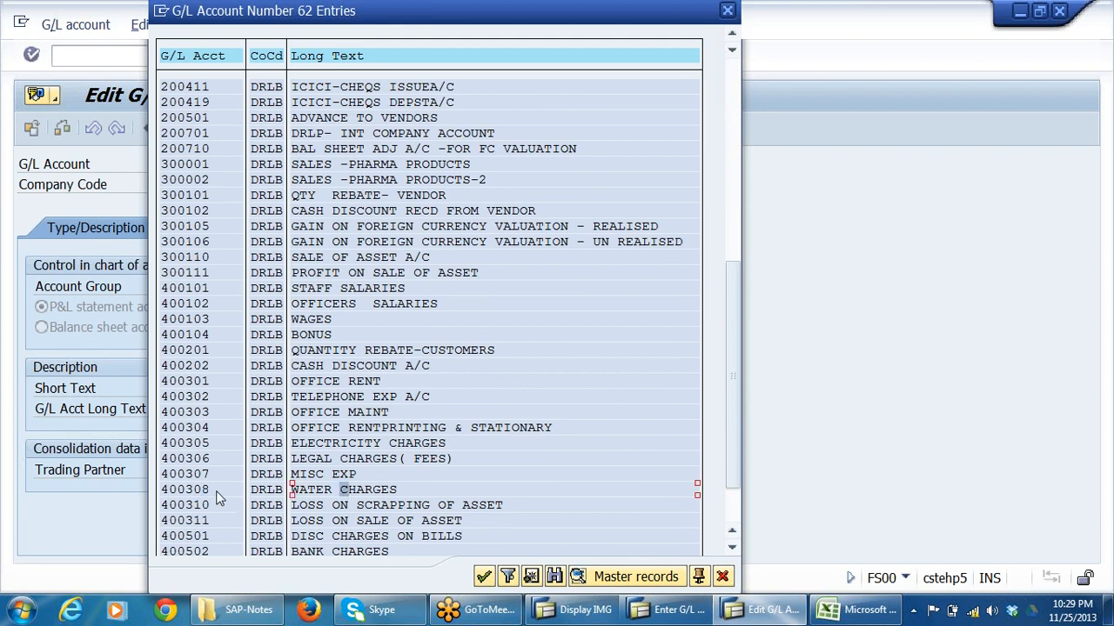
{"action": "left_click", "coordinate": [190, 490]}
{"action": "double_click", "coordinate": [193, 494]}
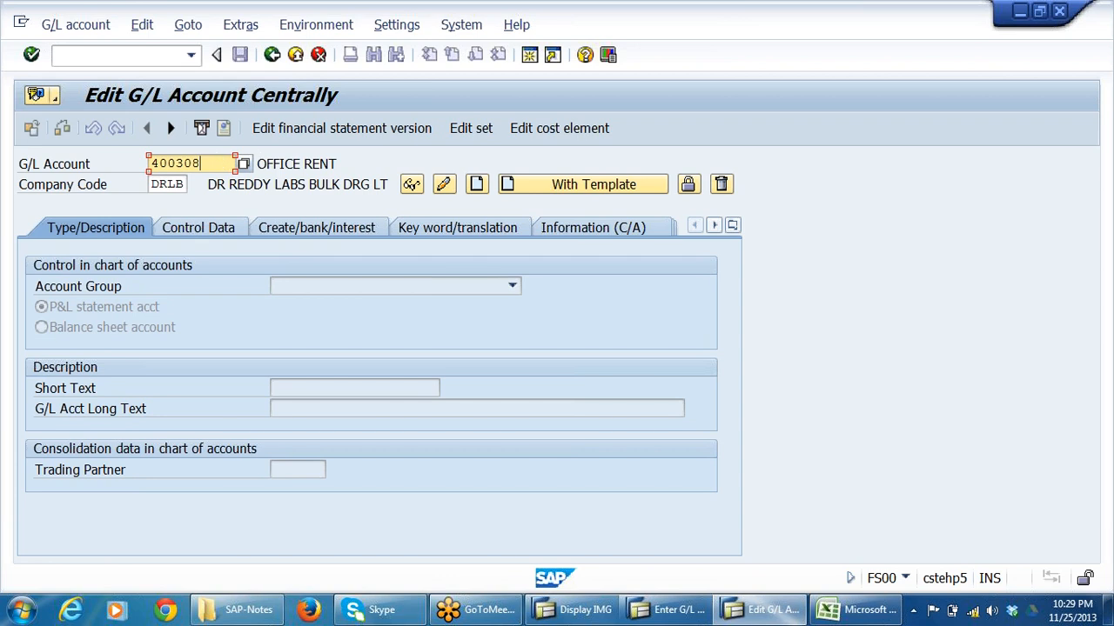
Change the G/L account number to 400309 for a new account.
{"action": "left_click_drag", "start_coordinate": [207, 164], "coordinate": [55, 186]}
{"action": "left_click", "coordinate": [1077, 186]}
{"action": "key", "text": "BackSpace"}
{"action": "type", "text": "9"}
Create the G/L account with a template, using reference account 400308 in company code DRLB.
{"action": "left_click", "coordinate": [554, 188]}
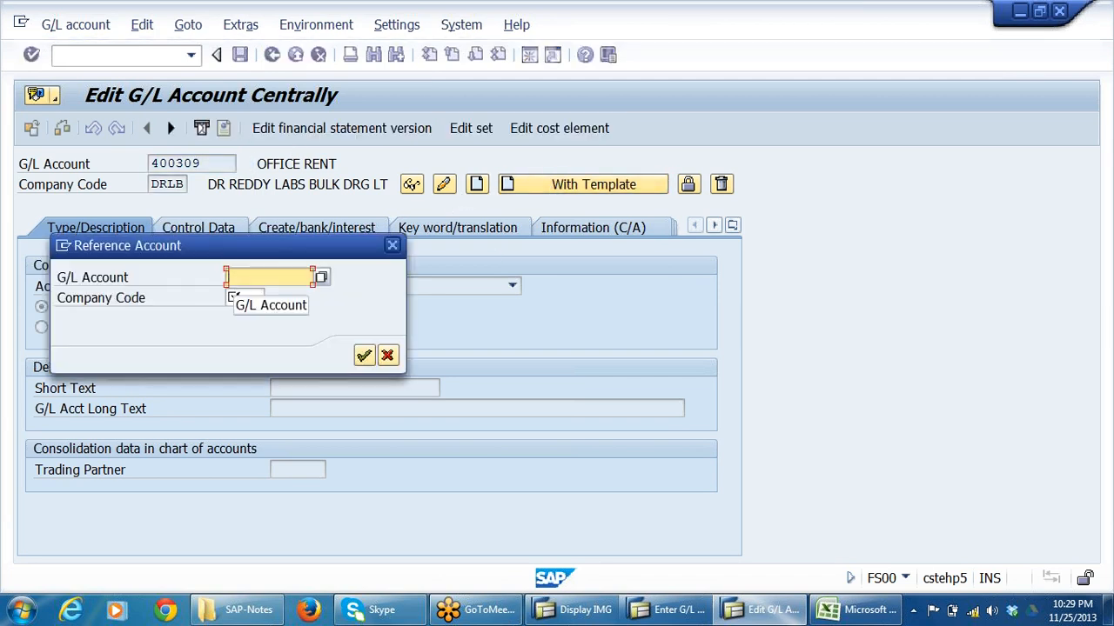
{"action": "type", "text": "400308"}
{"action": "left_click", "coordinate": [241, 298]}
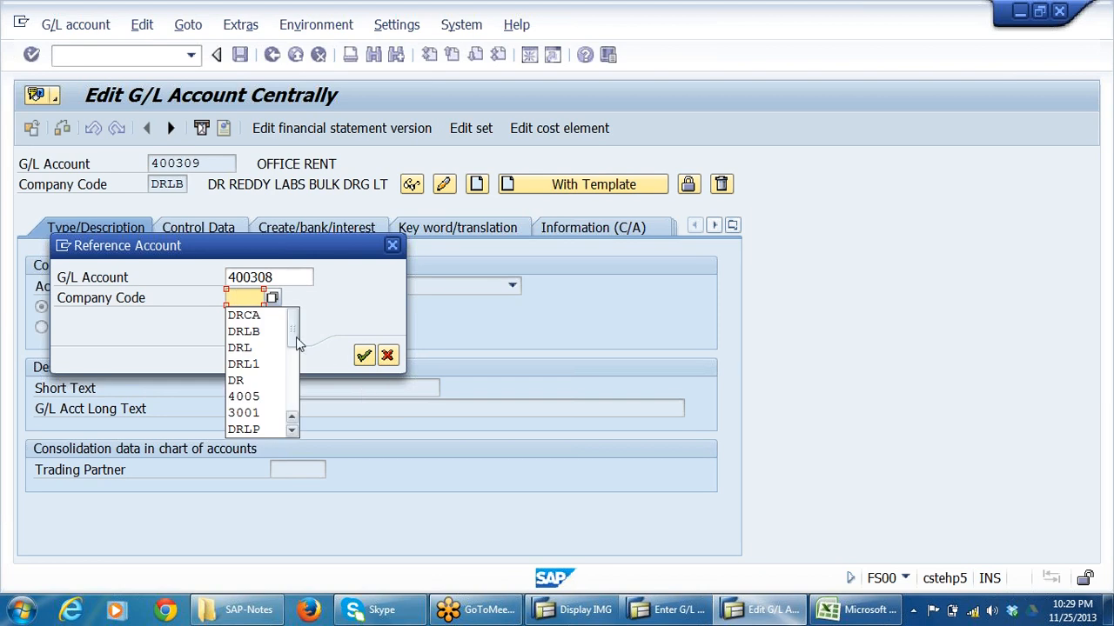
{"action": "left_click", "coordinate": [246, 331]}
{"action": "key", "text": "Return"}
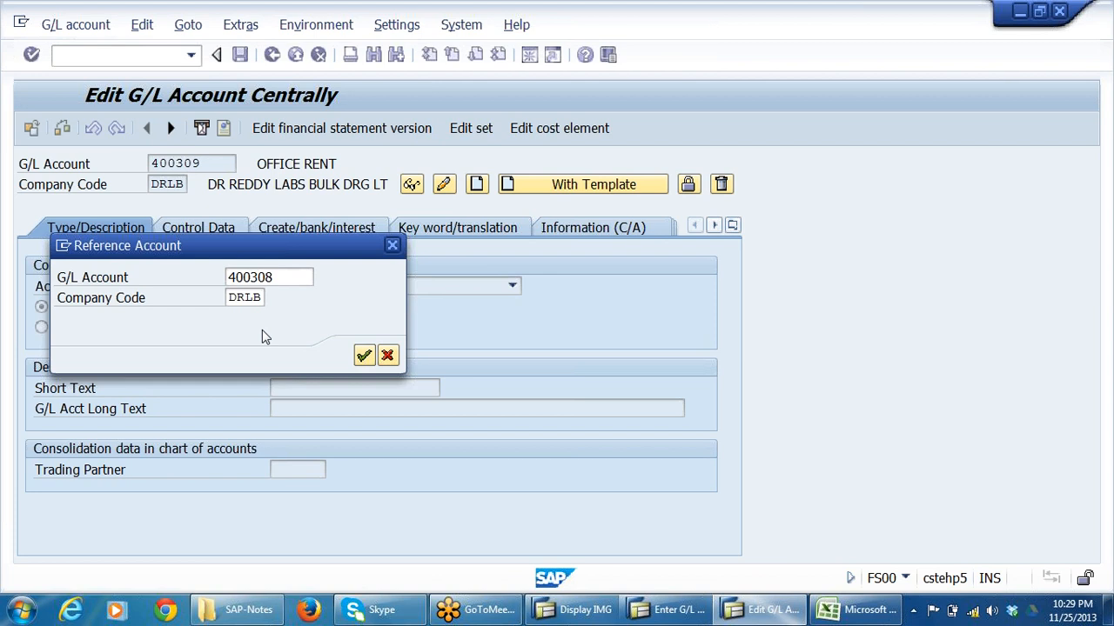
{"action": "key", "text": "Tab"}
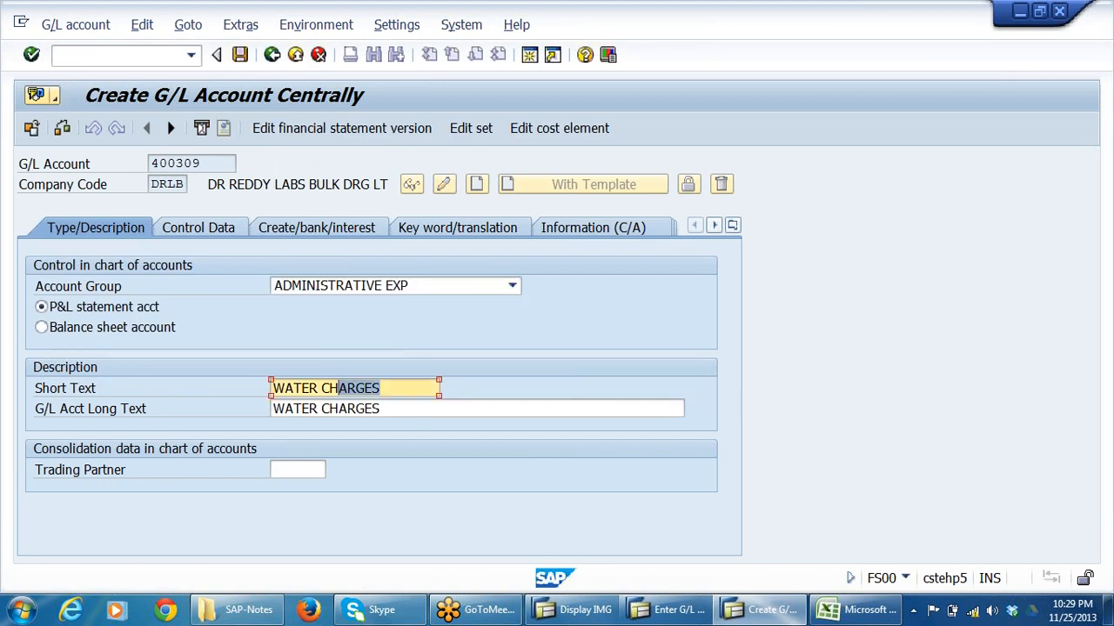
Set both the short text and the long text to CANTEEN SUBSIDY and save the G/L account.
{"action": "key", "text": "F10"}
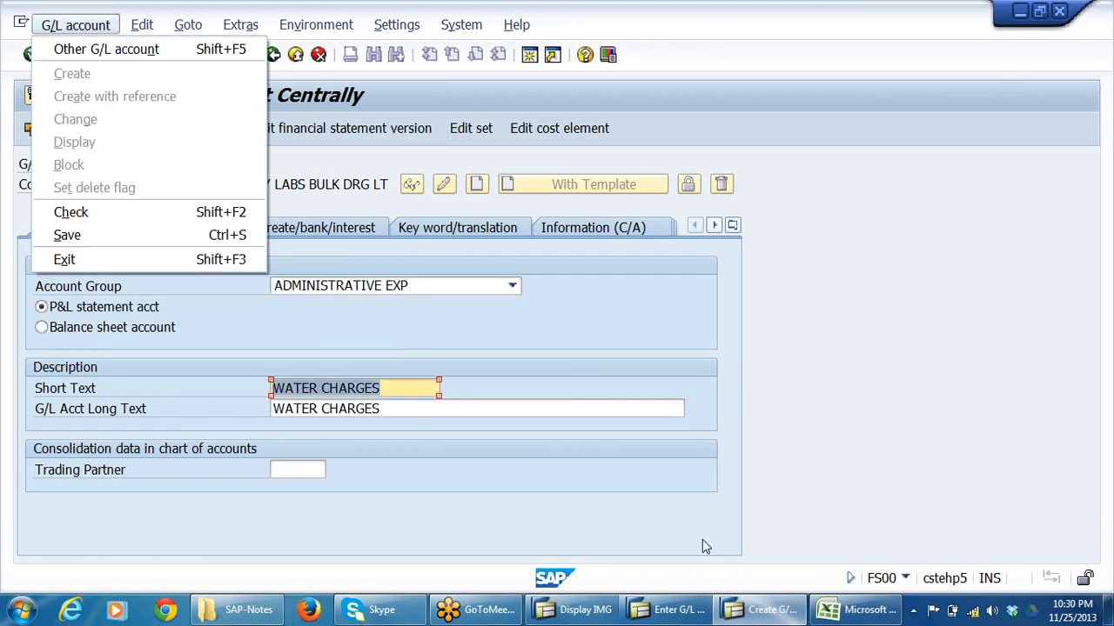
{"action": "key", "text": "Escape"}
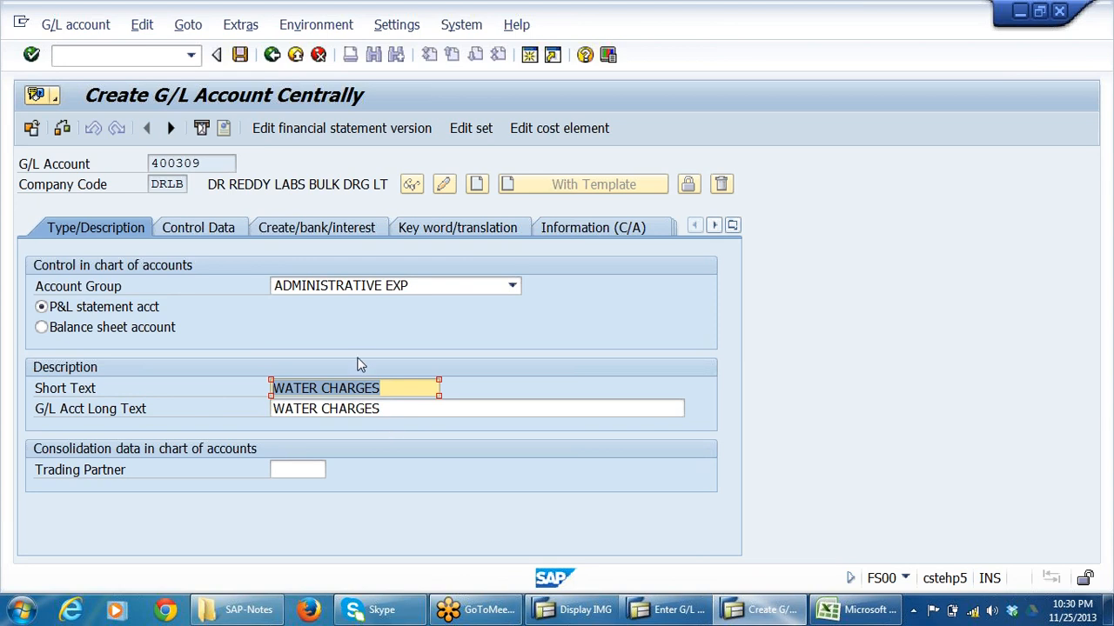
{"action": "type", "text": "CANTEE"}
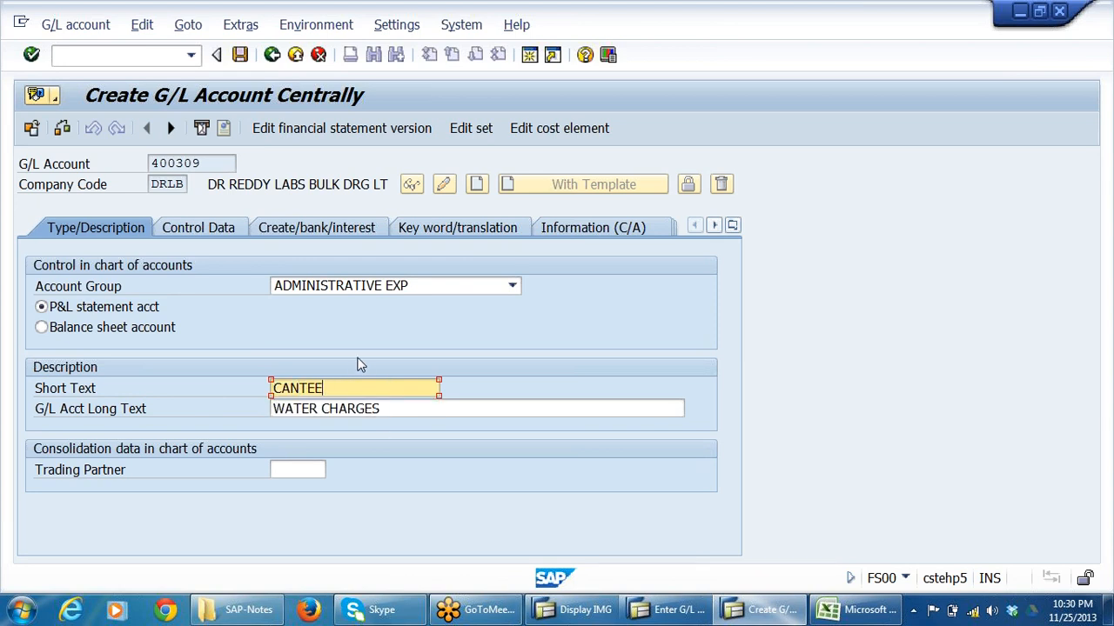
{"action": "type", "text": "N SUBSIDY"}
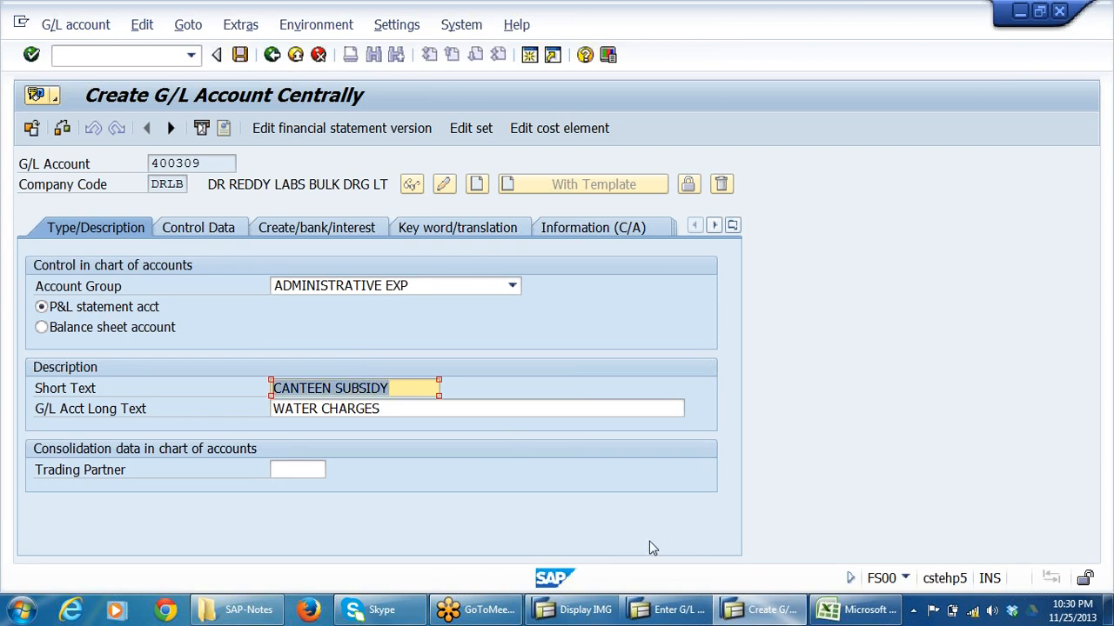
{"action": "key", "text": "Tab"}
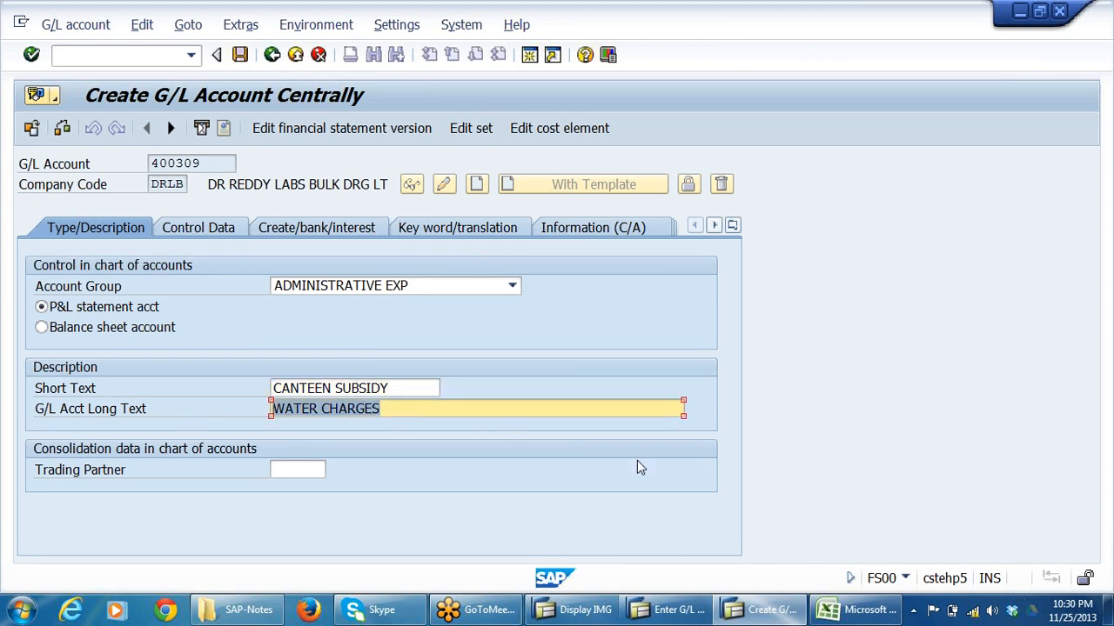
{"action": "type", "text": "CANTEEN SUBSIDY"}
{"action": "key", "text": "Return"}
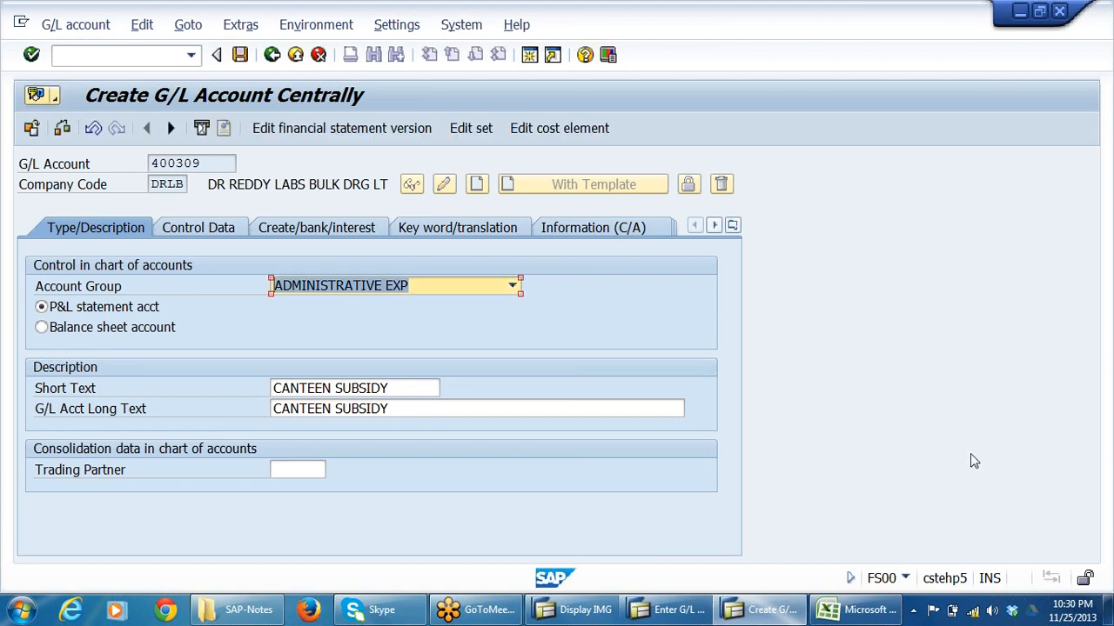
{"action": "left_click", "coordinate": [240, 55]}
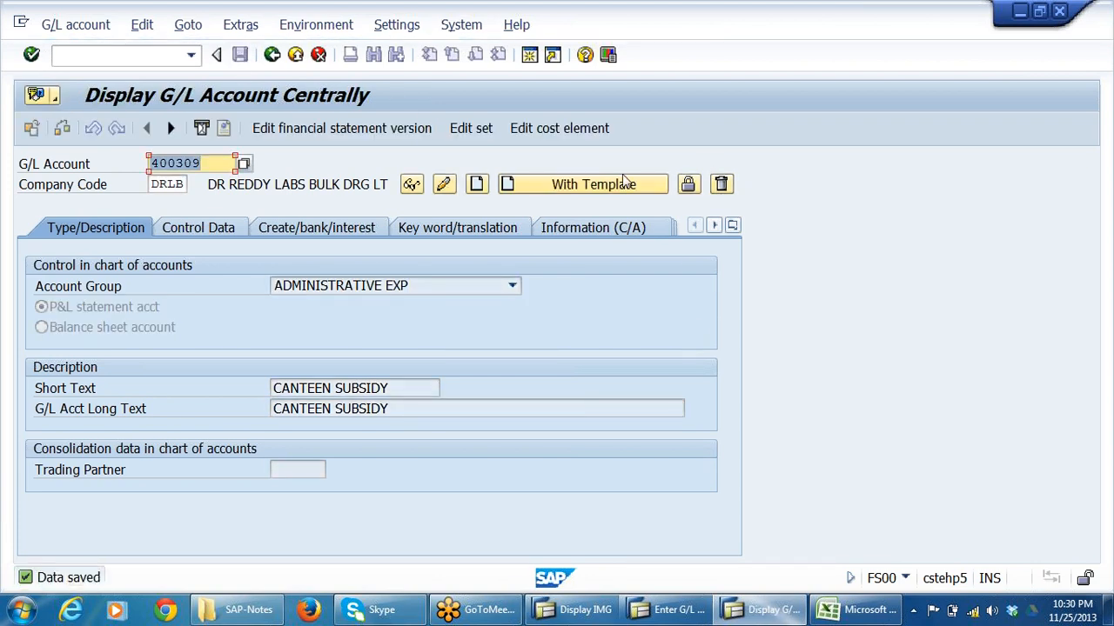
Check the cost element belonging to account 400309 and return to the G/L account display.
{"action": "left_click", "coordinate": [568, 132]}
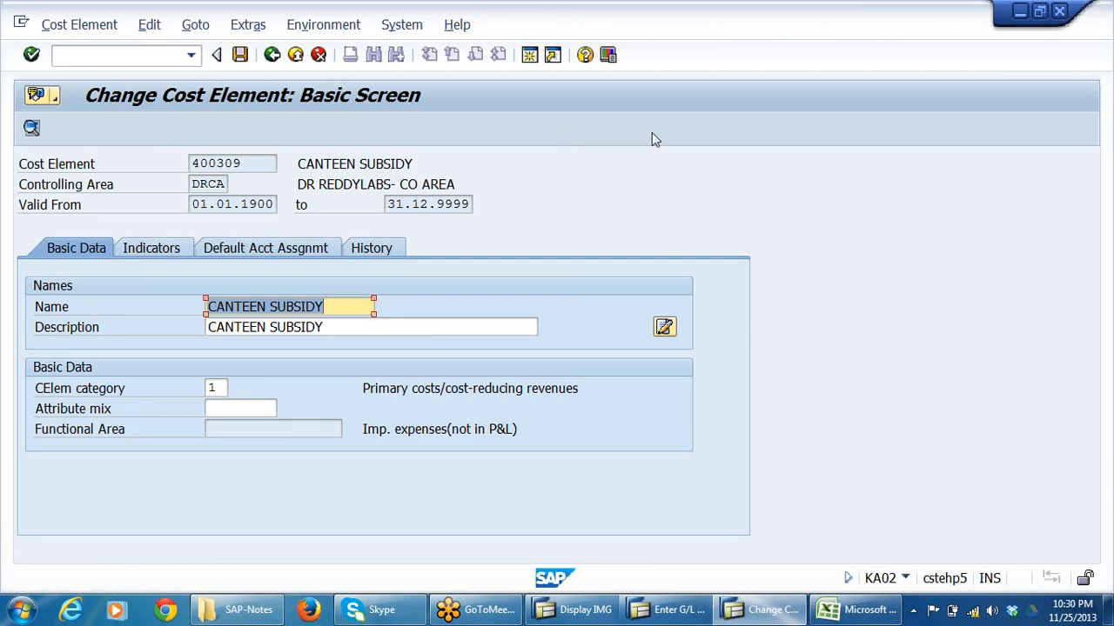
{"action": "left_click", "coordinate": [273, 55]}
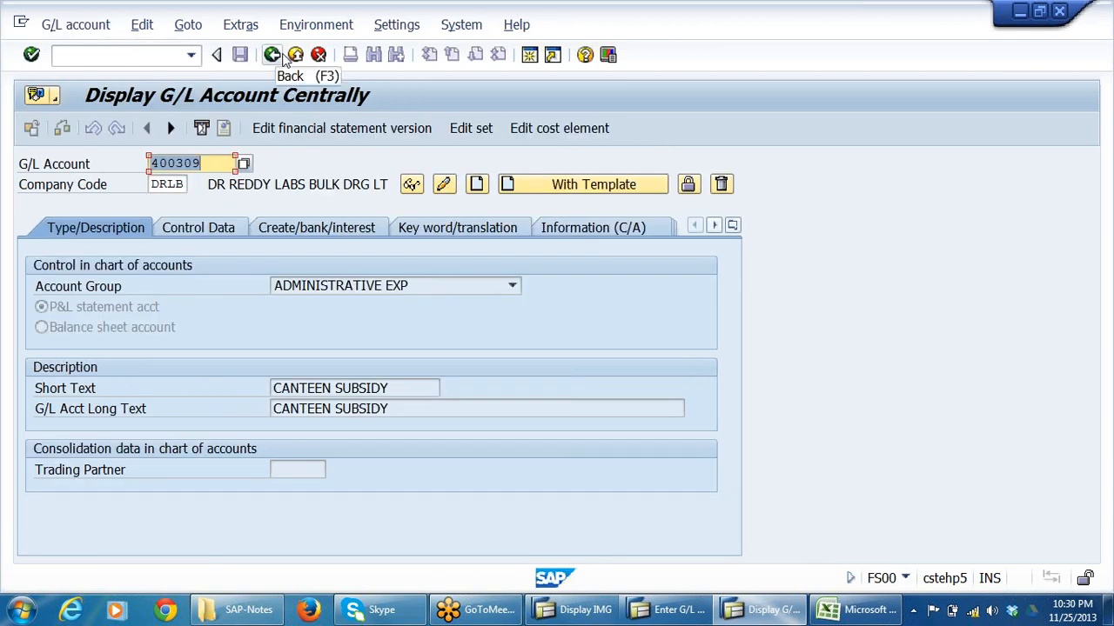
{"action": "left_click", "coordinate": [205, 164]}
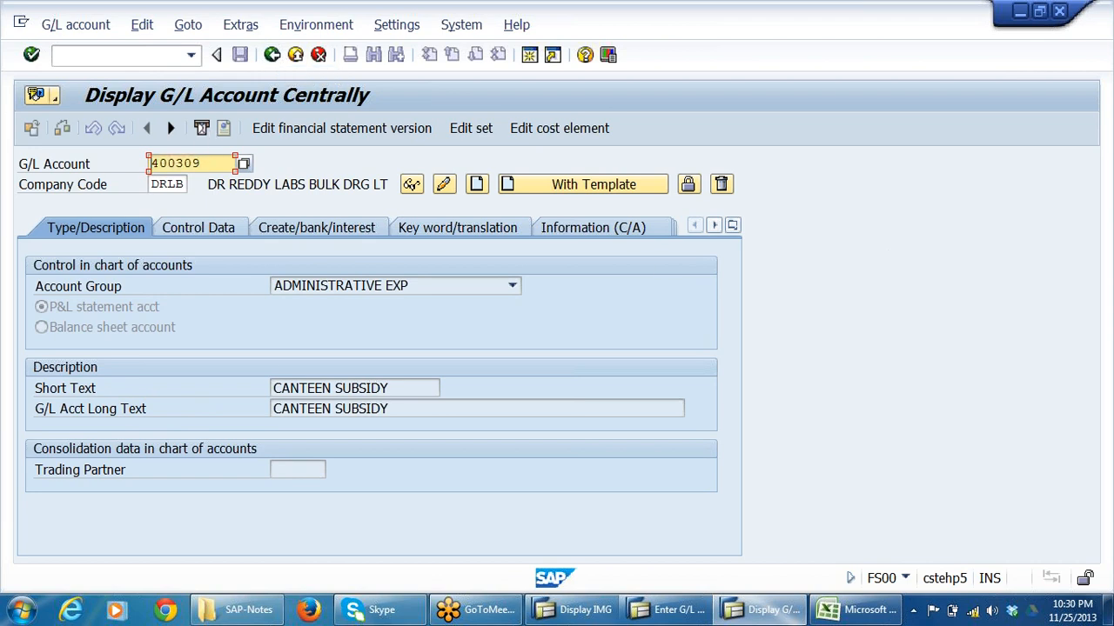
Return to the F-02 posting session and enter 400309 as the account of the first line item.
{"action": "left_click", "coordinate": [668, 609]}
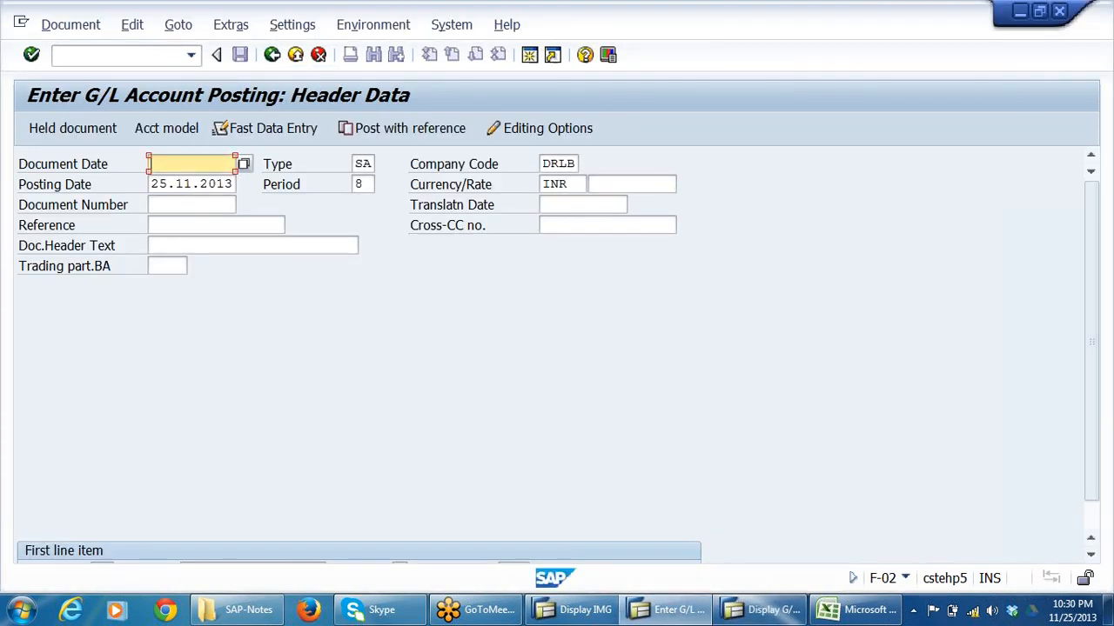
{"action": "left_click", "coordinate": [162, 163]}
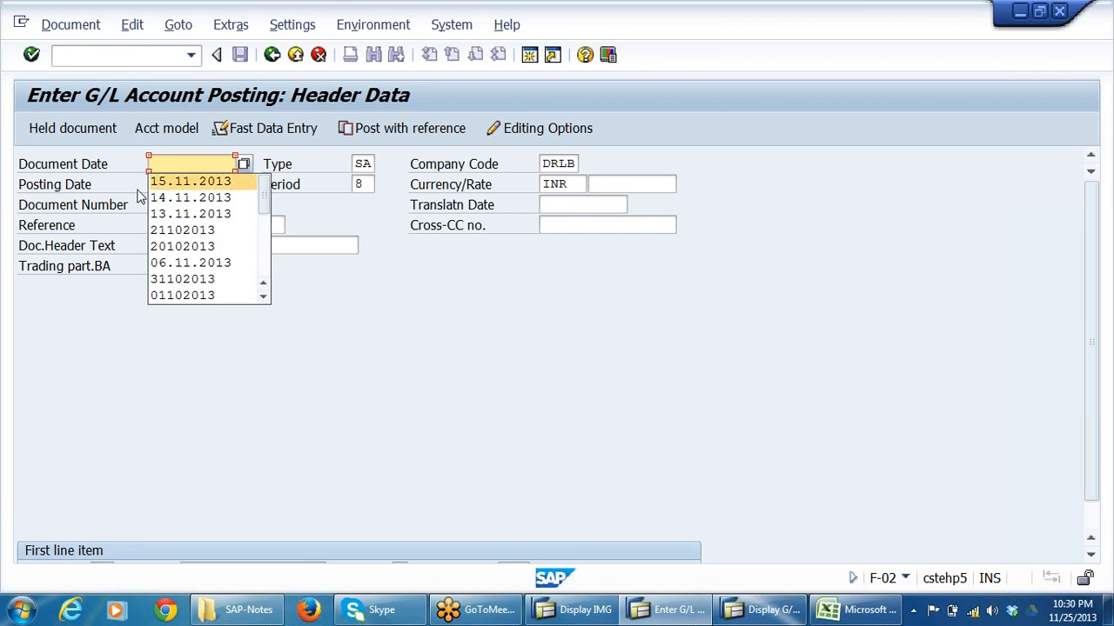
{"action": "left_click", "coordinate": [166, 164]}
{"action": "scroll", "coordinate": [290, 437], "scroll_direction": "down", "scroll_amount": 1}
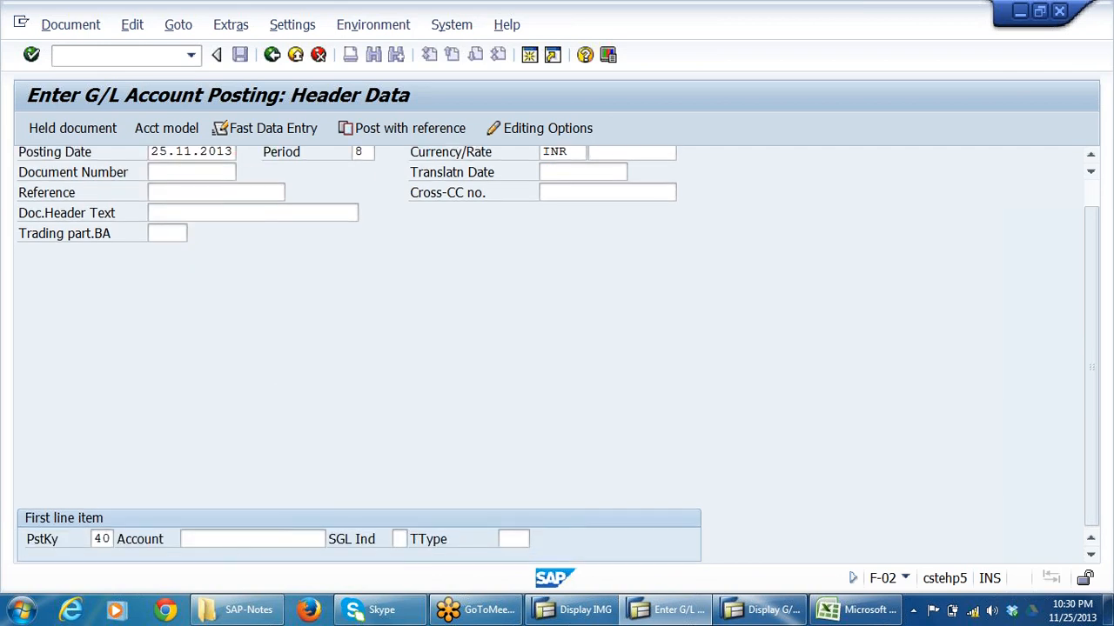
{"action": "left_click", "coordinate": [229, 539]}
{"action": "type", "text": "400309"}
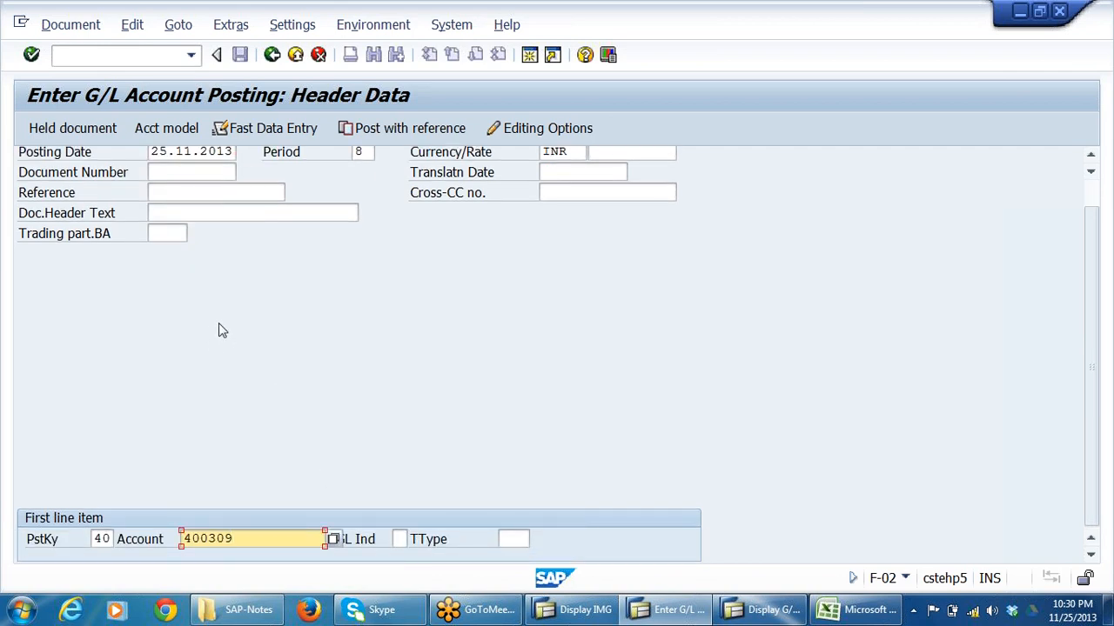
Copy the posting date 25.11.2013 into the document date and proceed to the first line item.
{"action": "scroll", "coordinate": [219, 325], "scroll_direction": "up", "scroll_amount": 1}
{"action": "left_click_drag", "start_coordinate": [152, 185], "coordinate": [235, 184]}
{"action": "key", "text": "ctrl+c"}
{"action": "left_click", "coordinate": [231, 185]}
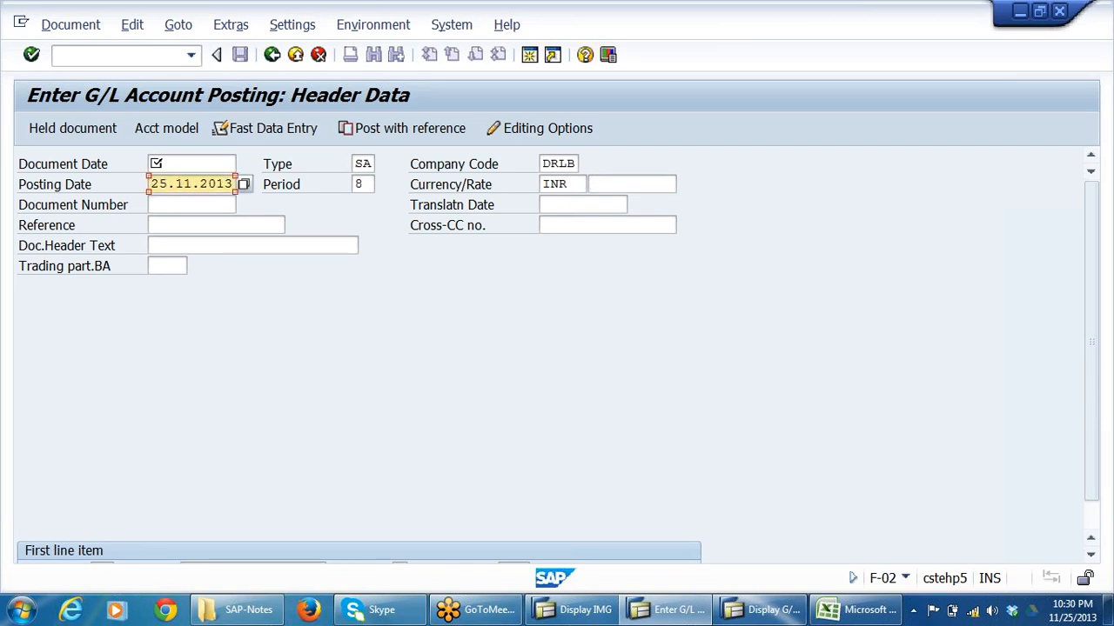
{"action": "left_click", "coordinate": [192, 164]}
{"action": "key", "text": "ctrl+v"}
{"action": "scroll", "coordinate": [596, 287], "scroll_direction": "down", "scroll_amount": 1}
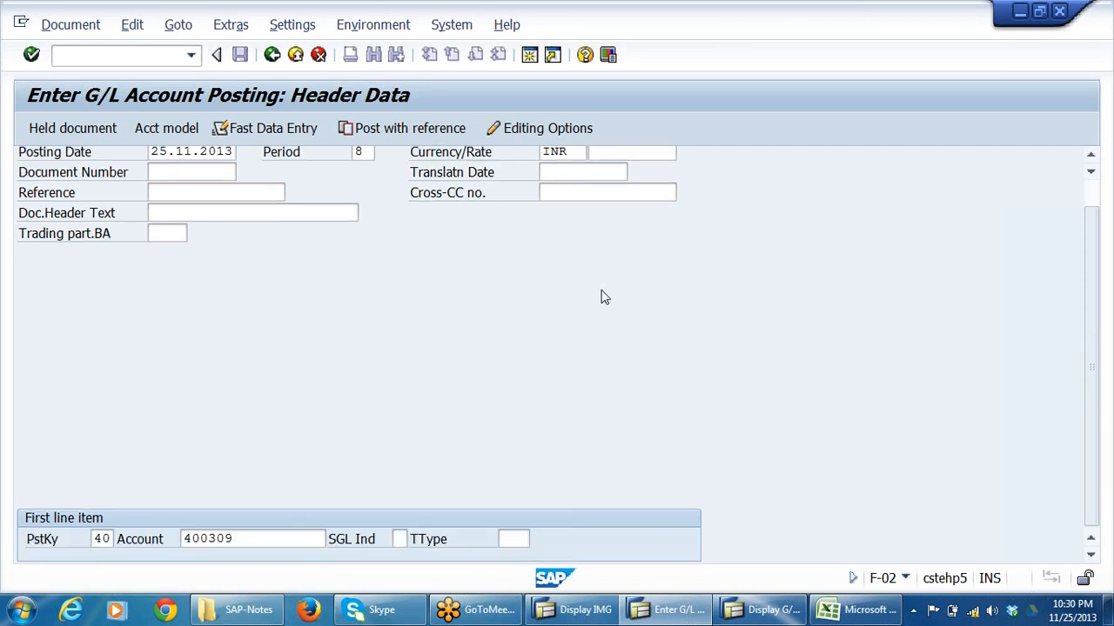
{"action": "key", "text": "Return"}
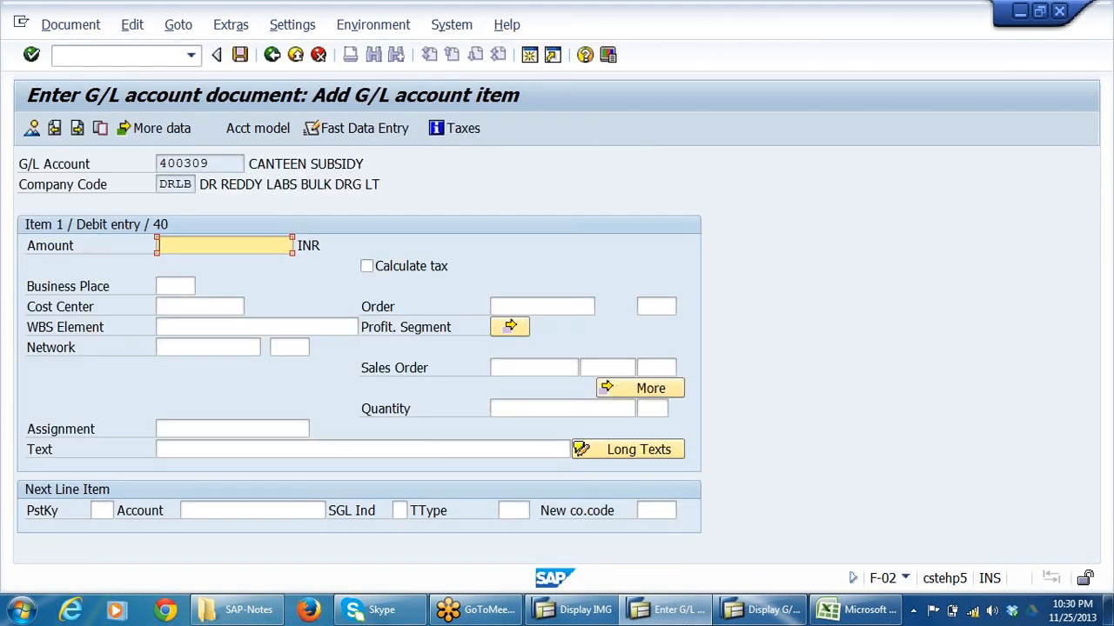
Enter an amount of 250000 INR and cost center 2004 for the canteen subsidy debit line.
{"action": "type", "text": "250000"}
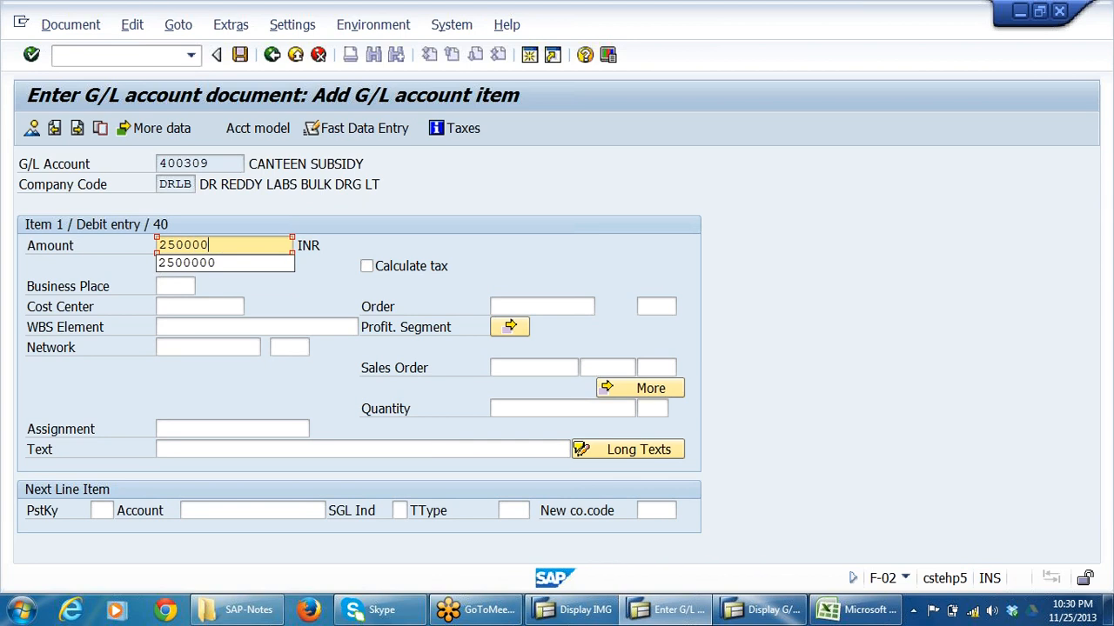
{"action": "left_click", "coordinate": [236, 306]}
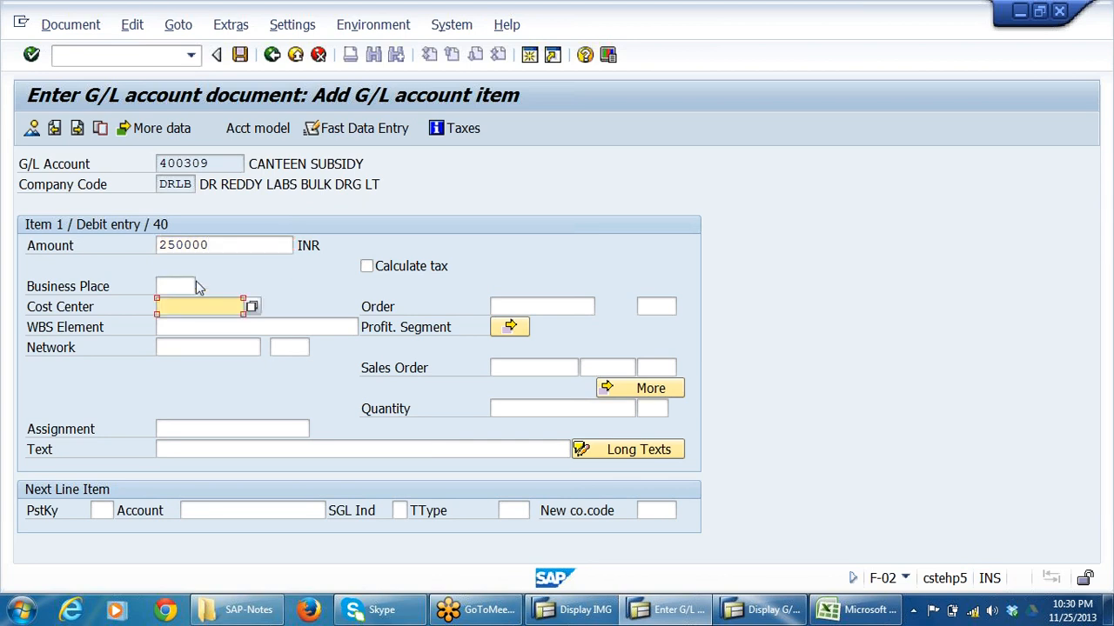
{"action": "left_click", "coordinate": [168, 245]}
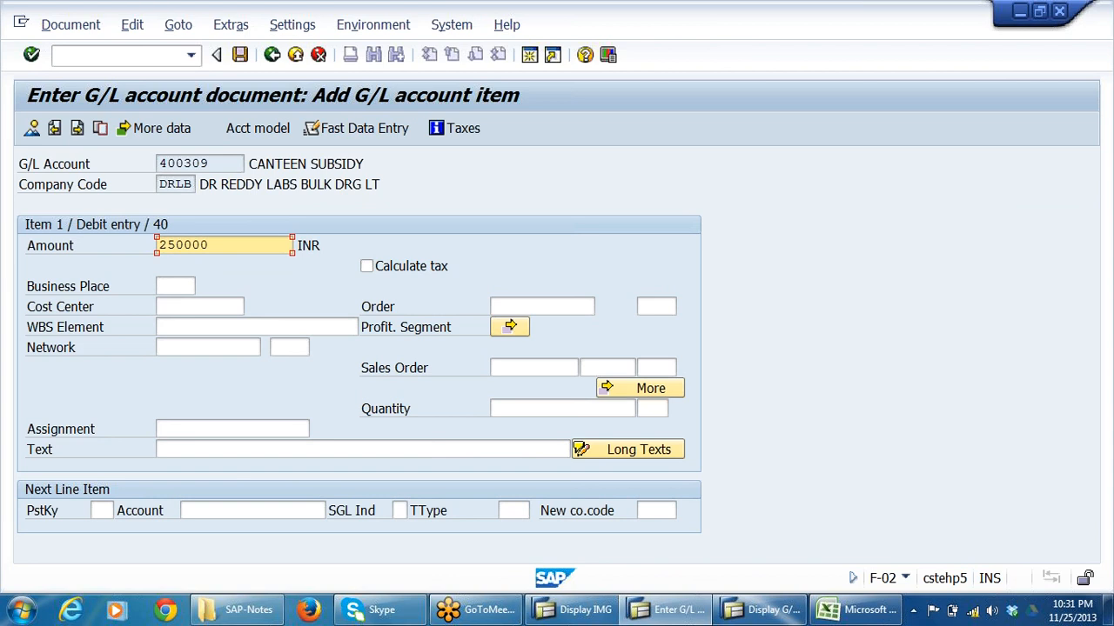
{"action": "left_click", "coordinate": [202, 306]}
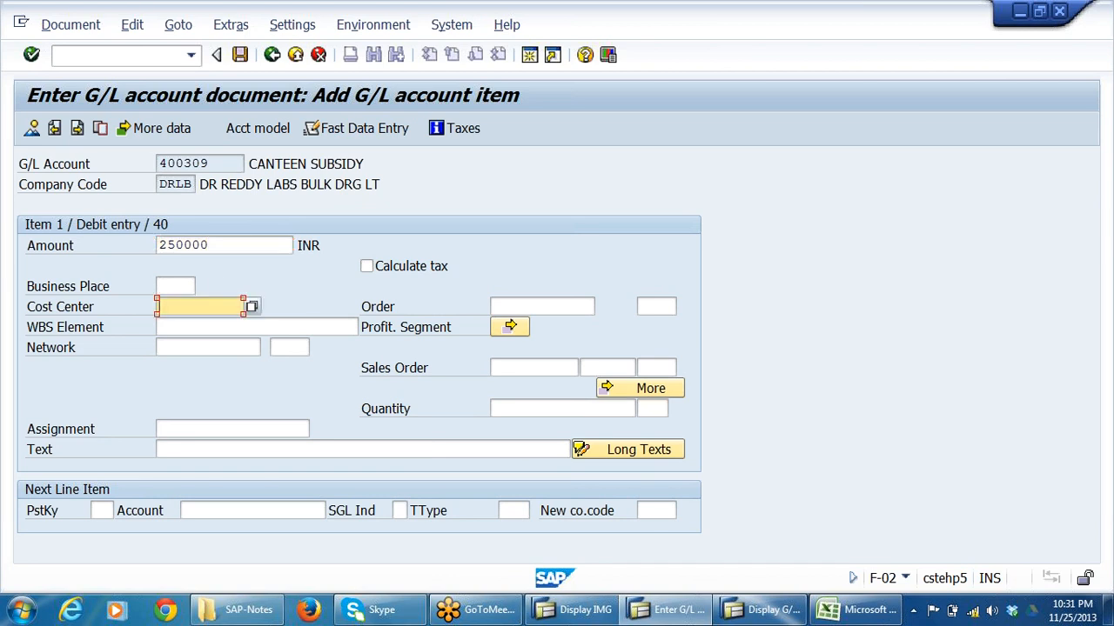
{"action": "left_click", "coordinate": [252, 308]}
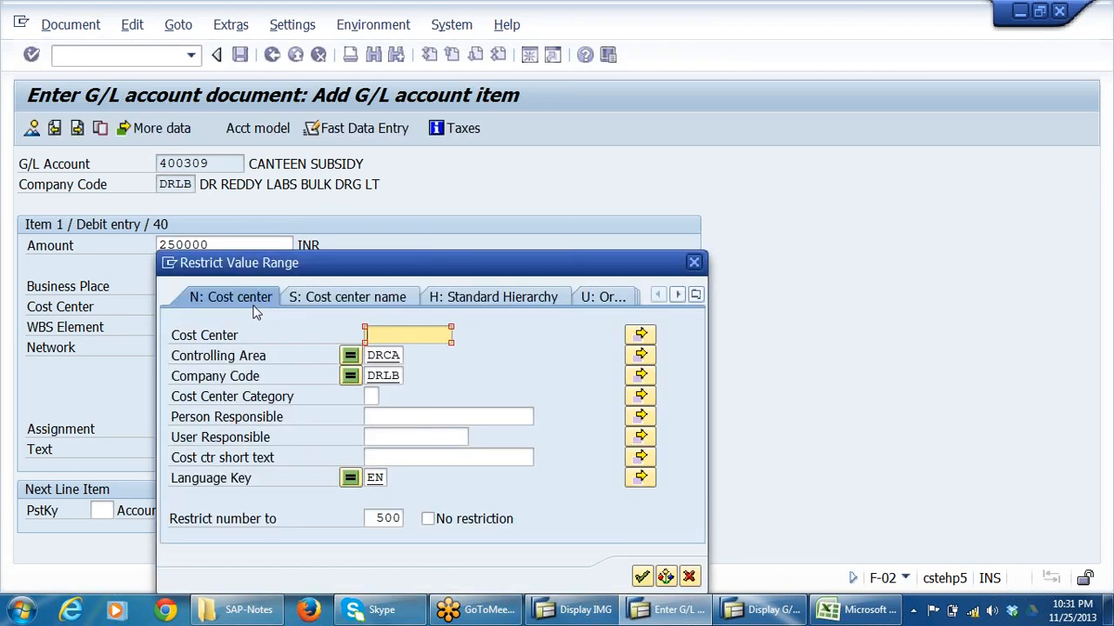
{"action": "left_click", "coordinate": [693, 262]}
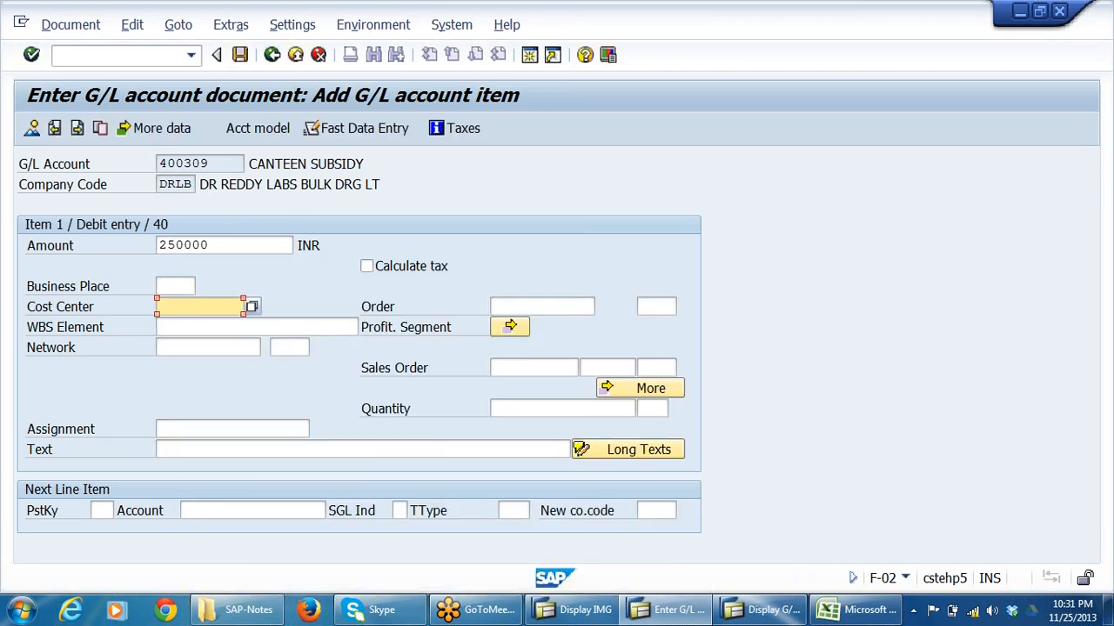
{"action": "type", "text": "2004"}
Set the canteen subsidy line's text to TEST FOR ASSESSMENT.
{"action": "left_click", "coordinate": [202, 450]}
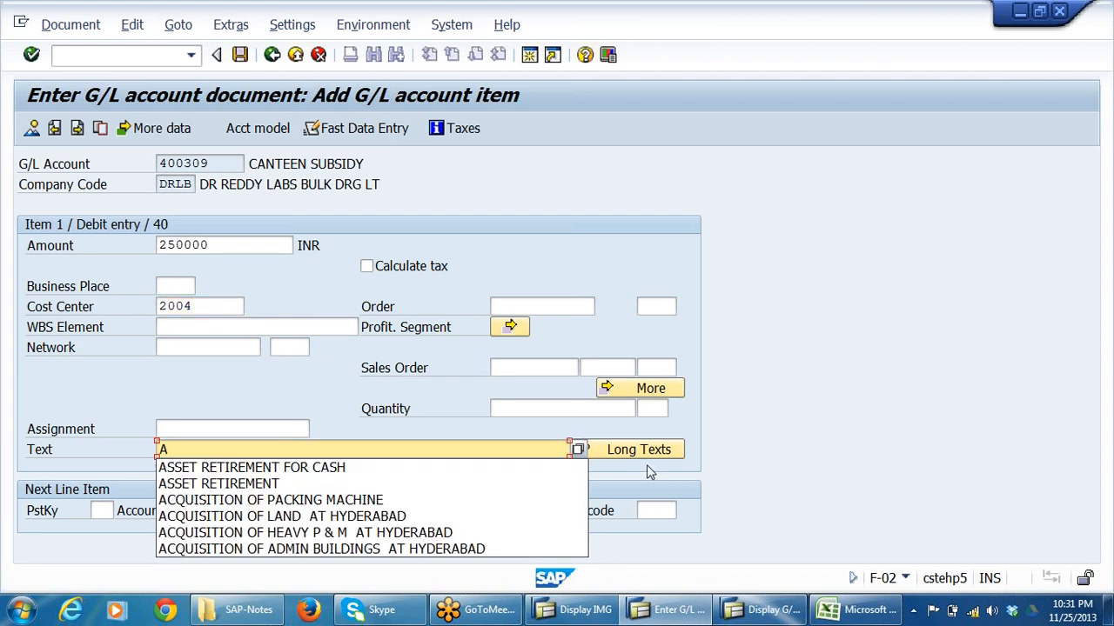
{"action": "key", "text": "BackSpace"}
{"action": "type", "text": "TE"}
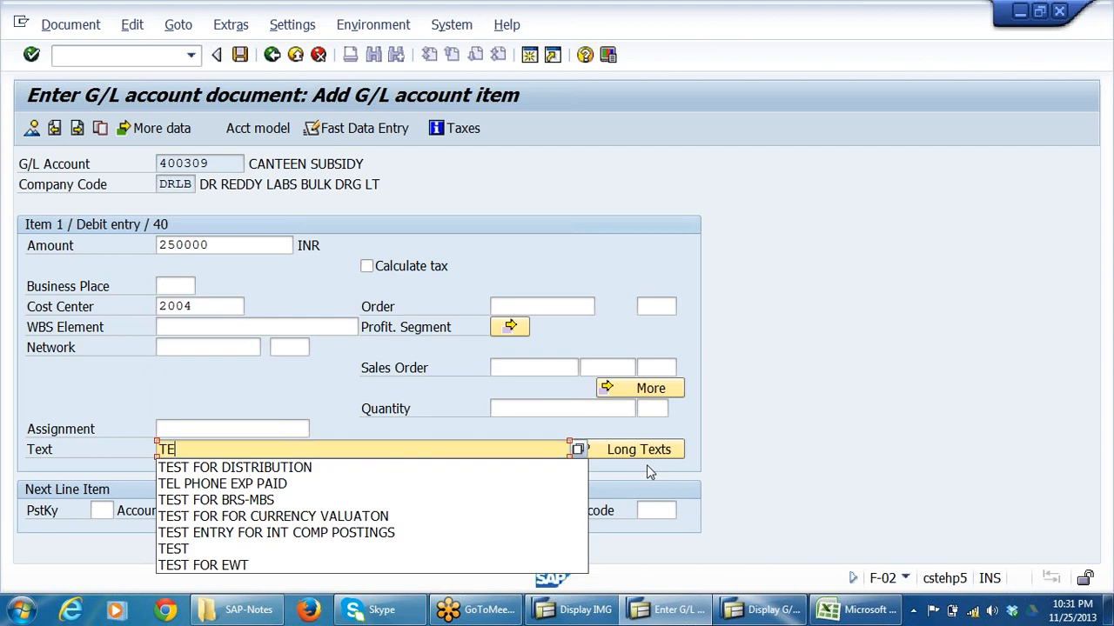
{"action": "type", "text": "ST FOR ASS"}
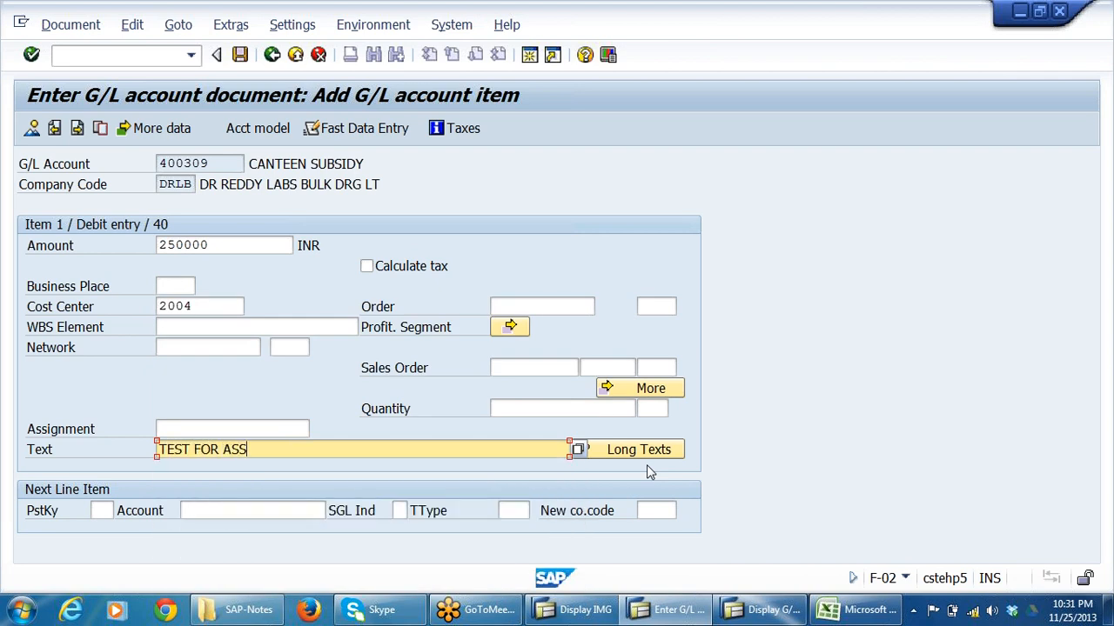
{"action": "type", "text": "ESSMENT"}
Switch to Excel to review the canteen expense items on the CANTEENEXP sheet, then return to the SAP posting.
{"action": "left_click", "coordinate": [94, 510]}
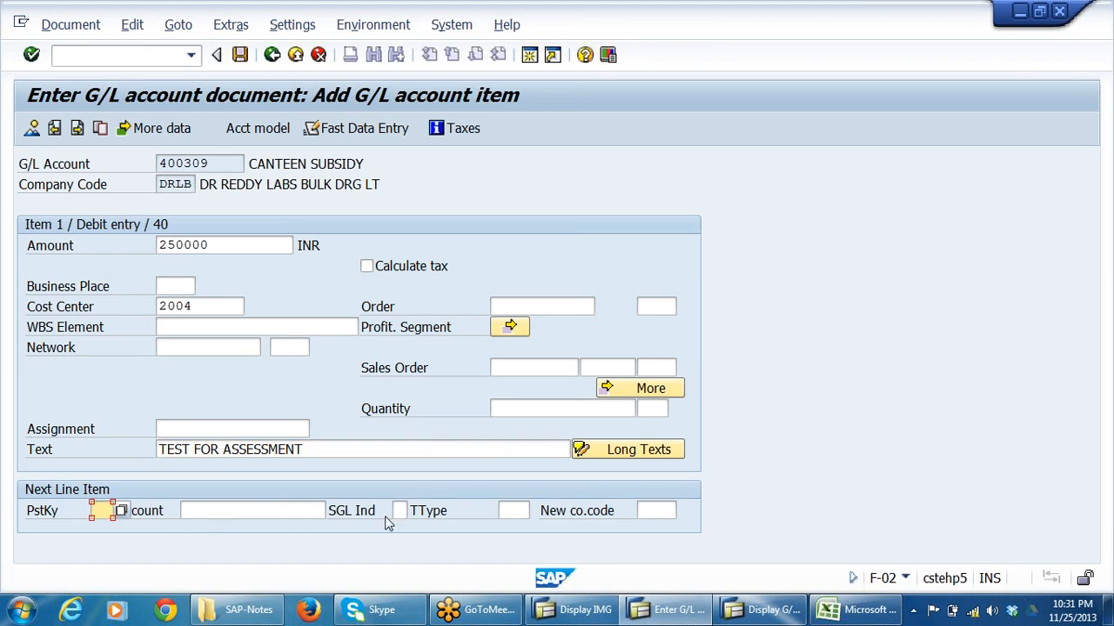
{"action": "left_click", "coordinate": [857, 611]}
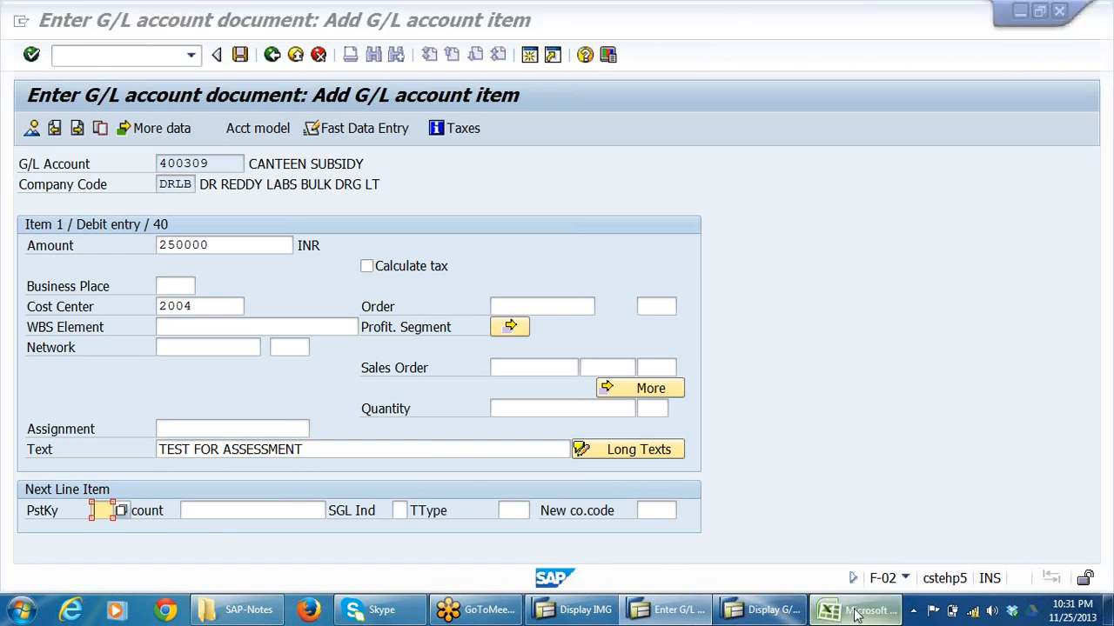
{"action": "left_click", "coordinate": [103, 422]}
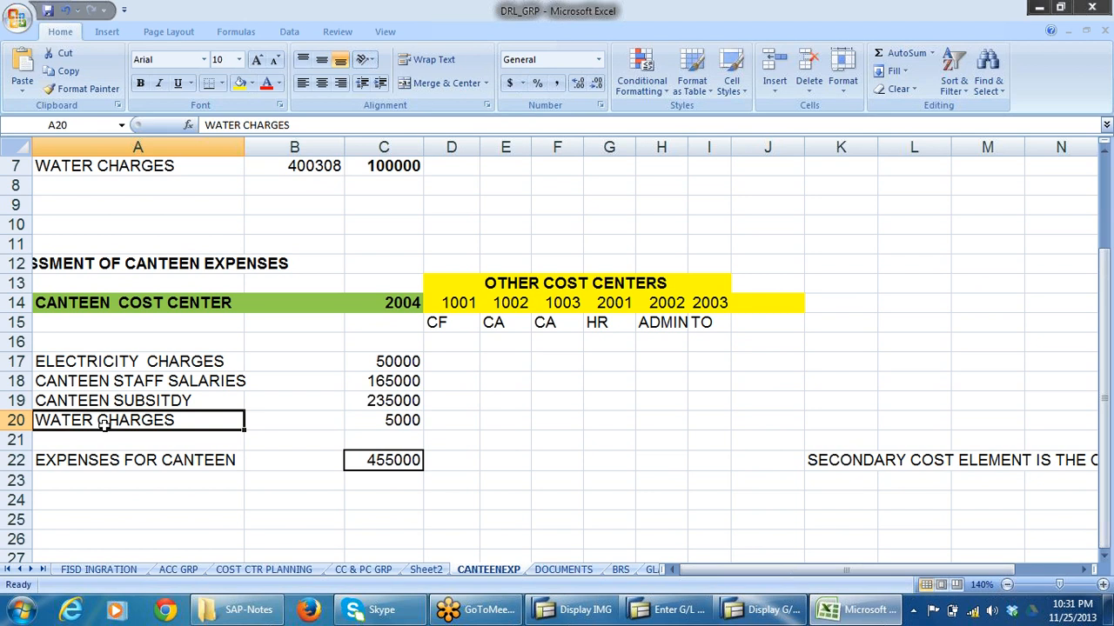
{"action": "left_click", "coordinate": [111, 365]}
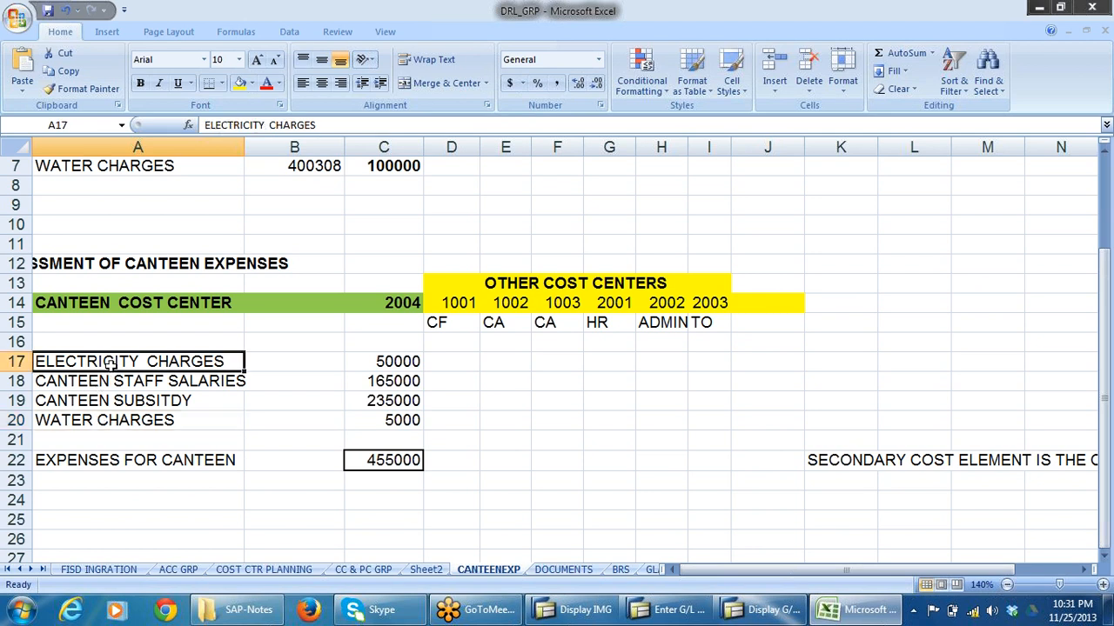
{"action": "left_click", "coordinate": [109, 383]}
{"action": "left_click", "coordinate": [105, 398]}
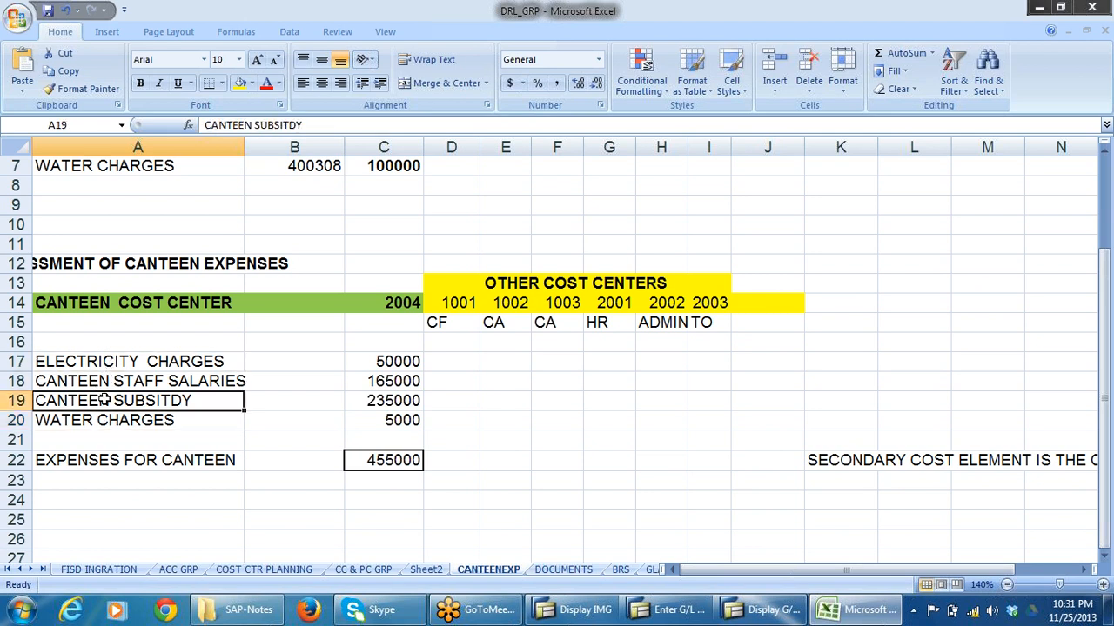
{"action": "key", "text": "alt+Tab"}
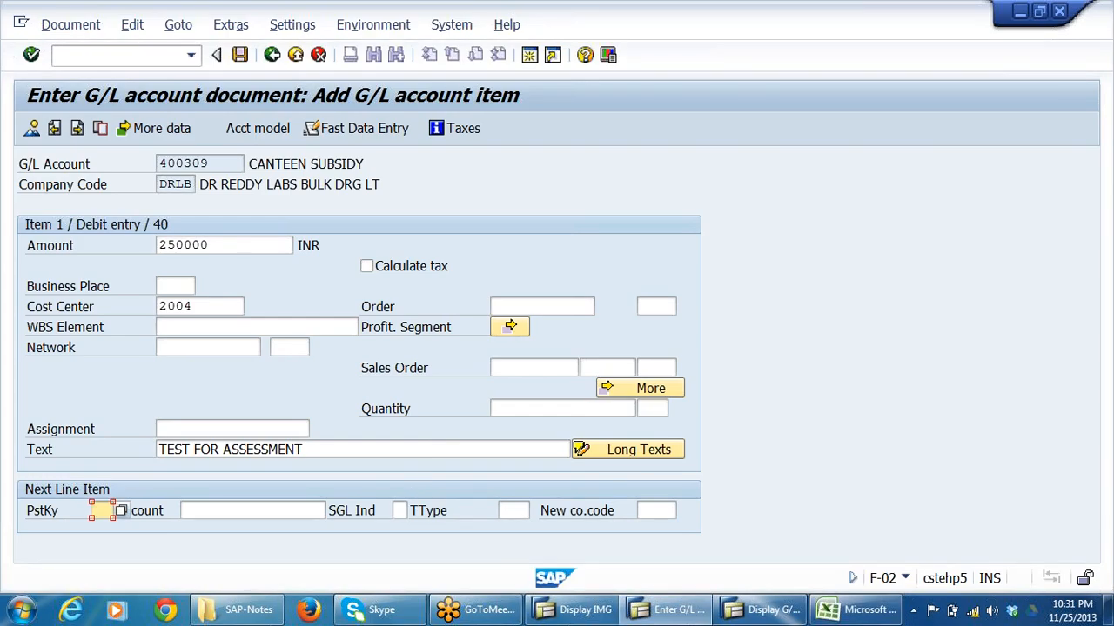
Add a second line item with posting key 40 and account 400101.
{"action": "type", "text": "40"}
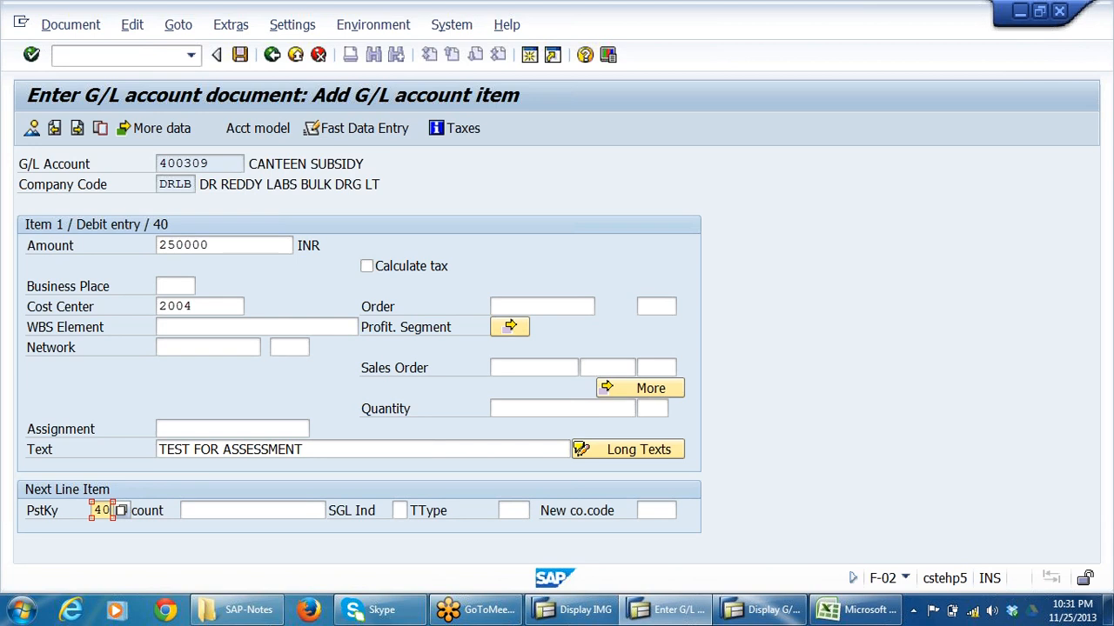
{"action": "key", "text": "Tab"}
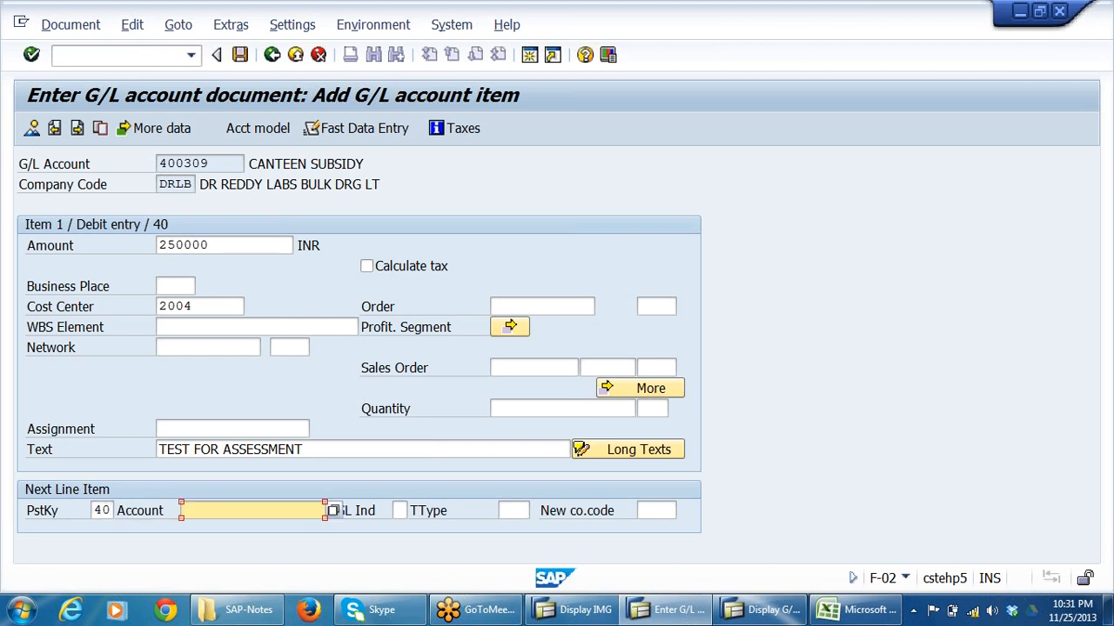
{"action": "type", "text": "400"}
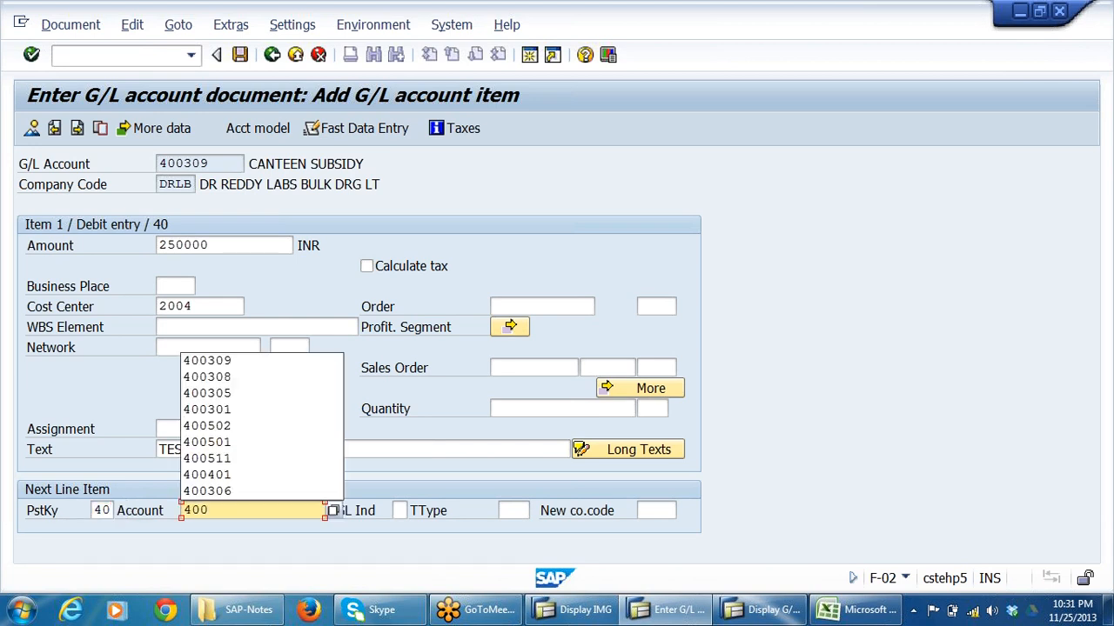
{"action": "type", "text": "101"}
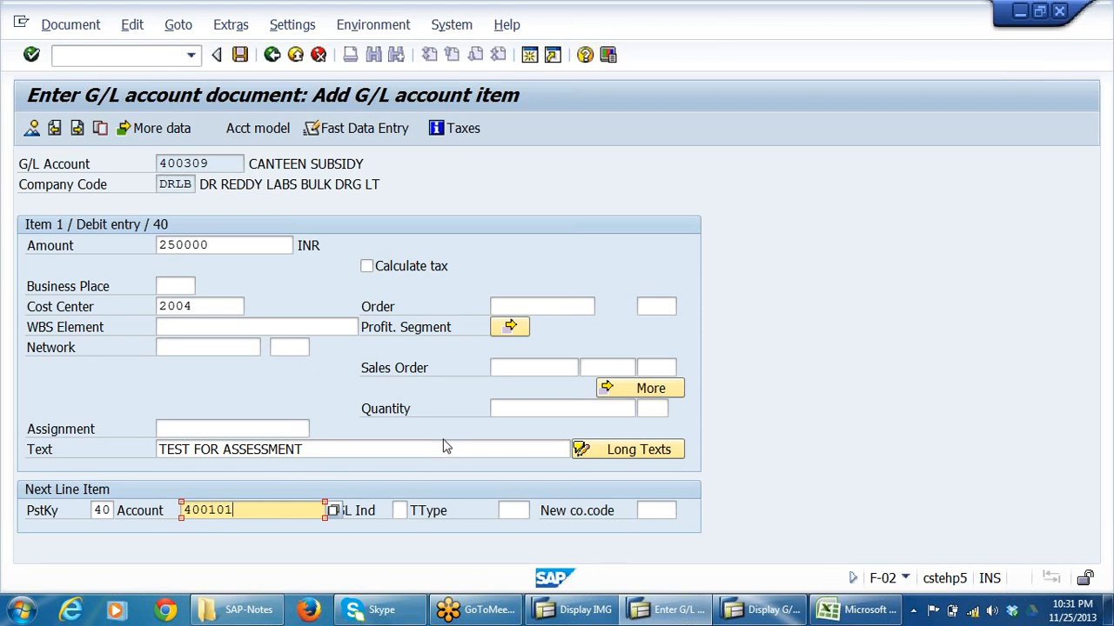
{"action": "key", "text": "Return"}
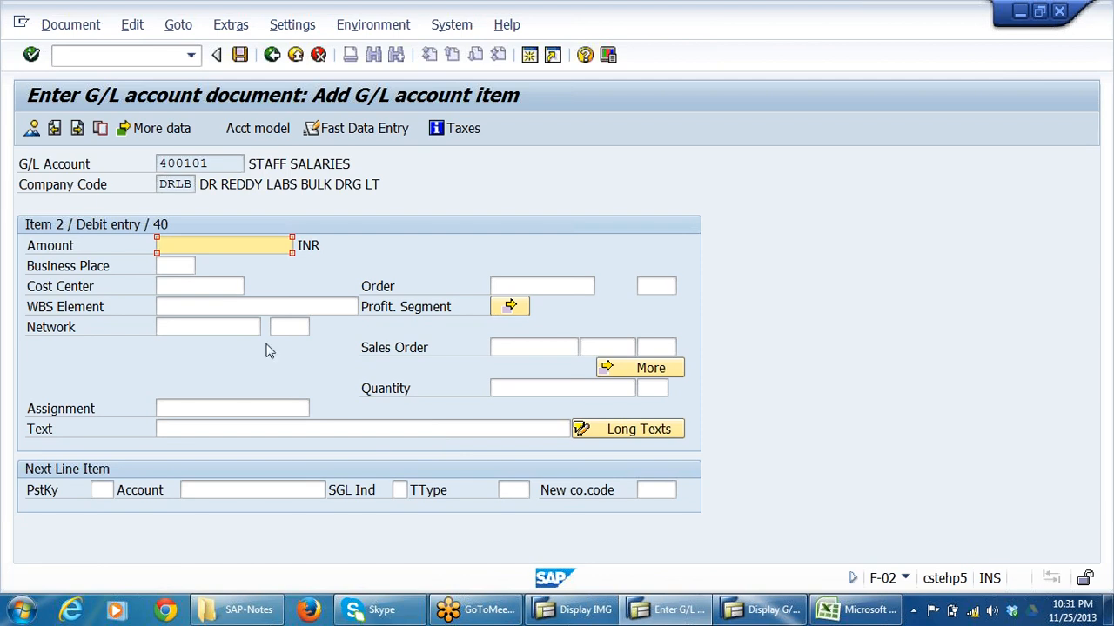
Fill the staff salaries line with amount 150000 INR, cost center 2004 and text TEST FOR ASSESSMENT.
{"action": "left_click_drag", "start_coordinate": [351, 163], "coordinate": [255, 164]}
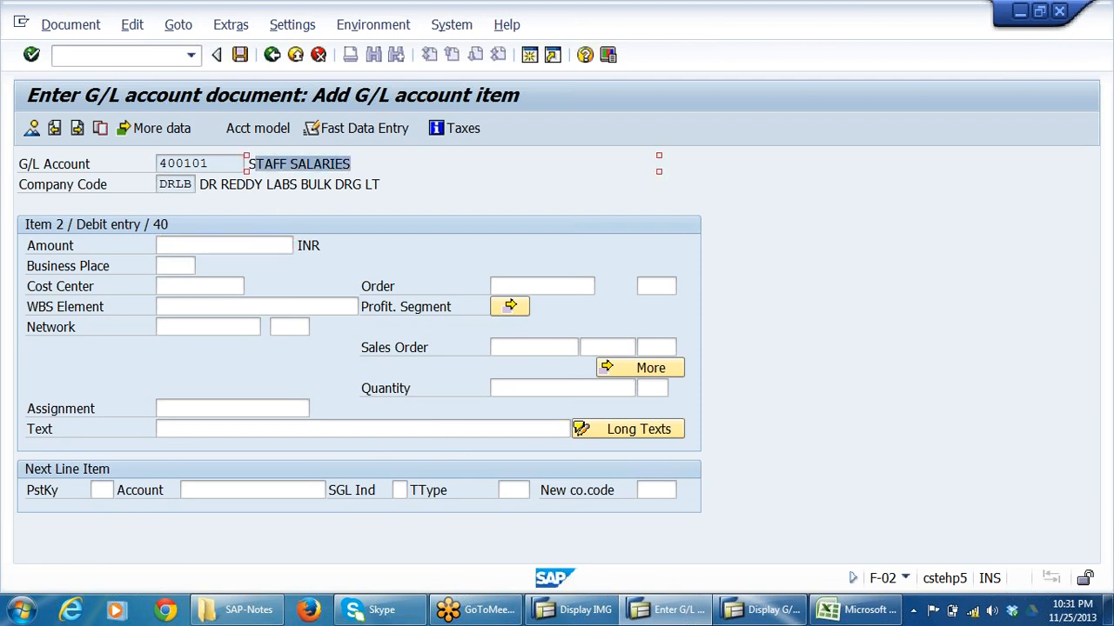
{"action": "left_click", "coordinate": [223, 245]}
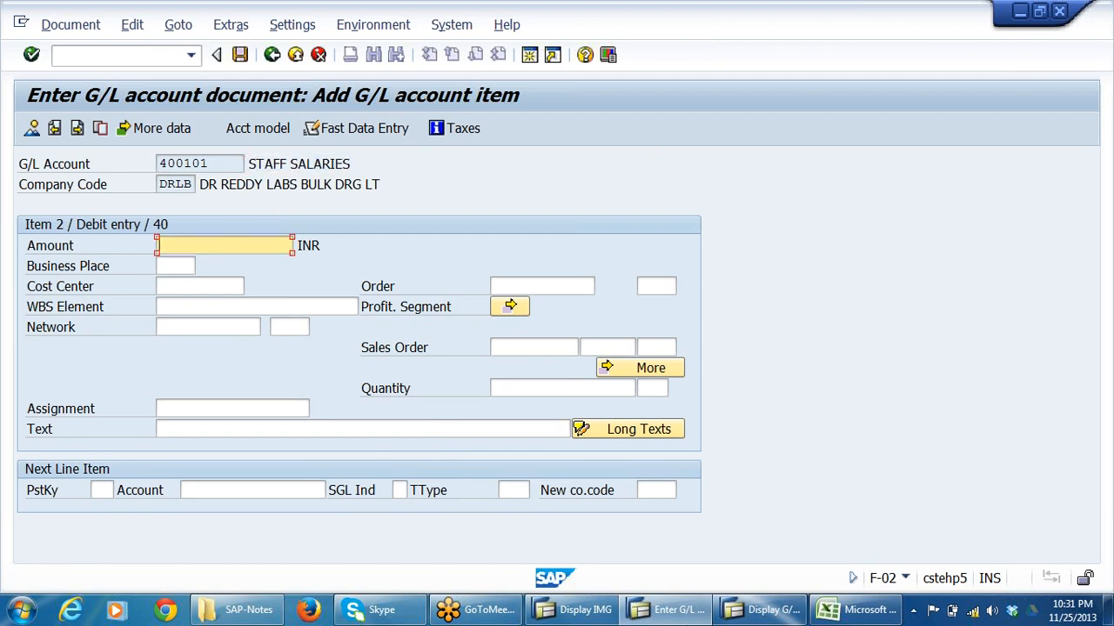
{"action": "type", "text": "150000"}
{"action": "left_click", "coordinate": [184, 286]}
{"action": "left_click", "coordinate": [184, 287]}
{"action": "left_click", "coordinate": [180, 303]}
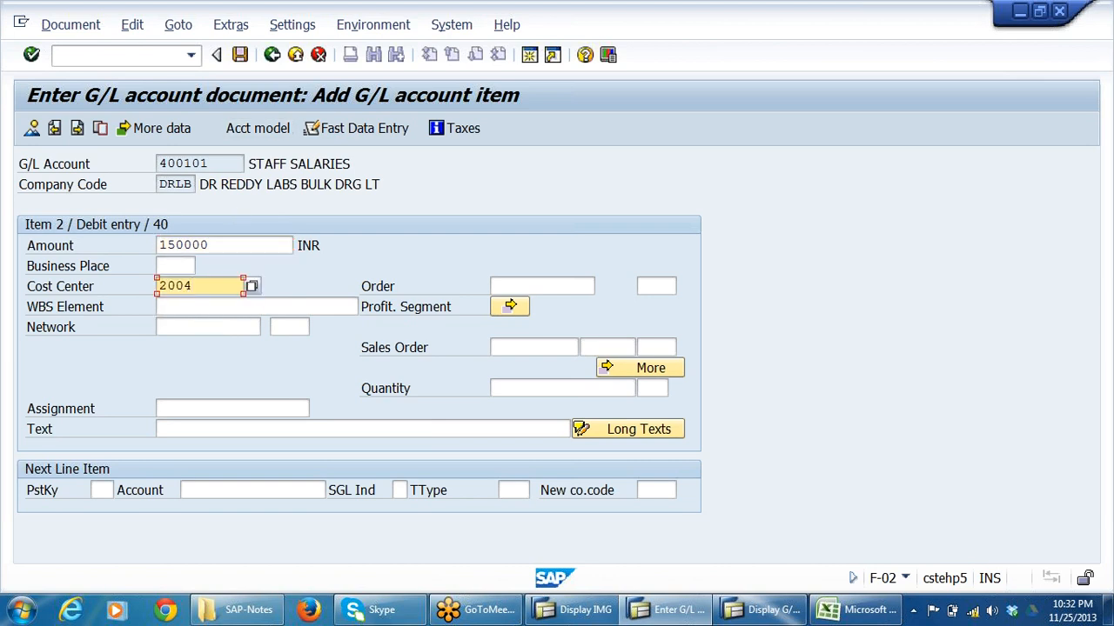
{"action": "left_click", "coordinate": [202, 429]}
{"action": "left_click", "coordinate": [201, 445]}
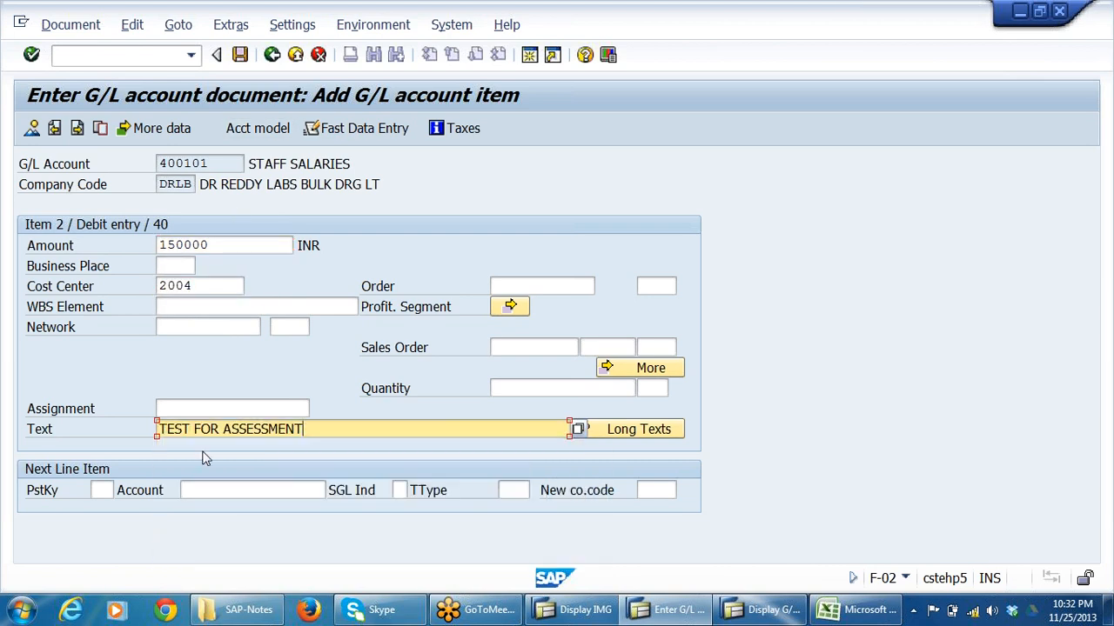
Add a third line item with posting key 50 and bank G/L account 200405.
{"action": "left_click", "coordinate": [101, 489]}
{"action": "left_click", "coordinate": [101, 490]}
{"action": "left_click", "coordinate": [106, 388]}
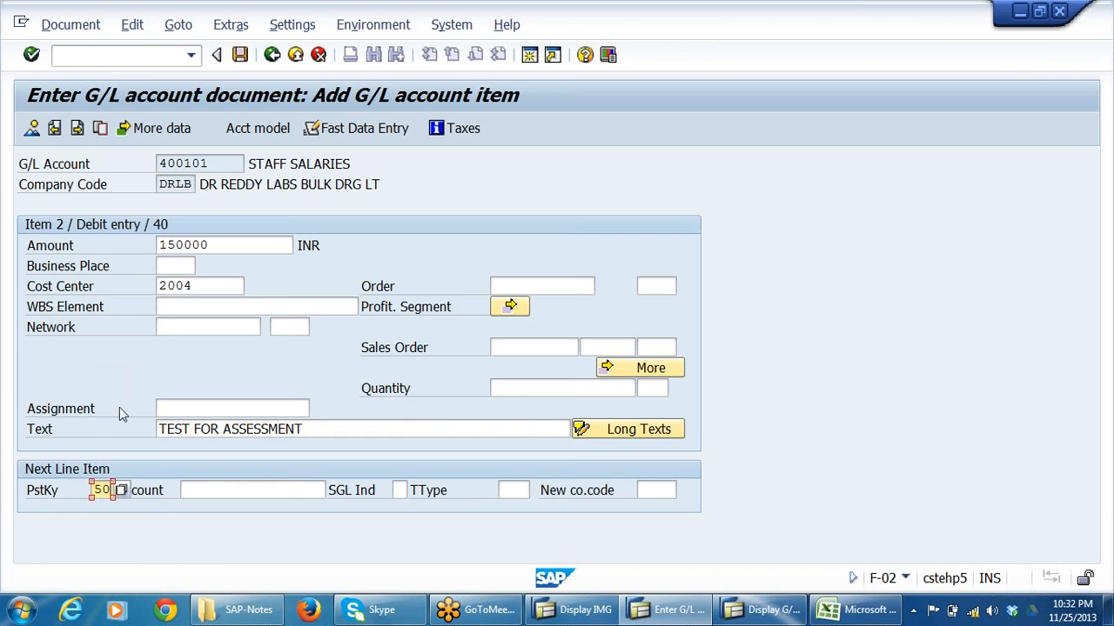
{"action": "left_click", "coordinate": [228, 490]}
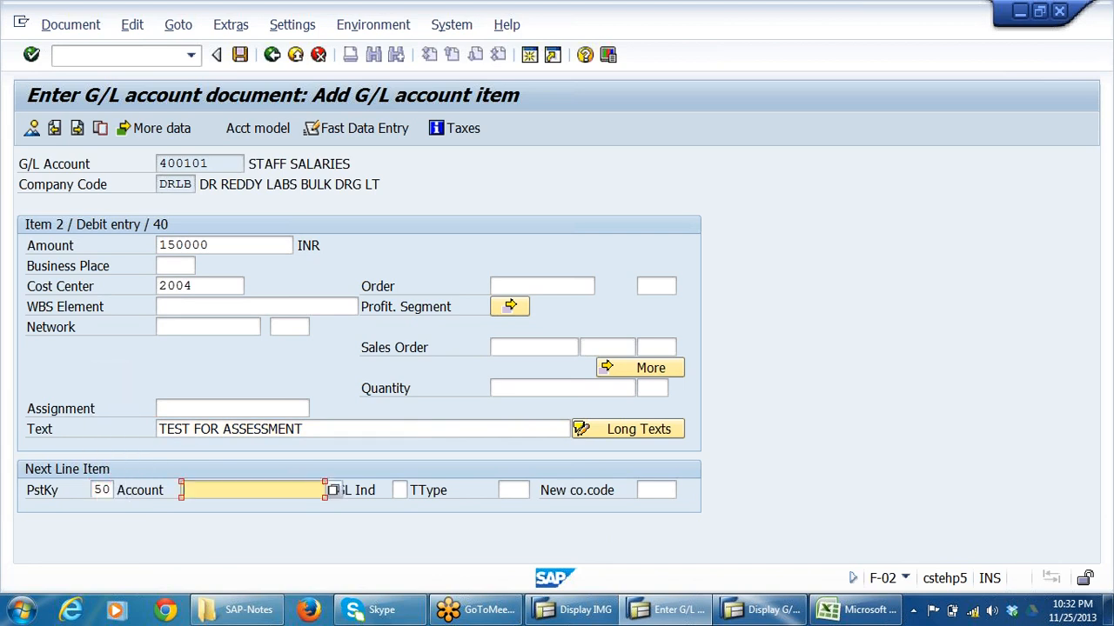
{"action": "left_click", "coordinate": [224, 509]}
{"action": "key", "text": "Return"}
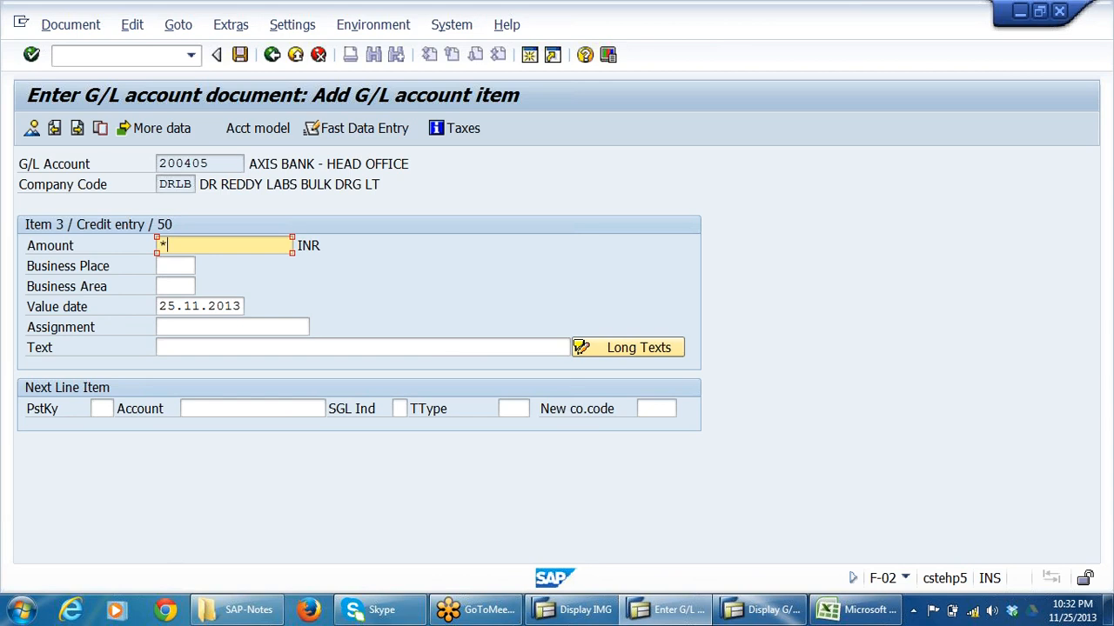
Fill the bank credit line with amount * and text +, and confirm the entries.
{"action": "left_click", "coordinate": [176, 286]}
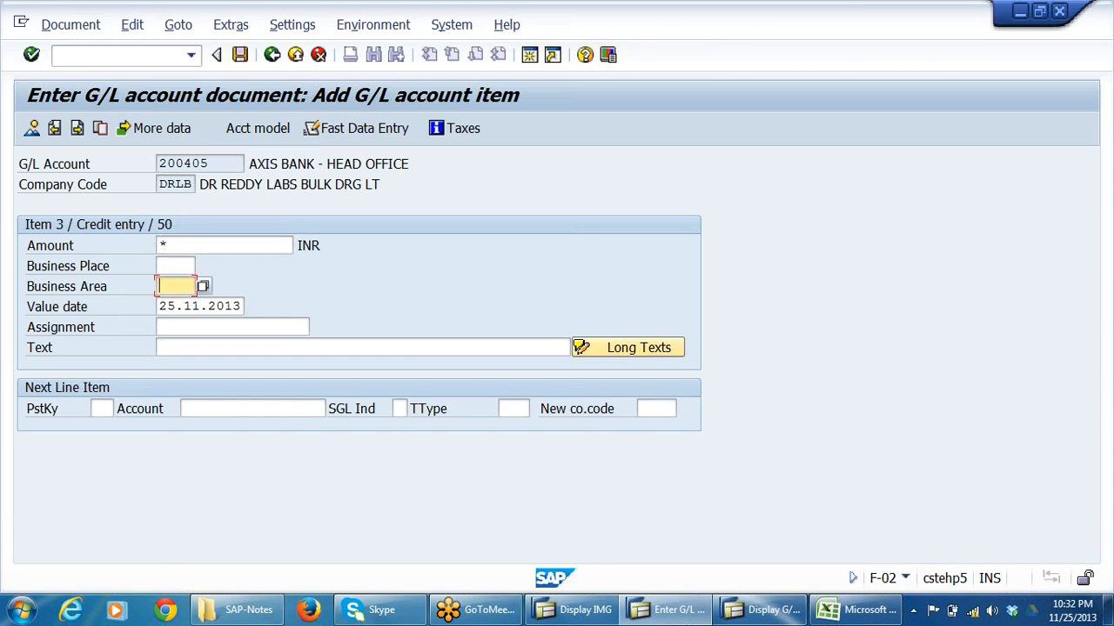
{"action": "left_click", "coordinate": [225, 348]}
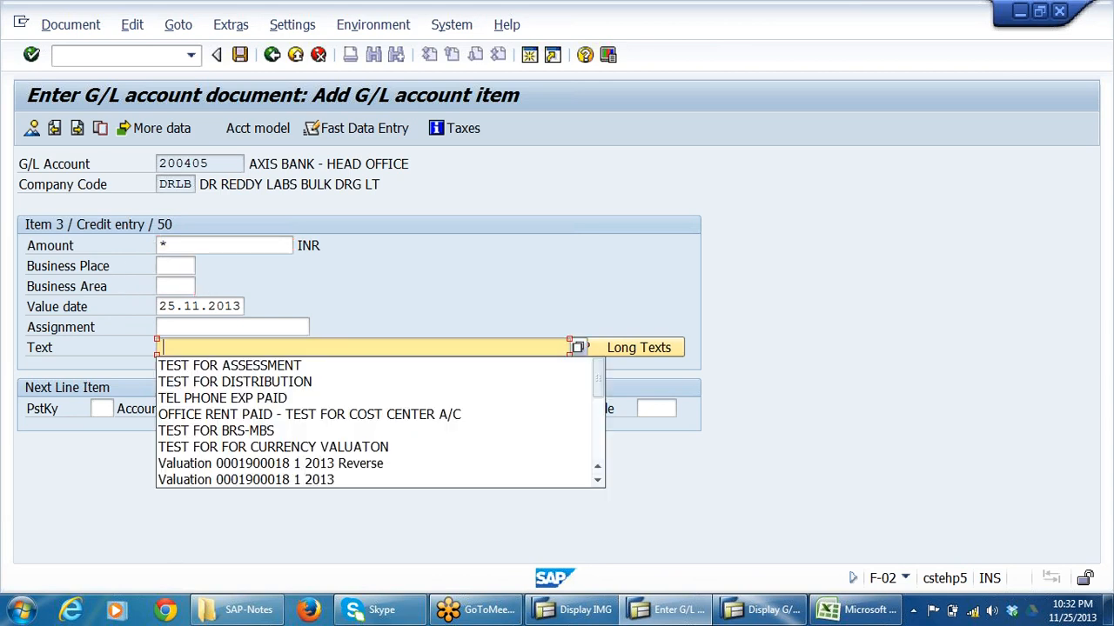
{"action": "left_click", "coordinate": [225, 348]}
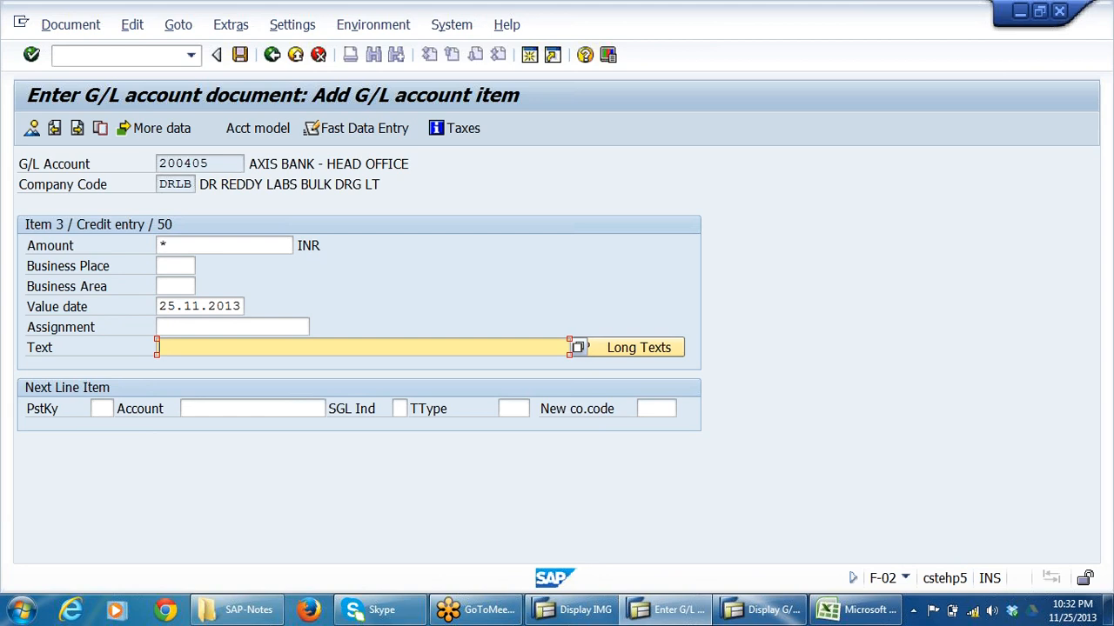
{"action": "type", "text": "+"}
{"action": "key", "text": "Return"}
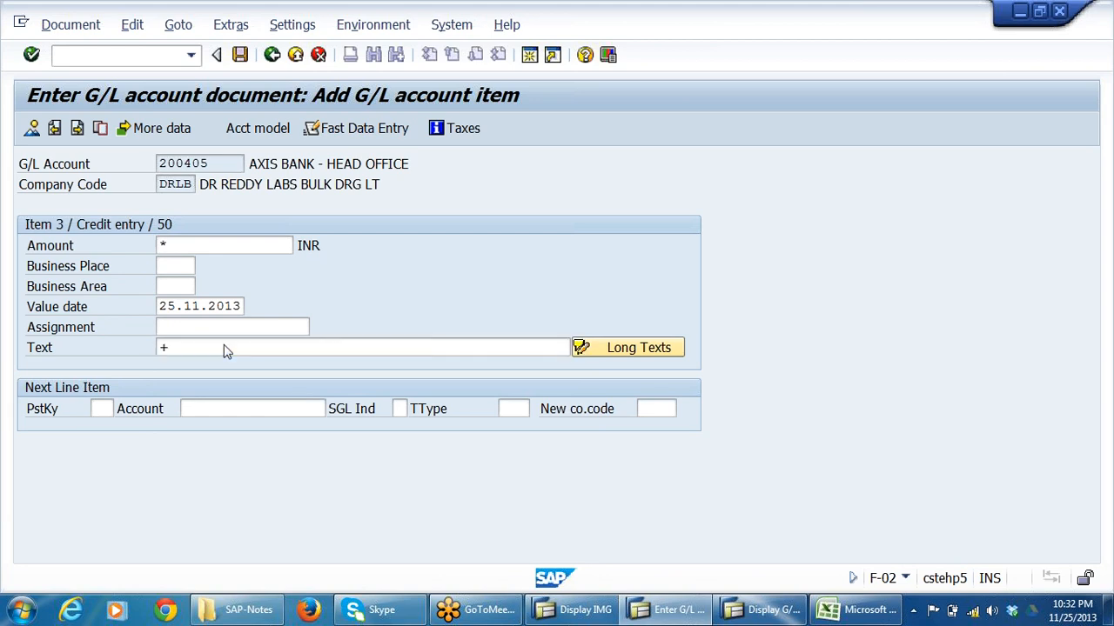
{"action": "left_click", "coordinate": [247, 245]}
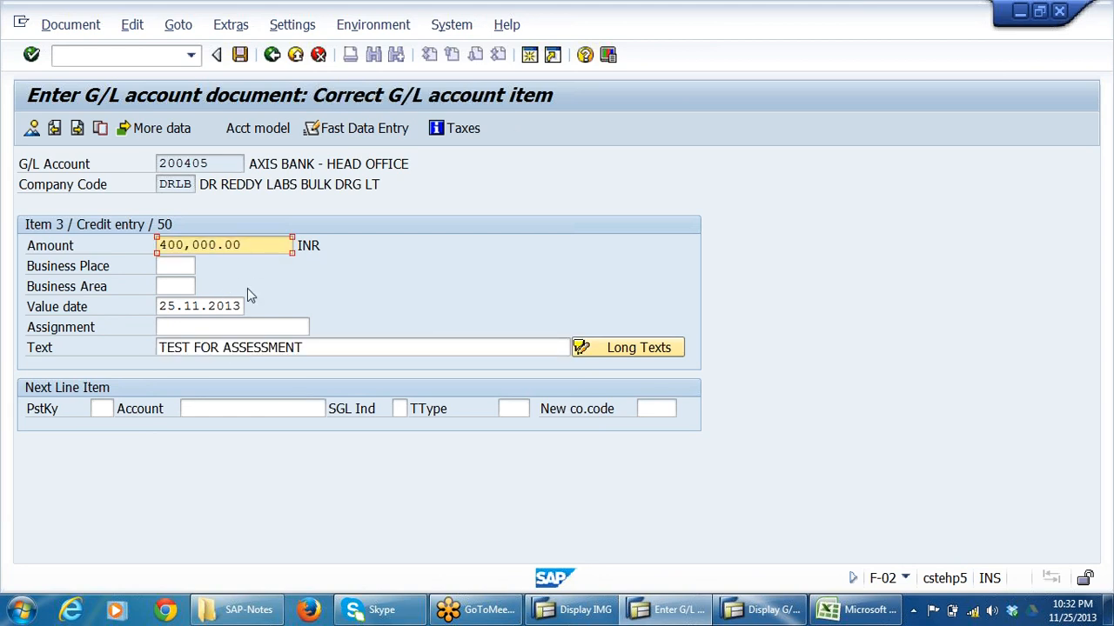
Post the G/L document and exit the F-02 posting transaction.
{"action": "left_click", "coordinate": [240, 55]}
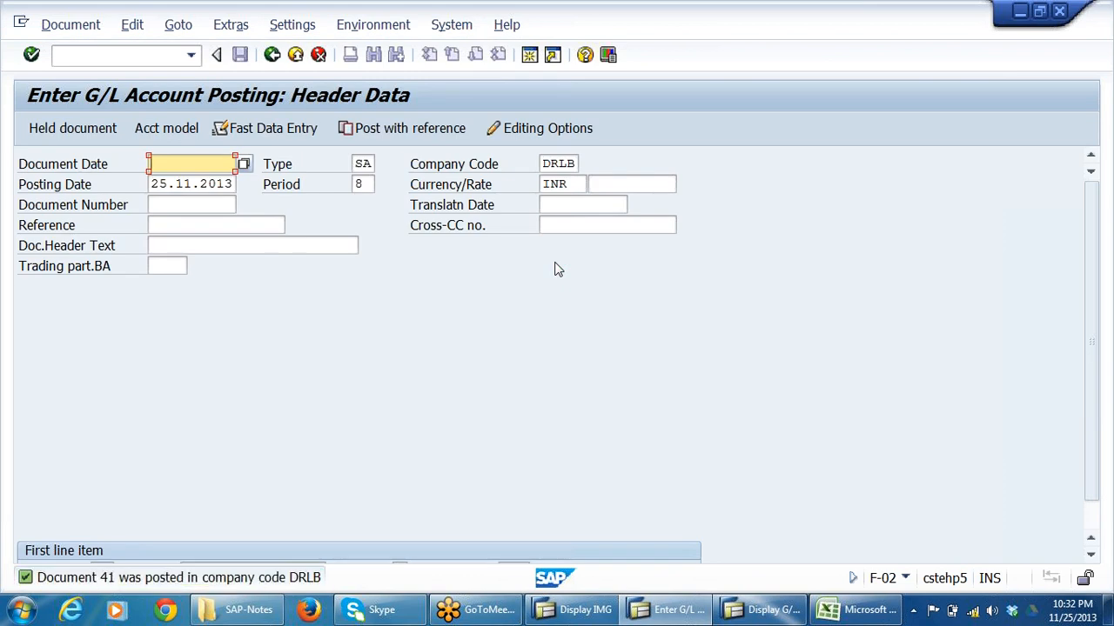
{"action": "left_click", "coordinate": [273, 56]}
{"action": "left_click", "coordinate": [335, 395]}
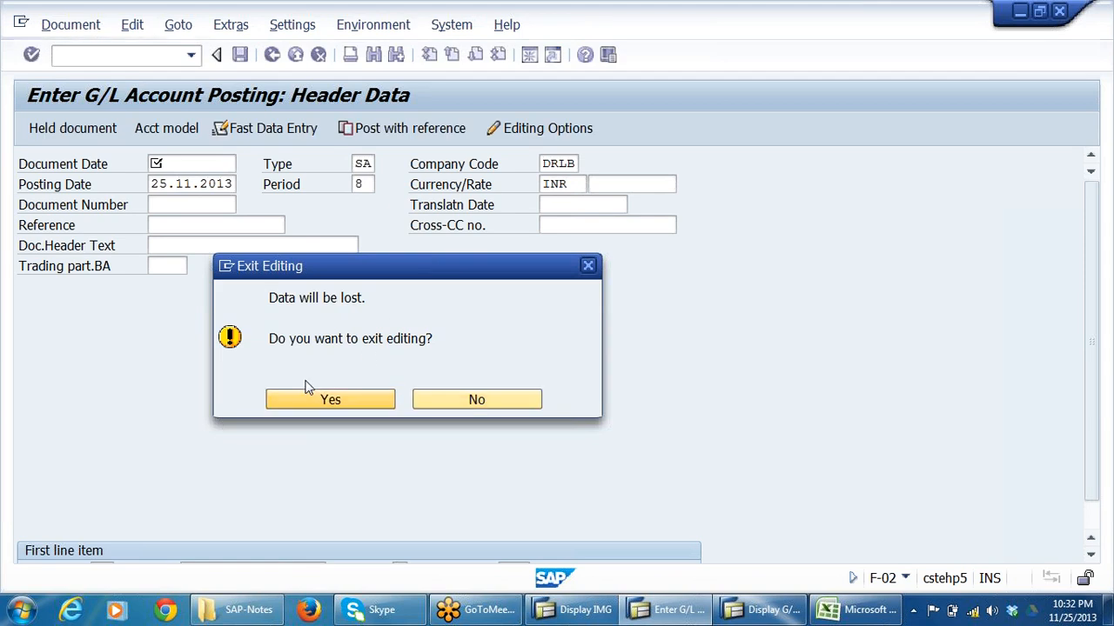
Leave the G/L account display in the other session and open transaction KSB1 there.
{"action": "left_click", "coordinate": [744, 611]}
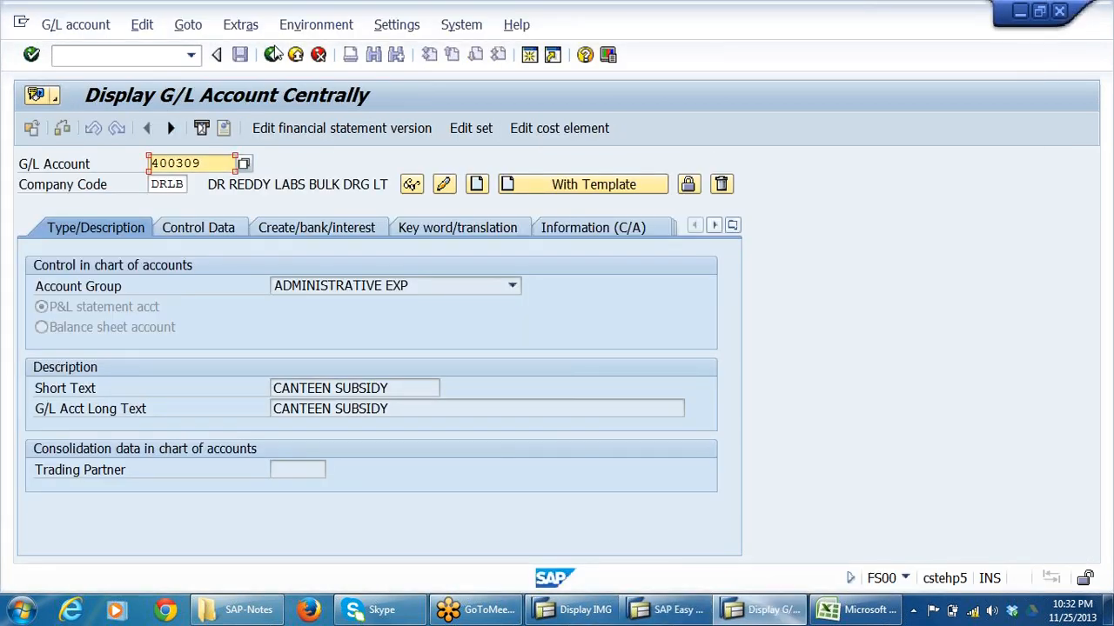
{"action": "left_click", "coordinate": [272, 55]}
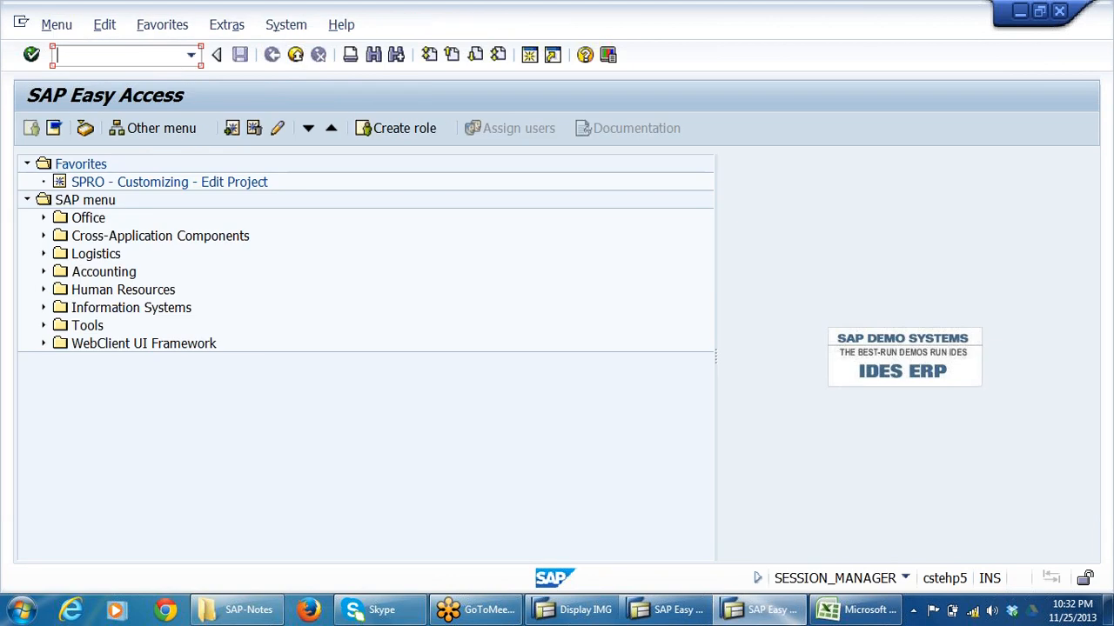
{"action": "type", "text": "KSB1"}
{"action": "key", "text": "Return"}
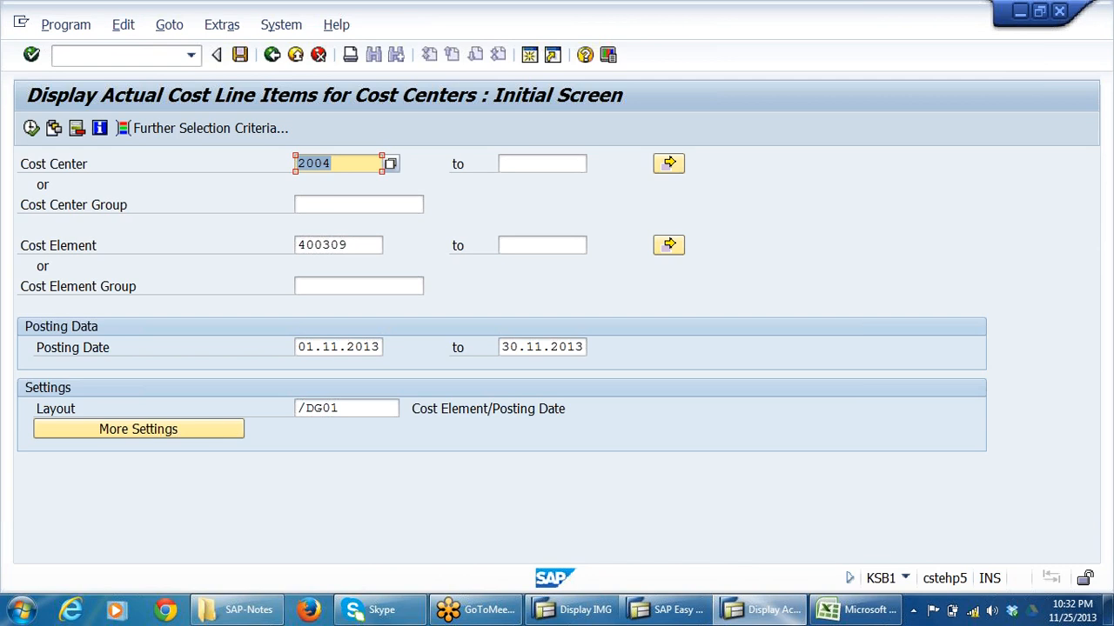
Clear the cost element filter and run the actual line item report for cost center 2004.
{"action": "left_click", "coordinate": [335, 164]}
{"action": "double_click", "coordinate": [323, 245]}
{"action": "key", "text": "Delete"}
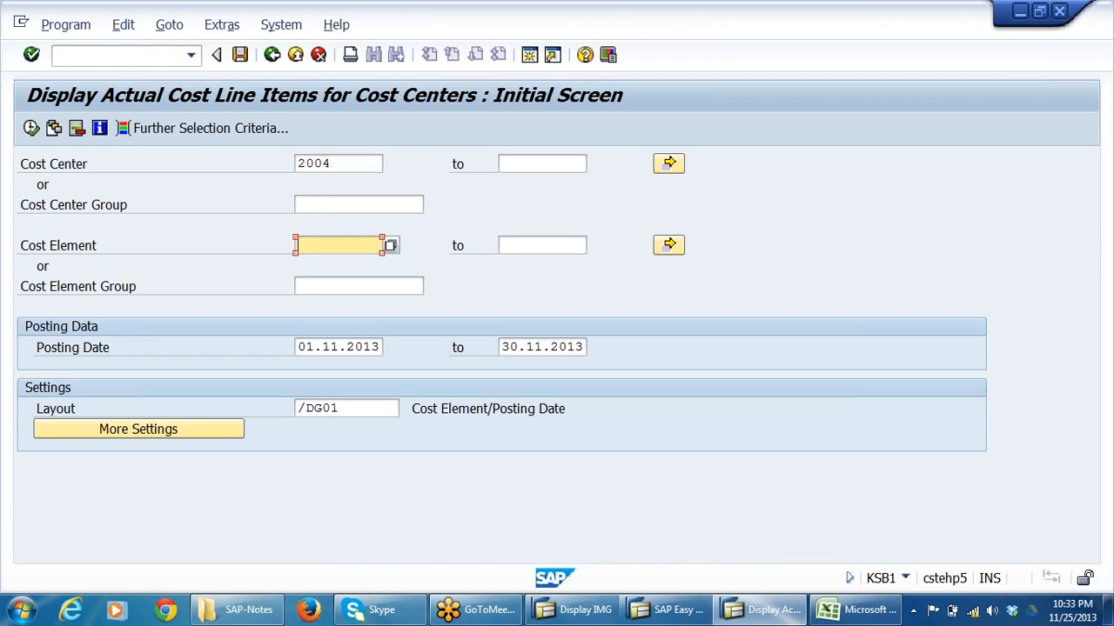
{"action": "key", "text": "F8"}
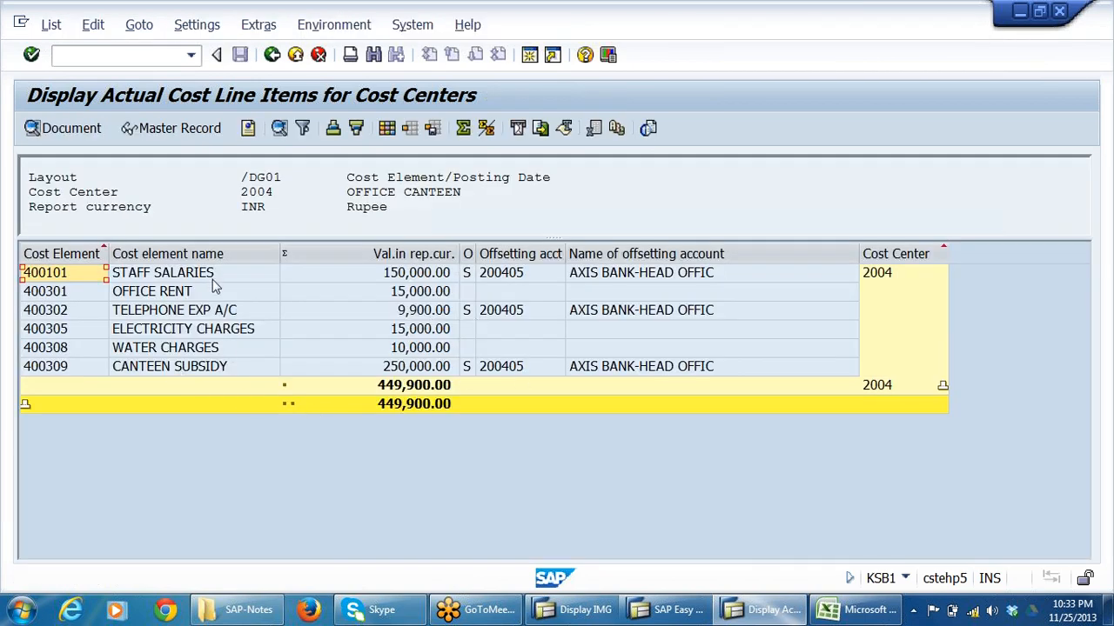
Examine the amounts per cost element on cost center 2004, comparing staff salaries and canteen subsidy with the rent, telephone, electricity and water lines.
{"action": "left_click", "coordinate": [392, 277]}
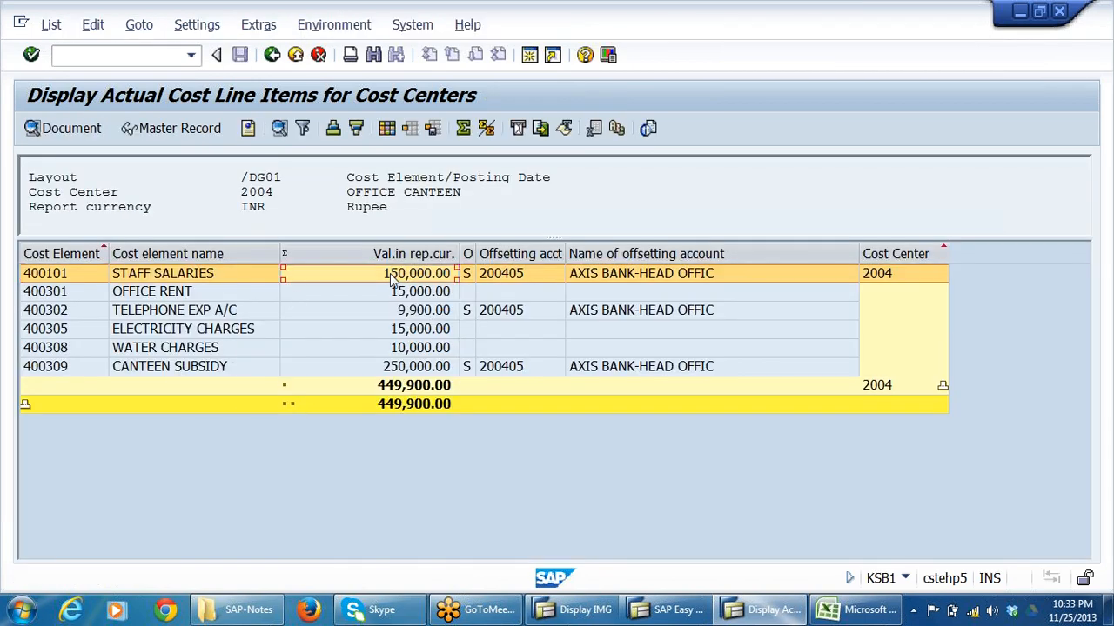
{"action": "left_click", "coordinate": [175, 294]}
{"action": "left_click", "coordinate": [177, 313]}
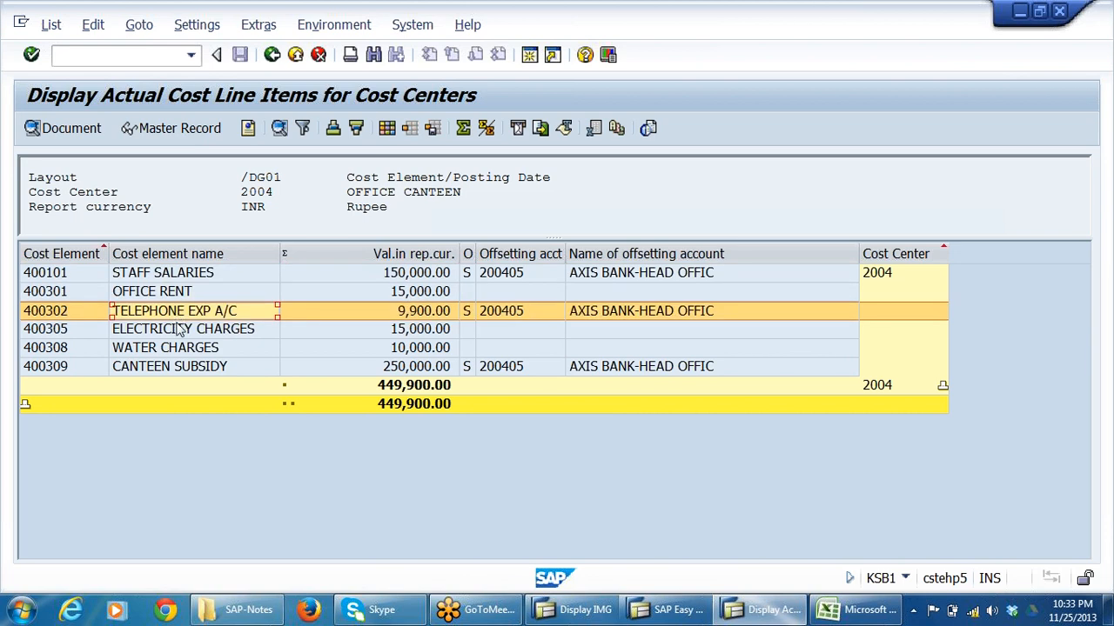
{"action": "left_click", "coordinate": [181, 333]}
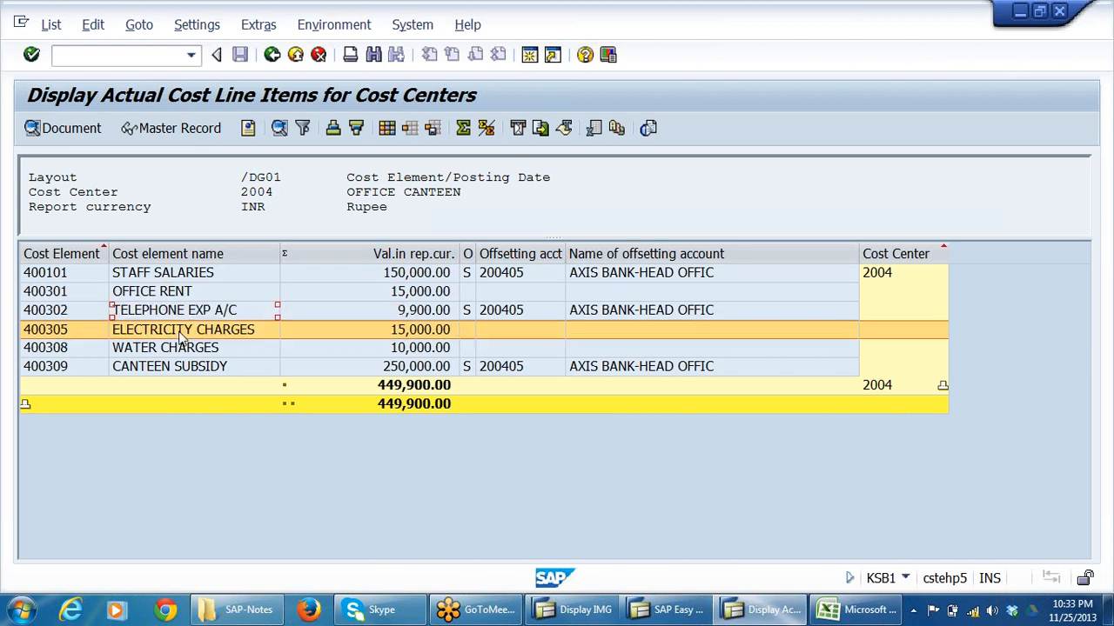
{"action": "left_click", "coordinate": [405, 336]}
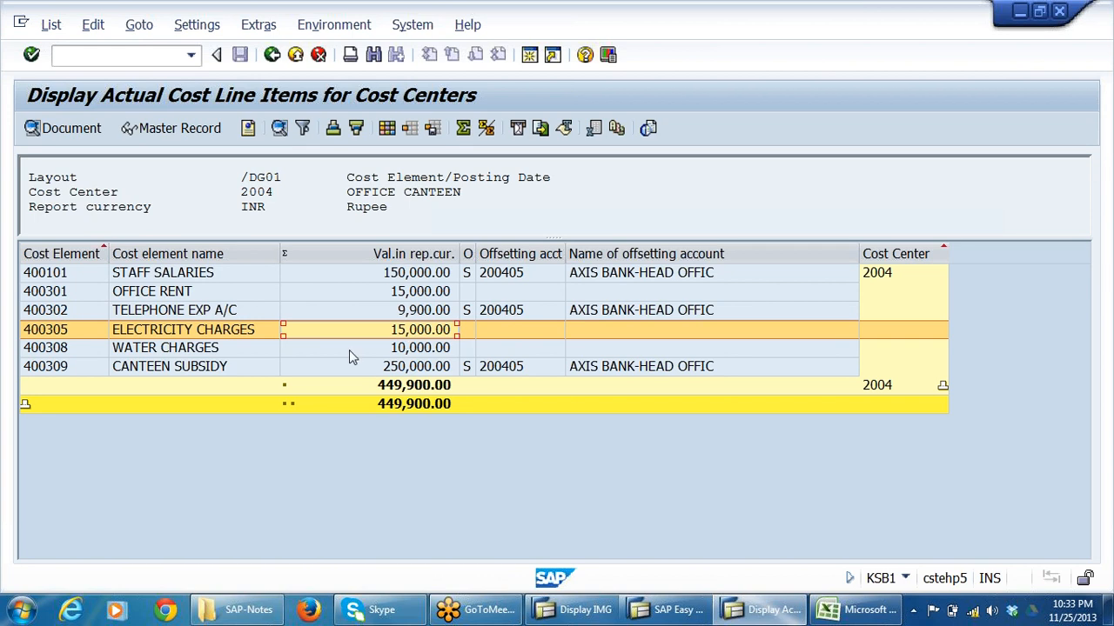
{"action": "left_click", "coordinate": [168, 349]}
{"action": "left_click", "coordinate": [422, 351]}
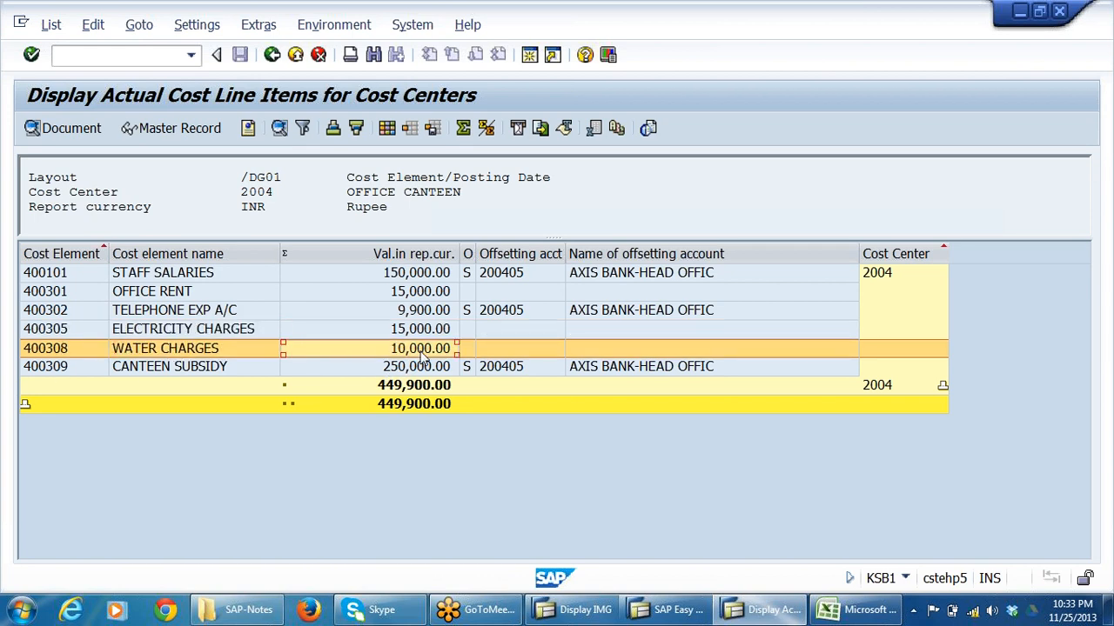
{"action": "left_click", "coordinate": [406, 370]}
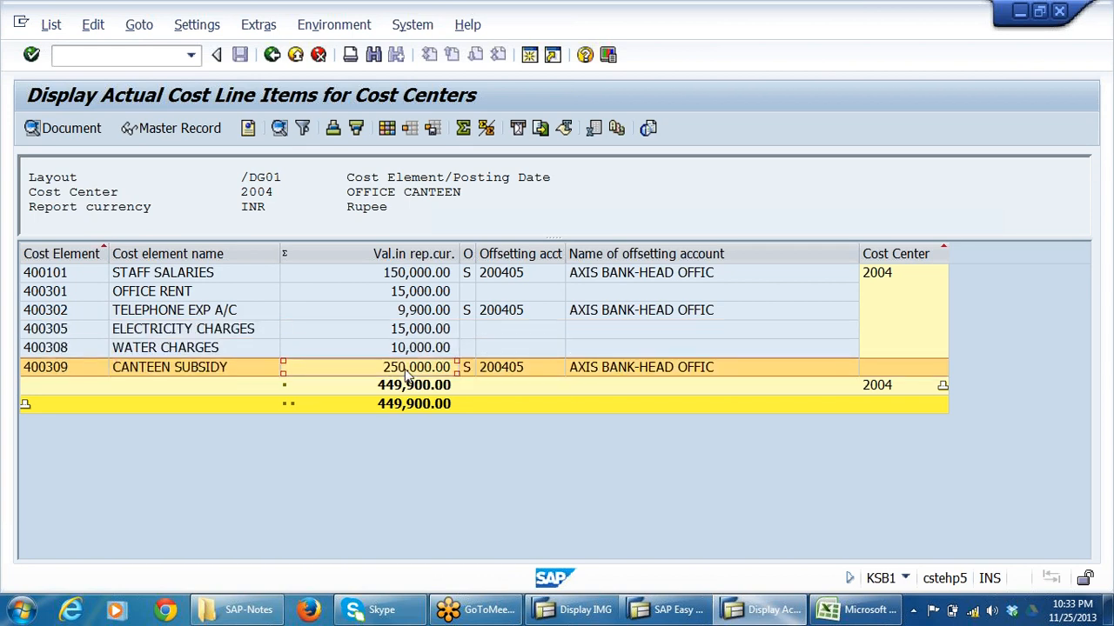
{"action": "left_click", "coordinate": [199, 275]}
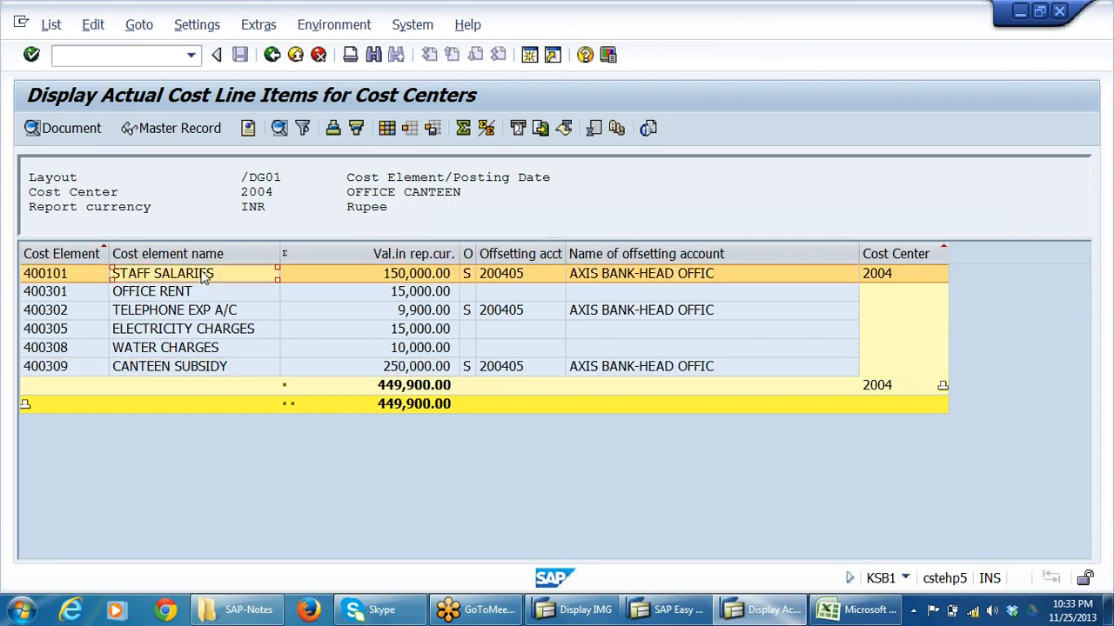
{"action": "left_click", "coordinate": [201, 369]}
{"action": "left_click", "coordinate": [421, 274]}
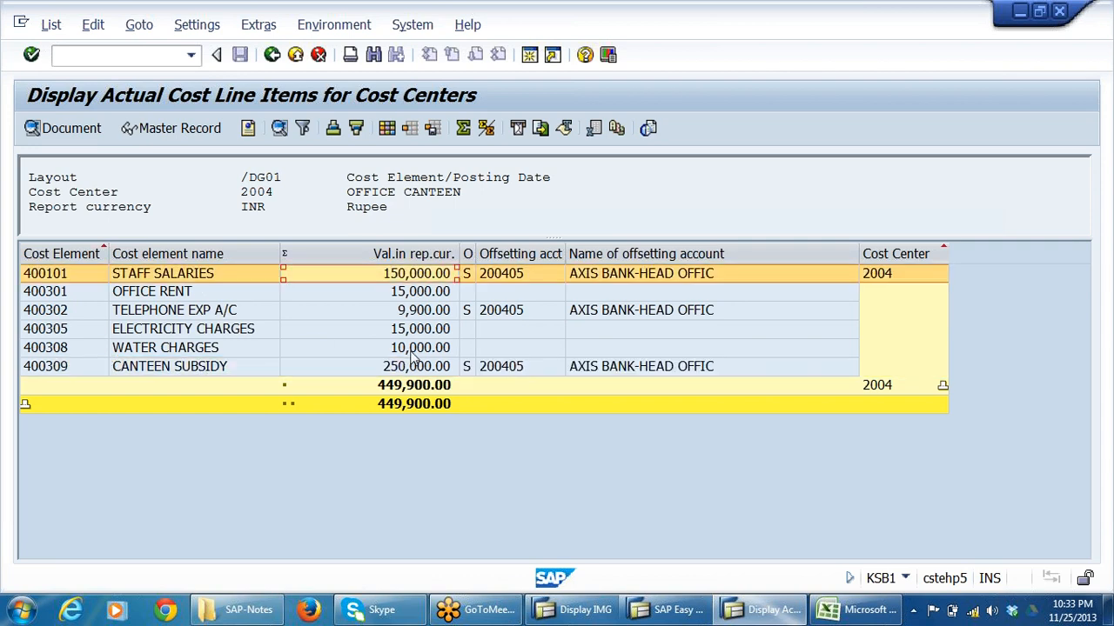
{"action": "left_click", "coordinate": [413, 368]}
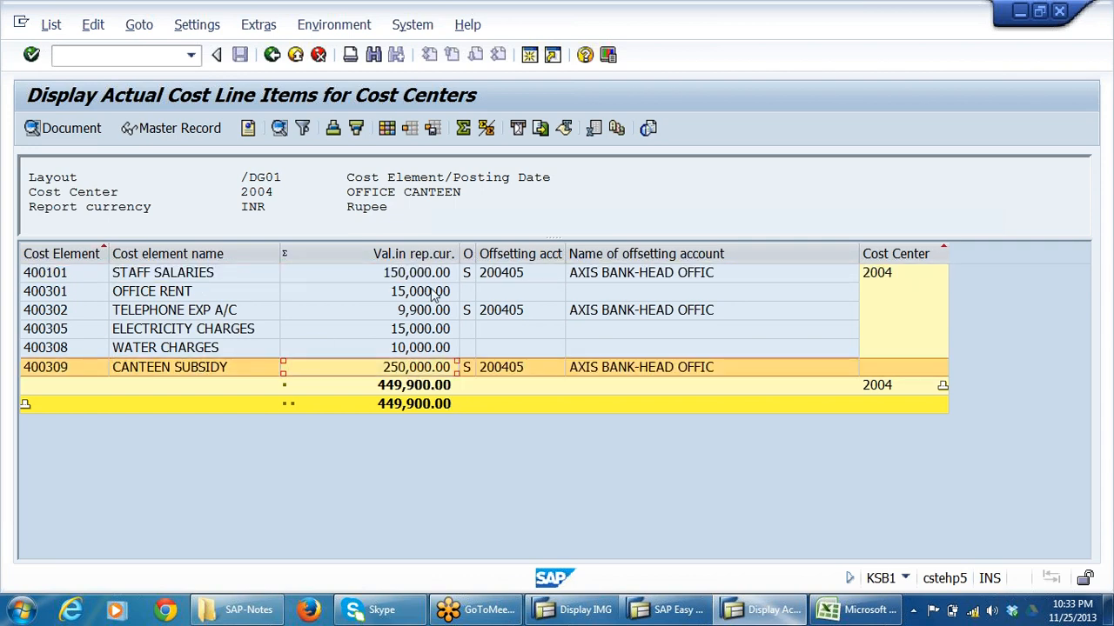
{"action": "left_click_drag", "start_coordinate": [431, 292], "coordinate": [428, 329]}
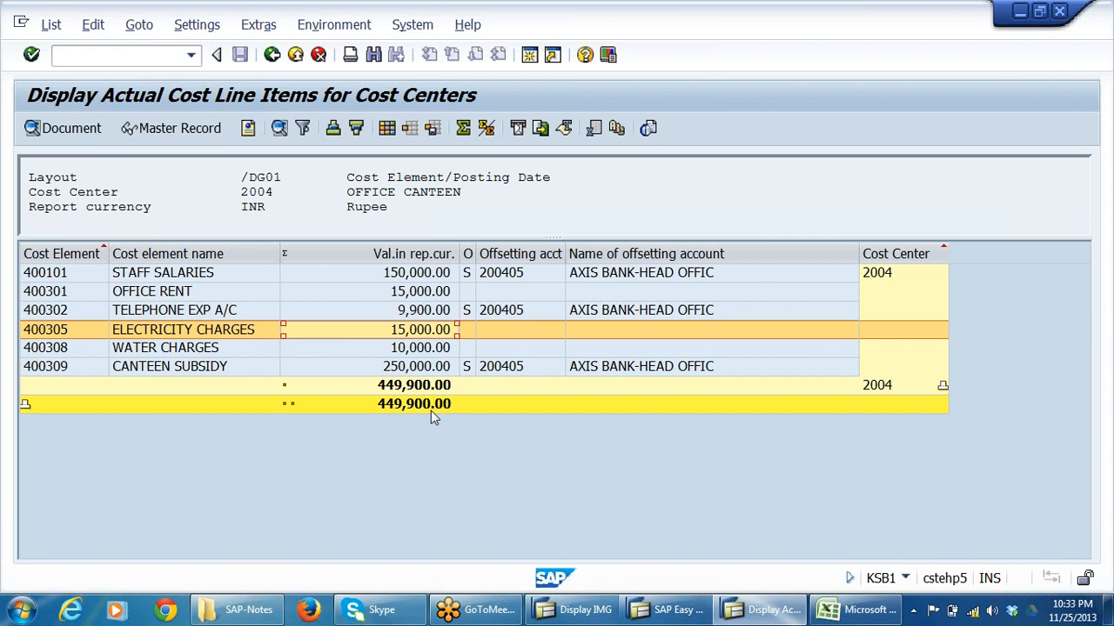
Exit the actual line item report and open transaction KANK to maintain the CO document number ranges.
{"action": "left_click", "coordinate": [272, 56]}
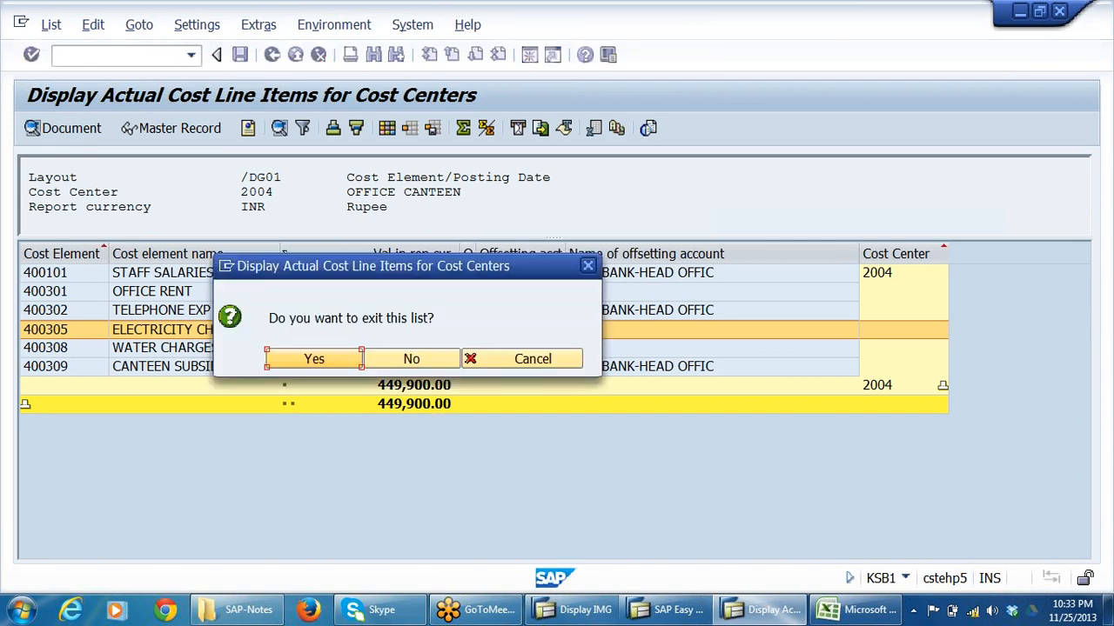
{"action": "left_click", "coordinate": [344, 361]}
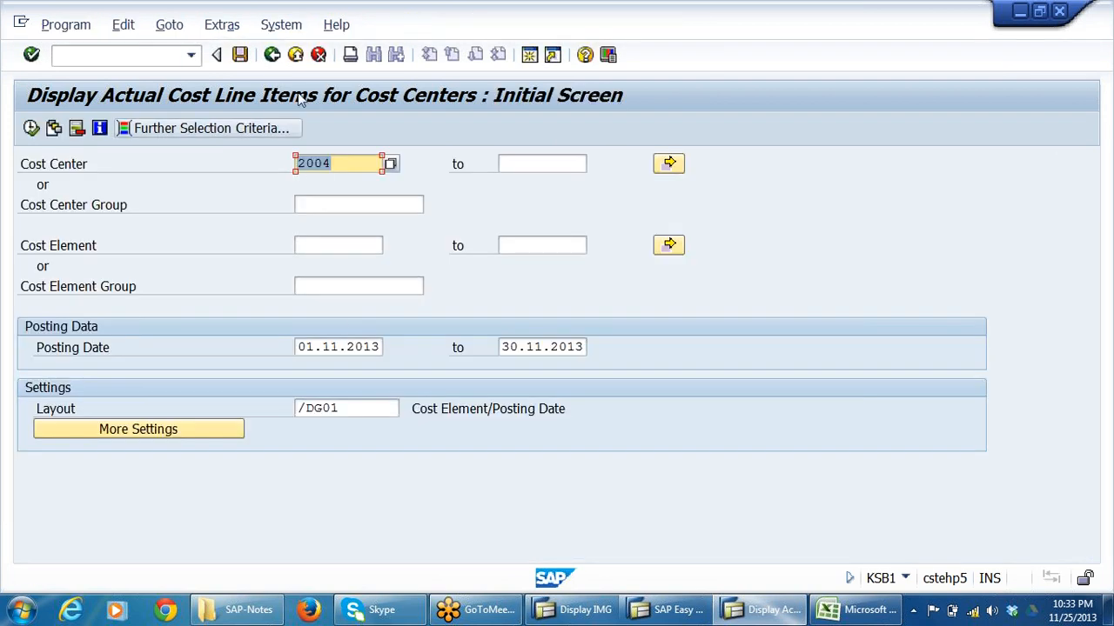
{"action": "left_click", "coordinate": [272, 55]}
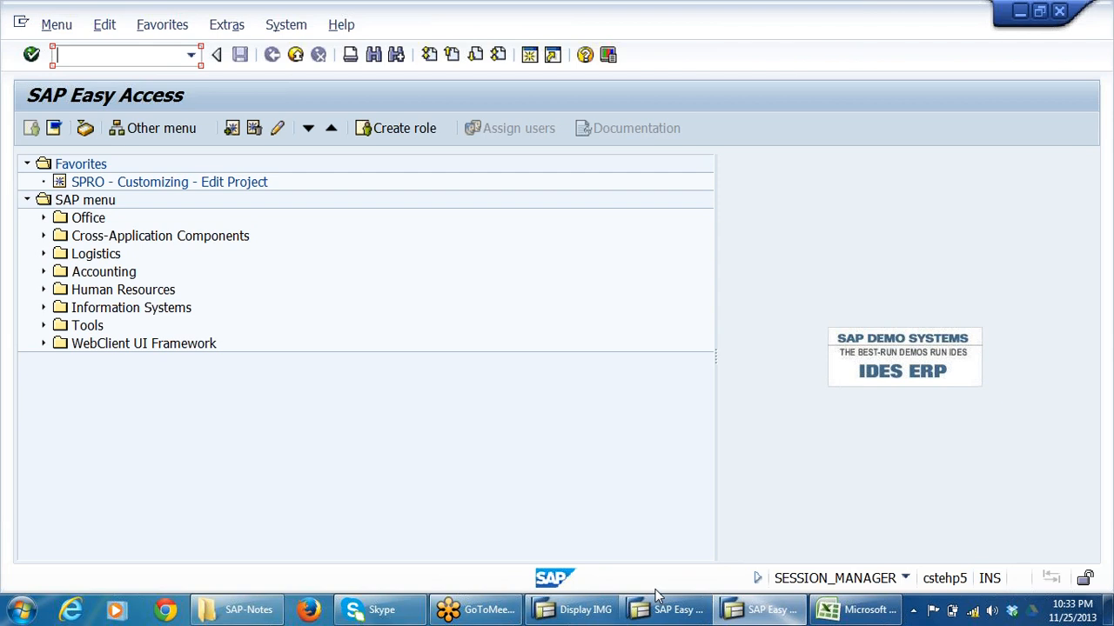
{"action": "left_click", "coordinate": [750, 613]}
{"action": "type", "text": "KANK"}
{"action": "key", "text": "Return"}
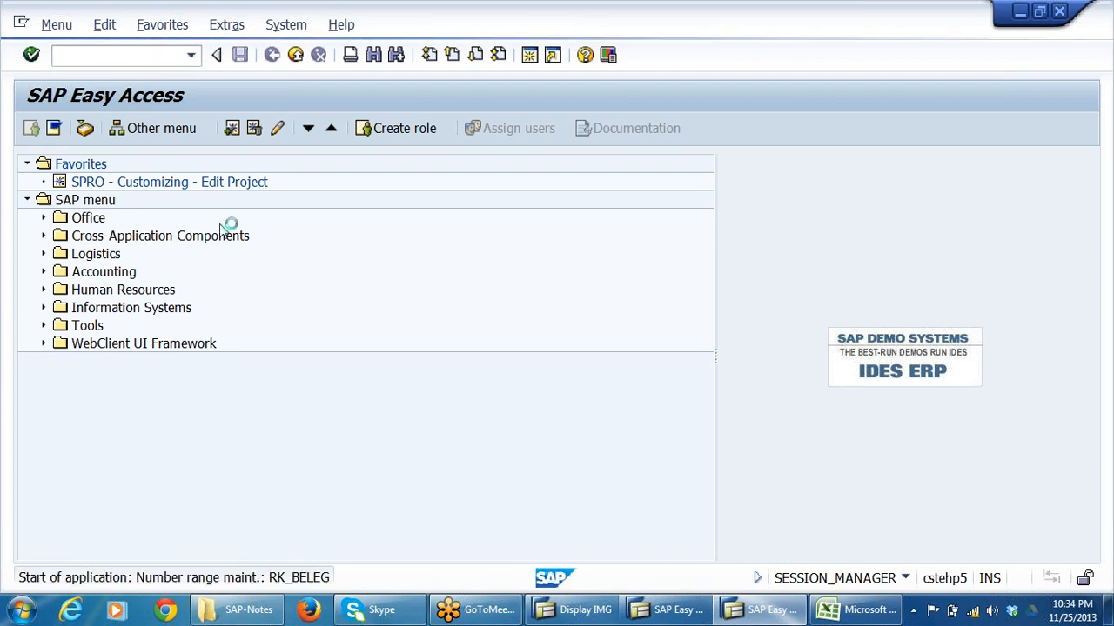
Choose CO area DRCA and open its number range groups for maintenance.
{"action": "left_click", "coordinate": [203, 163]}
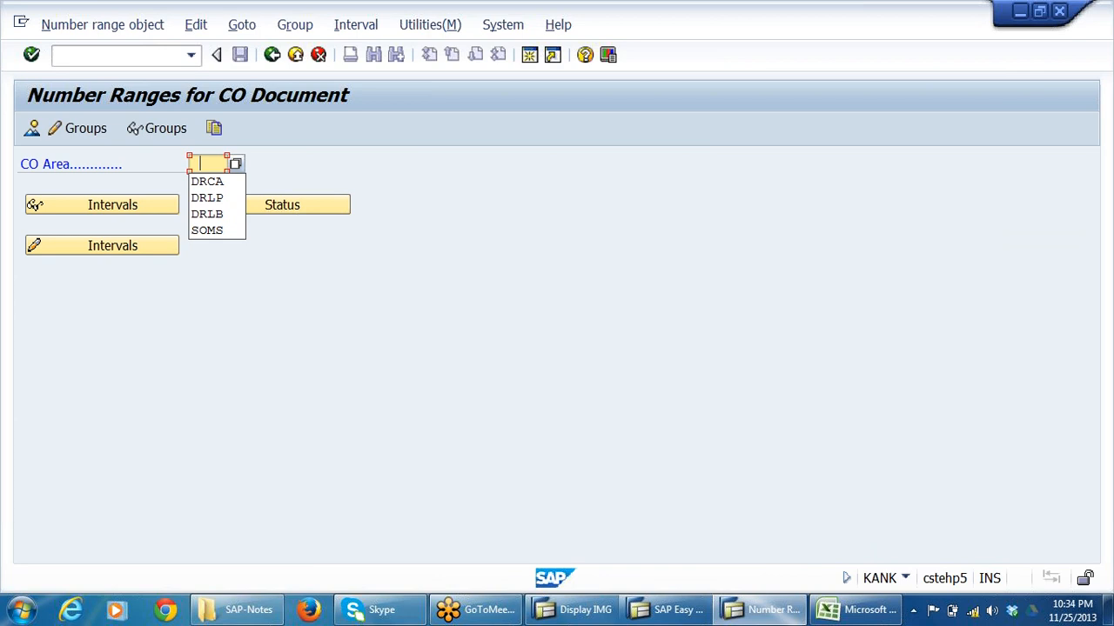
{"action": "left_click", "coordinate": [217, 182]}
{"action": "left_click", "coordinate": [311, 205]}
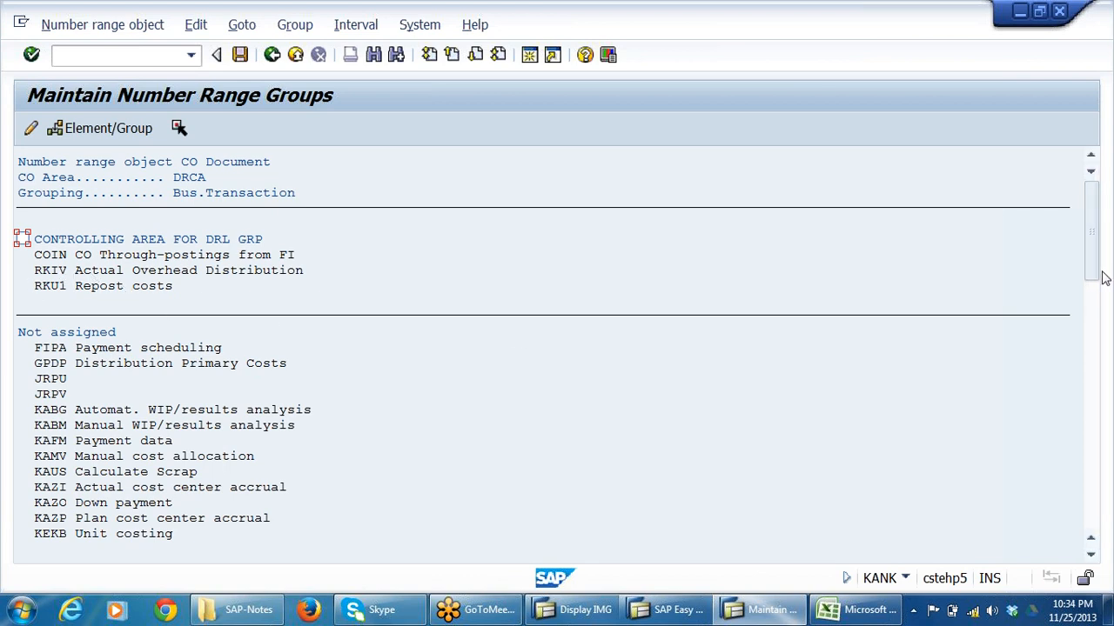
Assign the unassigned transaction RKIU Actual Overhead Assessment to the group CONTROLLING AREA FOR DRL GRP.
{"action": "left_click_drag", "start_coordinate": [1095, 271], "coordinate": [1099, 446]}
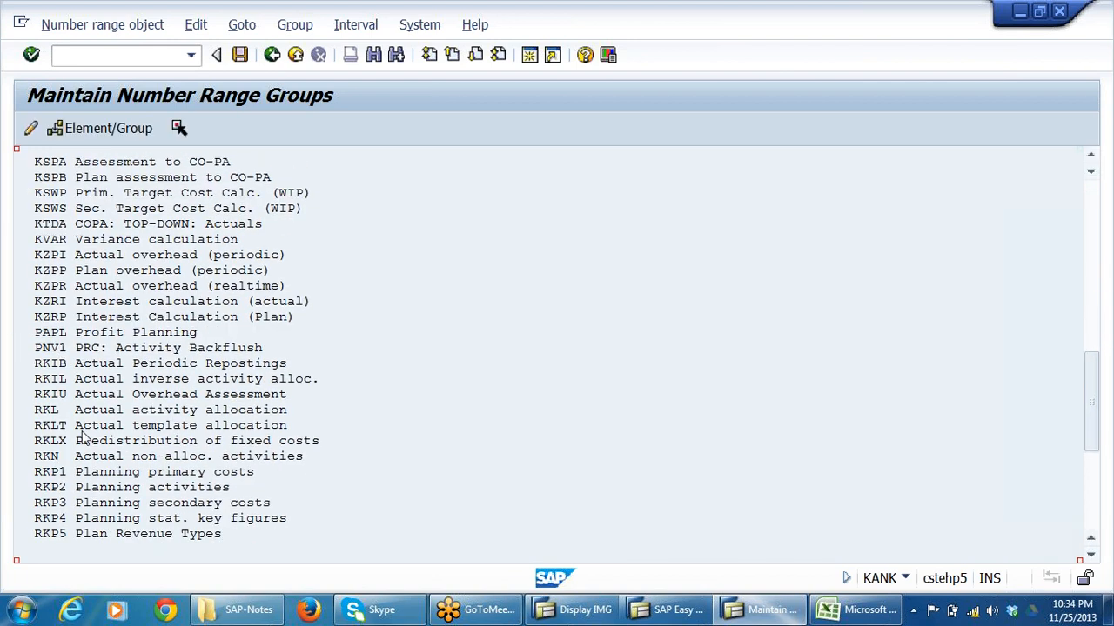
{"action": "left_click", "coordinate": [242, 394]}
{"action": "left_click", "coordinate": [50, 394]}
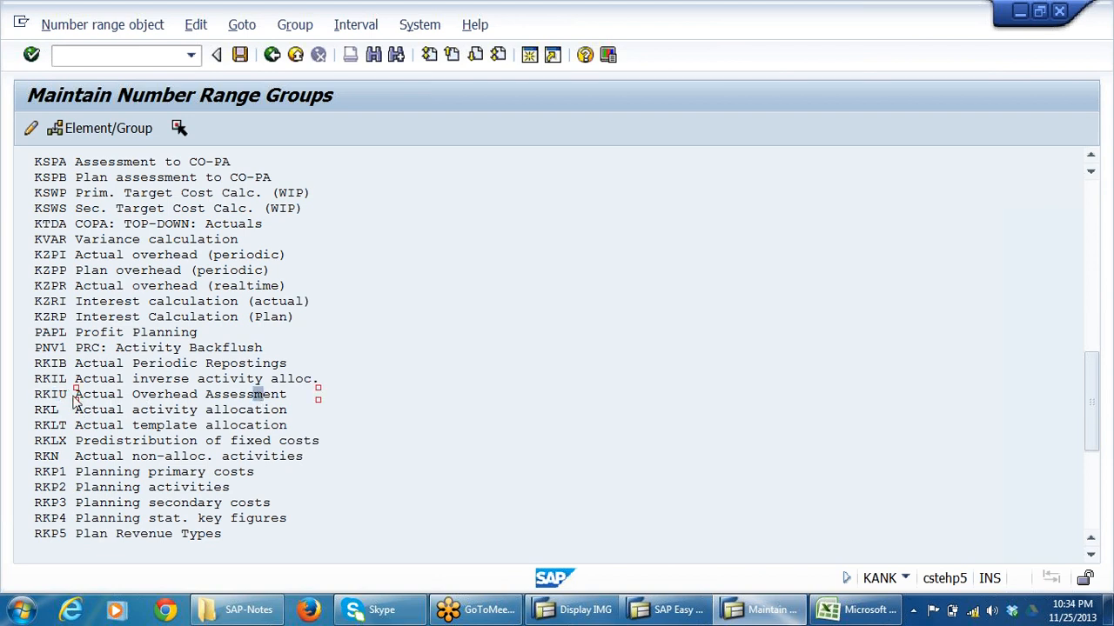
{"action": "left_click", "coordinate": [63, 395]}
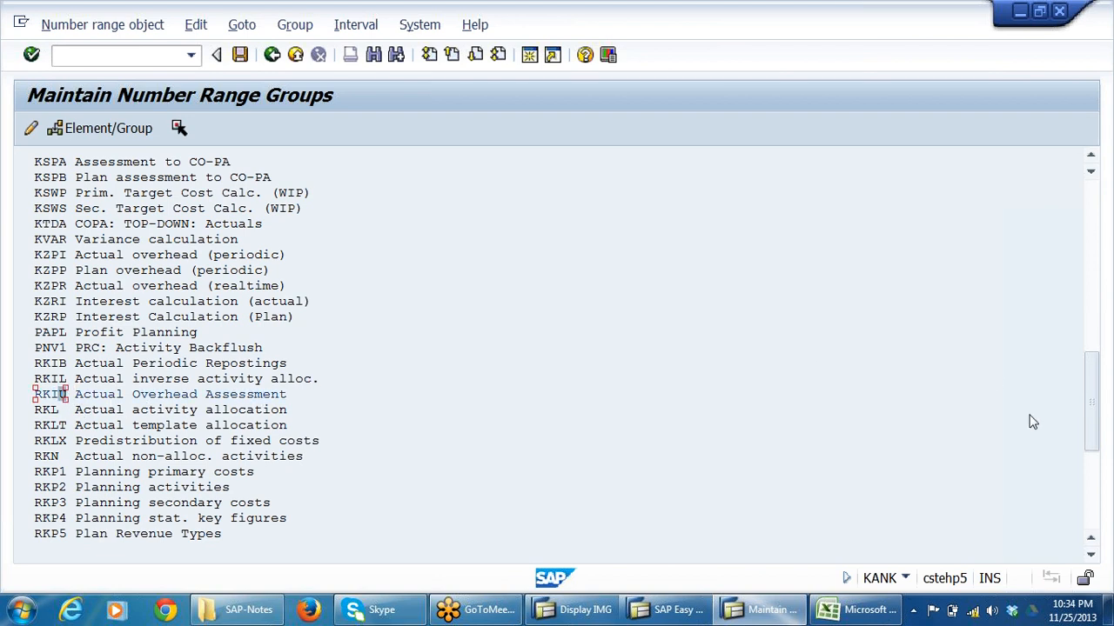
{"action": "left_click_drag", "start_coordinate": [1087, 263], "coordinate": [1039, 621]}
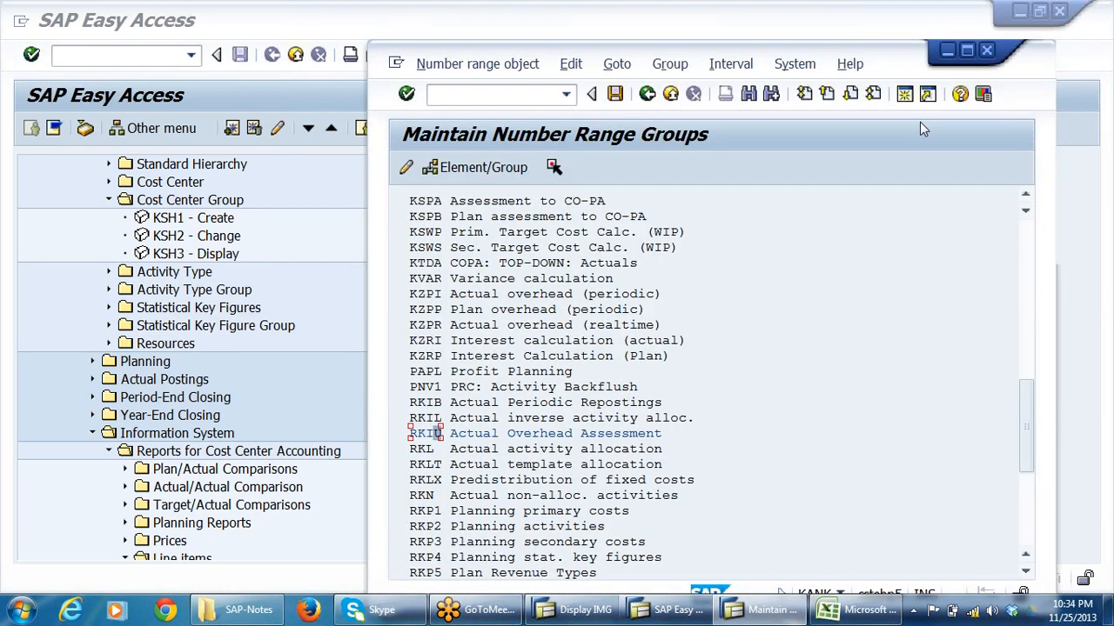
{"action": "left_click", "coordinate": [969, 48]}
{"action": "left_click_drag", "start_coordinate": [1090, 387], "coordinate": [1064, 201]}
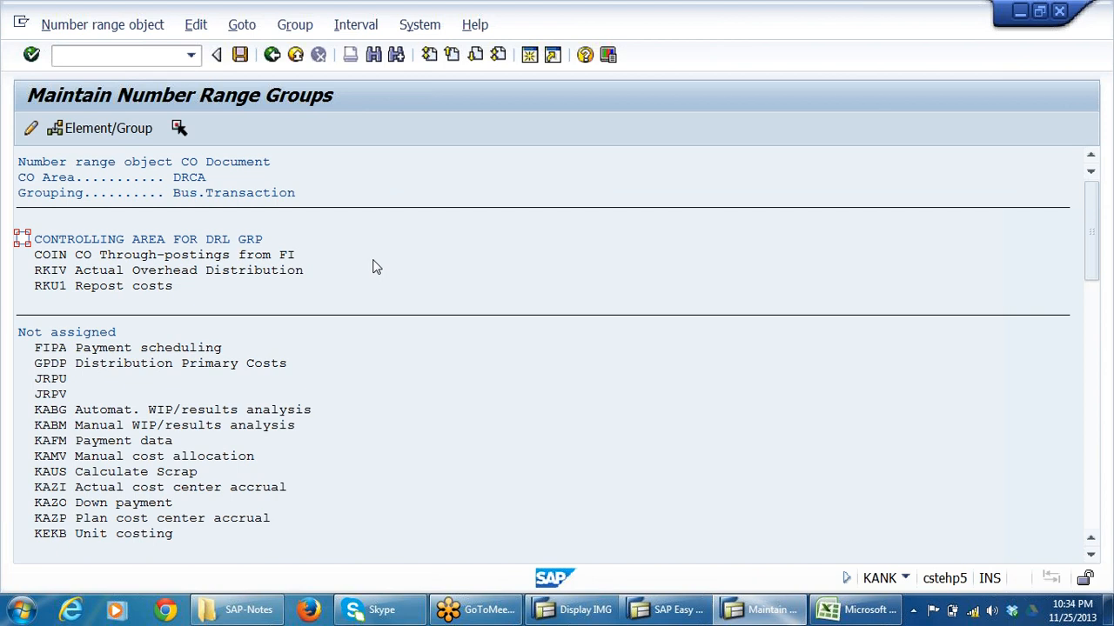
{"action": "left_click", "coordinate": [22, 240]}
{"action": "left_click", "coordinate": [98, 133]}
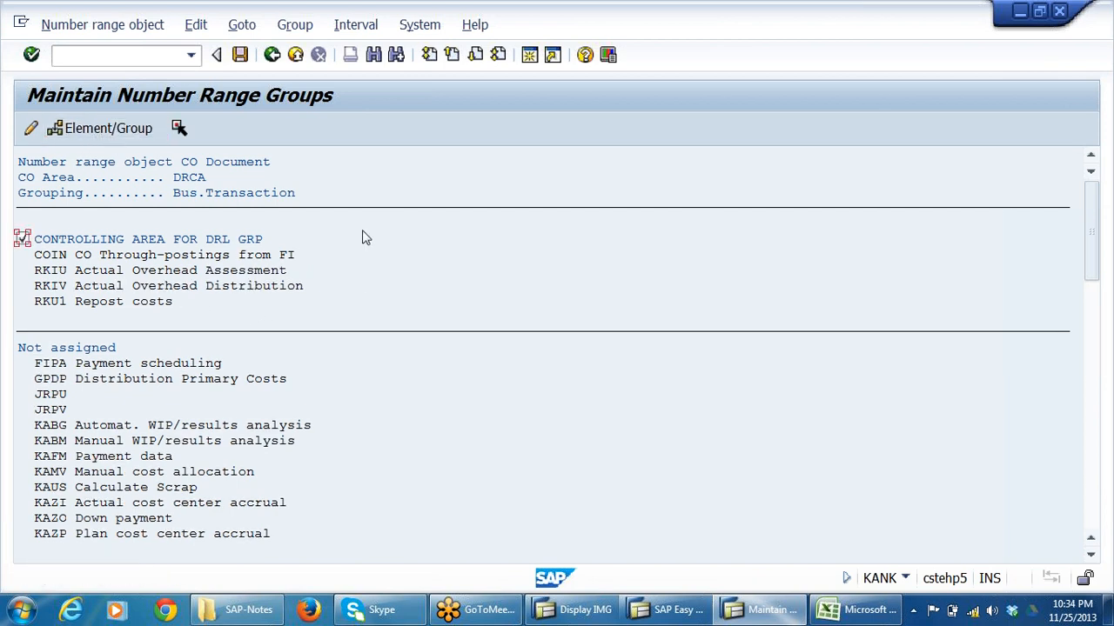
Save the number range group assignment, accept the transport notice and leave the number range maintenance.
{"action": "left_click", "coordinate": [240, 54]}
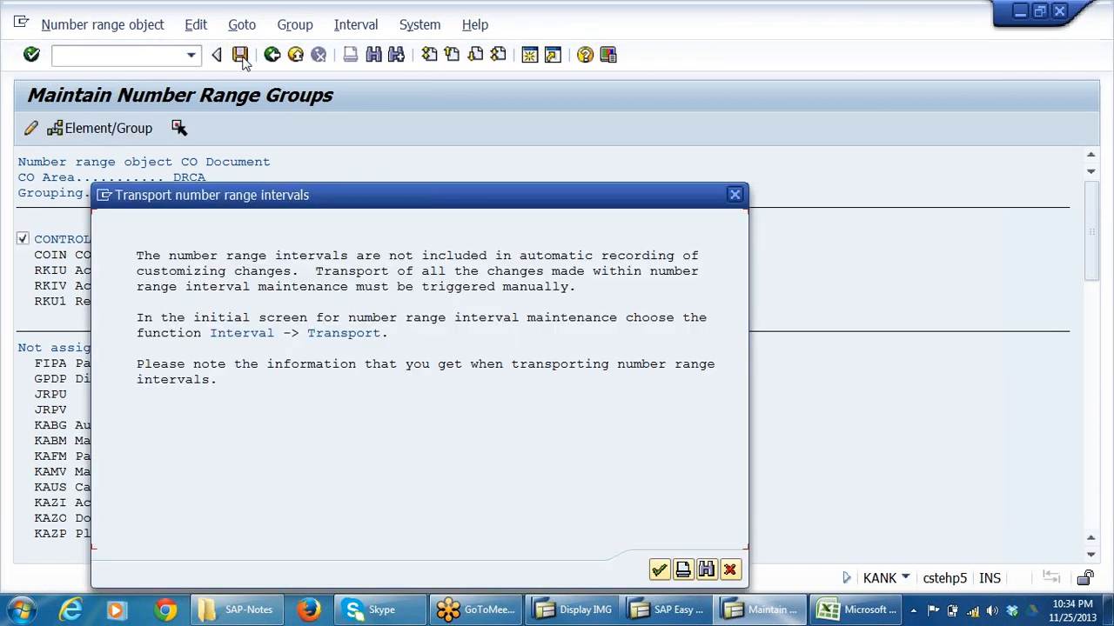
{"action": "left_click", "coordinate": [658, 570]}
{"action": "left_click", "coordinate": [272, 55]}
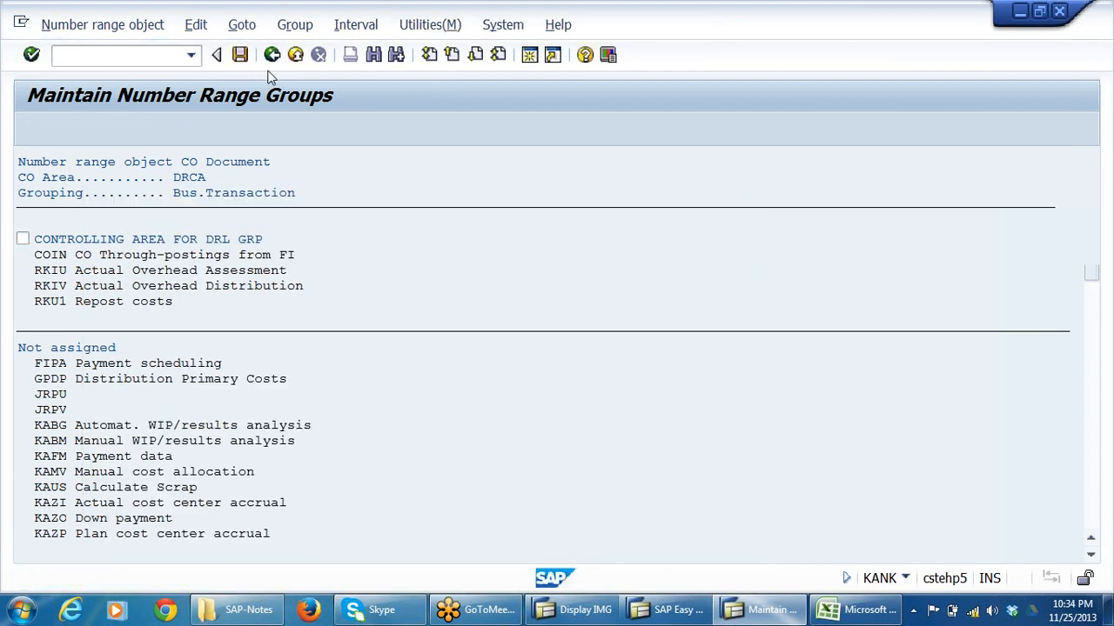
In the other session, run KSB1 for cost center 2004, check the total of its actual line items and exit the report.
{"action": "left_click", "coordinate": [689, 611]}
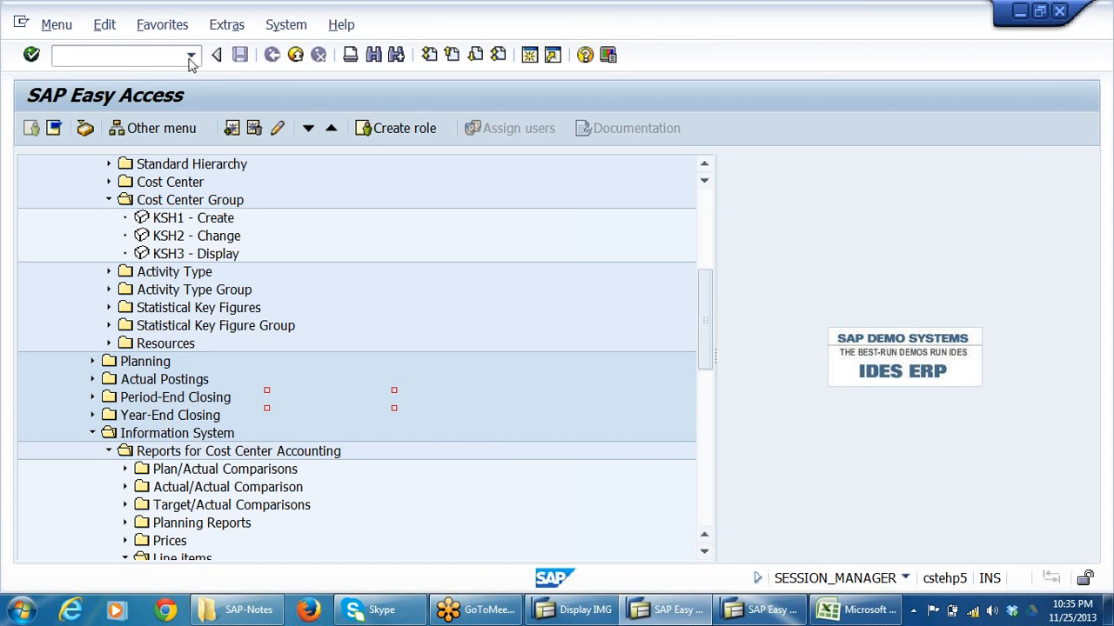
{"action": "left_click", "coordinate": [758, 613]}
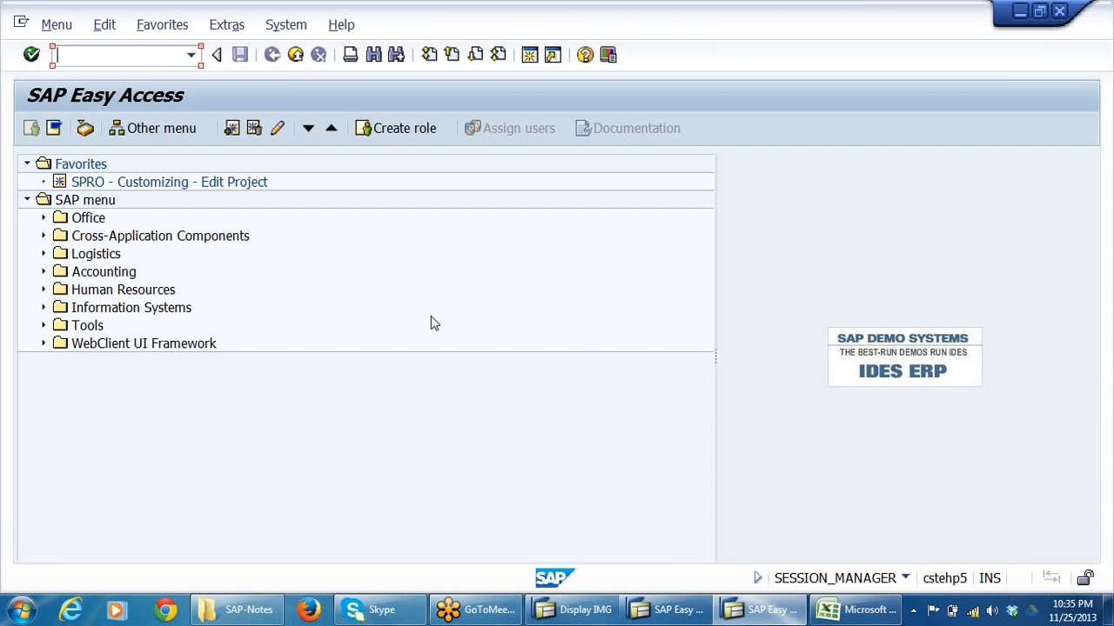
{"action": "key", "text": "alt+Tab"}
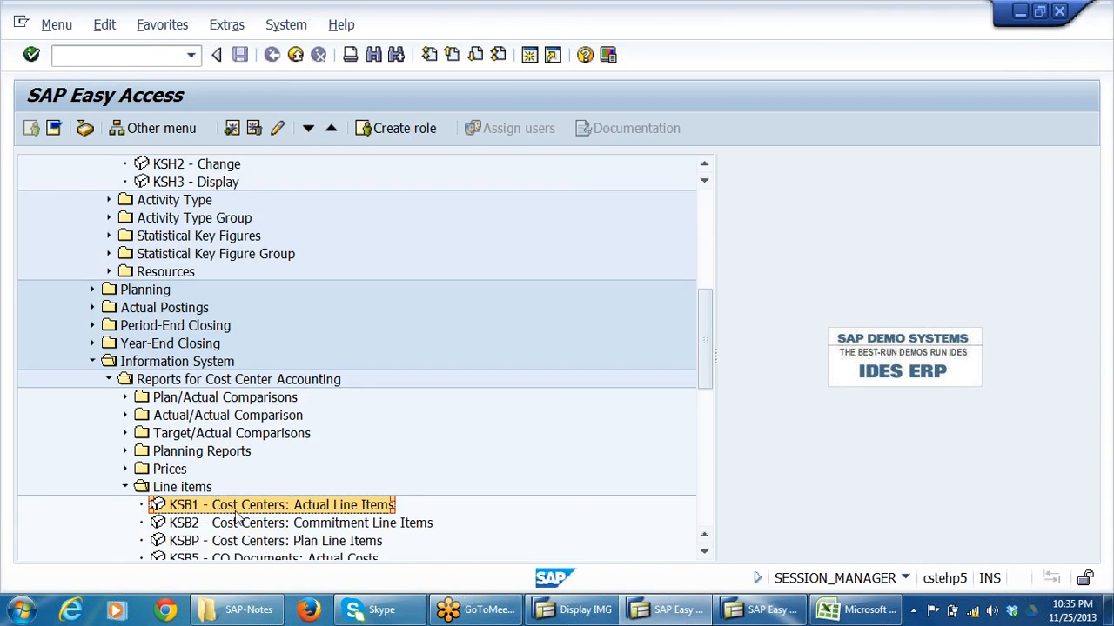
{"action": "double_click", "coordinate": [249, 509]}
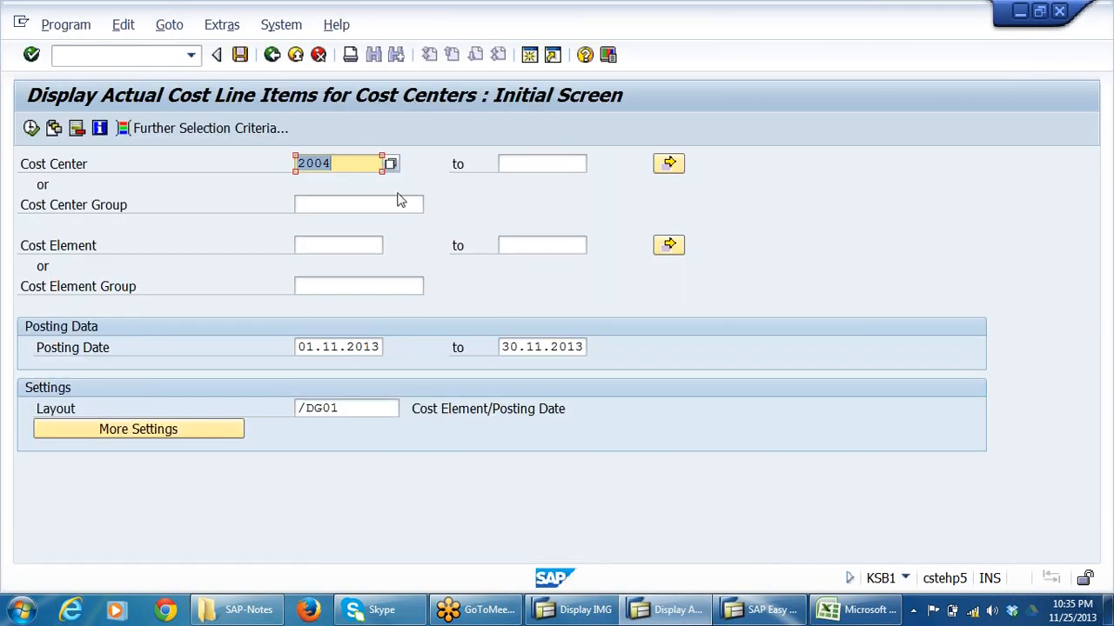
{"action": "left_click", "coordinate": [33, 129]}
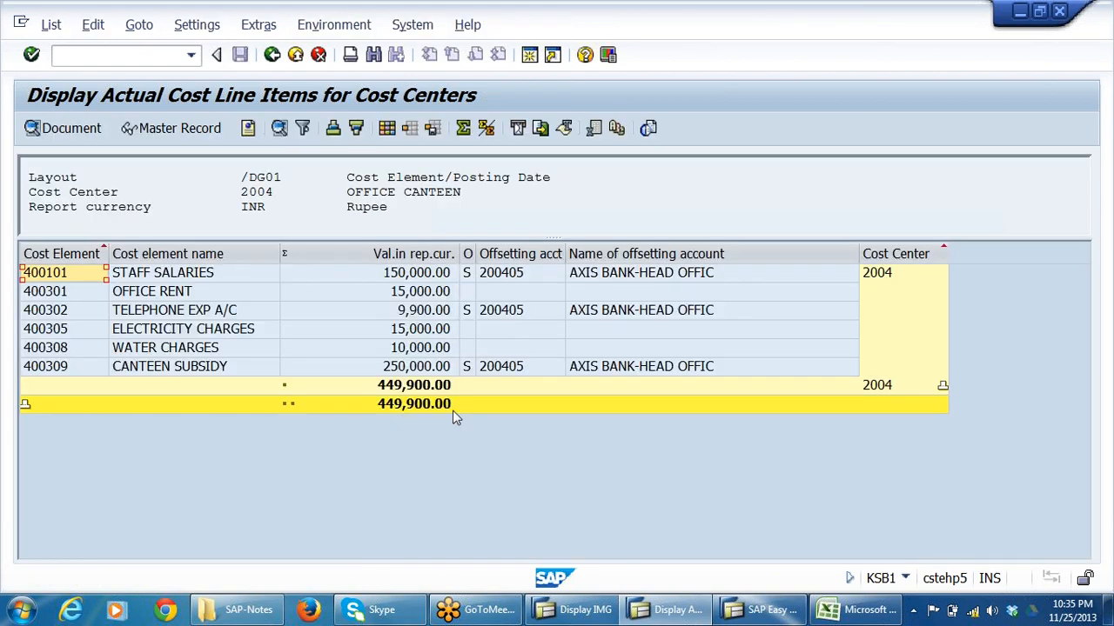
{"action": "left_click", "coordinate": [272, 55]}
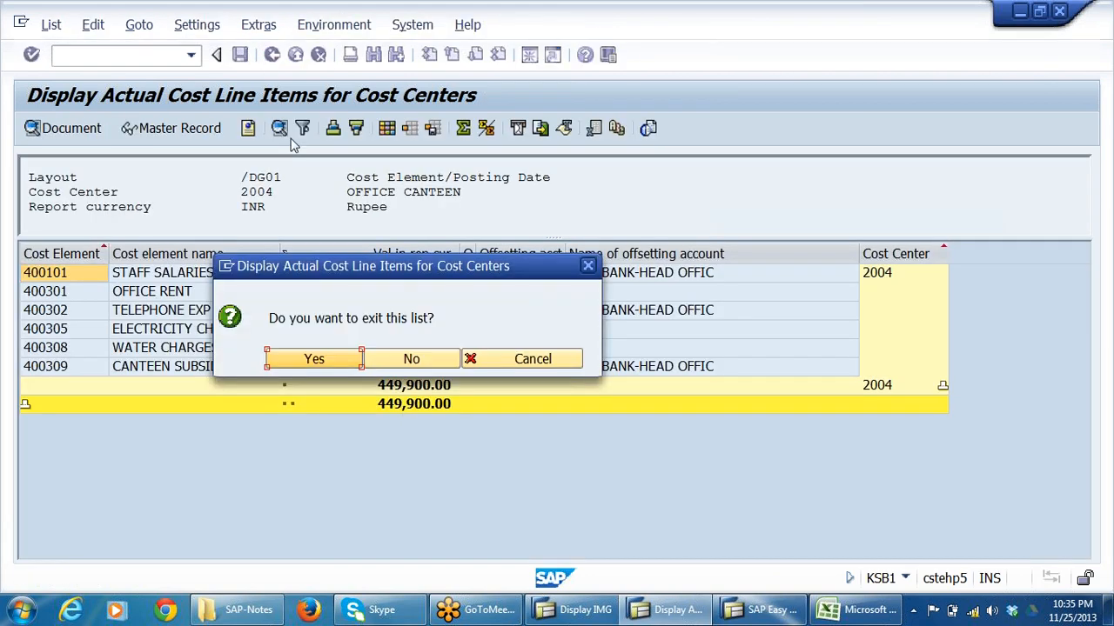
{"action": "left_click", "coordinate": [352, 359]}
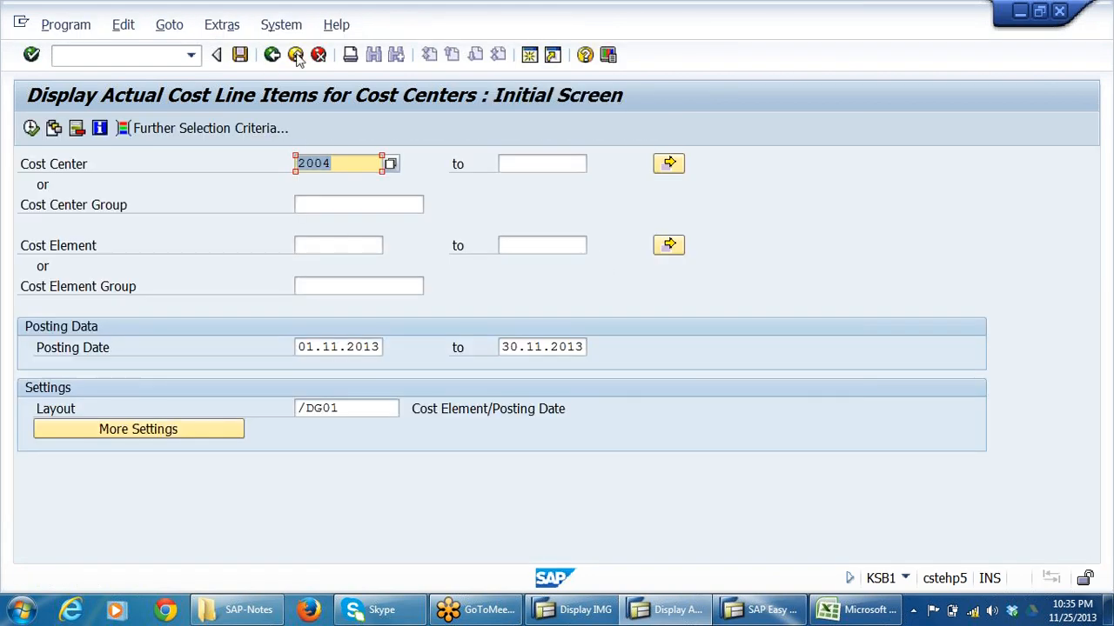
{"action": "left_click", "coordinate": [295, 55]}
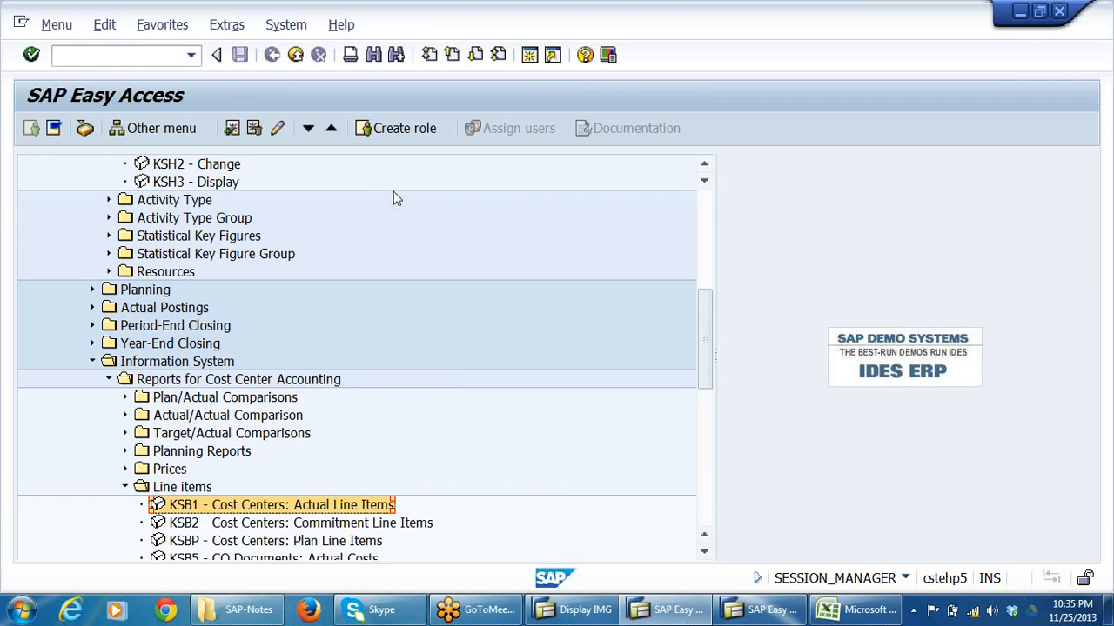
Collapse the Cost Center Group, Master Data and Line items folders under Cost Center Accounting.
{"action": "scroll", "coordinate": [373, 441], "scroll_direction": "up", "scroll_amount": 4}
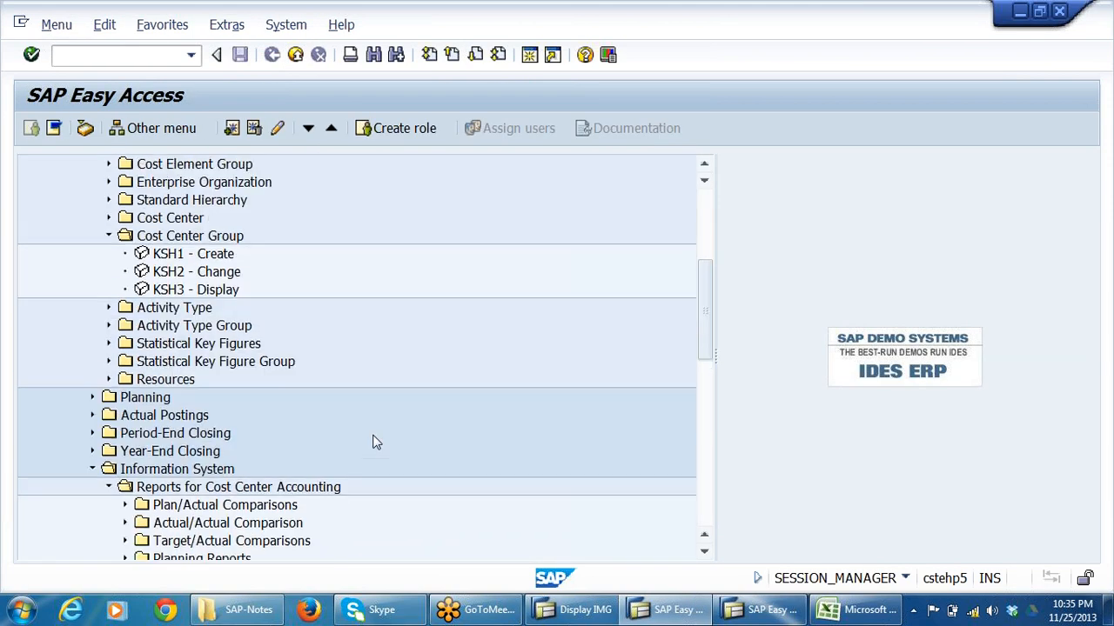
{"action": "left_click", "coordinate": [109, 307]}
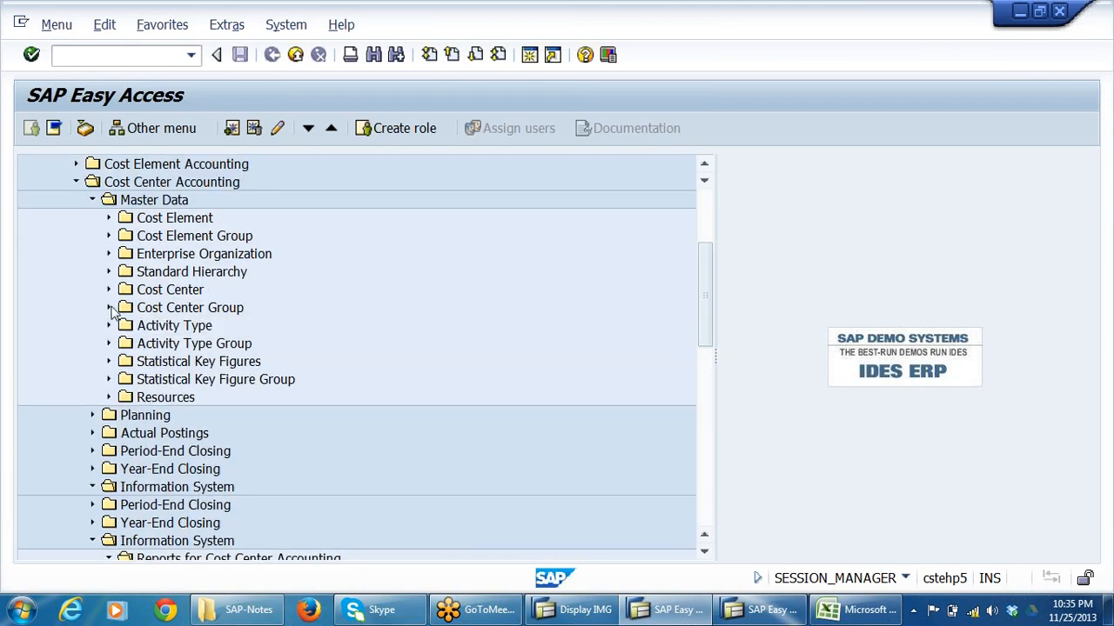
{"action": "left_click", "coordinate": [93, 200]}
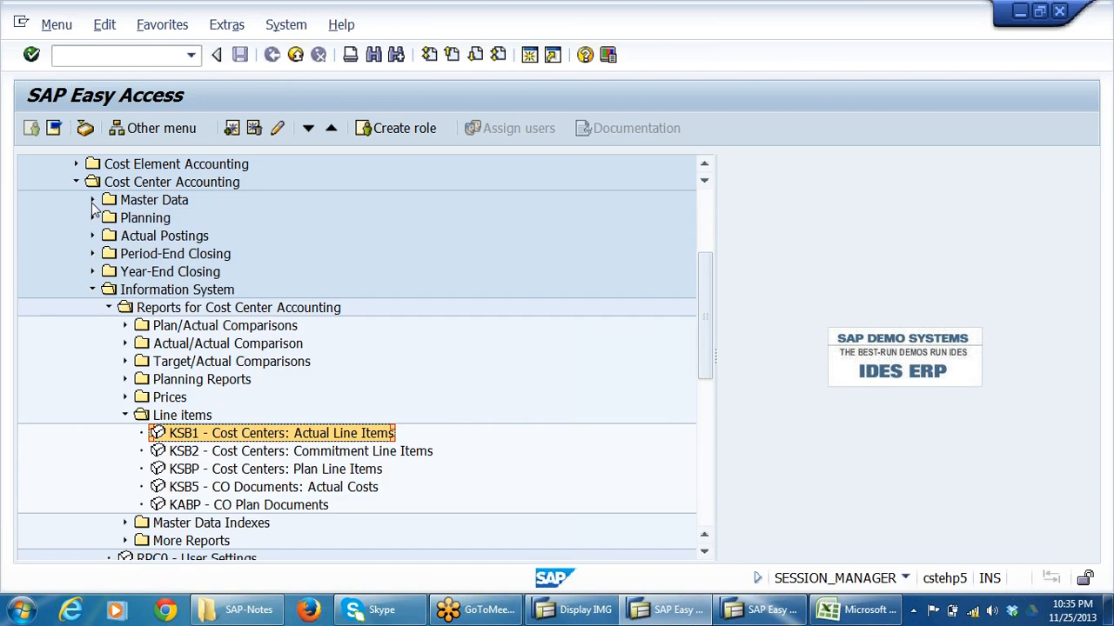
{"action": "left_click", "coordinate": [124, 415]}
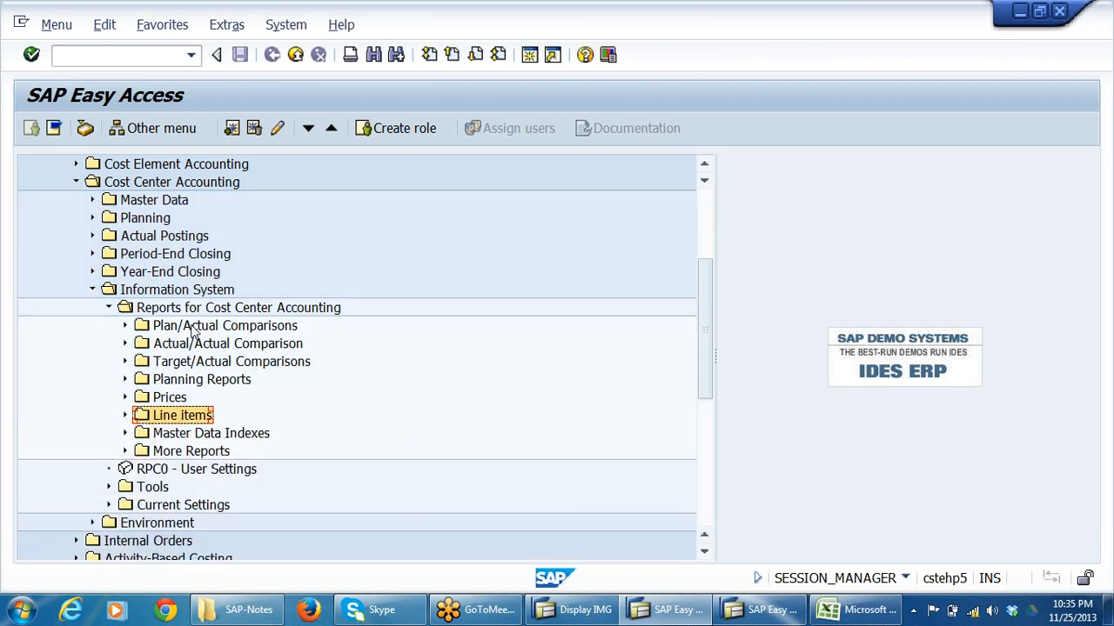
{"action": "left_click", "coordinate": [162, 240]}
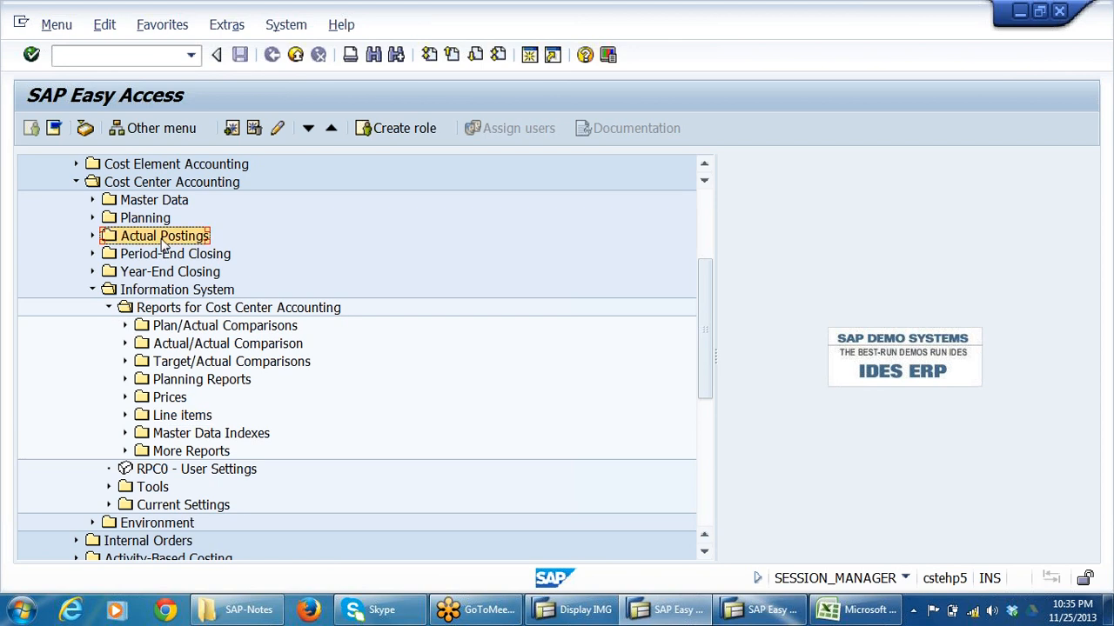
{"action": "double_click", "coordinate": [162, 242]}
{"action": "key", "text": "Down"}
{"action": "key", "text": "Down"}
{"action": "key", "text": "Down"}
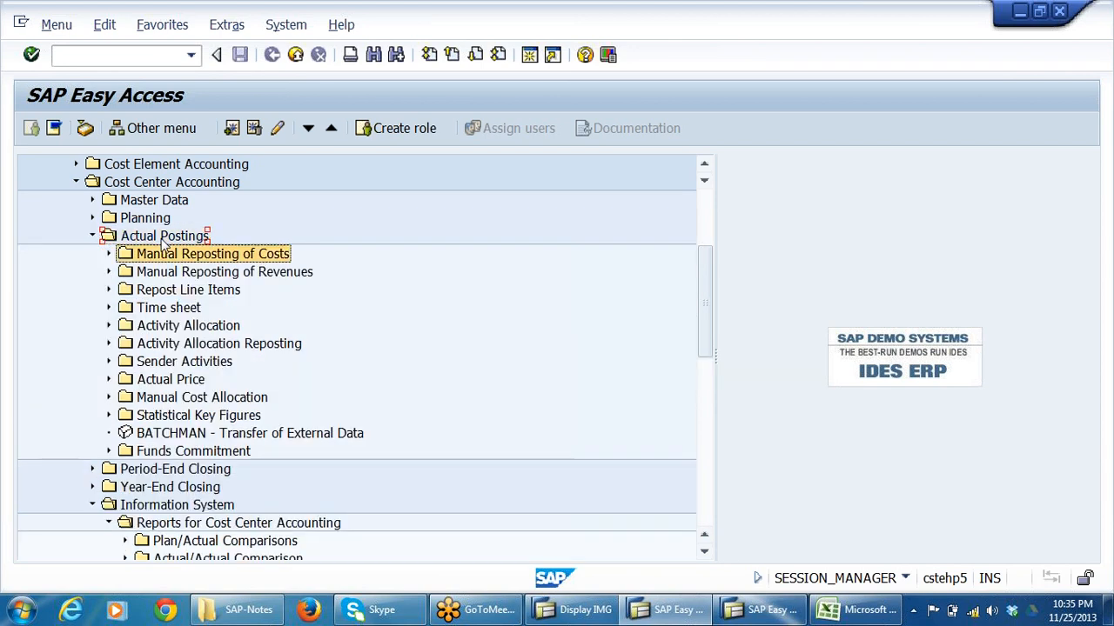
{"action": "key", "text": "Up"}
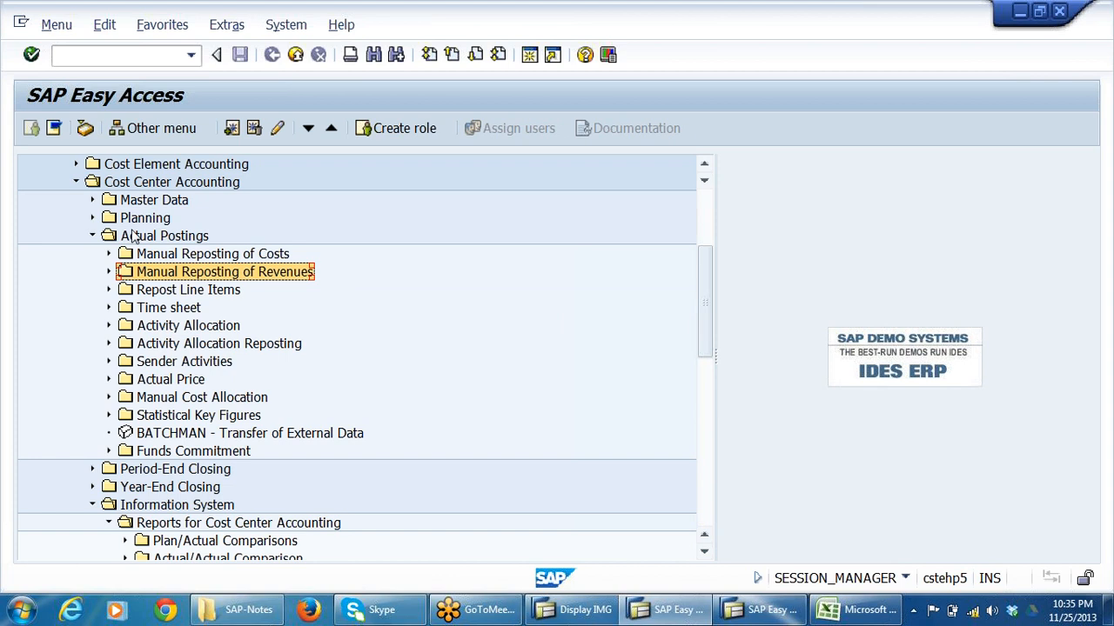
{"action": "left_click", "coordinate": [92, 236]}
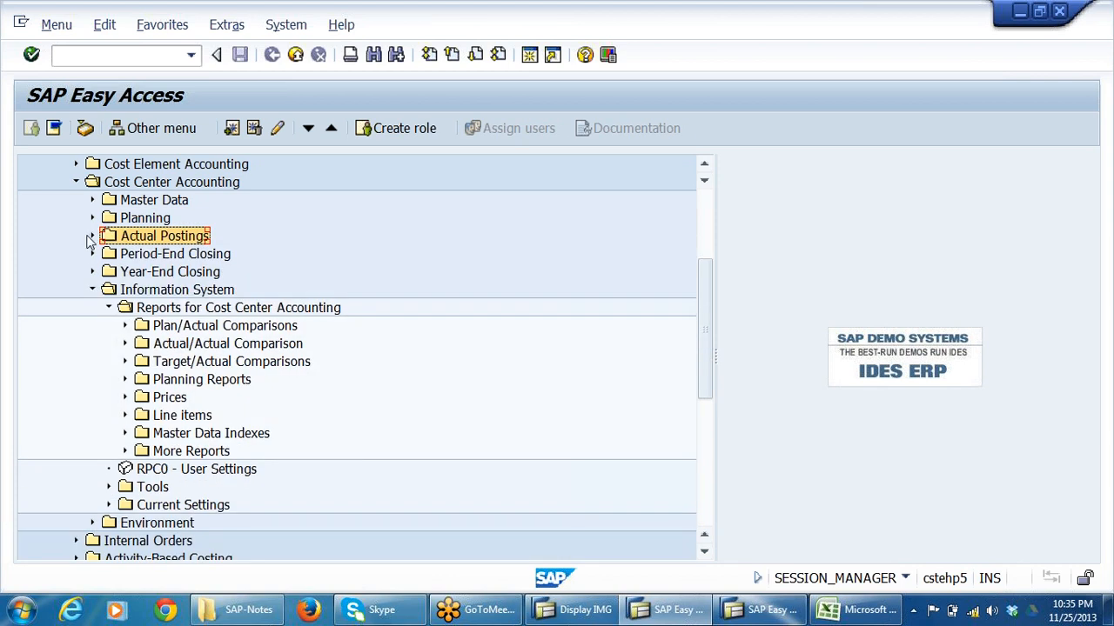
Expand Period-End Closing and its Single Functions folder under Cost Center Accounting.
{"action": "left_click", "coordinate": [191, 259]}
{"action": "key", "text": "Right"}
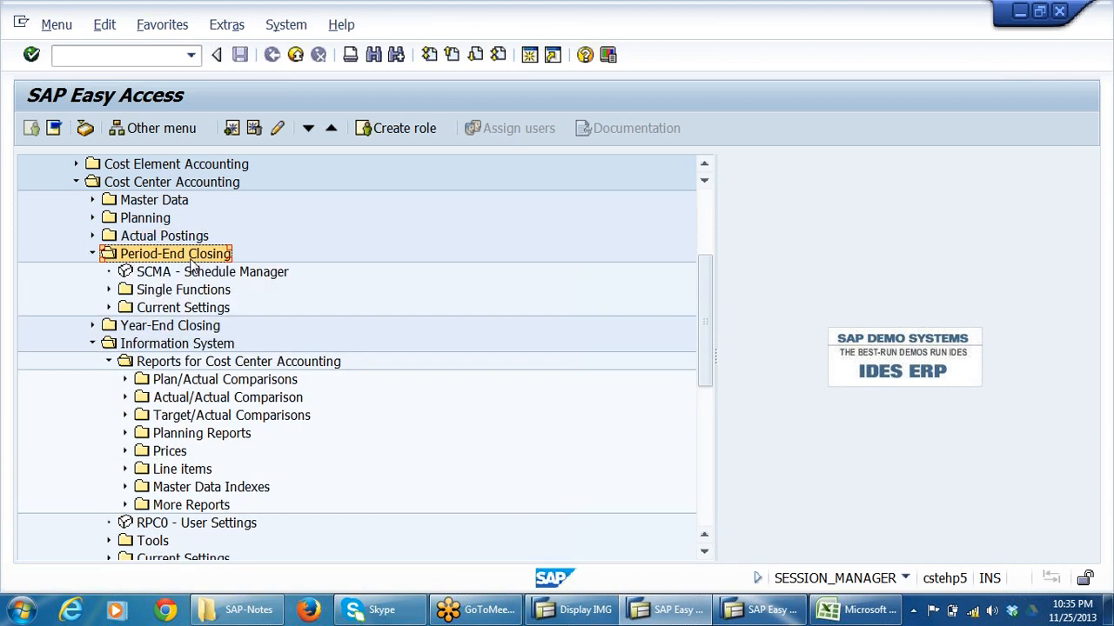
{"action": "key", "text": "Down"}
{"action": "key", "text": "Down"}
{"action": "key", "text": "Right"}
Expand the Allocations folder within Single Functions and select KSU5 - Assessment.
{"action": "key", "text": "Down"}
{"action": "key", "text": "Down"}
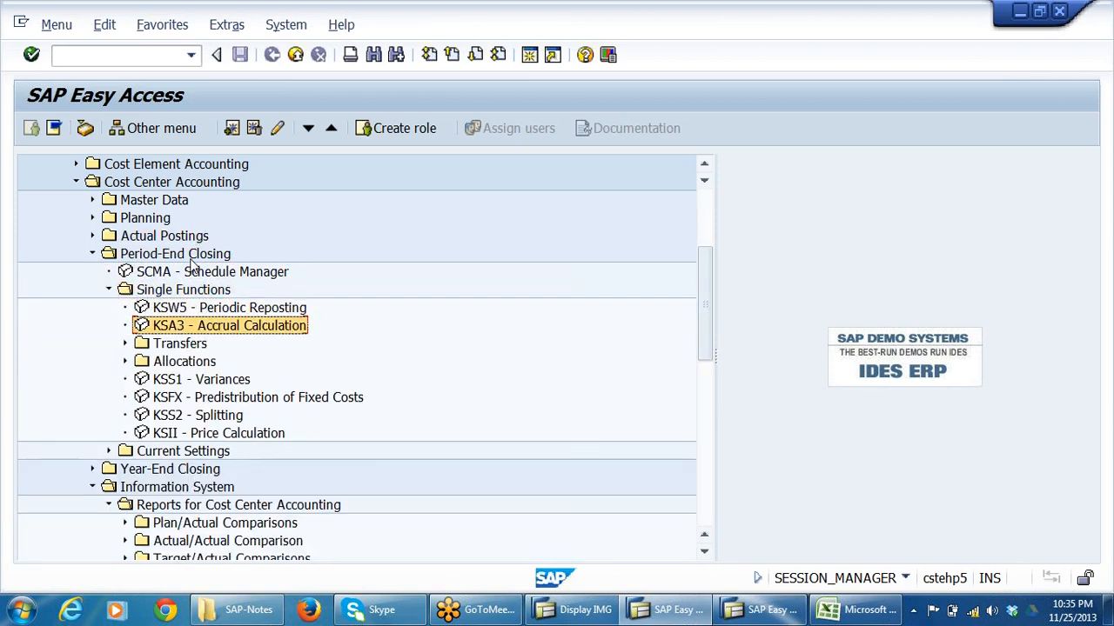
{"action": "key", "text": "Down"}
{"action": "key", "text": "Down"}
{"action": "key", "text": "Right"}
{"action": "key", "text": "Down"}
{"action": "key", "text": "Down"}
{"action": "key", "text": "Down"}
{"action": "key", "text": "Down"}
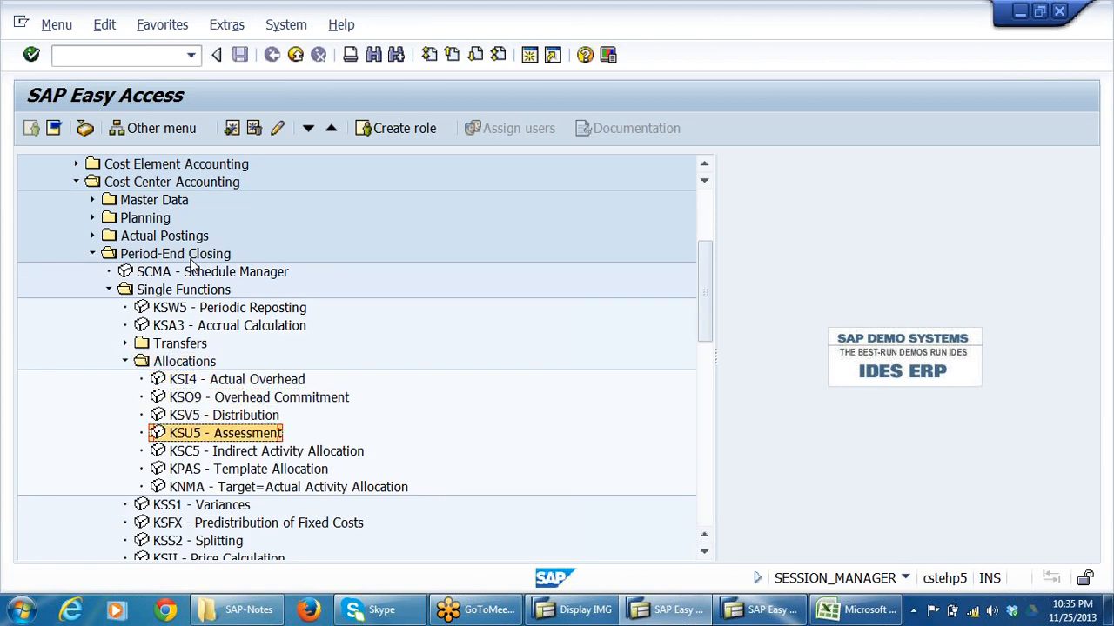
{"action": "left_click", "coordinate": [205, 417]}
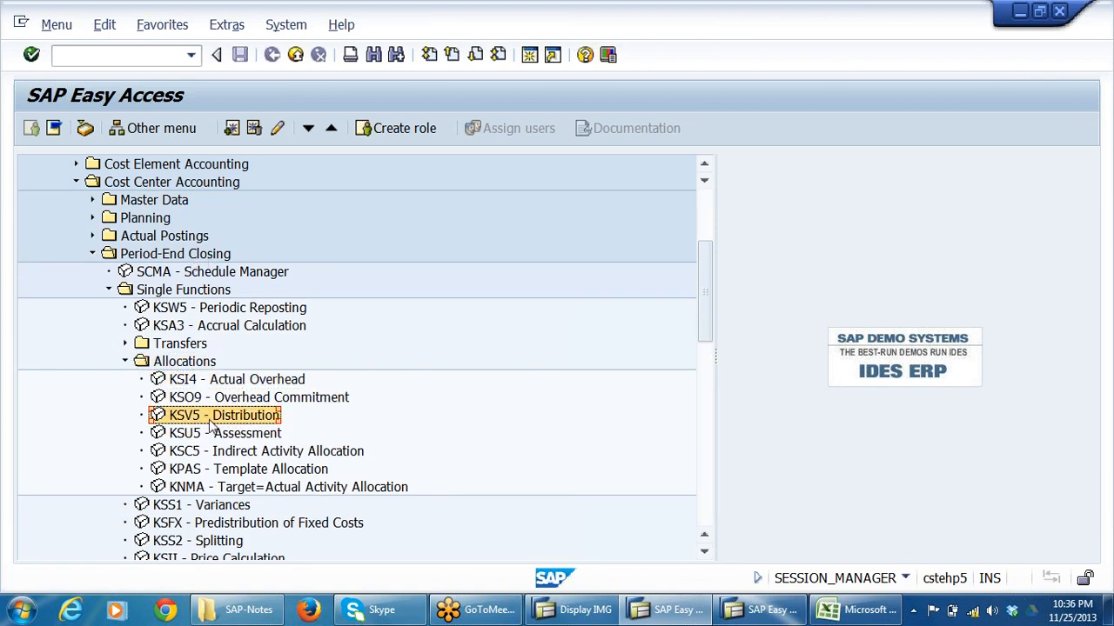
{"action": "left_click", "coordinate": [190, 432]}
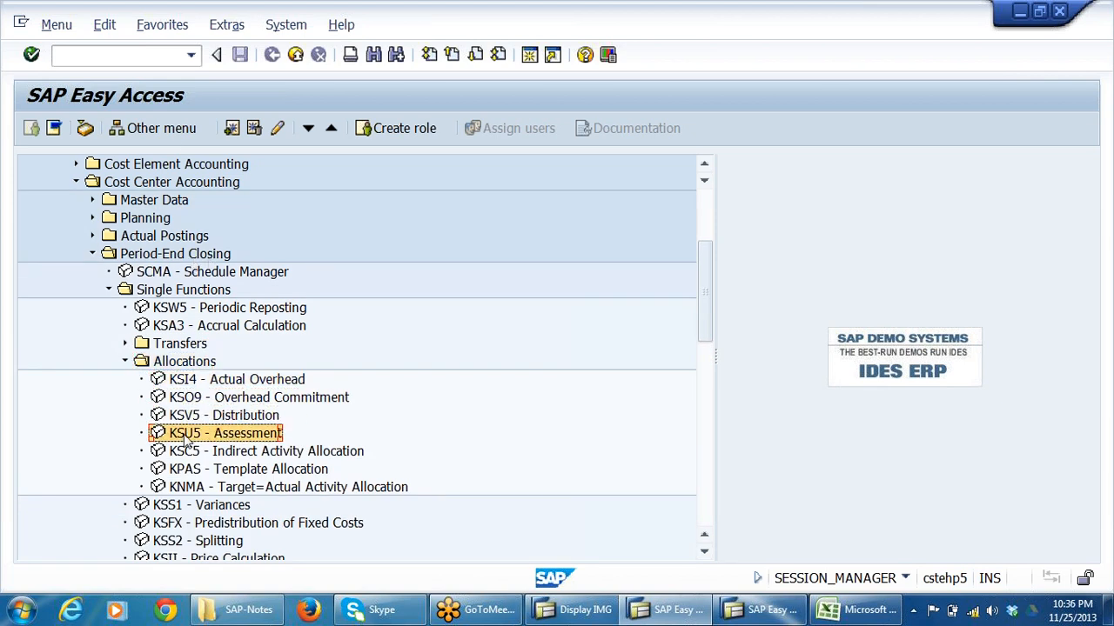
Run KSU5 as a test run for period 8, fiscal year 2013, with cycle DR02 starting 01.04.2013 and detail lists.
{"action": "double_click", "coordinate": [249, 439]}
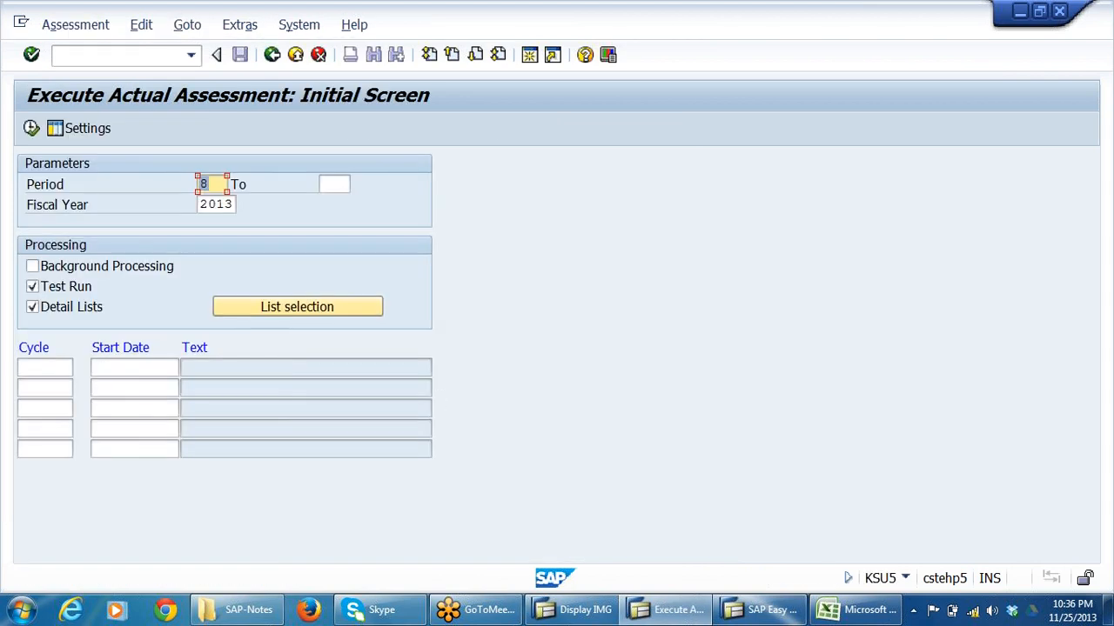
{"action": "left_click", "coordinate": [52, 367]}
{"action": "left_click", "coordinate": [80, 368]}
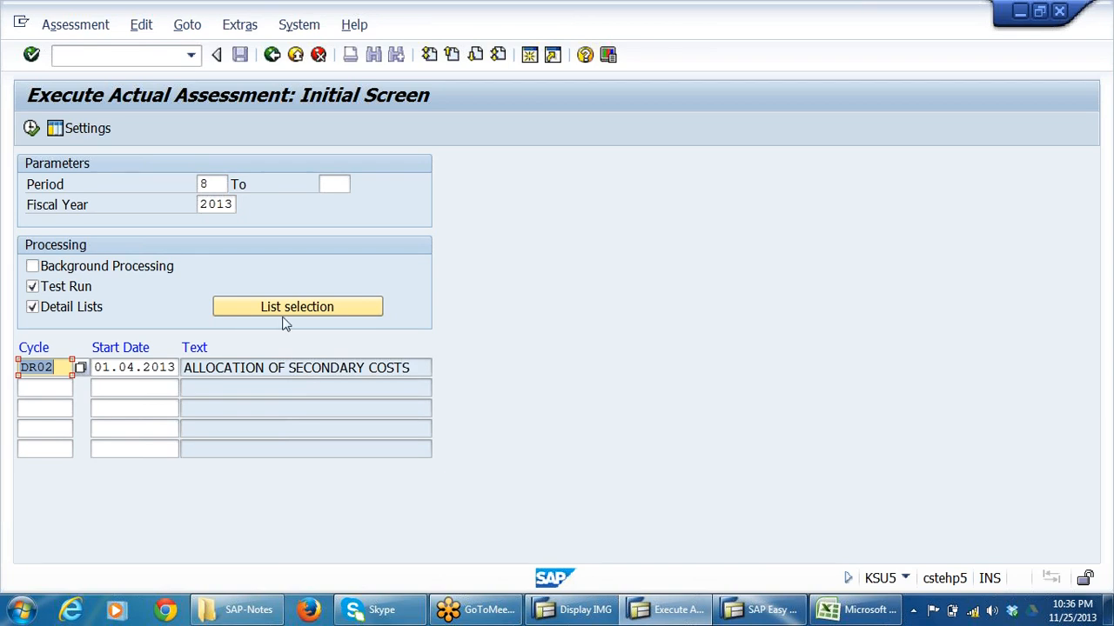
{"action": "left_click", "coordinate": [211, 185]}
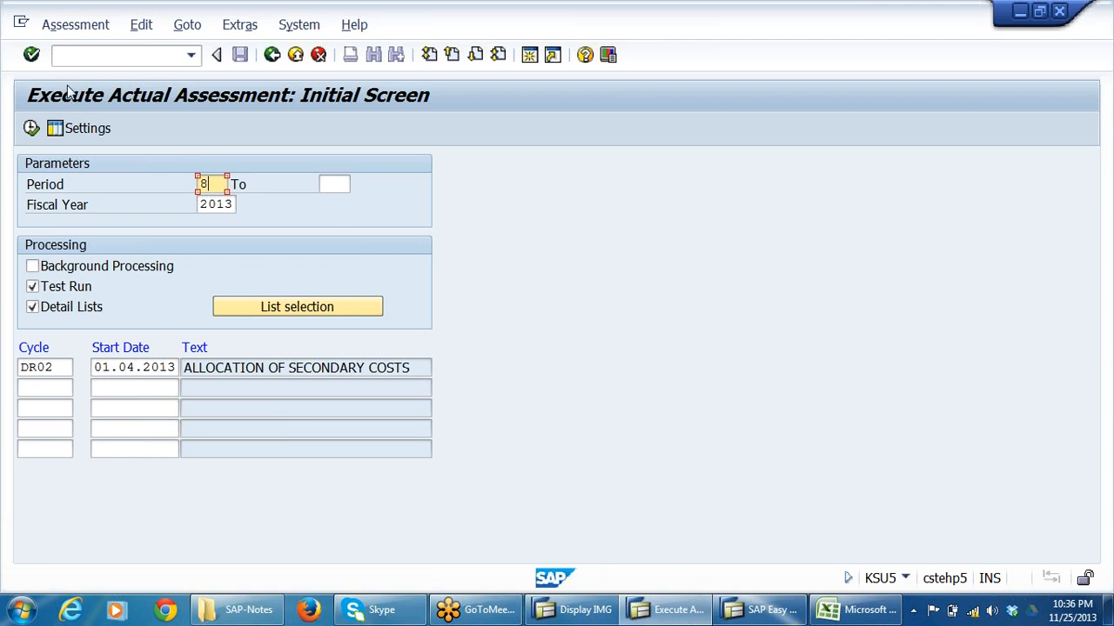
{"action": "left_click", "coordinate": [31, 128]}
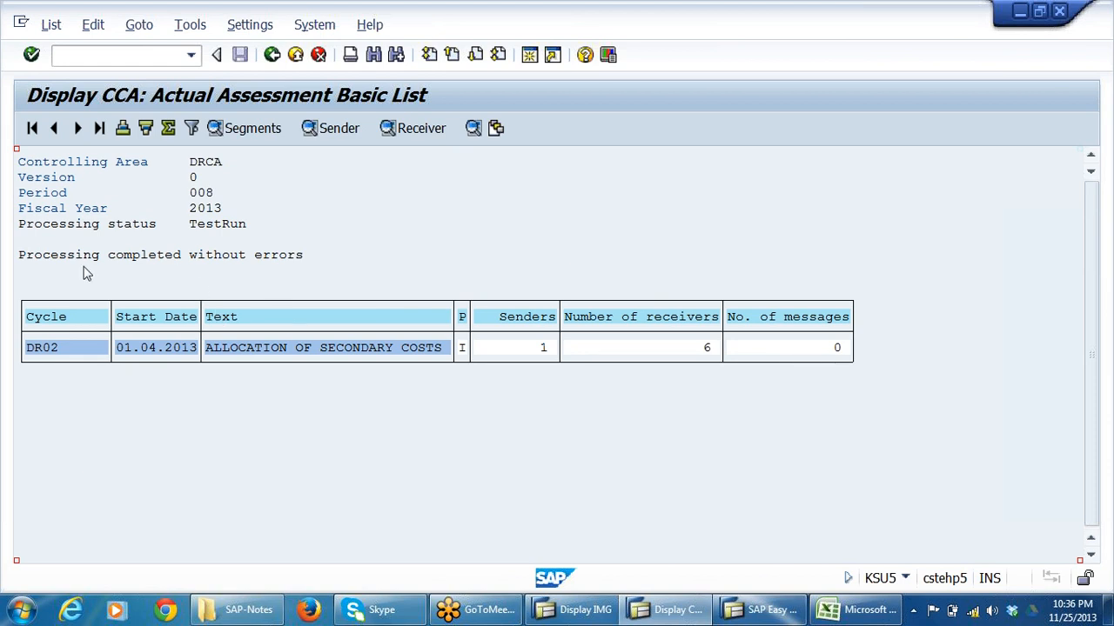
Open the sender list of the DR02 test run and check its cost center, cost element and allocated amount.
{"action": "left_click", "coordinate": [550, 348]}
{"action": "left_click", "coordinate": [335, 128]}
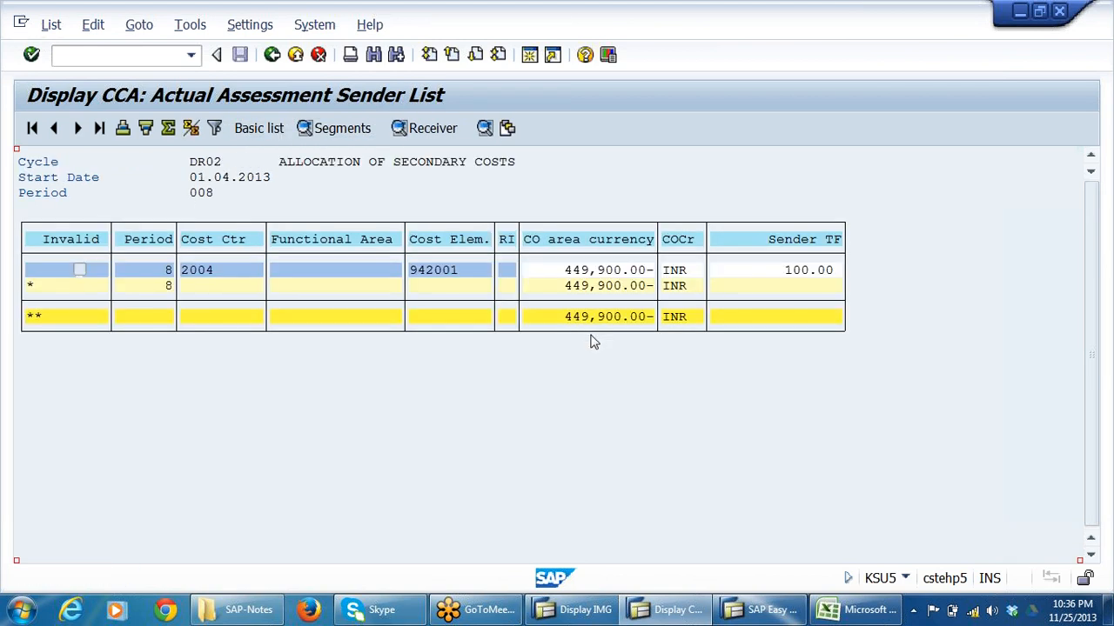
{"action": "left_click", "coordinate": [450, 272]}
{"action": "left_click", "coordinate": [191, 277]}
{"action": "left_click", "coordinate": [454, 277]}
{"action": "left_click", "coordinate": [591, 271]}
Switch to Excel to compare the canteen expenses total on sheet CANTEENEXP, and return to the assessment's basic list in SAP.
{"action": "left_click", "coordinate": [835, 609]}
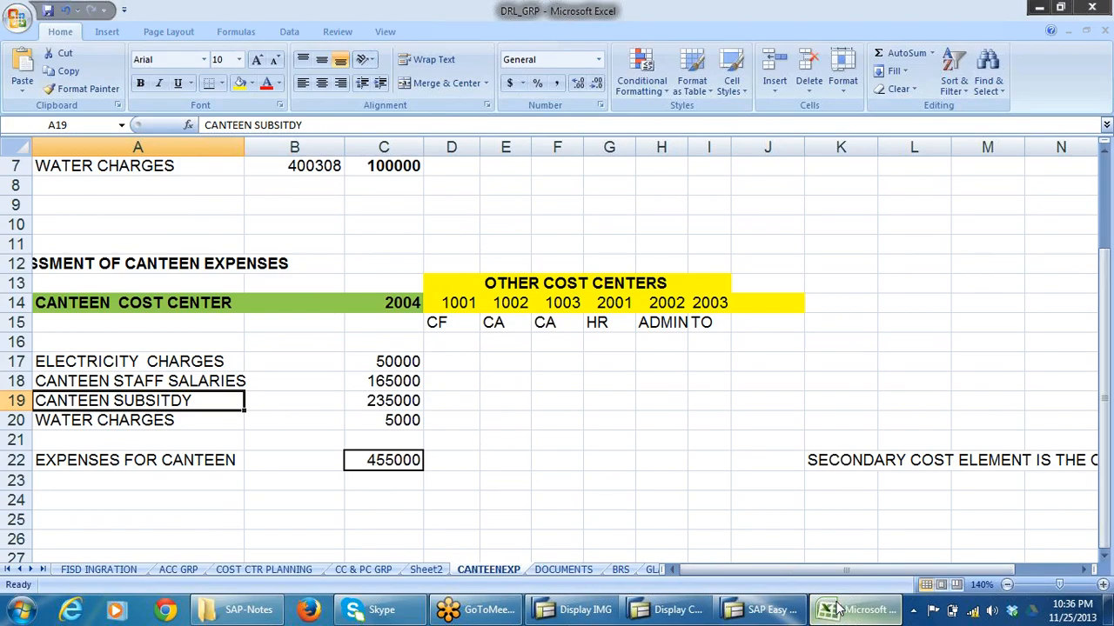
{"action": "left_click", "coordinate": [402, 465]}
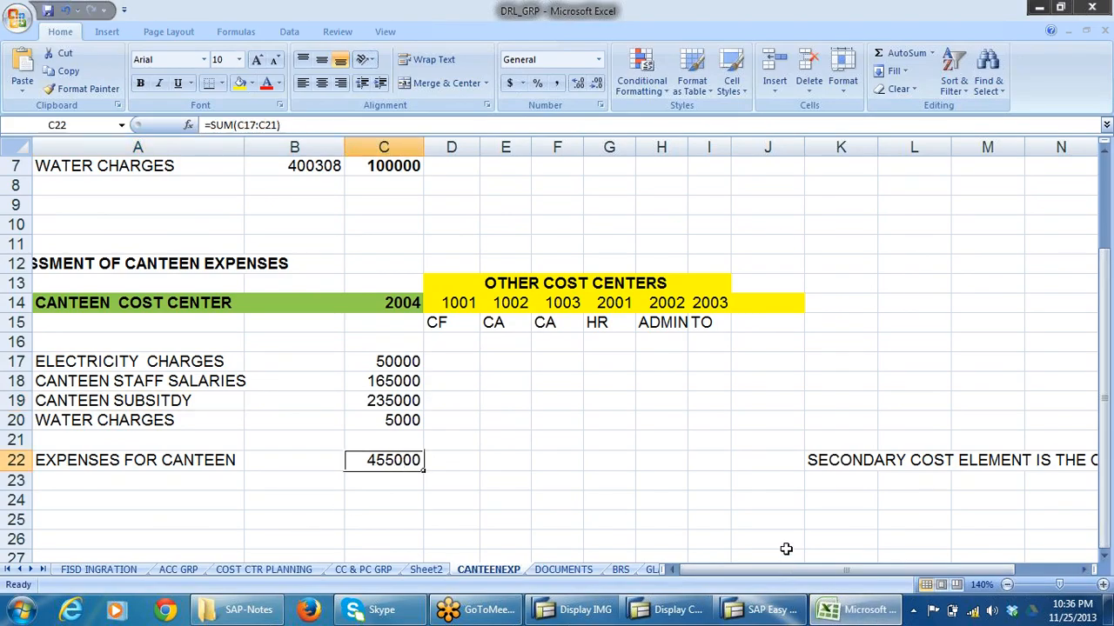
{"action": "key", "text": "alt+Tab"}
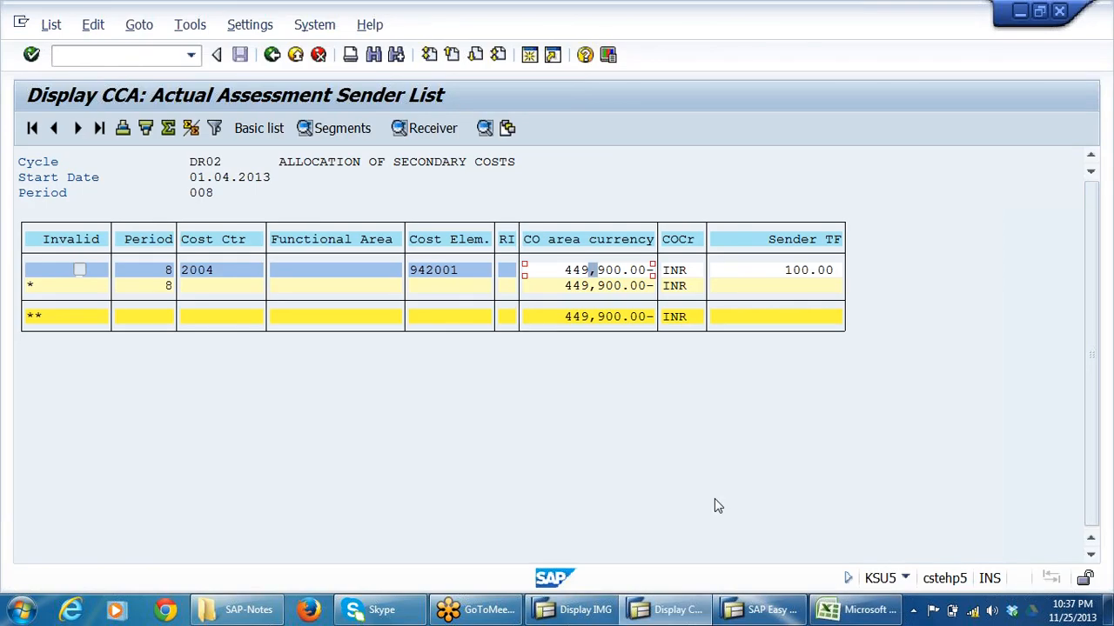
{"action": "left_click", "coordinate": [797, 286]}
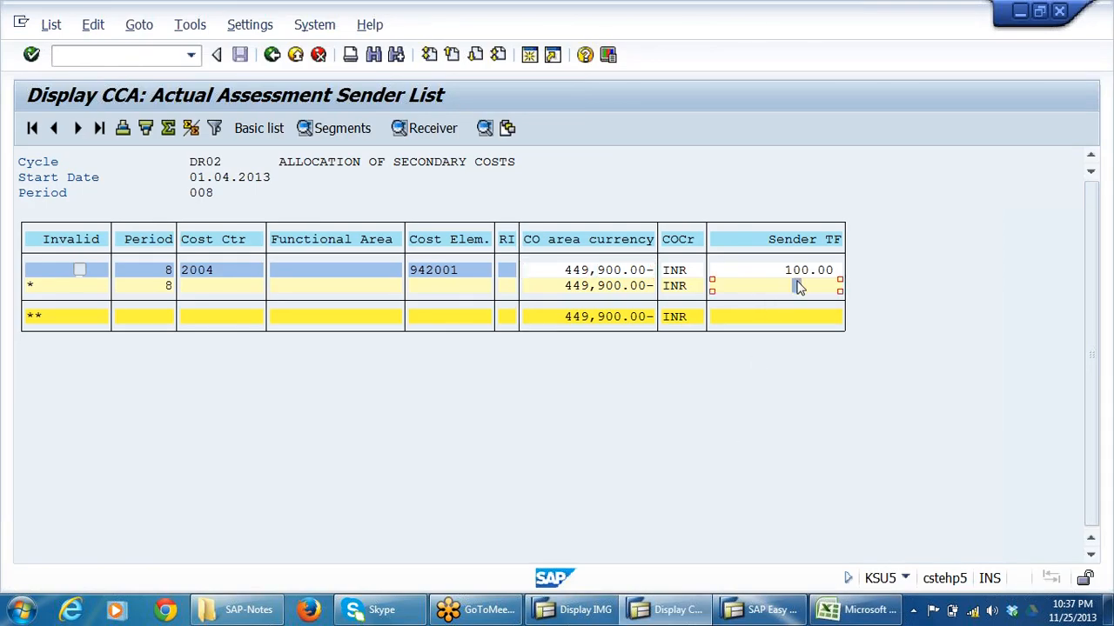
{"action": "left_click", "coordinate": [294, 55]}
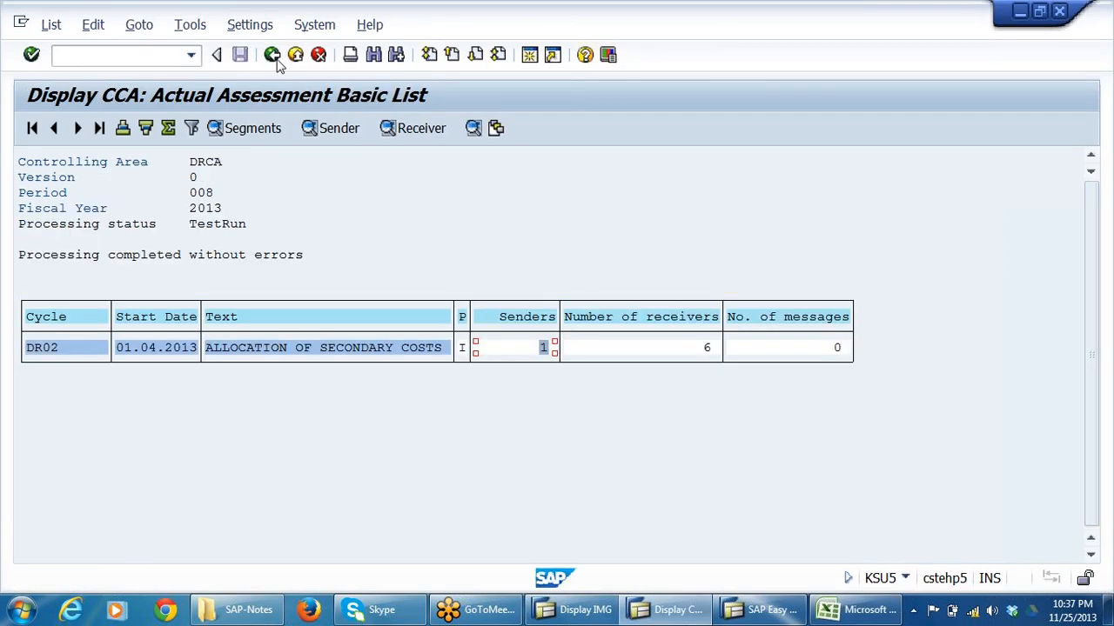
Review the receiver list of the DR02 test run and leave the assessment results.
{"action": "left_click", "coordinate": [704, 350]}
{"action": "left_click", "coordinate": [413, 128]}
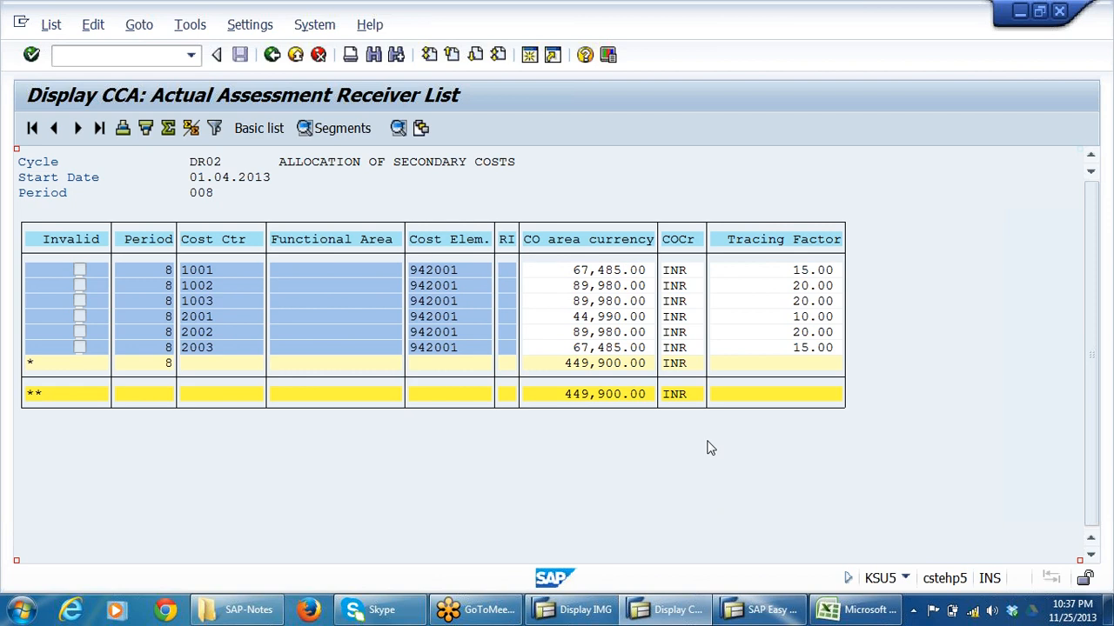
{"action": "left_click", "coordinate": [638, 273]}
{"action": "left_click", "coordinate": [272, 54]}
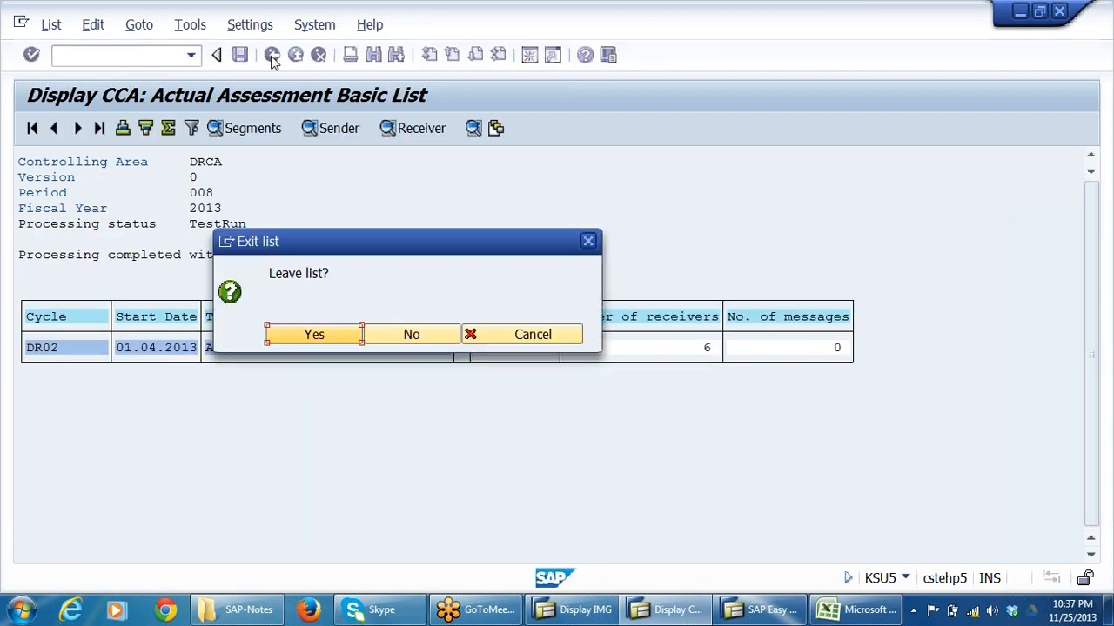
{"action": "left_click", "coordinate": [312, 335]}
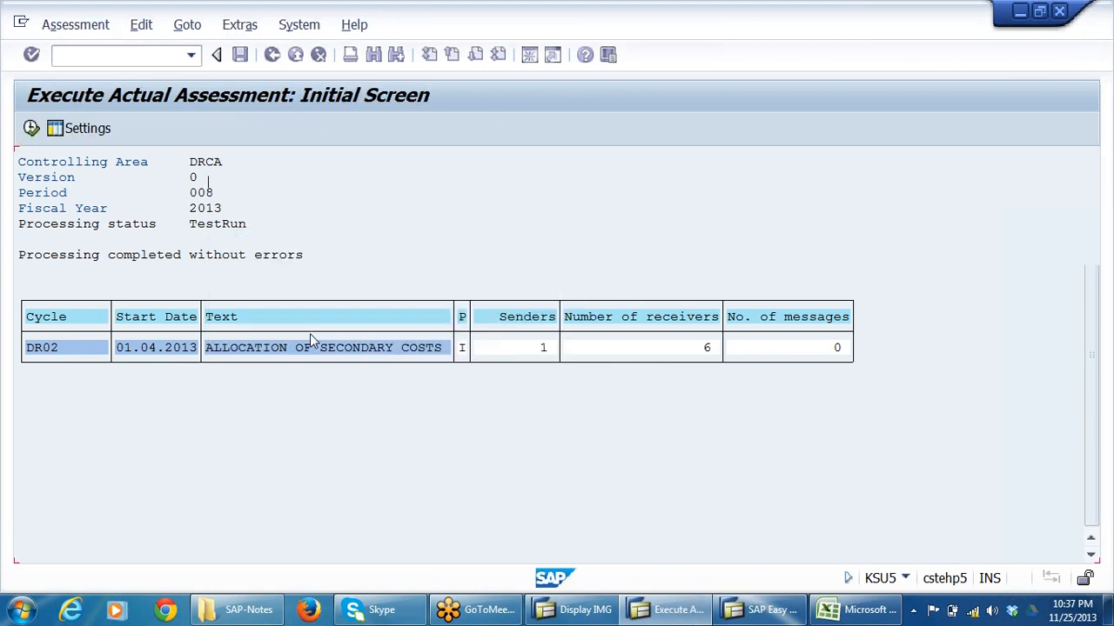
Execute the DR02 assessment for period 8 with Test Run switched off, and exit KSU5.
{"action": "left_click", "coordinate": [43, 291]}
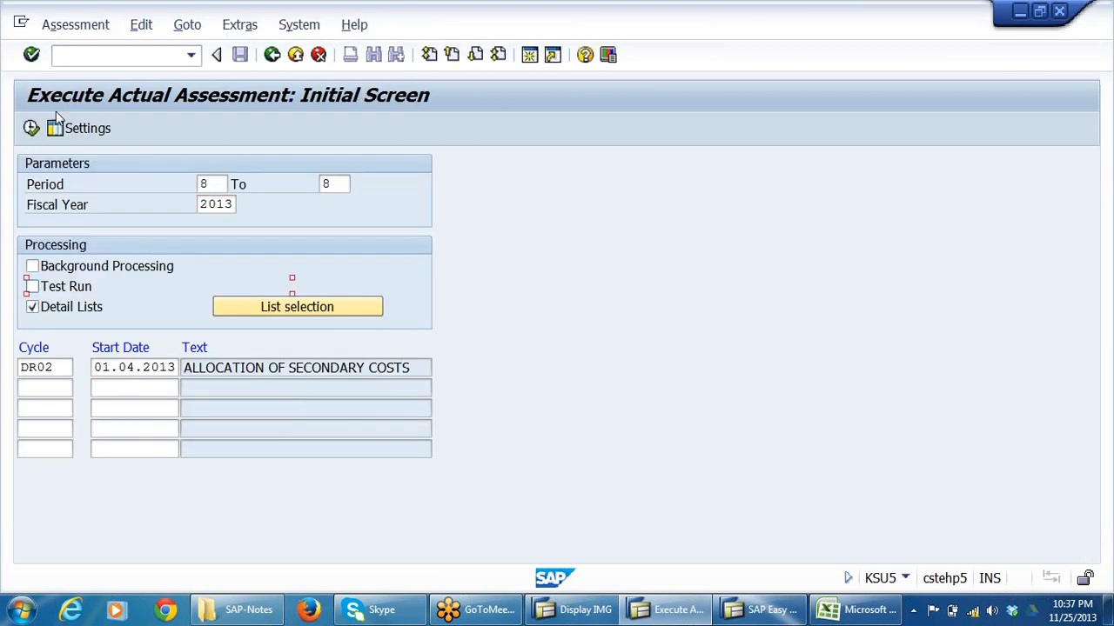
{"action": "left_click", "coordinate": [32, 128]}
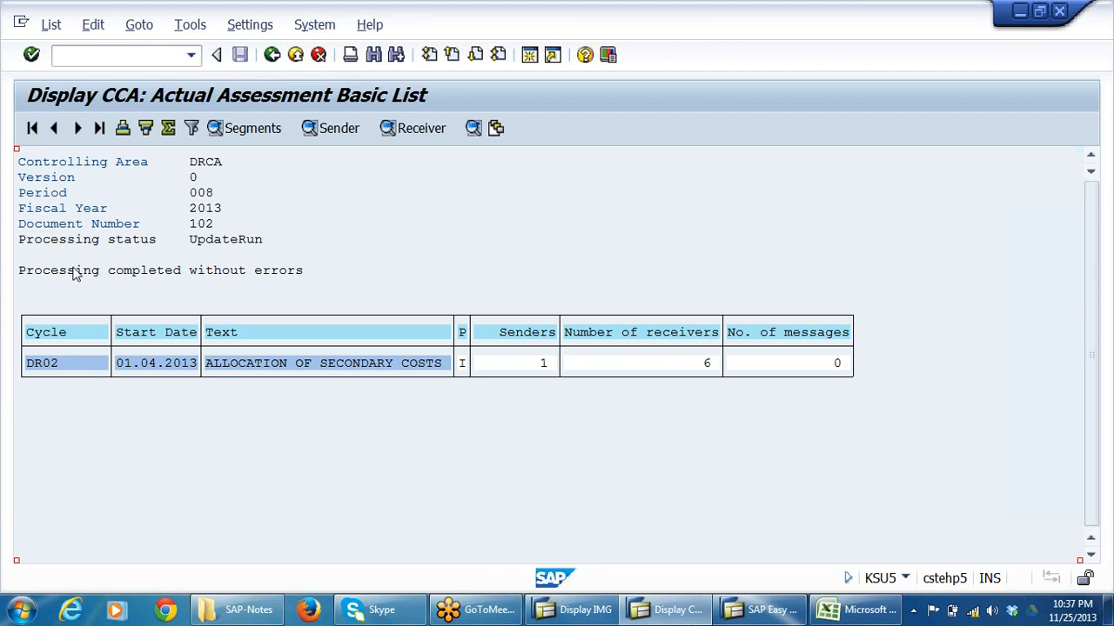
{"action": "left_click", "coordinate": [271, 56]}
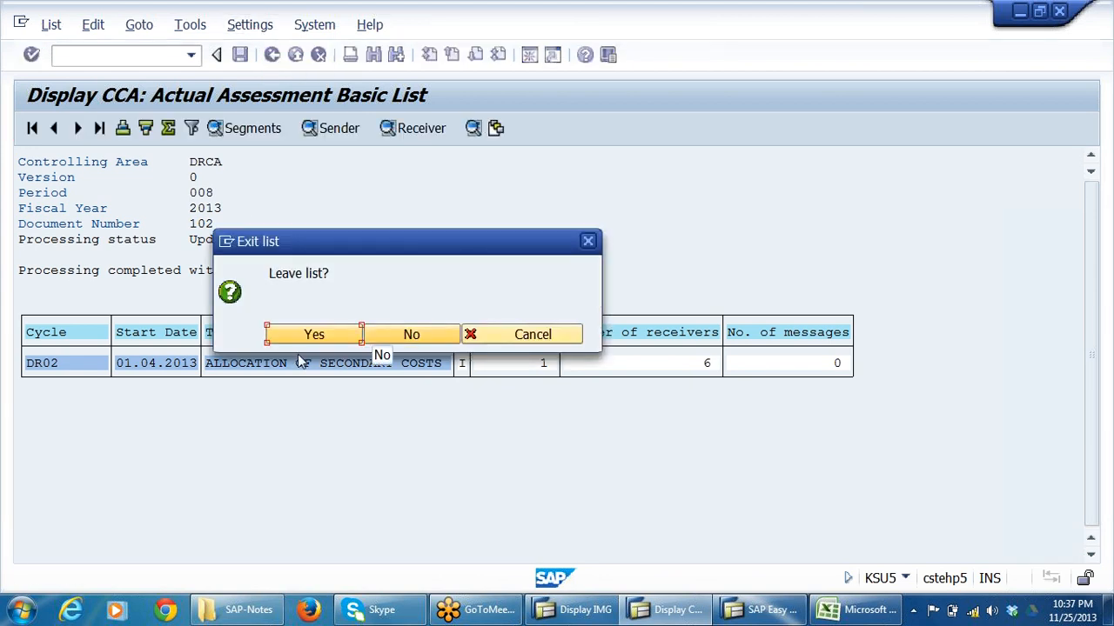
{"action": "left_click", "coordinate": [330, 337]}
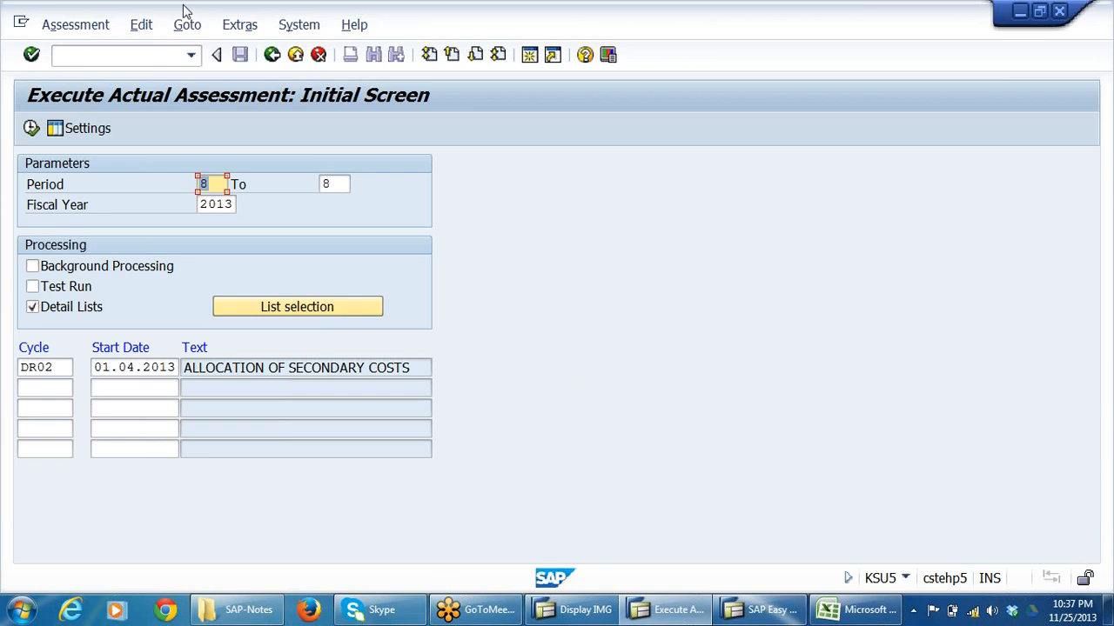
{"action": "left_click", "coordinate": [273, 56]}
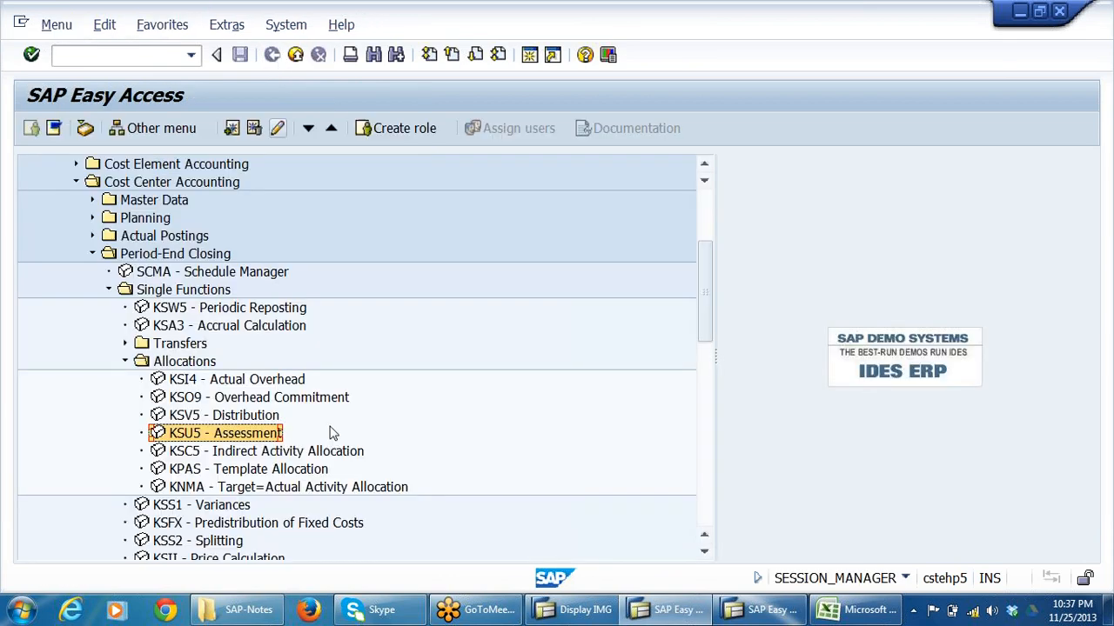
Expand the Line items reports under Cost Center Accounting's Information System and start KSB1 - Cost Centers: Actual Line Items.
{"action": "scroll", "coordinate": [348, 409], "scroll_direction": "down", "scroll_amount": 8}
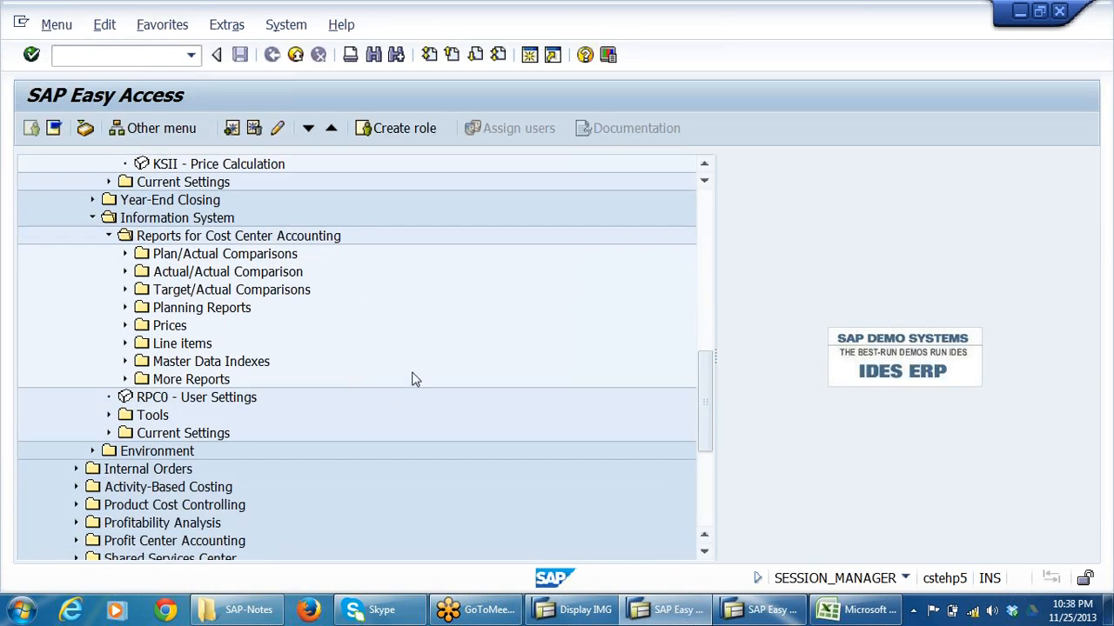
{"action": "double_click", "coordinate": [186, 346]}
{"action": "key", "text": "Down"}
{"action": "key", "text": "Down"}
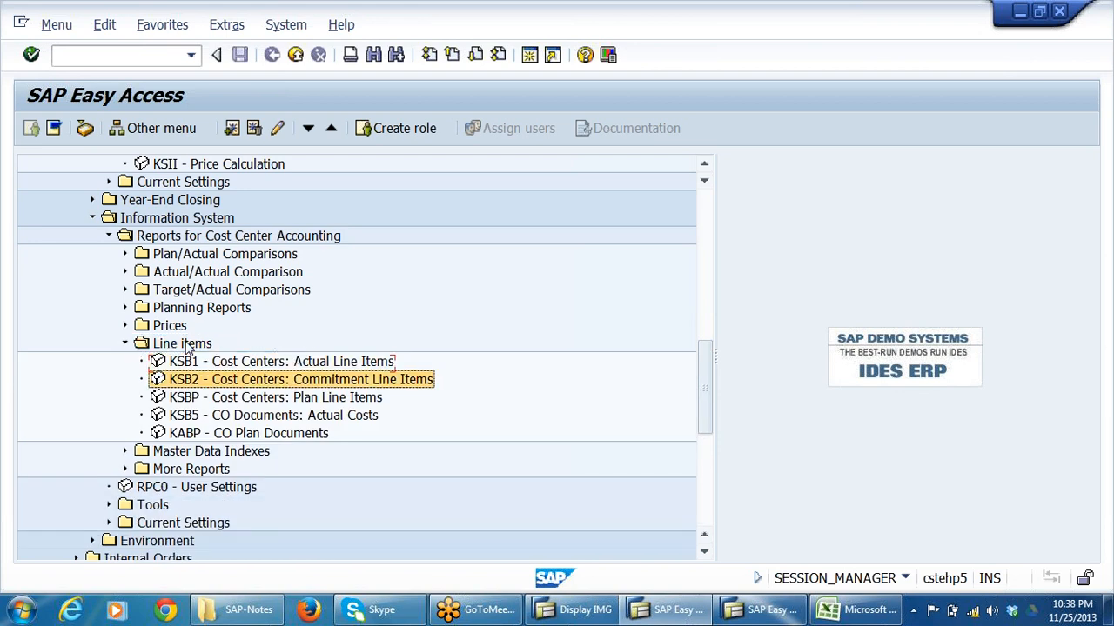
{"action": "key", "text": "Up"}
{"action": "key", "text": "Up"}
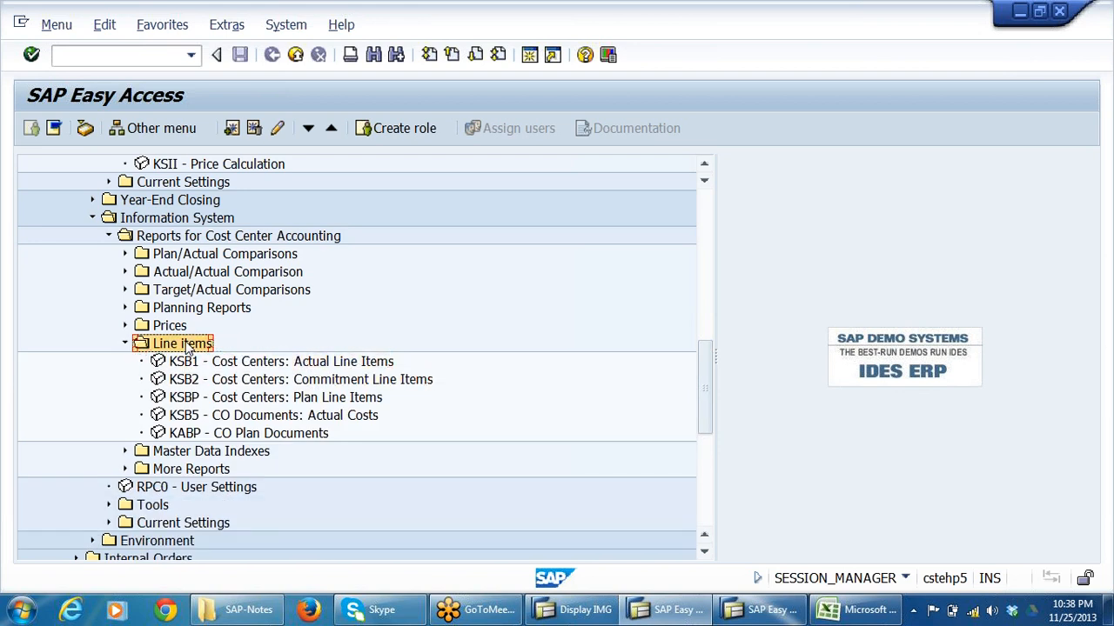
{"action": "double_click", "coordinate": [187, 346]}
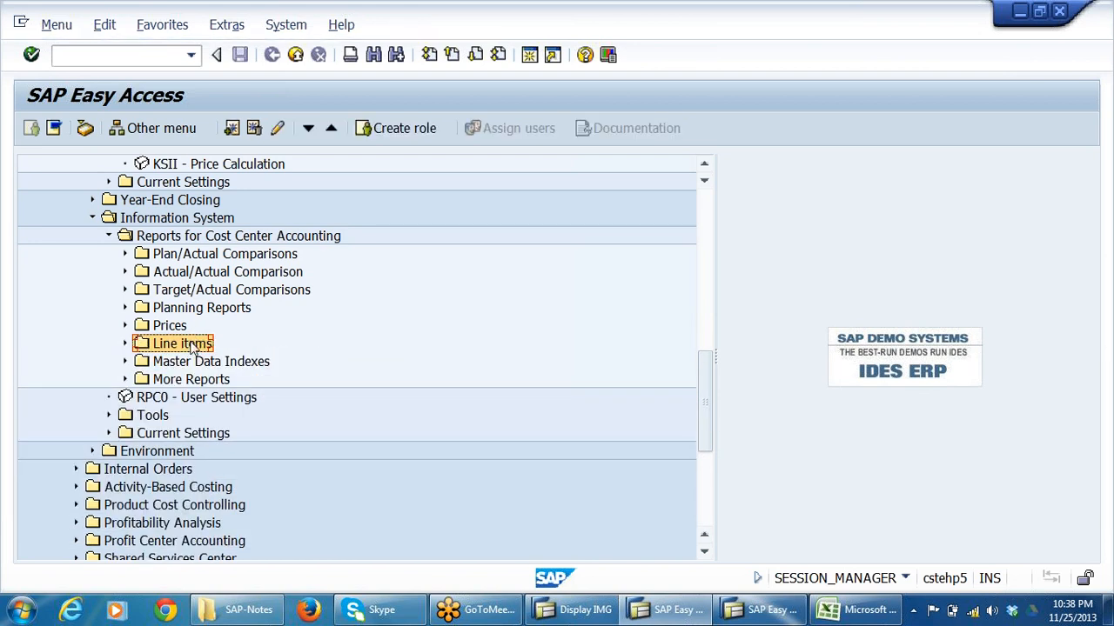
{"action": "double_click", "coordinate": [193, 347]}
{"action": "key", "text": "Down"}
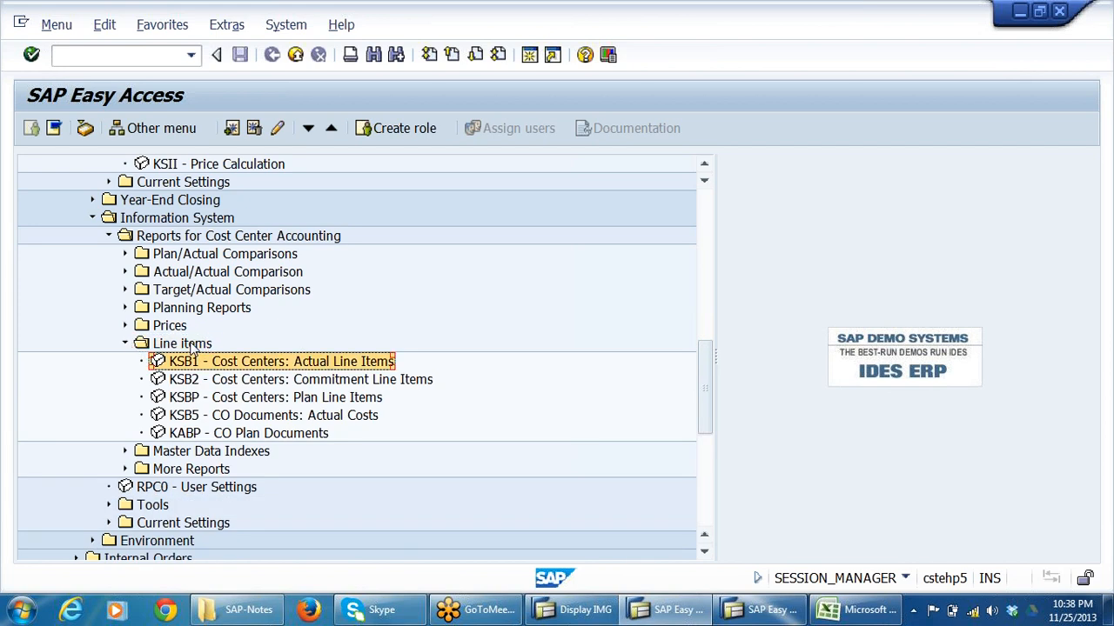
{"action": "key", "text": "Return"}
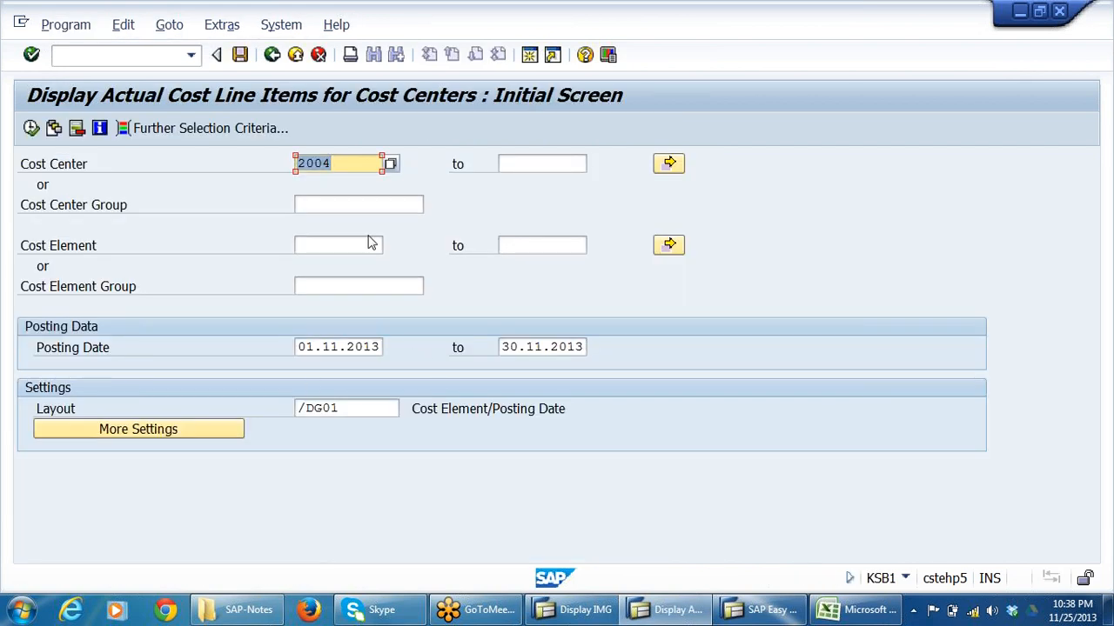
Run the KSB1 report for cost center 2004, review its expense and canteen cost line items, and exit the list.
{"action": "left_click", "coordinate": [332, 164]}
{"action": "left_click", "coordinate": [31, 128]}
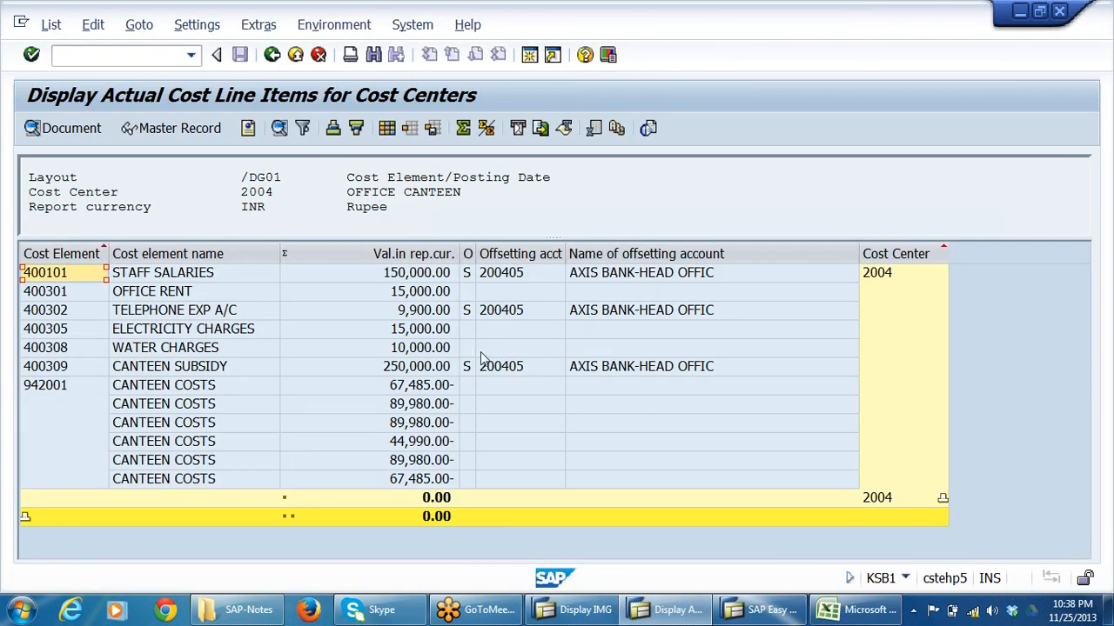
{"action": "left_click", "coordinate": [410, 280]}
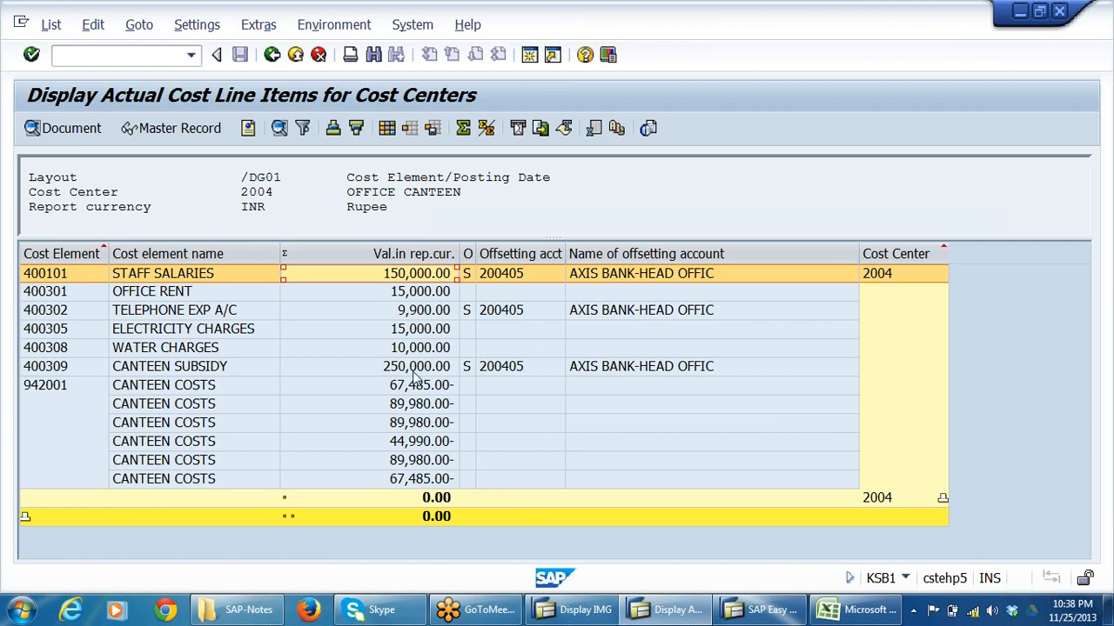
{"action": "left_click", "coordinate": [415, 370]}
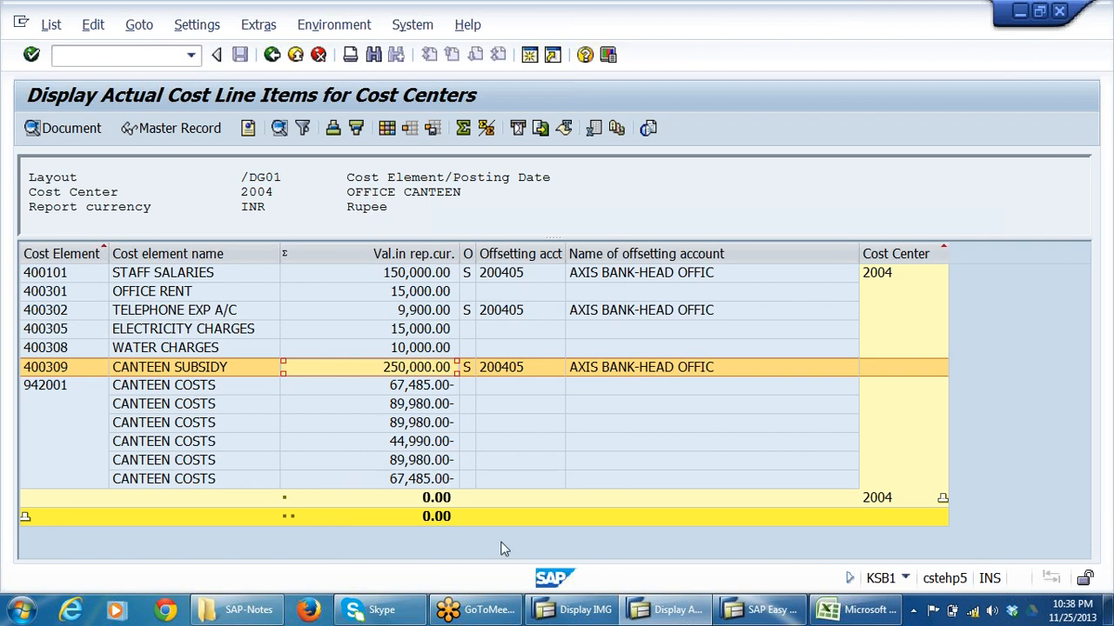
{"action": "left_click", "coordinate": [273, 57]}
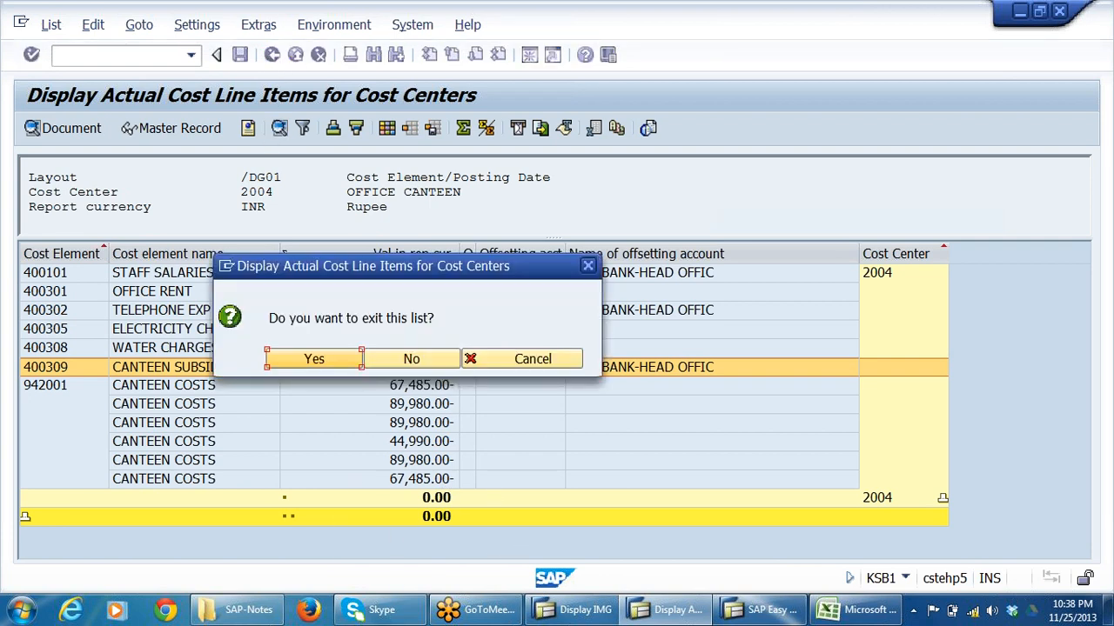
{"action": "left_click", "coordinate": [330, 362]}
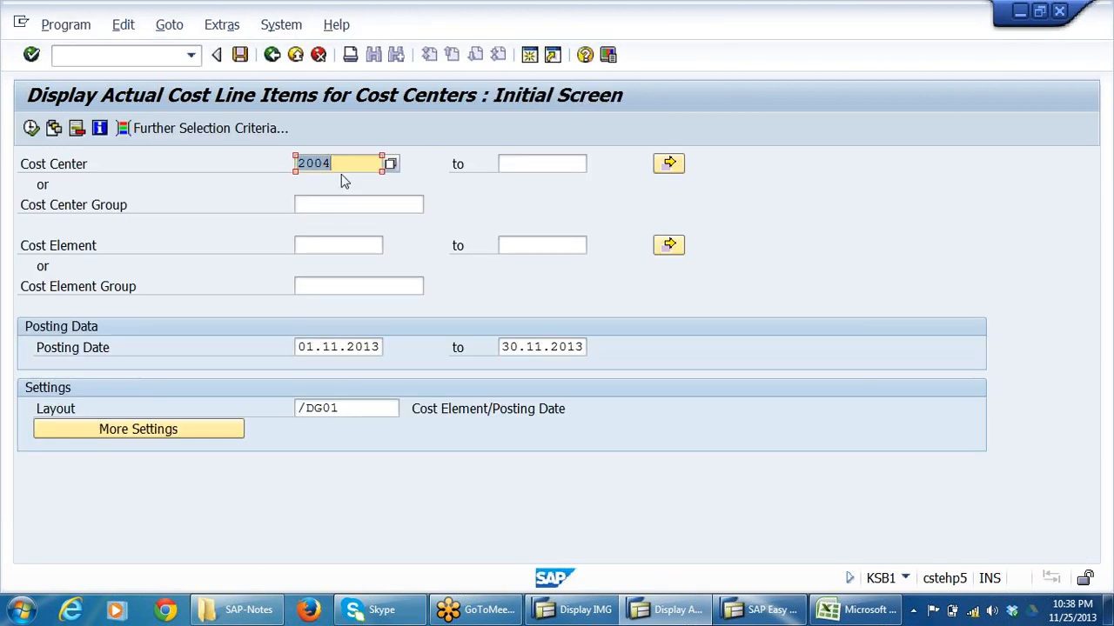
Set the report's cost center range to 1001 through 2003.
{"action": "left_click", "coordinate": [338, 165]}
{"action": "double_click", "coordinate": [338, 165]}
{"action": "type", "text": "2004"}
{"action": "key", "text": "BackSpace"}
{"action": "type", "text": "1"}
{"action": "key", "text": "Tab"}
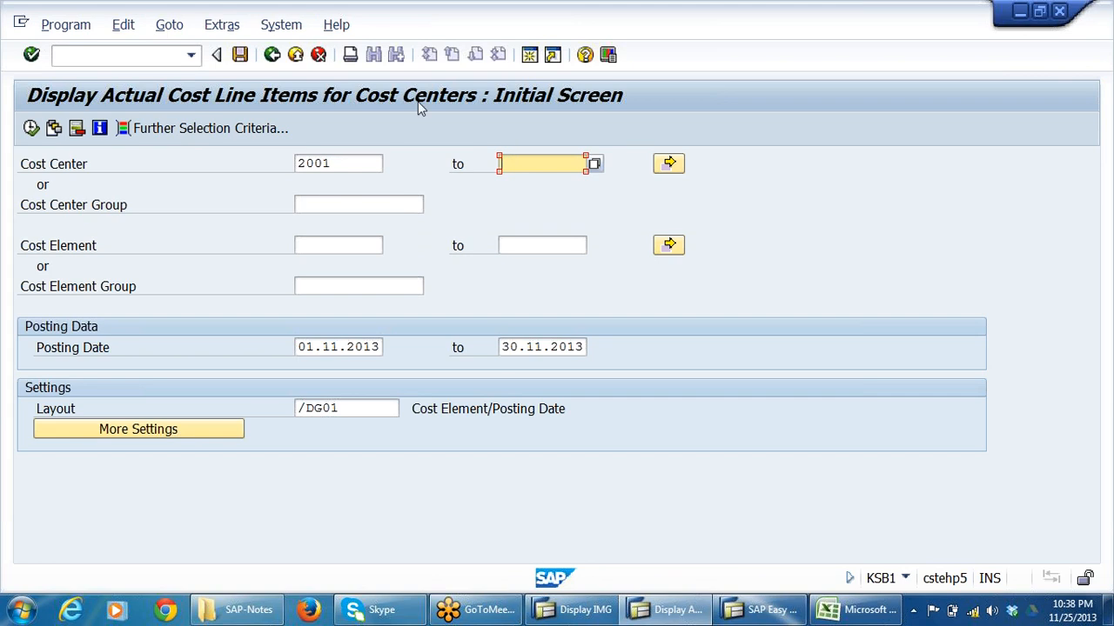
{"action": "key", "text": "shift+Tab"}
{"action": "key", "text": "BackSpace"}
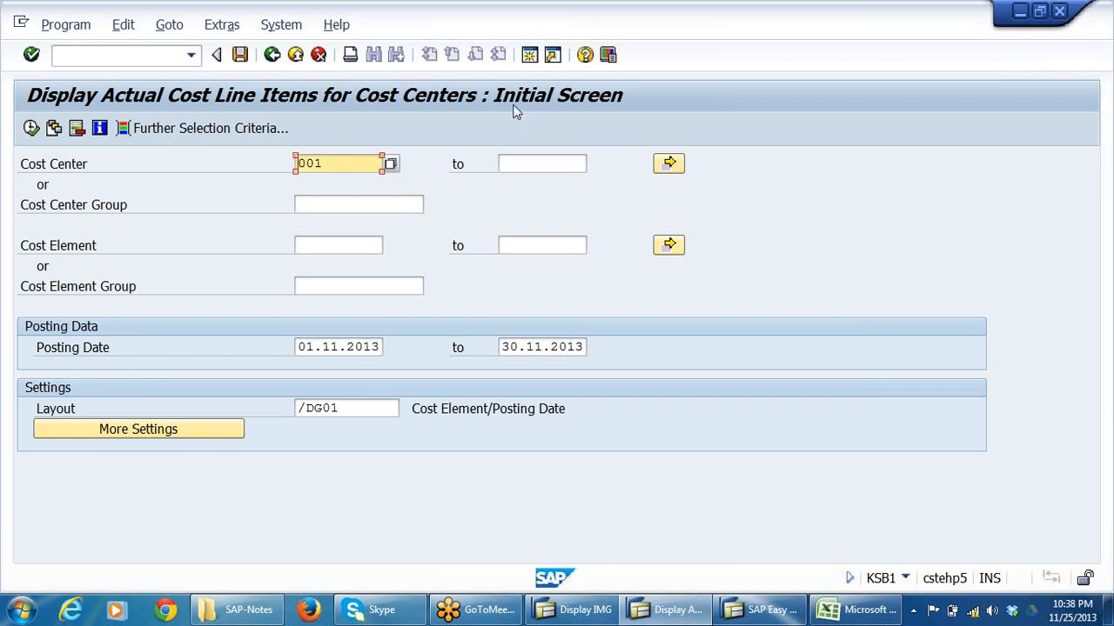
{"action": "type", "text": "1"}
{"action": "key", "text": "Tab"}
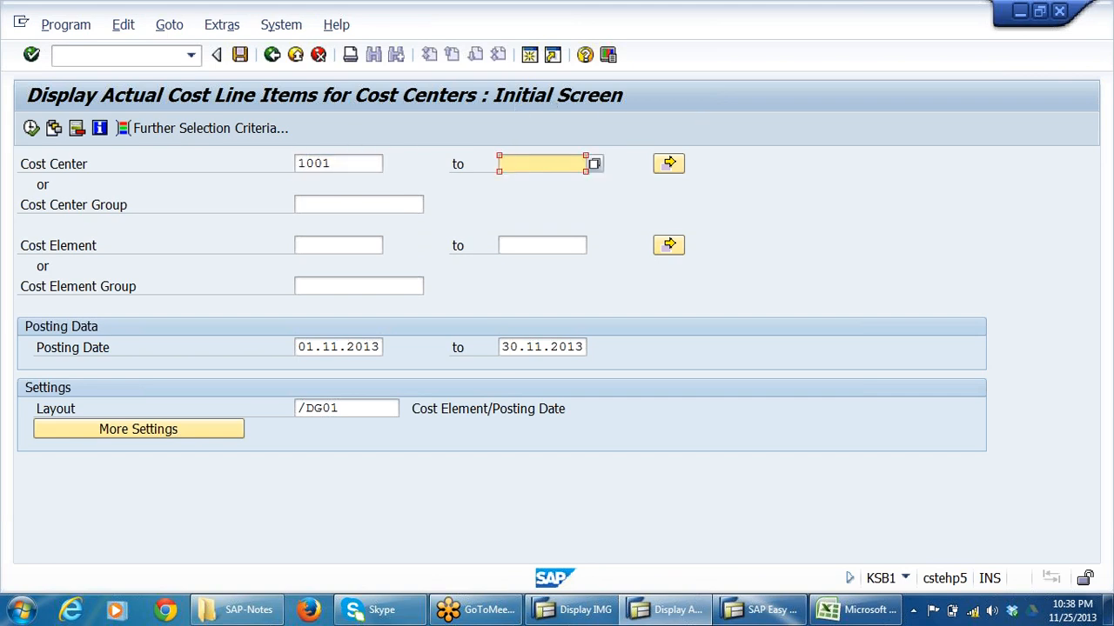
{"action": "type", "text": "2003"}
Choose layout 1SAP, Primary cost posting, for the line item report.
{"action": "left_click", "coordinate": [389, 409]}
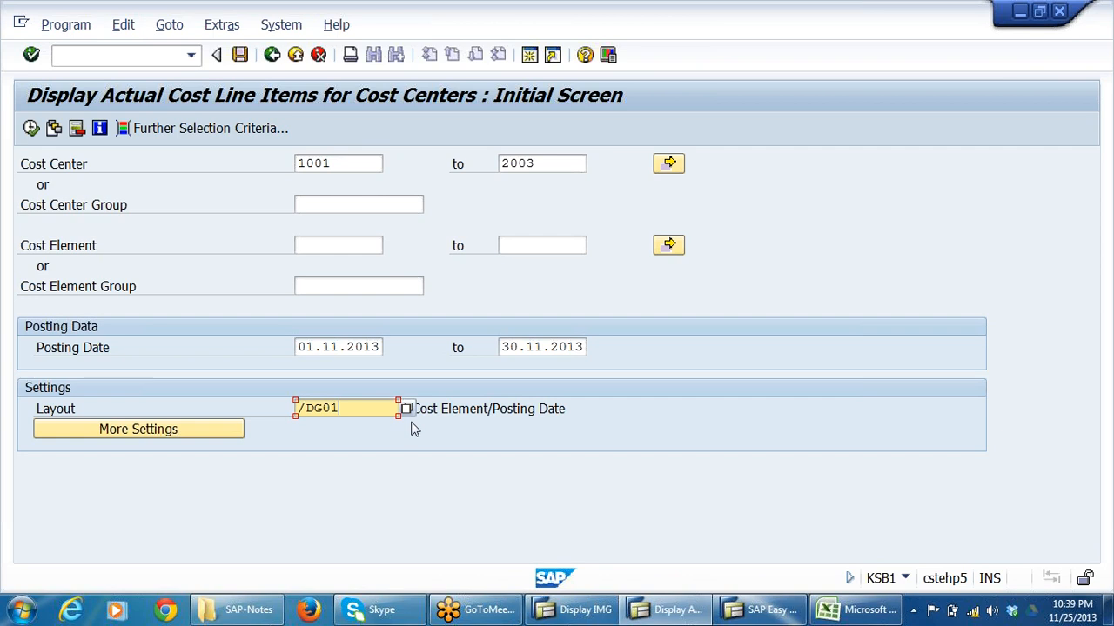
{"action": "left_click", "coordinate": [405, 410]}
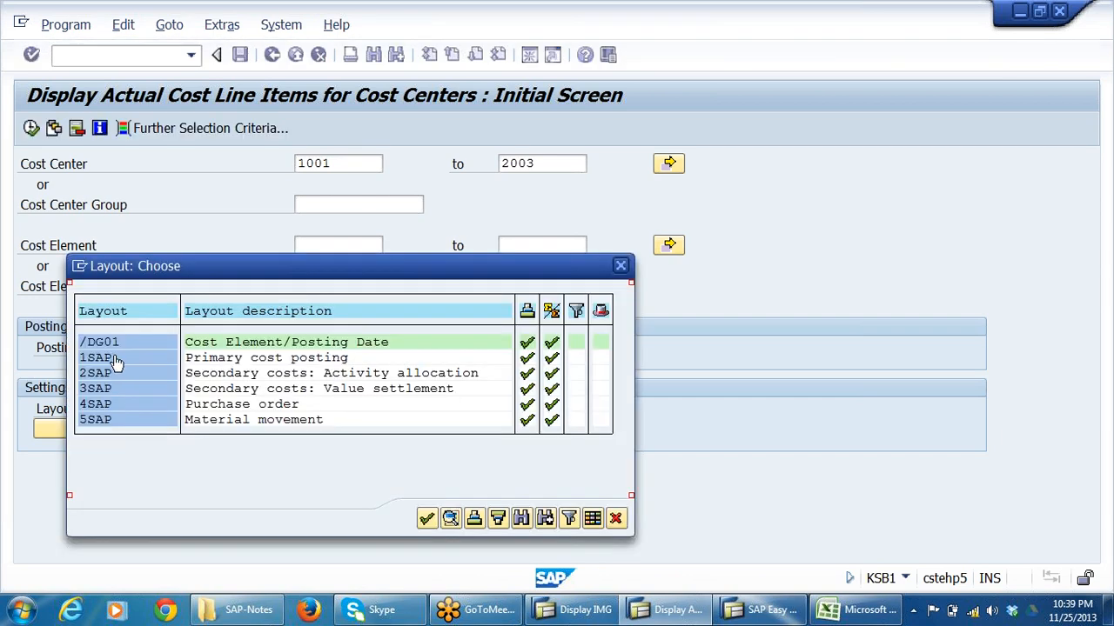
{"action": "left_click", "coordinate": [114, 358]}
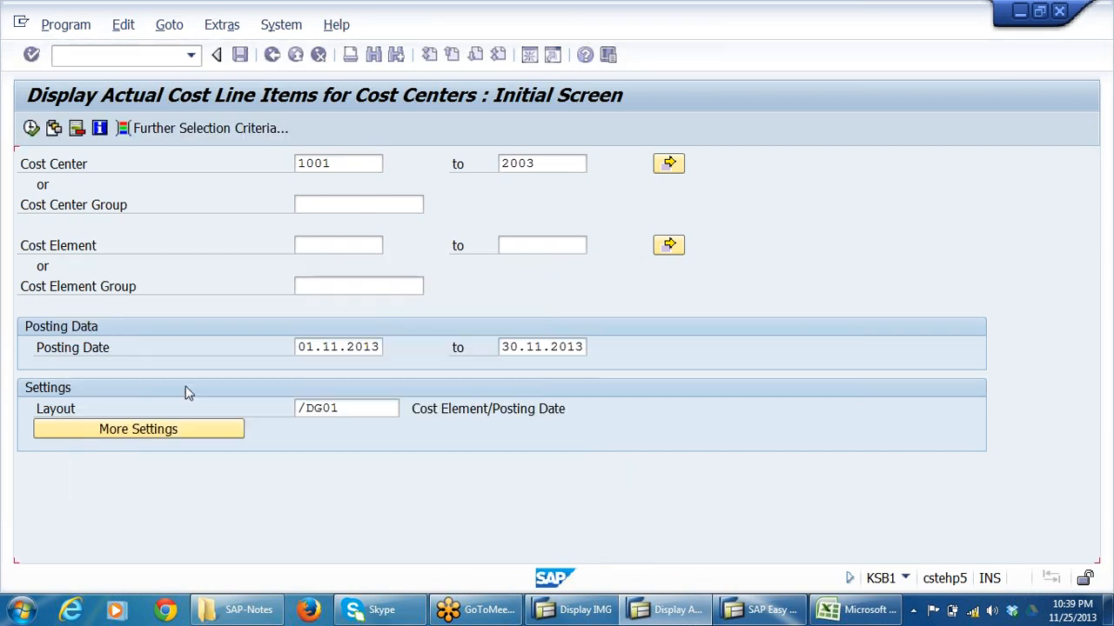
Run the line item report for cost centers 1001 to 2003, view the primary cost postings, and exit the list.
{"action": "left_click", "coordinate": [32, 128]}
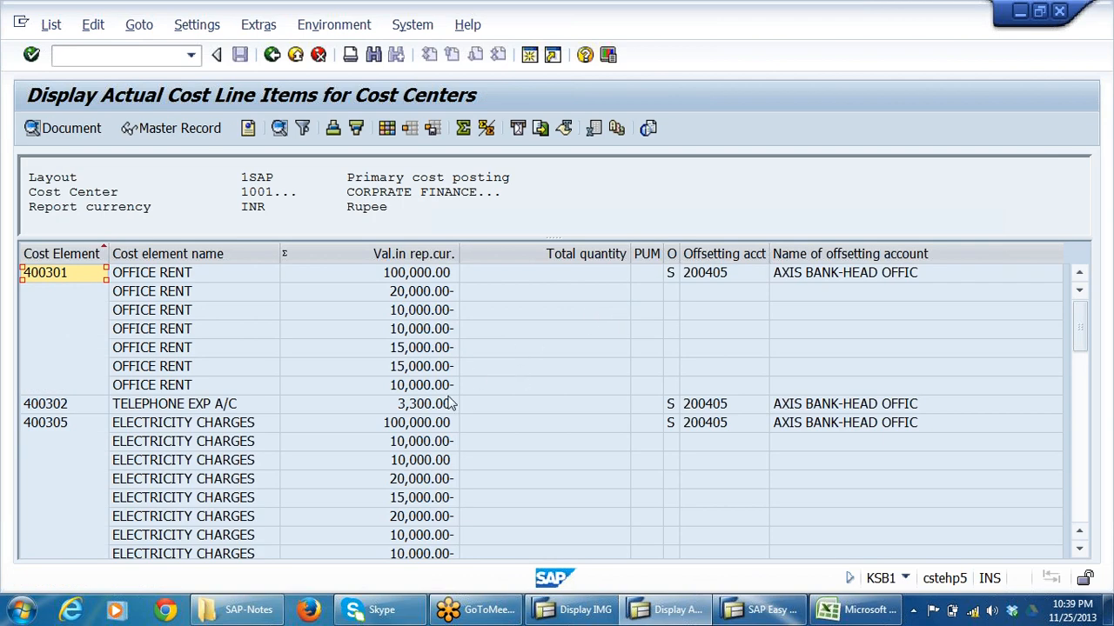
{"action": "left_click", "coordinate": [272, 55]}
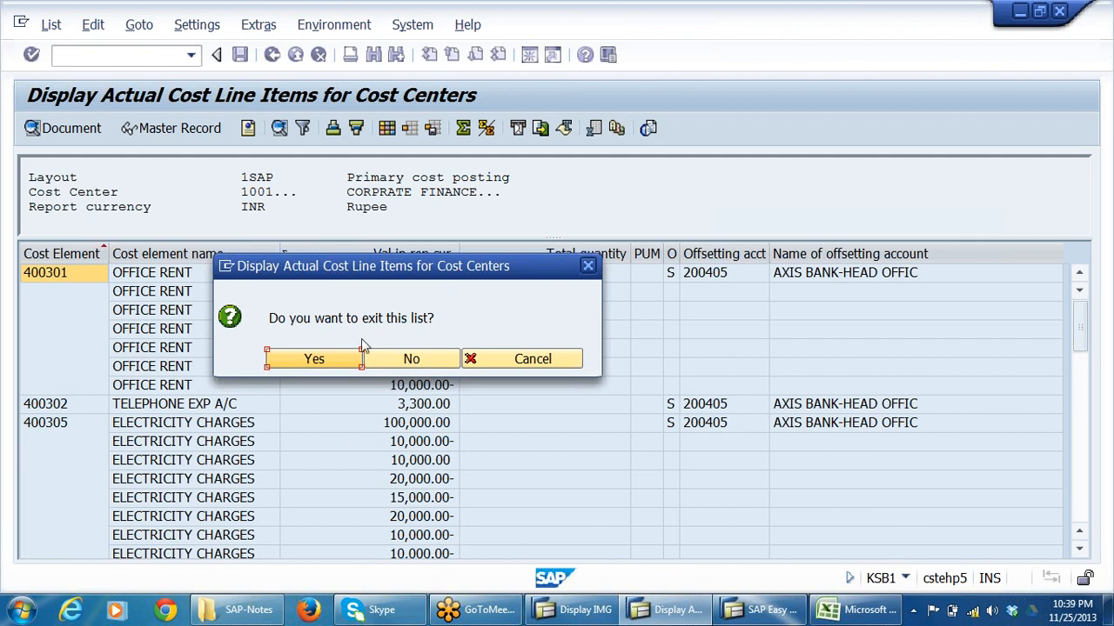
{"action": "left_click", "coordinate": [337, 361]}
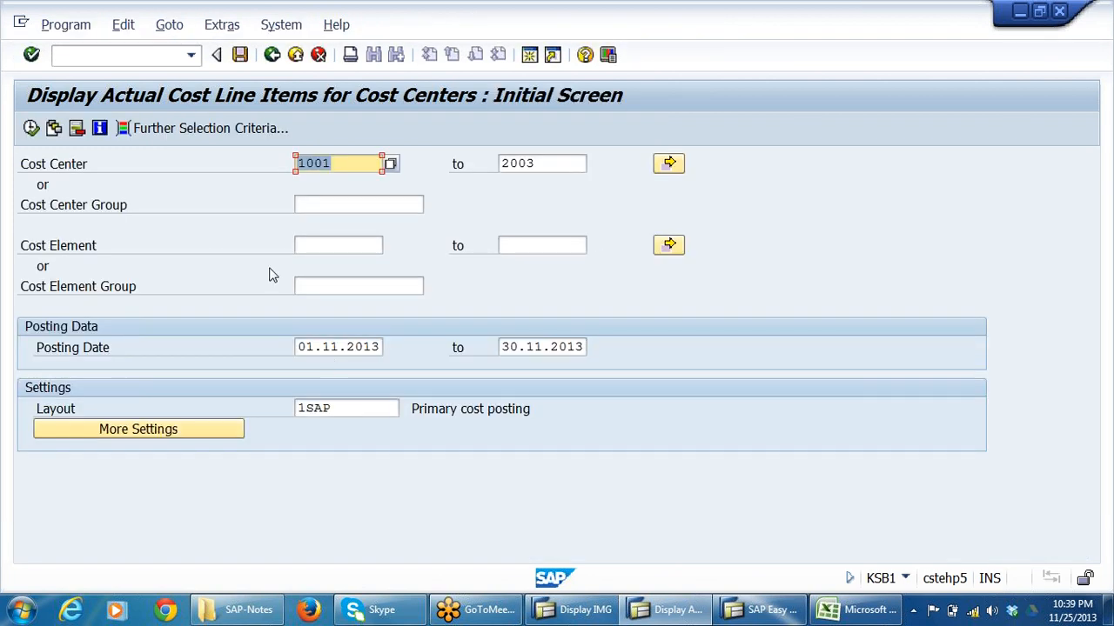
Restrict the report to cost element 942001, CANTEEN COSTS, chosen from the cost elements in chart of accounts DRCA.
{"action": "left_click", "coordinate": [50, 246]}
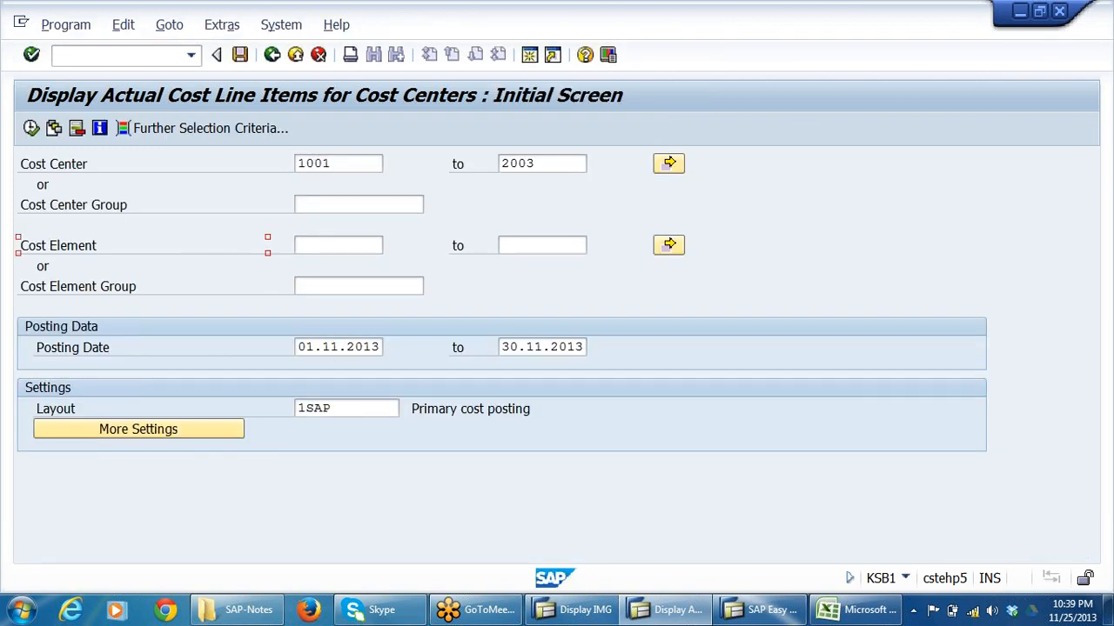
{"action": "left_click", "coordinate": [337, 245]}
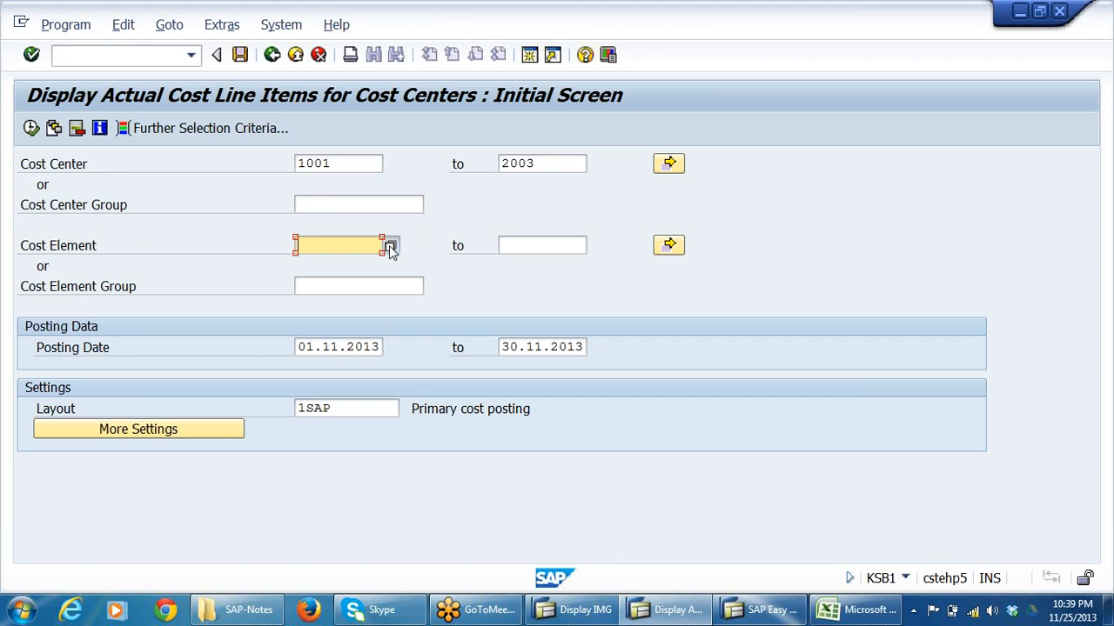
{"action": "left_click", "coordinate": [390, 245]}
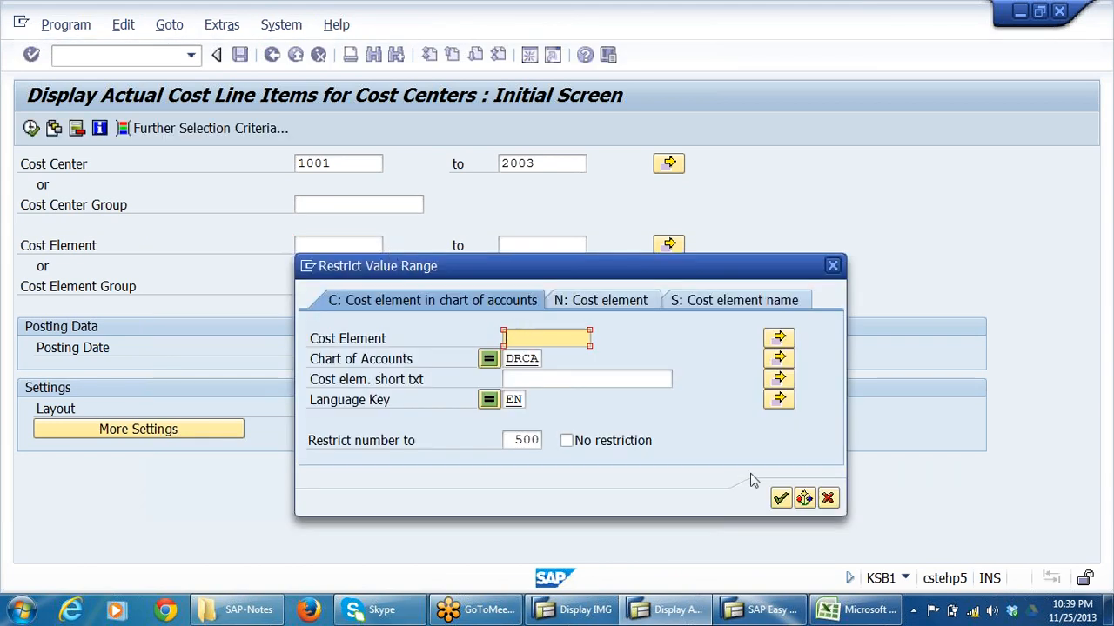
{"action": "left_click", "coordinate": [780, 498]}
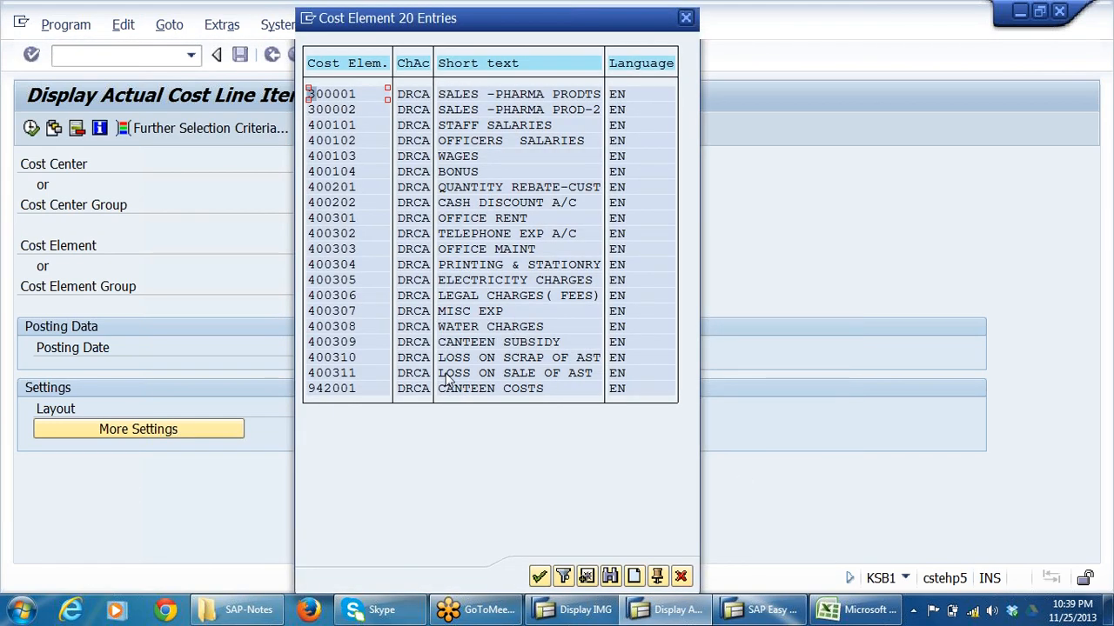
{"action": "left_click", "coordinate": [331, 390]}
{"action": "double_click", "coordinate": [333, 391]}
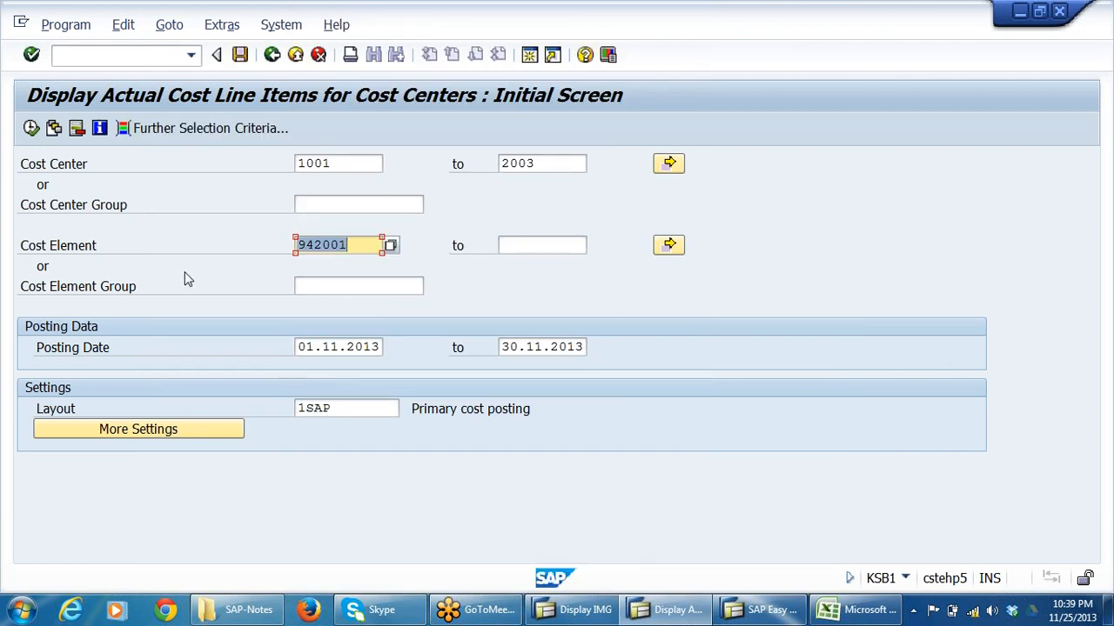
Run the restricted report and review the canteen costs allocated to each receiver cost center and the overall total.
{"action": "left_click", "coordinate": [334, 165]}
{"action": "left_click", "coordinate": [541, 164]}
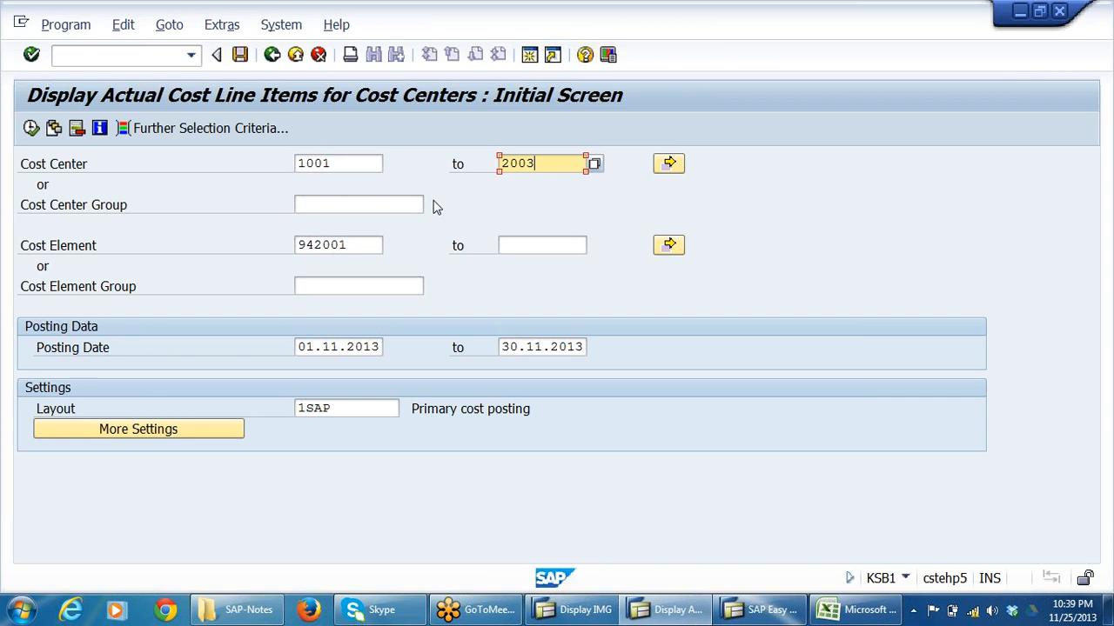
{"action": "left_click_drag", "start_coordinate": [357, 246], "coordinate": [292, 244]}
{"action": "left_click", "coordinate": [30, 129]}
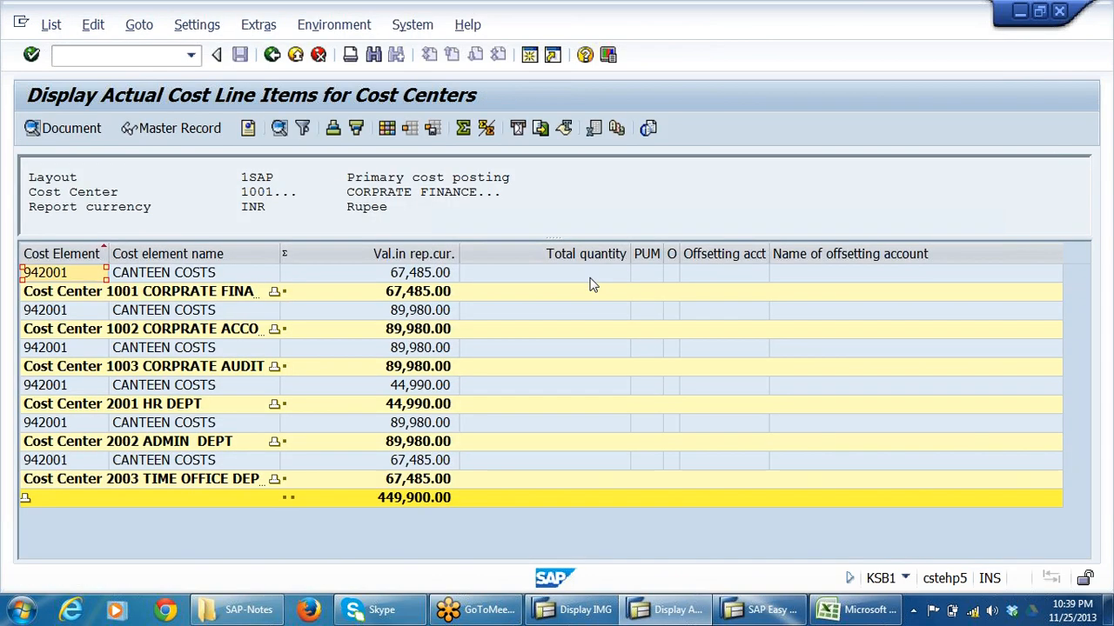
{"action": "left_click", "coordinate": [161, 276]}
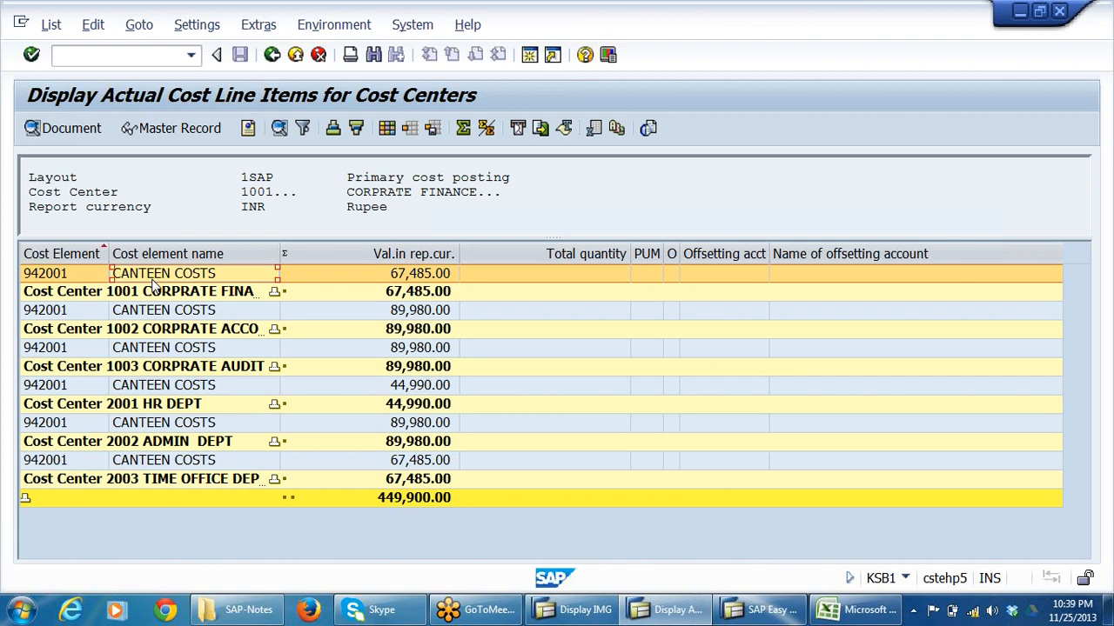
{"action": "left_click", "coordinate": [132, 293]}
{"action": "left_click", "coordinate": [131, 331]}
{"action": "left_click", "coordinate": [128, 366]}
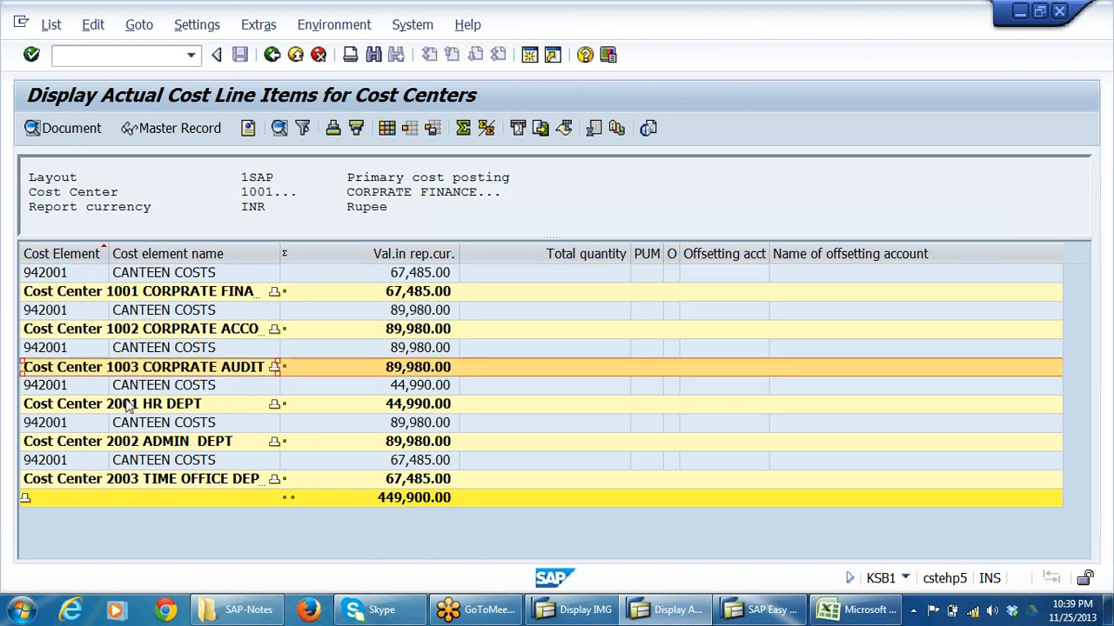
{"action": "left_click", "coordinate": [128, 404]}
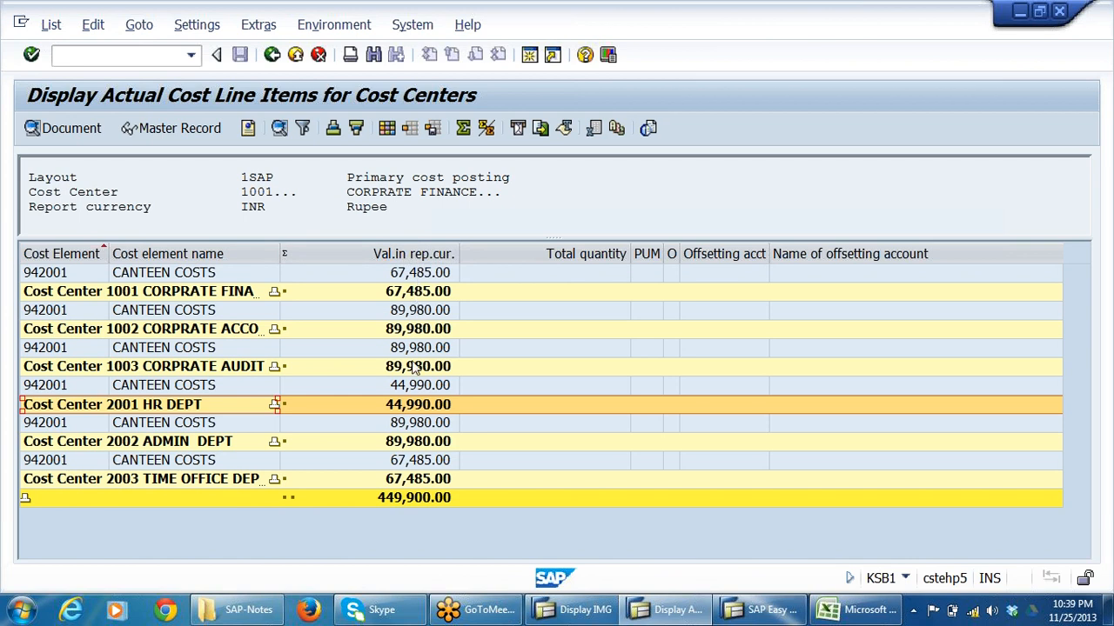
{"action": "left_click", "coordinate": [468, 460]}
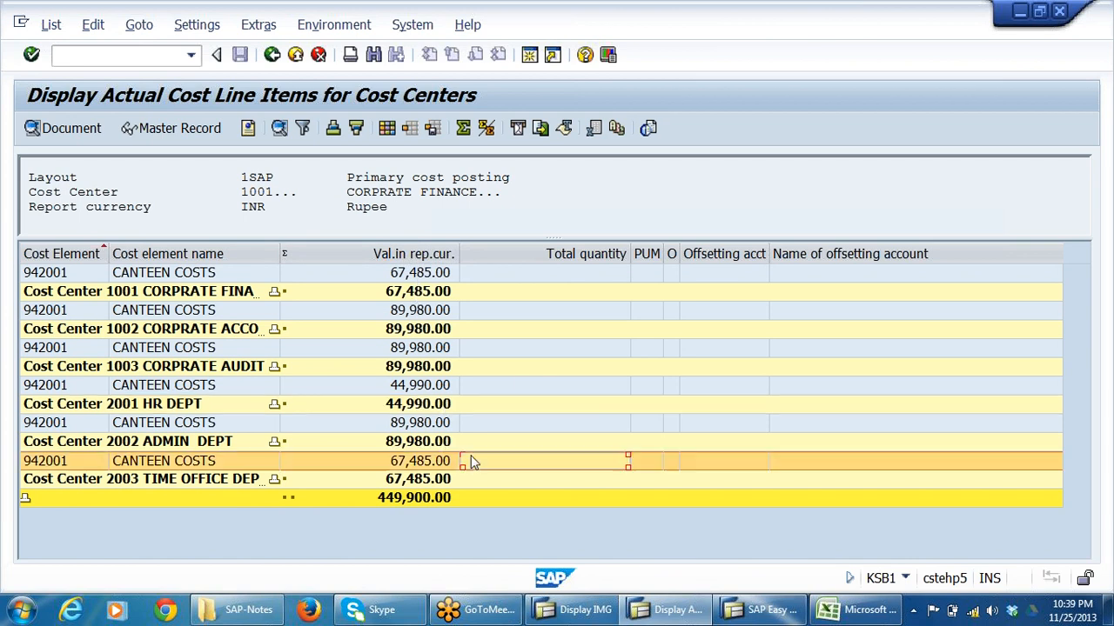
{"action": "left_click", "coordinate": [505, 496]}
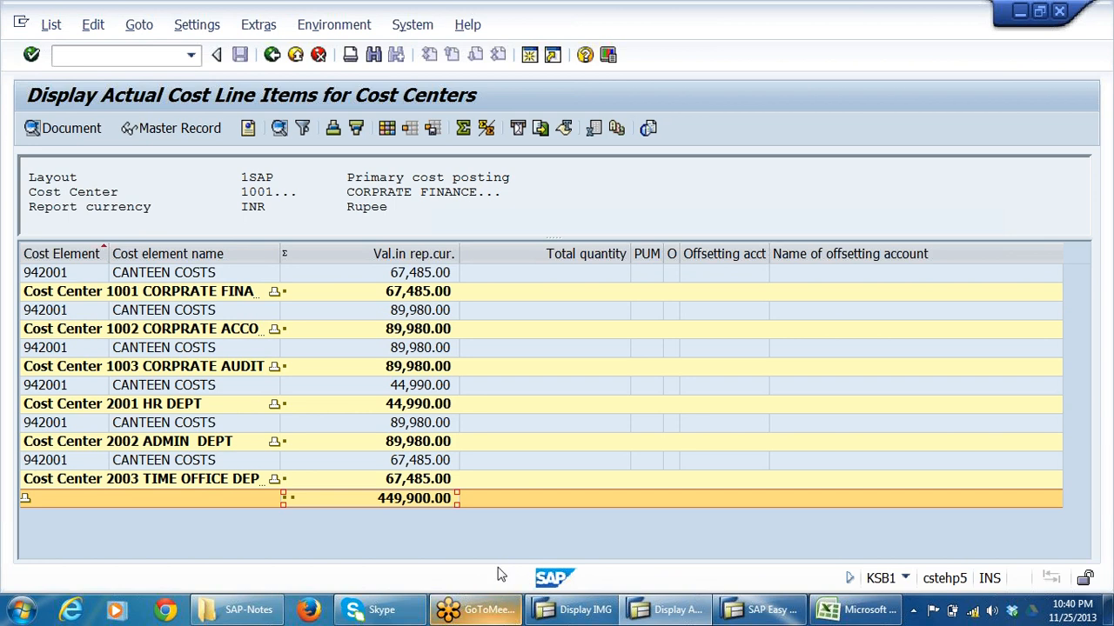
Recheck the total of the canteen cost line items and exit the list.
{"action": "left_click", "coordinate": [273, 56]}
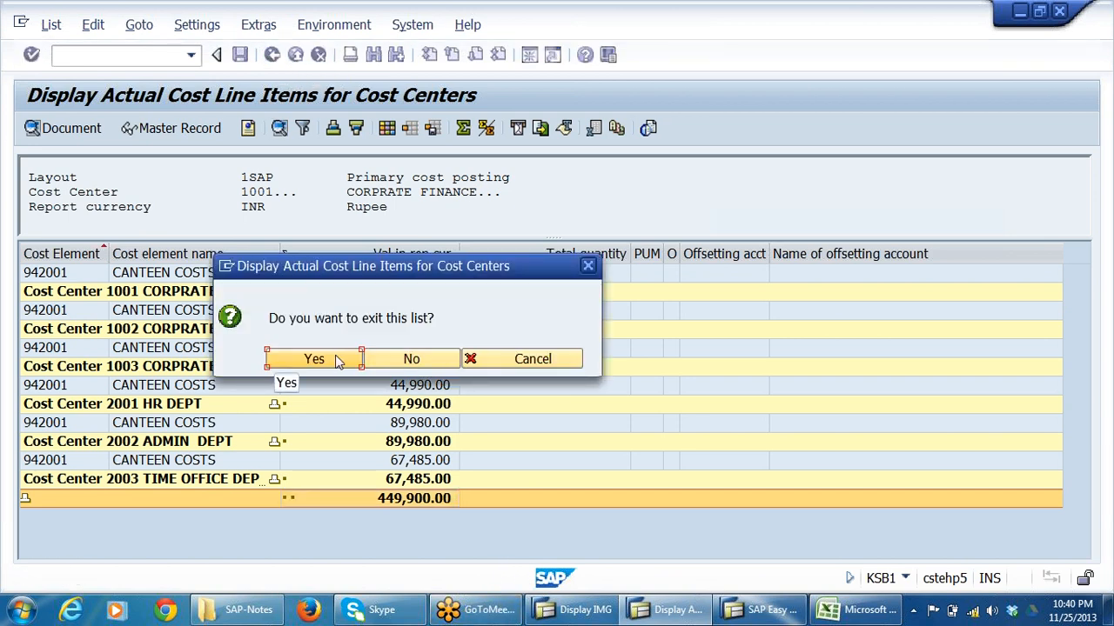
{"action": "left_click", "coordinate": [418, 357]}
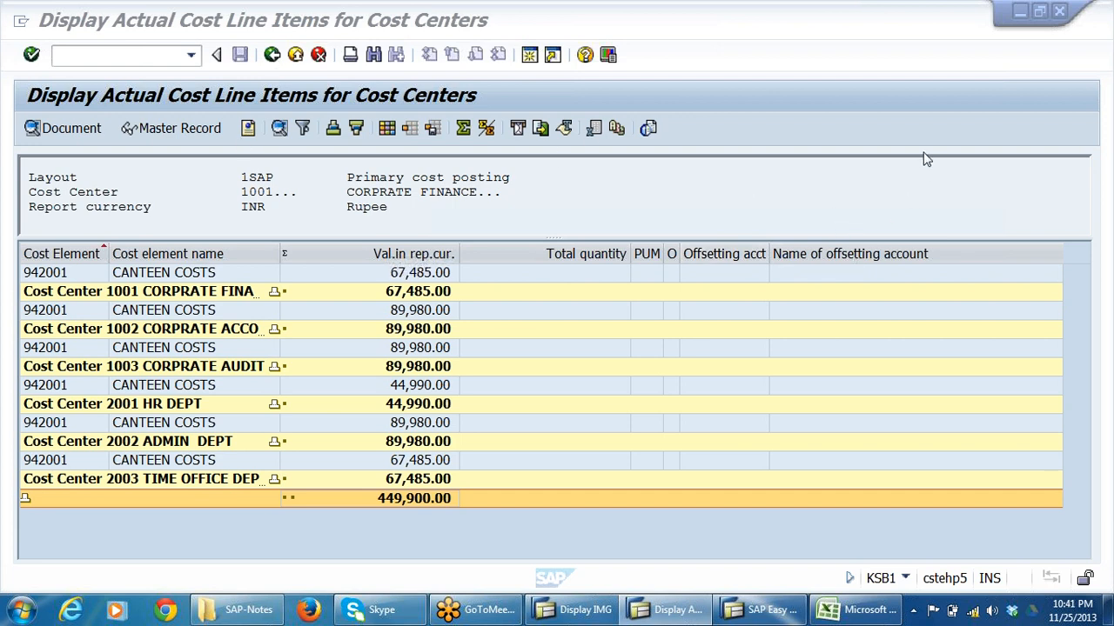
{"action": "left_click", "coordinate": [425, 493]}
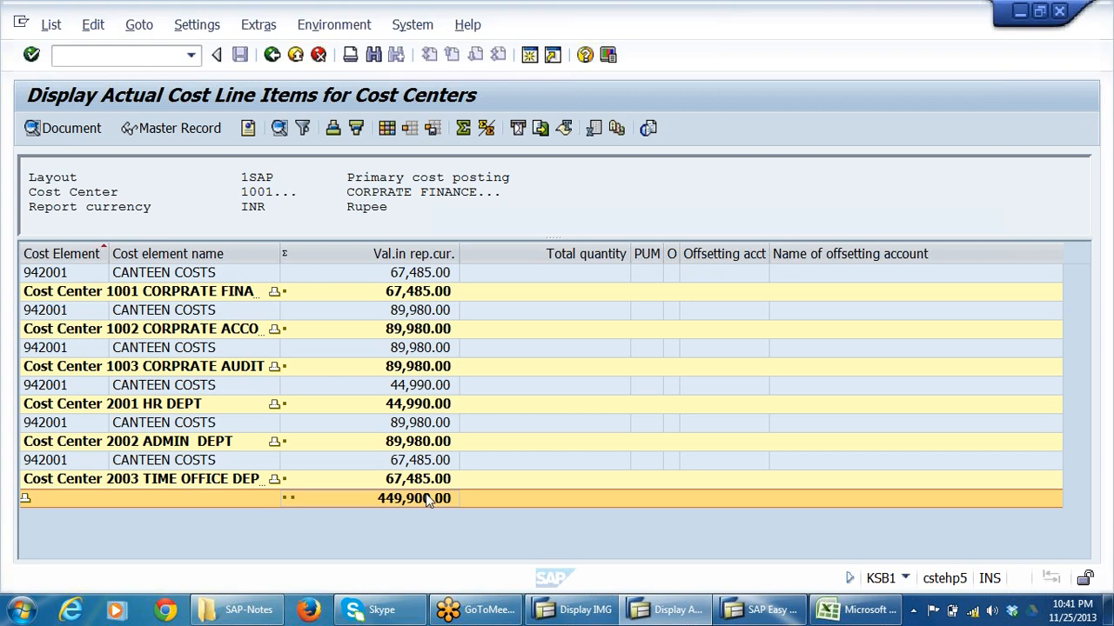
{"action": "left_click", "coordinate": [273, 55]}
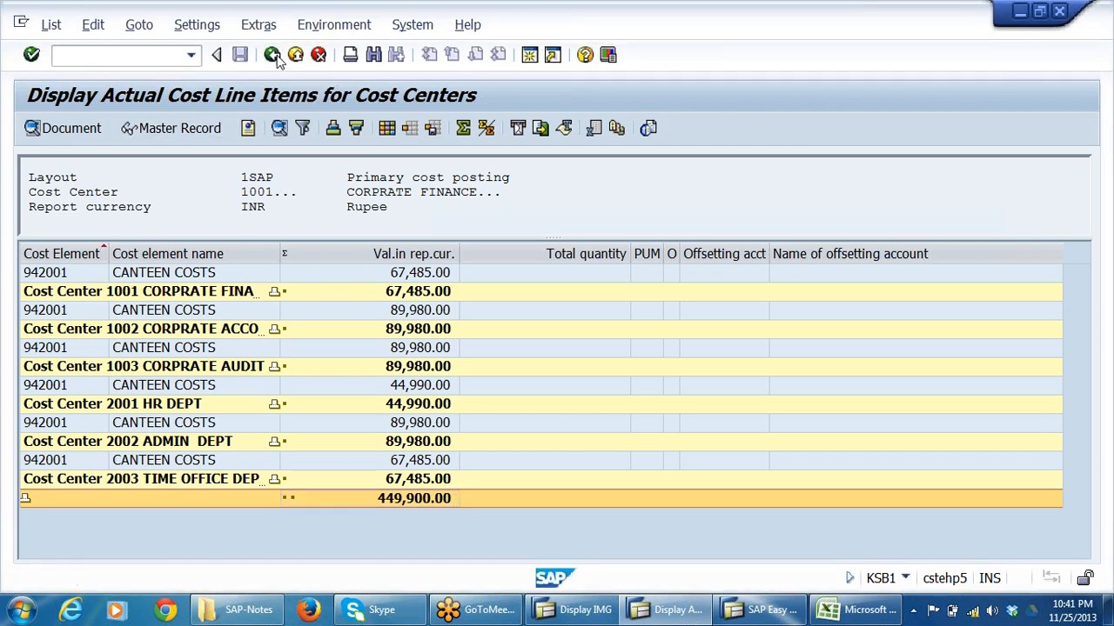
{"action": "left_click", "coordinate": [305, 361]}
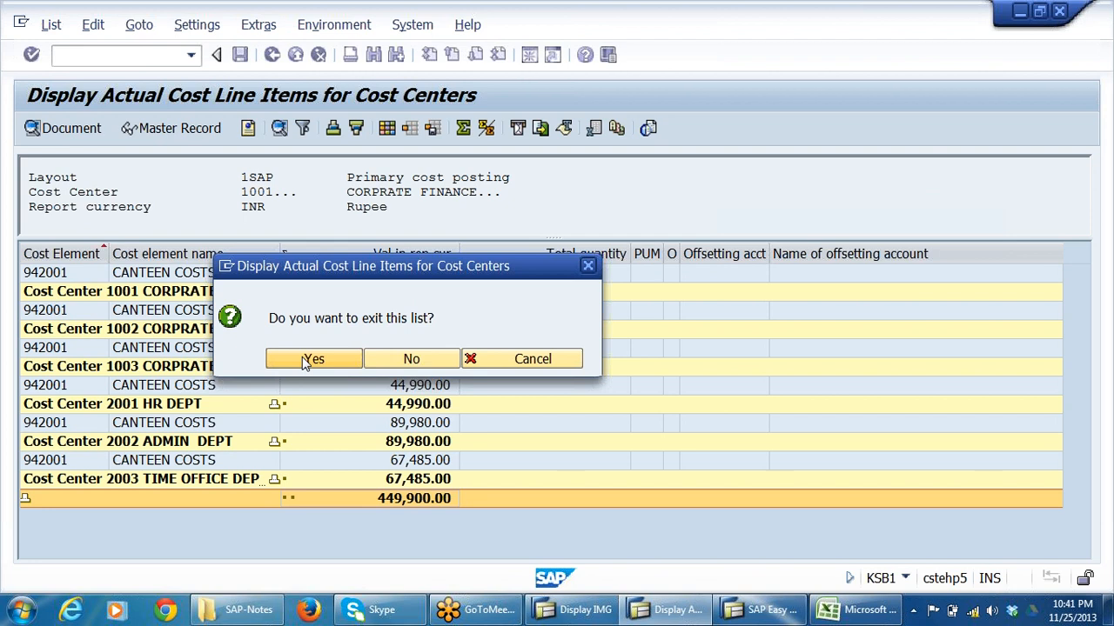